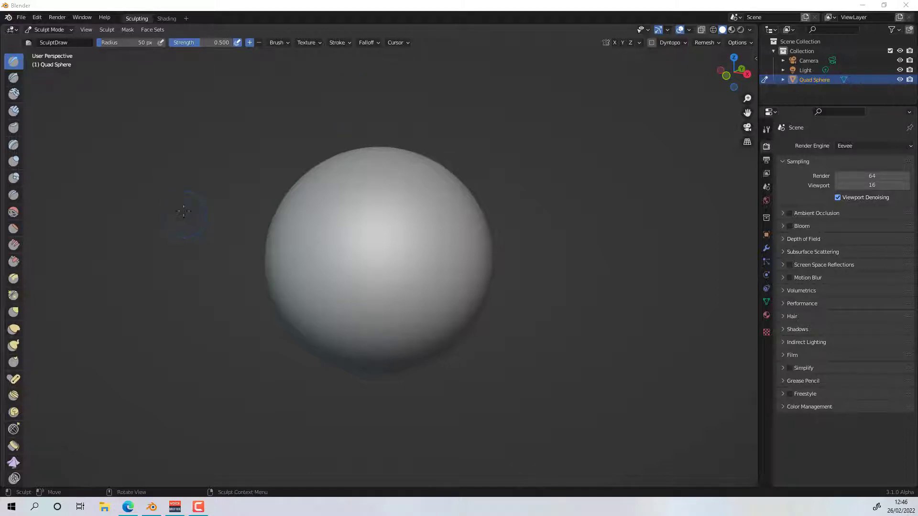
Step: Create a new file from the Sculpting template
{"action": "left_click", "coordinate": [19, 18]}
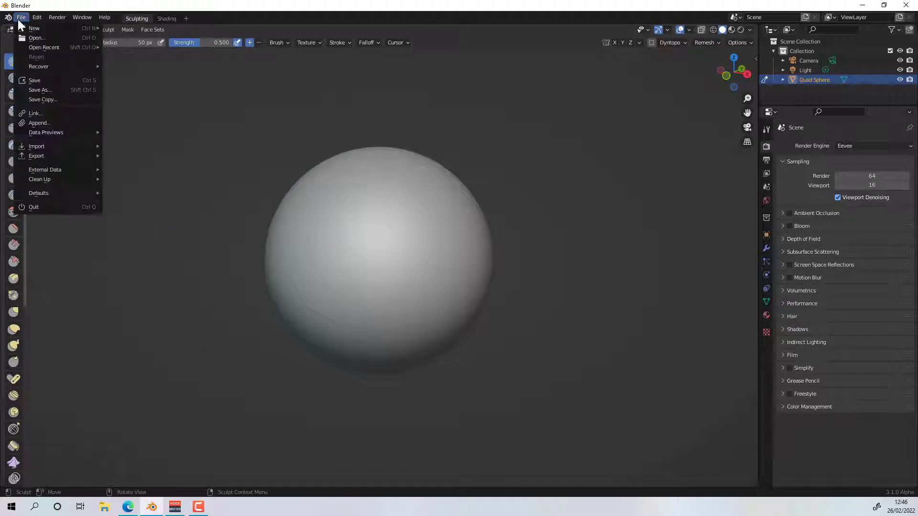
{"action": "mouse_move", "coordinate": [47, 29]}
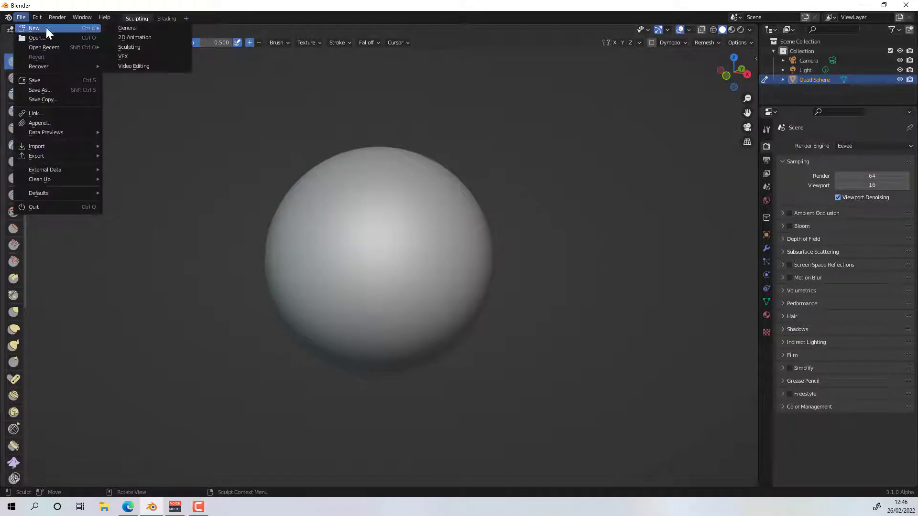
{"action": "left_click", "coordinate": [149, 46]}
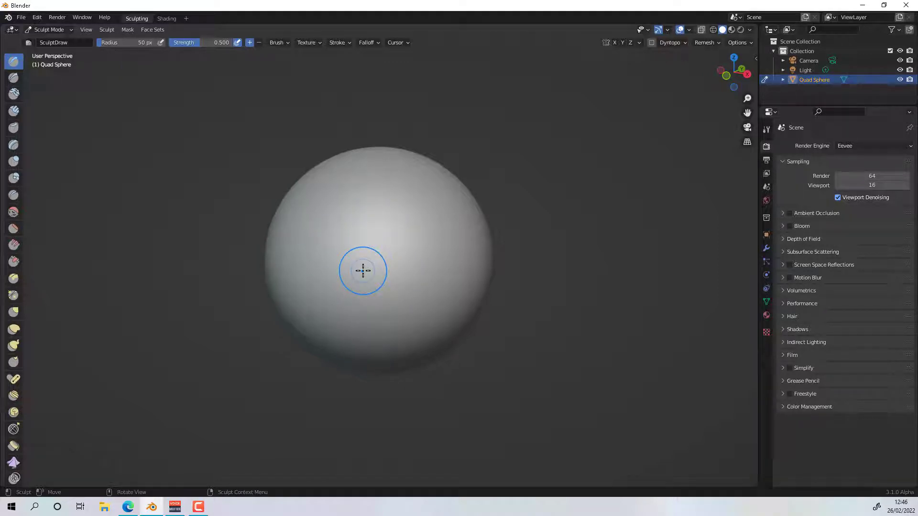
Step: Inspect the sphere's mesh density by switching the wireframe overlay on and back off
{"action": "left_click", "coordinate": [690, 29]}
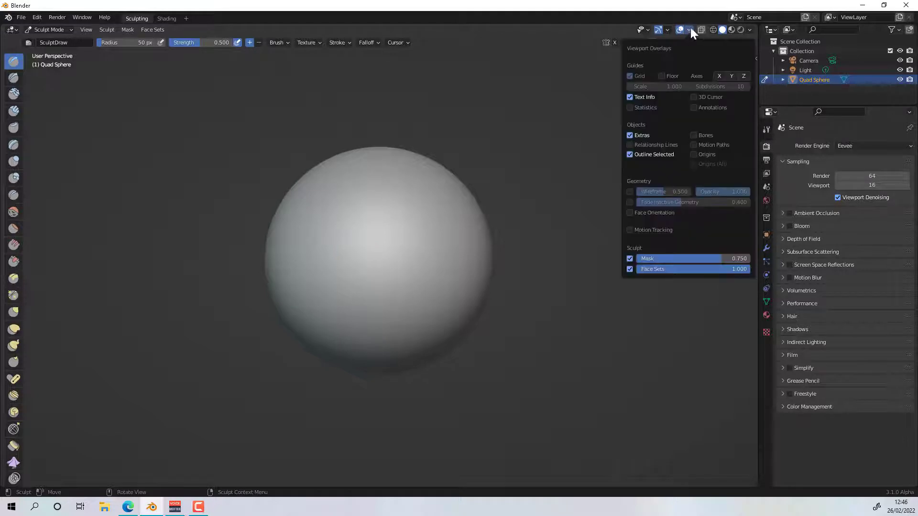
{"action": "left_click", "coordinate": [680, 32]}
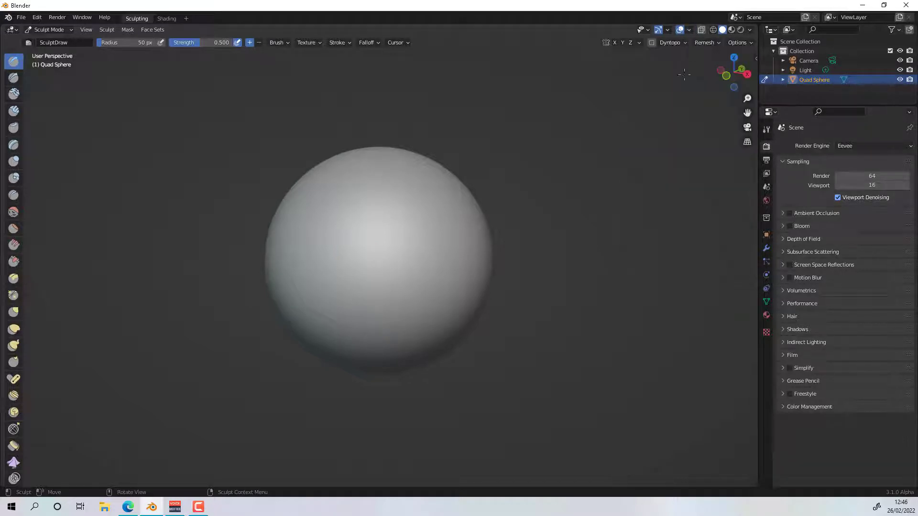
{"action": "left_click", "coordinate": [690, 29]}
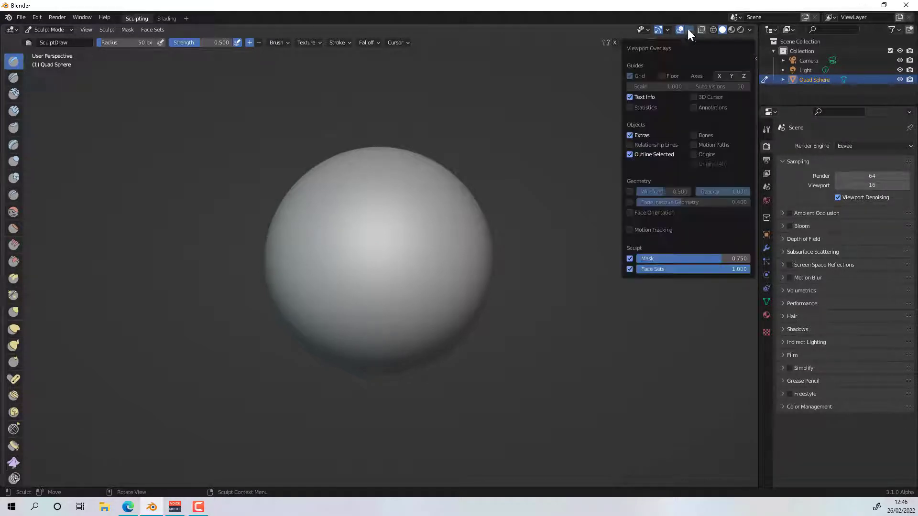
{"action": "left_click", "coordinate": [629, 192]}
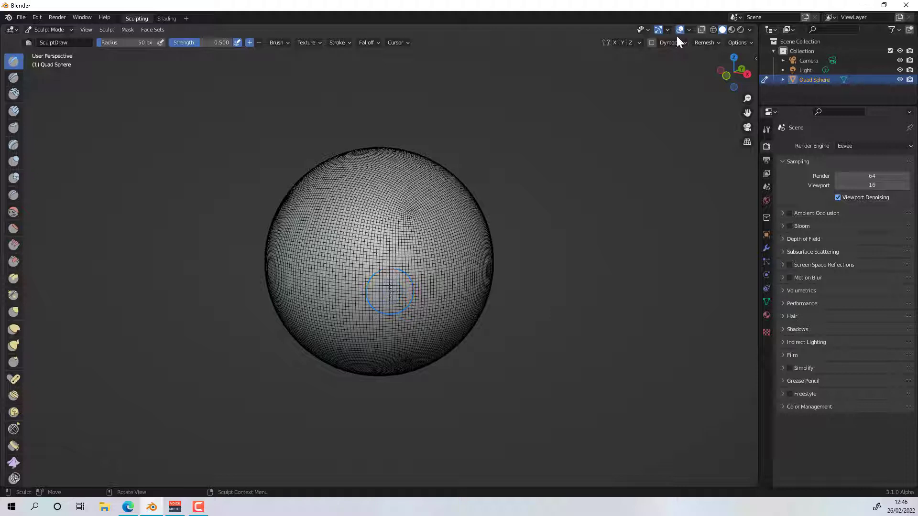
{"action": "left_click", "coordinate": [687, 30]}
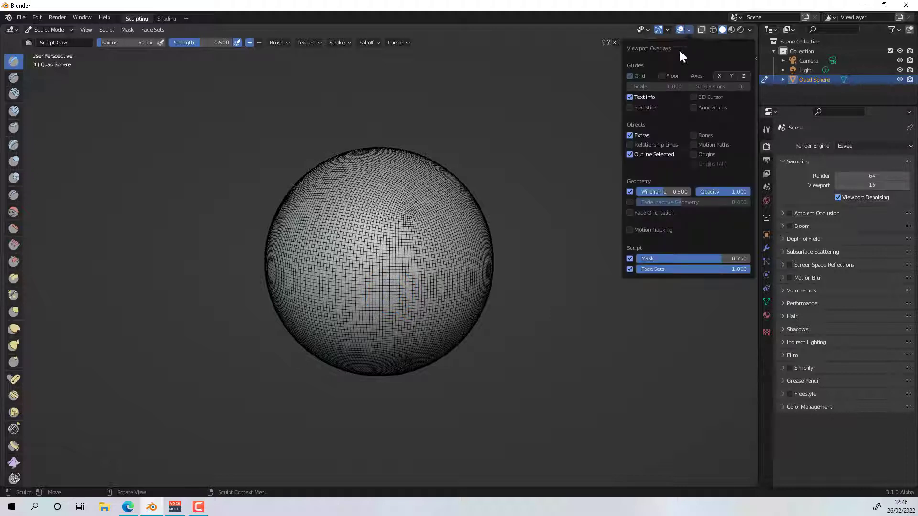
{"action": "left_click", "coordinate": [629, 191]}
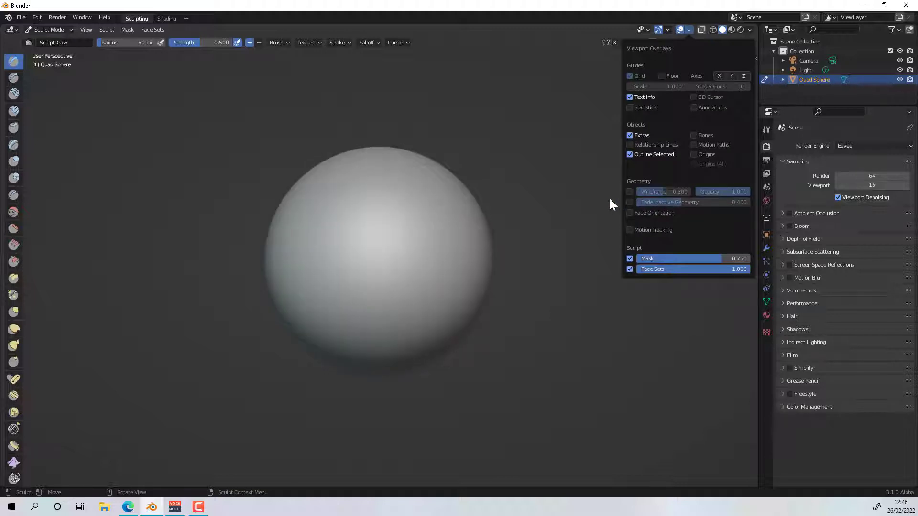
Step: With X symmetry on, stretch the sphere's bottom downward into an egg shape in front view, using Elastic Deform at 209 px radius
{"action": "left_click", "coordinate": [614, 43]}
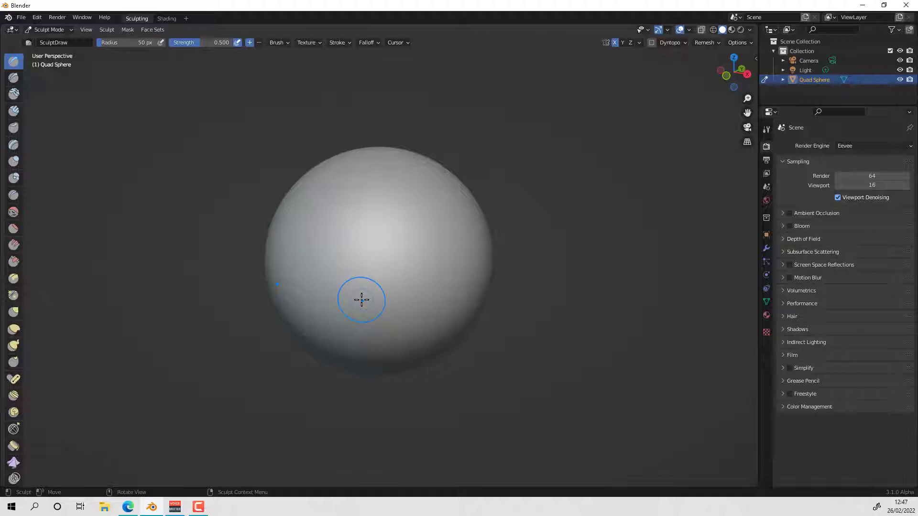
{"action": "left_click", "coordinate": [725, 75]}
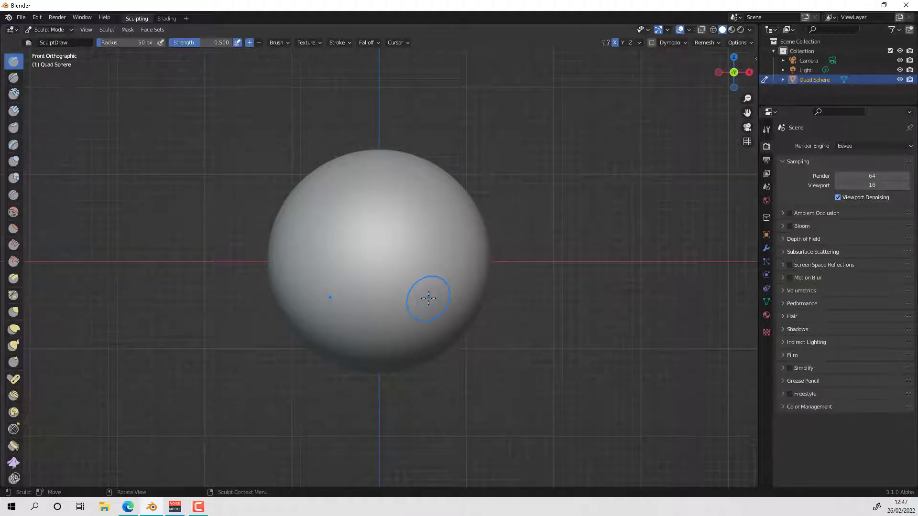
{"action": "left_click", "coordinate": [15, 331]}
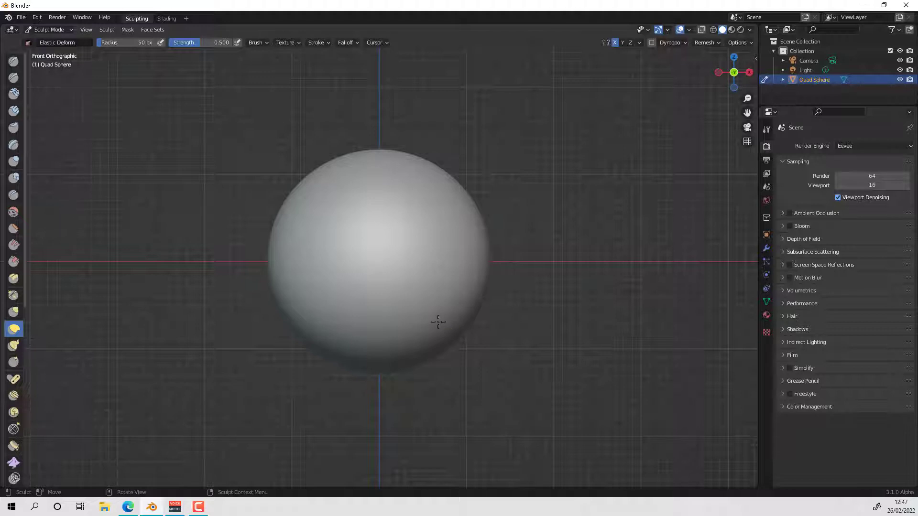
{"action": "left_click", "coordinate": [767, 130]}
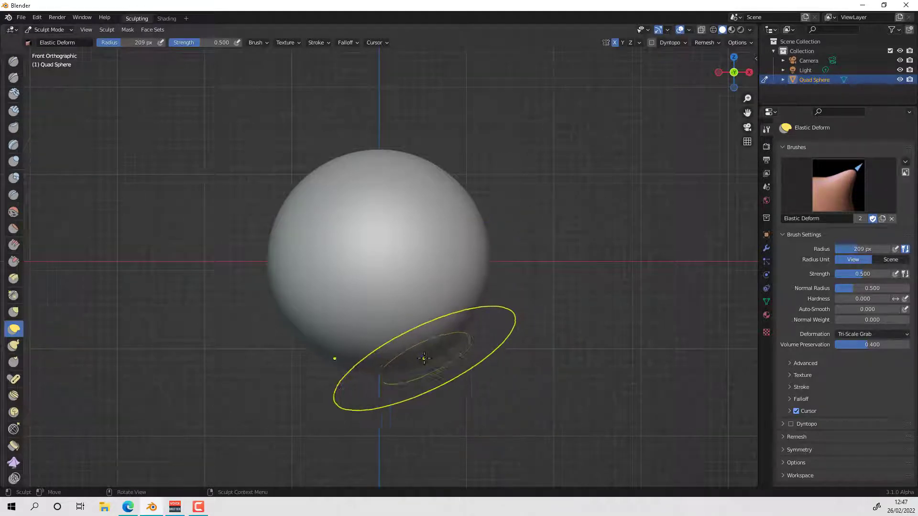
{"action": "mouse_move", "coordinate": [417, 378]}
{"action": "left_mouse_down"}
{"action": "mouse_move", "coordinate": [412, 365]}
{"action": "mouse_move", "coordinate": [417, 392]}
{"action": "left_mouse_up"}
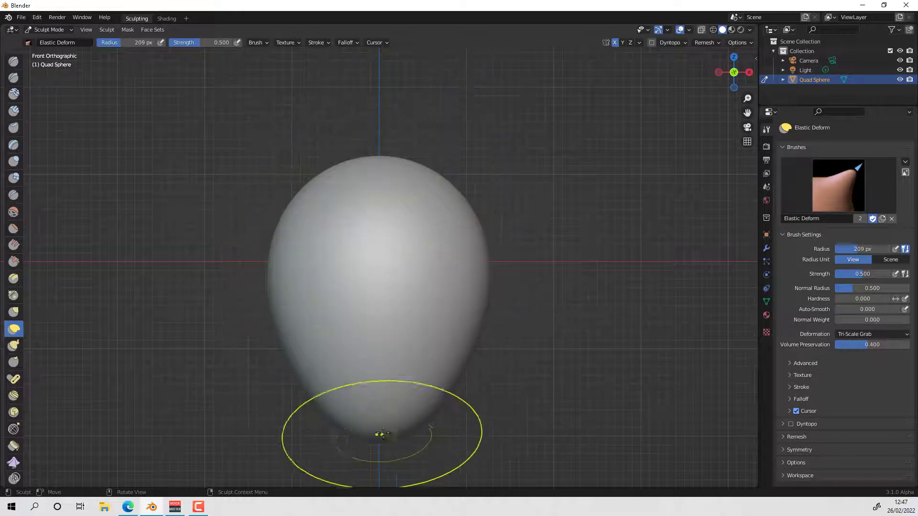
{"action": "mouse_move", "coordinate": [381, 435]}
{"action": "left_mouse_down"}
{"action": "mouse_move", "coordinate": [403, 431]}
{"action": "mouse_move", "coordinate": [402, 445]}
{"action": "left_mouse_up"}
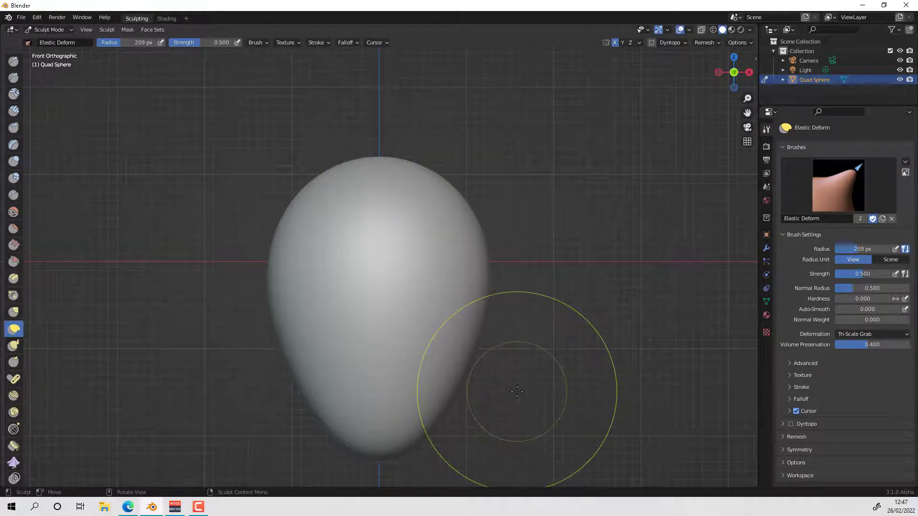
Step: Pull the back of the egg shape outward in the right orthographic view to start the skull's rear
{"action": "mouse_move", "coordinate": [549, 311]}
{"action": "middle_mouse_down", "text": "shift"}
{"action": "mouse_move", "coordinate": [591, 247]}
{"action": "mouse_move", "coordinate": [593, 263]}
{"action": "middle_mouse_up", "text": "shift"}
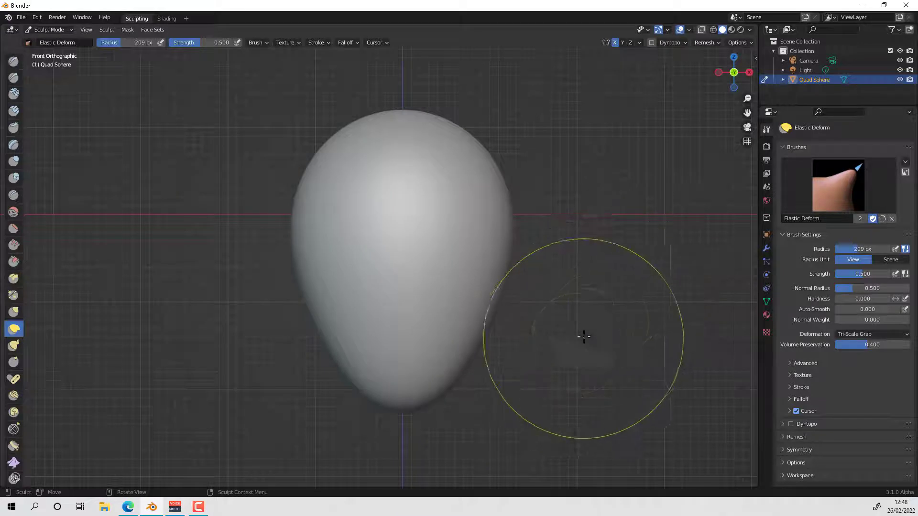
{"action": "mouse_move", "coordinate": [583, 336]}
{"action": "middle_mouse_down"}
{"action": "mouse_move", "coordinate": [598, 314]}
{"action": "mouse_move", "coordinate": [507, 324]}
{"action": "middle_mouse_up"}
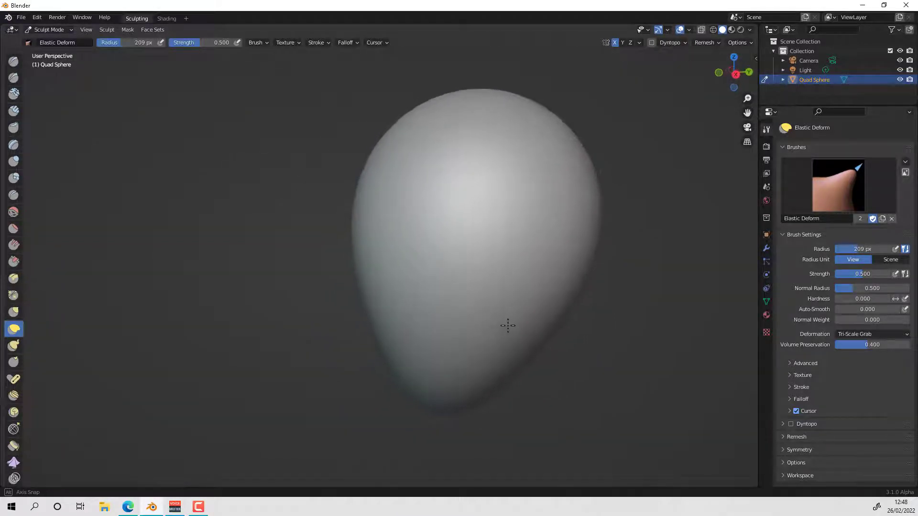
{"action": "left_click", "coordinate": [737, 74]}
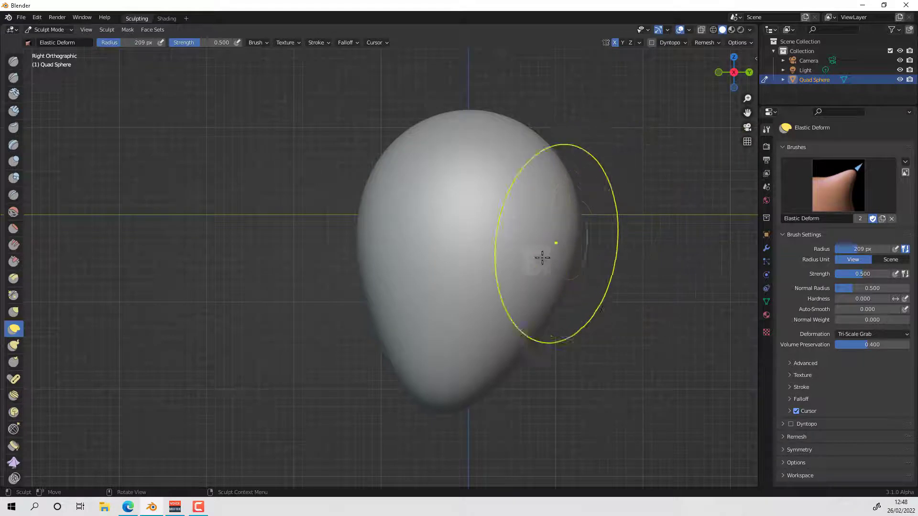
{"action": "left_click_drag", "start_coordinate": [542, 258], "coordinate": [566, 213]}
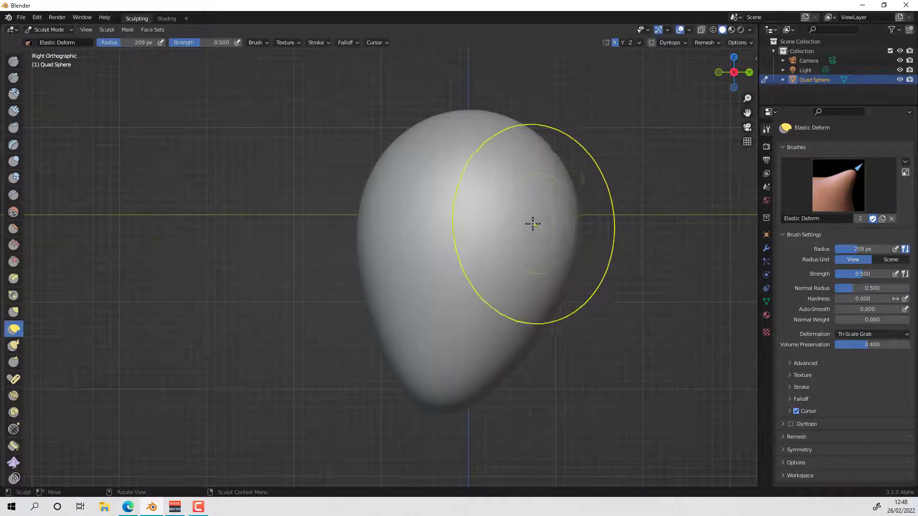
{"action": "left_click_drag", "start_coordinate": [500, 221], "coordinate": [508, 227]}
Step: Round out the crown and the rear of the skull in the right orthographic view with Elastic Deform strokes
{"action": "mouse_move", "coordinate": [655, 235]}
{"action": "middle_mouse_down"}
{"action": "mouse_move", "coordinate": [586, 258]}
{"action": "mouse_move", "coordinate": [662, 234]}
{"action": "middle_mouse_up"}
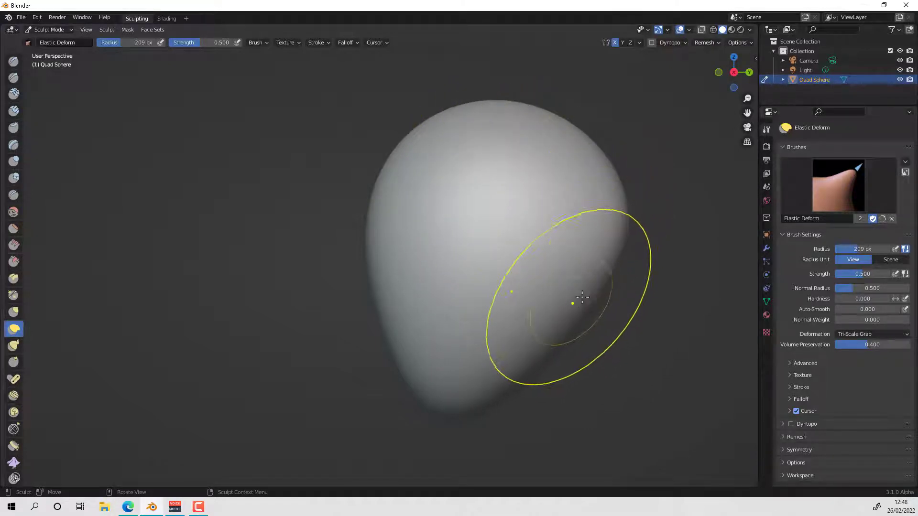
{"action": "mouse_move", "coordinate": [584, 256]}
{"action": "middle_mouse_down"}
{"action": "mouse_move", "coordinate": [603, 264]}
{"action": "mouse_move", "coordinate": [625, 256]}
{"action": "mouse_move", "coordinate": [728, 82]}
{"action": "middle_mouse_up"}
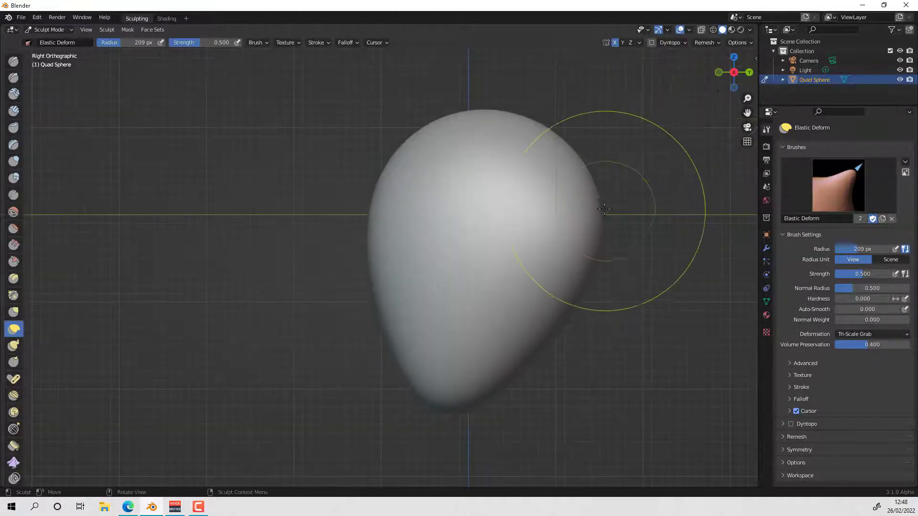
{"action": "left_click_drag", "start_coordinate": [596, 201], "coordinate": [600, 196]}
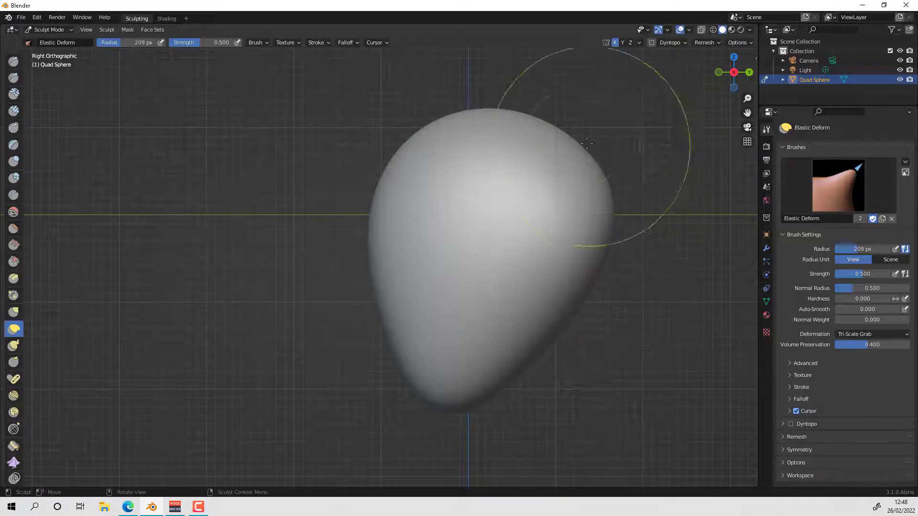
{"action": "left_click_drag", "start_coordinate": [570, 113], "coordinate": [567, 135]}
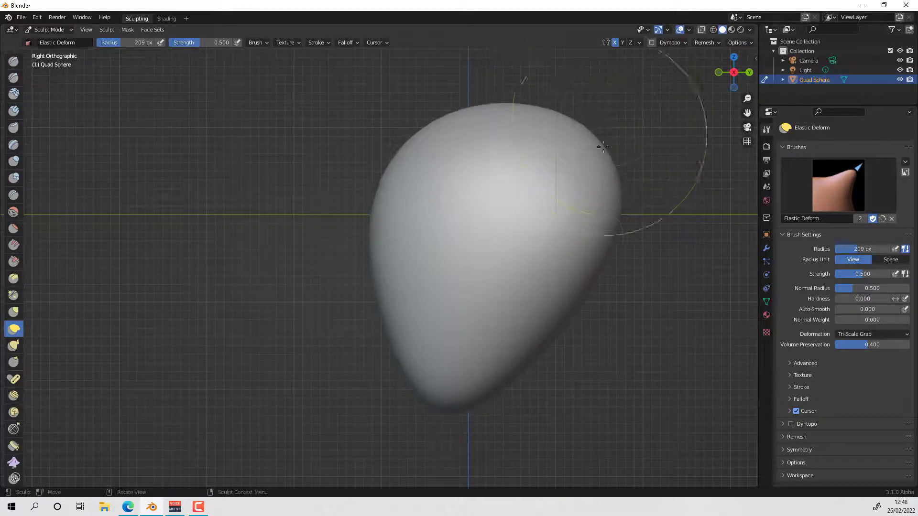
{"action": "left_click_drag", "start_coordinate": [564, 329], "coordinate": [568, 333]}
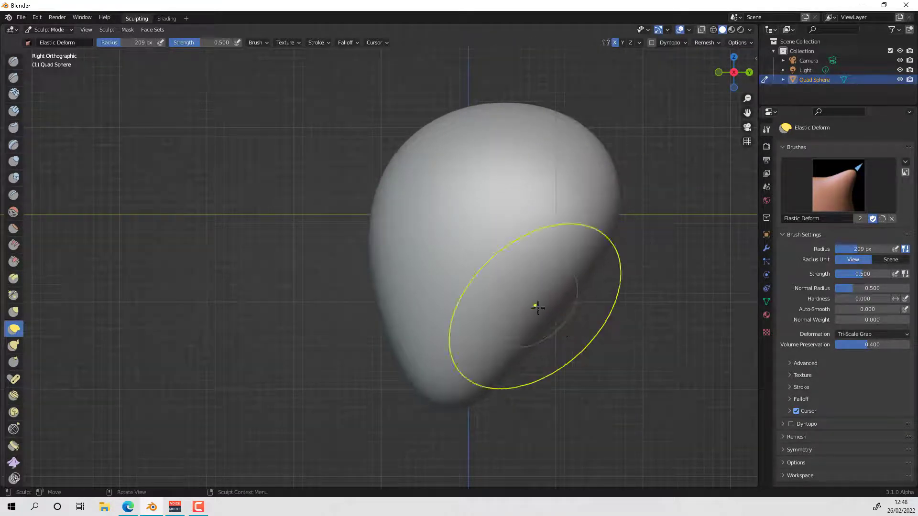
{"action": "left_click_drag", "start_coordinate": [598, 260], "coordinate": [599, 262]}
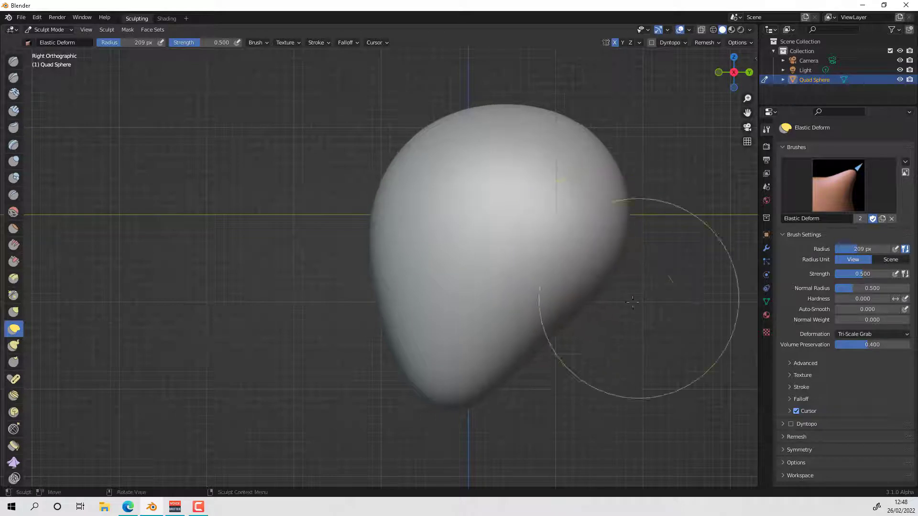
Step: Shape the underside and chin by pulling them forward and down, and lift the upper forehead in side view
{"action": "mouse_move", "coordinate": [567, 331]}
{"action": "left_mouse_down"}
{"action": "mouse_move", "coordinate": [537, 334]}
{"action": "mouse_move", "coordinate": [495, 377]}
{"action": "mouse_move", "coordinate": [499, 389]}
{"action": "left_mouse_up"}
{"action": "left_click_drag", "start_coordinate": [427, 401], "coordinate": [414, 396]}
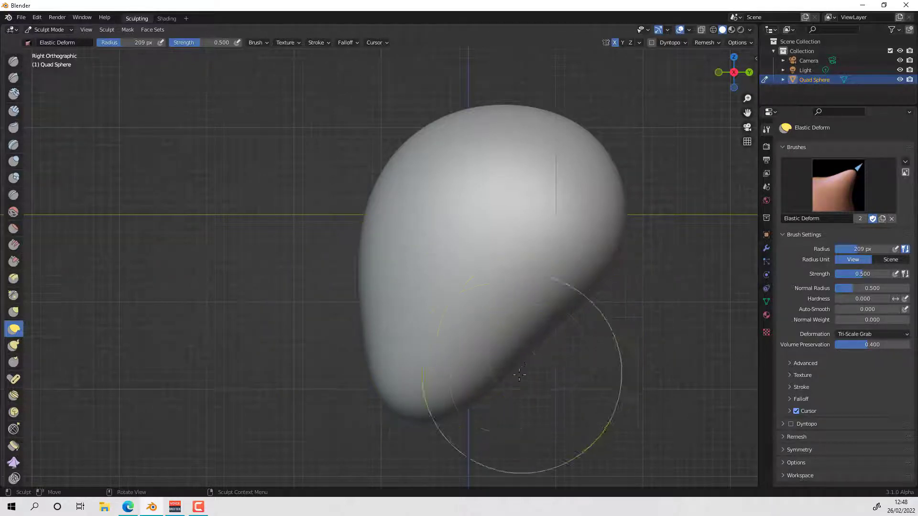
{"action": "mouse_move", "coordinate": [492, 385]}
{"action": "left_mouse_down"}
{"action": "mouse_move", "coordinate": [490, 404]}
{"action": "mouse_move", "coordinate": [446, 426]}
{"action": "mouse_move", "coordinate": [453, 412]}
{"action": "left_mouse_up"}
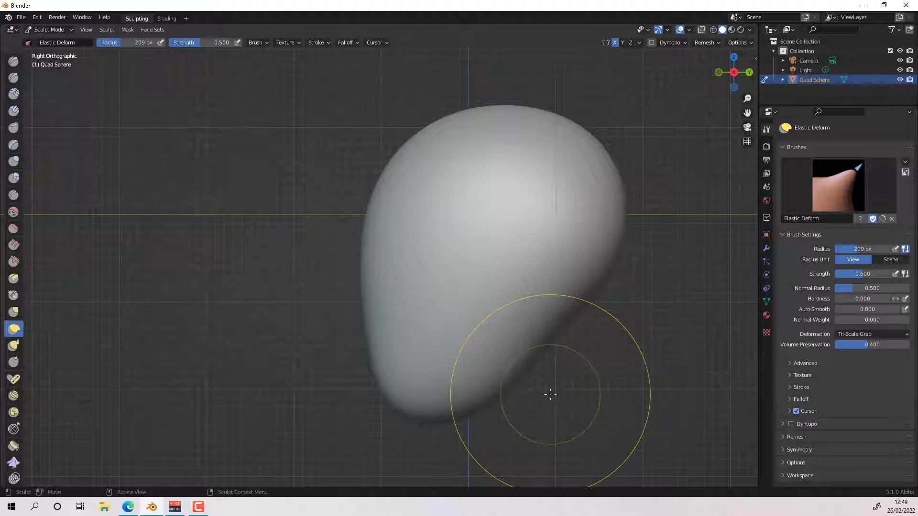
{"action": "mouse_move", "coordinate": [423, 122]}
{"action": "left_mouse_down"}
{"action": "mouse_move", "coordinate": [430, 129]}
{"action": "mouse_move", "coordinate": [413, 103]}
{"action": "mouse_move", "coordinate": [424, 92]}
{"action": "left_mouse_up"}
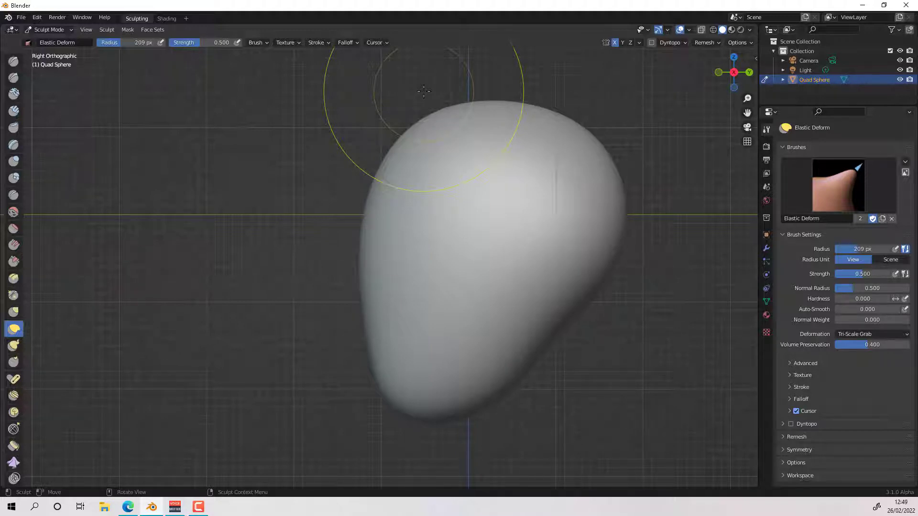
Step: Refine the lower rear and upper back of the skull with small Elastic Deform strokes
{"action": "middle_click_drag", "start_coordinate": [423, 91], "coordinate": [502, 282]}
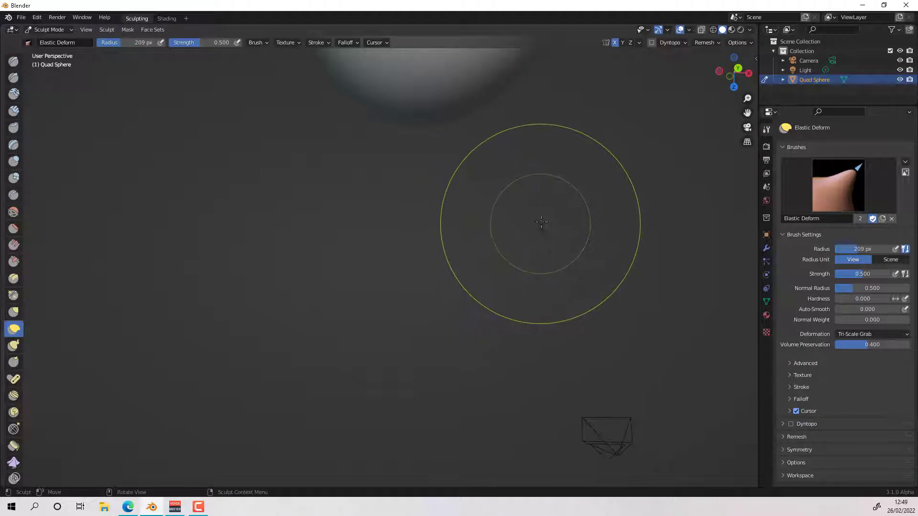
{"action": "middle_click_drag", "start_coordinate": [539, 225], "coordinate": [600, 433]}
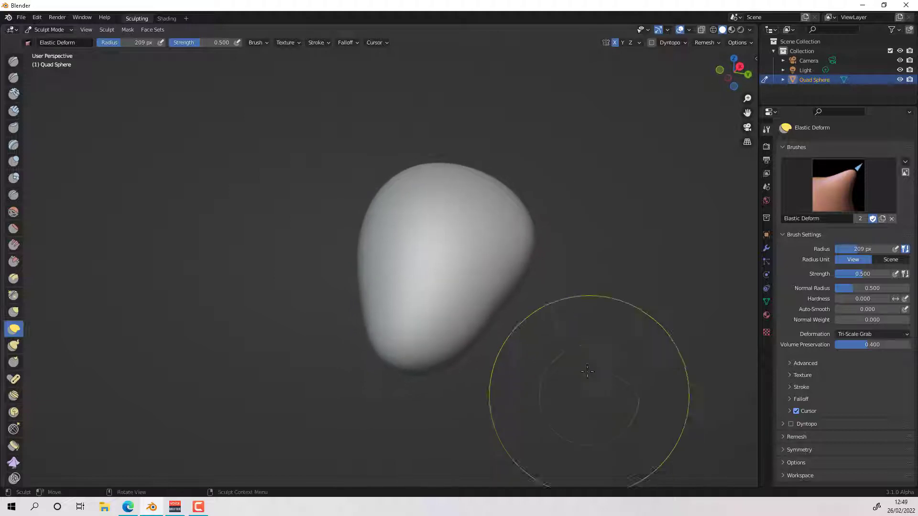
{"action": "mouse_move", "coordinate": [594, 301]}
{"action": "middle_mouse_down", "text": "ctrl"}
{"action": "mouse_move", "coordinate": [593, 310]}
{"action": "mouse_move", "coordinate": [614, 284]}
{"action": "mouse_move", "coordinate": [576, 272]}
{"action": "mouse_move", "coordinate": [580, 252]}
{"action": "mouse_move", "coordinate": [580, 289]}
{"action": "mouse_move", "coordinate": [549, 303]}
{"action": "mouse_move", "coordinate": [553, 278]}
{"action": "middle_mouse_up", "text": "ctrl"}
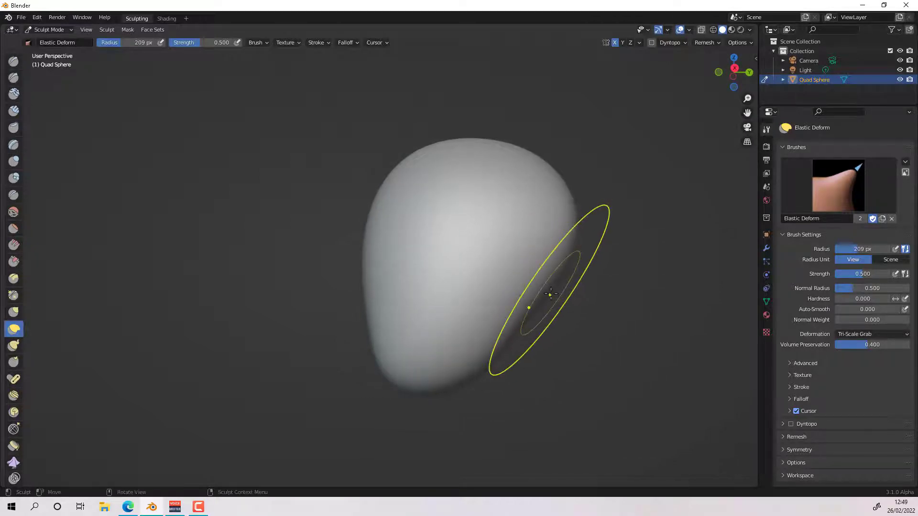
{"action": "left_click_drag", "start_coordinate": [561, 275], "coordinate": [572, 280]}
{"action": "left_click_drag", "start_coordinate": [541, 163], "coordinate": [546, 167]}
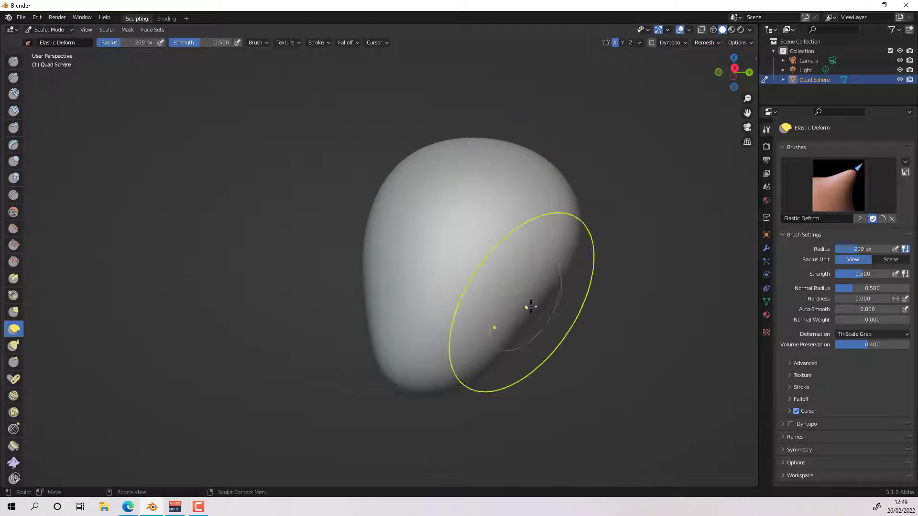
Step: Broaden the jaw and chin area symmetrically in the front orthographic view
{"action": "middle_click_drag", "start_coordinate": [512, 319], "coordinate": [616, 359]}
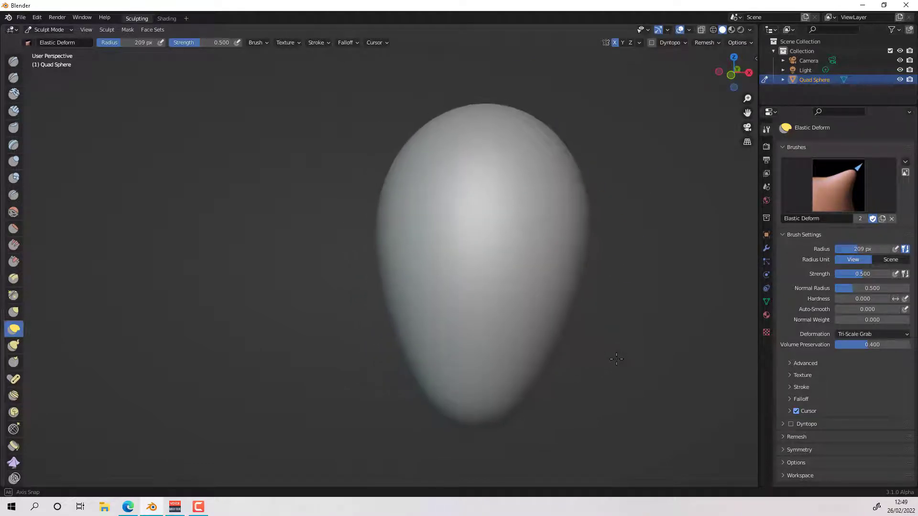
{"action": "left_click", "coordinate": [726, 71]}
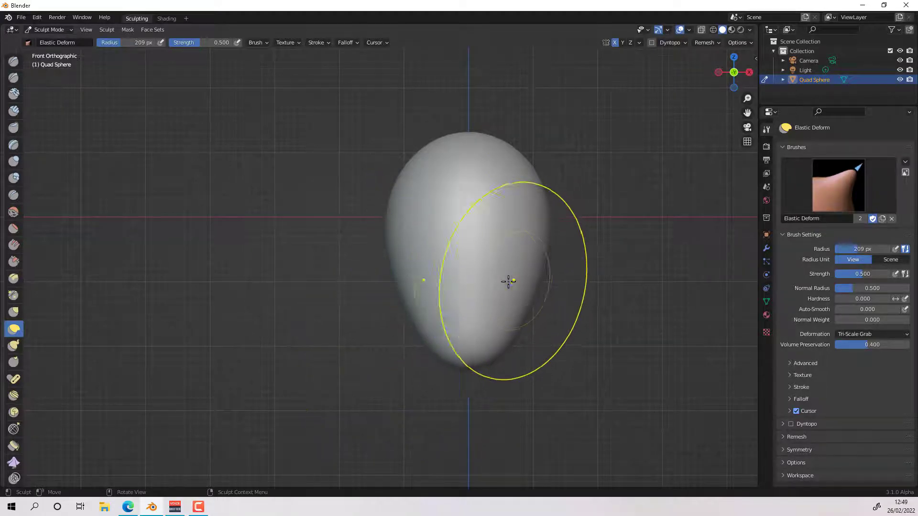
{"action": "left_click_drag", "start_coordinate": [457, 289], "coordinate": [481, 289]}
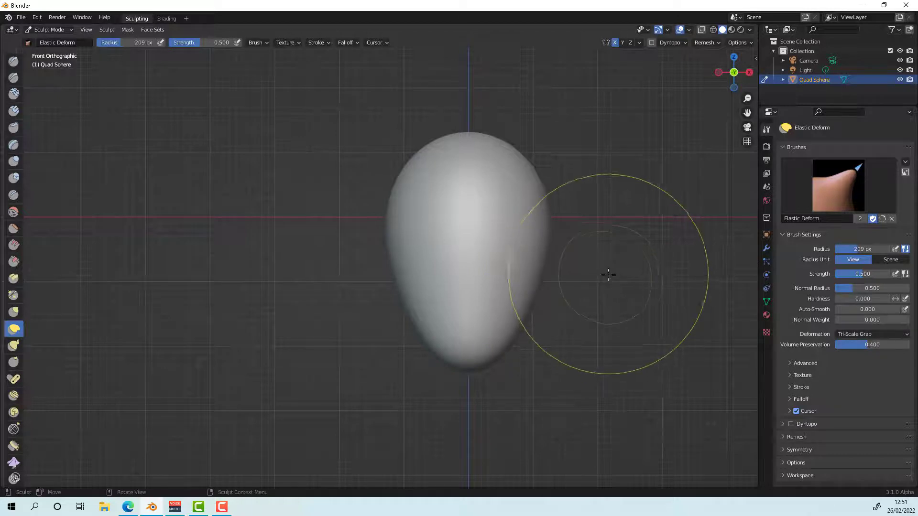
Step: Reduce the Elastic Deform brush radius to 141 px for finer work on the lower face
{"action": "mouse_move", "coordinate": [605, 297]}
{"action": "middle_mouse_down", "text": "ctrl"}
{"action": "mouse_move", "coordinate": [617, 257]}
{"action": "mouse_move", "coordinate": [631, 273]}
{"action": "mouse_move", "coordinate": [539, 291]}
{"action": "mouse_move", "coordinate": [521, 281]}
{"action": "middle_mouse_up", "text": "ctrl"}
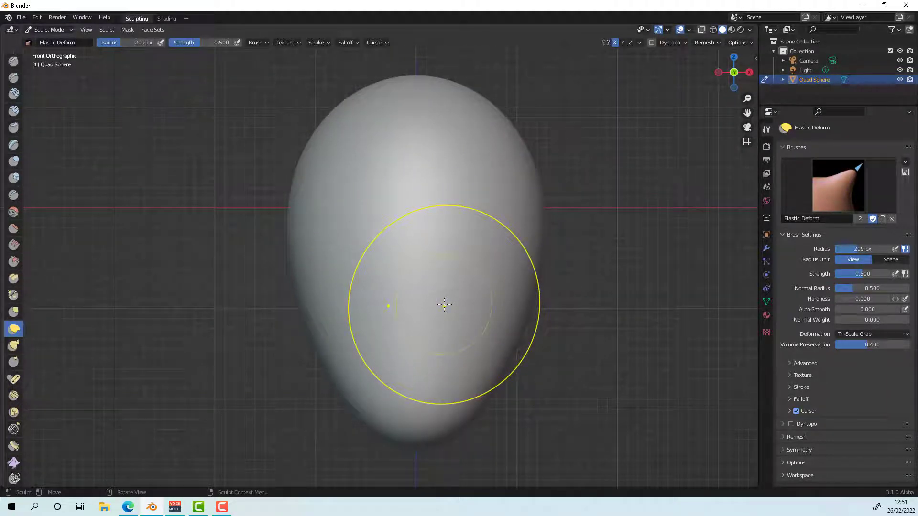
{"action": "left_click_drag", "start_coordinate": [868, 249], "coordinate": [866, 249]}
{"action": "left_click", "coordinate": [849, 250]}
{"action": "left_click", "coordinate": [872, 248]}
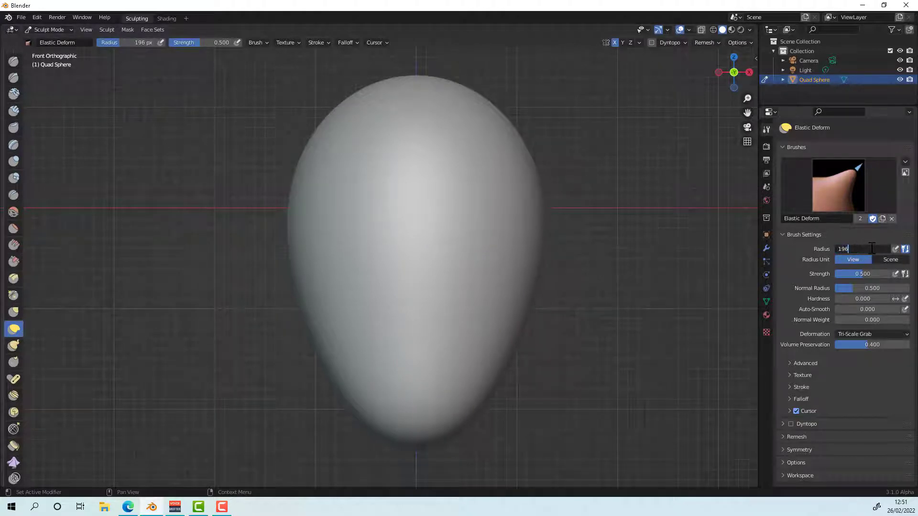
{"action": "key", "text": "Return"}
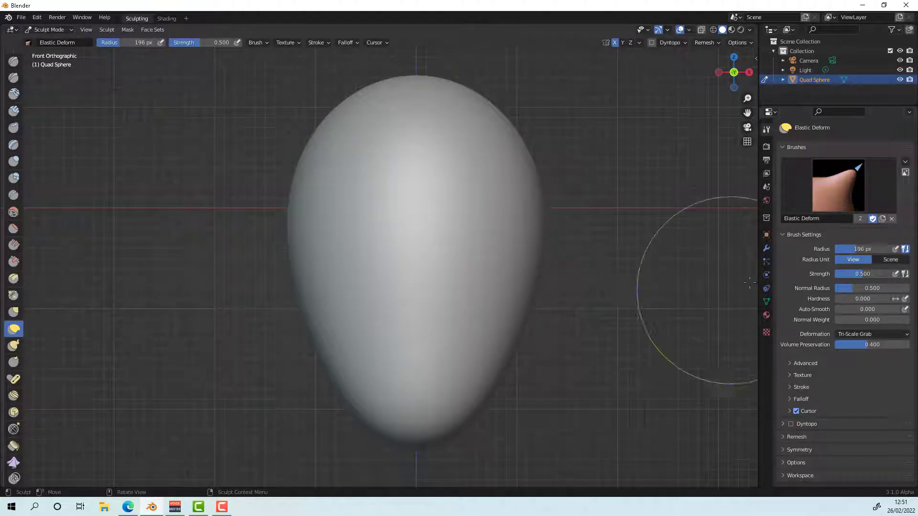
{"action": "left_click_drag", "start_coordinate": [876, 248], "coordinate": [848, 248]}
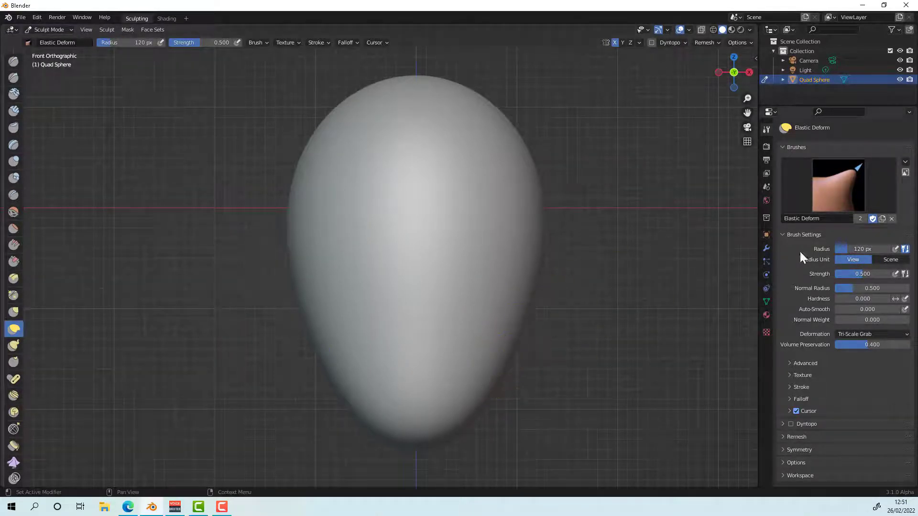
{"action": "left_click_drag", "start_coordinate": [856, 249], "coordinate": [860, 248]}
Step: Hollow both cheeks symmetrically and square off the jaw and chin in the front orthographic view
{"action": "left_click_drag", "start_coordinate": [500, 337], "coordinate": [443, 428]}
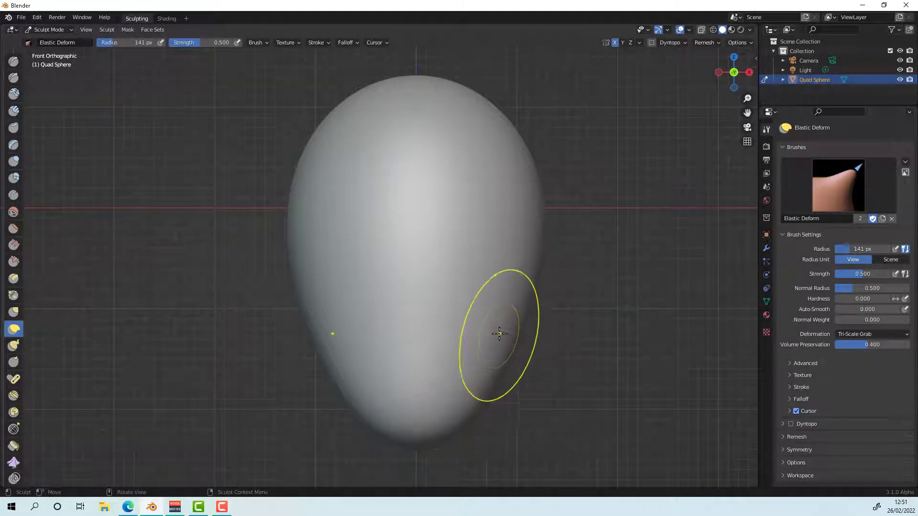
{"action": "mouse_move", "coordinate": [500, 335]}
{"action": "left_mouse_down"}
{"action": "mouse_move", "coordinate": [477, 347]}
{"action": "mouse_move", "coordinate": [480, 365]}
{"action": "mouse_move", "coordinate": [461, 376]}
{"action": "mouse_move", "coordinate": [467, 386]}
{"action": "mouse_move", "coordinate": [477, 348]}
{"action": "left_mouse_up"}
{"action": "mouse_move", "coordinate": [505, 312]}
{"action": "left_mouse_down"}
{"action": "mouse_move", "coordinate": [486, 336]}
{"action": "mouse_move", "coordinate": [476, 378]}
{"action": "left_mouse_up"}
{"action": "mouse_move", "coordinate": [352, 316]}
{"action": "left_mouse_down"}
{"action": "mouse_move", "coordinate": [332, 287]}
{"action": "mouse_move", "coordinate": [320, 322]}
{"action": "left_mouse_up"}
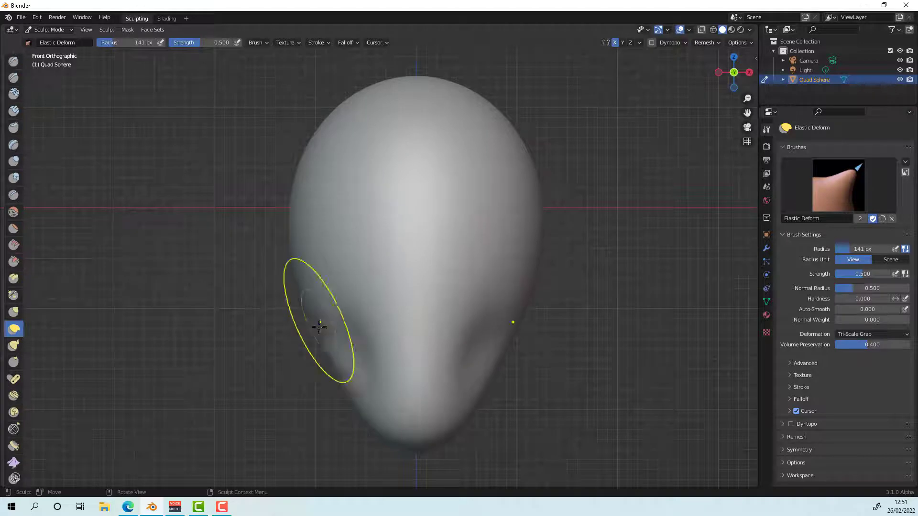
{"action": "mouse_move", "coordinate": [354, 403]}
{"action": "left_mouse_down"}
{"action": "mouse_move", "coordinate": [353, 412]}
{"action": "mouse_move", "coordinate": [338, 398]}
{"action": "mouse_move", "coordinate": [349, 344]}
{"action": "mouse_move", "coordinate": [357, 382]}
{"action": "left_mouse_up"}
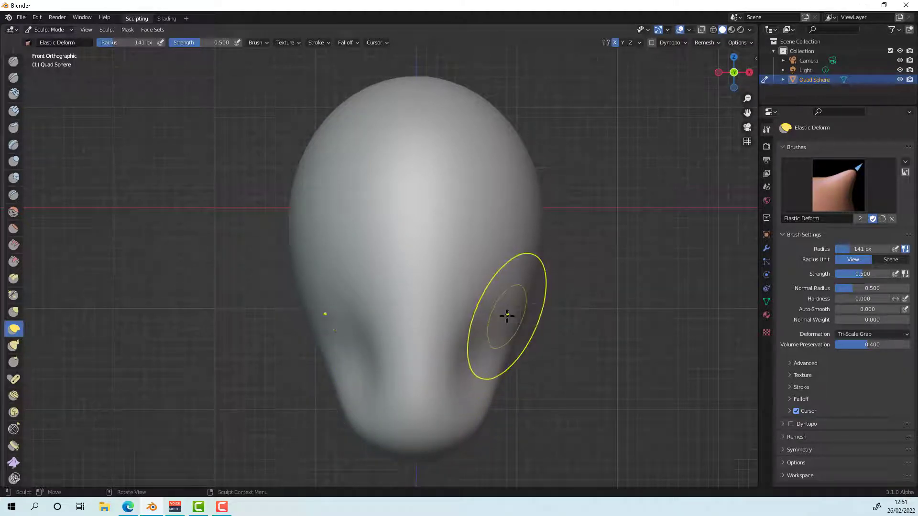
{"action": "left_click_drag", "start_coordinate": [473, 400], "coordinate": [471, 399]}
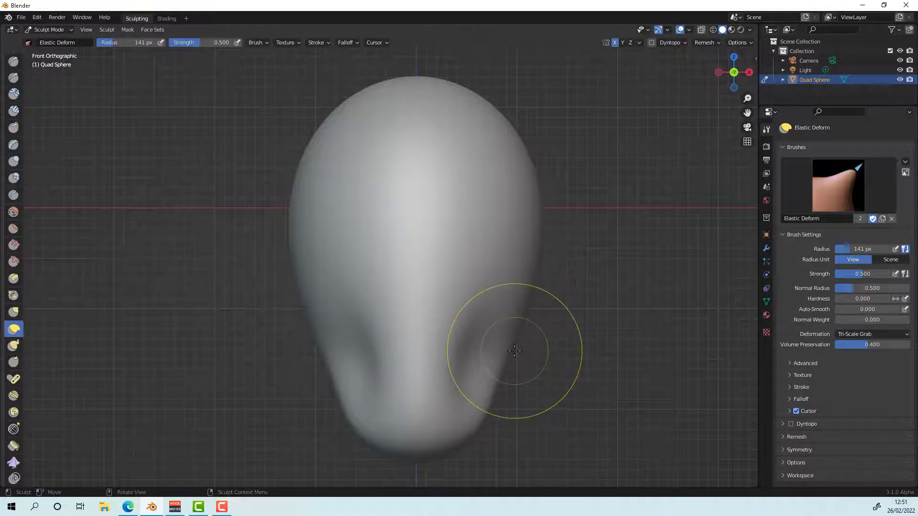
Step: Refine the cheek hollow from an angle and pull the lower rear of the jaw backward to widen its base
{"action": "scroll", "coordinate": [515, 351], "scroll_direction": "up", "scroll_amount": 5}
{"action": "mouse_move", "coordinate": [572, 340]}
{"action": "middle_mouse_down"}
{"action": "mouse_move", "coordinate": [463, 365]}
{"action": "mouse_move", "coordinate": [498, 358]}
{"action": "mouse_move", "coordinate": [446, 405]}
{"action": "middle_mouse_up"}
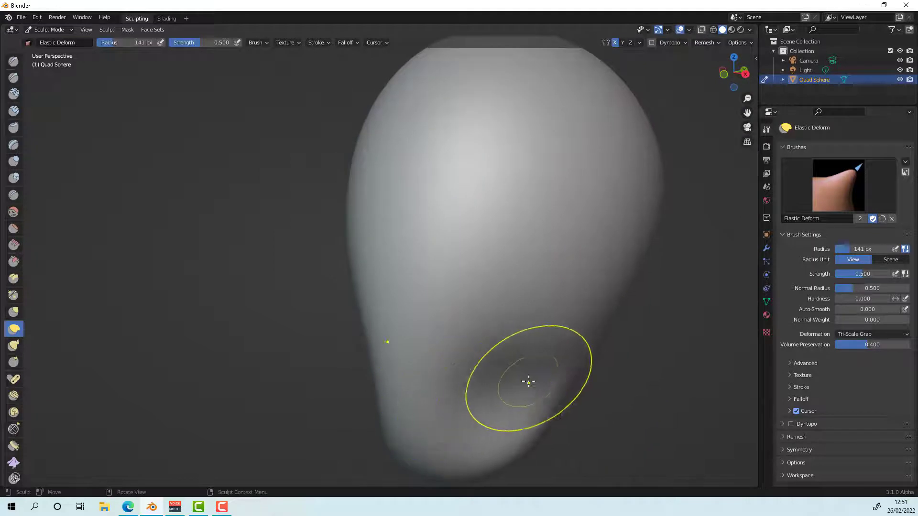
{"action": "mouse_move", "coordinate": [495, 379]}
{"action": "left_mouse_down"}
{"action": "mouse_move", "coordinate": [523, 377]}
{"action": "mouse_move", "coordinate": [500, 372]}
{"action": "mouse_move", "coordinate": [463, 403]}
{"action": "mouse_move", "coordinate": [469, 394]}
{"action": "left_mouse_up"}
{"action": "mouse_move", "coordinate": [469, 394]}
{"action": "middle_mouse_down"}
{"action": "mouse_move", "coordinate": [614, 384]}
{"action": "mouse_move", "coordinate": [550, 380]}
{"action": "mouse_move", "coordinate": [577, 388]}
{"action": "middle_mouse_up"}
{"action": "left_click_drag", "start_coordinate": [341, 441], "coordinate": [352, 440]}
{"action": "mouse_move", "coordinate": [476, 387]}
{"action": "middle_mouse_down"}
{"action": "mouse_move", "coordinate": [550, 372]}
{"action": "mouse_move", "coordinate": [529, 392]}
{"action": "mouse_move", "coordinate": [541, 379]}
{"action": "middle_mouse_up"}
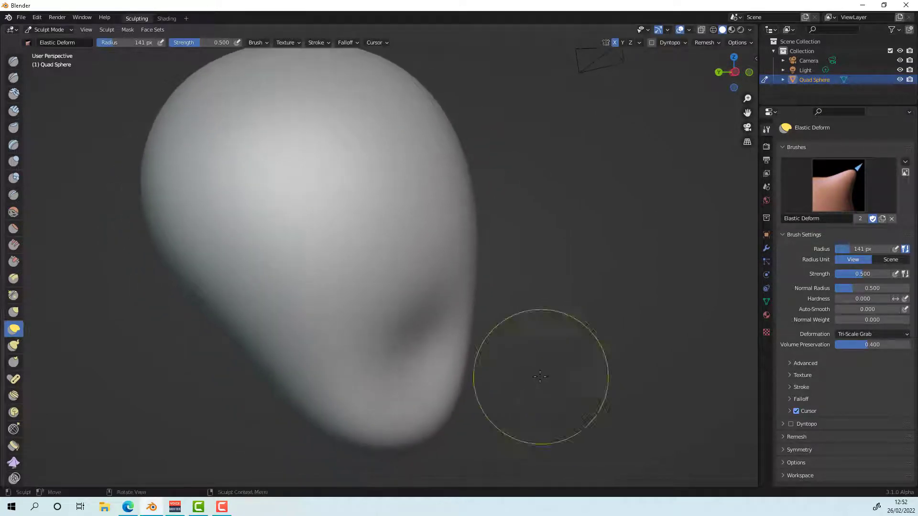
{"action": "mouse_move", "coordinate": [332, 434]}
{"action": "left_mouse_down"}
{"action": "mouse_move", "coordinate": [307, 446]}
{"action": "mouse_move", "coordinate": [311, 426]}
{"action": "mouse_move", "coordinate": [299, 435]}
{"action": "left_mouse_up"}
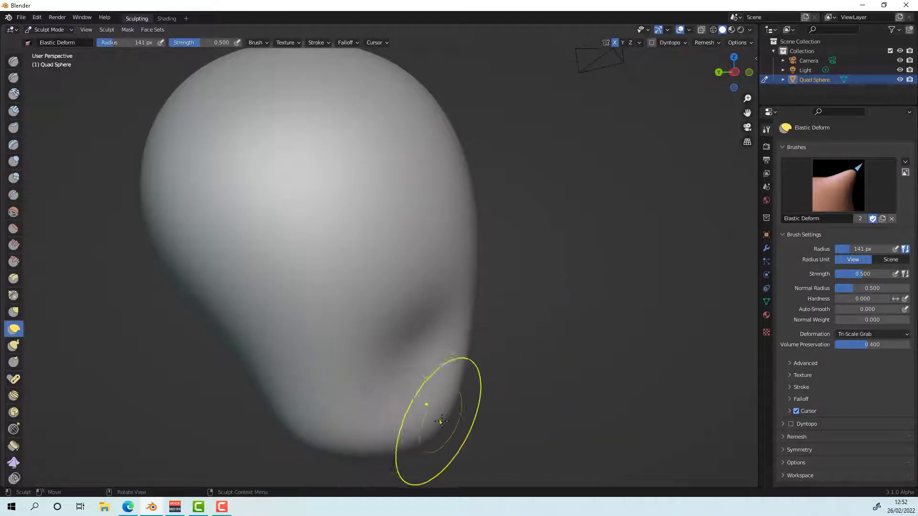
Step: Deepen the cheek hollow and define the cheekbone above it with short Elastic Deform strokes from the side
{"action": "mouse_move", "coordinate": [431, 410]}
{"action": "left_mouse_down"}
{"action": "mouse_move", "coordinate": [440, 389]}
{"action": "mouse_move", "coordinate": [402, 344]}
{"action": "left_mouse_up"}
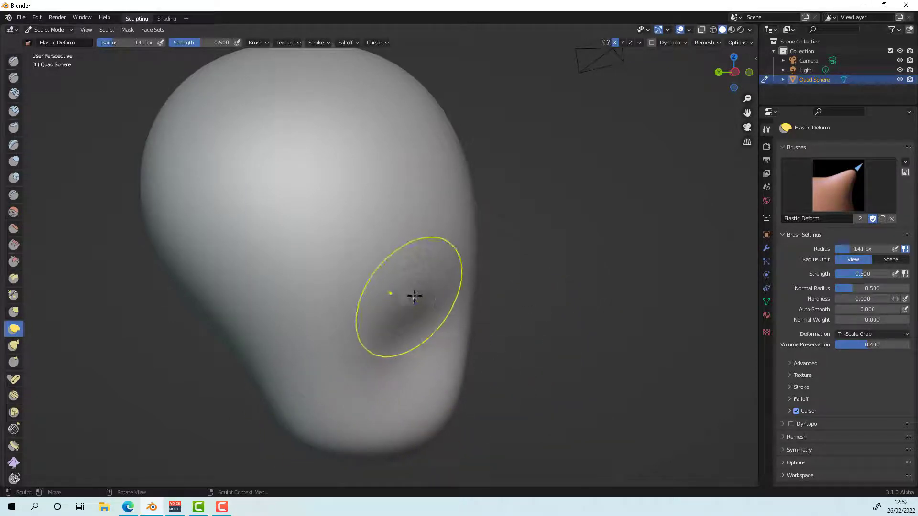
{"action": "left_click_drag", "start_coordinate": [410, 297], "coordinate": [417, 330]}
{"action": "left_click_drag", "start_coordinate": [429, 288], "coordinate": [434, 304]}
{"action": "left_click_drag", "start_coordinate": [440, 302], "coordinate": [444, 303]}
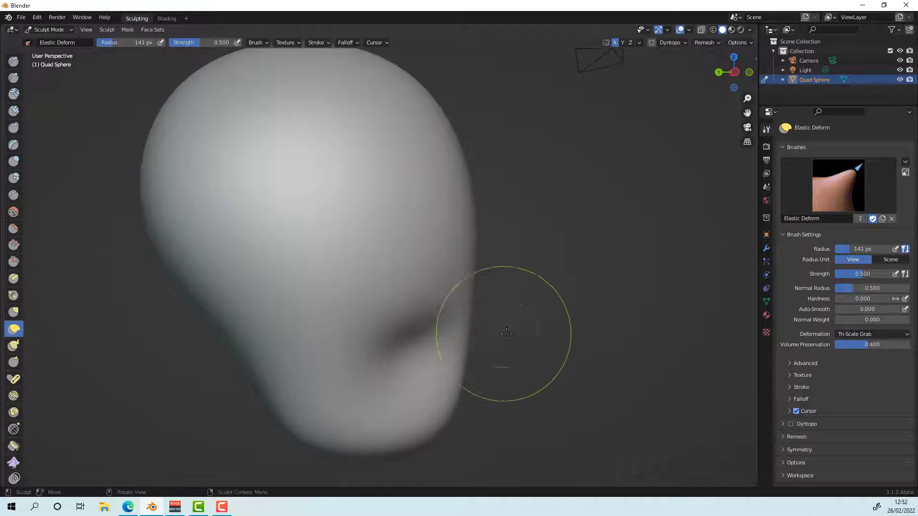
{"action": "mouse_move", "coordinate": [504, 334]}
{"action": "middle_mouse_down"}
{"action": "mouse_move", "coordinate": [380, 353]}
{"action": "mouse_move", "coordinate": [404, 359]}
{"action": "mouse_move", "coordinate": [389, 360]}
{"action": "middle_mouse_up"}
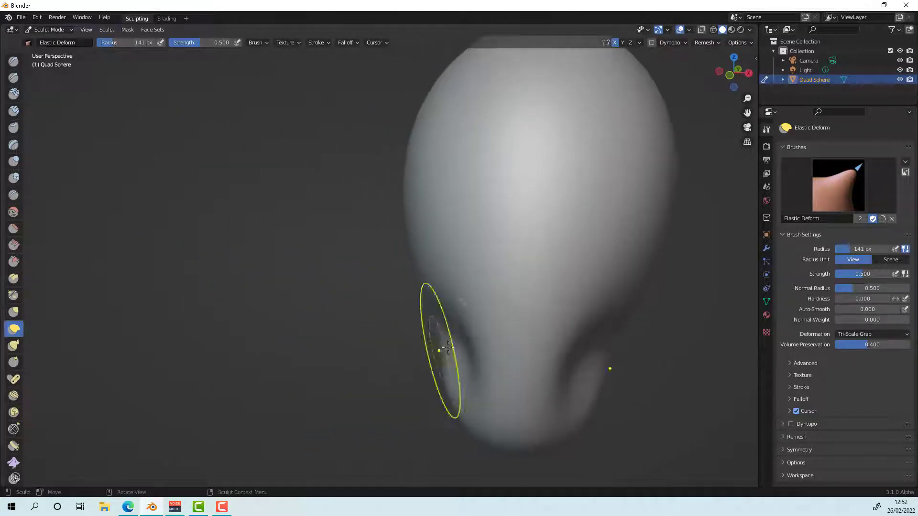
Step: Push in the eye areas on both sides of the central nose ridge, working from the front and the side
{"action": "left_click", "coordinate": [730, 75]}
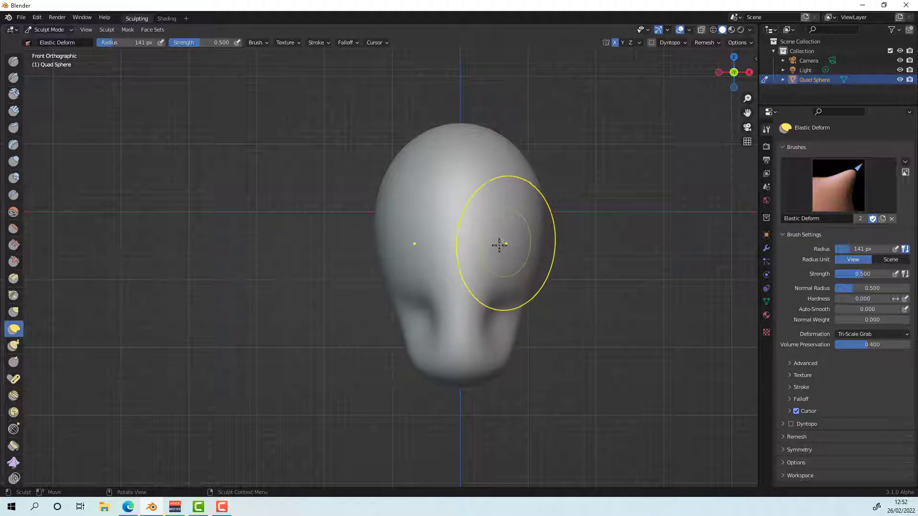
{"action": "key", "text": "ctrl"}
{"action": "middle_click_drag", "start_coordinate": [500, 256], "coordinate": [690, 209], "text": "ctrl"}
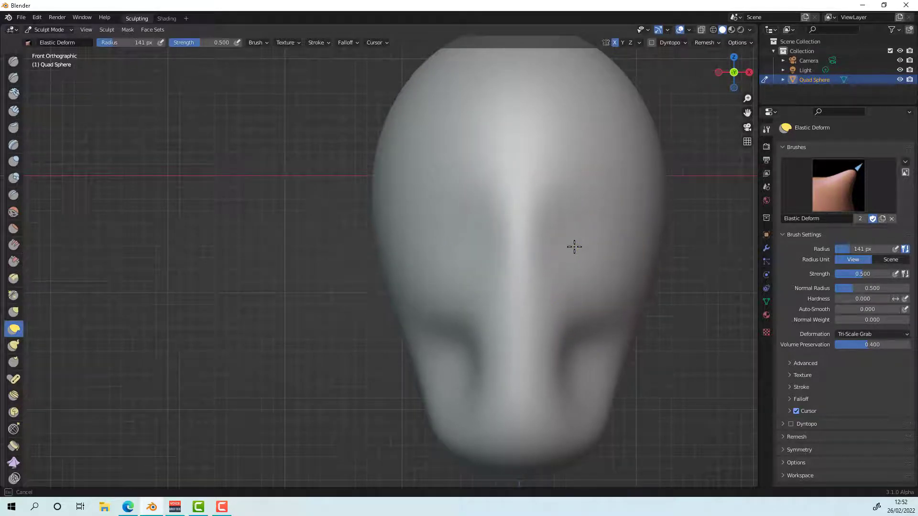
{"action": "left_click_drag", "start_coordinate": [608, 230], "coordinate": [582, 243]}
{"action": "middle_click_drag", "start_coordinate": [592, 243], "coordinate": [599, 167]}
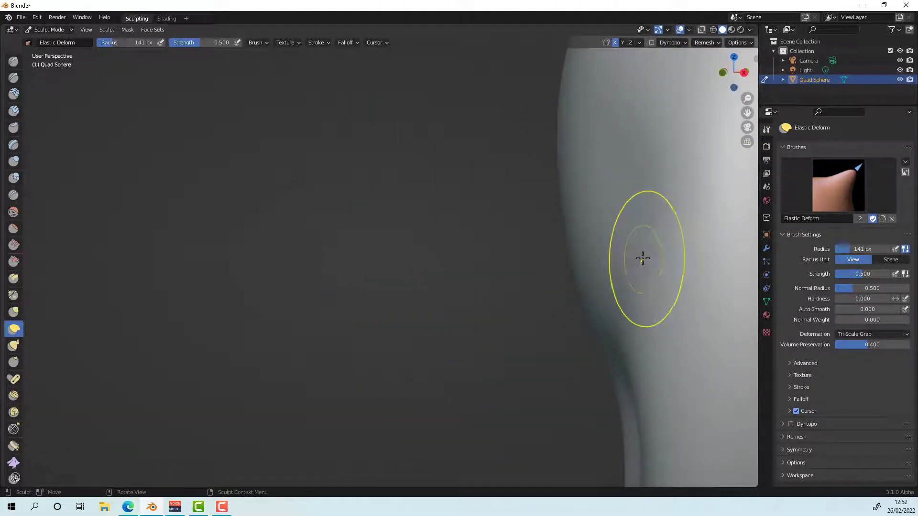
{"action": "mouse_move", "coordinate": [643, 258]}
{"action": "middle_mouse_down"}
{"action": "mouse_move", "coordinate": [473, 349]}
{"action": "mouse_move", "coordinate": [572, 250]}
{"action": "mouse_move", "coordinate": [511, 276]}
{"action": "middle_mouse_up"}
{"action": "mouse_move", "coordinate": [518, 232]}
{"action": "left_mouse_down"}
{"action": "mouse_move", "coordinate": [547, 260]}
{"action": "mouse_move", "coordinate": [540, 265]}
{"action": "left_mouse_up"}
{"action": "middle_click_drag", "start_coordinate": [541, 265], "coordinate": [660, 235], "text": "ctrl"}
{"action": "left_click_drag", "start_coordinate": [558, 225], "coordinate": [544, 225]}
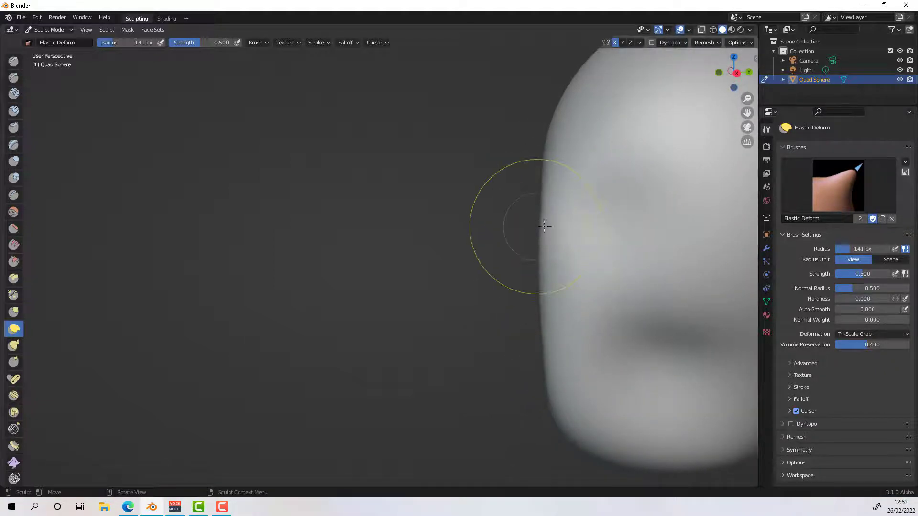
{"action": "left_click_drag", "start_coordinate": [625, 227], "coordinate": [602, 235]}
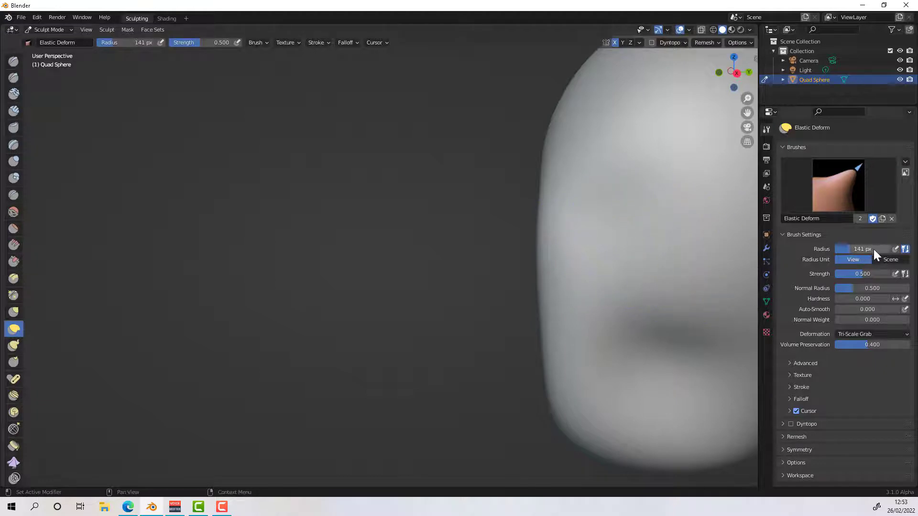
Step: Set the brush radius to 91 px and carve the eye sockets beneath the brow on both sides
{"action": "left_click_drag", "start_coordinate": [873, 248], "coordinate": [842, 248]}
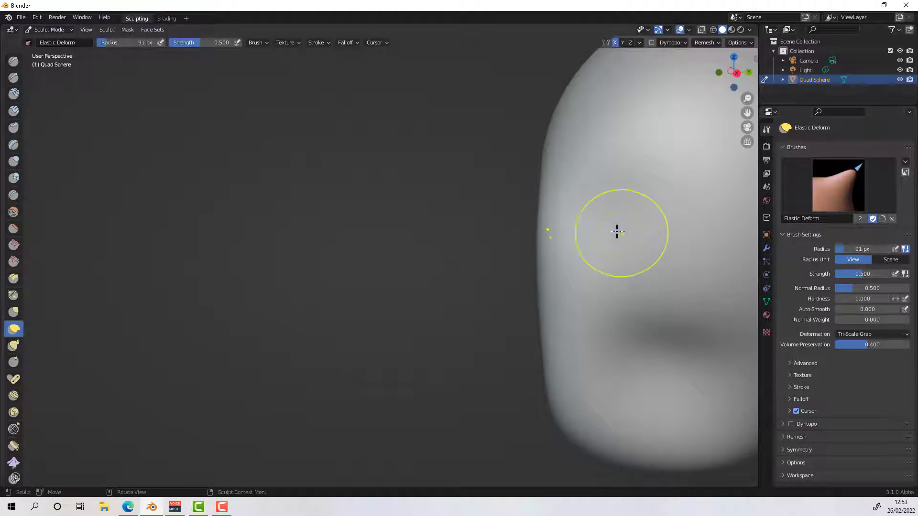
{"action": "left_click_drag", "start_coordinate": [601, 222], "coordinate": [704, 229]}
{"action": "left_click_drag", "start_coordinate": [556, 213], "coordinate": [544, 216]}
{"action": "left_click_drag", "start_coordinate": [672, 224], "coordinate": [663, 229]}
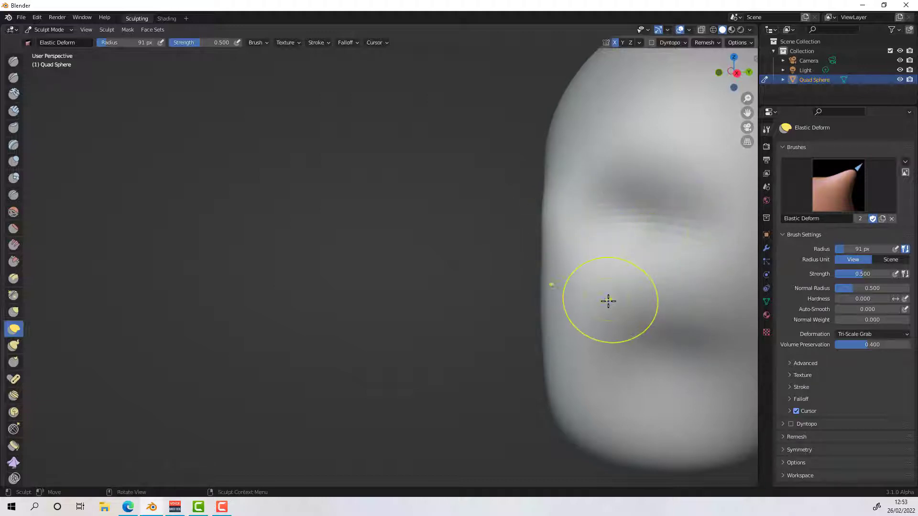
{"action": "middle_click_drag", "start_coordinate": [610, 301], "coordinate": [681, 285]}
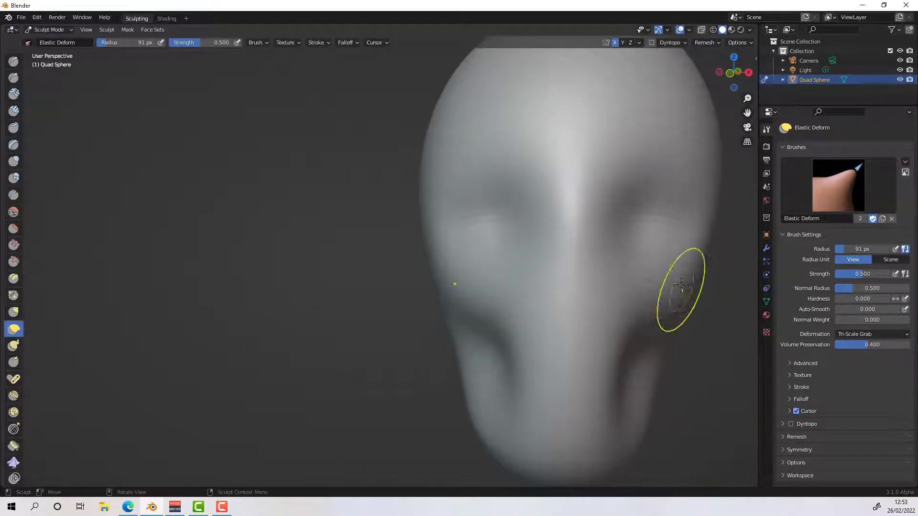
{"action": "left_click_drag", "start_coordinate": [632, 212], "coordinate": [641, 176]}
{"action": "left_click_drag", "start_coordinate": [655, 177], "coordinate": [695, 171]}
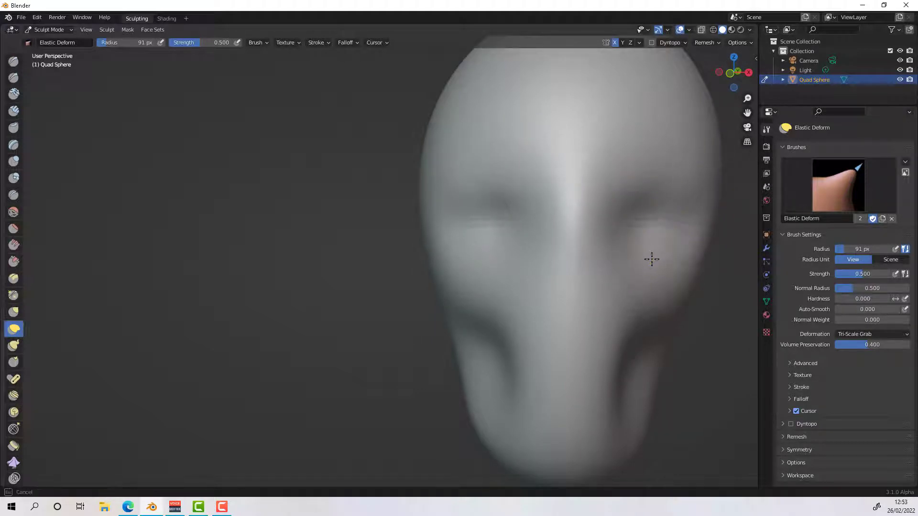
Step: Deepen the eye sockets, raise the cheeks beneath them, and extend the hollows toward the nose bridge
{"action": "middle_click_drag", "start_coordinate": [676, 262], "coordinate": [576, 269]}
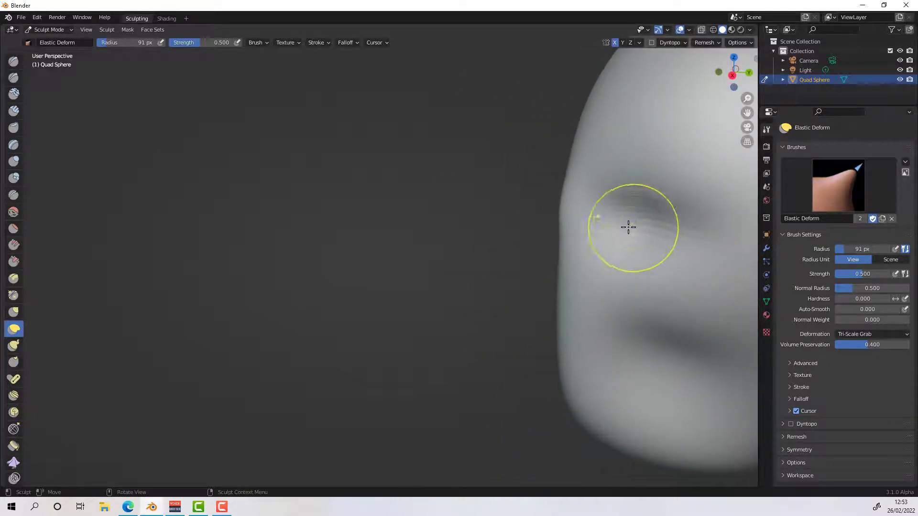
{"action": "mouse_move", "coordinate": [628, 227]}
{"action": "left_mouse_down"}
{"action": "mouse_move", "coordinate": [645, 226]}
{"action": "mouse_move", "coordinate": [638, 246]}
{"action": "mouse_move", "coordinate": [678, 243]}
{"action": "left_mouse_up"}
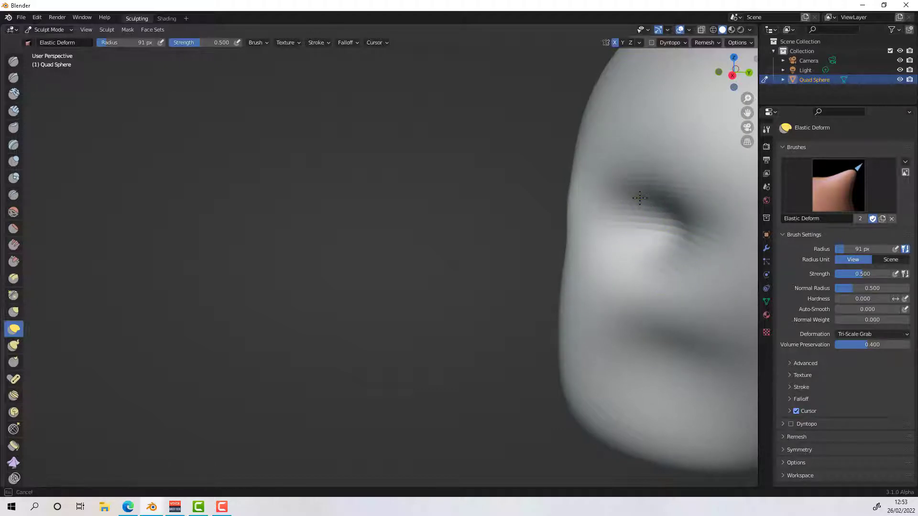
{"action": "middle_click_drag", "start_coordinate": [658, 253], "coordinate": [756, 244]}
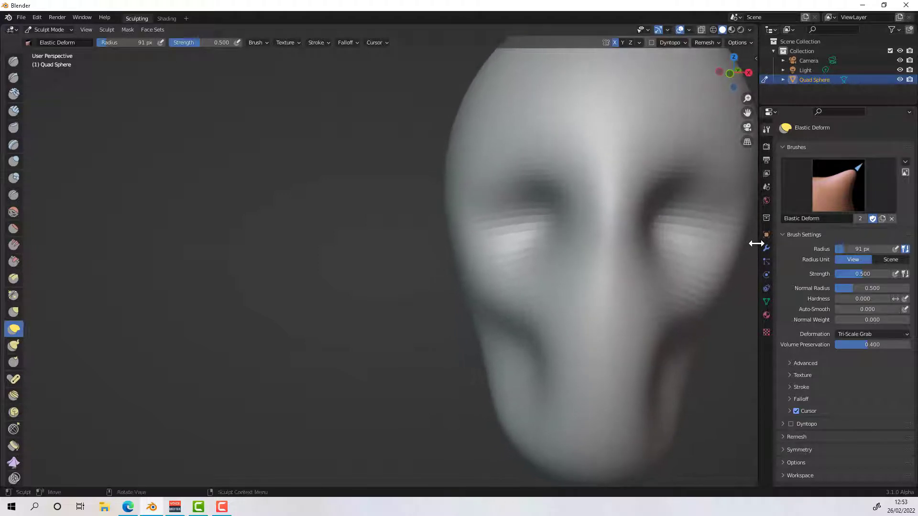
{"action": "mouse_move", "coordinate": [489, 205]}
{"action": "left_mouse_down"}
{"action": "mouse_move", "coordinate": [478, 195]}
{"action": "mouse_move", "coordinate": [498, 194]}
{"action": "left_mouse_up"}
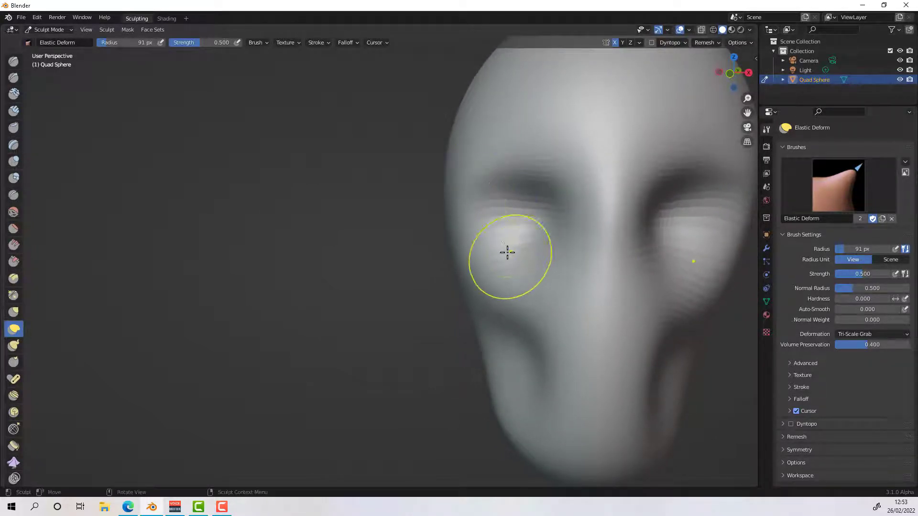
{"action": "mouse_move", "coordinate": [506, 252]}
{"action": "left_mouse_down"}
{"action": "mouse_move", "coordinate": [482, 246]}
{"action": "mouse_move", "coordinate": [589, 211]}
{"action": "left_mouse_up"}
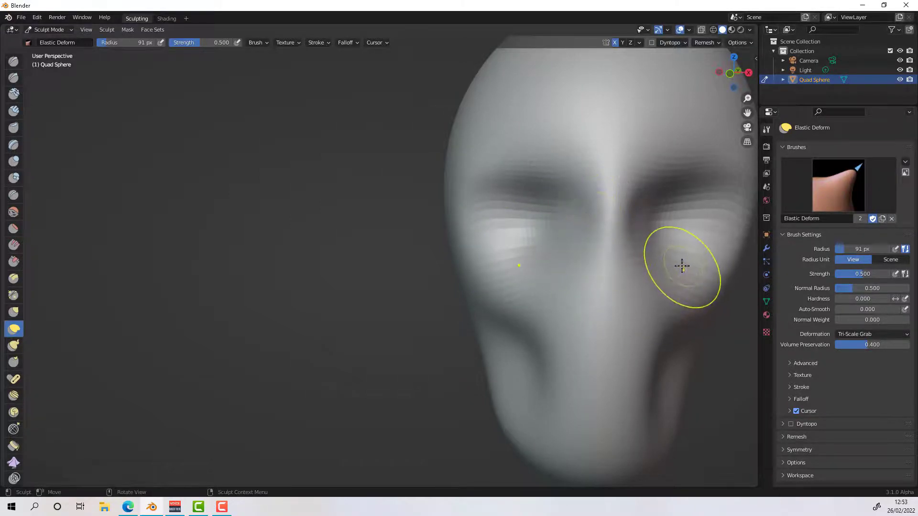
Step: Shape the outer corner and upper brow edge of the eye socket into a curved rim from the side
{"action": "mouse_move", "coordinate": [662, 268]}
{"action": "middle_mouse_down"}
{"action": "mouse_move", "coordinate": [625, 276]}
{"action": "mouse_move", "coordinate": [633, 283]}
{"action": "mouse_move", "coordinate": [526, 290]}
{"action": "mouse_move", "coordinate": [546, 275]}
{"action": "middle_mouse_up"}
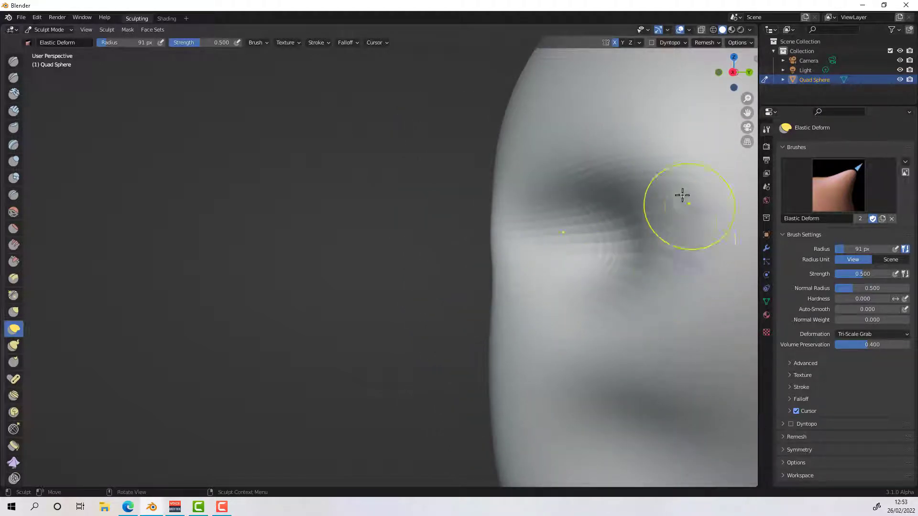
{"action": "left_click_drag", "start_coordinate": [693, 210], "coordinate": [660, 211]}
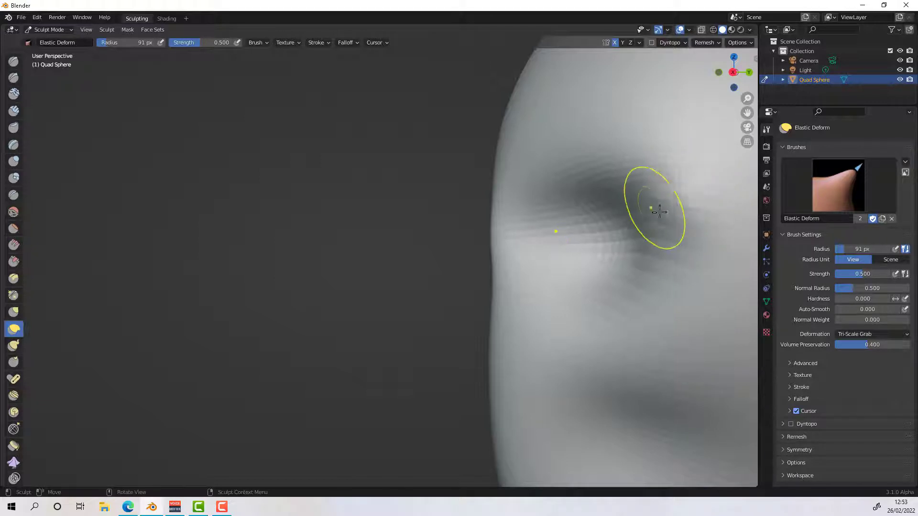
{"action": "left_click_drag", "start_coordinate": [700, 257], "coordinate": [693, 287]}
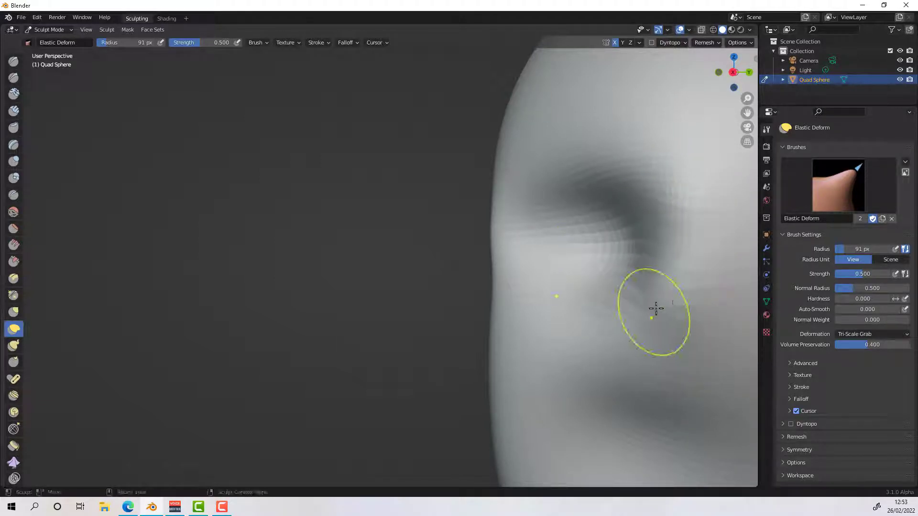
{"action": "left_click_drag", "start_coordinate": [643, 170], "coordinate": [632, 176]}
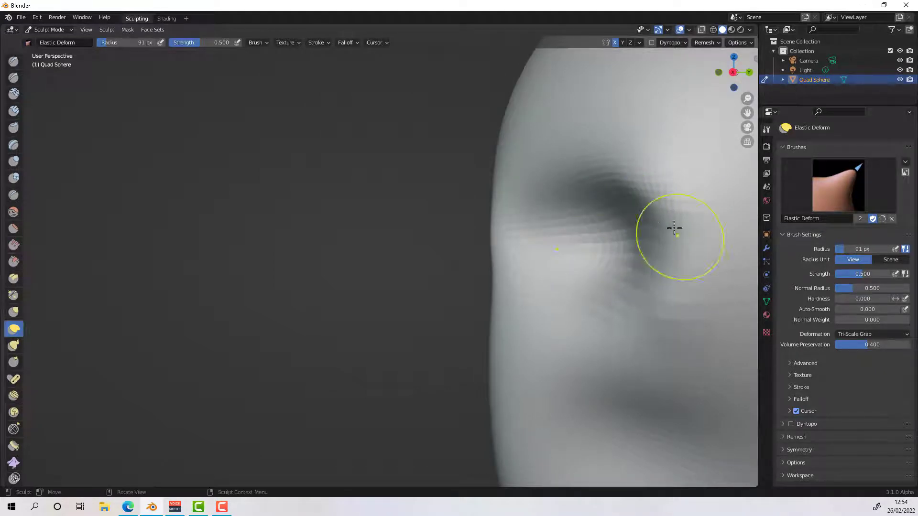
{"action": "left_click_drag", "start_coordinate": [617, 180], "coordinate": [552, 168]}
{"action": "mouse_move", "coordinate": [551, 152]}
{"action": "left_mouse_down"}
{"action": "mouse_move", "coordinate": [603, 145]}
{"action": "mouse_move", "coordinate": [633, 155]}
{"action": "left_mouse_up"}
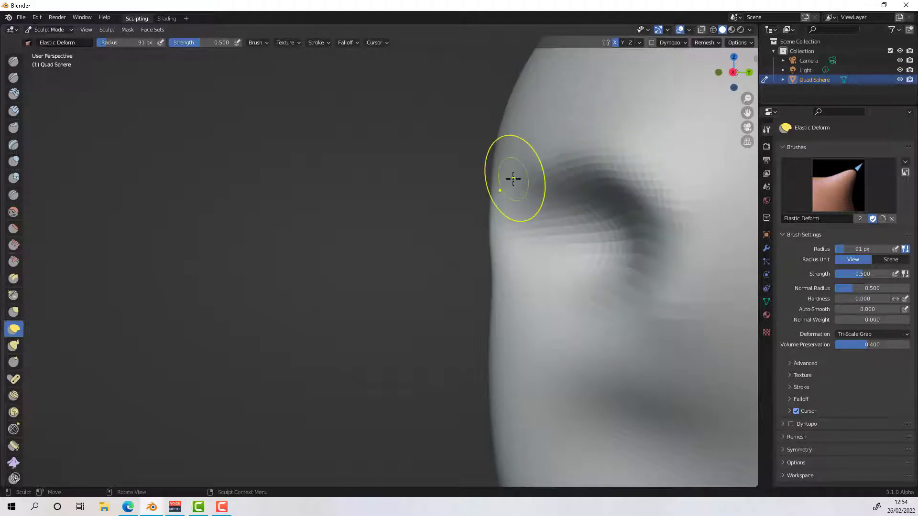
Step: Pull the middle of the face profile forward in side view to form a pointed nose
{"action": "mouse_move", "coordinate": [513, 178]}
{"action": "middle_mouse_down"}
{"action": "mouse_move", "coordinate": [650, 300]}
{"action": "mouse_move", "coordinate": [721, 304]}
{"action": "mouse_move", "coordinate": [706, 313]}
{"action": "mouse_move", "coordinate": [686, 284]}
{"action": "middle_mouse_up"}
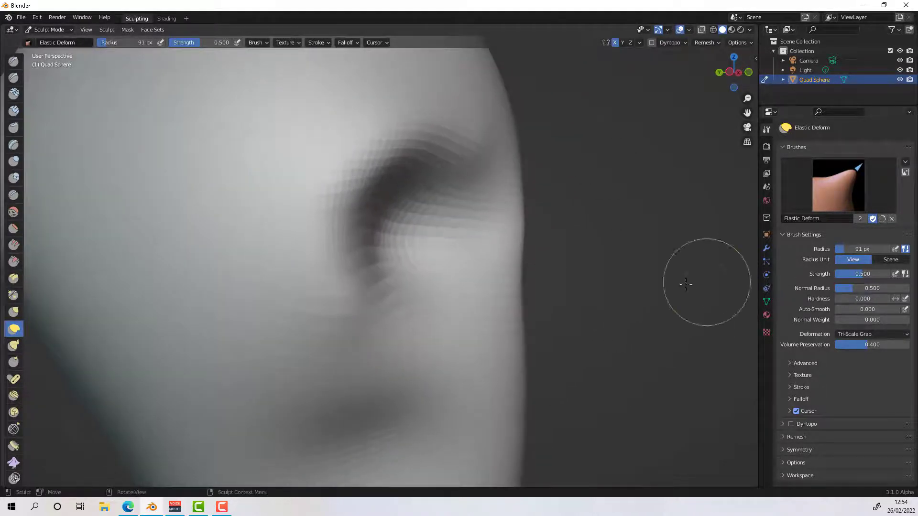
{"action": "left_click_drag", "start_coordinate": [527, 294], "coordinate": [520, 296]}
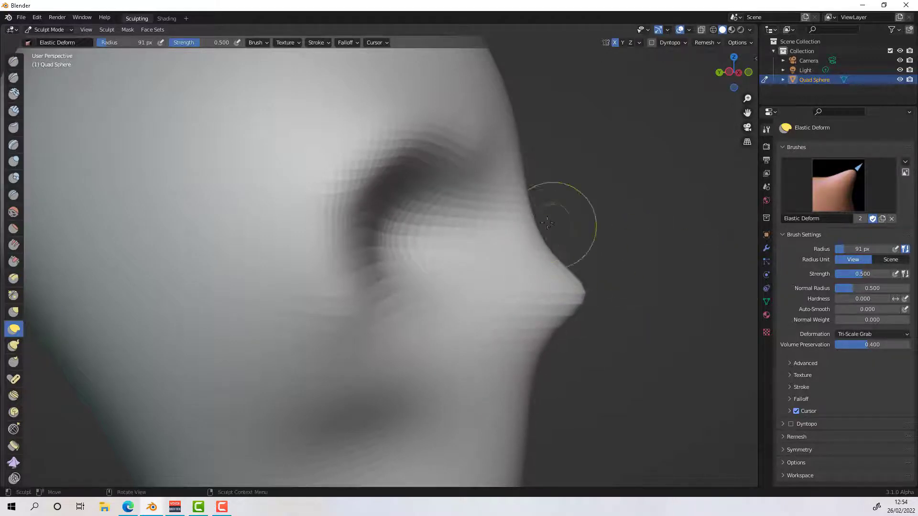
Step: Build up the nose bridge and refine the tip and underside of the nose from the side
{"action": "mouse_move", "coordinate": [536, 221]}
{"action": "left_mouse_down"}
{"action": "mouse_move", "coordinate": [587, 240]}
{"action": "mouse_move", "coordinate": [564, 258]}
{"action": "mouse_move", "coordinate": [586, 286]}
{"action": "mouse_move", "coordinate": [601, 289]}
{"action": "left_mouse_up"}
{"action": "left_click_drag", "start_coordinate": [564, 206], "coordinate": [547, 219]}
{"action": "mouse_move", "coordinate": [627, 305]}
{"action": "middle_mouse_down"}
{"action": "mouse_move", "coordinate": [518, 317]}
{"action": "mouse_move", "coordinate": [588, 304]}
{"action": "mouse_move", "coordinate": [592, 293]}
{"action": "middle_mouse_up"}
{"action": "left_click_drag", "start_coordinate": [592, 293], "coordinate": [602, 303]}
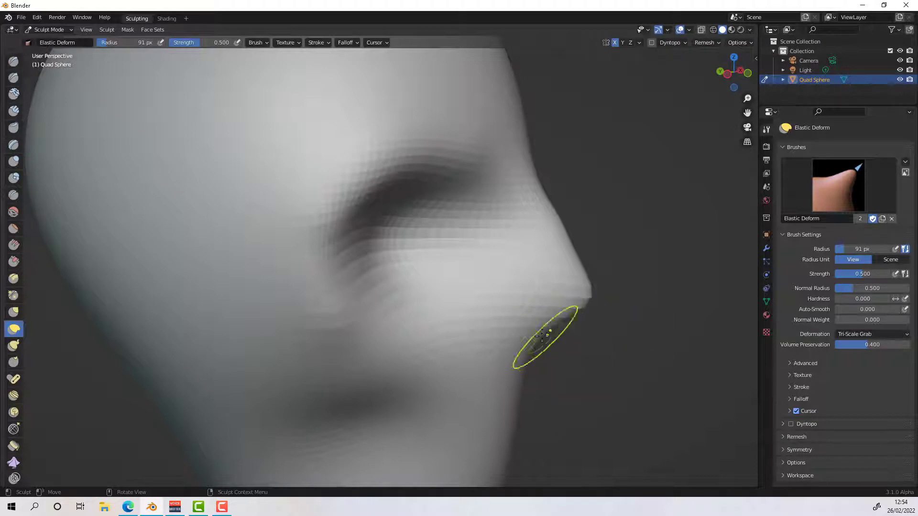
{"action": "left_click_drag", "start_coordinate": [547, 327], "coordinate": [536, 337]}
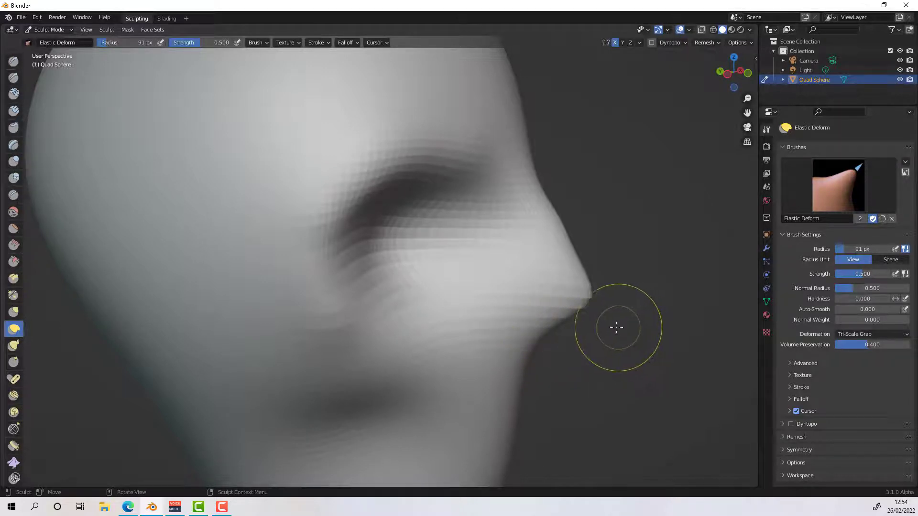
Step: Reshape the cheeks beneath the eye sockets and beside the nose from the front
{"action": "mouse_move", "coordinate": [615, 328]}
{"action": "middle_mouse_down"}
{"action": "mouse_move", "coordinate": [516, 322]}
{"action": "mouse_move", "coordinate": [528, 321]}
{"action": "middle_mouse_up"}
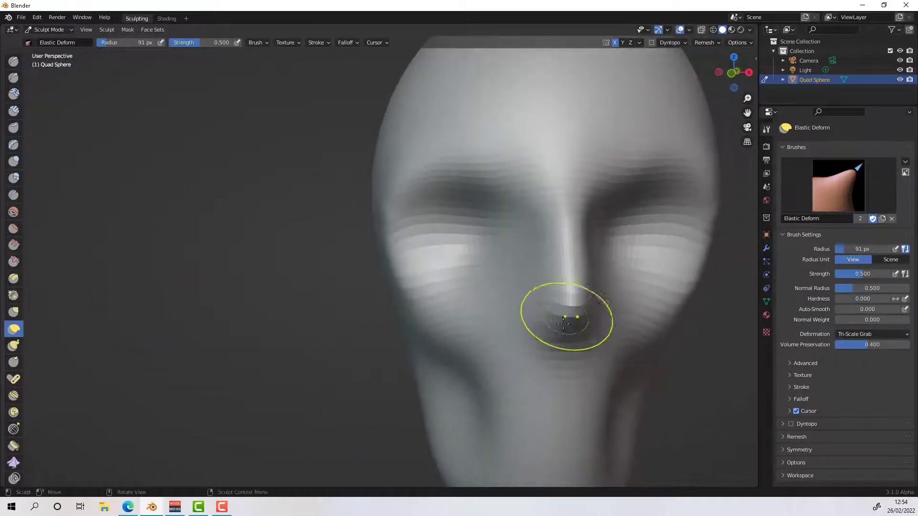
{"action": "mouse_move", "coordinate": [574, 348]}
{"action": "middle_mouse_down", "text": "shift"}
{"action": "mouse_move", "coordinate": [565, 320]}
{"action": "mouse_move", "coordinate": [572, 305]}
{"action": "mouse_move", "coordinate": [571, 349]}
{"action": "middle_mouse_up", "text": "shift"}
{"action": "mouse_move", "coordinate": [494, 266]}
{"action": "left_mouse_down"}
{"action": "mouse_move", "coordinate": [472, 285]}
{"action": "mouse_move", "coordinate": [447, 261]}
{"action": "mouse_move", "coordinate": [449, 284]}
{"action": "mouse_move", "coordinate": [441, 272]}
{"action": "mouse_move", "coordinate": [427, 281]}
{"action": "left_mouse_up"}
{"action": "left_click_drag", "start_coordinate": [427, 281], "coordinate": [426, 274]}
{"action": "mouse_move", "coordinate": [426, 275]}
{"action": "left_mouse_down"}
{"action": "mouse_move", "coordinate": [432, 269]}
{"action": "mouse_move", "coordinate": [441, 282]}
{"action": "left_mouse_up"}
{"action": "left_click_drag", "start_coordinate": [510, 277], "coordinate": [516, 287]}
Step: Define the lower edge of the cheekbone where it runs toward the side of the nose
{"action": "mouse_move", "coordinate": [586, 301]}
{"action": "middle_mouse_down", "text": "ctrl"}
{"action": "mouse_move", "coordinate": [580, 286]}
{"action": "mouse_move", "coordinate": [567, 299]}
{"action": "mouse_move", "coordinate": [546, 299]}
{"action": "mouse_move", "coordinate": [634, 306]}
{"action": "middle_mouse_up", "text": "ctrl"}
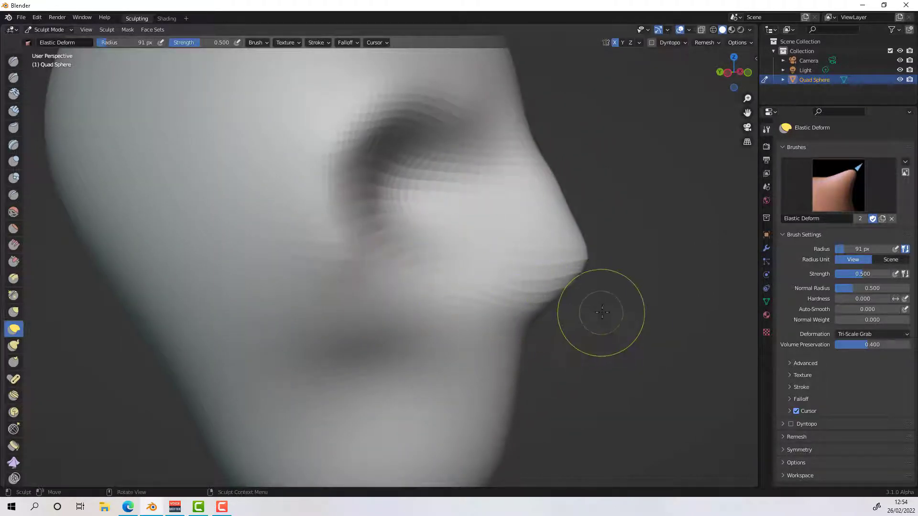
{"action": "mouse_move", "coordinate": [584, 328]}
{"action": "middle_mouse_down"}
{"action": "mouse_move", "coordinate": [596, 352]}
{"action": "mouse_move", "coordinate": [582, 332]}
{"action": "mouse_move", "coordinate": [603, 338]}
{"action": "mouse_move", "coordinate": [588, 330]}
{"action": "middle_mouse_up"}
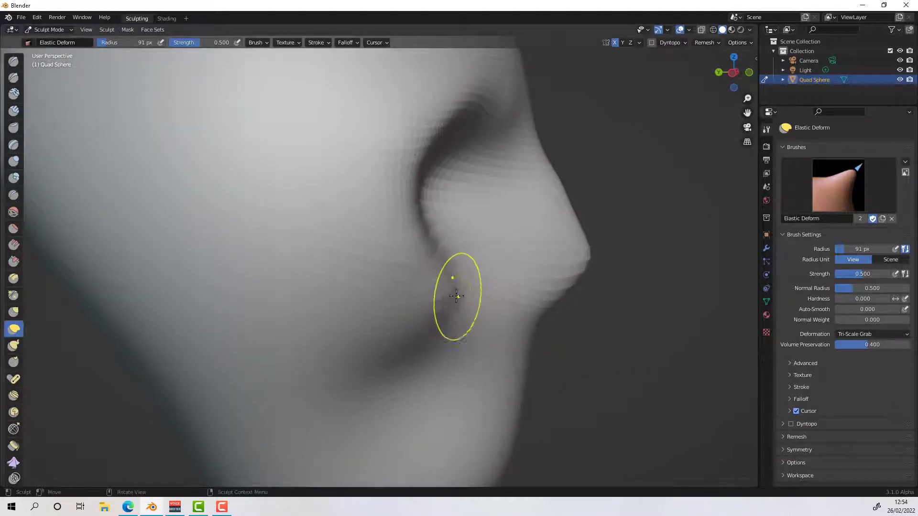
{"action": "left_click_drag", "start_coordinate": [474, 274], "coordinate": [483, 271]}
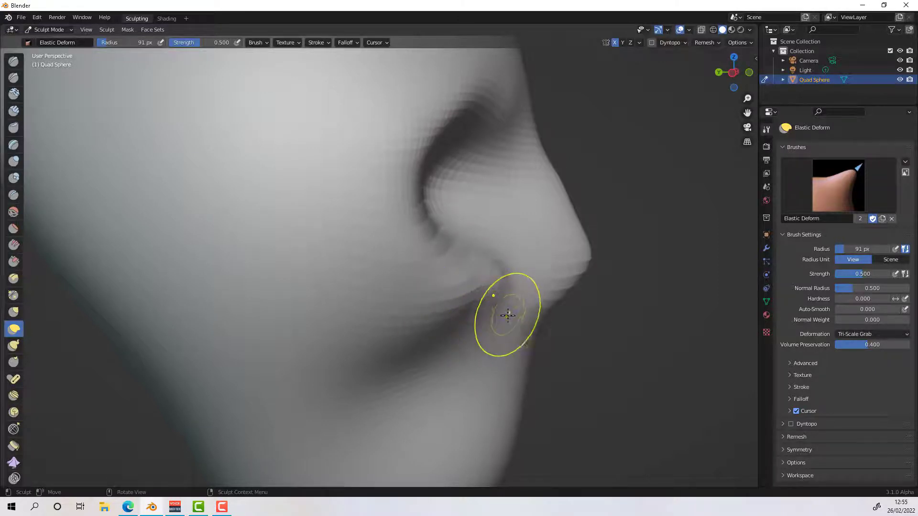
Step: Pull the outer end of the cheekbone outward and down, extending its lower ridge toward the side of the head
{"action": "mouse_move", "coordinate": [508, 316]}
{"action": "middle_mouse_down"}
{"action": "mouse_move", "coordinate": [467, 338]}
{"action": "mouse_move", "coordinate": [375, 282]}
{"action": "middle_mouse_up"}
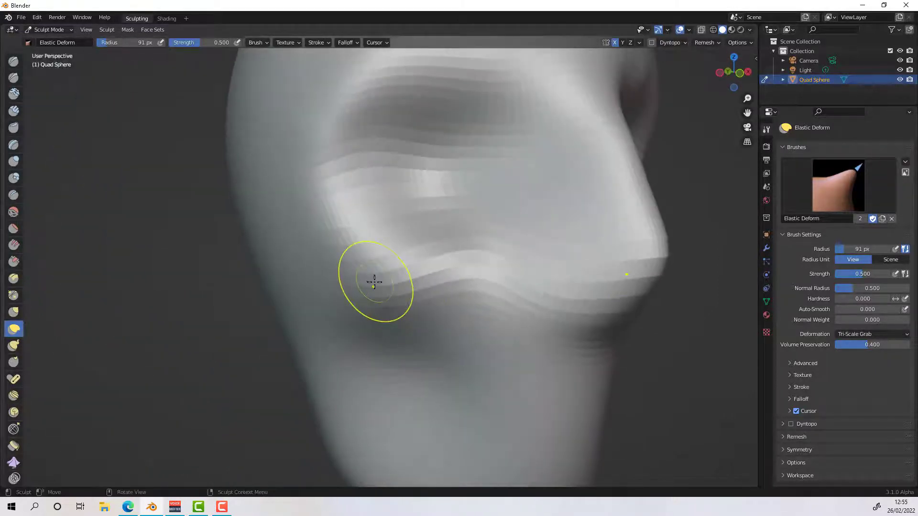
{"action": "left_click_drag", "start_coordinate": [374, 282], "coordinate": [353, 306]}
{"action": "mouse_move", "coordinate": [313, 291]}
{"action": "left_mouse_down"}
{"action": "mouse_move", "coordinate": [301, 283]}
{"action": "mouse_move", "coordinate": [311, 287]}
{"action": "left_mouse_up"}
{"action": "left_click_drag", "start_coordinate": [284, 287], "coordinate": [311, 288]}
{"action": "left_click_drag", "start_coordinate": [291, 286], "coordinate": [313, 291]}
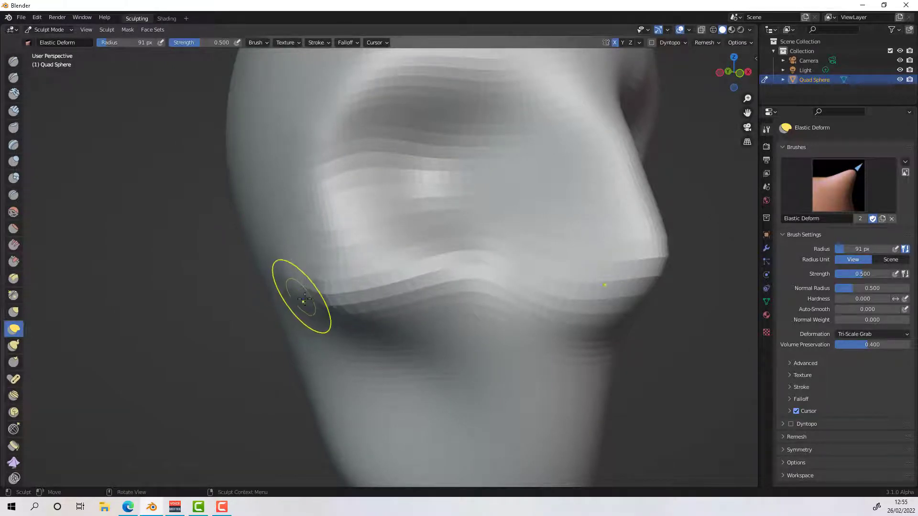
Step: Adjust the lower cheeks symmetrically from the front so the hollows above the jaw are more defined
{"action": "mouse_move", "coordinate": [348, 328]}
{"action": "middle_mouse_down"}
{"action": "mouse_move", "coordinate": [467, 323]}
{"action": "mouse_move", "coordinate": [443, 328]}
{"action": "mouse_move", "coordinate": [460, 325]}
{"action": "mouse_move", "coordinate": [388, 375]}
{"action": "middle_mouse_up"}
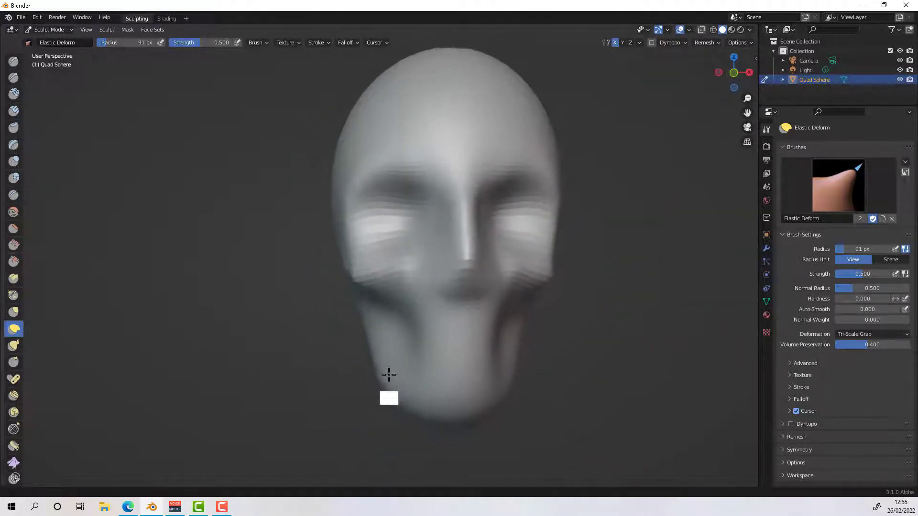
{"action": "mouse_move", "coordinate": [437, 349]}
{"action": "middle_mouse_down", "text": "shift"}
{"action": "mouse_move", "coordinate": [426, 352]}
{"action": "mouse_move", "coordinate": [439, 345]}
{"action": "middle_mouse_up", "text": "shift"}
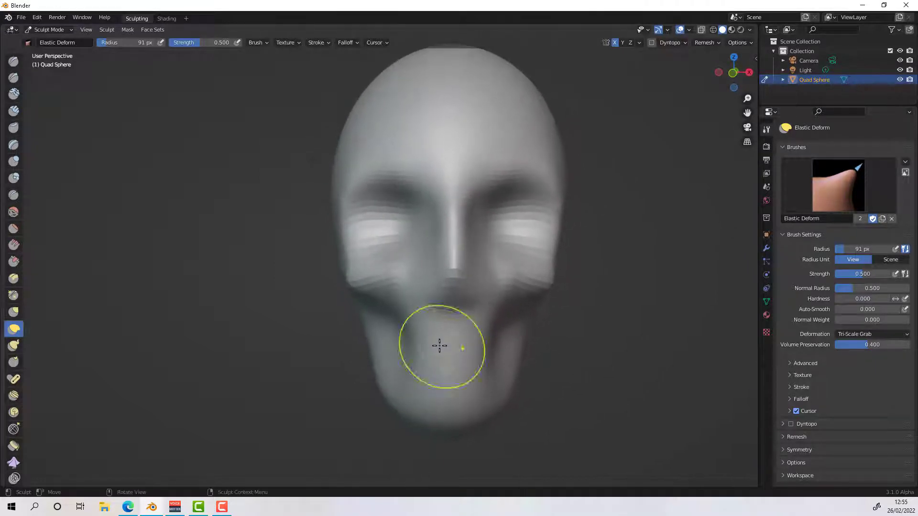
{"action": "mouse_move", "coordinate": [365, 266]}
{"action": "left_mouse_down"}
{"action": "mouse_move", "coordinate": [354, 260]}
{"action": "mouse_move", "coordinate": [408, 294]}
{"action": "mouse_move", "coordinate": [410, 308]}
{"action": "mouse_move", "coordinate": [385, 315]}
{"action": "left_mouse_up"}
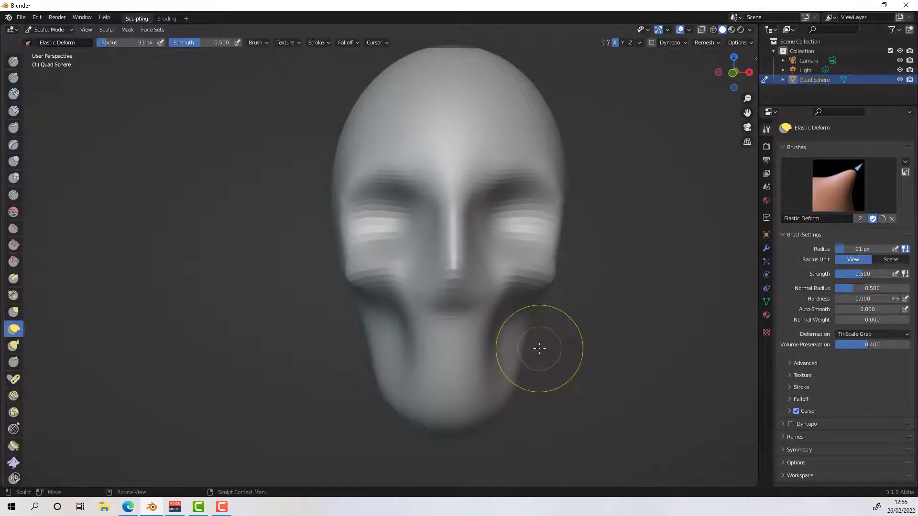
{"action": "middle_click_drag", "start_coordinate": [541, 352], "coordinate": [540, 349]}
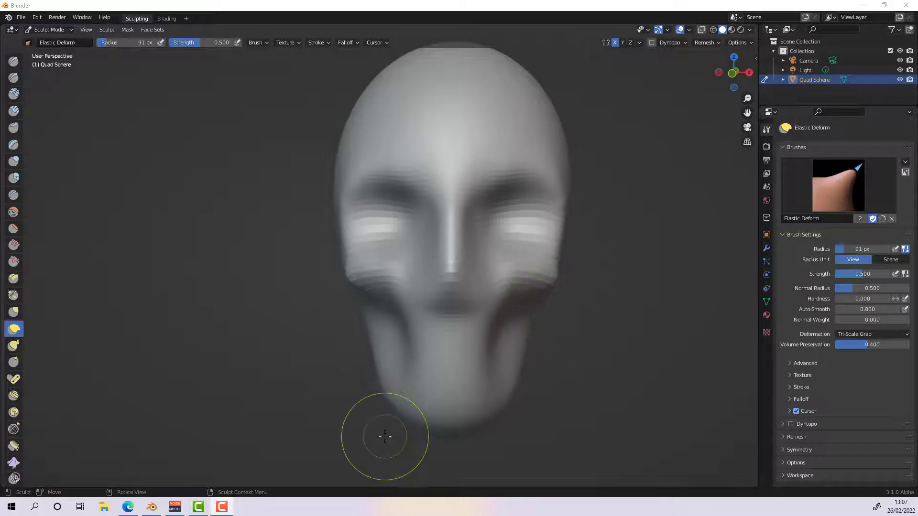
Step: Remesh the head with a 0.035 m voxel size, and adjust the voxel size interactively with the grid preview
{"action": "left_click", "coordinate": [714, 42]}
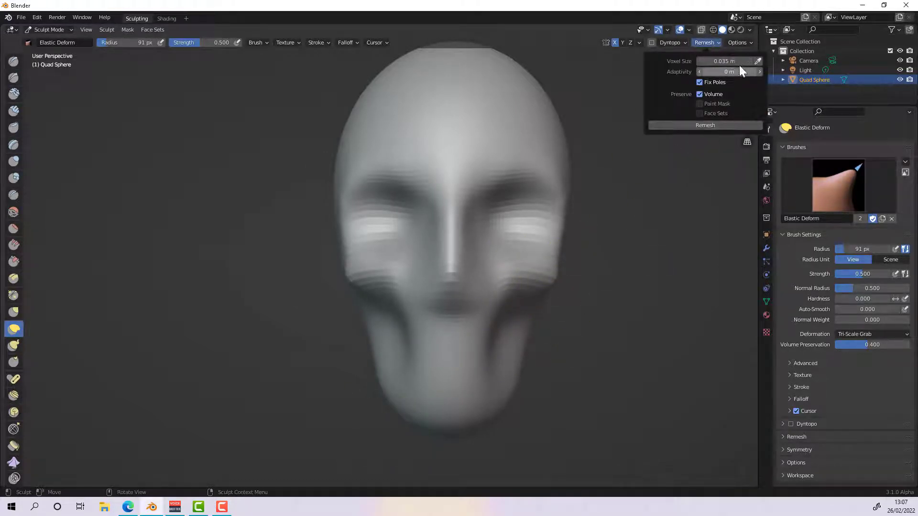
{"action": "left_click", "coordinate": [715, 125]}
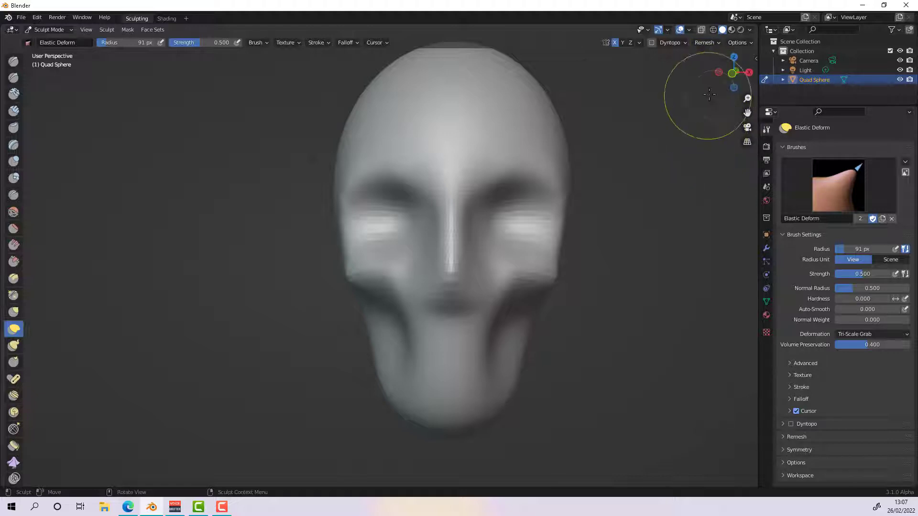
{"action": "left_click", "coordinate": [705, 43]}
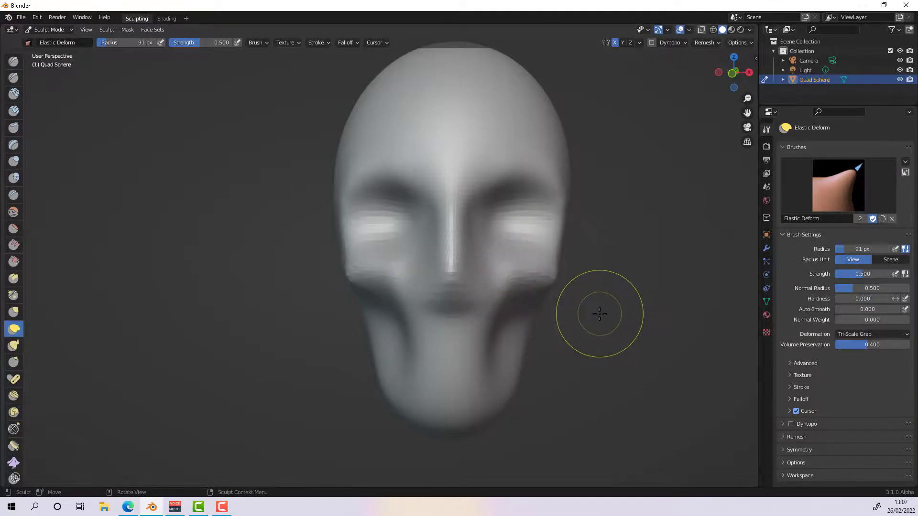
{"action": "key", "text": "r"}
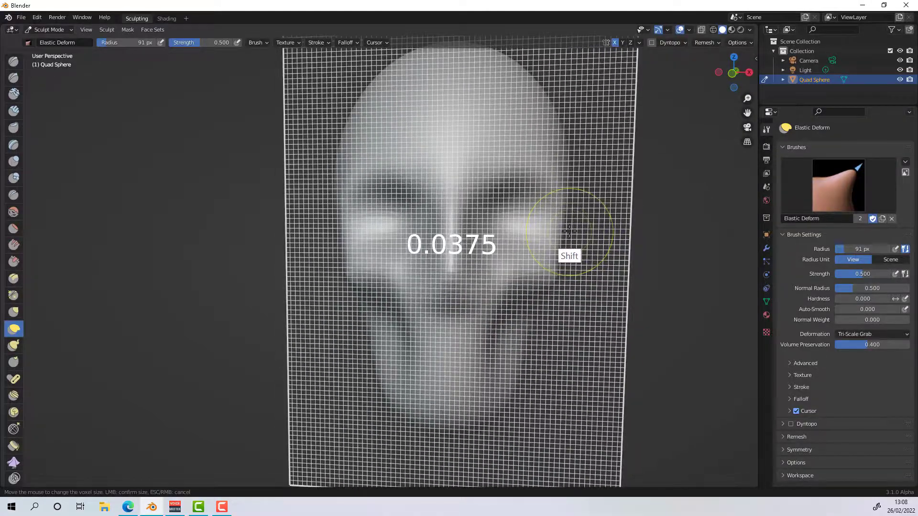
{"action": "left_click", "coordinate": [570, 248]}
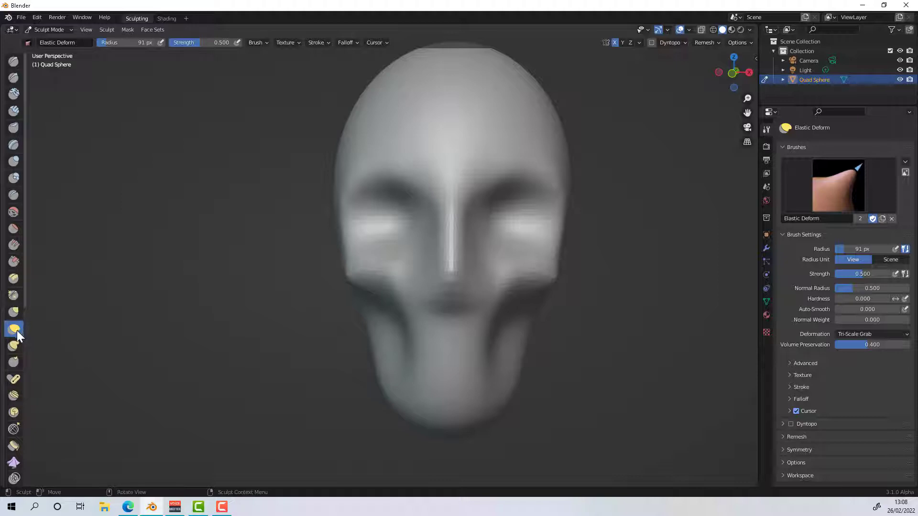
Step: Switch to the Grab brush and widen the base of the nose into rounded nostril wings on both sides
{"action": "left_click", "coordinate": [14, 312]}
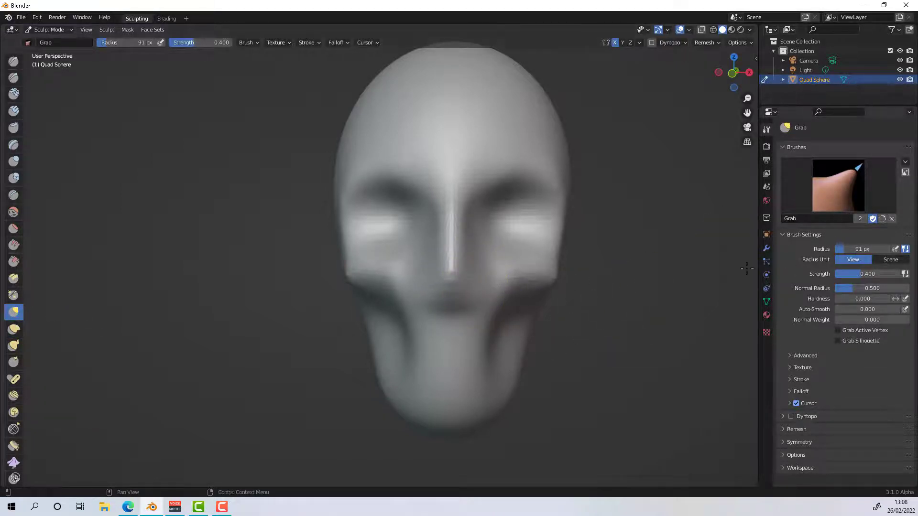
{"action": "left_click_drag", "start_coordinate": [476, 277], "coordinate": [431, 246]}
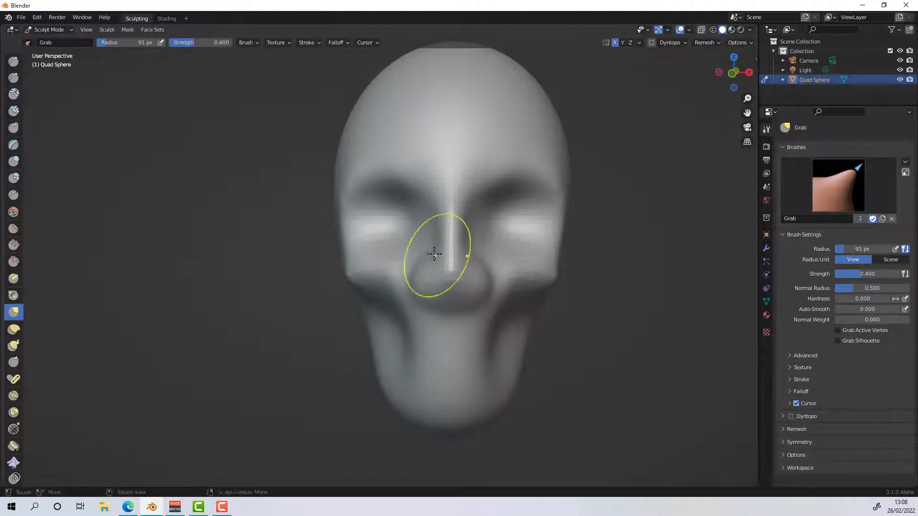
{"action": "mouse_move", "coordinate": [449, 304]}
{"action": "left_mouse_down"}
{"action": "mouse_move", "coordinate": [434, 308]}
{"action": "mouse_move", "coordinate": [467, 303]}
{"action": "left_mouse_up"}
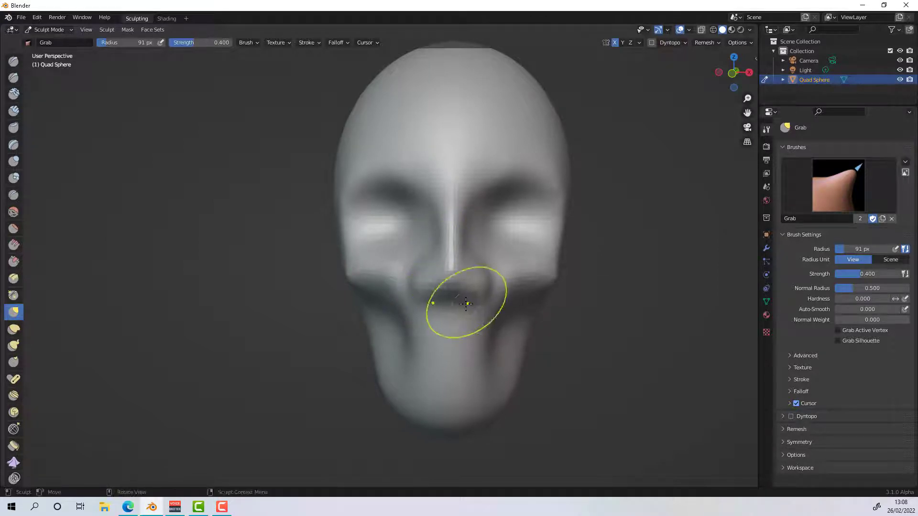
{"action": "mouse_move", "coordinate": [592, 352]}
{"action": "middle_mouse_down"}
{"action": "mouse_move", "coordinate": [566, 334]}
{"action": "mouse_move", "coordinate": [522, 349]}
{"action": "mouse_move", "coordinate": [462, 308]}
{"action": "middle_mouse_up"}
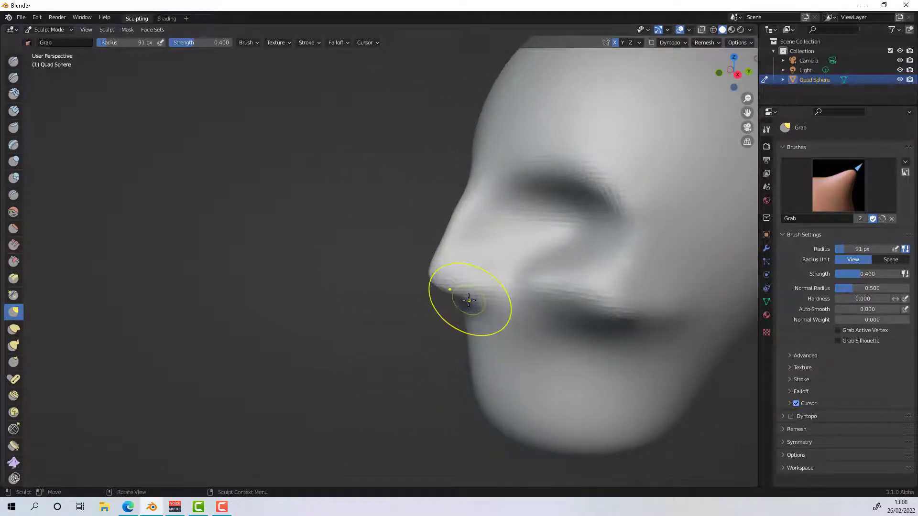
Step: Set the Grab brush radius to 104 px and refine the underside of the nose and the lower cheekbone edge
{"action": "left_click_drag", "start_coordinate": [852, 250], "coordinate": [847, 246]}
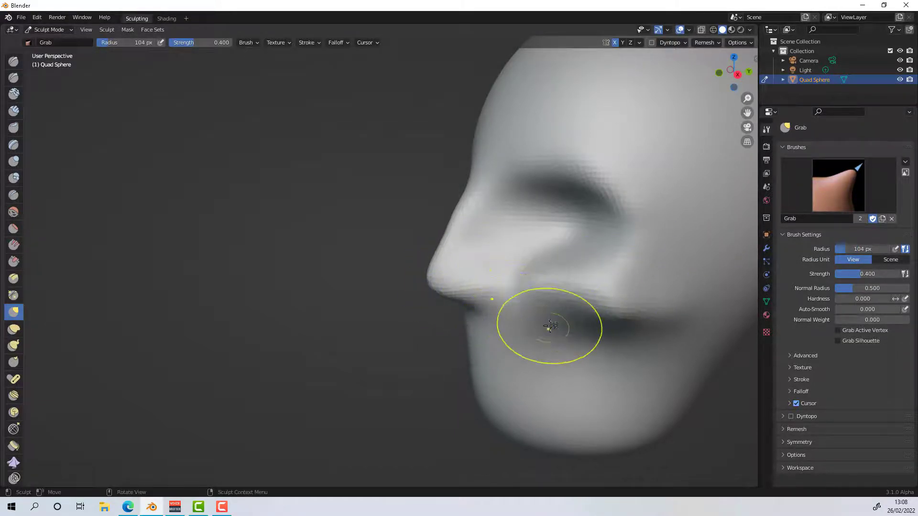
{"action": "middle_click_drag", "start_coordinate": [609, 328], "coordinate": [690, 320]}
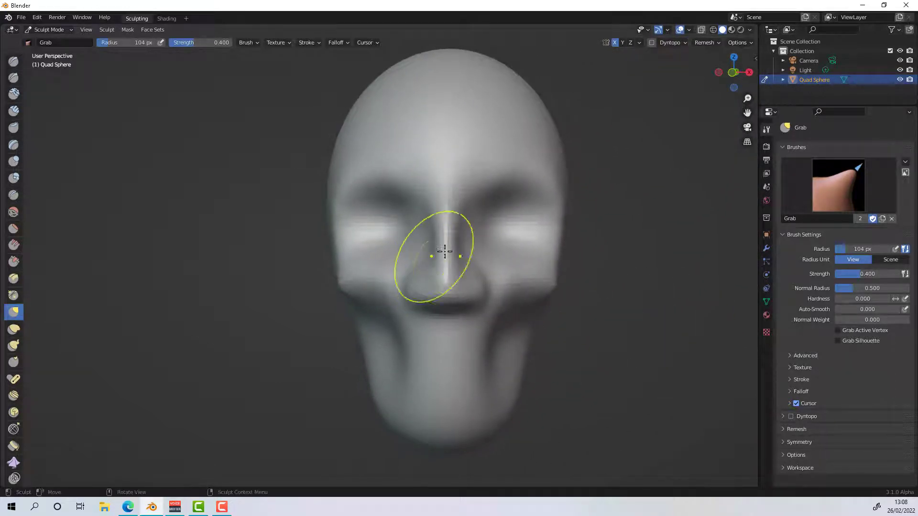
{"action": "mouse_move", "coordinate": [445, 252]}
{"action": "middle_mouse_down"}
{"action": "mouse_move", "coordinate": [584, 303]}
{"action": "mouse_move", "coordinate": [588, 313]}
{"action": "mouse_move", "coordinate": [550, 319]}
{"action": "middle_mouse_up"}
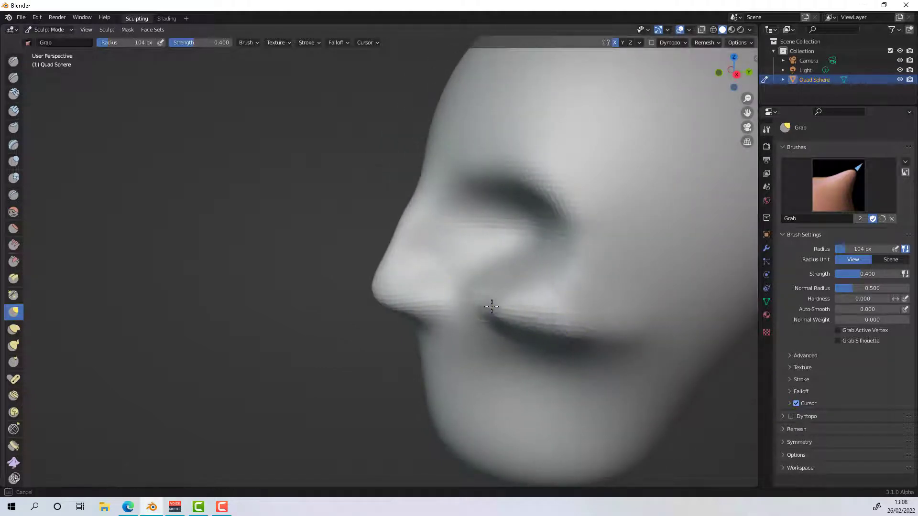
{"action": "mouse_move", "coordinate": [584, 320]}
{"action": "middle_mouse_down"}
{"action": "mouse_move", "coordinate": [645, 313]}
{"action": "mouse_move", "coordinate": [659, 297]}
{"action": "mouse_move", "coordinate": [492, 354]}
{"action": "middle_mouse_up"}
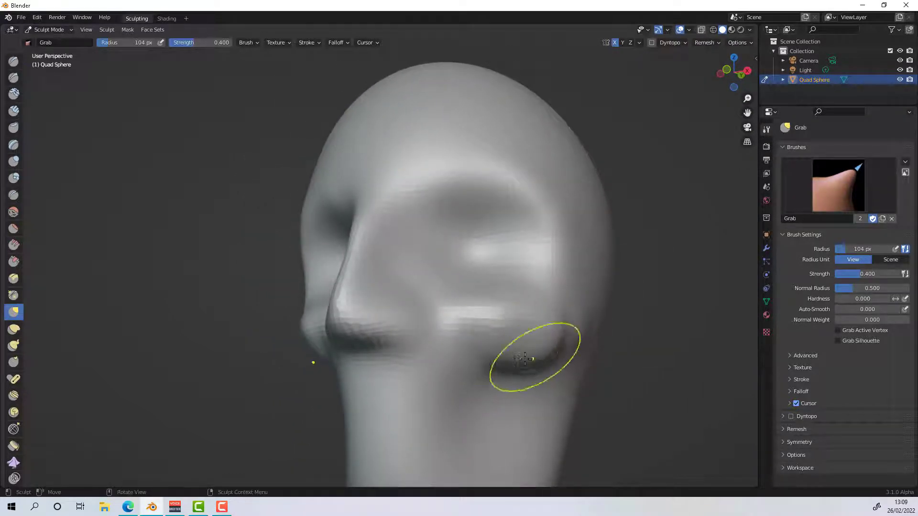
{"action": "left_click_drag", "start_coordinate": [473, 347], "coordinate": [465, 351]}
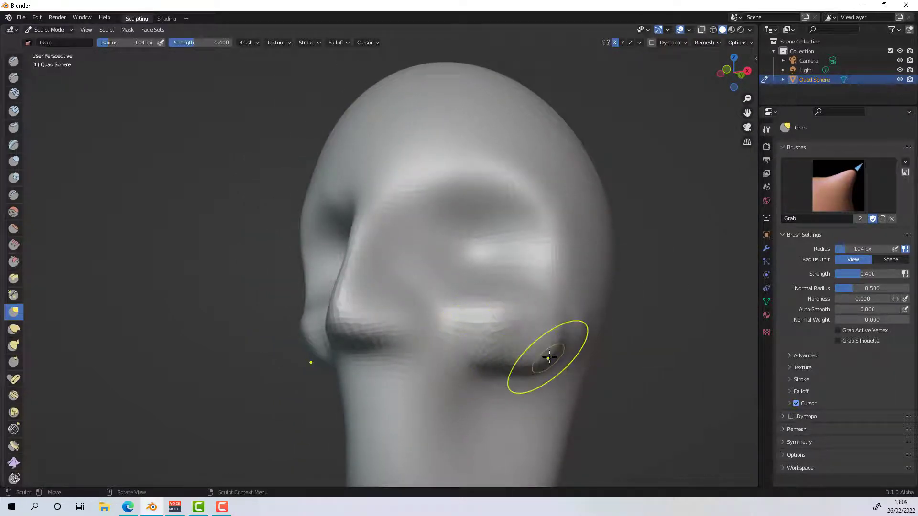
{"action": "mouse_move", "coordinate": [550, 356]}
{"action": "middle_mouse_down"}
{"action": "mouse_move", "coordinate": [572, 352]}
{"action": "mouse_move", "coordinate": [578, 363]}
{"action": "mouse_move", "coordinate": [572, 346]}
{"action": "mouse_move", "coordinate": [578, 353]}
{"action": "middle_mouse_up"}
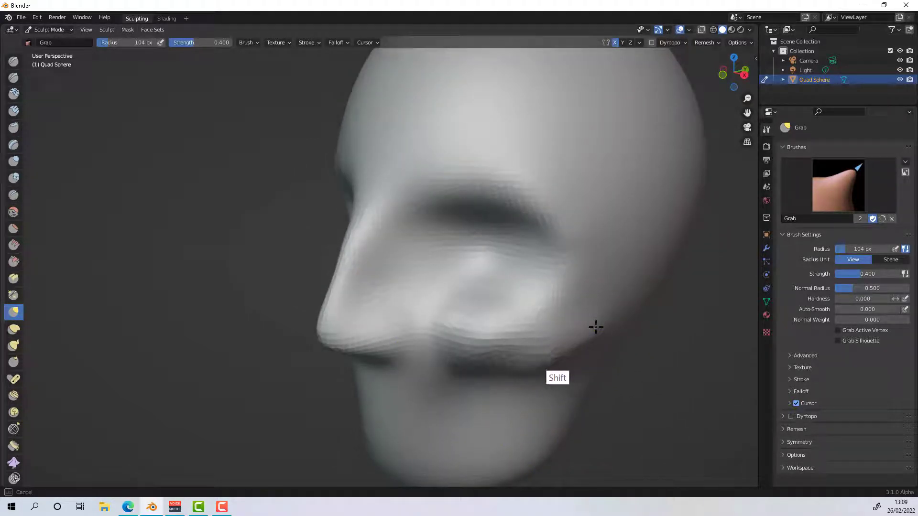
Step: Round out the lower cheek and smooth its transition into the jaw from a three-quarter angle
{"action": "middle_click_drag", "start_coordinate": [588, 343], "coordinate": [588, 340]}
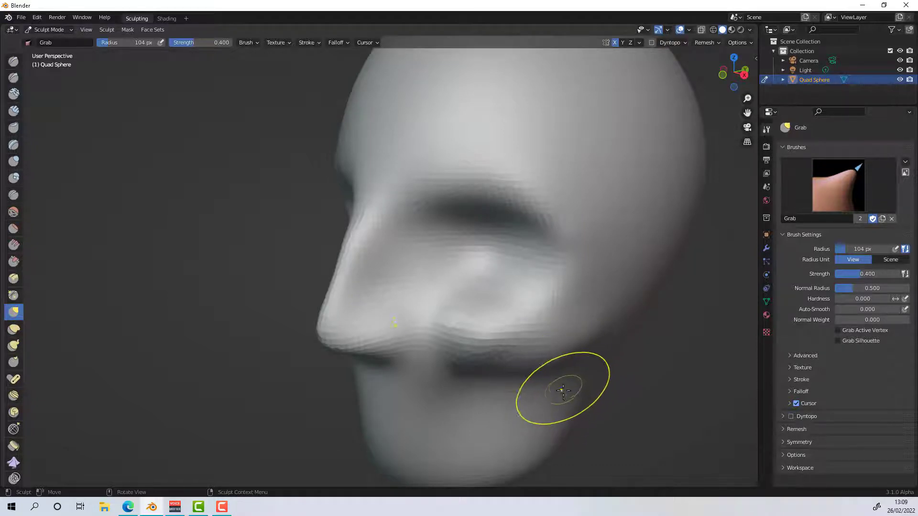
{"action": "mouse_move", "coordinate": [568, 371]}
{"action": "middle_mouse_down"}
{"action": "mouse_move", "coordinate": [631, 367]}
{"action": "mouse_move", "coordinate": [588, 375]}
{"action": "middle_mouse_up"}
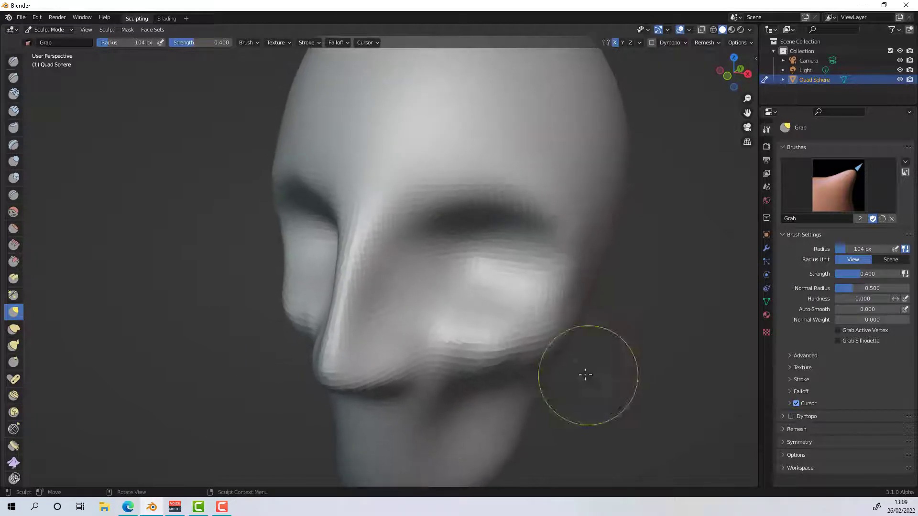
{"action": "mouse_move", "coordinate": [415, 427]}
{"action": "left_mouse_down"}
{"action": "mouse_move", "coordinate": [436, 361]}
{"action": "mouse_move", "coordinate": [451, 353]}
{"action": "left_mouse_up"}
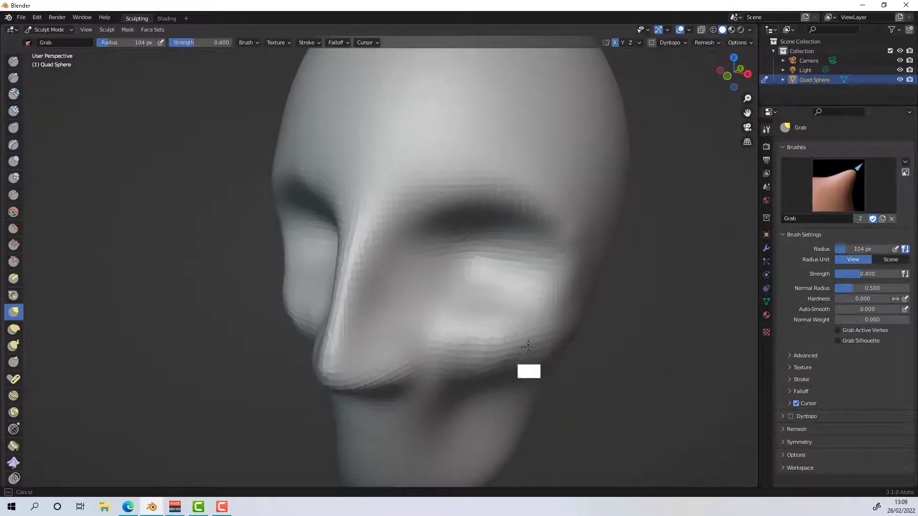
{"action": "mouse_move", "coordinate": [573, 365]}
{"action": "middle_mouse_down"}
{"action": "mouse_move", "coordinate": [622, 352]}
{"action": "mouse_move", "coordinate": [609, 334]}
{"action": "mouse_move", "coordinate": [597, 337]}
{"action": "mouse_move", "coordinate": [594, 359]}
{"action": "mouse_move", "coordinate": [549, 384]}
{"action": "mouse_move", "coordinate": [533, 364]}
{"action": "mouse_move", "coordinate": [555, 366]}
{"action": "mouse_move", "coordinate": [528, 381]}
{"action": "middle_mouse_up"}
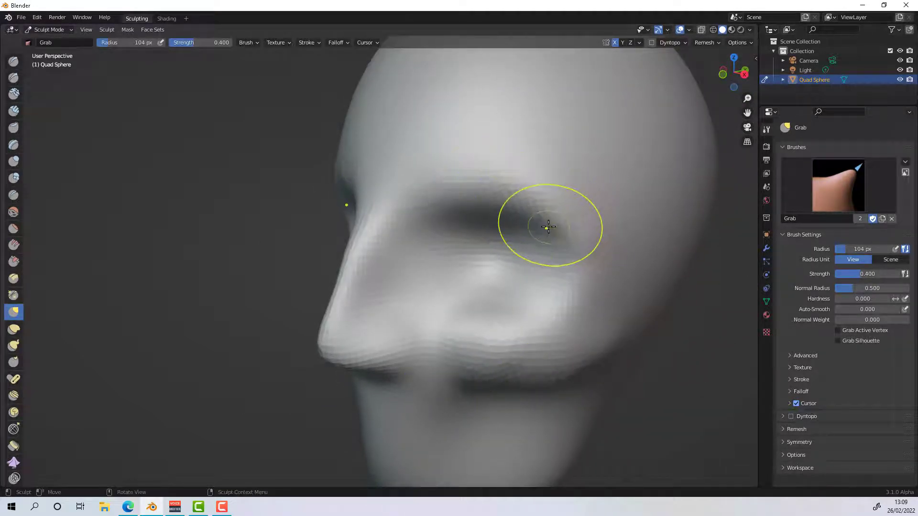
Step: Shape the brow ridge above the eye socket and pull its outer corner into a clearer rim
{"action": "middle_click_drag", "start_coordinate": [595, 232], "coordinate": [486, 190]}
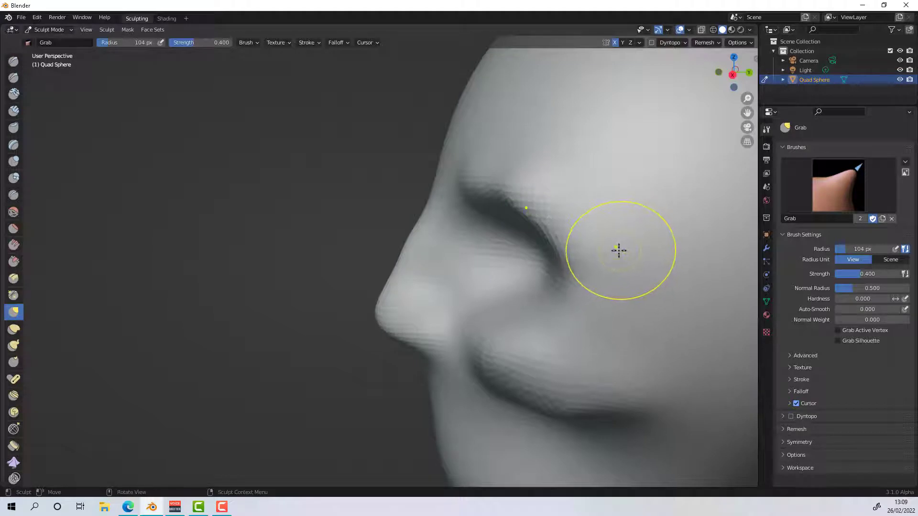
{"action": "middle_click_drag", "start_coordinate": [618, 250], "coordinate": [586, 264]}
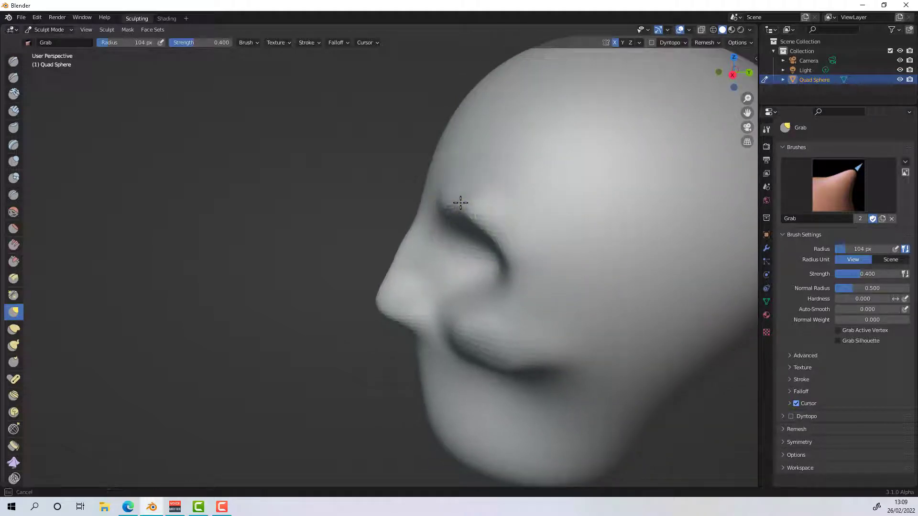
{"action": "left_click_drag", "start_coordinate": [460, 202], "coordinate": [464, 200]}
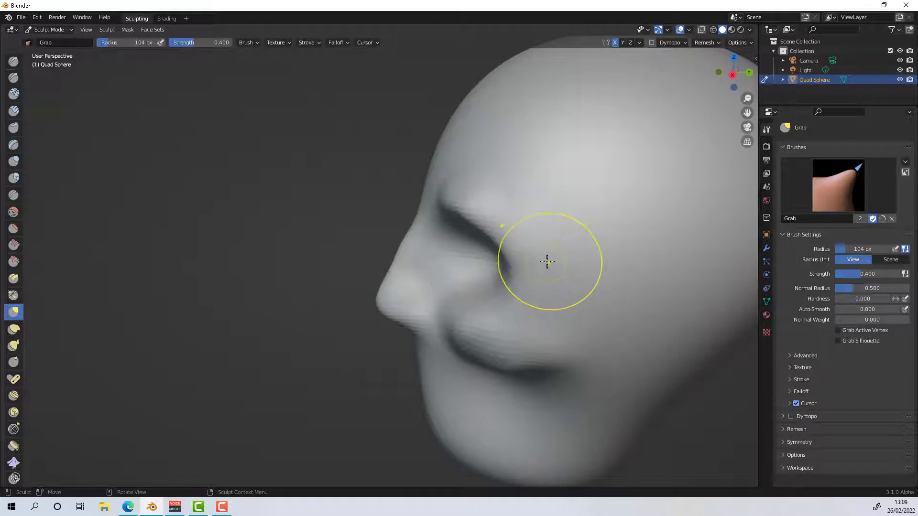
{"action": "mouse_move", "coordinate": [546, 262]}
{"action": "middle_mouse_down"}
{"action": "mouse_move", "coordinate": [631, 262]}
{"action": "mouse_move", "coordinate": [594, 247]}
{"action": "middle_mouse_up"}
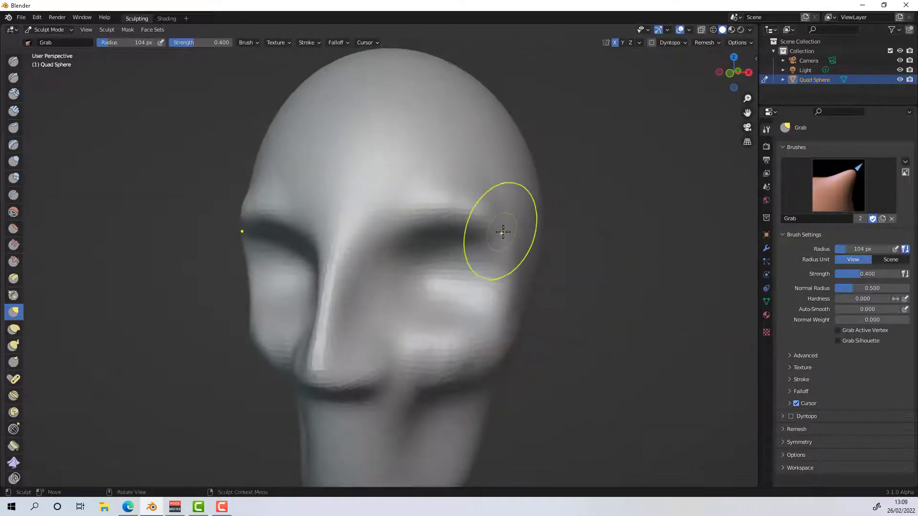
Step: Refine the outer brow ends and define the inner corners of the eye sockets beside the nose bridge with the Grab brush
{"action": "middle_click_drag", "start_coordinate": [503, 232], "coordinate": [505, 227]}
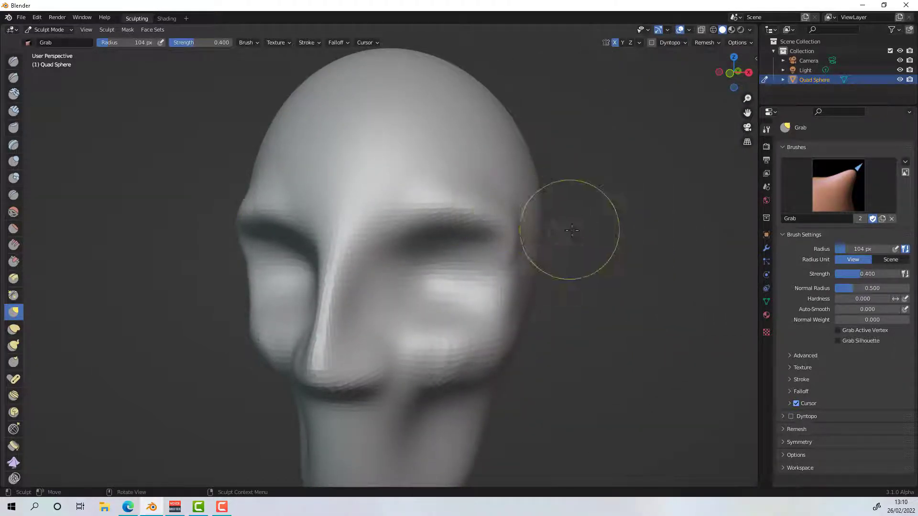
{"action": "mouse_move", "coordinate": [571, 231]}
{"action": "middle_mouse_down"}
{"action": "mouse_move", "coordinate": [531, 239]}
{"action": "mouse_move", "coordinate": [547, 238]}
{"action": "mouse_move", "coordinate": [526, 228]}
{"action": "mouse_move", "coordinate": [522, 262]}
{"action": "mouse_move", "coordinate": [545, 251]}
{"action": "mouse_move", "coordinate": [528, 257]}
{"action": "middle_mouse_up"}
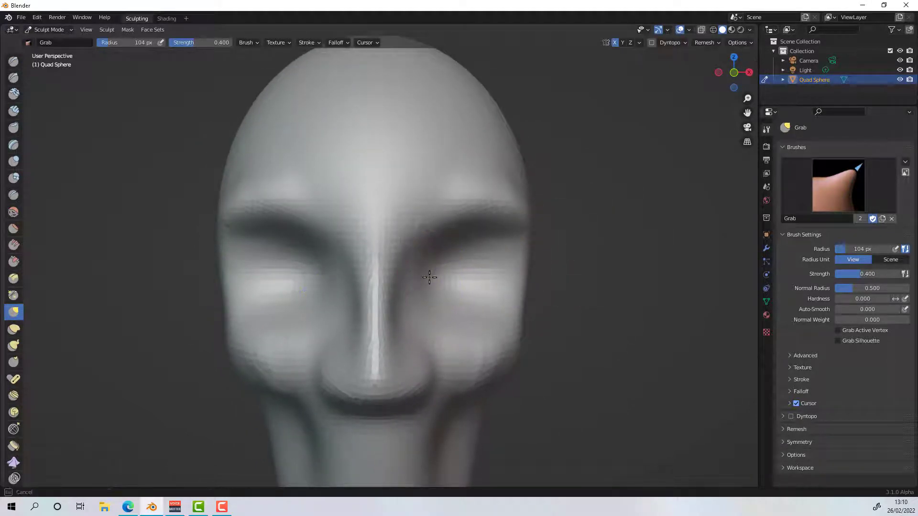
{"action": "left_click_drag", "start_coordinate": [410, 280], "coordinate": [425, 291]}
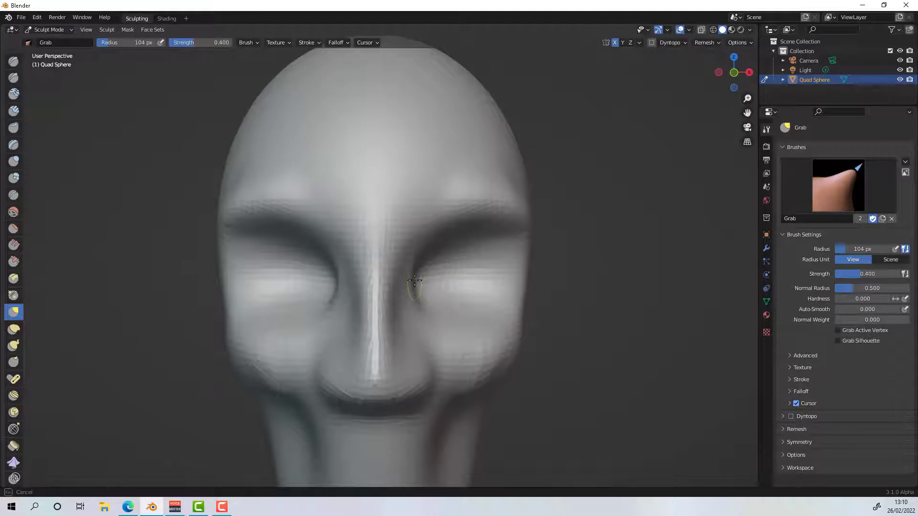
{"action": "mouse_move", "coordinate": [403, 280]}
{"action": "middle_mouse_down"}
{"action": "mouse_move", "coordinate": [553, 272]}
{"action": "mouse_move", "coordinate": [496, 269]}
{"action": "mouse_move", "coordinate": [526, 273]}
{"action": "mouse_move", "coordinate": [424, 305]}
{"action": "middle_mouse_up"}
{"action": "mouse_move", "coordinate": [424, 305]}
{"action": "left_mouse_down"}
{"action": "mouse_move", "coordinate": [412, 314]}
{"action": "mouse_move", "coordinate": [426, 258]}
{"action": "left_mouse_up"}
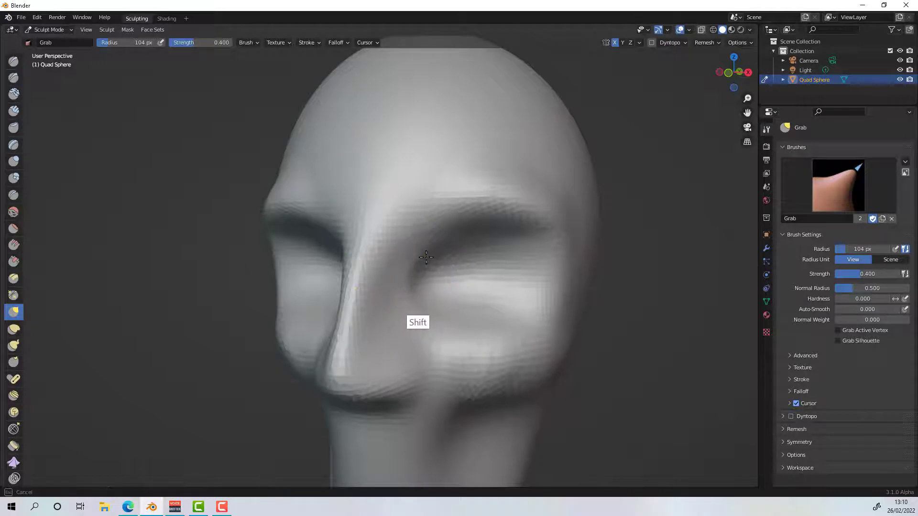
{"action": "mouse_move", "coordinate": [427, 314]}
{"action": "middle_mouse_down"}
{"action": "mouse_move", "coordinate": [521, 307]}
{"action": "mouse_move", "coordinate": [489, 326]}
{"action": "mouse_move", "coordinate": [436, 330]}
{"action": "middle_mouse_up"}
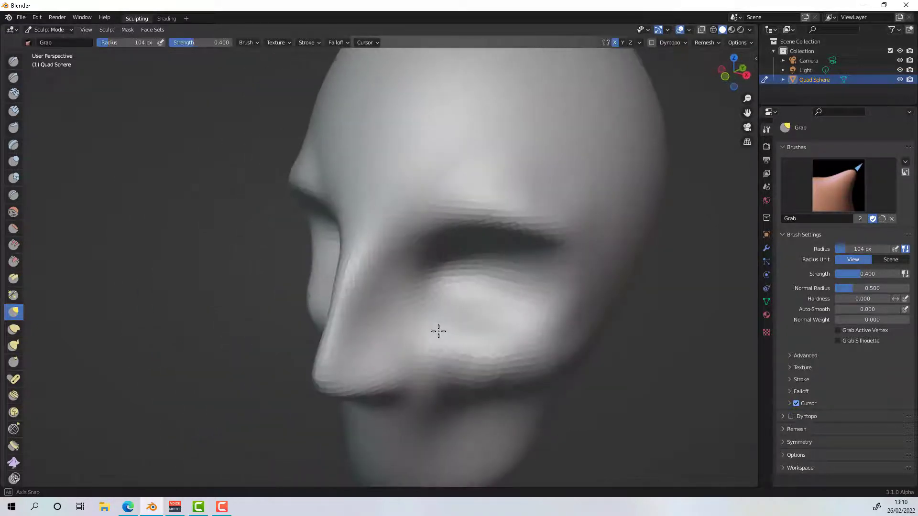
{"action": "mouse_move", "coordinate": [454, 299]}
{"action": "middle_mouse_down"}
{"action": "mouse_move", "coordinate": [517, 287]}
{"action": "mouse_move", "coordinate": [508, 273]}
{"action": "mouse_move", "coordinate": [513, 286]}
{"action": "mouse_move", "coordinate": [529, 280]}
{"action": "mouse_move", "coordinate": [475, 307]}
{"action": "mouse_move", "coordinate": [499, 310]}
{"action": "middle_mouse_up"}
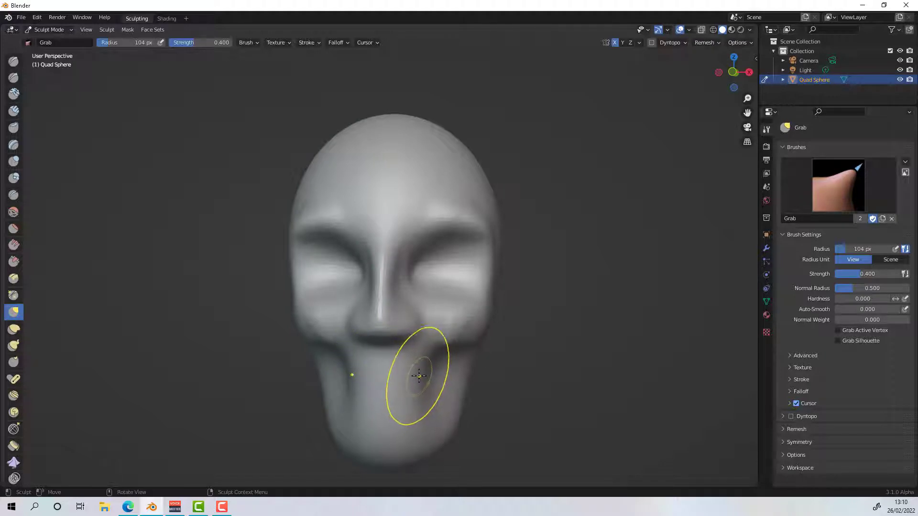
Step: Pull the mouth area forward into a rounded mound below the nose and shape a projecting chin beneath it
{"action": "middle_click_drag", "start_coordinate": [419, 376], "coordinate": [367, 370]}
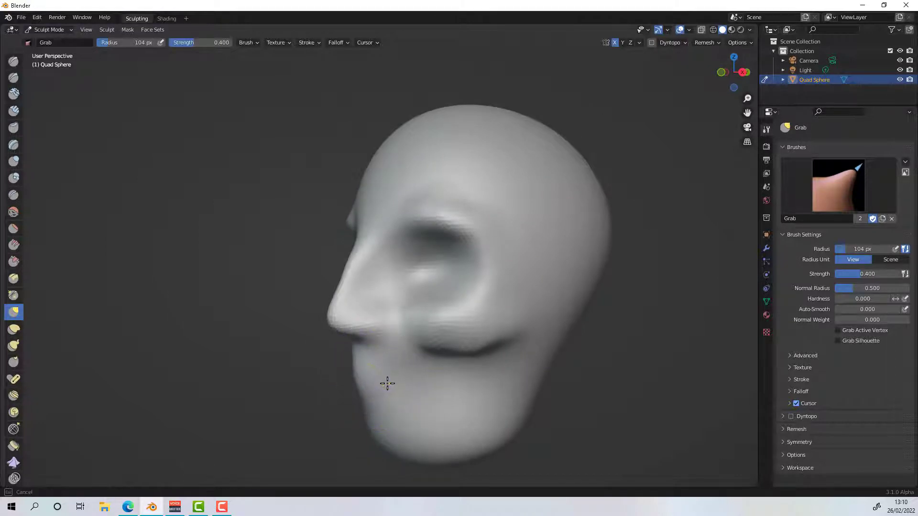
{"action": "mouse_move", "coordinate": [384, 385]}
{"action": "middle_mouse_down"}
{"action": "mouse_move", "coordinate": [497, 363]}
{"action": "mouse_move", "coordinate": [495, 374]}
{"action": "mouse_move", "coordinate": [496, 355]}
{"action": "middle_mouse_up"}
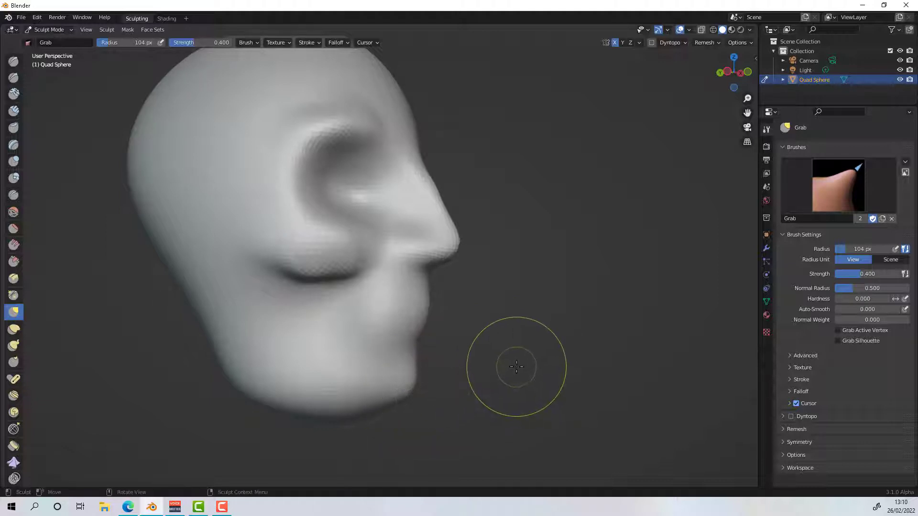
{"action": "middle_click_drag", "start_coordinate": [517, 368], "coordinate": [374, 377], "text": "ctrl"}
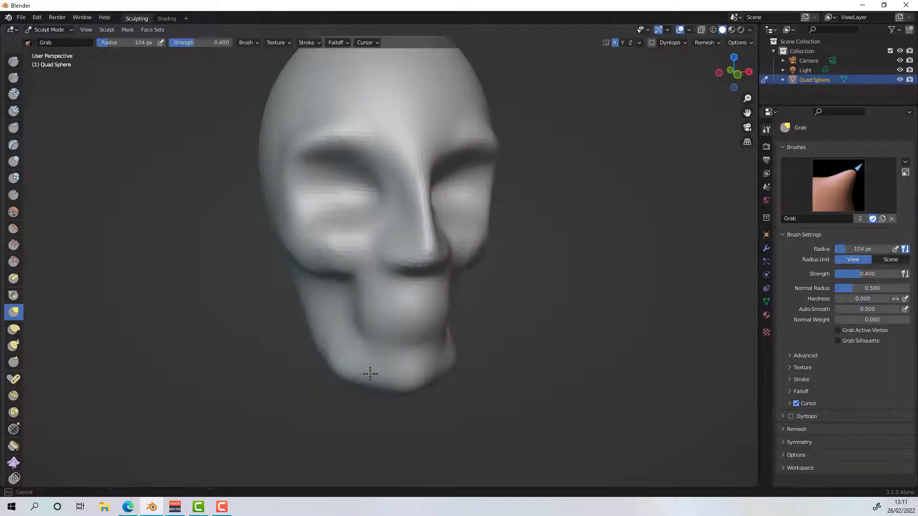
{"action": "mouse_move", "coordinate": [383, 386]}
{"action": "middle_mouse_down"}
{"action": "mouse_move", "coordinate": [474, 372]}
{"action": "mouse_move", "coordinate": [385, 393]}
{"action": "mouse_move", "coordinate": [430, 354]}
{"action": "mouse_move", "coordinate": [436, 318]}
{"action": "mouse_move", "coordinate": [461, 329]}
{"action": "mouse_move", "coordinate": [464, 337]}
{"action": "mouse_move", "coordinate": [324, 376]}
{"action": "middle_mouse_up"}
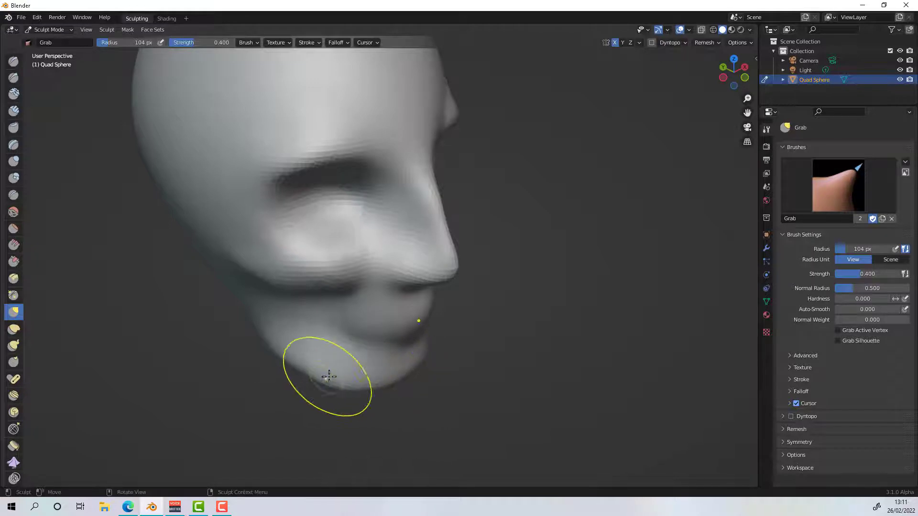
Step: Shape the underside of the jaw, lifting its lower edge between the chin and the jaw corner
{"action": "mouse_move", "coordinate": [324, 379]}
{"action": "middle_mouse_down"}
{"action": "mouse_move", "coordinate": [376, 354]}
{"action": "mouse_move", "coordinate": [369, 348]}
{"action": "mouse_move", "coordinate": [332, 359]}
{"action": "mouse_move", "coordinate": [365, 393]}
{"action": "mouse_move", "coordinate": [400, 369]}
{"action": "mouse_move", "coordinate": [356, 393]}
{"action": "mouse_move", "coordinate": [358, 404]}
{"action": "middle_mouse_up"}
{"action": "mouse_move", "coordinate": [371, 353]}
{"action": "left_mouse_down"}
{"action": "mouse_move", "coordinate": [330, 349]}
{"action": "mouse_move", "coordinate": [373, 347]}
{"action": "left_mouse_up"}
{"action": "mouse_move", "coordinate": [373, 347]}
{"action": "middle_mouse_down", "text": "ctrl"}
{"action": "mouse_move", "coordinate": [358, 369]}
{"action": "mouse_move", "coordinate": [401, 348]}
{"action": "mouse_move", "coordinate": [356, 380]}
{"action": "mouse_move", "coordinate": [343, 377]}
{"action": "middle_mouse_up", "text": "ctrl"}
{"action": "left_click_drag", "start_coordinate": [318, 349], "coordinate": [319, 343]}
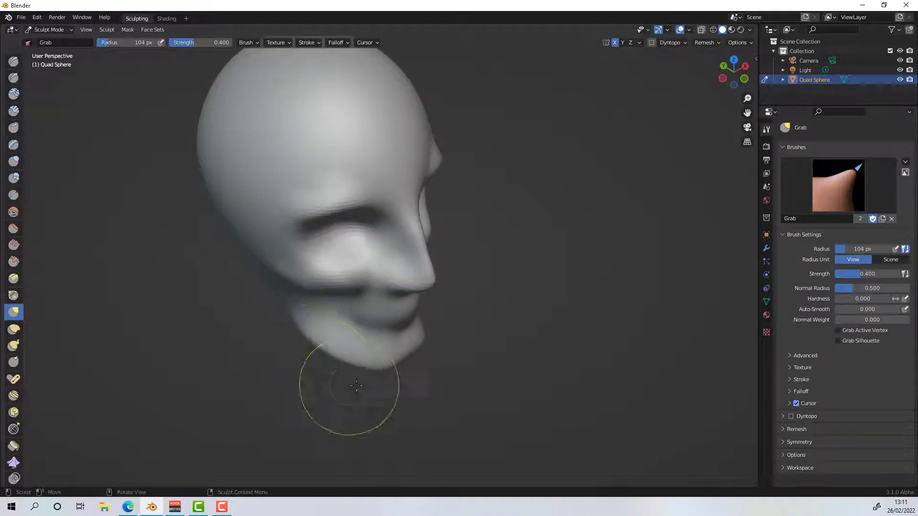
Step: Pull the jaw corners outward and back on both sides to form a wider, squarer jawline
{"action": "mouse_move", "coordinate": [357, 386]}
{"action": "middle_mouse_down"}
{"action": "mouse_move", "coordinate": [436, 353]}
{"action": "mouse_move", "coordinate": [434, 363]}
{"action": "mouse_move", "coordinate": [439, 348]}
{"action": "mouse_move", "coordinate": [330, 353]}
{"action": "mouse_move", "coordinate": [373, 378]}
{"action": "middle_mouse_up"}
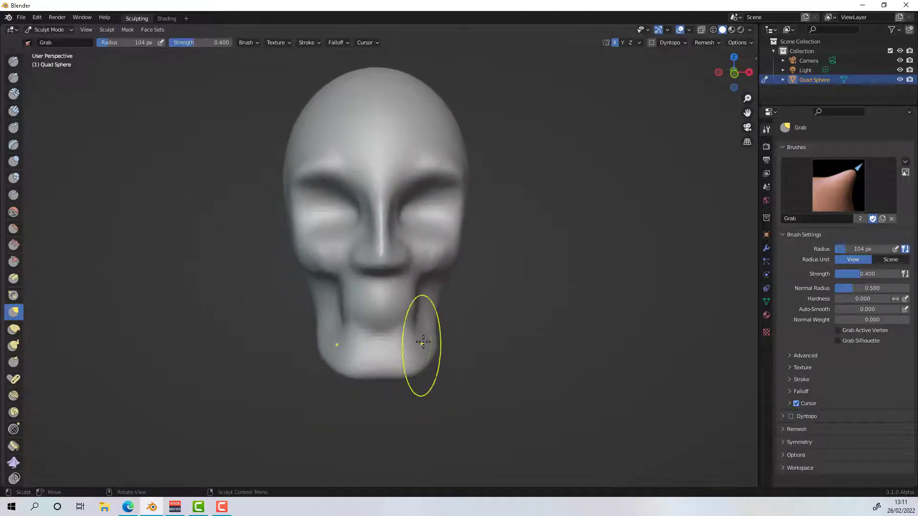
{"action": "mouse_move", "coordinate": [429, 343]}
{"action": "left_mouse_down"}
{"action": "mouse_move", "coordinate": [447, 344]}
{"action": "mouse_move", "coordinate": [439, 328]}
{"action": "left_mouse_up"}
{"action": "middle_click_drag", "start_coordinate": [439, 328], "coordinate": [510, 338]}
{"action": "left_click_drag", "start_coordinate": [339, 366], "coordinate": [325, 357]}
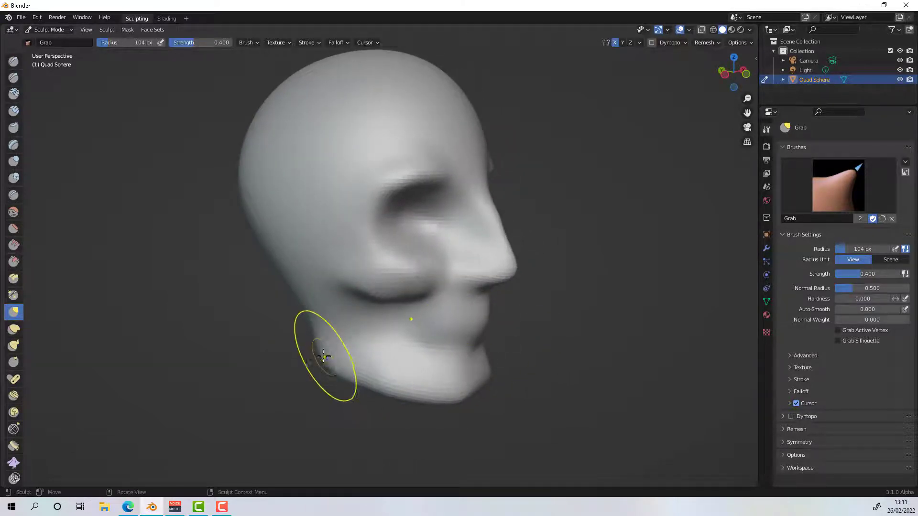
{"action": "mouse_move", "coordinate": [344, 362]}
{"action": "middle_mouse_down"}
{"action": "mouse_move", "coordinate": [388, 345]}
{"action": "mouse_move", "coordinate": [292, 364]}
{"action": "mouse_move", "coordinate": [293, 351]}
{"action": "middle_mouse_up"}
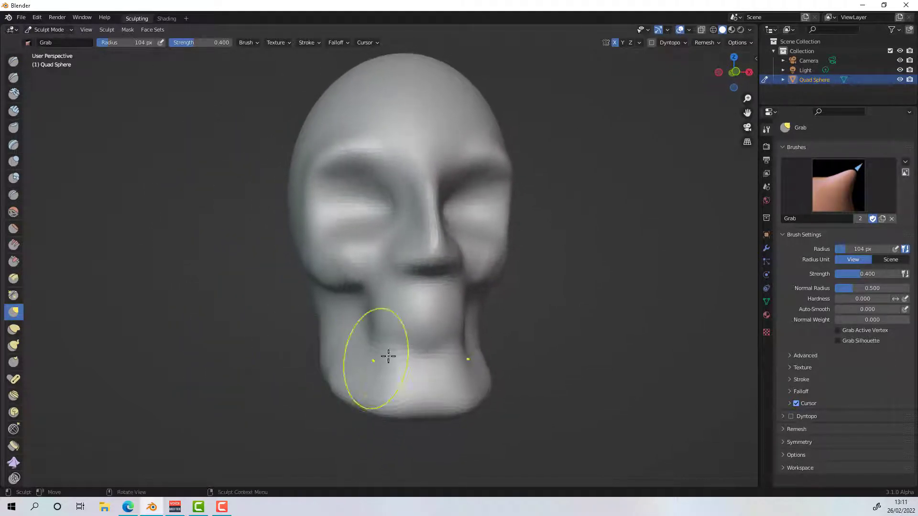
{"action": "middle_click_drag", "start_coordinate": [466, 330], "coordinate": [454, 337]}
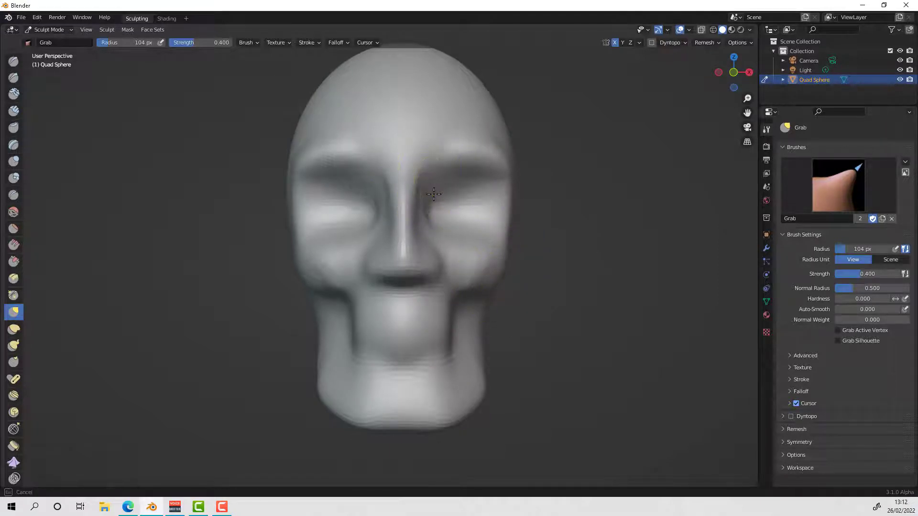
{"action": "mouse_move", "coordinate": [428, 191]}
{"action": "middle_mouse_down"}
{"action": "mouse_move", "coordinate": [558, 239]}
{"action": "mouse_move", "coordinate": [527, 260]}
{"action": "mouse_move", "coordinate": [479, 249]}
{"action": "middle_mouse_up"}
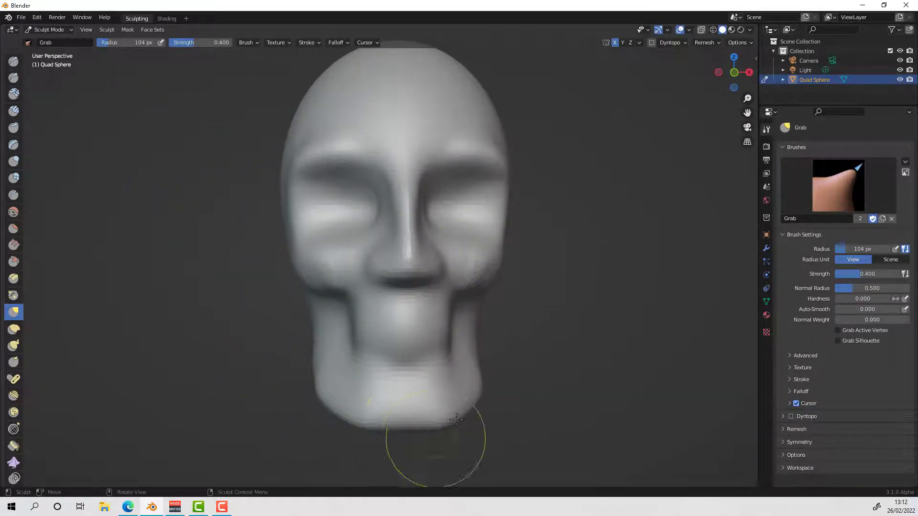
Step: Remesh the head and refine the sides of the lower face between the cheekbones and the jaw
{"action": "left_click", "coordinate": [702, 43]}
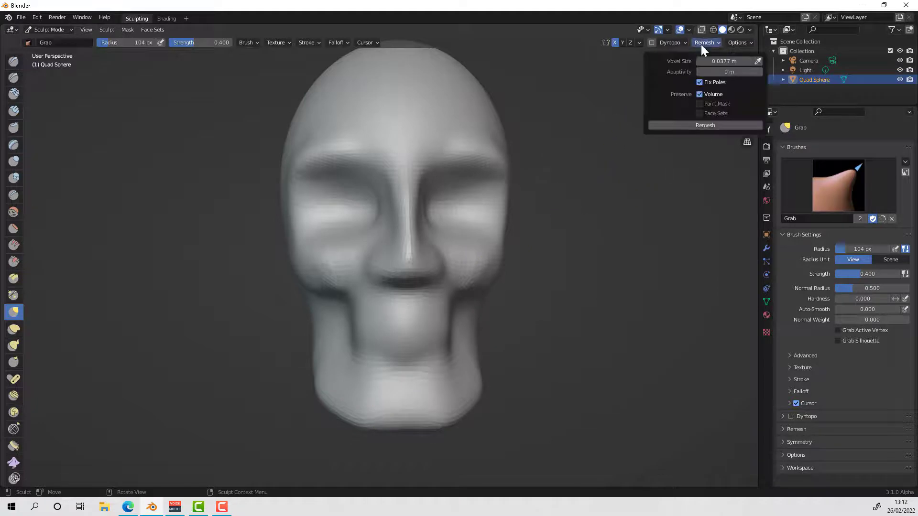
{"action": "left_click", "coordinate": [705, 125]}
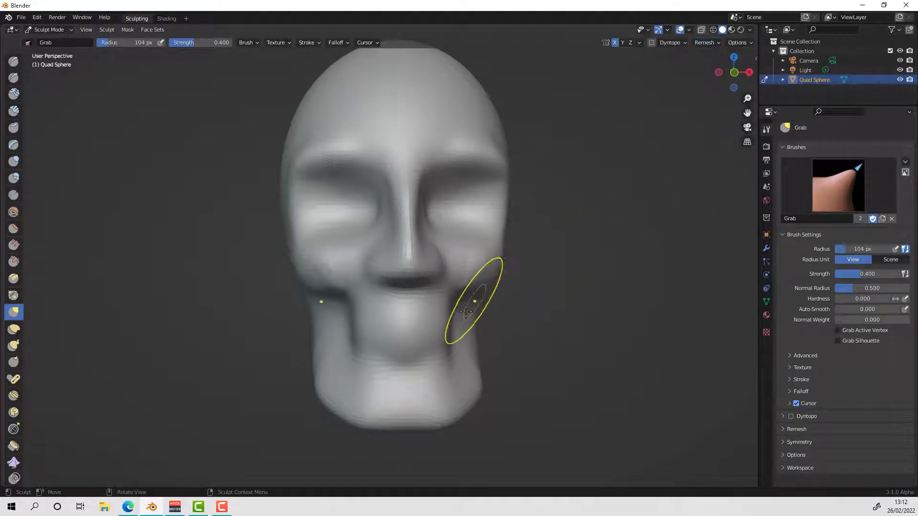
{"action": "mouse_move", "coordinate": [472, 303]}
{"action": "middle_mouse_down"}
{"action": "mouse_move", "coordinate": [564, 309]}
{"action": "mouse_move", "coordinate": [483, 303]}
{"action": "mouse_move", "coordinate": [499, 309]}
{"action": "middle_mouse_up"}
{"action": "left_click_drag", "start_coordinate": [345, 329], "coordinate": [341, 331]}
{"action": "left_click_drag", "start_coordinate": [341, 331], "coordinate": [346, 327]}
{"action": "mouse_move", "coordinate": [360, 329]}
{"action": "middle_mouse_down"}
{"action": "mouse_move", "coordinate": [381, 330]}
{"action": "mouse_move", "coordinate": [342, 374]}
{"action": "mouse_move", "coordinate": [397, 375]}
{"action": "middle_mouse_up"}
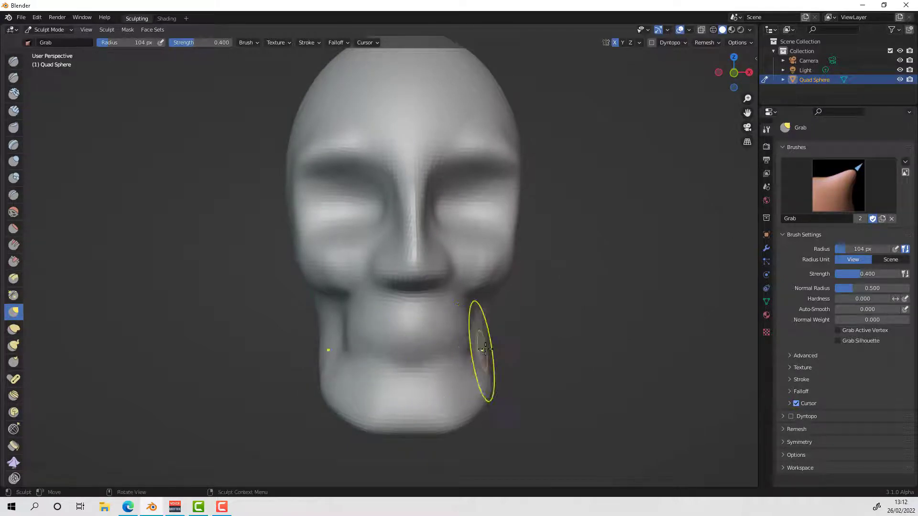
{"action": "mouse_move", "coordinate": [482, 348]}
{"action": "middle_mouse_down"}
{"action": "mouse_move", "coordinate": [522, 345]}
{"action": "mouse_move", "coordinate": [525, 331]}
{"action": "mouse_move", "coordinate": [515, 337]}
{"action": "middle_mouse_up"}
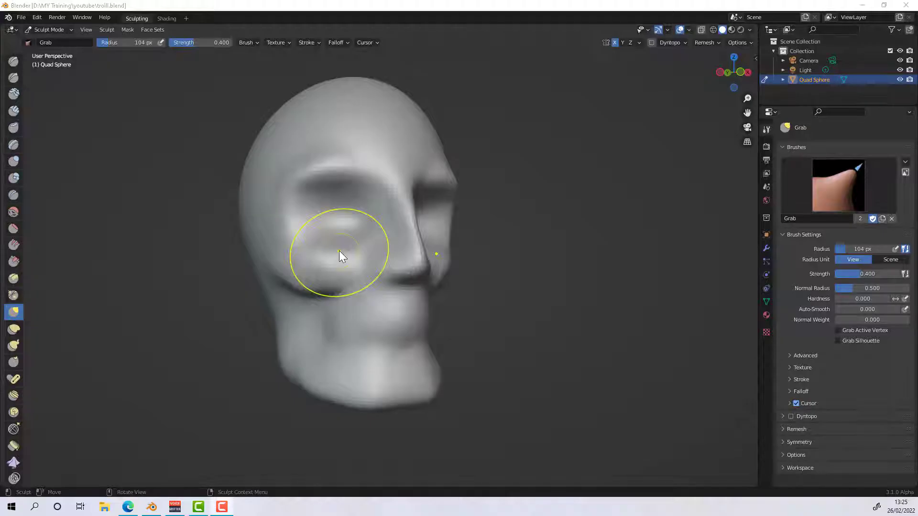
Step: Switch to the Draw sculpting brush for building up facial details
{"action": "left_click", "coordinate": [512, 313]}
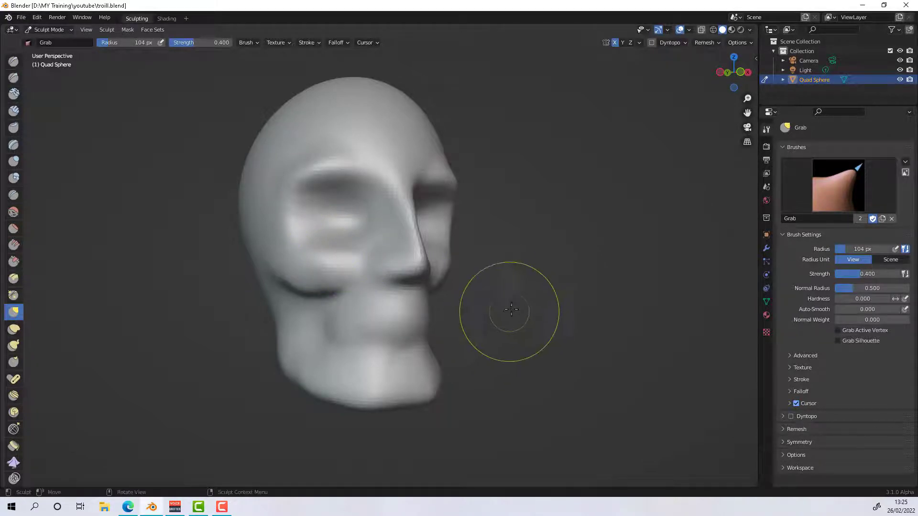
{"action": "middle_click_drag", "start_coordinate": [525, 299], "coordinate": [517, 307]}
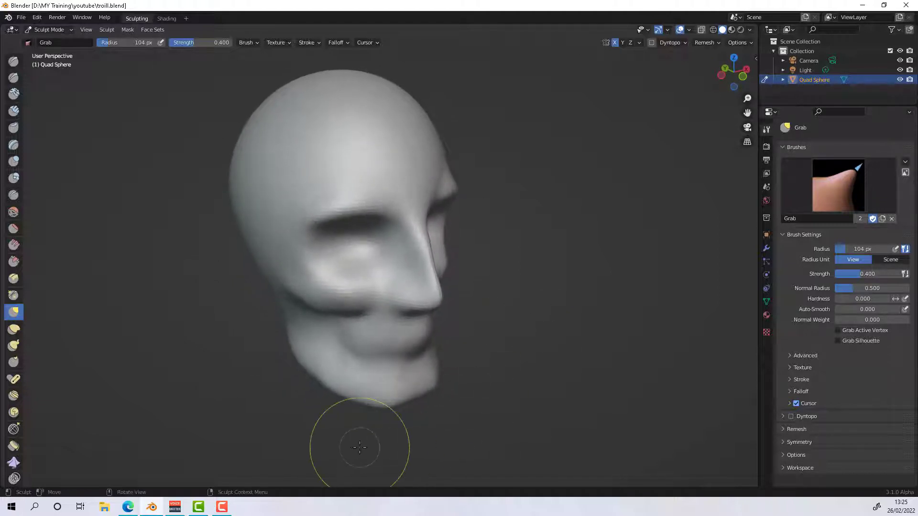
{"action": "left_click", "coordinate": [15, 59]}
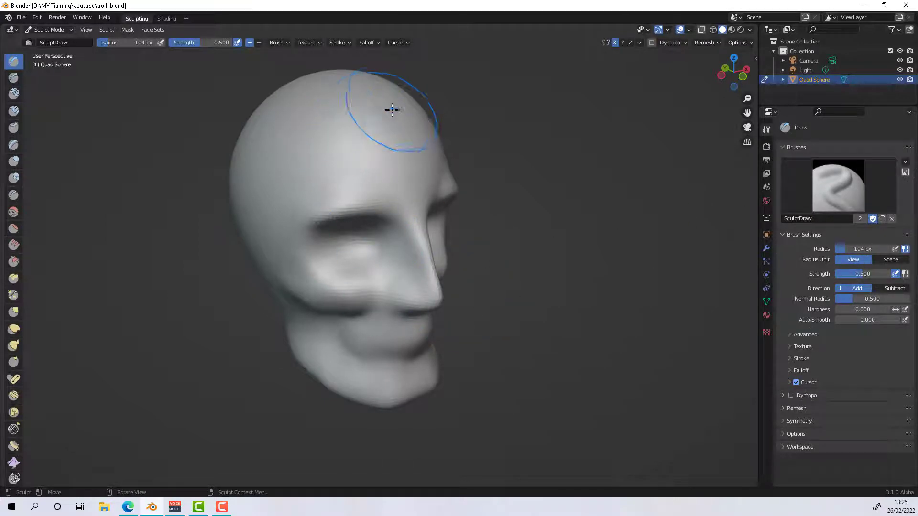
{"action": "left_click_drag", "start_coordinate": [380, 104], "coordinate": [415, 133]}
{"action": "mouse_move", "coordinate": [416, 134]}
{"action": "middle_mouse_down"}
{"action": "mouse_move", "coordinate": [529, 190]}
{"action": "mouse_move", "coordinate": [550, 178]}
{"action": "middle_mouse_up"}
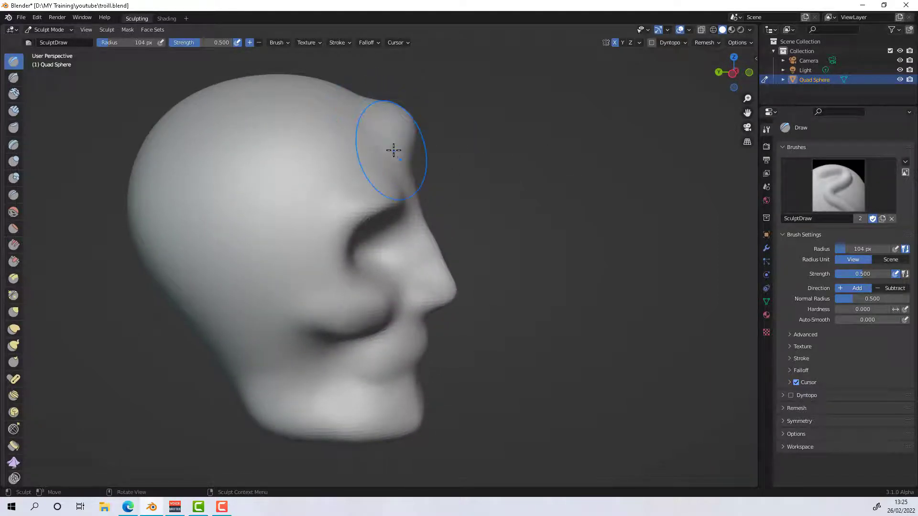
{"action": "key", "text": "ctrl+z"}
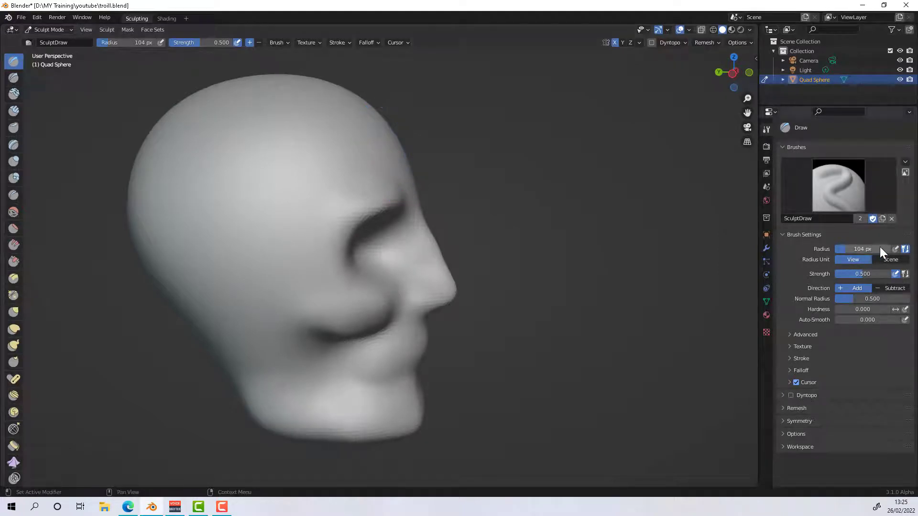
Step: Set the Draw brush radius to 49 px and build up the nostril wings and the tip of the nose
{"action": "mouse_move", "coordinate": [883, 249]}
{"action": "left_mouse_down"}
{"action": "mouse_move", "coordinate": [875, 248]}
{"action": "mouse_move", "coordinate": [882, 248]}
{"action": "left_mouse_up"}
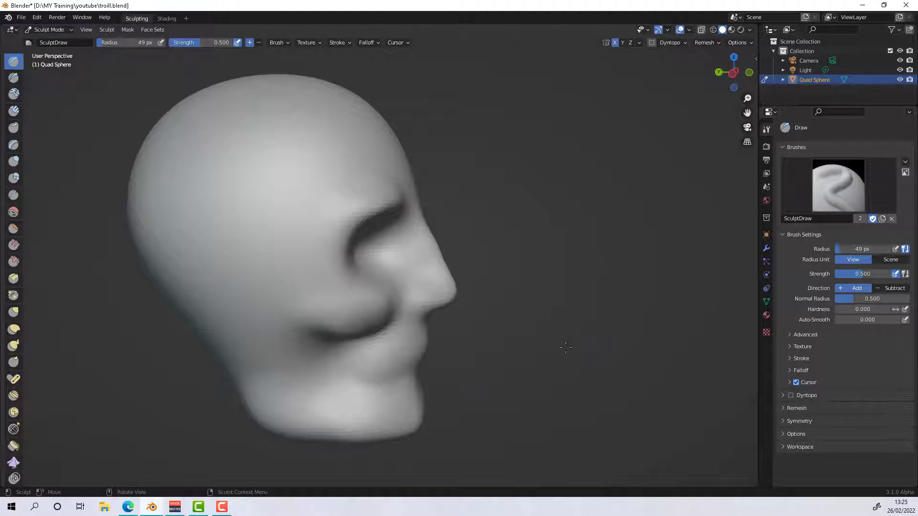
{"action": "middle_click_drag", "start_coordinate": [475, 337], "coordinate": [417, 344]}
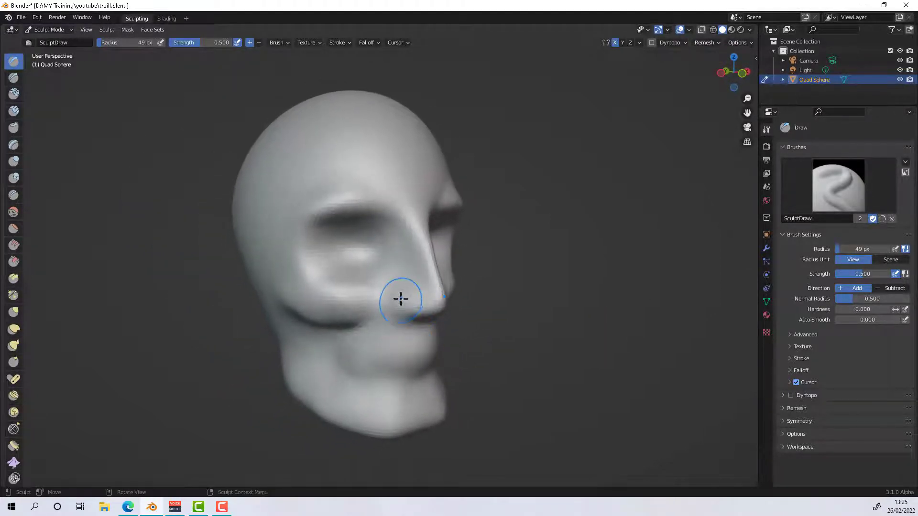
{"action": "left_click_drag", "start_coordinate": [400, 298], "coordinate": [406, 289]}
{"action": "mouse_move", "coordinate": [406, 289]}
{"action": "middle_mouse_down"}
{"action": "mouse_move", "coordinate": [450, 354]}
{"action": "mouse_move", "coordinate": [408, 353]}
{"action": "mouse_move", "coordinate": [459, 324]}
{"action": "middle_mouse_up"}
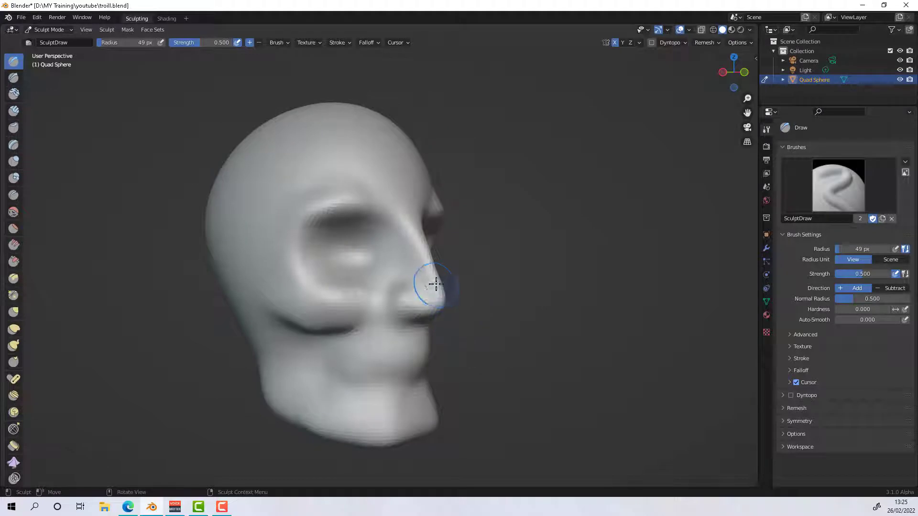
{"action": "left_click_drag", "start_coordinate": [436, 284], "coordinate": [437, 290]}
{"action": "left_click_drag", "start_coordinate": [437, 289], "coordinate": [430, 289]}
{"action": "middle_click_drag", "start_coordinate": [475, 319], "coordinate": [432, 285]}
{"action": "mouse_move", "coordinate": [421, 287]}
{"action": "left_mouse_down"}
{"action": "mouse_move", "coordinate": [414, 268]}
{"action": "mouse_move", "coordinate": [415, 297]}
{"action": "left_mouse_up"}
Step: Build up the upper lip with Draw strokes across the mouth mound below the nose
{"action": "mouse_move", "coordinate": [416, 328]}
{"action": "middle_mouse_down"}
{"action": "mouse_move", "coordinate": [515, 309]}
{"action": "mouse_move", "coordinate": [449, 354]}
{"action": "middle_mouse_up"}
{"action": "left_click_drag", "start_coordinate": [364, 361], "coordinate": [362, 364]}
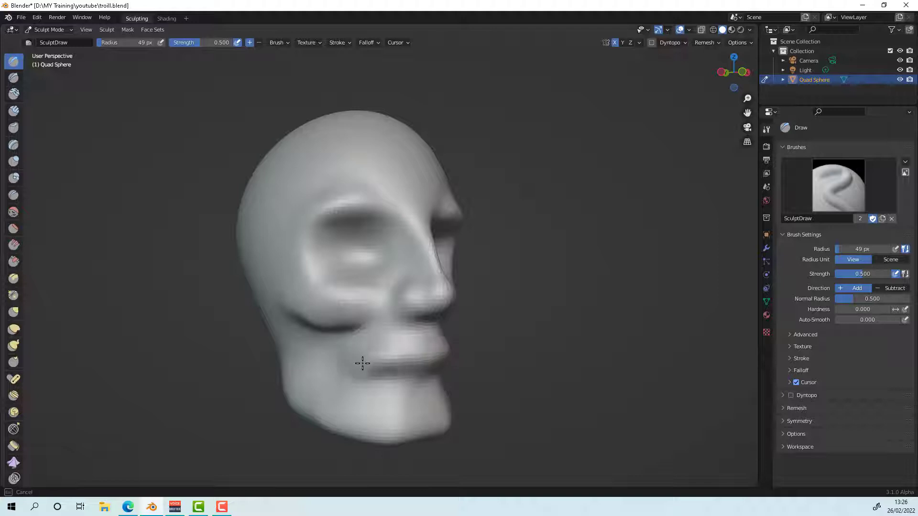
{"action": "left_click_drag", "start_coordinate": [362, 364], "coordinate": [420, 339]}
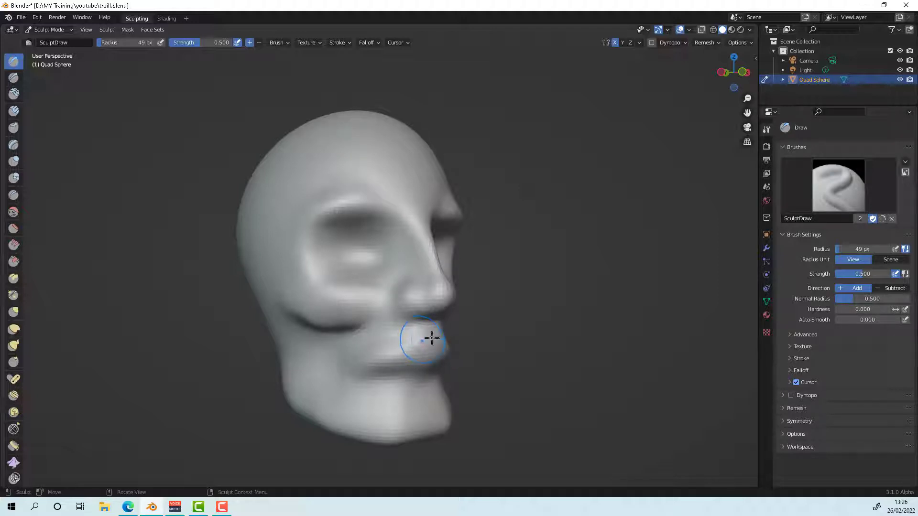
{"action": "middle_click_drag", "start_coordinate": [420, 338], "coordinate": [565, 319]}
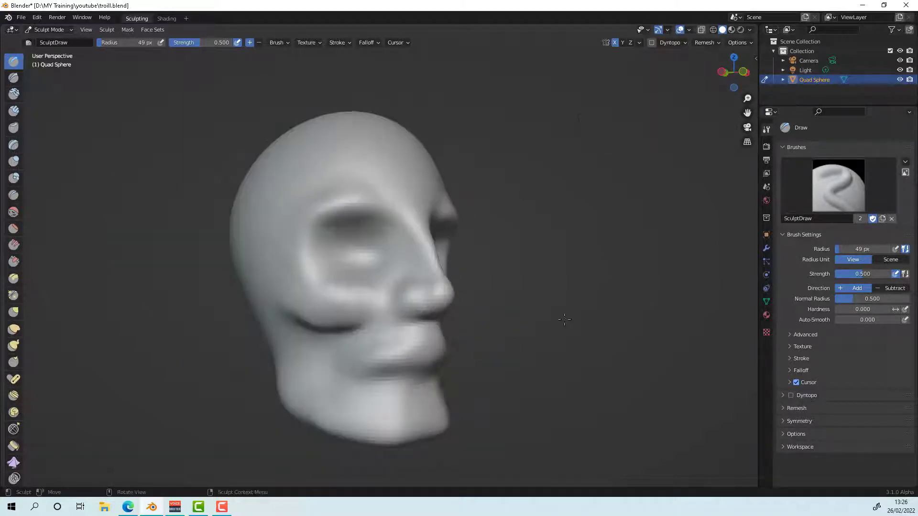
Step: Add a raised lower lip above the chin and build up its fullness towards the corner and front edge of the mouth
{"action": "middle_click_drag", "start_coordinate": [413, 413], "coordinate": [448, 405]}
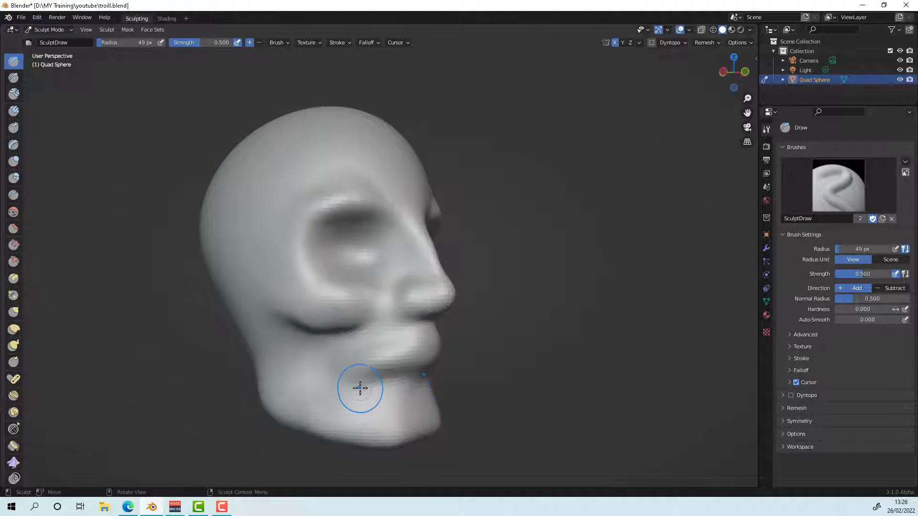
{"action": "left_click_drag", "start_coordinate": [358, 385], "coordinate": [360, 389]}
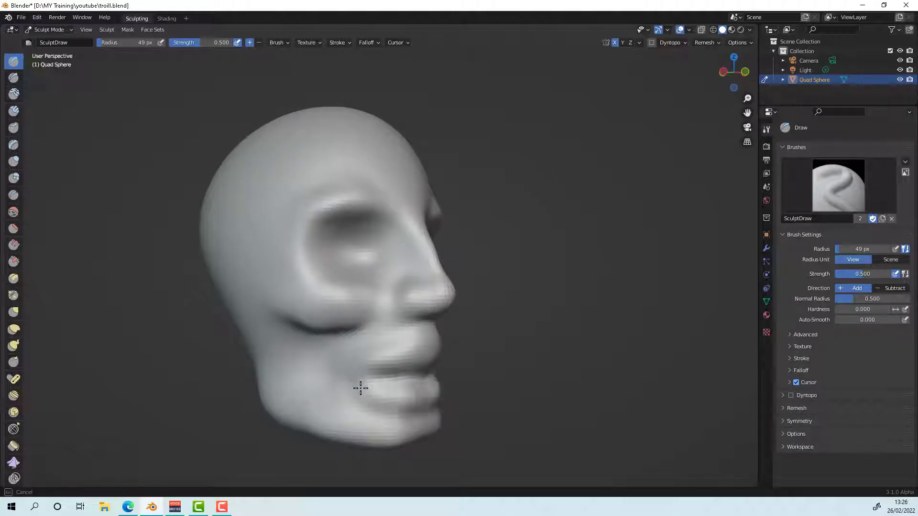
{"action": "mouse_move", "coordinate": [448, 378]}
{"action": "middle_mouse_down"}
{"action": "mouse_move", "coordinate": [414, 395]}
{"action": "mouse_move", "coordinate": [489, 389]}
{"action": "mouse_move", "coordinate": [480, 391]}
{"action": "middle_mouse_up"}
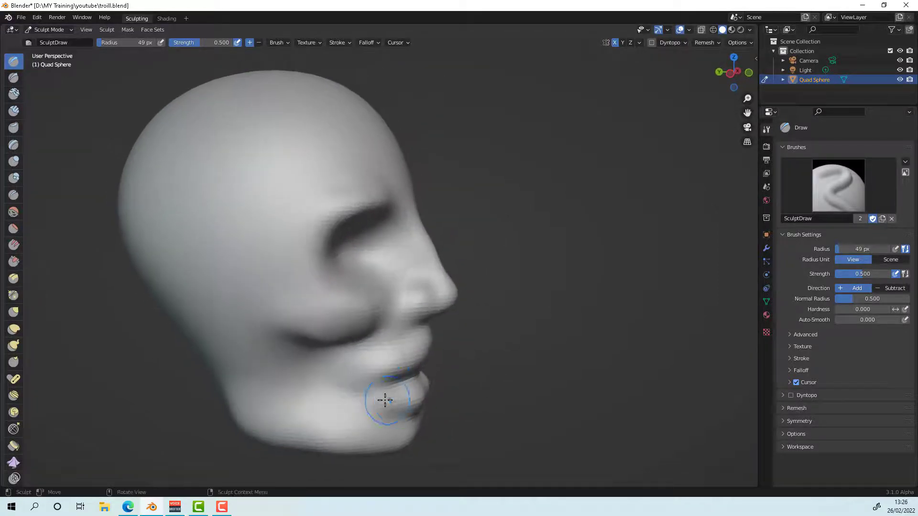
{"action": "mouse_move", "coordinate": [383, 401]}
{"action": "left_mouse_down"}
{"action": "mouse_move", "coordinate": [375, 400]}
{"action": "mouse_move", "coordinate": [396, 398]}
{"action": "left_mouse_up"}
{"action": "middle_click_drag", "start_coordinate": [470, 394], "coordinate": [433, 406]}
{"action": "left_click_drag", "start_coordinate": [449, 383], "coordinate": [421, 399]}
{"action": "middle_click_drag", "start_coordinate": [420, 399], "coordinate": [494, 366]}
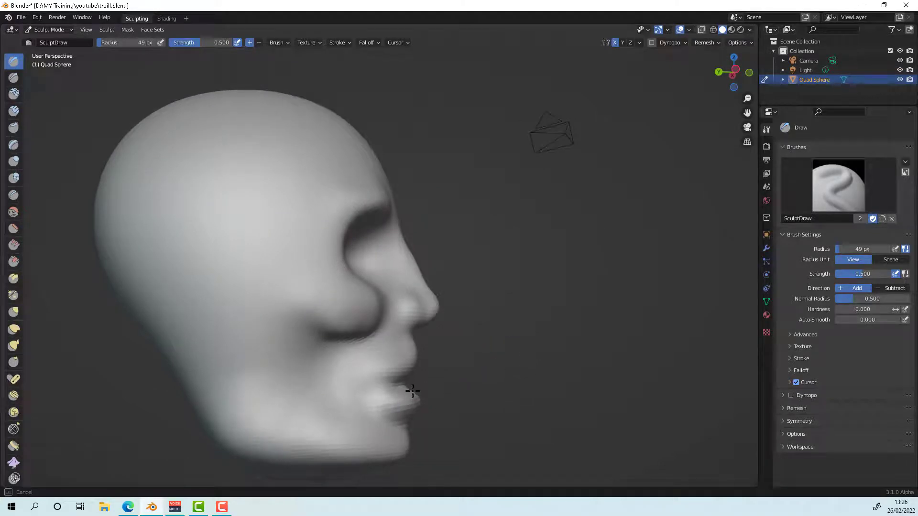
Step: Switch to the Elastic Deform brush and set its radius to 108 px
{"action": "mouse_move", "coordinate": [434, 398]}
{"action": "middle_mouse_down"}
{"action": "mouse_move", "coordinate": [427, 382]}
{"action": "mouse_move", "coordinate": [479, 383]}
{"action": "mouse_move", "coordinate": [393, 386]}
{"action": "mouse_move", "coordinate": [340, 406]}
{"action": "middle_mouse_up"}
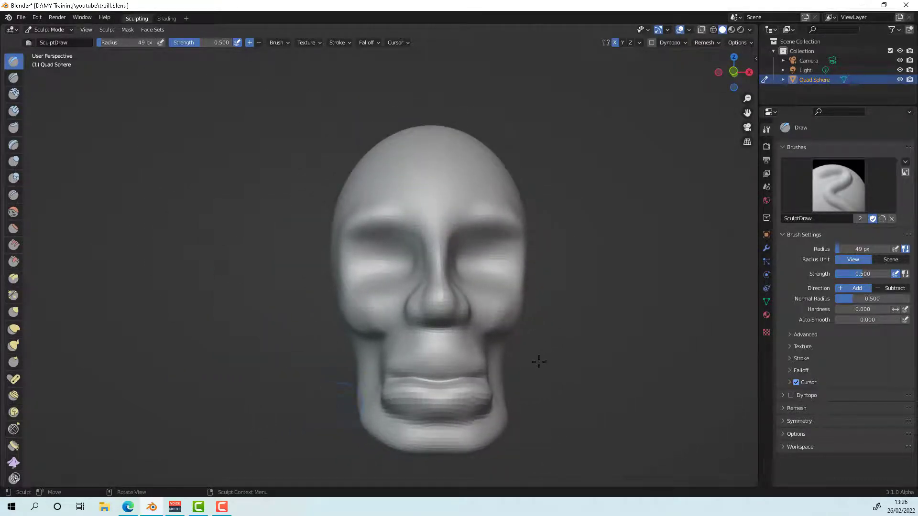
{"action": "mouse_move", "coordinate": [539, 362]}
{"action": "middle_mouse_down"}
{"action": "mouse_move", "coordinate": [594, 380]}
{"action": "mouse_move", "coordinate": [629, 352]}
{"action": "mouse_move", "coordinate": [620, 389]}
{"action": "mouse_move", "coordinate": [624, 356]}
{"action": "middle_mouse_up"}
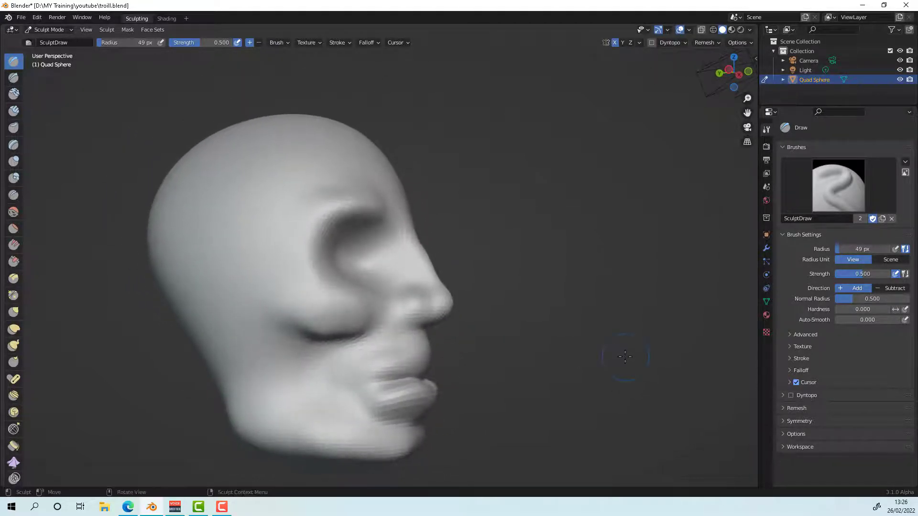
{"action": "middle_click_drag", "start_coordinate": [469, 408], "coordinate": [402, 433]}
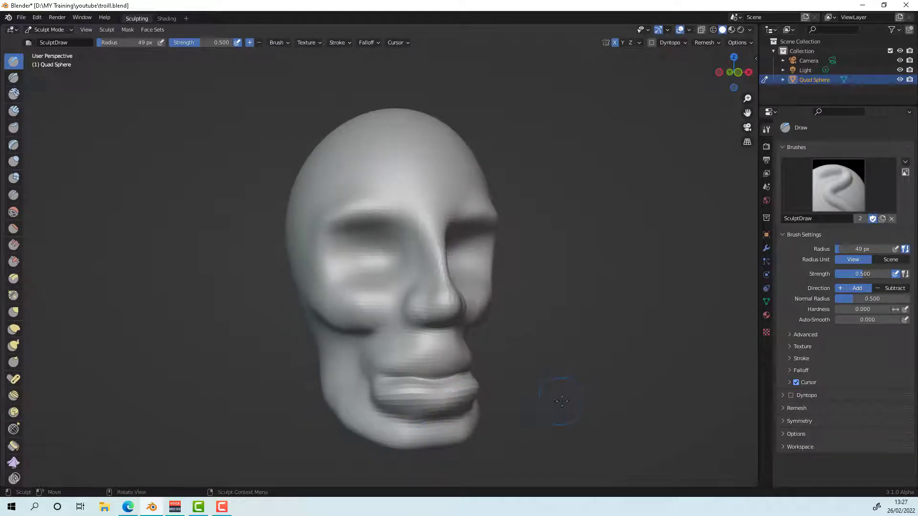
{"action": "mouse_move", "coordinate": [558, 405]}
{"action": "middle_mouse_down", "text": "shift"}
{"action": "mouse_move", "coordinate": [572, 396]}
{"action": "mouse_move", "coordinate": [555, 387]}
{"action": "mouse_move", "coordinate": [571, 402]}
{"action": "mouse_move", "coordinate": [607, 401]}
{"action": "middle_mouse_up", "text": "shift"}
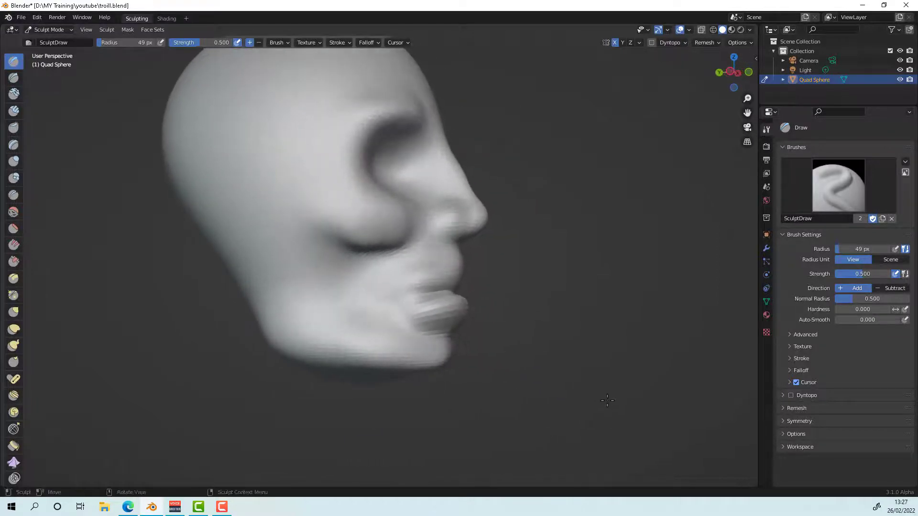
{"action": "left_click", "coordinate": [18, 329]}
{"action": "left_click", "coordinate": [842, 248]}
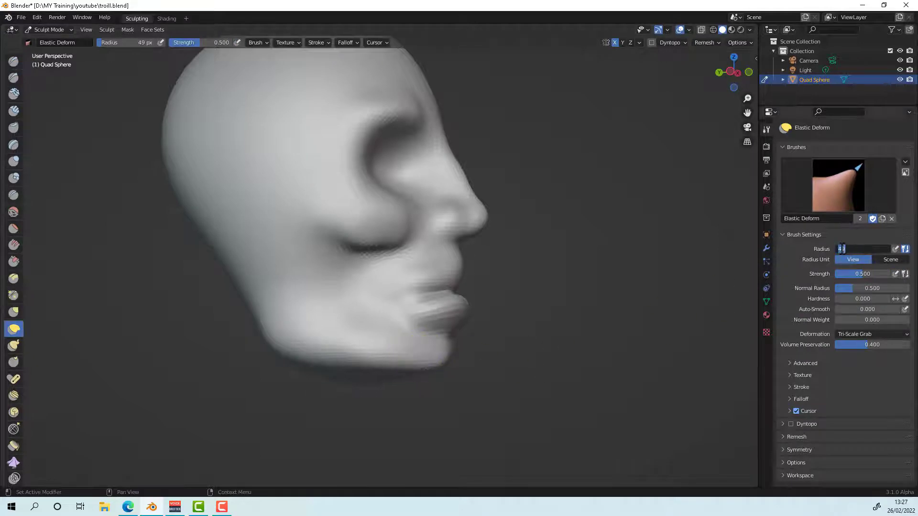
{"action": "type", "text": "175"}
{"action": "key", "text": "Return"}
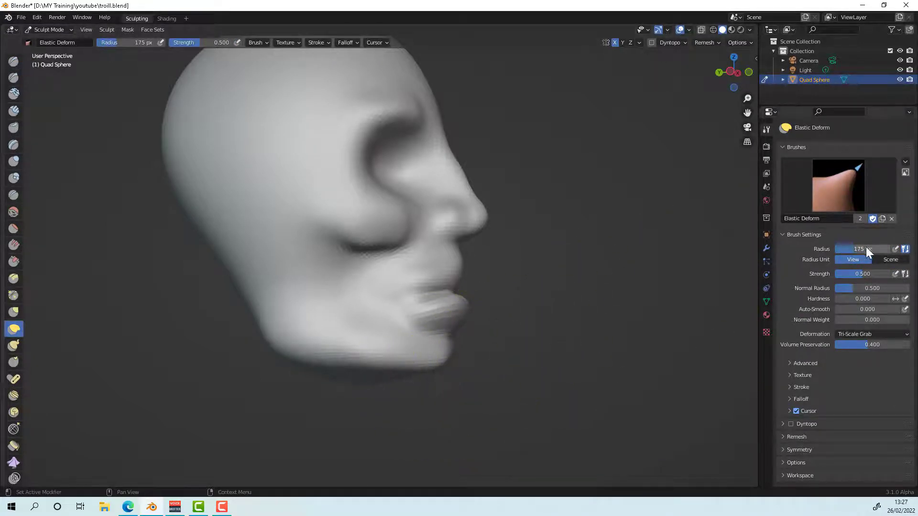
{"action": "key", "text": "Return"}
{"action": "left_click_drag", "start_coordinate": [870, 249], "coordinate": [868, 248]}
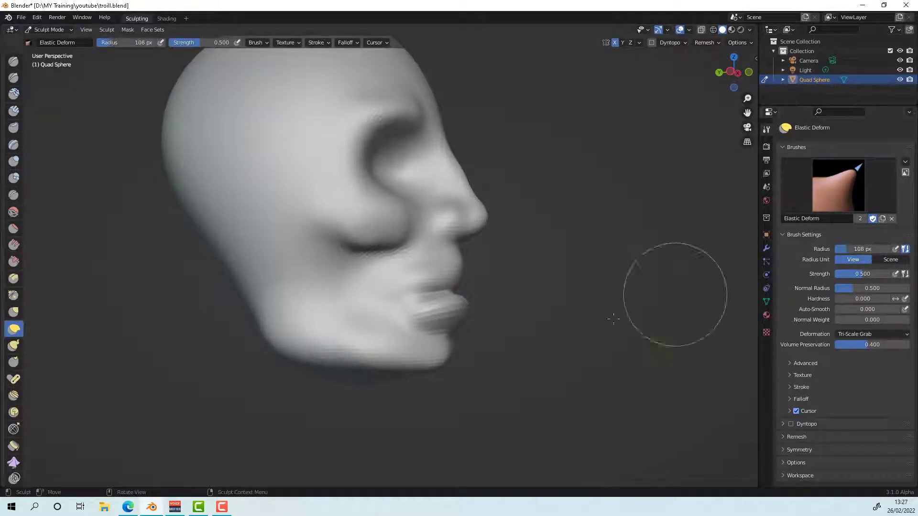
Step: Pull the chin down and forward with Elastic Deform and reshape the underside of the jaw towards its rear corner
{"action": "left_click_drag", "start_coordinate": [424, 365], "coordinate": [438, 381]}
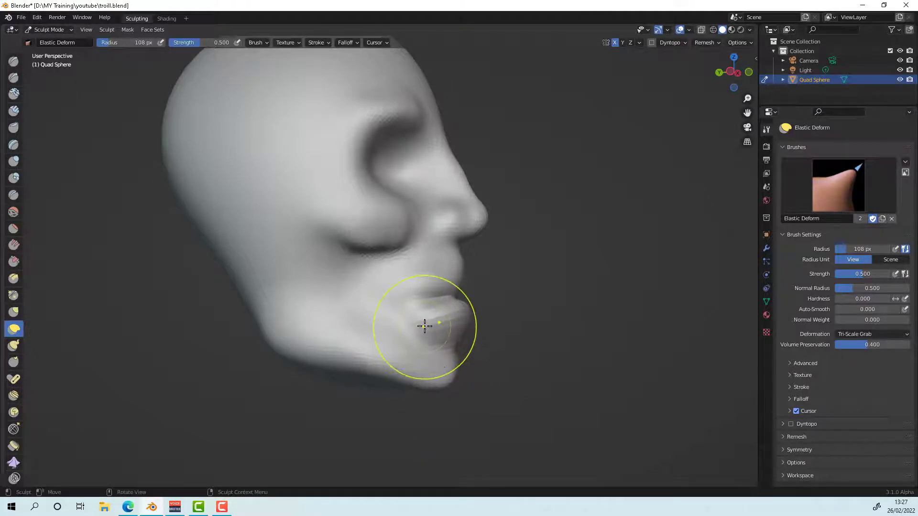
{"action": "left_click_drag", "start_coordinate": [425, 327], "coordinate": [422, 333]}
{"action": "mouse_move", "coordinate": [409, 292]}
{"action": "left_mouse_down"}
{"action": "mouse_move", "coordinate": [404, 280]}
{"action": "mouse_move", "coordinate": [424, 317]}
{"action": "mouse_move", "coordinate": [410, 293]}
{"action": "left_mouse_up"}
{"action": "mouse_move", "coordinate": [443, 374]}
{"action": "left_mouse_down"}
{"action": "mouse_move", "coordinate": [441, 410]}
{"action": "mouse_move", "coordinate": [375, 363]}
{"action": "mouse_move", "coordinate": [388, 380]}
{"action": "left_mouse_up"}
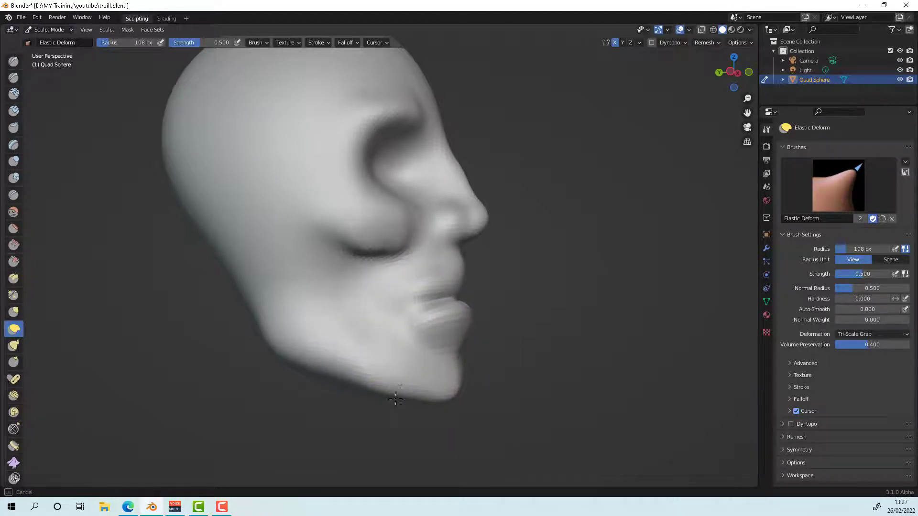
{"action": "left_click_drag", "start_coordinate": [330, 373], "coordinate": [285, 368]}
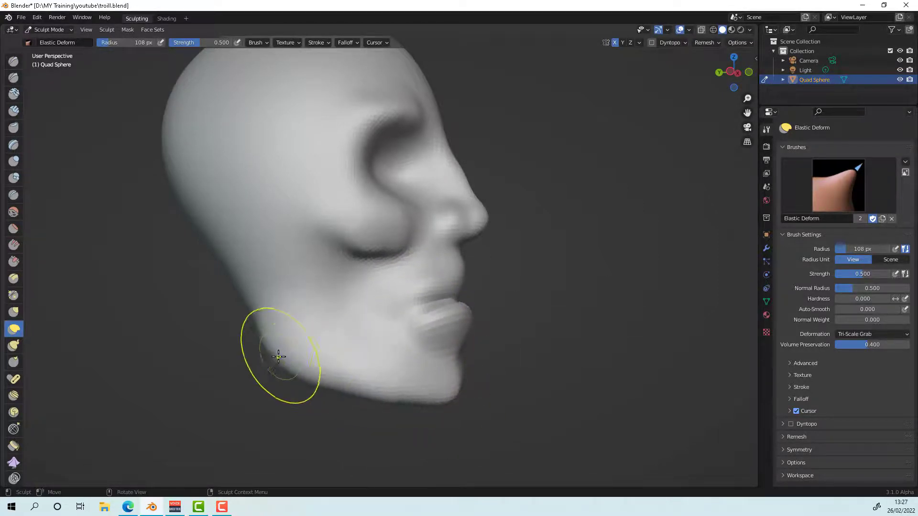
Step: Pull the lower edge of the jaw beside the chin slightly outward and down with Elastic Deform
{"action": "mouse_move", "coordinate": [385, 416]}
{"action": "middle_mouse_down"}
{"action": "mouse_move", "coordinate": [429, 365]}
{"action": "mouse_move", "coordinate": [421, 363]}
{"action": "mouse_move", "coordinate": [433, 365]}
{"action": "middle_mouse_up"}
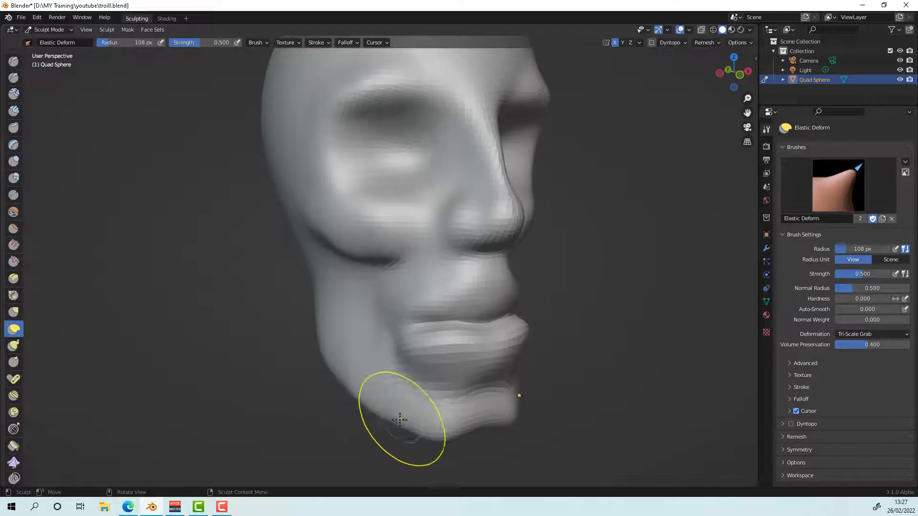
{"action": "left_click_drag", "start_coordinate": [400, 419], "coordinate": [386, 424]}
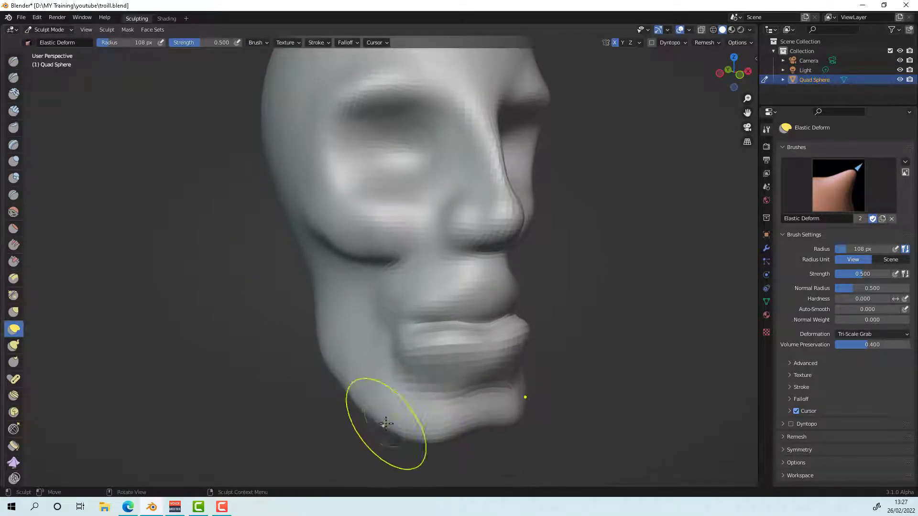
{"action": "mouse_move", "coordinate": [401, 403]}
{"action": "middle_mouse_down"}
{"action": "mouse_move", "coordinate": [375, 395]}
{"action": "mouse_move", "coordinate": [482, 400]}
{"action": "mouse_move", "coordinate": [439, 406]}
{"action": "mouse_move", "coordinate": [453, 404]}
{"action": "middle_mouse_up"}
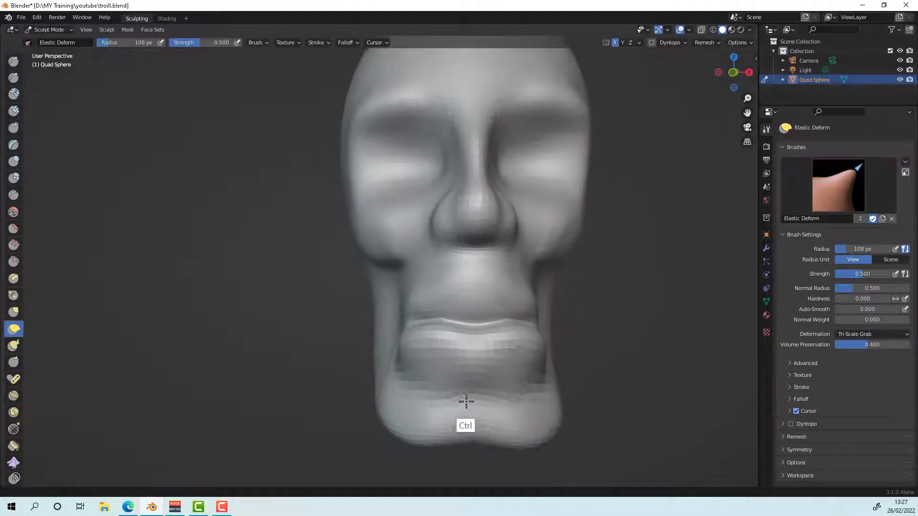
{"action": "mouse_move", "coordinate": [449, 415]}
{"action": "middle_mouse_down"}
{"action": "mouse_move", "coordinate": [537, 419]}
{"action": "mouse_move", "coordinate": [472, 435]}
{"action": "mouse_move", "coordinate": [433, 424]}
{"action": "mouse_move", "coordinate": [402, 467]}
{"action": "mouse_move", "coordinate": [383, 471]}
{"action": "mouse_move", "coordinate": [371, 416]}
{"action": "mouse_move", "coordinate": [379, 405]}
{"action": "middle_mouse_up"}
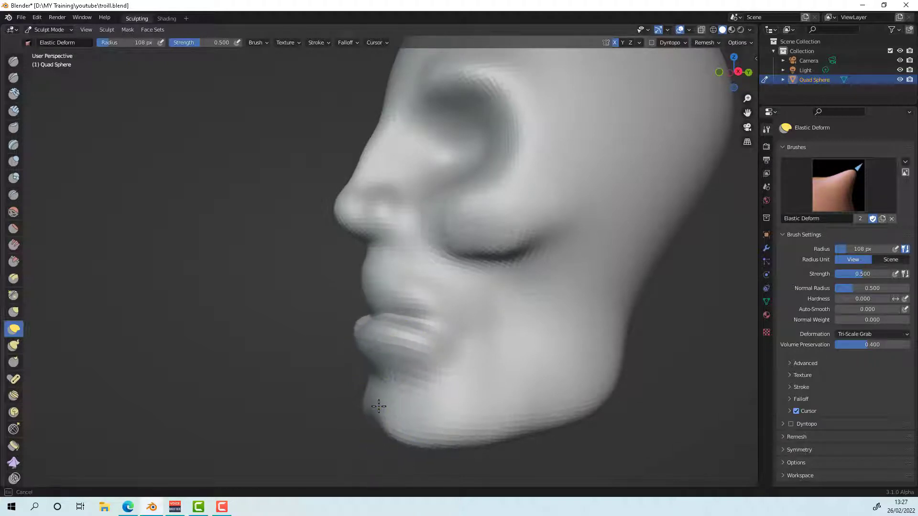
{"action": "mouse_move", "coordinate": [375, 411]}
{"action": "middle_mouse_down"}
{"action": "mouse_move", "coordinate": [429, 406]}
{"action": "mouse_move", "coordinate": [504, 433]}
{"action": "mouse_move", "coordinate": [543, 420]}
{"action": "mouse_move", "coordinate": [456, 423]}
{"action": "mouse_move", "coordinate": [467, 383]}
{"action": "mouse_move", "coordinate": [496, 375]}
{"action": "middle_mouse_up"}
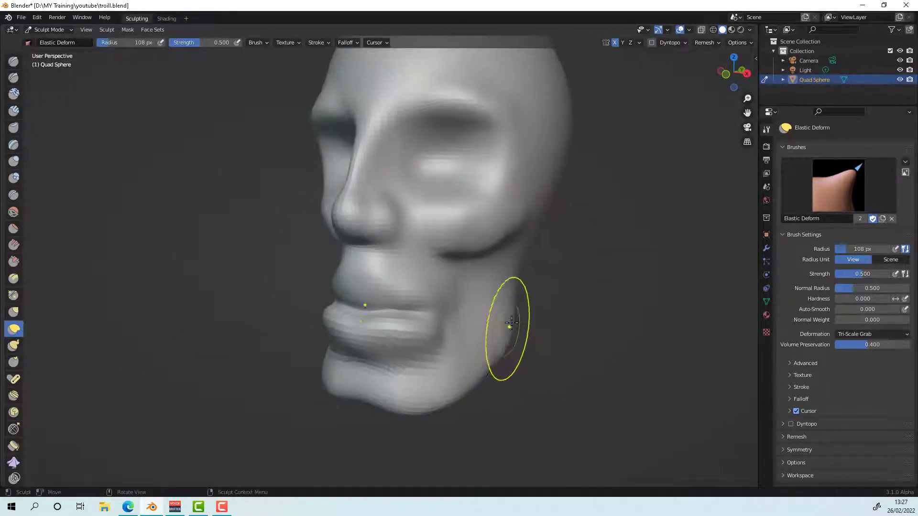
{"action": "mouse_move", "coordinate": [503, 337]}
{"action": "middle_mouse_down"}
{"action": "mouse_move", "coordinate": [512, 328]}
{"action": "mouse_move", "coordinate": [502, 328]}
{"action": "mouse_move", "coordinate": [508, 352]}
{"action": "mouse_move", "coordinate": [511, 345]}
{"action": "mouse_move", "coordinate": [503, 349]}
{"action": "middle_mouse_up"}
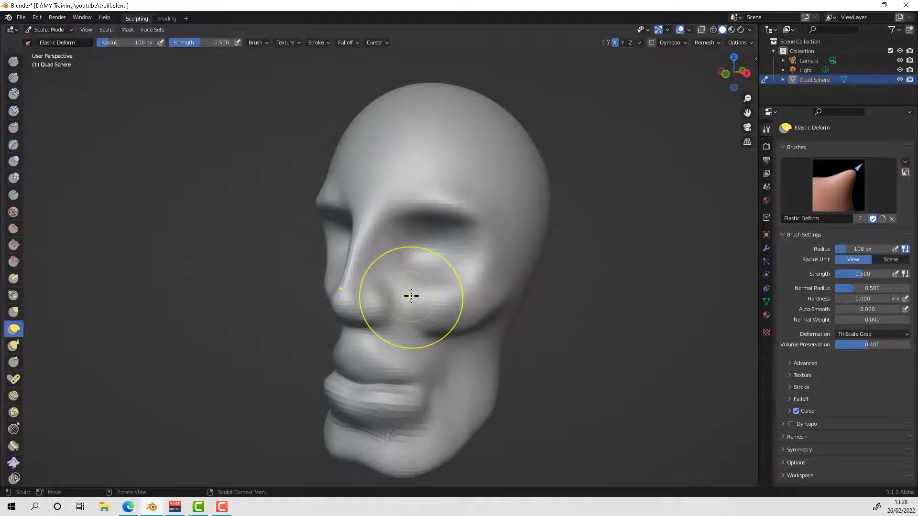
Step: Build up the brow ridges above the eye sockets and out towards the temples using the Draw brush at a 70 px radius
{"action": "left_click", "coordinate": [13, 61]}
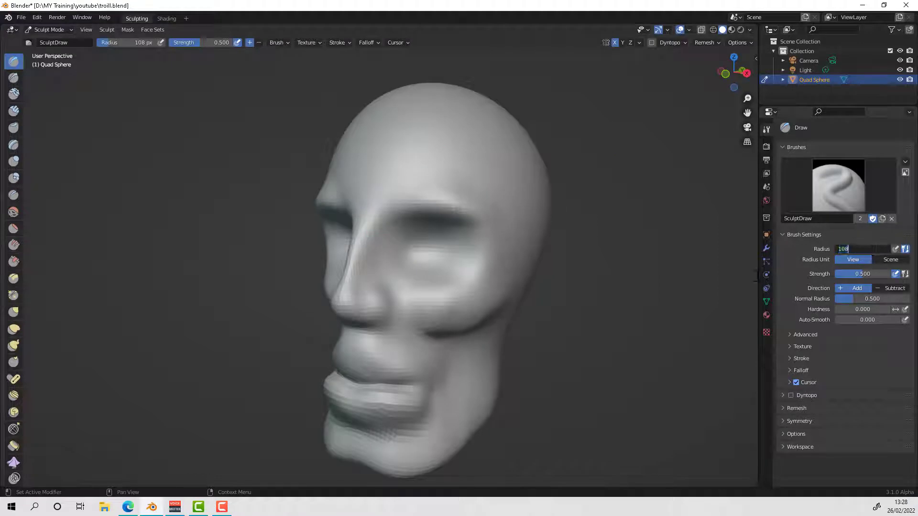
{"action": "key", "text": "Return"}
{"action": "left_click_drag", "start_coordinate": [875, 250], "coordinate": [872, 250]}
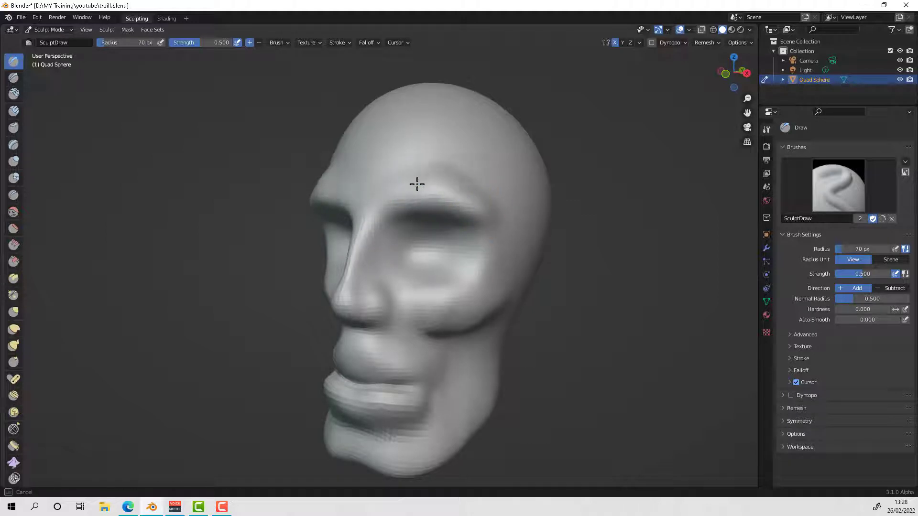
{"action": "left_click_drag", "start_coordinate": [417, 184], "coordinate": [431, 170]}
{"action": "left_click_drag", "start_coordinate": [431, 169], "coordinate": [405, 176]}
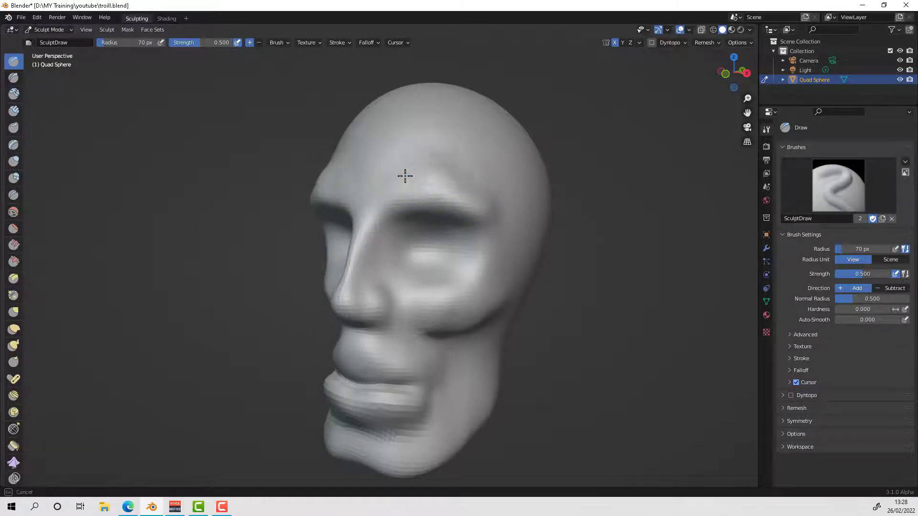
{"action": "left_click_drag", "start_coordinate": [499, 206], "coordinate": [542, 211]}
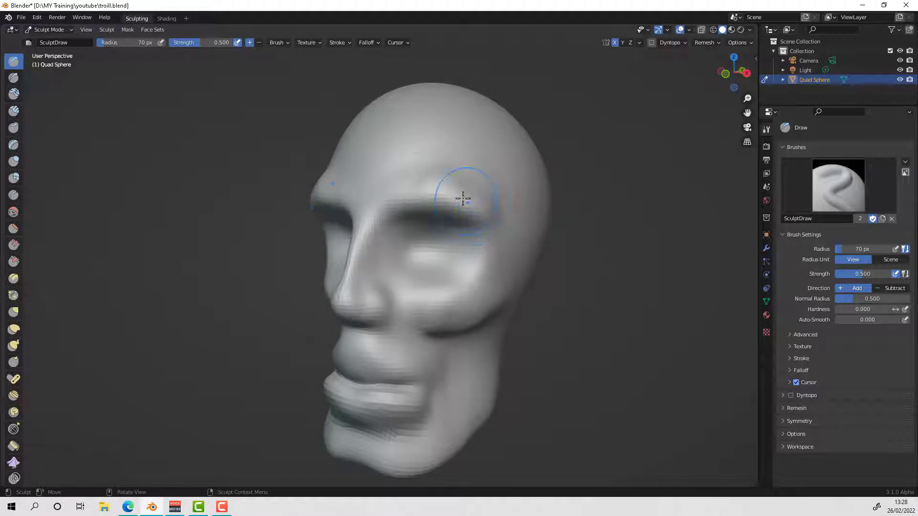
{"action": "left_click_drag", "start_coordinate": [463, 199], "coordinate": [403, 179]}
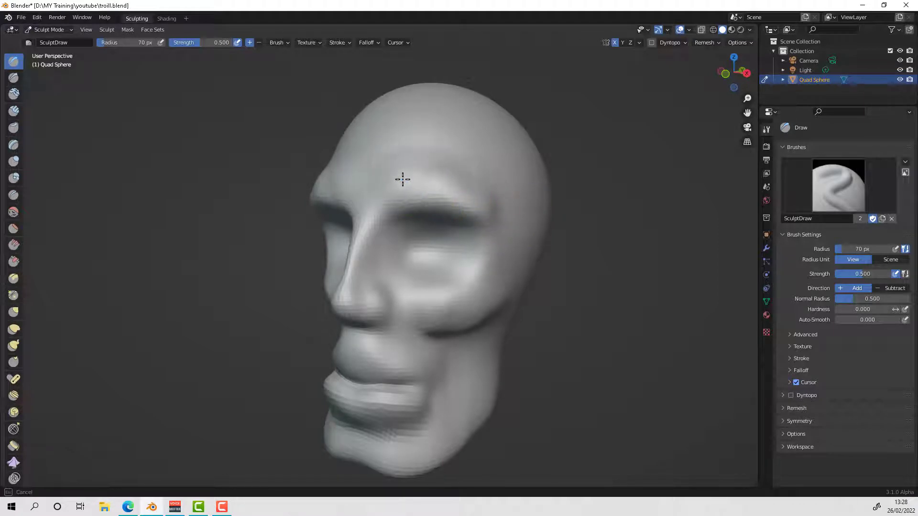
{"action": "middle_click_drag", "start_coordinate": [489, 238], "coordinate": [569, 230]}
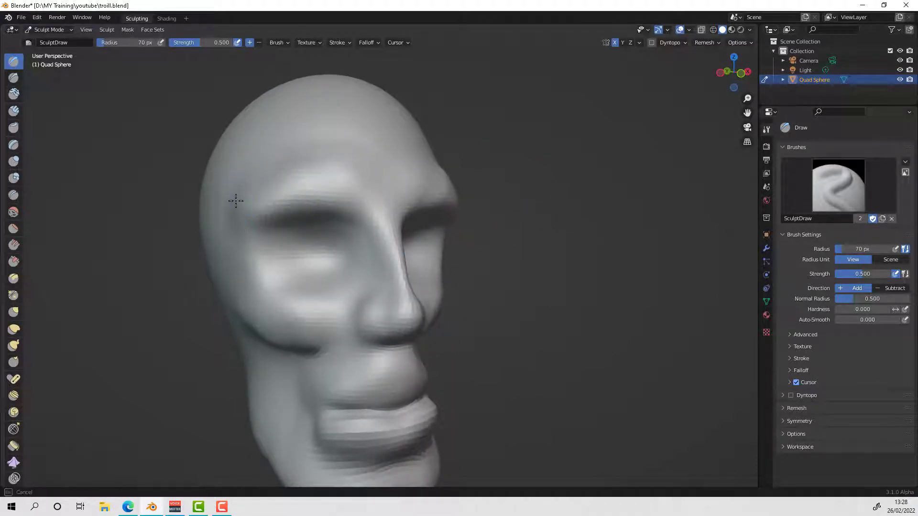
{"action": "mouse_move", "coordinate": [494, 244]}
{"action": "middle_mouse_down"}
{"action": "mouse_move", "coordinate": [443, 246]}
{"action": "mouse_move", "coordinate": [455, 250]}
{"action": "mouse_move", "coordinate": [430, 309]}
{"action": "middle_mouse_up"}
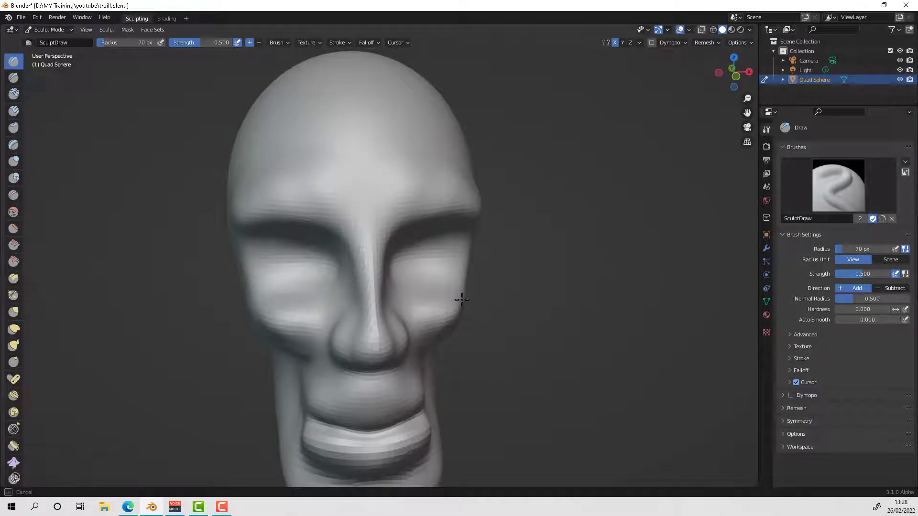
Step: Build up the jawline from the chin to the rear jaw corner with Draw strokes along its lower edge
{"action": "middle_click_drag", "start_coordinate": [460, 299], "coordinate": [452, 333]}
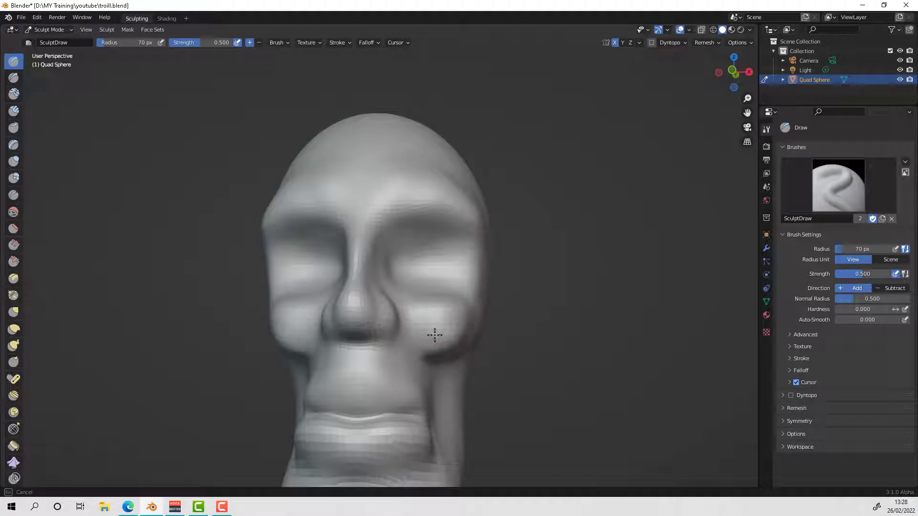
{"action": "mouse_move", "coordinate": [442, 335]}
{"action": "middle_mouse_down"}
{"action": "mouse_move", "coordinate": [374, 369]}
{"action": "mouse_move", "coordinate": [535, 340]}
{"action": "mouse_move", "coordinate": [553, 351]}
{"action": "middle_mouse_up"}
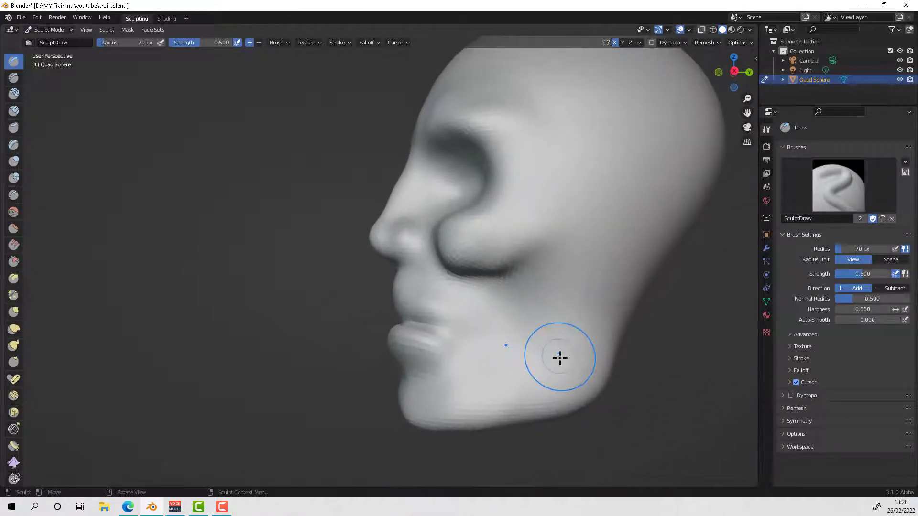
{"action": "mouse_move", "coordinate": [549, 381]}
{"action": "left_mouse_down"}
{"action": "mouse_move", "coordinate": [422, 418]}
{"action": "mouse_move", "coordinate": [560, 391]}
{"action": "left_mouse_up"}
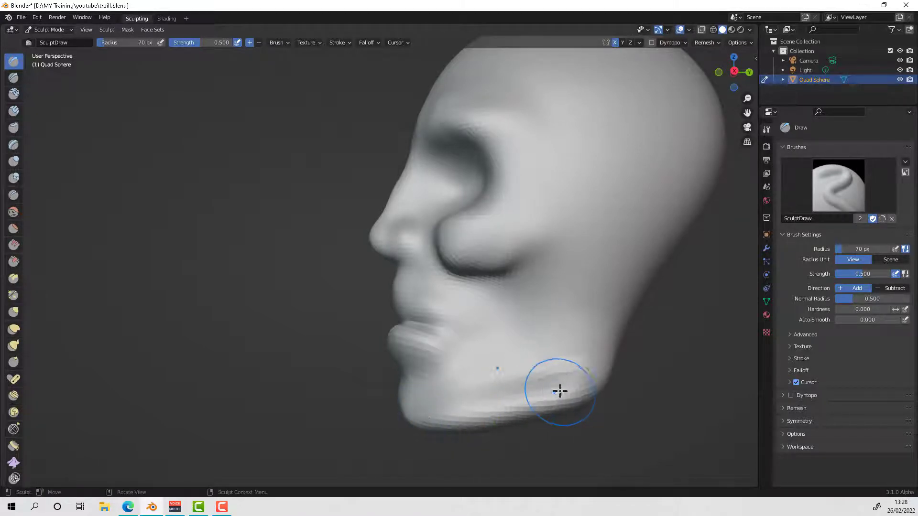
{"action": "mouse_move", "coordinate": [563, 393]}
{"action": "middle_mouse_down"}
{"action": "mouse_move", "coordinate": [549, 389]}
{"action": "mouse_move", "coordinate": [611, 398]}
{"action": "mouse_move", "coordinate": [584, 393]}
{"action": "middle_mouse_up"}
{"action": "mouse_move", "coordinate": [458, 404]}
{"action": "middle_mouse_down"}
{"action": "mouse_move", "coordinate": [475, 403]}
{"action": "mouse_move", "coordinate": [473, 382]}
{"action": "middle_mouse_up"}
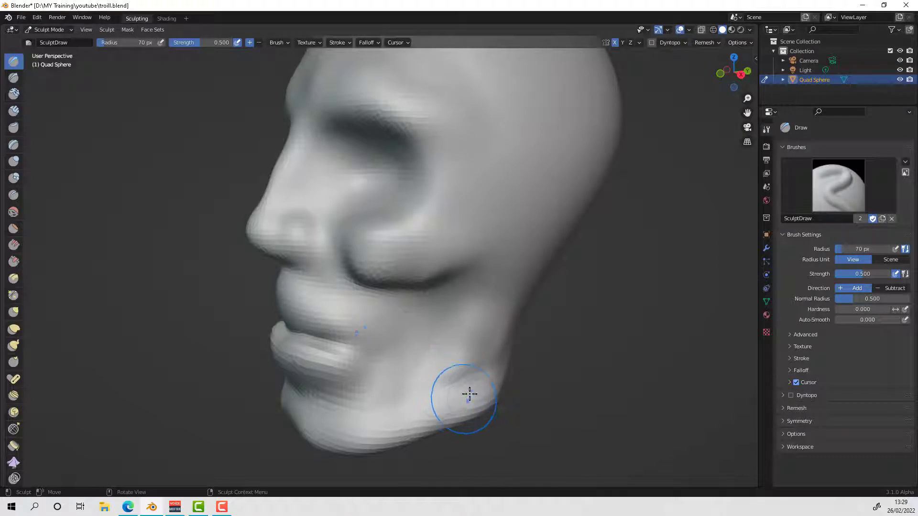
{"action": "middle_click_drag", "start_coordinate": [459, 375], "coordinate": [462, 375]}
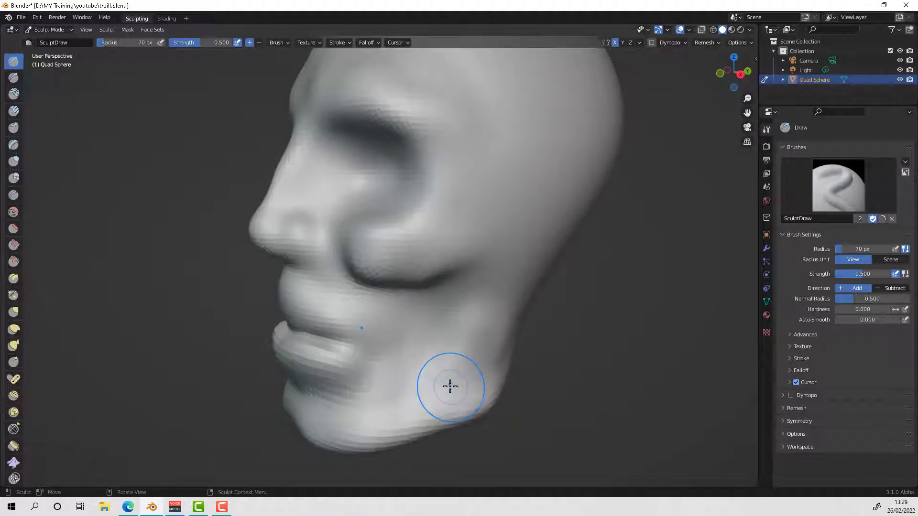
Step: Widen the head at the brows, temples and cheekbones using Elastic Deform with a 221 px radius
{"action": "mouse_move", "coordinate": [445, 383]}
{"action": "middle_mouse_down"}
{"action": "mouse_move", "coordinate": [522, 369]}
{"action": "mouse_move", "coordinate": [484, 390]}
{"action": "mouse_move", "coordinate": [499, 358]}
{"action": "mouse_move", "coordinate": [479, 367]}
{"action": "middle_mouse_up"}
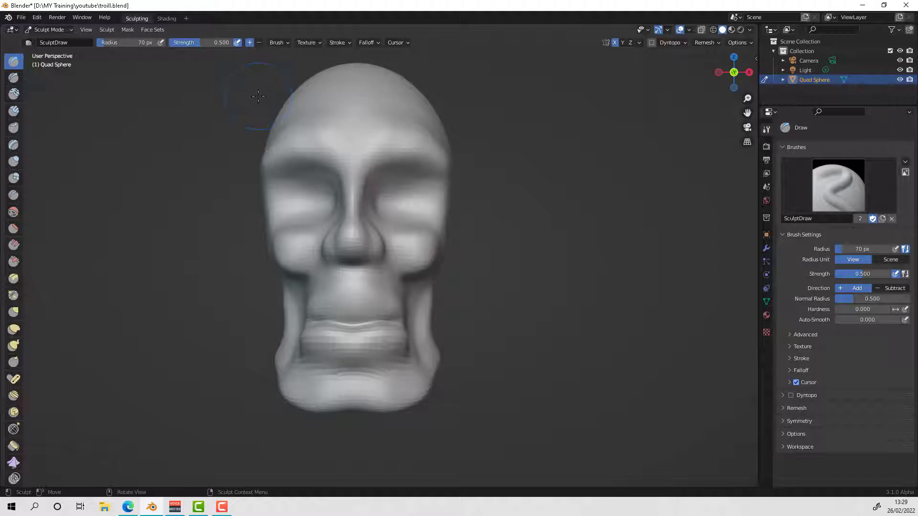
{"action": "left_click", "coordinate": [15, 329]}
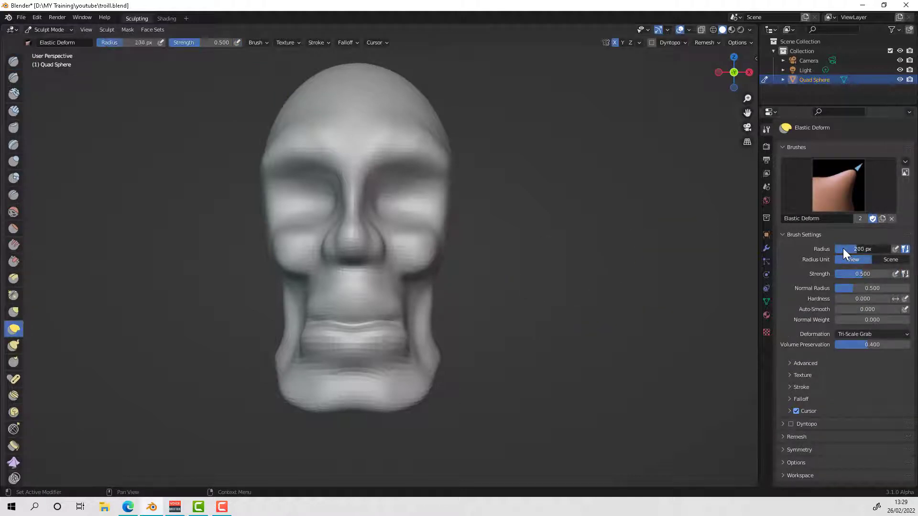
{"action": "left_click_drag", "start_coordinate": [842, 249], "coordinate": [865, 249]}
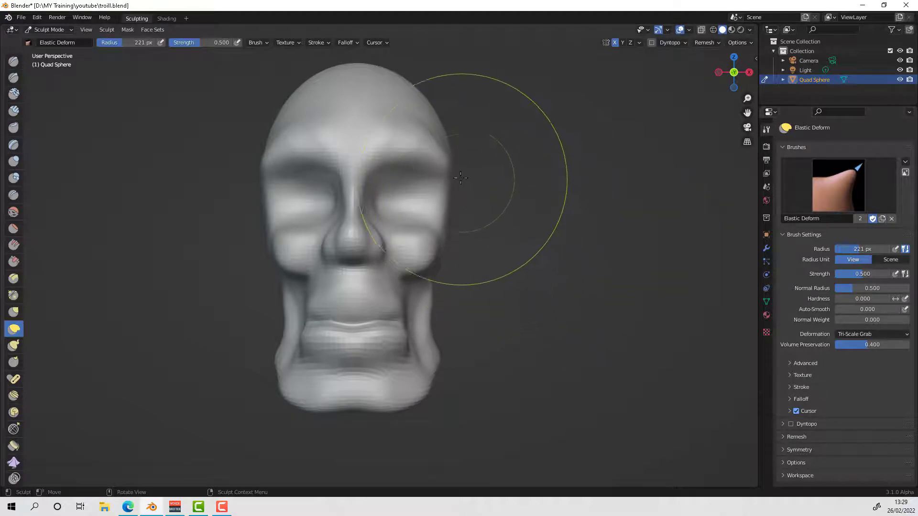
{"action": "left_click_drag", "start_coordinate": [443, 160], "coordinate": [452, 154]}
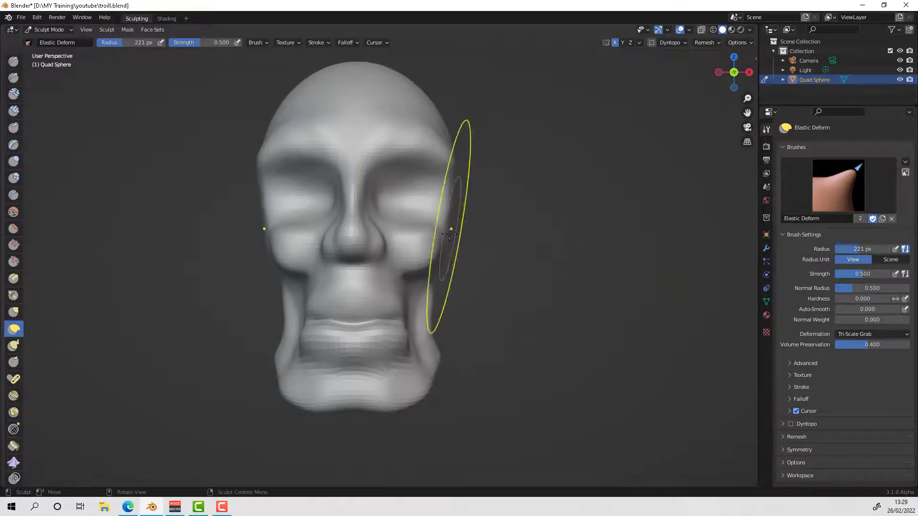
{"action": "mouse_move", "coordinate": [450, 234]}
{"action": "left_mouse_down"}
{"action": "mouse_move", "coordinate": [463, 132]}
{"action": "mouse_move", "coordinate": [432, 100]}
{"action": "left_mouse_up"}
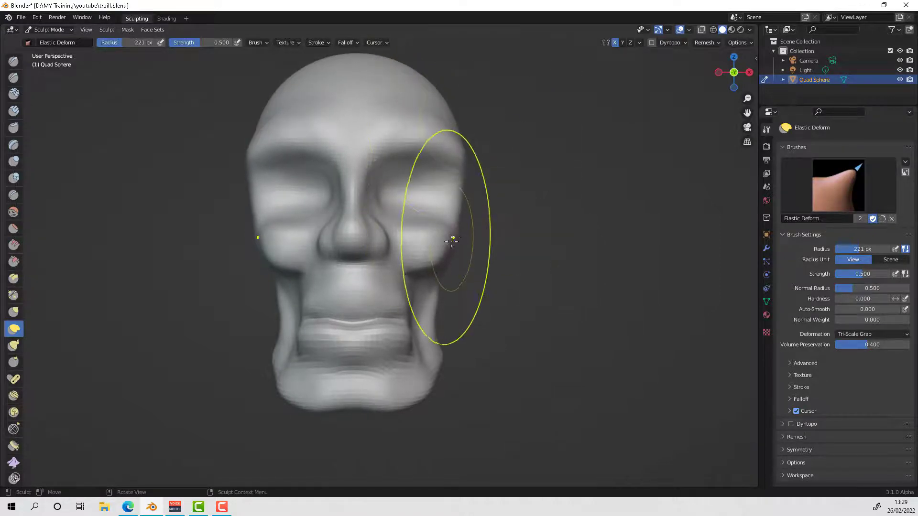
{"action": "mouse_move", "coordinate": [452, 241]}
{"action": "left_mouse_down"}
{"action": "mouse_move", "coordinate": [441, 246]}
{"action": "mouse_move", "coordinate": [443, 261]}
{"action": "left_mouse_up"}
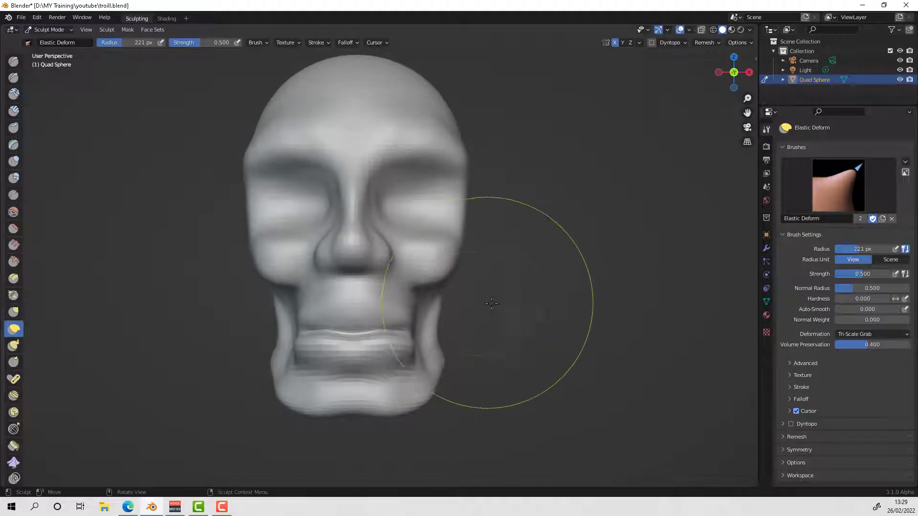
{"action": "mouse_move", "coordinate": [495, 330]}
{"action": "middle_mouse_down"}
{"action": "mouse_move", "coordinate": [459, 323]}
{"action": "mouse_move", "coordinate": [507, 325]}
{"action": "mouse_move", "coordinate": [430, 332]}
{"action": "mouse_move", "coordinate": [455, 312]}
{"action": "mouse_move", "coordinate": [463, 323]}
{"action": "mouse_move", "coordinate": [462, 308]}
{"action": "middle_mouse_up"}
{"action": "mouse_move", "coordinate": [512, 188]}
{"action": "middle_mouse_down"}
{"action": "mouse_move", "coordinate": [521, 153]}
{"action": "mouse_move", "coordinate": [508, 148]}
{"action": "middle_mouse_up"}
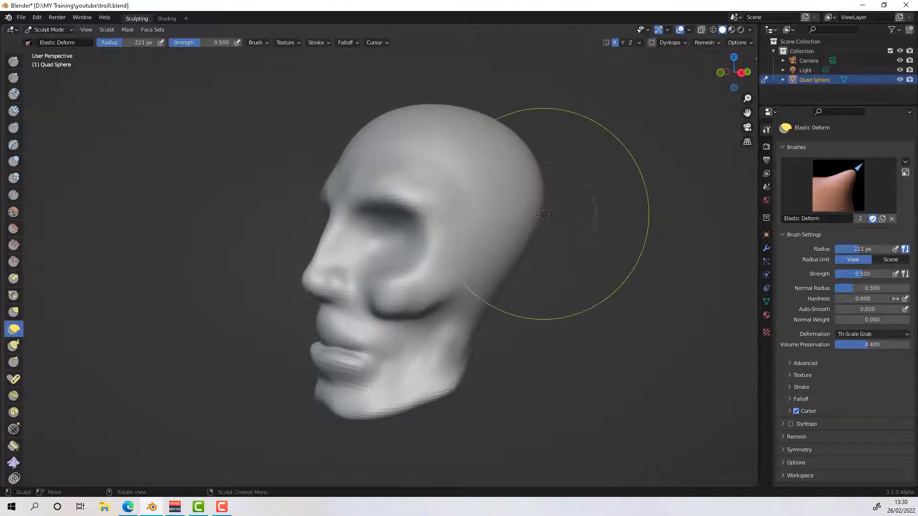
Step: Voxel-remesh the sculpted head at a 0.0377 m voxel size
{"action": "mouse_move", "coordinate": [567, 225]}
{"action": "middle_mouse_down"}
{"action": "mouse_move", "coordinate": [543, 263]}
{"action": "mouse_move", "coordinate": [539, 209]}
{"action": "mouse_move", "coordinate": [524, 204]}
{"action": "middle_mouse_up"}
{"action": "mouse_move", "coordinate": [554, 256]}
{"action": "middle_mouse_down", "text": "ctrl"}
{"action": "mouse_move", "coordinate": [583, 240]}
{"action": "mouse_move", "coordinate": [560, 239]}
{"action": "mouse_move", "coordinate": [583, 224]}
{"action": "mouse_move", "coordinate": [553, 229]}
{"action": "mouse_move", "coordinate": [560, 244]}
{"action": "mouse_move", "coordinate": [606, 206]}
{"action": "mouse_move", "coordinate": [656, 200]}
{"action": "mouse_move", "coordinate": [588, 189]}
{"action": "mouse_move", "coordinate": [607, 181]}
{"action": "mouse_move", "coordinate": [623, 190]}
{"action": "mouse_move", "coordinate": [596, 195]}
{"action": "mouse_move", "coordinate": [603, 191]}
{"action": "middle_mouse_up", "text": "ctrl"}
{"action": "left_click", "coordinate": [707, 42]}
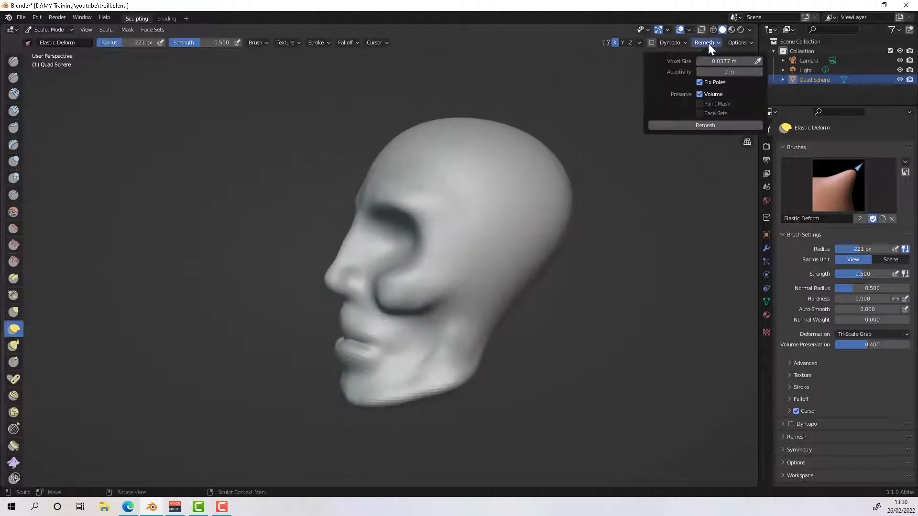
{"action": "left_click", "coordinate": [698, 125]}
{"action": "mouse_move", "coordinate": [550, 252]}
{"action": "middle_mouse_down"}
{"action": "mouse_move", "coordinate": [564, 232]}
{"action": "mouse_move", "coordinate": [626, 239]}
{"action": "mouse_move", "coordinate": [533, 237]}
{"action": "mouse_move", "coordinate": [544, 226]}
{"action": "mouse_move", "coordinate": [574, 252]}
{"action": "mouse_move", "coordinate": [568, 236]}
{"action": "mouse_move", "coordinate": [605, 246]}
{"action": "mouse_move", "coordinate": [637, 239]}
{"action": "middle_mouse_up"}
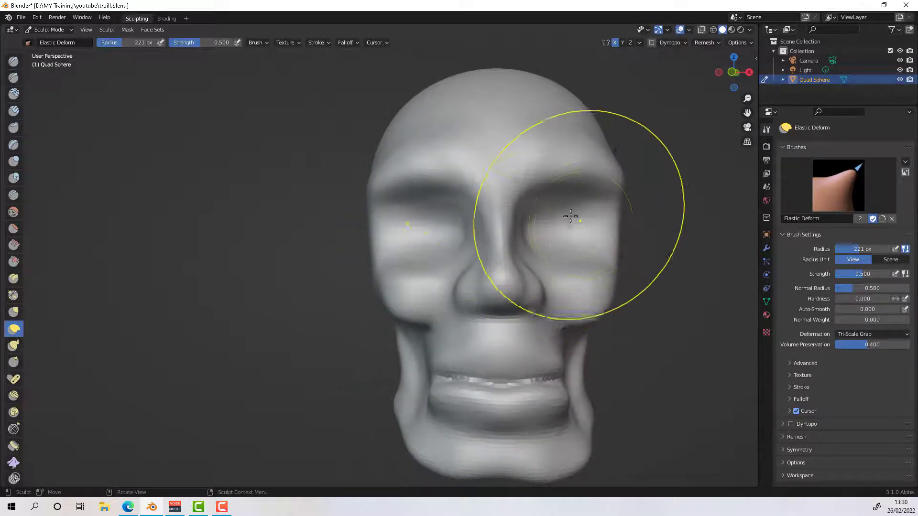
{"action": "middle_click_drag", "start_coordinate": [582, 227], "coordinate": [538, 229]}
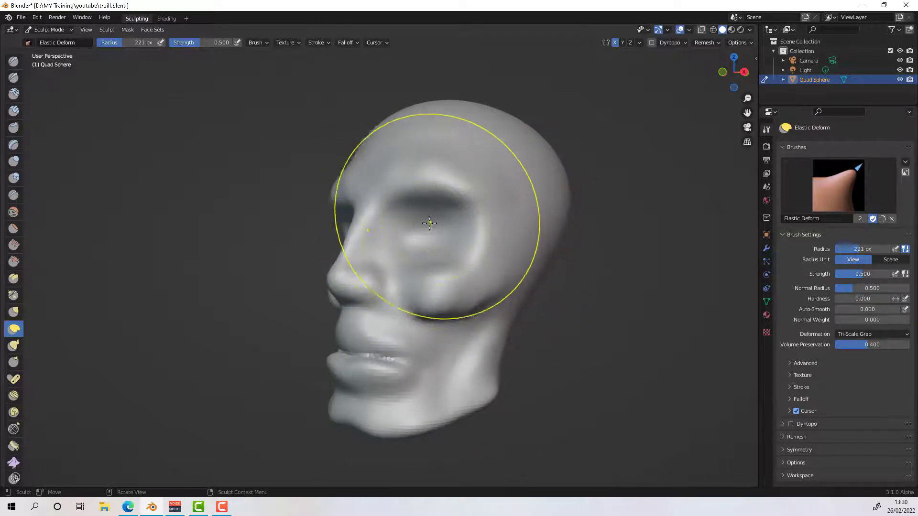
{"action": "mouse_move", "coordinate": [502, 245]}
{"action": "middle_mouse_down"}
{"action": "mouse_move", "coordinate": [483, 257]}
{"action": "mouse_move", "coordinate": [541, 263]}
{"action": "mouse_move", "coordinate": [543, 241]}
{"action": "mouse_move", "coordinate": [510, 245]}
{"action": "middle_mouse_up"}
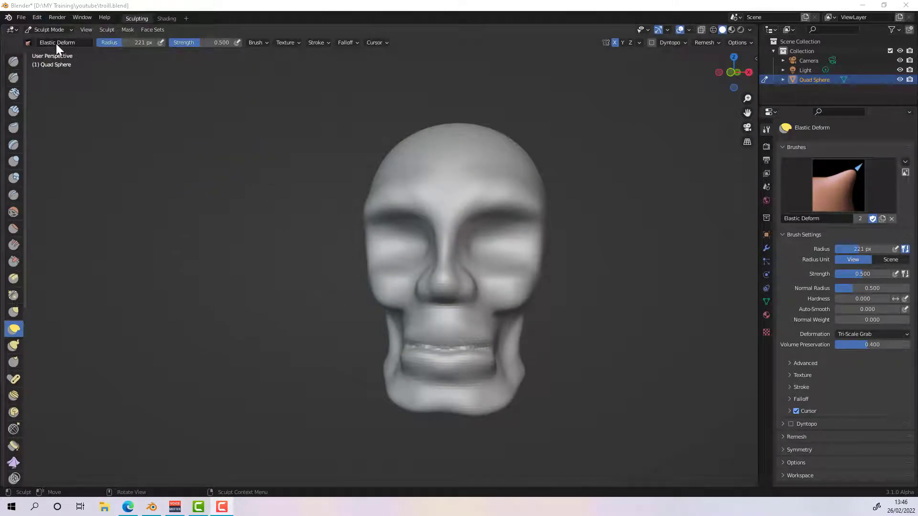
Step: Switch the head from Sculpt Mode to Object Mode and add a cube mesh to the scene
{"action": "left_click", "coordinate": [56, 43]}
{"action": "left_click", "coordinate": [50, 29]}
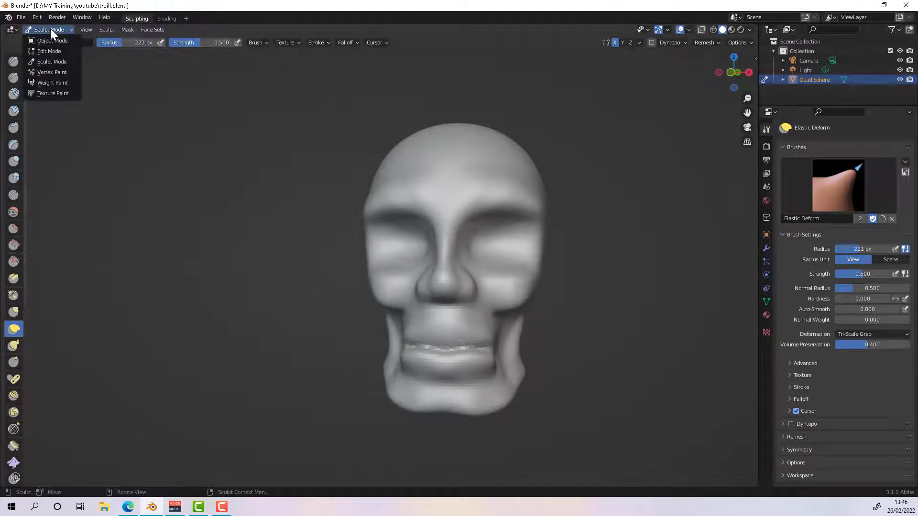
{"action": "left_click", "coordinate": [53, 38]}
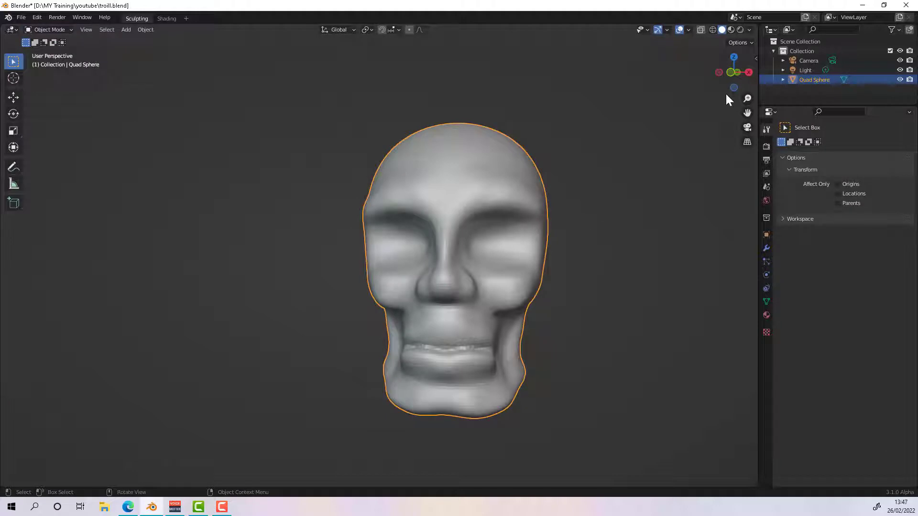
{"action": "left_click", "coordinate": [126, 30]}
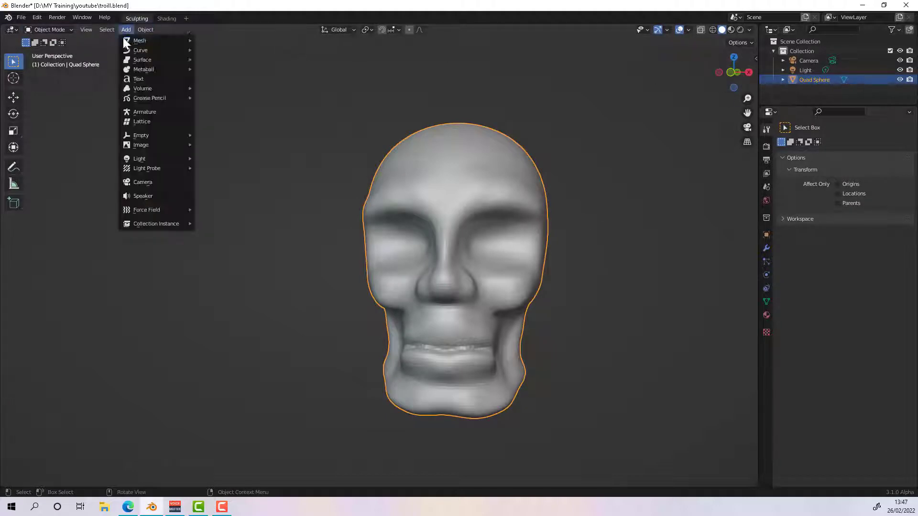
{"action": "mouse_move", "coordinate": [148, 41]}
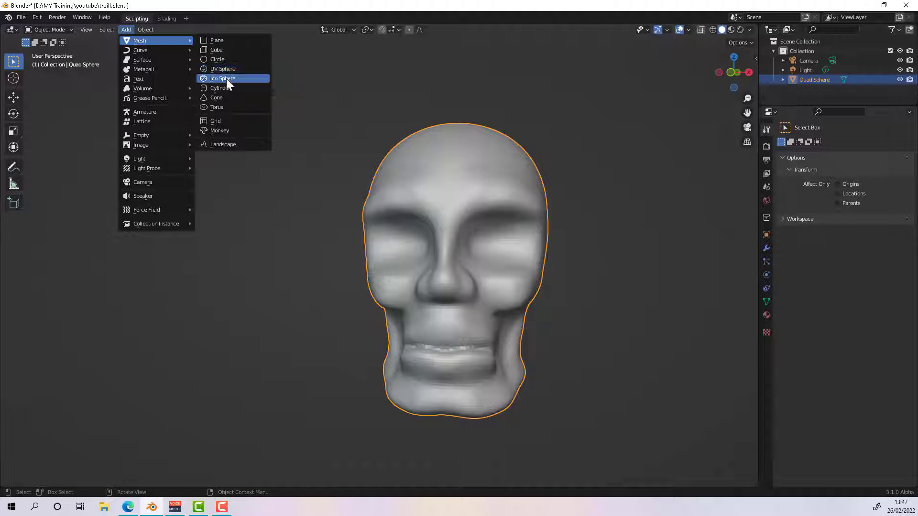
{"action": "left_click", "coordinate": [219, 51]}
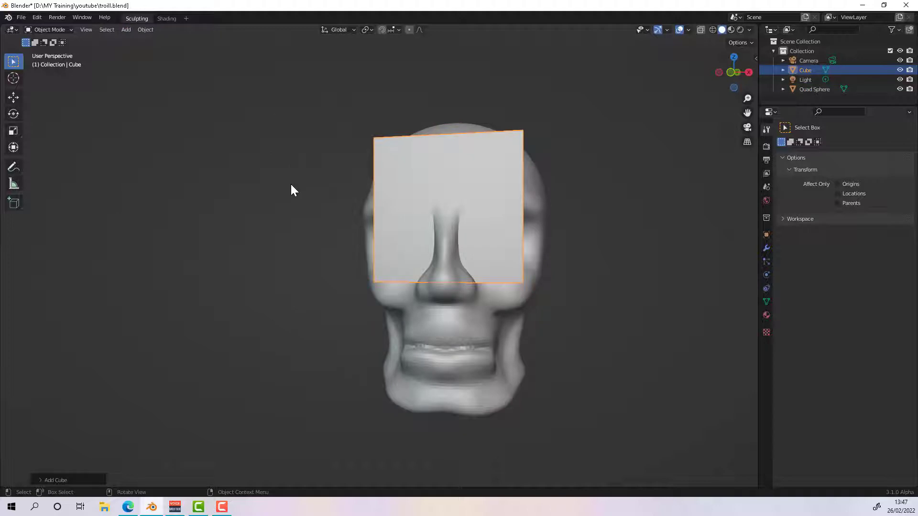
{"action": "middle_click_drag", "start_coordinate": [613, 343], "coordinate": [609, 328]}
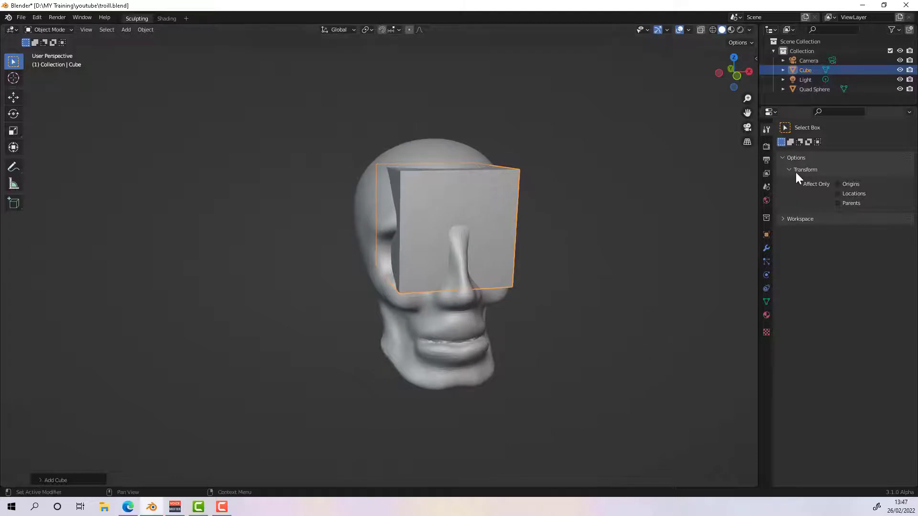
Step: Add a Subdivision Surface modifier to the cube and hide the Quad Sphere head in the viewport
{"action": "left_click", "coordinate": [766, 249]}
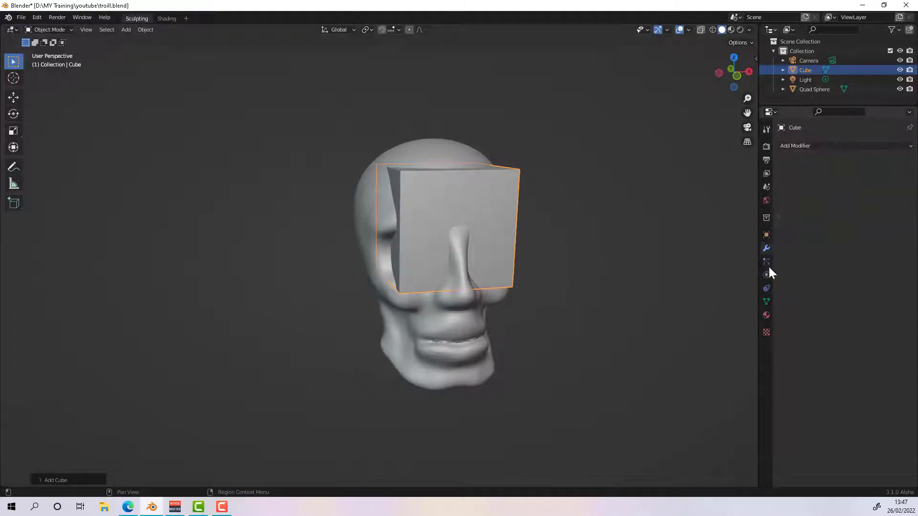
{"action": "left_click", "coordinate": [815, 146]}
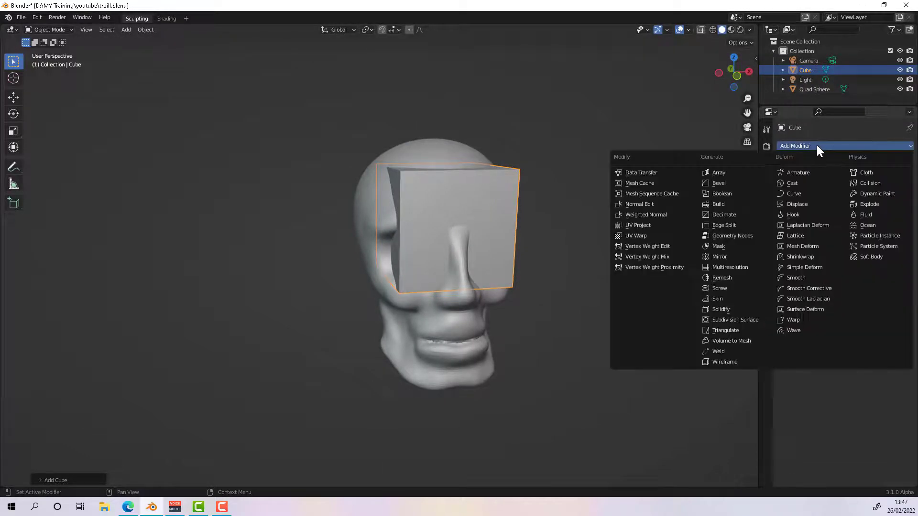
{"action": "left_click", "coordinate": [731, 320]}
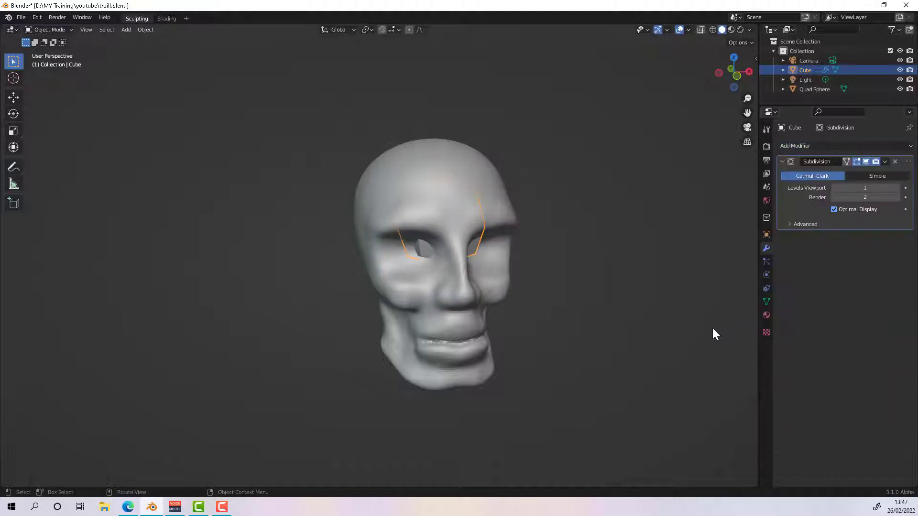
{"action": "left_click", "coordinate": [899, 70]}
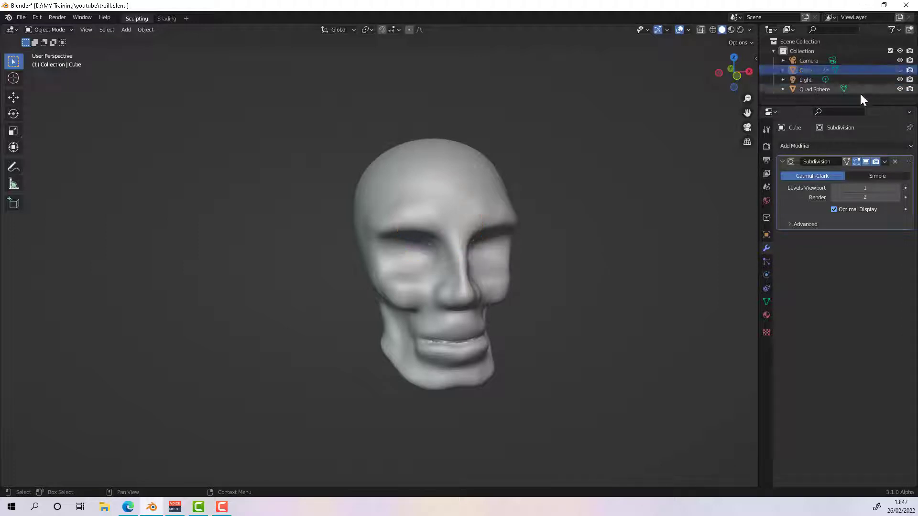
{"action": "left_click", "coordinate": [900, 70]}
{"action": "left_click", "coordinate": [900, 89]}
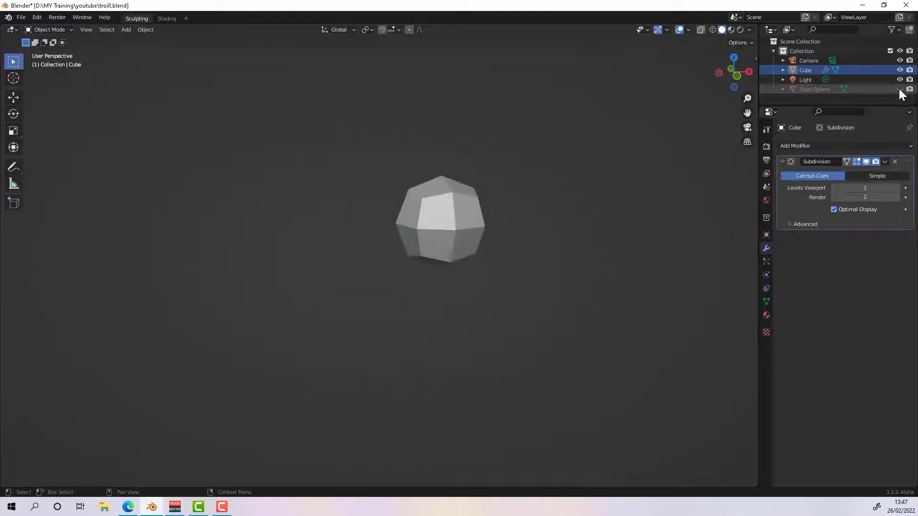
Step: Set the cube's Subdivision viewport level to 4 and apply the modifier
{"action": "left_click", "coordinate": [856, 189]}
{"action": "left_click_drag", "start_coordinate": [856, 189], "coordinate": [856, 189]}
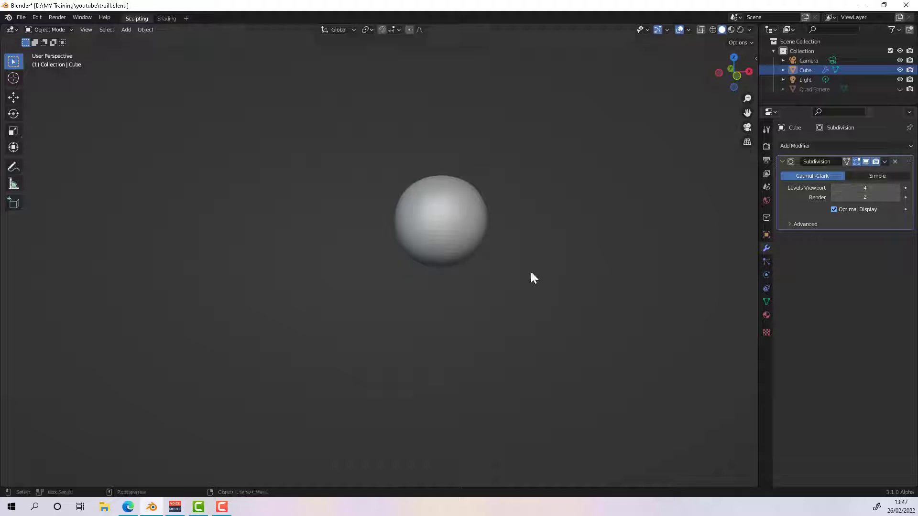
{"action": "middle_click_drag", "start_coordinate": [531, 274], "coordinate": [505, 281]}
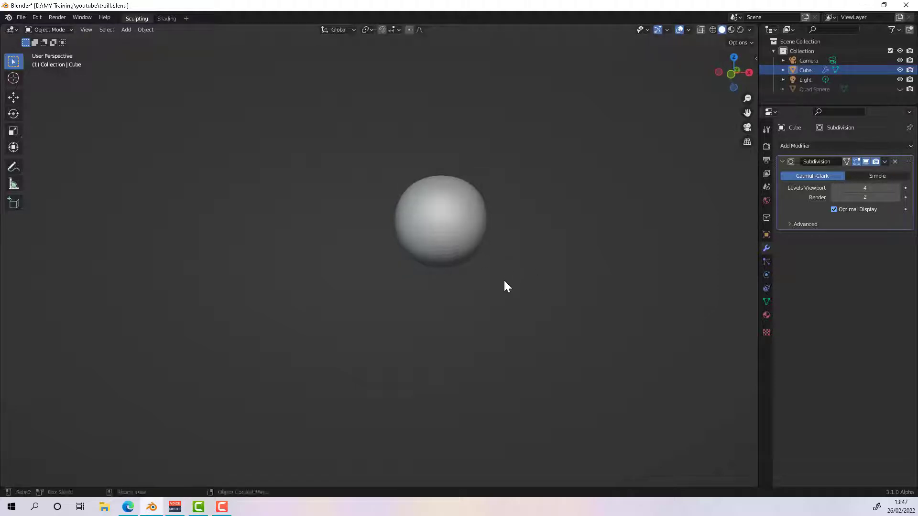
{"action": "left_click", "coordinate": [885, 162]}
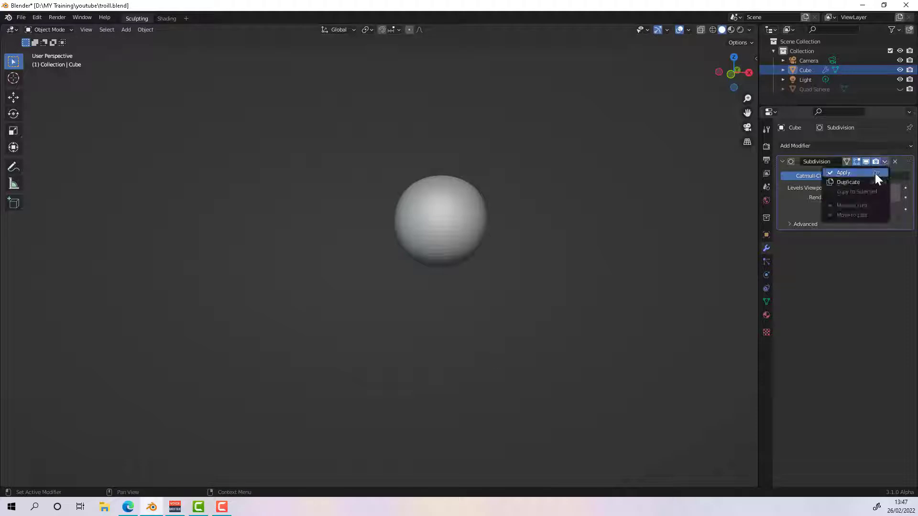
{"action": "left_click", "coordinate": [843, 173]}
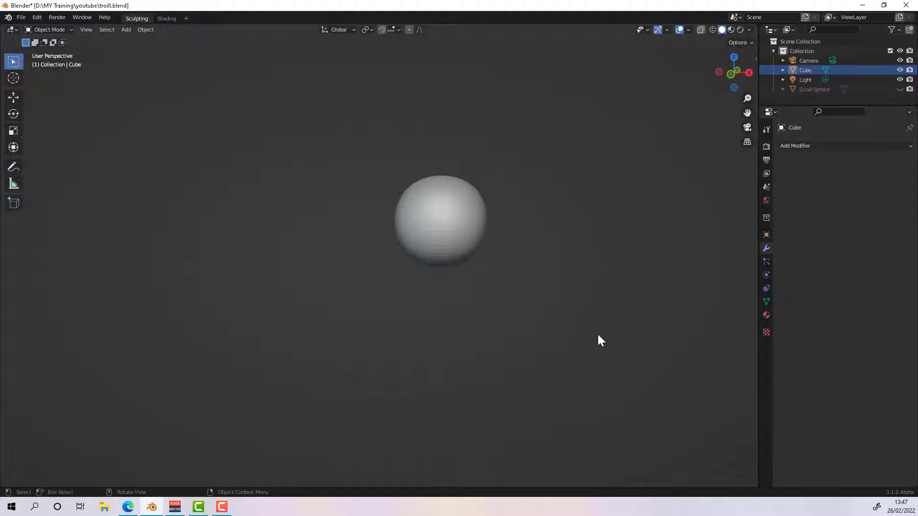
Step: Show the Quad Sphere head again and scale the subdivided ball down to about half its size
{"action": "left_click", "coordinate": [899, 90]}
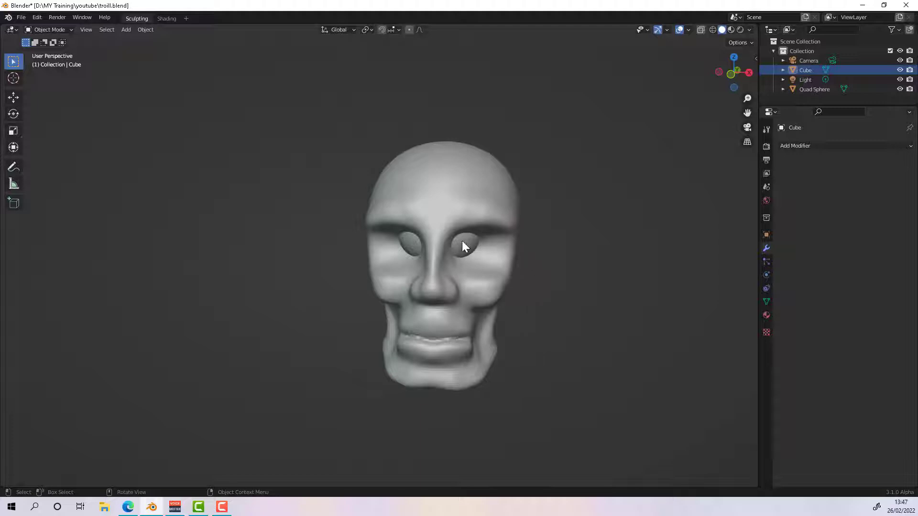
{"action": "key", "text": "s"}
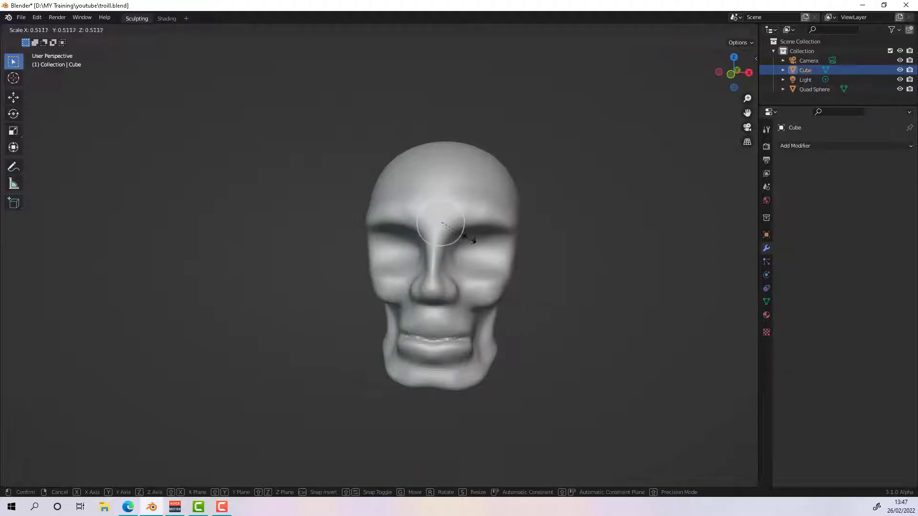
{"action": "left_click", "coordinate": [471, 236]}
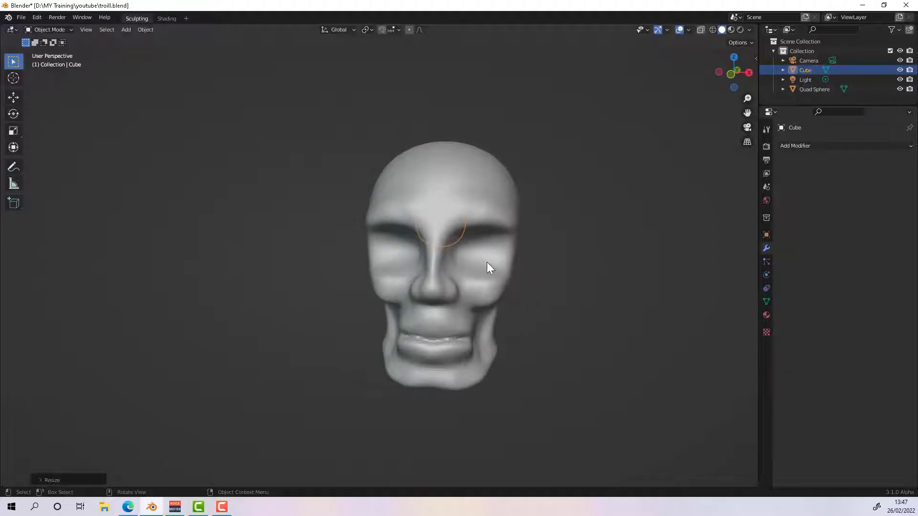
Step: Move the small ball sideways and down to the positive X eye socket, and forward so it protrudes as an eyeball
{"action": "key", "text": "g"}
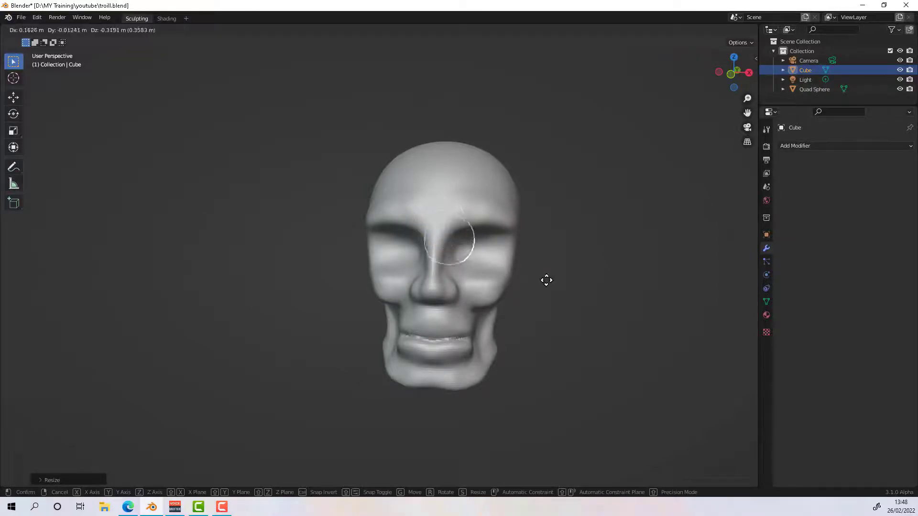
{"action": "left_click", "coordinate": [574, 291]}
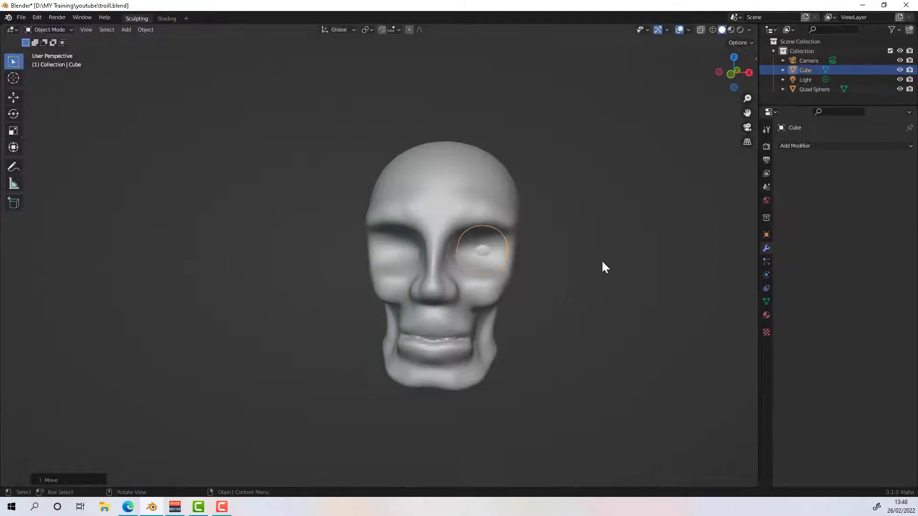
{"action": "middle_click_drag", "start_coordinate": [600, 281], "coordinate": [516, 278]}
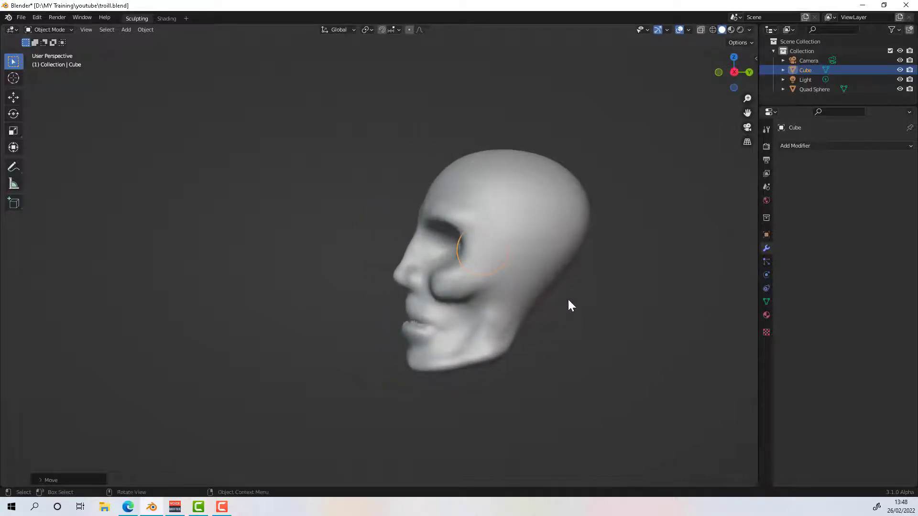
{"action": "key", "text": "g"}
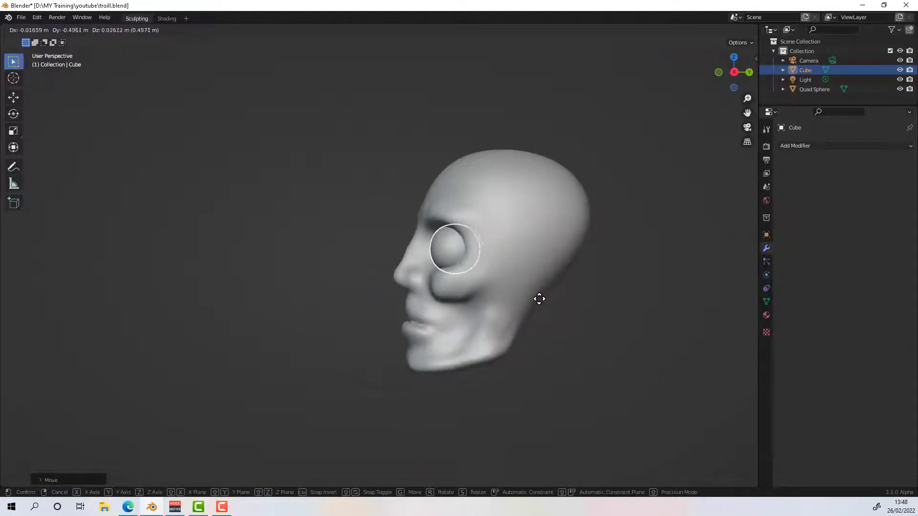
{"action": "left_click", "coordinate": [546, 301]}
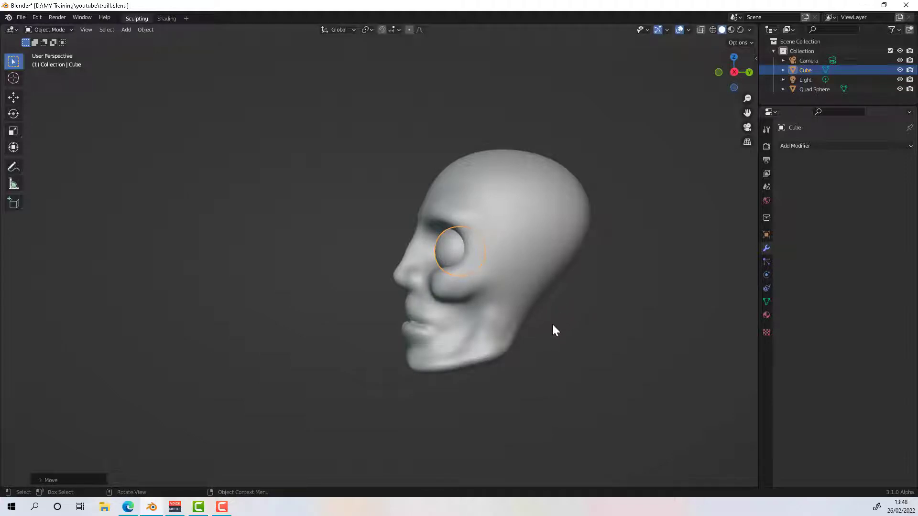
Step: Adjust the eyeball's position in the front view so it sits centred in its socket beside the nose
{"action": "middle_click_drag", "start_coordinate": [552, 323], "coordinate": [639, 326]}
{"action": "key", "text": "g"}
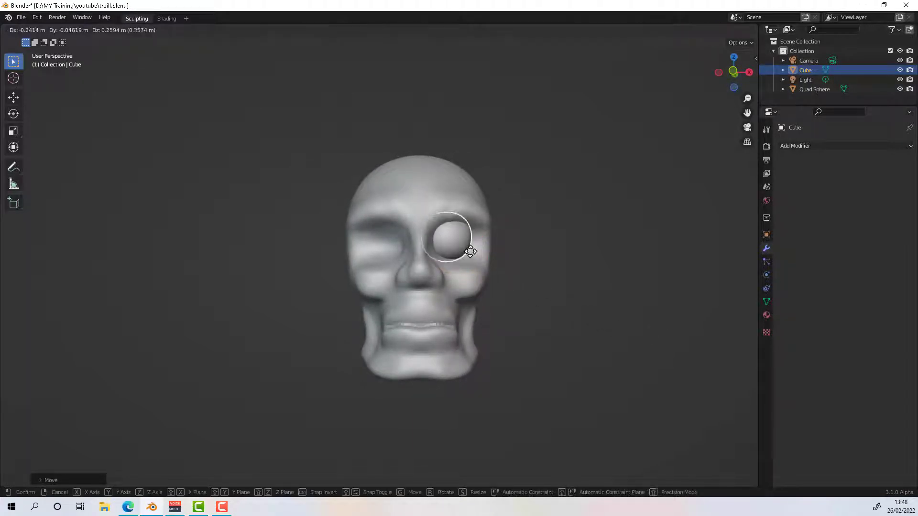
{"action": "left_click", "coordinate": [490, 262]}
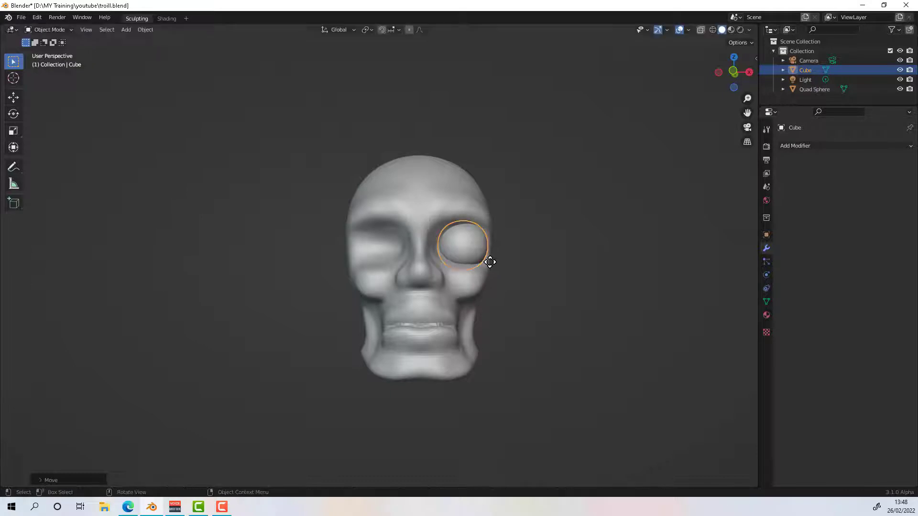
{"action": "key", "text": "g"}
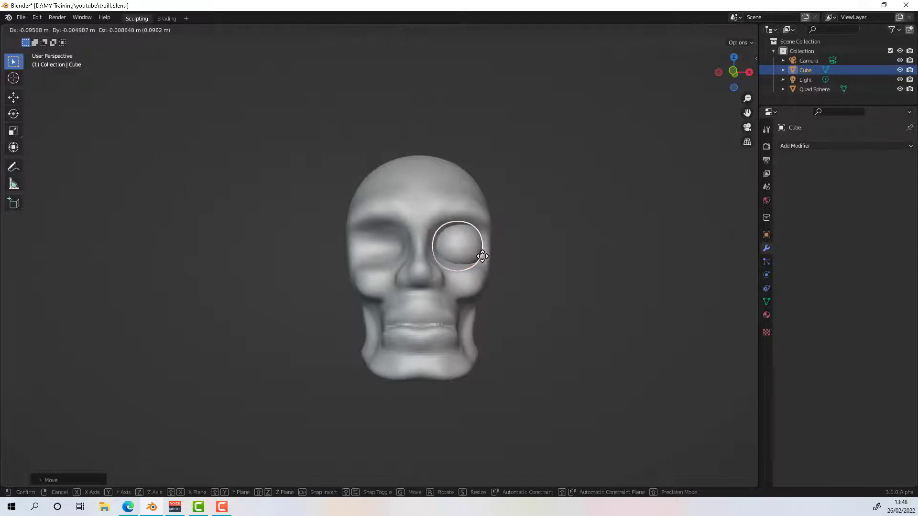
{"action": "left_click", "coordinate": [484, 257]}
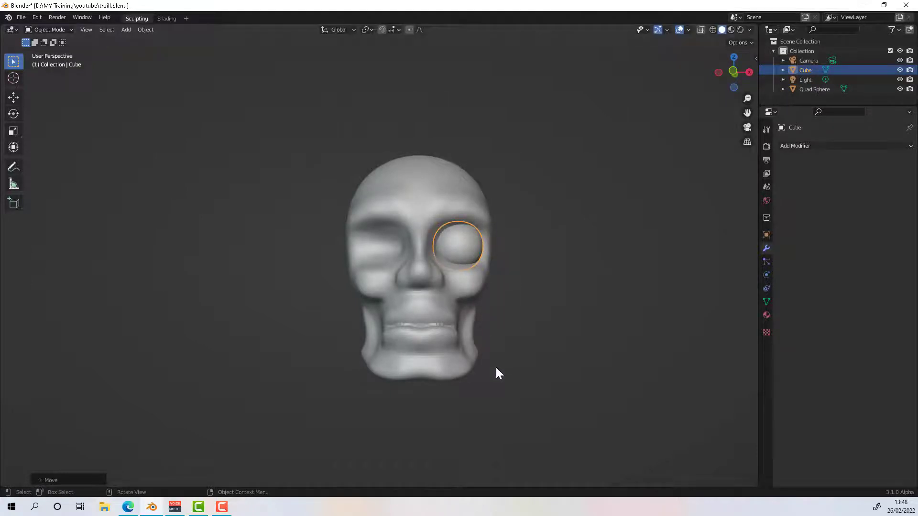
Step: Mirror the eyeball on the X axis with Quad Sphere as the mirror object, and apply the Mirror modifier
{"action": "left_click", "coordinate": [828, 146]}
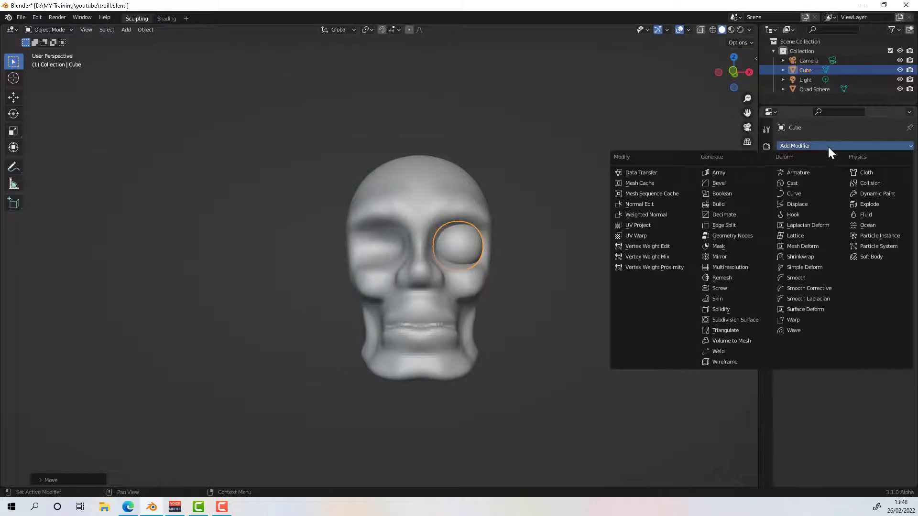
{"action": "left_click", "coordinate": [730, 256]}
{"action": "left_click", "coordinate": [843, 211]}
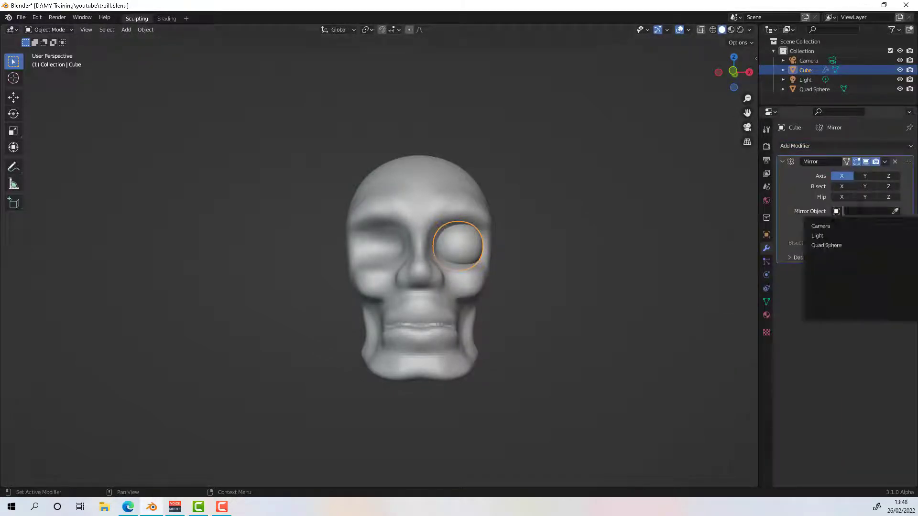
{"action": "left_click", "coordinate": [840, 245]}
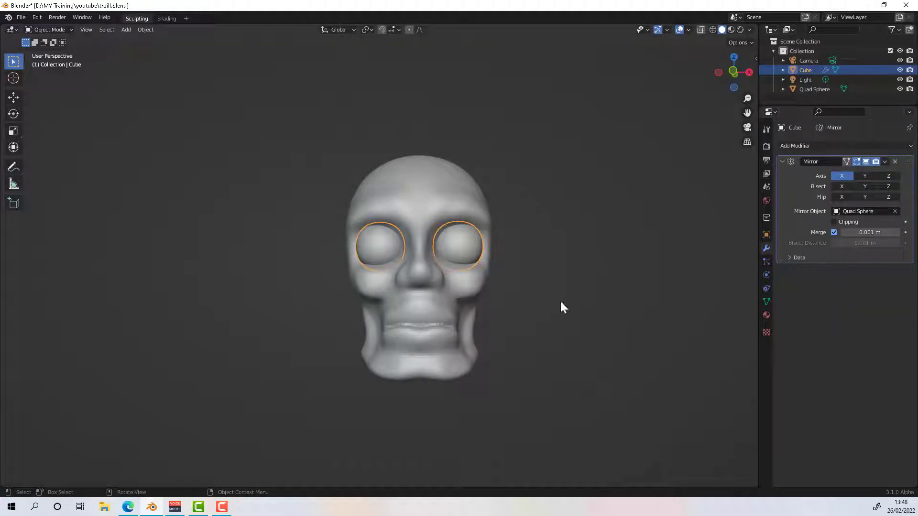
{"action": "left_click", "coordinate": [886, 162]}
{"action": "left_click", "coordinate": [856, 173]}
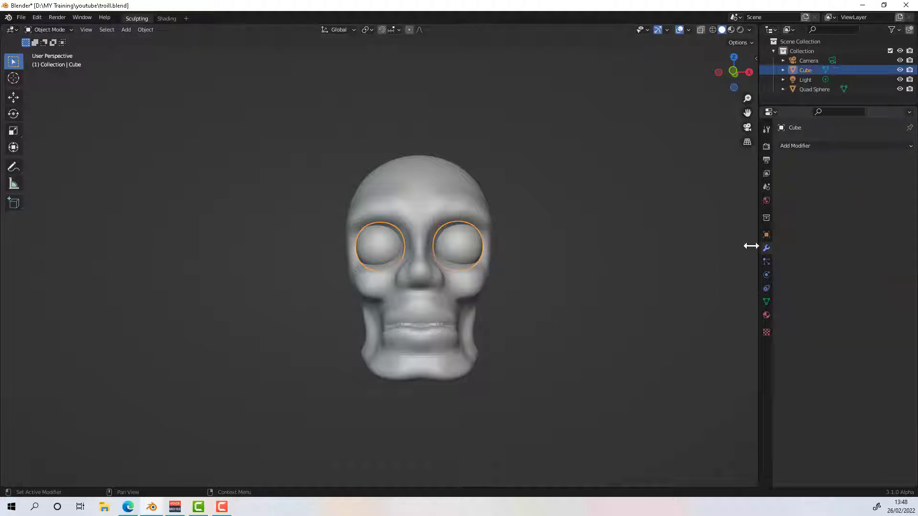
Step: Join the eyeball Cube with the Quad Sphere head into one object, keeping Quad Sphere as the active object
{"action": "scroll", "coordinate": [534, 294], "scroll_direction": "down", "scroll_amount": 2}
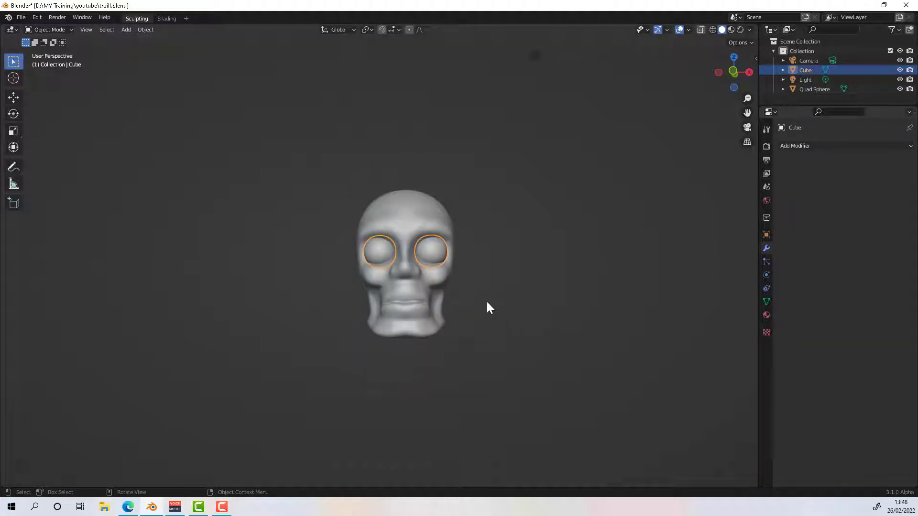
{"action": "middle_click_drag", "start_coordinate": [491, 309], "coordinate": [525, 304]}
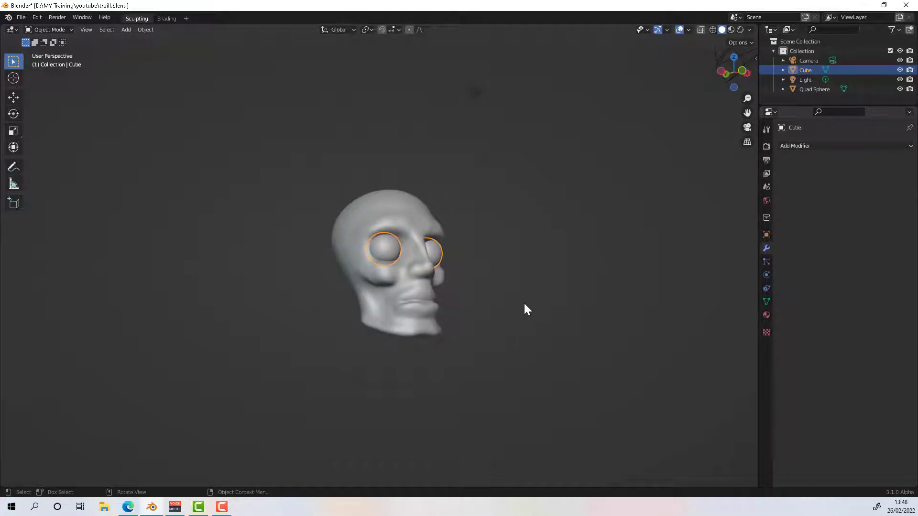
{"action": "left_click", "coordinate": [813, 89]}
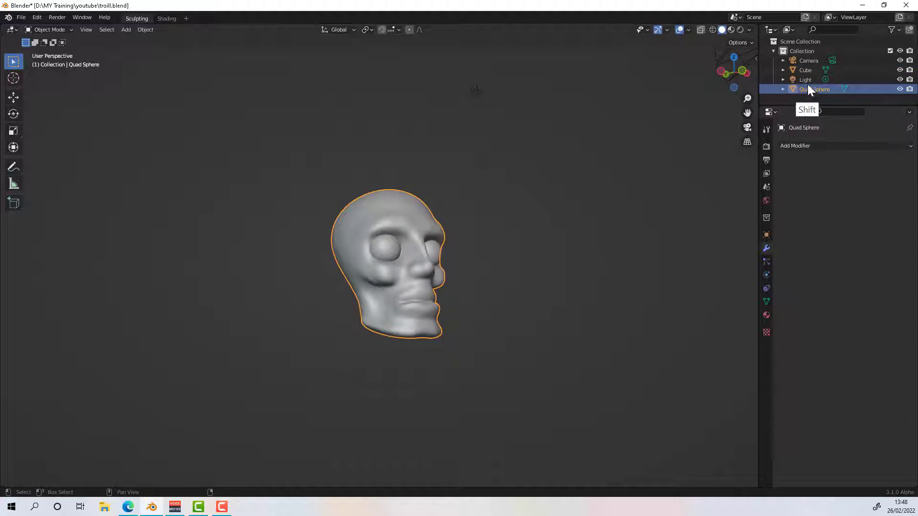
{"action": "left_click", "coordinate": [815, 69], "text": "shift"}
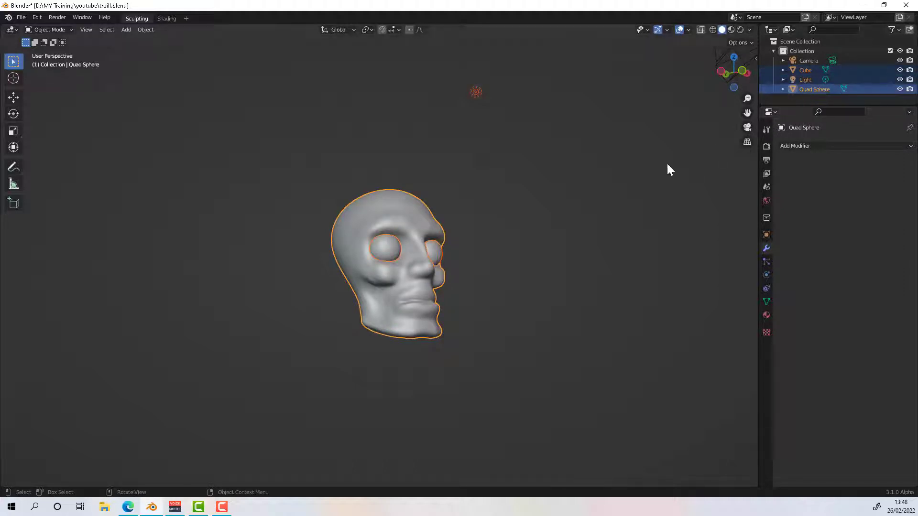
{"action": "left_click", "coordinate": [145, 29]}
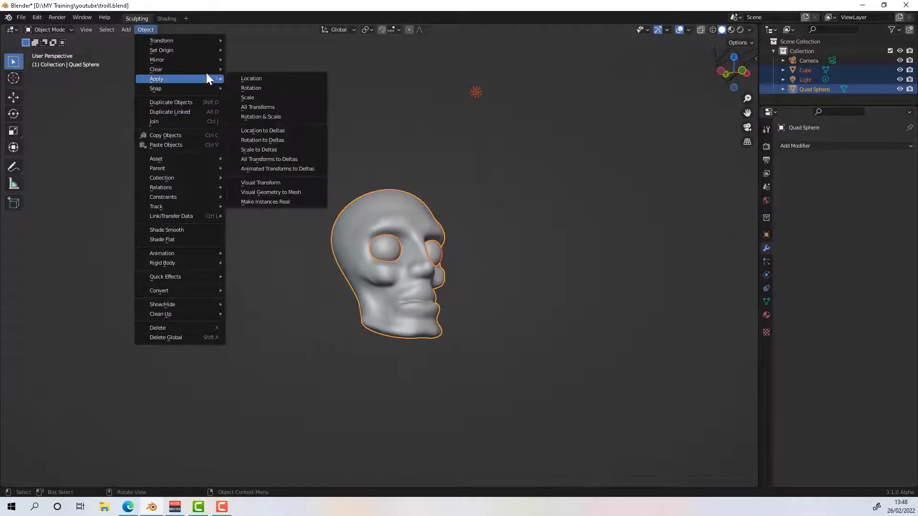
{"action": "left_click", "coordinate": [206, 121]}
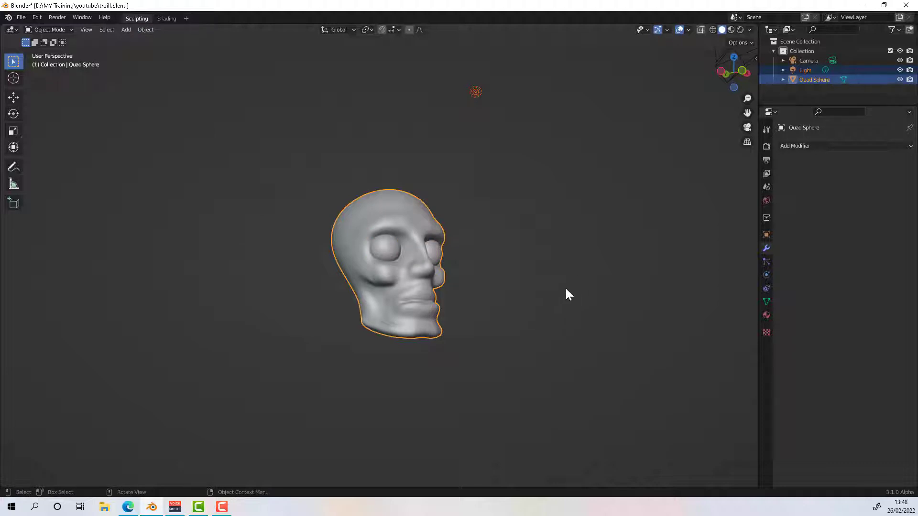
Step: Switch the joined head to Sculpt Mode and remesh it to merge the eyeballs with the face
{"action": "middle_click_drag", "start_coordinate": [566, 293], "coordinate": [681, 278], "text": "alt"}
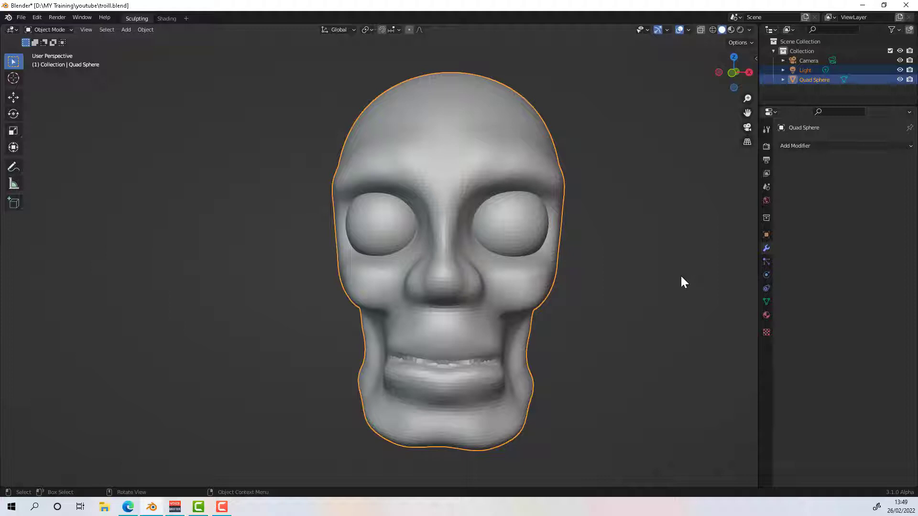
{"action": "left_click", "coordinate": [66, 29]}
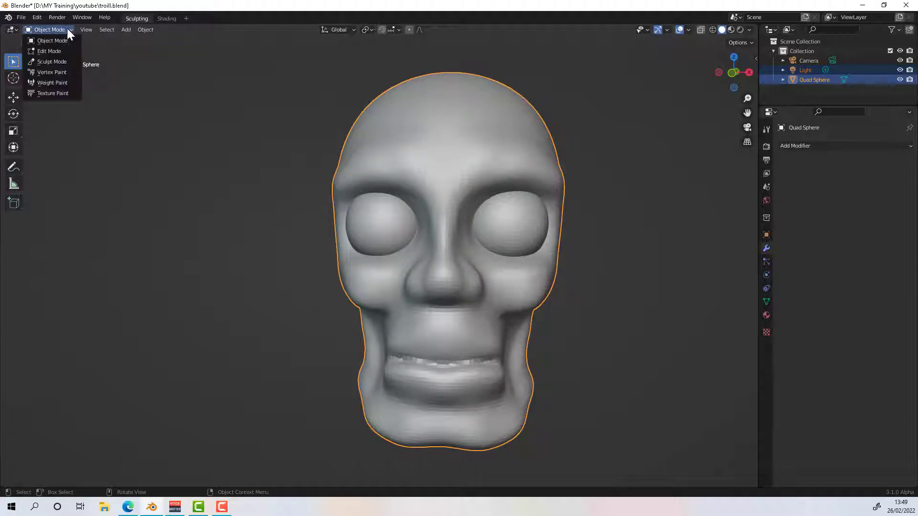
{"action": "left_click", "coordinate": [65, 61]}
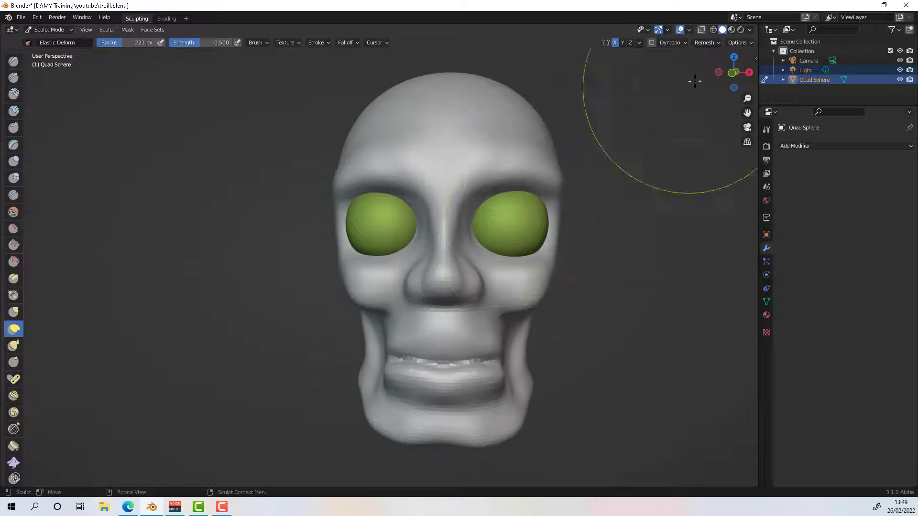
{"action": "left_click", "coordinate": [705, 42]}
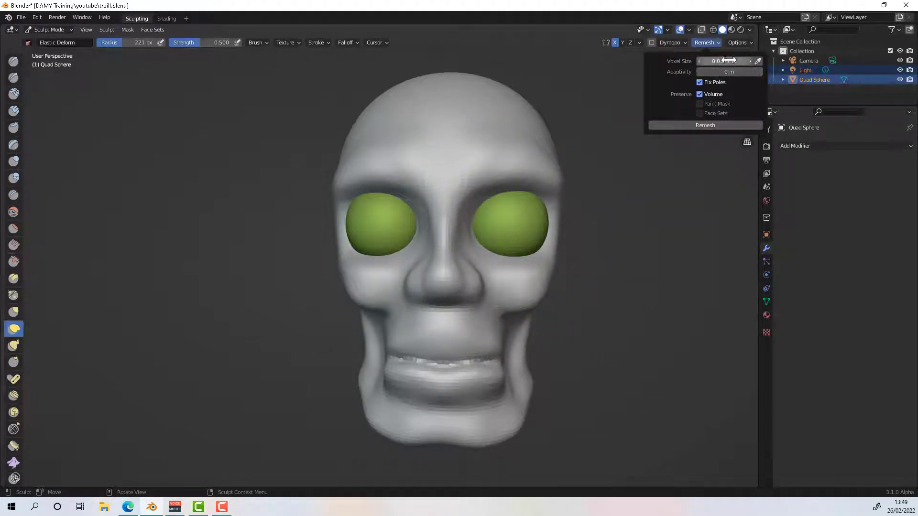
{"action": "left_click", "coordinate": [707, 124]}
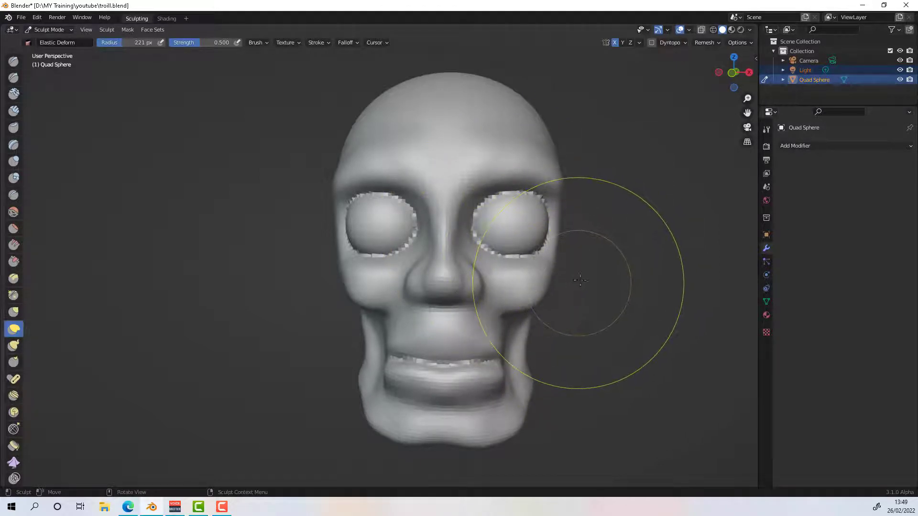
Step: Fill the jagged seam around the eyeballs using the Fill brush with a radius of 95 px
{"action": "mouse_move", "coordinate": [594, 264]}
{"action": "middle_mouse_down"}
{"action": "mouse_move", "coordinate": [553, 279]}
{"action": "mouse_move", "coordinate": [553, 292]}
{"action": "middle_mouse_up"}
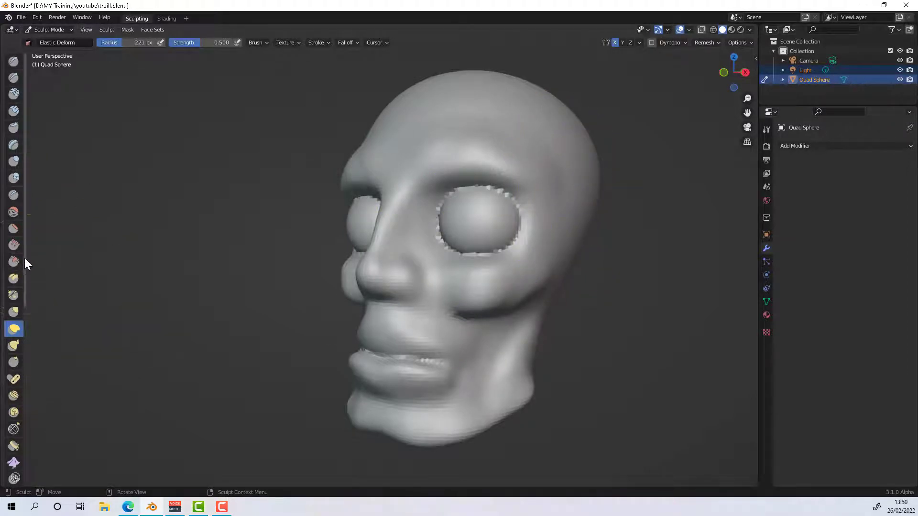
{"action": "left_click_drag", "start_coordinate": [27, 210], "coordinate": [62, 201]}
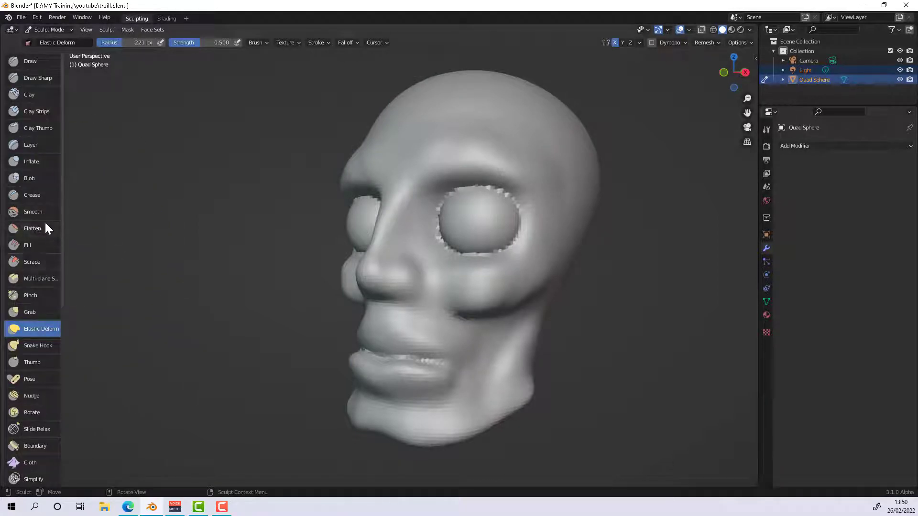
{"action": "left_click", "coordinate": [37, 244]}
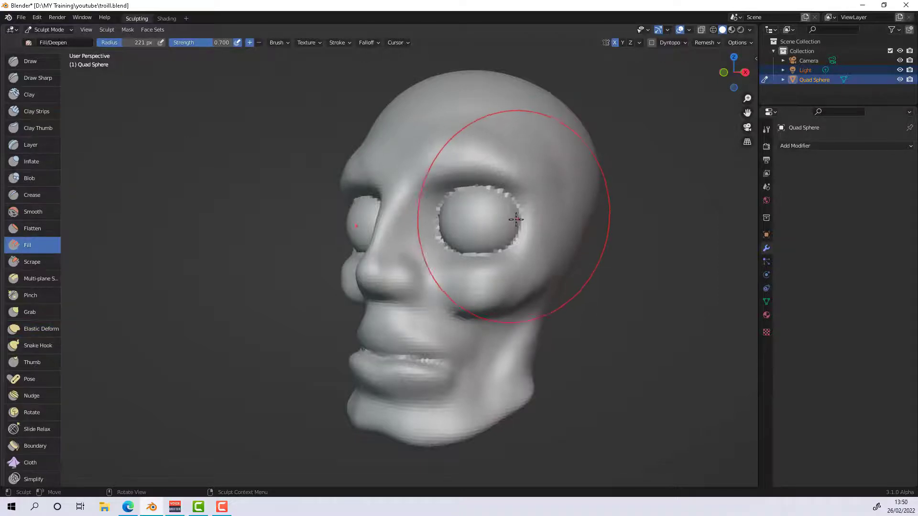
{"action": "left_click", "coordinate": [766, 130]}
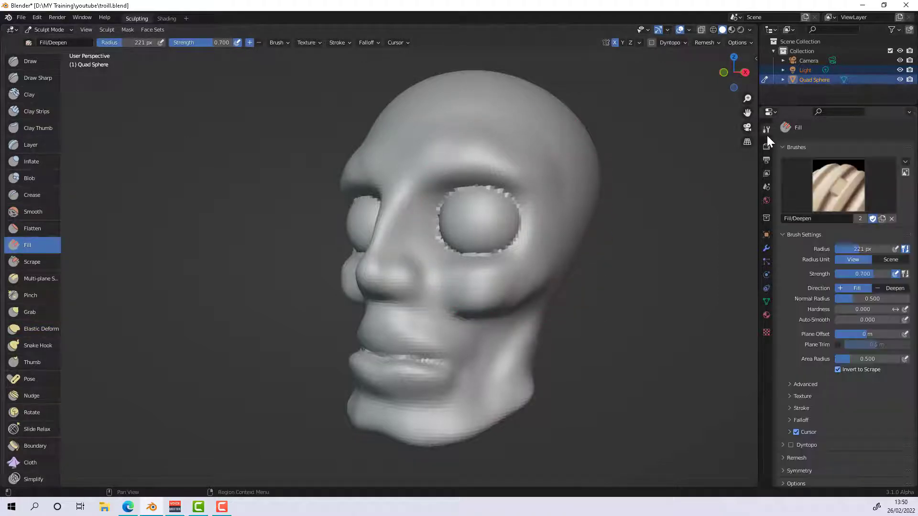
{"action": "left_click_drag", "start_coordinate": [860, 249], "coordinate": [856, 252]}
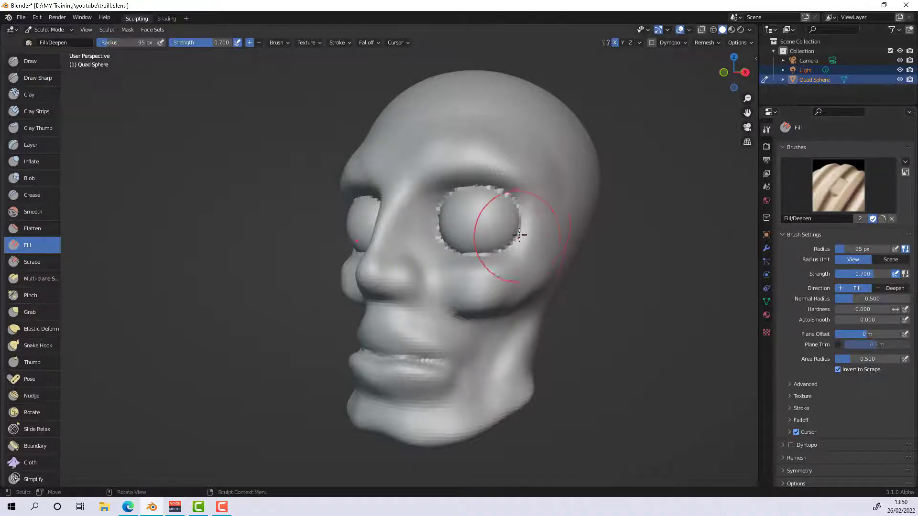
{"action": "mouse_move", "coordinate": [518, 220]}
{"action": "left_mouse_down"}
{"action": "mouse_move", "coordinate": [487, 192]}
{"action": "mouse_move", "coordinate": [460, 193]}
{"action": "mouse_move", "coordinate": [444, 198]}
{"action": "mouse_move", "coordinate": [437, 228]}
{"action": "left_mouse_up"}
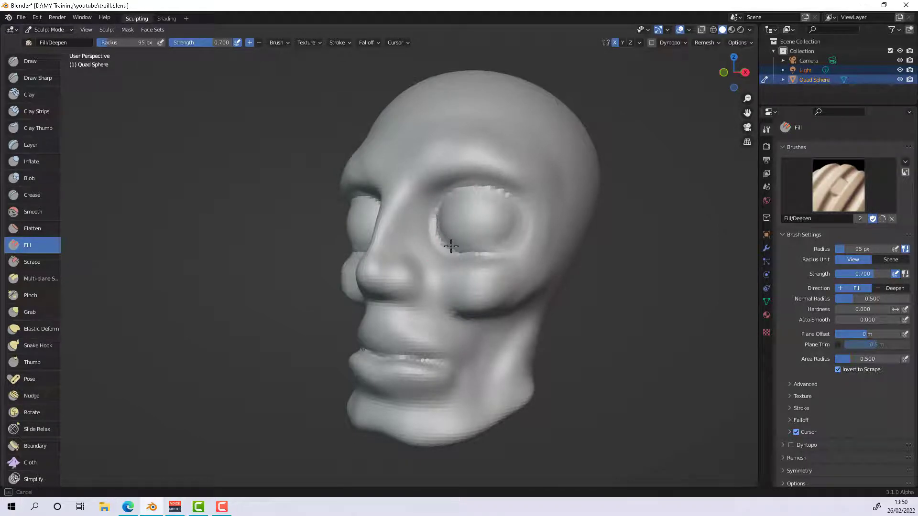
{"action": "left_click", "coordinate": [450, 246]}
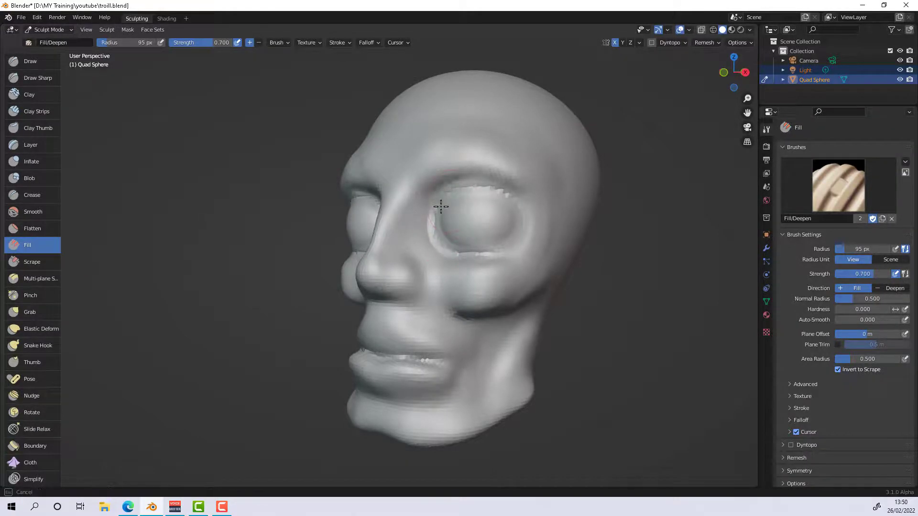
{"action": "mouse_move", "coordinate": [441, 207]}
{"action": "left_mouse_down"}
{"action": "mouse_move", "coordinate": [524, 240]}
{"action": "mouse_move", "coordinate": [447, 267]}
{"action": "mouse_move", "coordinate": [557, 301]}
{"action": "left_mouse_up"}
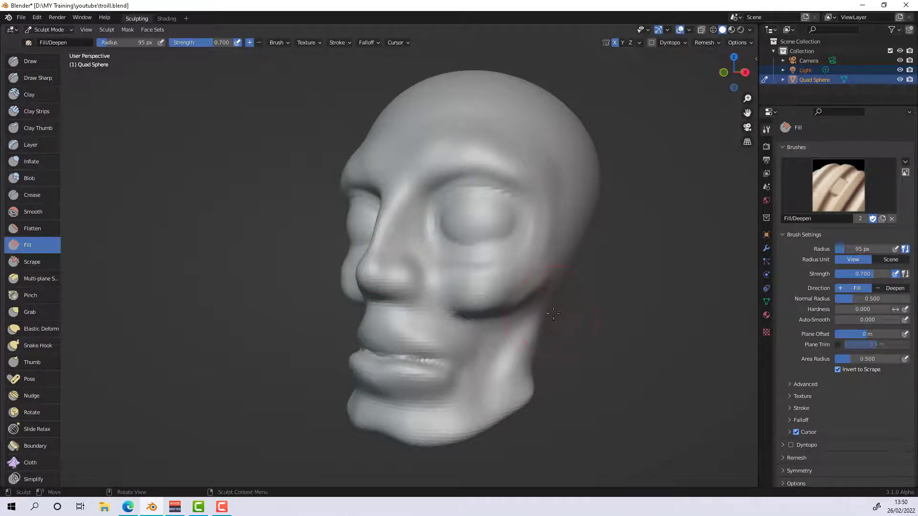
Step: Remesh the head with a finer voxel size and choose the Clay Strips brush
{"action": "mouse_move", "coordinate": [538, 340]}
{"action": "middle_mouse_down"}
{"action": "mouse_move", "coordinate": [603, 315]}
{"action": "mouse_move", "coordinate": [544, 361]}
{"action": "middle_mouse_up"}
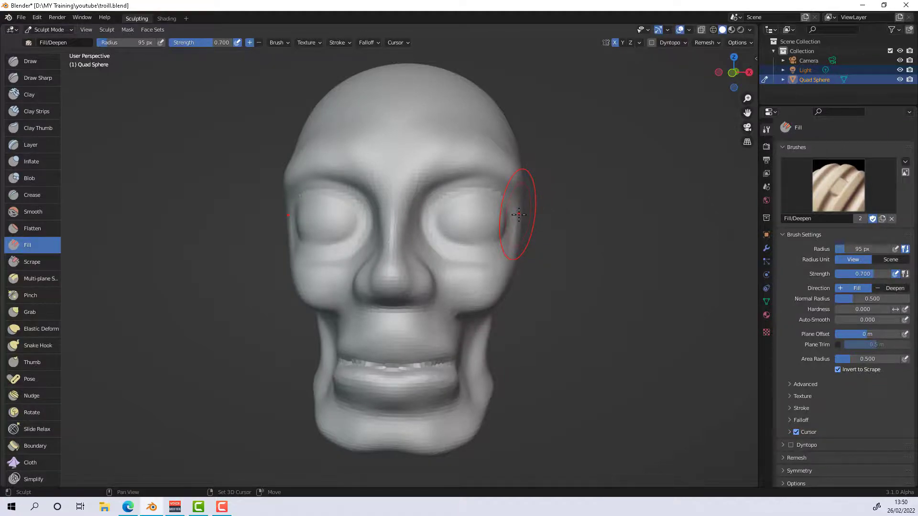
{"action": "key", "text": "r"}
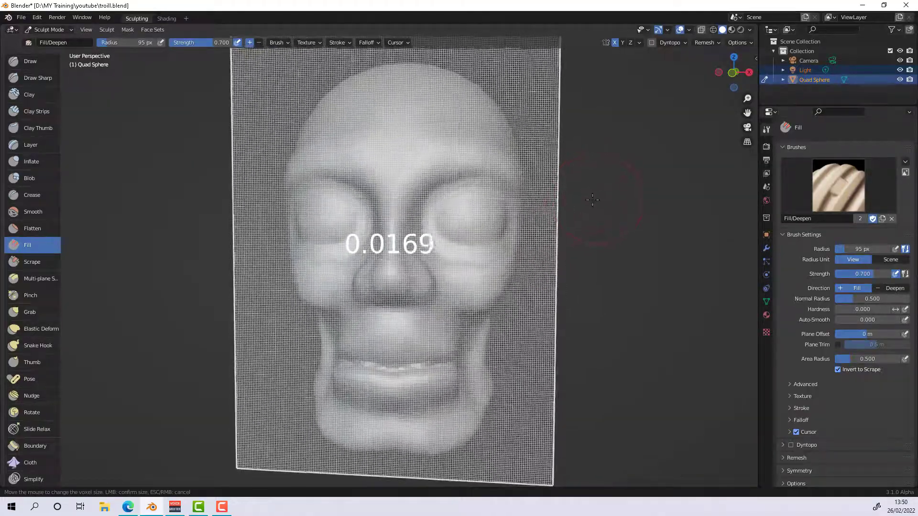
{"action": "left_click", "coordinate": [578, 206]}
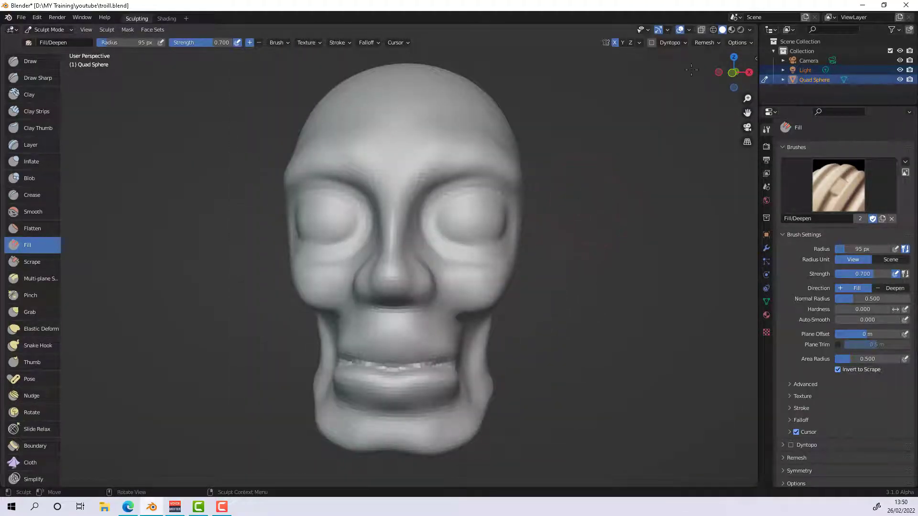
{"action": "left_click", "coordinate": [713, 42]}
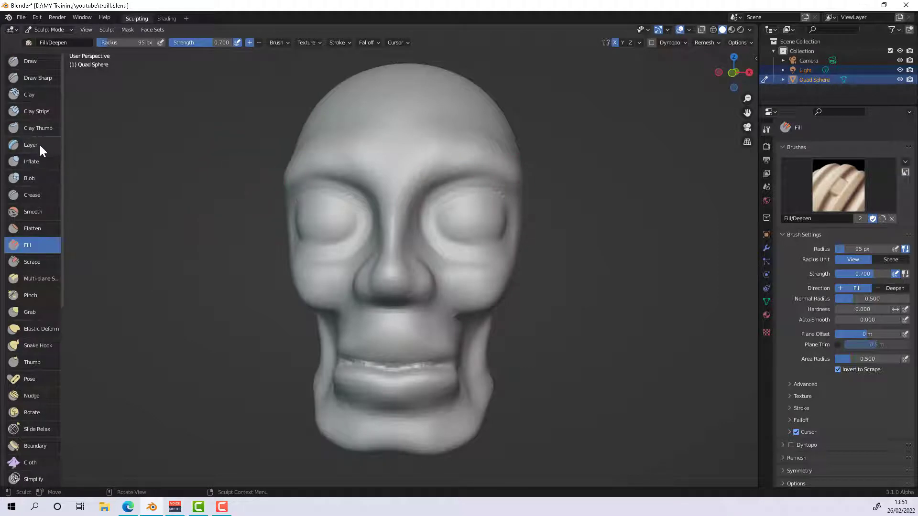
{"action": "left_click", "coordinate": [42, 111]}
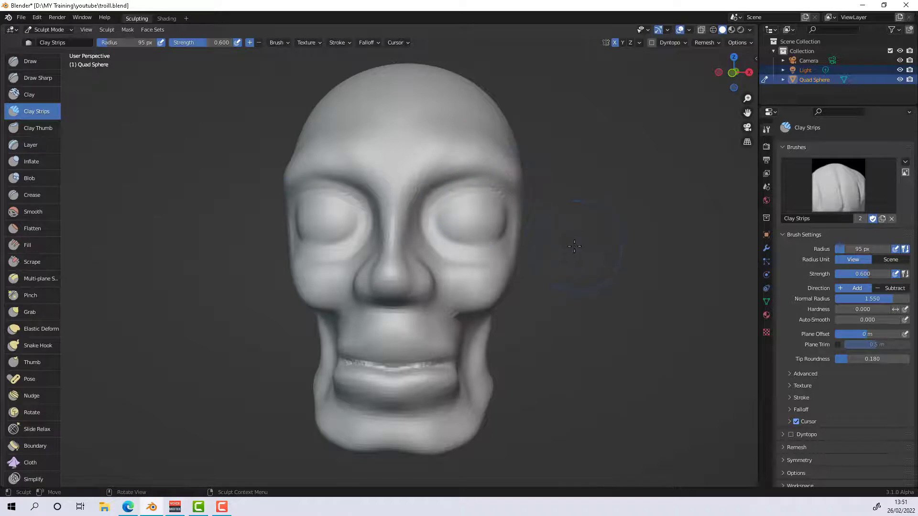
{"action": "mouse_move", "coordinate": [574, 246]}
{"action": "middle_mouse_down"}
{"action": "mouse_move", "coordinate": [502, 256]}
{"action": "mouse_move", "coordinate": [625, 156]}
{"action": "middle_mouse_up"}
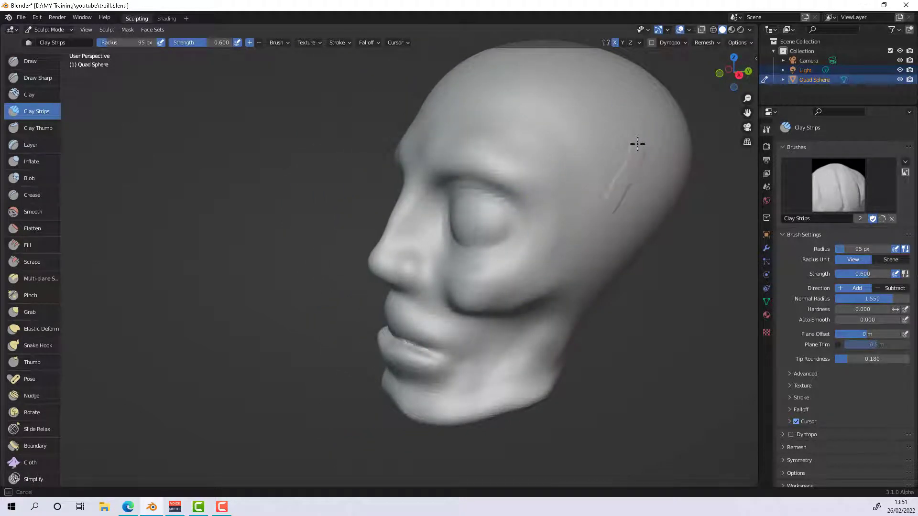
{"action": "mouse_move", "coordinate": [637, 144]}
{"action": "left_mouse_down"}
{"action": "mouse_move", "coordinate": [606, 214]}
{"action": "mouse_move", "coordinate": [634, 205]}
{"action": "mouse_move", "coordinate": [618, 234]}
{"action": "left_mouse_up"}
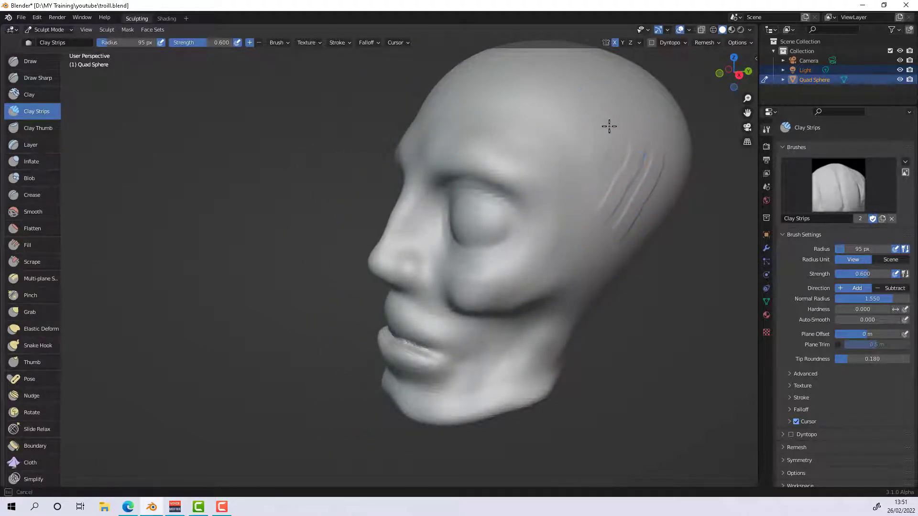
{"action": "left_click_drag", "start_coordinate": [609, 126], "coordinate": [577, 191]}
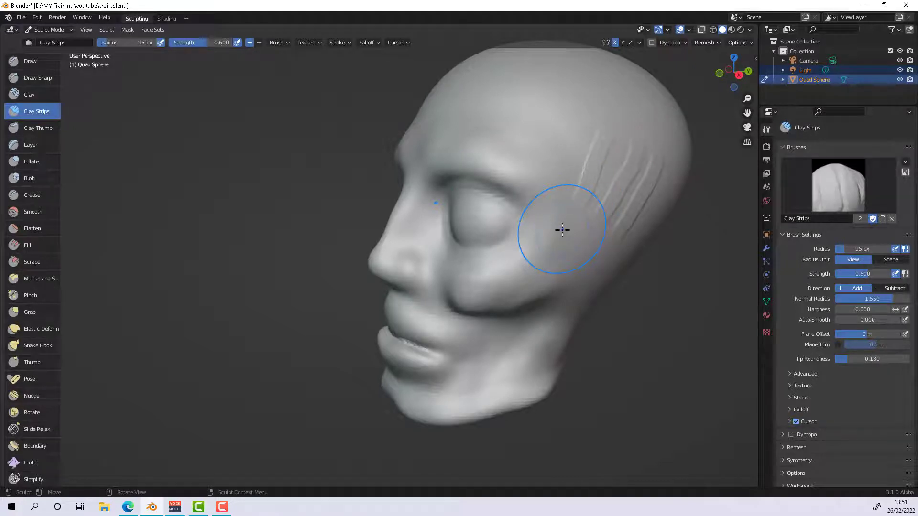
{"action": "key", "text": "ctrl+z"}
{"action": "key", "text": "ctrl+z"}
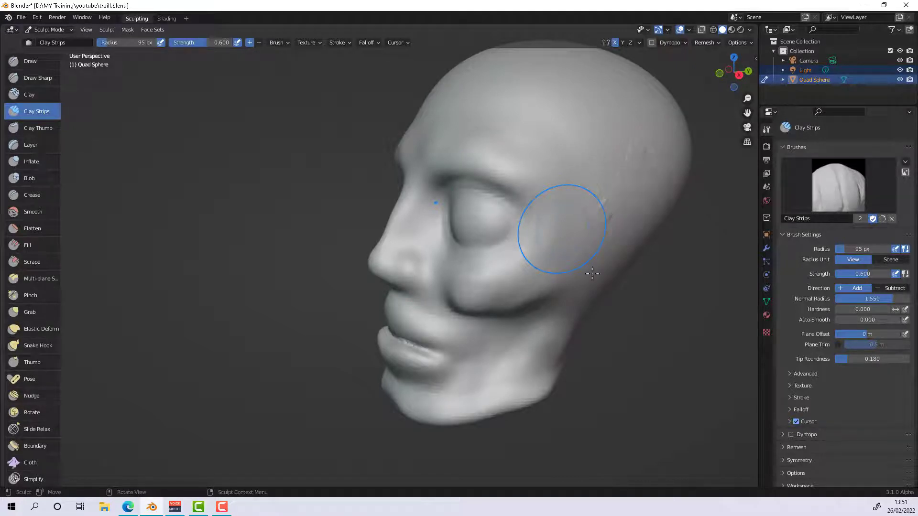
Step: Set the Clay Strips radius to 66 px and build up the upper eyelids from the inner to the outer eye corners
{"action": "middle_click_drag", "start_coordinate": [576, 295], "coordinate": [633, 284]}
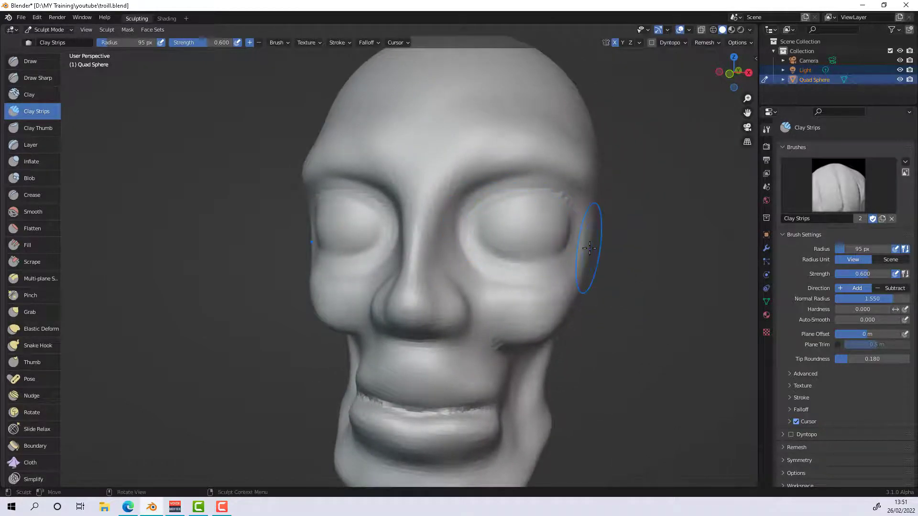
{"action": "left_click", "coordinate": [873, 249]}
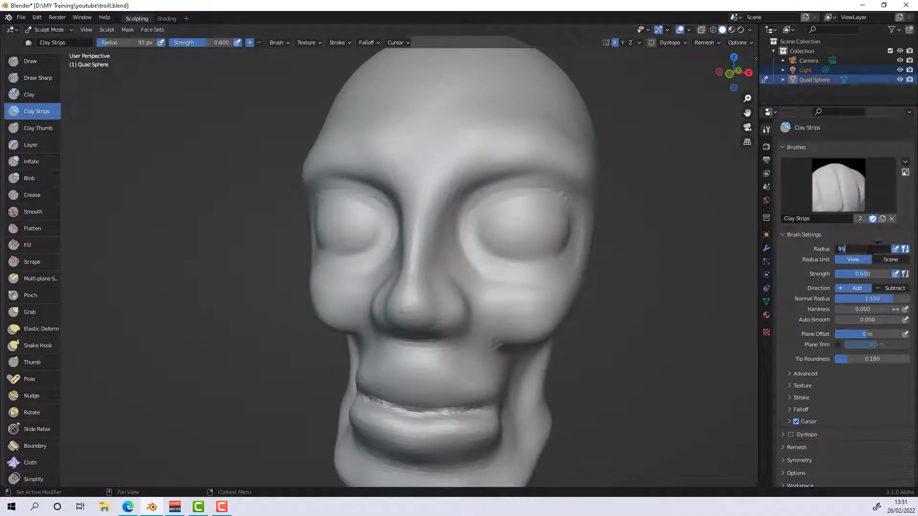
{"action": "left_click", "coordinate": [709, 302]}
{"action": "left_click_drag", "start_coordinate": [873, 249], "coordinate": [872, 249]}
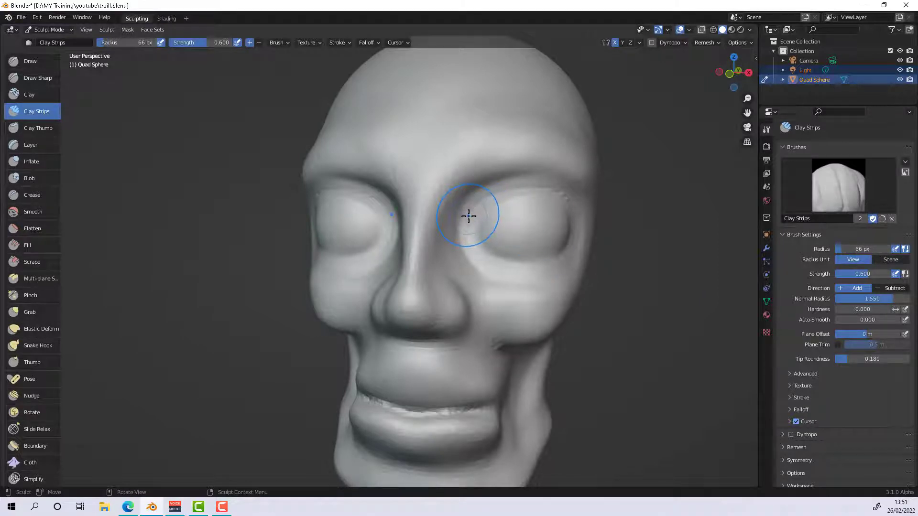
{"action": "left_click_drag", "start_coordinate": [469, 216], "coordinate": [468, 220]}
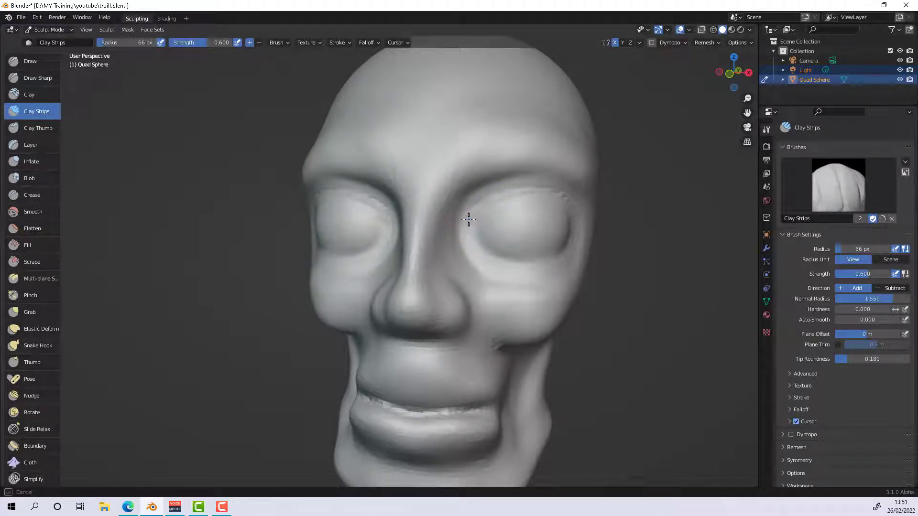
{"action": "left_click_drag", "start_coordinate": [475, 213], "coordinate": [472, 216]}
{"action": "mouse_move", "coordinate": [590, 228]}
{"action": "middle_mouse_down"}
{"action": "mouse_move", "coordinate": [596, 240]}
{"action": "mouse_move", "coordinate": [558, 238]}
{"action": "mouse_move", "coordinate": [620, 253]}
{"action": "middle_mouse_up"}
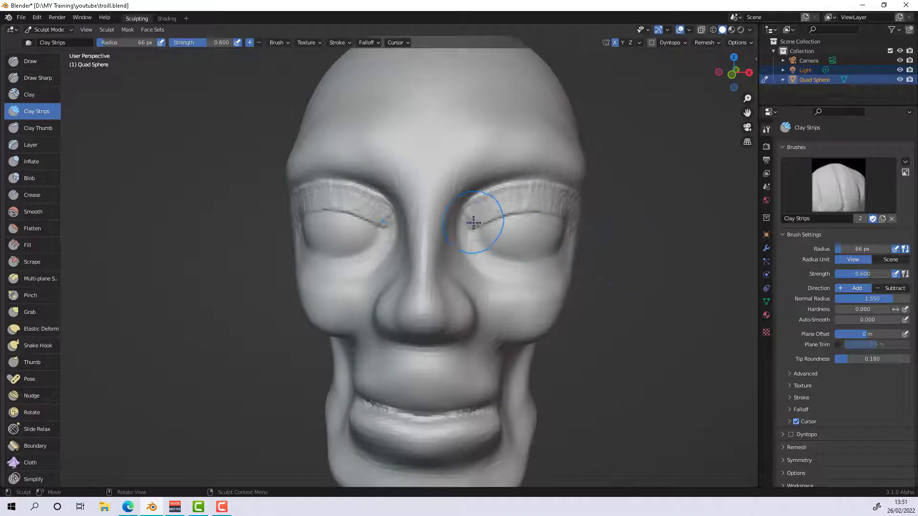
{"action": "left_click_drag", "start_coordinate": [475, 224], "coordinate": [467, 224]}
Step: Build up the lower eyelids with Clay Strips along the underside of the eyeballs, starting at the inner corners
{"action": "mouse_move", "coordinate": [466, 224]}
{"action": "middle_mouse_down"}
{"action": "mouse_move", "coordinate": [580, 219]}
{"action": "mouse_move", "coordinate": [553, 232]}
{"action": "middle_mouse_up"}
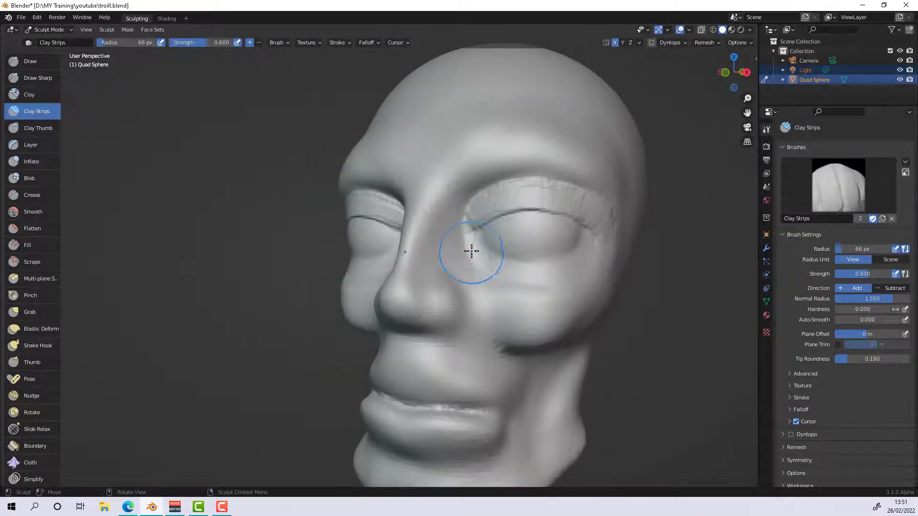
{"action": "mouse_move", "coordinate": [469, 250]}
{"action": "left_mouse_down"}
{"action": "mouse_move", "coordinate": [512, 268]}
{"action": "mouse_move", "coordinate": [590, 249]}
{"action": "mouse_move", "coordinate": [474, 254]}
{"action": "mouse_move", "coordinate": [485, 268]}
{"action": "mouse_move", "coordinate": [535, 282]}
{"action": "mouse_move", "coordinate": [588, 266]}
{"action": "mouse_move", "coordinate": [584, 253]}
{"action": "left_mouse_up"}
{"action": "left_click_drag", "start_coordinate": [472, 252], "coordinate": [473, 250]}
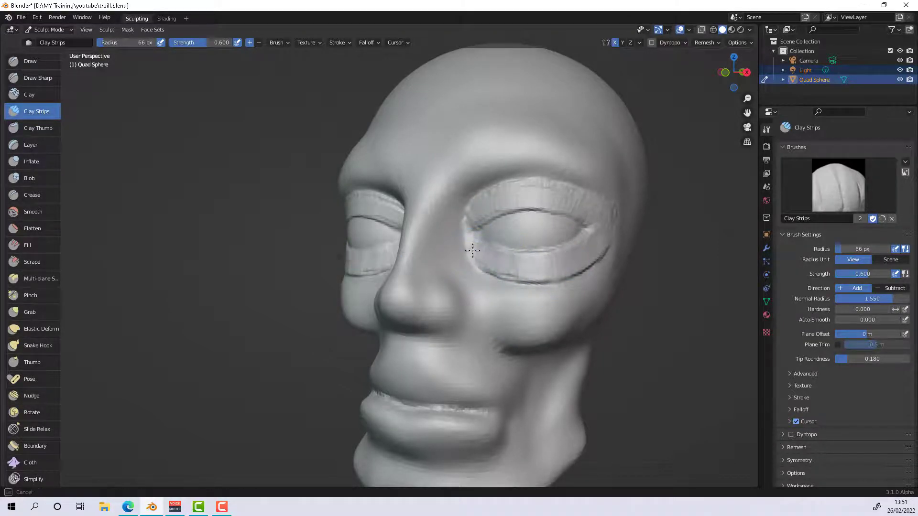
Step: Add more Clay Strips volume to the upper and lower eyelids, working from the inner corners around the eyeballs
{"action": "mouse_move", "coordinate": [473, 250]}
{"action": "middle_mouse_down"}
{"action": "mouse_move", "coordinate": [615, 266]}
{"action": "mouse_move", "coordinate": [543, 205]}
{"action": "middle_mouse_up"}
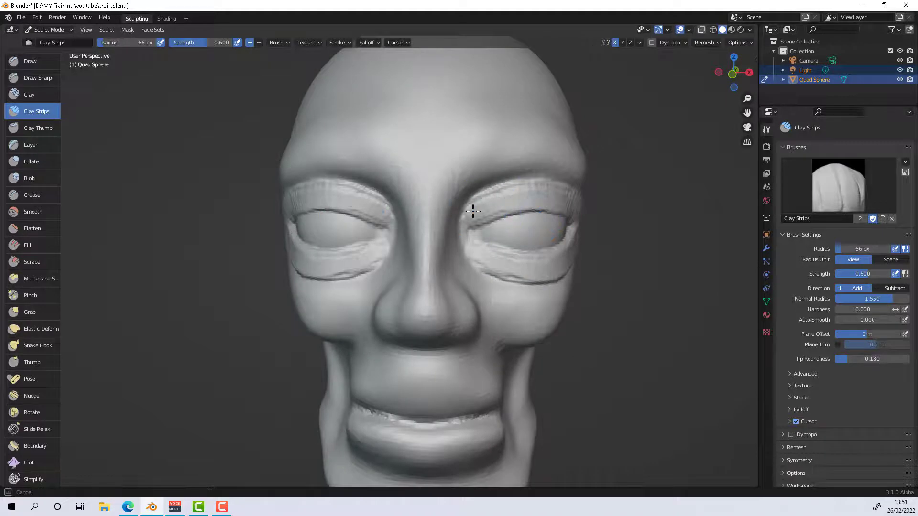
{"action": "left_click_drag", "start_coordinate": [473, 212], "coordinate": [468, 228]}
{"action": "mouse_move", "coordinate": [549, 192]}
{"action": "left_mouse_down"}
{"action": "mouse_move", "coordinate": [486, 193]}
{"action": "mouse_move", "coordinate": [468, 228]}
{"action": "left_mouse_up"}
{"action": "left_click_drag", "start_coordinate": [477, 209], "coordinate": [465, 224]}
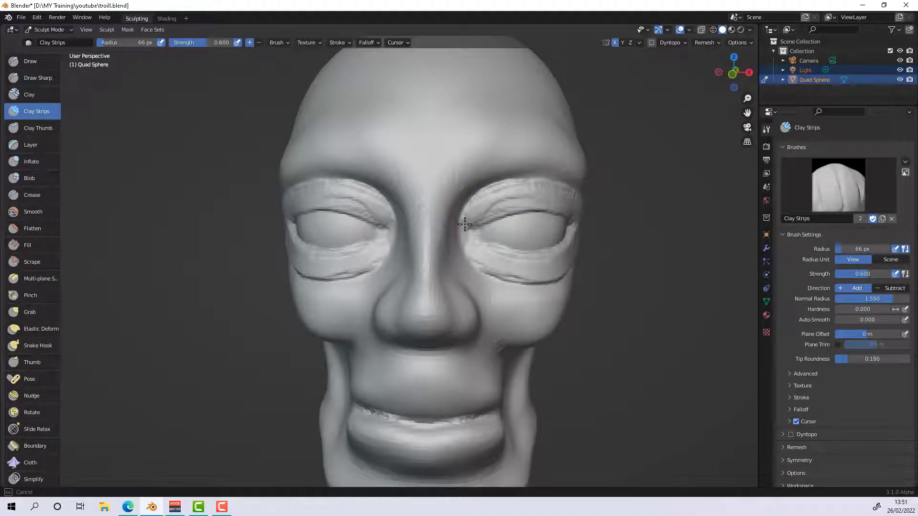
{"action": "left_click_drag", "start_coordinate": [576, 214], "coordinate": [502, 207]}
{"action": "mouse_move", "coordinate": [473, 235]}
{"action": "left_mouse_down"}
{"action": "mouse_move", "coordinate": [492, 289]}
{"action": "mouse_move", "coordinate": [476, 254]}
{"action": "left_mouse_up"}
{"action": "mouse_move", "coordinate": [578, 244]}
{"action": "left_mouse_down"}
{"action": "mouse_move", "coordinate": [543, 262]}
{"action": "mouse_move", "coordinate": [477, 248]}
{"action": "left_mouse_up"}
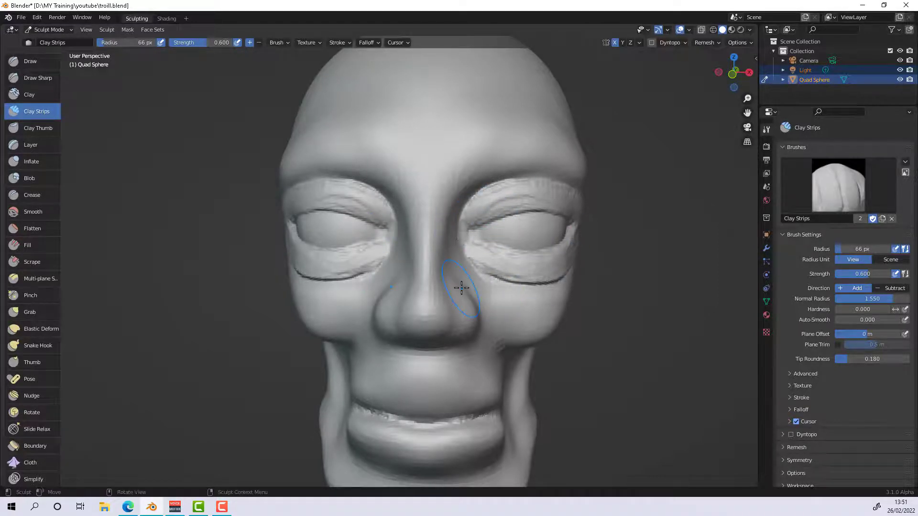
{"action": "mouse_move", "coordinate": [474, 287]}
{"action": "middle_mouse_down"}
{"action": "mouse_move", "coordinate": [598, 310]}
{"action": "mouse_move", "coordinate": [570, 320]}
{"action": "mouse_move", "coordinate": [484, 234]}
{"action": "middle_mouse_up"}
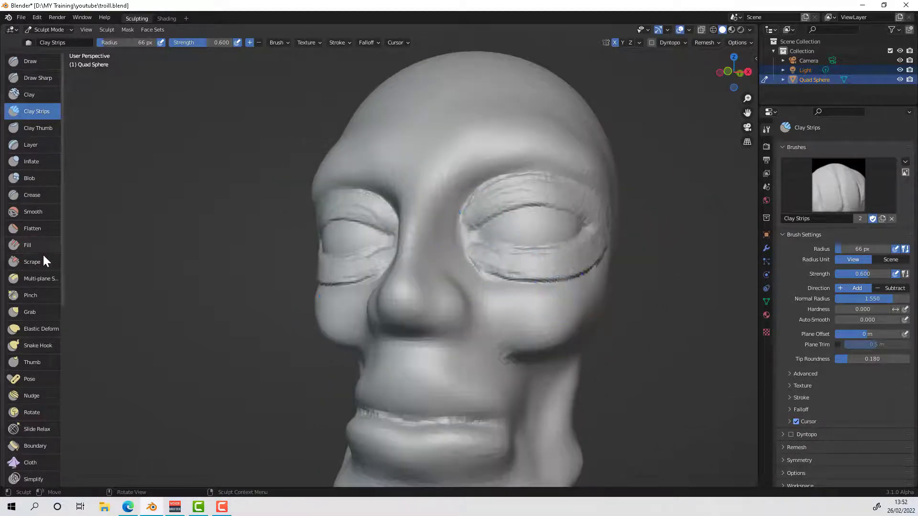
Step: Reshape the eyelids with the Grab brush, pulling the upper lid down at the inner corner and adjusting the outer corner
{"action": "key", "text": "g"}
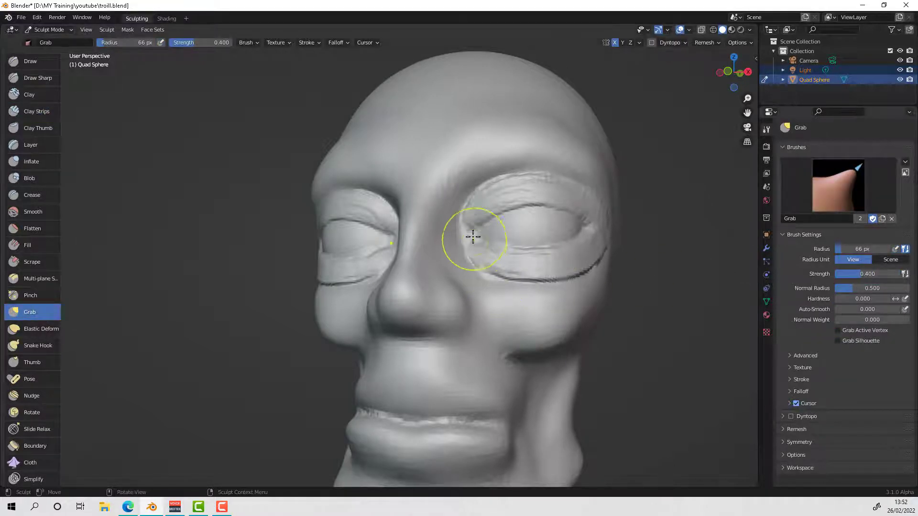
{"action": "mouse_move", "coordinate": [471, 220]}
{"action": "left_mouse_down"}
{"action": "mouse_move", "coordinate": [471, 252]}
{"action": "mouse_move", "coordinate": [466, 226]}
{"action": "left_mouse_up"}
{"action": "mouse_move", "coordinate": [485, 219]}
{"action": "middle_mouse_down"}
{"action": "mouse_move", "coordinate": [580, 311]}
{"action": "mouse_move", "coordinate": [564, 335]}
{"action": "mouse_move", "coordinate": [557, 322]}
{"action": "mouse_move", "coordinate": [580, 291]}
{"action": "mouse_move", "coordinate": [561, 288]}
{"action": "mouse_move", "coordinate": [593, 277]}
{"action": "middle_mouse_up"}
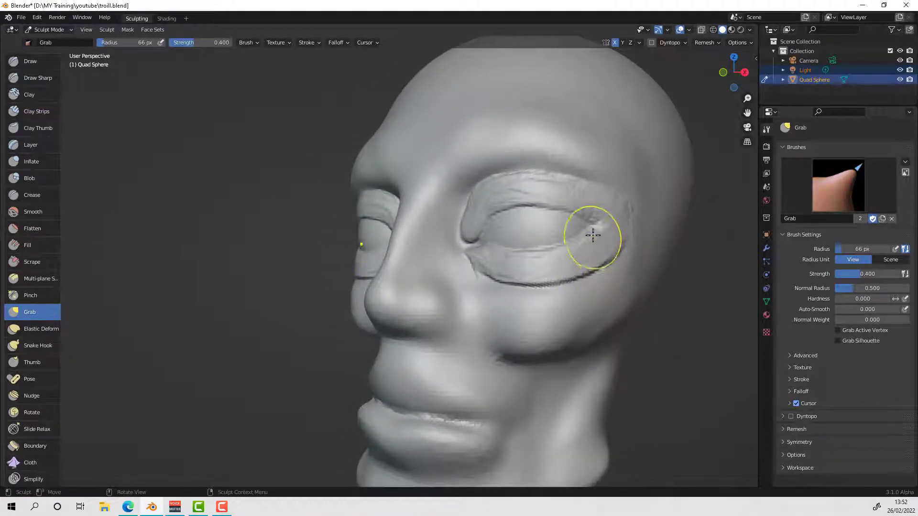
{"action": "left_click_drag", "start_coordinate": [590, 234], "coordinate": [560, 256]}
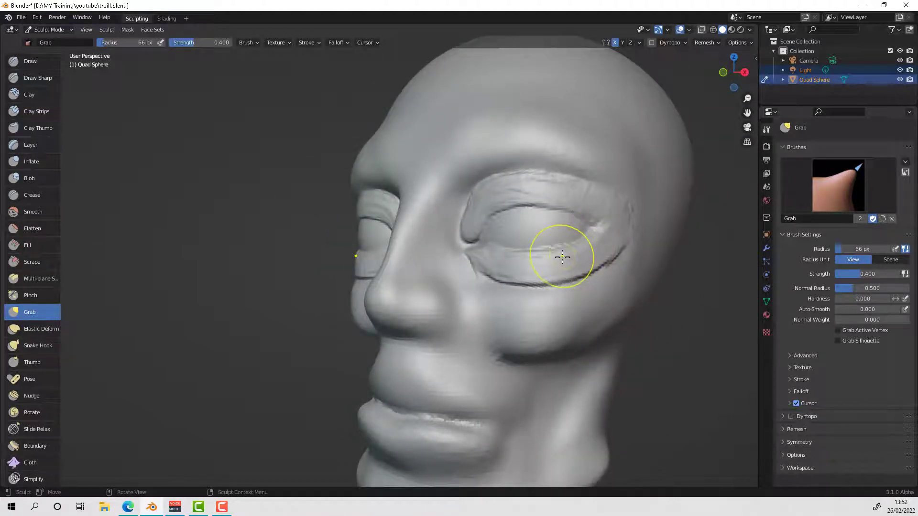
{"action": "mouse_move", "coordinate": [550, 263]}
{"action": "middle_mouse_down"}
{"action": "mouse_move", "coordinate": [587, 274]}
{"action": "mouse_move", "coordinate": [582, 262]}
{"action": "middle_mouse_up"}
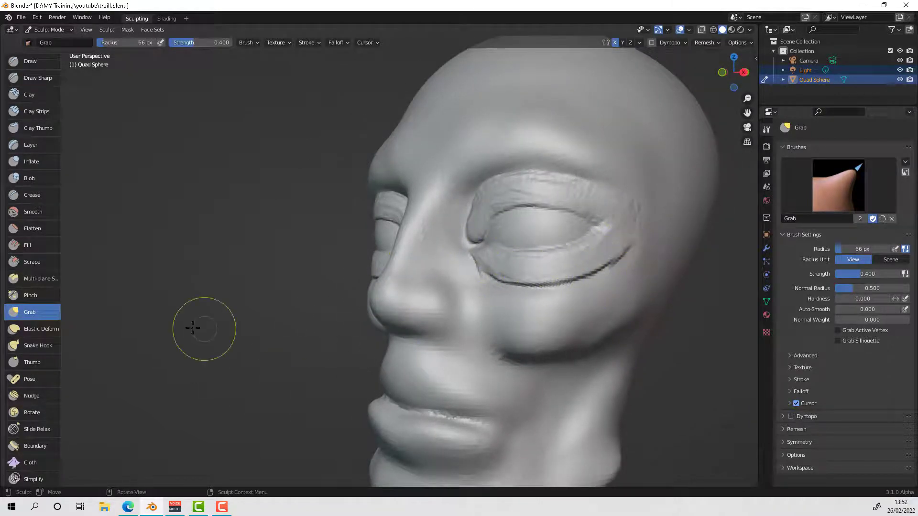
Step: Blend the outer edges of the lower and upper eyelids into the cheek and brow using the Fill brush
{"action": "left_click", "coordinate": [40, 246]}
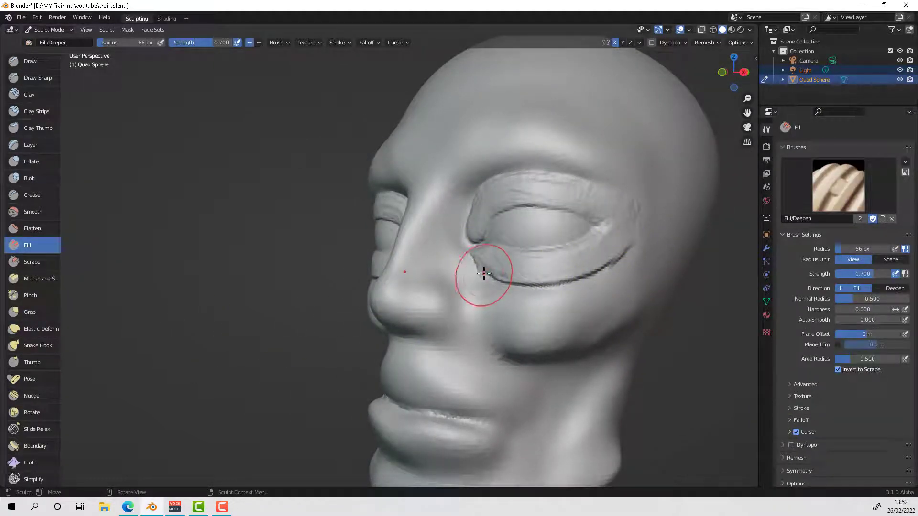
{"action": "left_click_drag", "start_coordinate": [483, 272], "coordinate": [485, 274]}
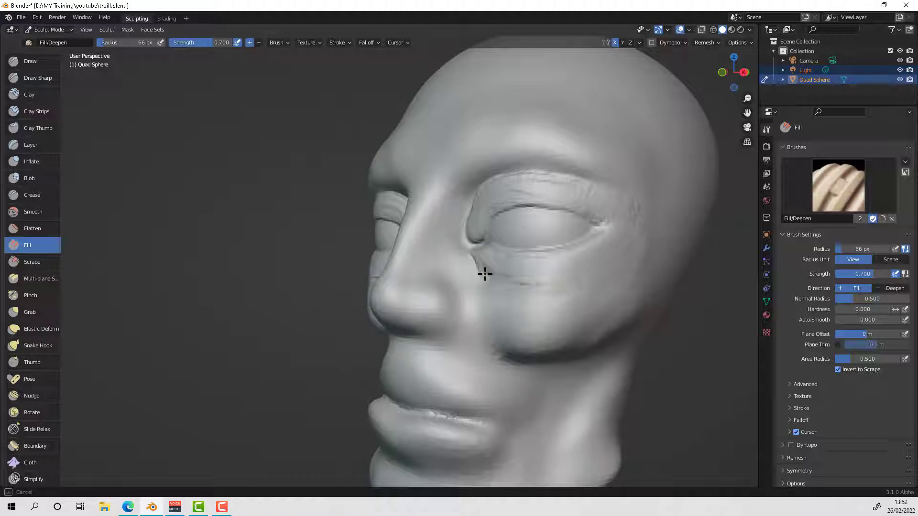
{"action": "left_click_drag", "start_coordinate": [485, 274], "coordinate": [497, 278]}
{"action": "middle_click_drag", "start_coordinate": [531, 253], "coordinate": [567, 267]}
{"action": "mouse_move", "coordinate": [467, 206]}
{"action": "left_mouse_down"}
{"action": "mouse_move", "coordinate": [459, 211]}
{"action": "mouse_move", "coordinate": [483, 179]}
{"action": "mouse_move", "coordinate": [461, 194]}
{"action": "mouse_move", "coordinate": [530, 167]}
{"action": "mouse_move", "coordinate": [506, 173]}
{"action": "mouse_move", "coordinate": [550, 171]}
{"action": "mouse_move", "coordinate": [453, 218]}
{"action": "mouse_move", "coordinate": [467, 245]}
{"action": "left_mouse_up"}
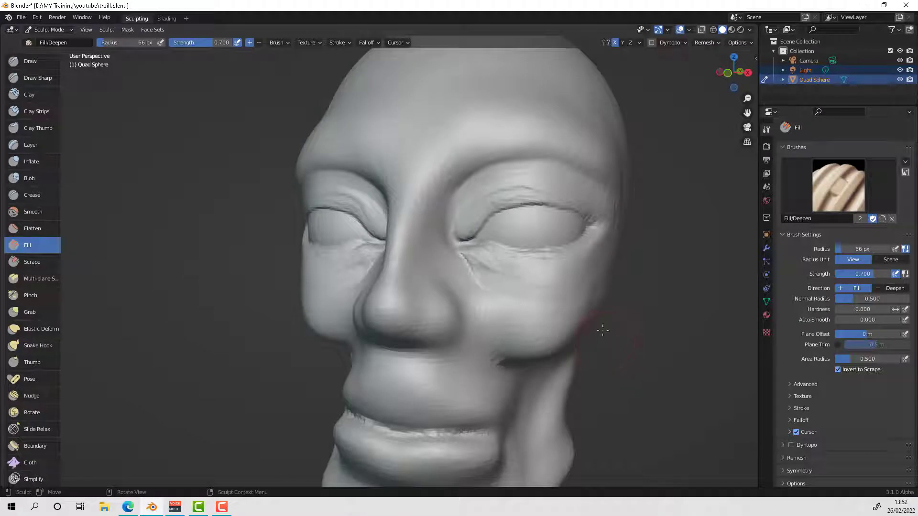
{"action": "mouse_move", "coordinate": [541, 213]}
{"action": "left_mouse_down"}
{"action": "mouse_move", "coordinate": [510, 184]}
{"action": "mouse_move", "coordinate": [580, 210]}
{"action": "left_mouse_up"}
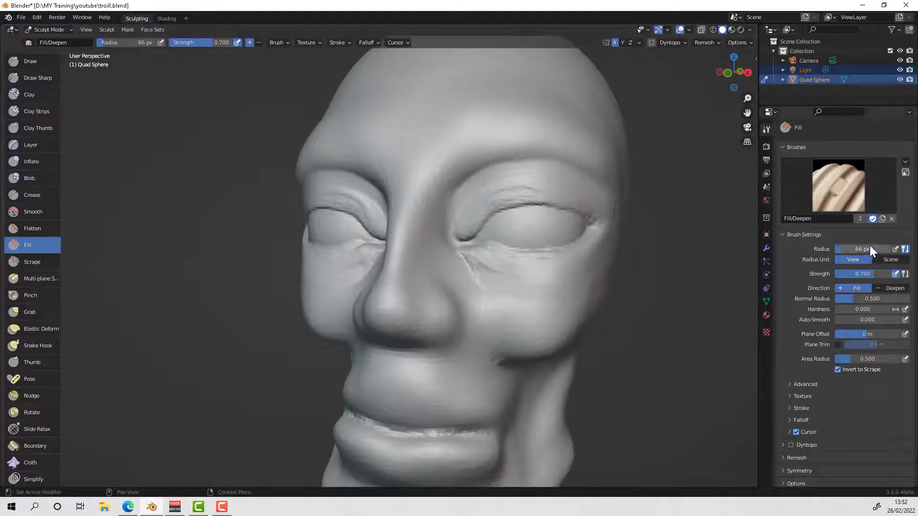
Step: Reduce the brush radius to 45 px and smooth the rough surfaces of the upper and lower eyelids
{"action": "scroll", "coordinate": [874, 249], "scroll_direction": "down", "scroll_amount": 20, "text": "ctrl"}
{"action": "left_click_drag", "start_coordinate": [874, 249], "coordinate": [876, 249]}
{"action": "mouse_move", "coordinate": [506, 190]}
{"action": "left_mouse_down", "text": "shift"}
{"action": "mouse_move", "coordinate": [533, 189]}
{"action": "mouse_move", "coordinate": [592, 241]}
{"action": "left_mouse_up", "text": "shift"}
{"action": "mouse_move", "coordinate": [484, 261]}
{"action": "left_mouse_down", "text": "shift"}
{"action": "mouse_move", "coordinate": [473, 268]}
{"action": "mouse_move", "coordinate": [481, 289]}
{"action": "mouse_move", "coordinate": [480, 267]}
{"action": "mouse_move", "coordinate": [588, 258]}
{"action": "left_mouse_up", "text": "shift"}
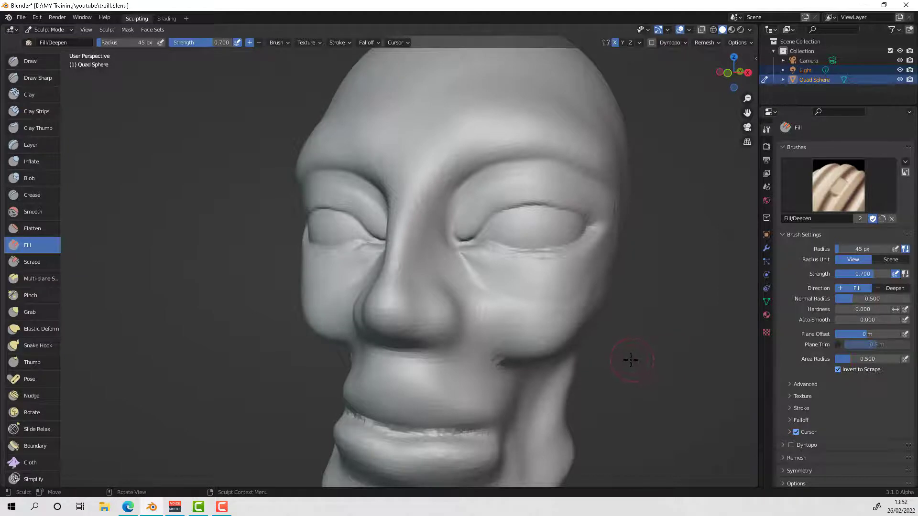
{"action": "mouse_move", "coordinate": [621, 355]}
{"action": "middle_mouse_down"}
{"action": "mouse_move", "coordinate": [625, 364]}
{"action": "mouse_move", "coordinate": [649, 353]}
{"action": "mouse_move", "coordinate": [631, 380]}
{"action": "mouse_move", "coordinate": [637, 366]}
{"action": "mouse_move", "coordinate": [605, 369]}
{"action": "middle_mouse_up"}
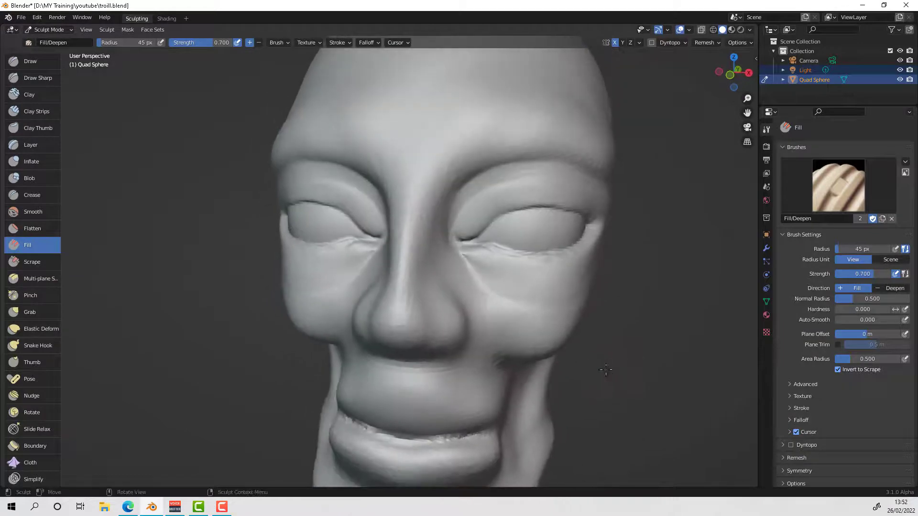
Step: Sharpen the rims of the lower and upper eyelids with the Pinch brush from the inner to the outer corners
{"action": "left_click", "coordinate": [41, 297]}
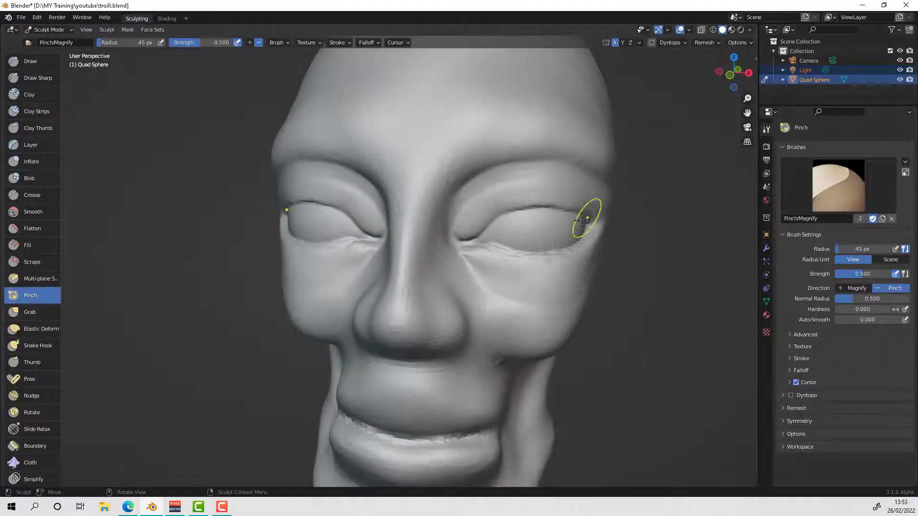
{"action": "left_click_drag", "start_coordinate": [486, 251], "coordinate": [485, 250]}
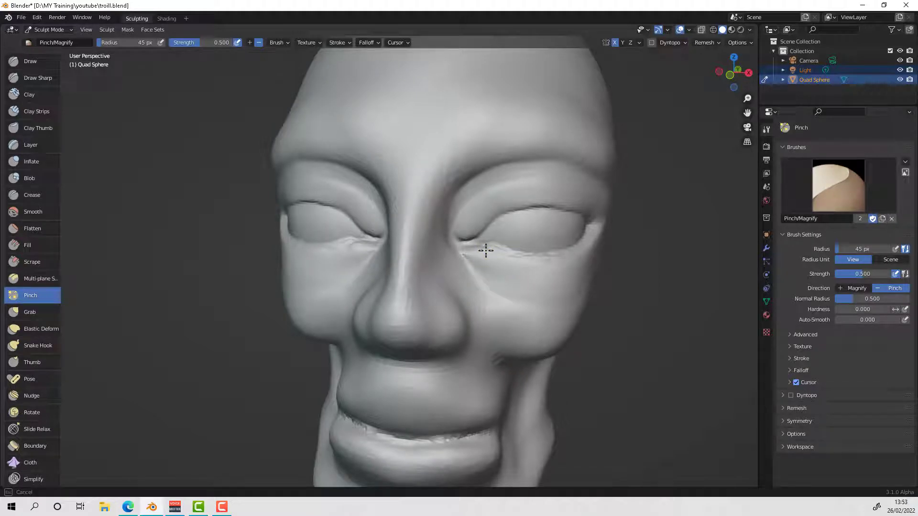
{"action": "mouse_move", "coordinate": [486, 251]}
{"action": "left_mouse_down"}
{"action": "mouse_move", "coordinate": [508, 240]}
{"action": "mouse_move", "coordinate": [478, 221]}
{"action": "mouse_move", "coordinate": [476, 228]}
{"action": "left_mouse_up"}
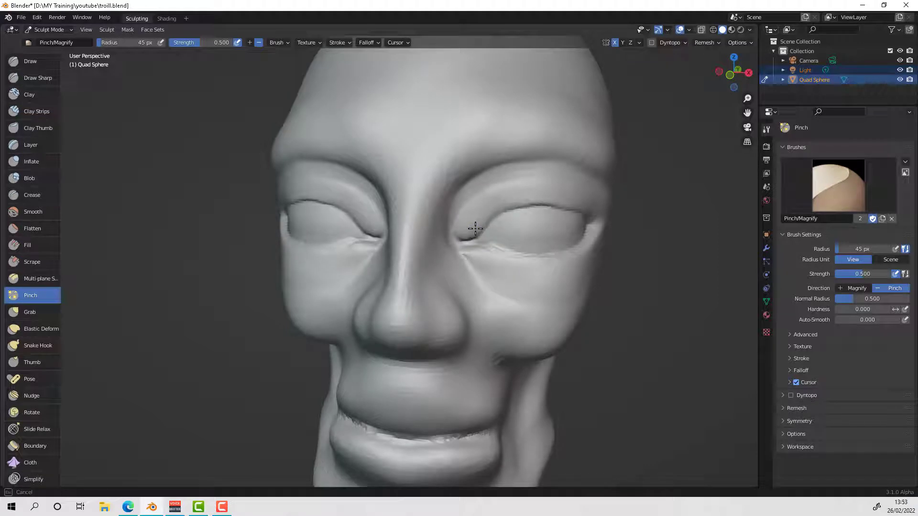
{"action": "left_click_drag", "start_coordinate": [475, 228], "coordinate": [590, 215]}
{"action": "middle_click_drag", "start_coordinate": [590, 216], "coordinate": [618, 255]}
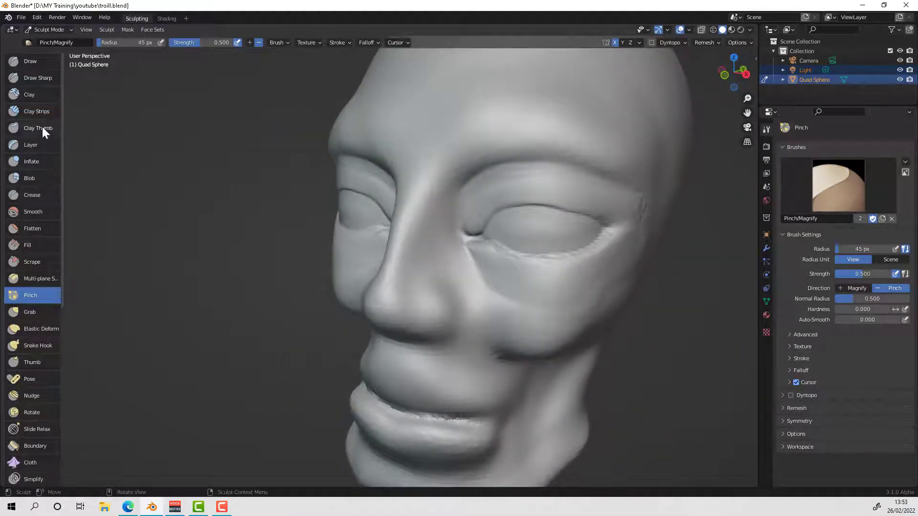
Step: Build up thicker lid rims above and below the eyeballs with the Clay Strips brush at 45 px
{"action": "left_click", "coordinate": [44, 111]}
{"action": "mouse_move", "coordinate": [481, 215]}
{"action": "left_mouse_down"}
{"action": "mouse_move", "coordinate": [512, 206]}
{"action": "mouse_move", "coordinate": [477, 224]}
{"action": "mouse_move", "coordinate": [492, 210]}
{"action": "mouse_move", "coordinate": [479, 224]}
{"action": "mouse_move", "coordinate": [567, 206]}
{"action": "mouse_move", "coordinate": [474, 224]}
{"action": "left_mouse_up"}
{"action": "mouse_move", "coordinate": [475, 223]}
{"action": "middle_mouse_down"}
{"action": "mouse_move", "coordinate": [507, 239]}
{"action": "mouse_move", "coordinate": [482, 260]}
{"action": "middle_mouse_up"}
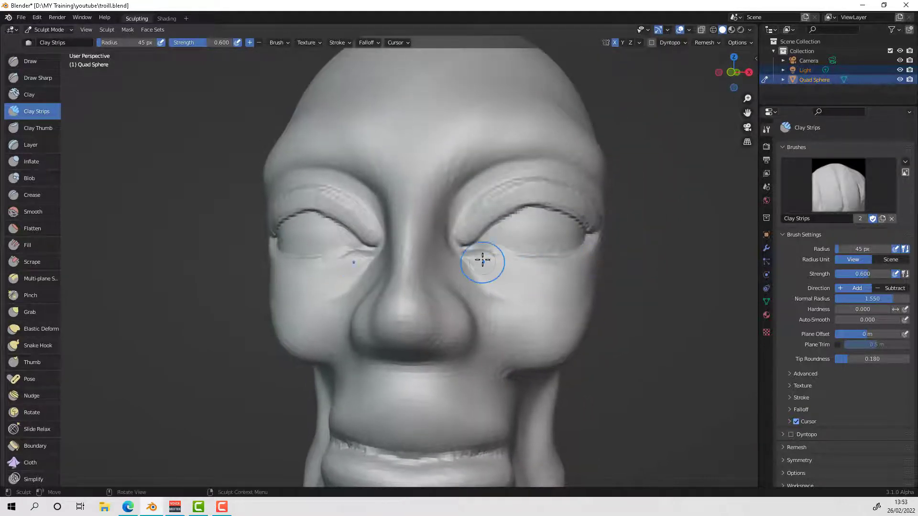
{"action": "mouse_move", "coordinate": [483, 260]}
{"action": "left_mouse_down"}
{"action": "mouse_move", "coordinate": [562, 276]}
{"action": "mouse_move", "coordinate": [578, 268]}
{"action": "mouse_move", "coordinate": [506, 269]}
{"action": "mouse_move", "coordinate": [529, 263]}
{"action": "left_mouse_up"}
{"action": "mouse_move", "coordinate": [481, 260]}
{"action": "middle_mouse_down"}
{"action": "mouse_move", "coordinate": [574, 280]}
{"action": "mouse_move", "coordinate": [550, 297]}
{"action": "mouse_move", "coordinate": [578, 264]}
{"action": "middle_mouse_up"}
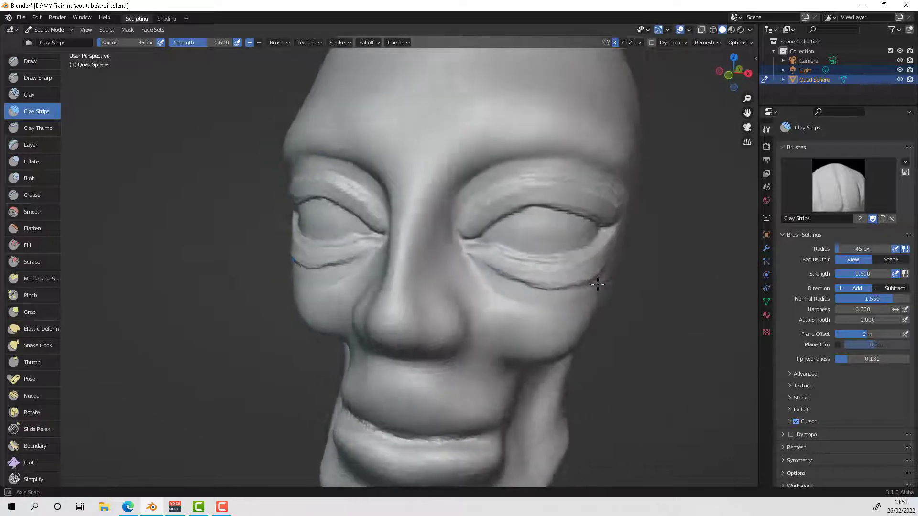
{"action": "mouse_move", "coordinate": [550, 258]}
{"action": "middle_mouse_down"}
{"action": "mouse_move", "coordinate": [569, 250]}
{"action": "mouse_move", "coordinate": [594, 270]}
{"action": "middle_mouse_up"}
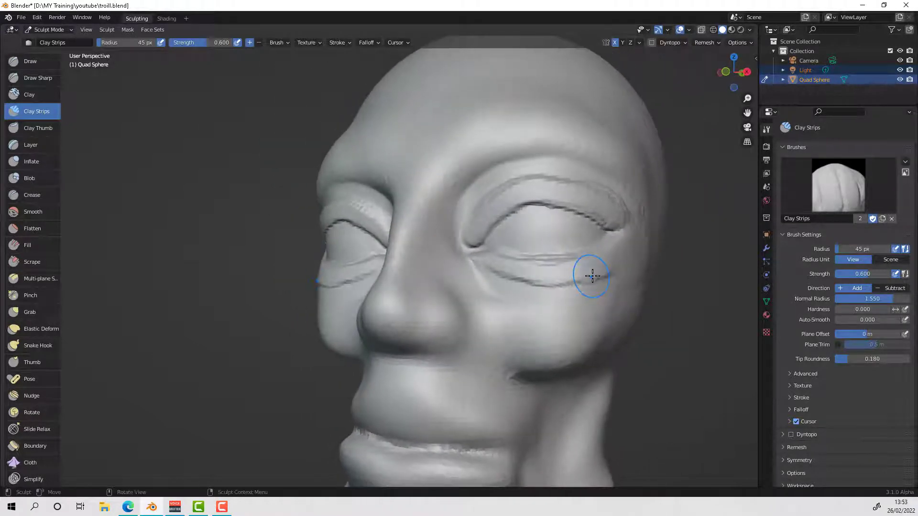
Step: Fill the creases at the outer edges of the new lower and upper lid strips with the Fill brush
{"action": "left_click", "coordinate": [38, 245]}
{"action": "left_click_drag", "start_coordinate": [491, 277], "coordinate": [500, 277]}
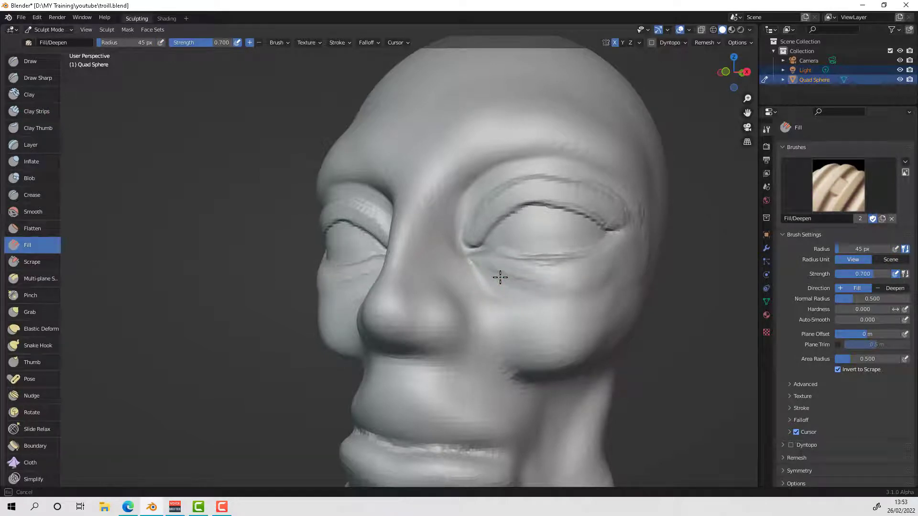
{"action": "left_click_drag", "start_coordinate": [500, 277], "coordinate": [505, 176]}
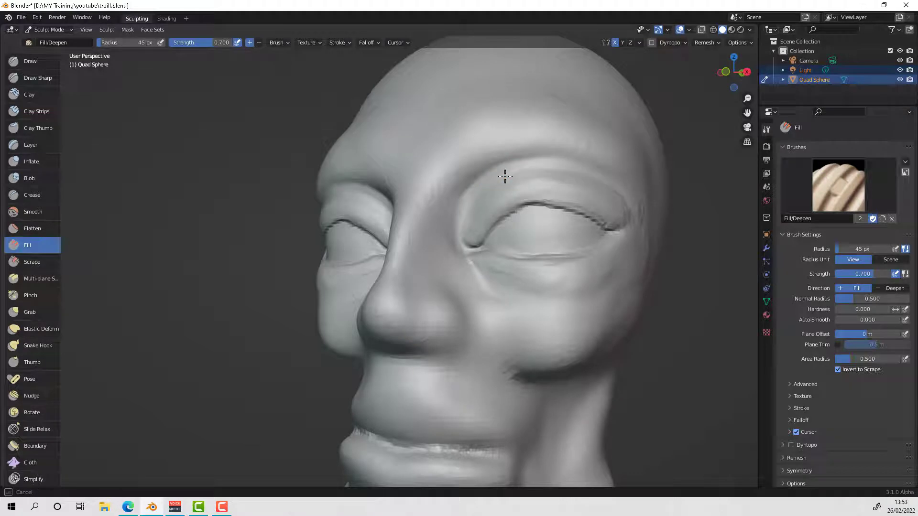
{"action": "mouse_move", "coordinate": [470, 207]}
{"action": "middle_mouse_down"}
{"action": "mouse_move", "coordinate": [574, 258]}
{"action": "mouse_move", "coordinate": [471, 254]}
{"action": "mouse_move", "coordinate": [475, 262]}
{"action": "mouse_move", "coordinate": [518, 229]}
{"action": "mouse_move", "coordinate": [617, 220]}
{"action": "mouse_move", "coordinate": [594, 215]}
{"action": "mouse_move", "coordinate": [582, 255]}
{"action": "middle_mouse_up"}
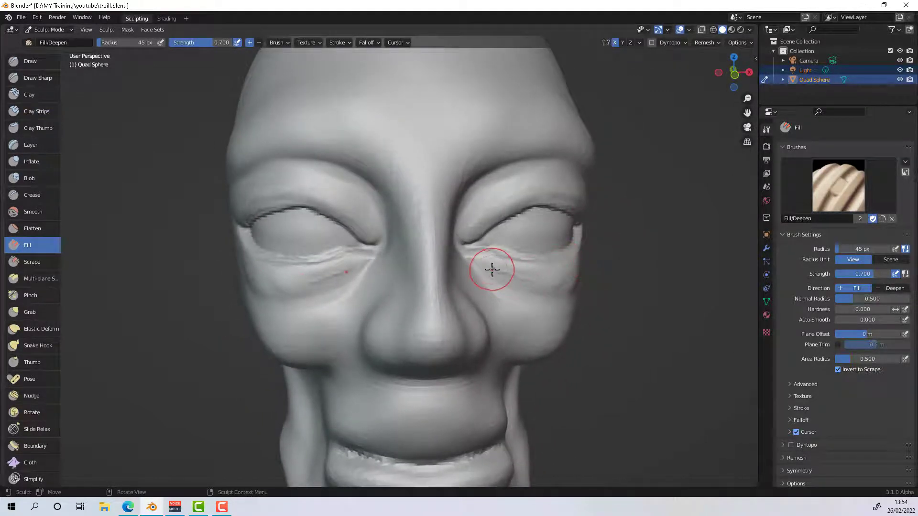
Step: Even out the remaining hollows beneath the lower eyelids, from the inner corners to the outer cheeks, with the Fill brush
{"action": "mouse_move", "coordinate": [491, 266]}
{"action": "left_mouse_down"}
{"action": "mouse_move", "coordinate": [527, 281]}
{"action": "mouse_move", "coordinate": [497, 275]}
{"action": "left_mouse_up"}
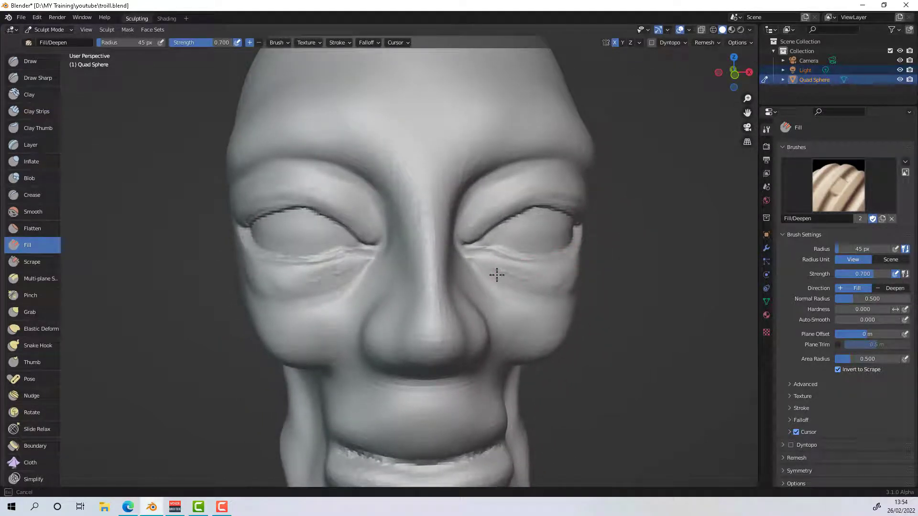
{"action": "mouse_move", "coordinate": [496, 275]}
{"action": "middle_mouse_down"}
{"action": "mouse_move", "coordinate": [489, 303]}
{"action": "mouse_move", "coordinate": [492, 283]}
{"action": "mouse_move", "coordinate": [545, 291]}
{"action": "middle_mouse_up"}
{"action": "mouse_move", "coordinate": [629, 262]}
{"action": "left_mouse_down"}
{"action": "mouse_move", "coordinate": [637, 263]}
{"action": "mouse_move", "coordinate": [600, 288]}
{"action": "left_mouse_up"}
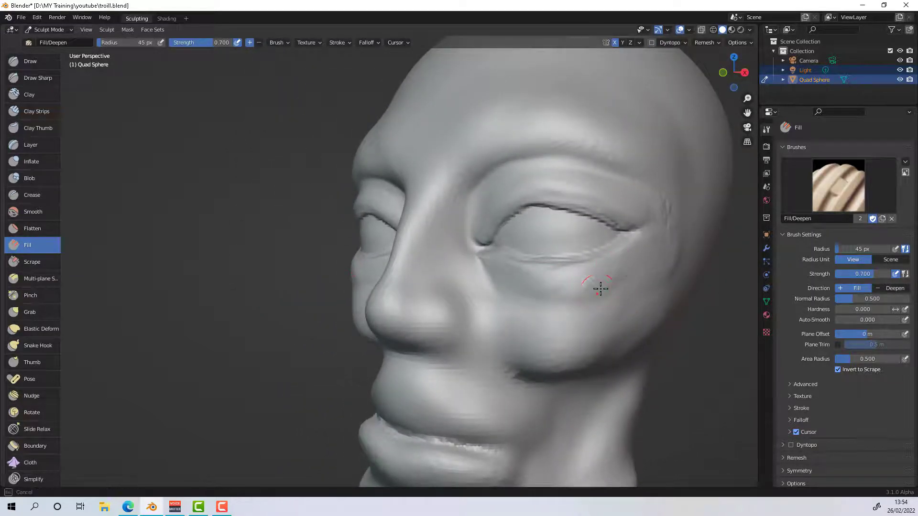
{"action": "mouse_move", "coordinate": [655, 238]}
{"action": "middle_mouse_down"}
{"action": "mouse_move", "coordinate": [615, 287]}
{"action": "mouse_move", "coordinate": [645, 268]}
{"action": "mouse_move", "coordinate": [683, 272]}
{"action": "mouse_move", "coordinate": [671, 276]}
{"action": "middle_mouse_up"}
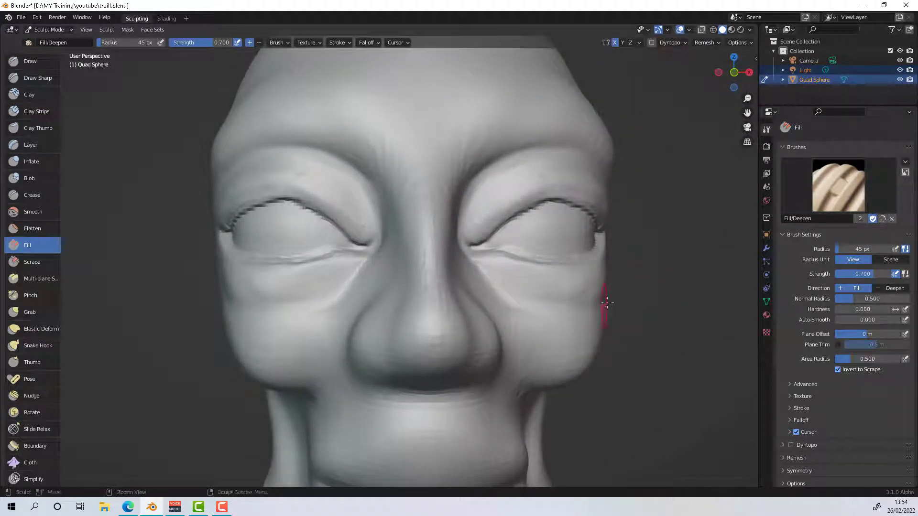
Step: Pull the outer eye corners slightly down and forward in side view with the Grab brush
{"action": "mouse_move", "coordinate": [617, 298]}
{"action": "middle_mouse_down"}
{"action": "mouse_move", "coordinate": [542, 328]}
{"action": "mouse_move", "coordinate": [519, 314]}
{"action": "mouse_move", "coordinate": [448, 307]}
{"action": "mouse_move", "coordinate": [472, 301]}
{"action": "middle_mouse_up"}
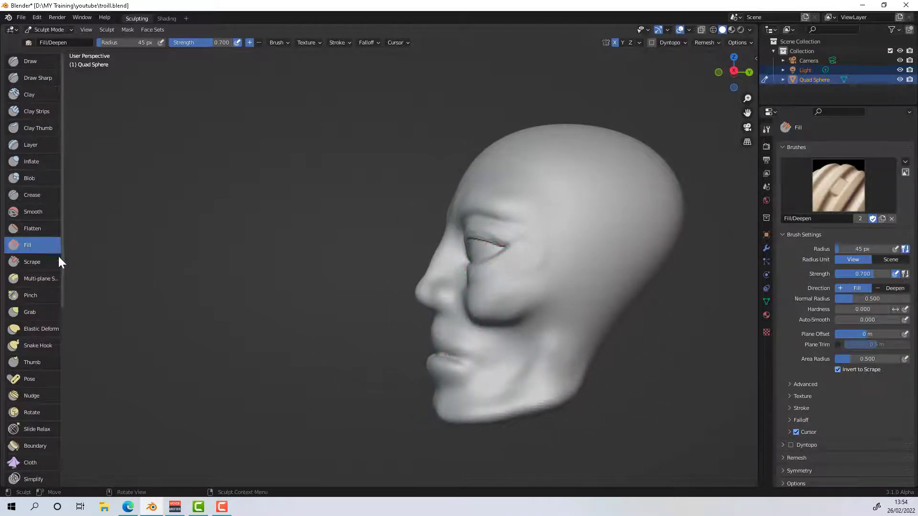
{"action": "left_click", "coordinate": [44, 313]}
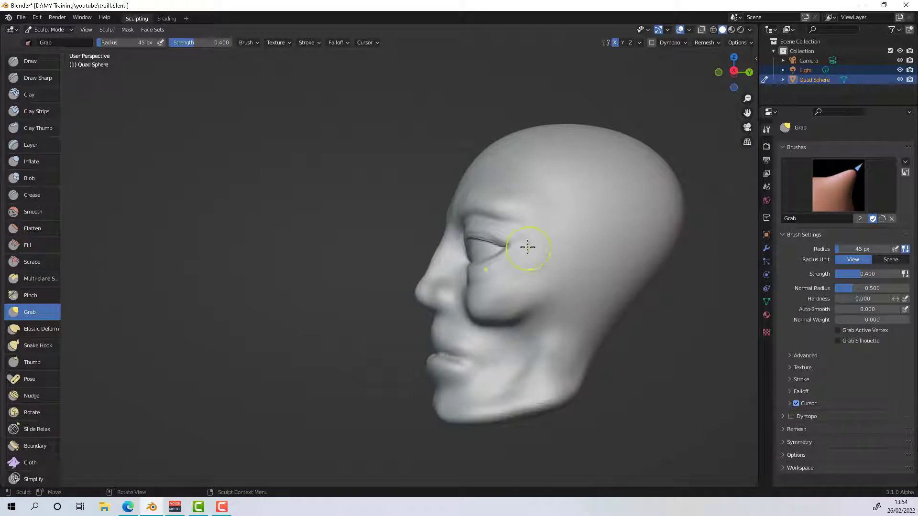
{"action": "left_click_drag", "start_coordinate": [507, 246], "coordinate": [500, 260]}
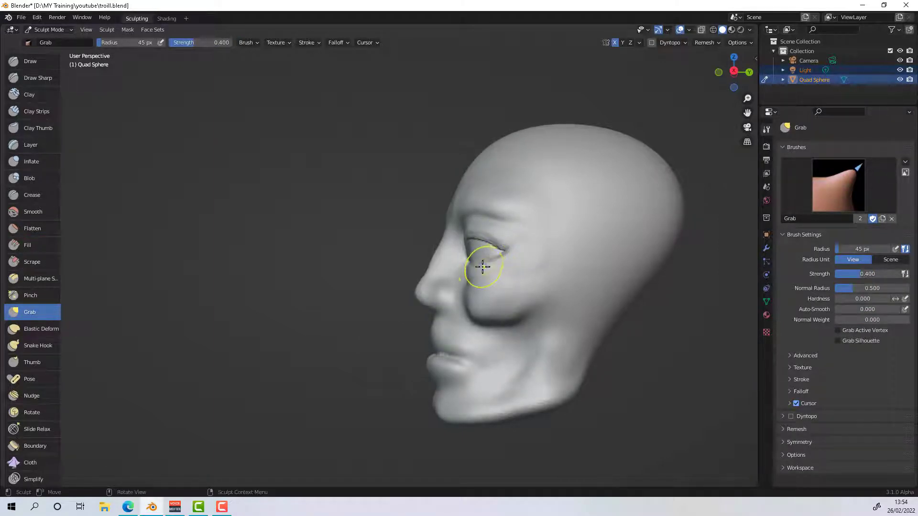
{"action": "mouse_move", "coordinate": [526, 282]}
{"action": "middle_mouse_down"}
{"action": "mouse_move", "coordinate": [553, 283]}
{"action": "mouse_move", "coordinate": [612, 311]}
{"action": "mouse_move", "coordinate": [601, 283]}
{"action": "mouse_move", "coordinate": [557, 282]}
{"action": "mouse_move", "coordinate": [565, 285]}
{"action": "mouse_move", "coordinate": [529, 299]}
{"action": "mouse_move", "coordinate": [522, 297]}
{"action": "mouse_move", "coordinate": [567, 289]}
{"action": "mouse_move", "coordinate": [505, 281]}
{"action": "mouse_move", "coordinate": [541, 284]}
{"action": "mouse_move", "coordinate": [526, 299]}
{"action": "middle_mouse_up"}
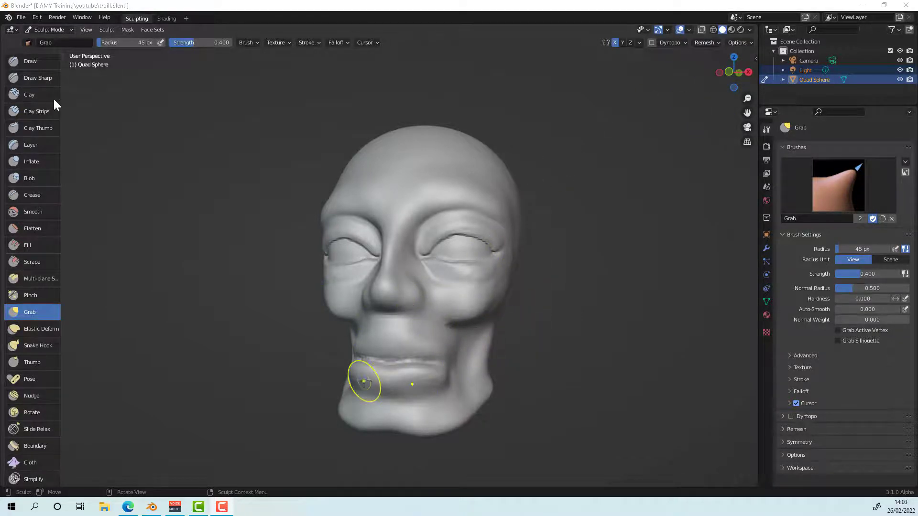
Step: Carve a crease around the nostril wings using the Draw Sharp brush in Subtract mode with a 16 px radius
{"action": "left_click", "coordinate": [49, 78]}
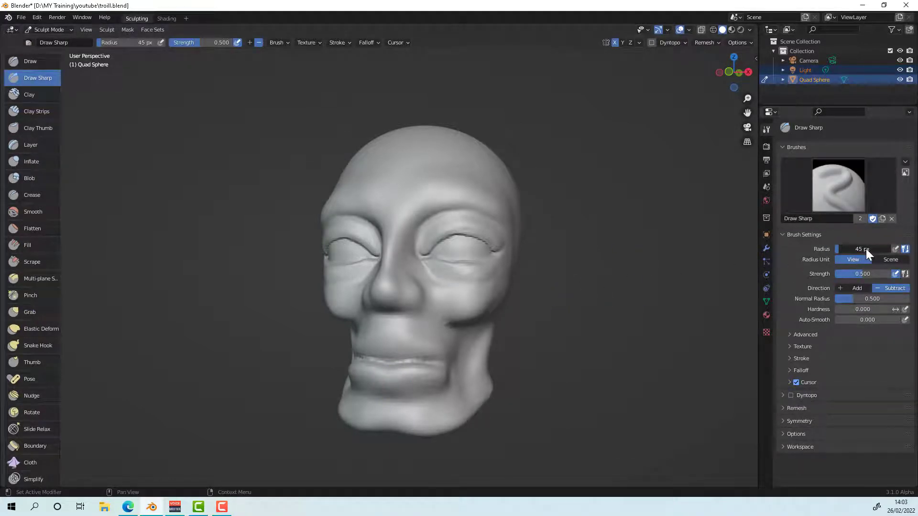
{"action": "mouse_move", "coordinate": [865, 249]}
{"action": "left_mouse_down"}
{"action": "mouse_move", "coordinate": [837, 249]}
{"action": "mouse_move", "coordinate": [875, 248]}
{"action": "left_mouse_up"}
{"action": "mouse_move", "coordinate": [424, 284]}
{"action": "left_mouse_down"}
{"action": "mouse_move", "coordinate": [420, 310]}
{"action": "mouse_move", "coordinate": [432, 291]}
{"action": "left_mouse_up"}
{"action": "left_click_drag", "start_coordinate": [432, 290], "coordinate": [429, 284]}
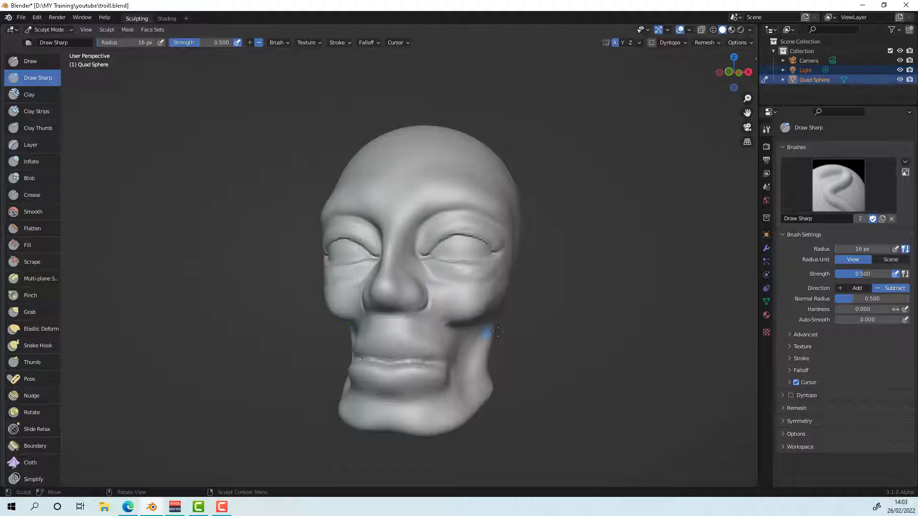
{"action": "middle_click_drag", "start_coordinate": [537, 322], "coordinate": [449, 300]}
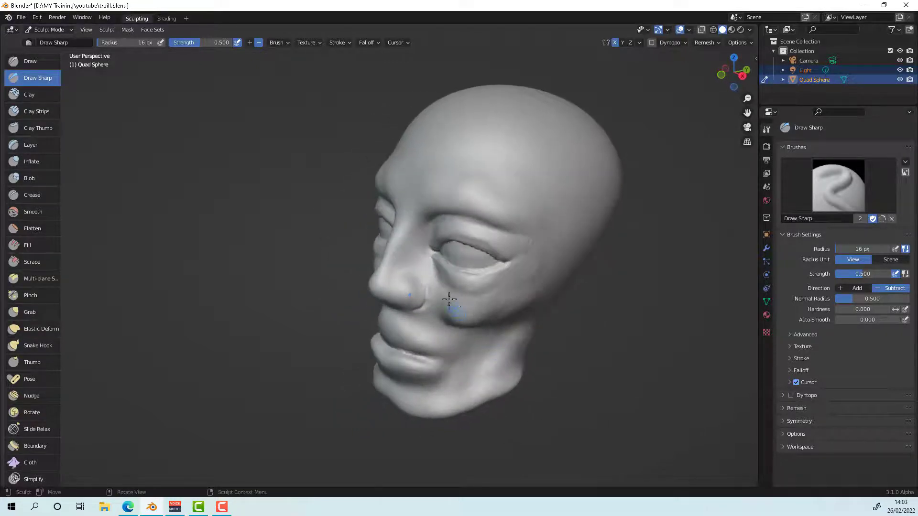
{"action": "mouse_move", "coordinate": [426, 279]}
{"action": "left_mouse_down"}
{"action": "mouse_move", "coordinate": [427, 302]}
{"action": "mouse_move", "coordinate": [422, 288]}
{"action": "left_mouse_up"}
{"action": "mouse_move", "coordinate": [424, 245]}
{"action": "middle_mouse_down"}
{"action": "mouse_move", "coordinate": [482, 292]}
{"action": "mouse_move", "coordinate": [444, 267]}
{"action": "mouse_move", "coordinate": [385, 300]}
{"action": "middle_mouse_up"}
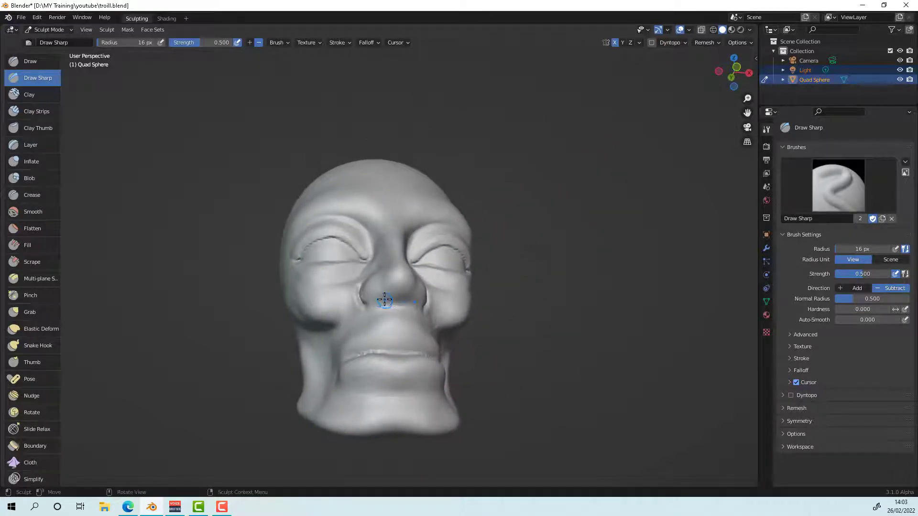
Step: Carve the nostril openings into the underside of the nose and deepen the wing creases with the Draw Sharp brush
{"action": "left_click_drag", "start_coordinate": [386, 298], "coordinate": [386, 297]}
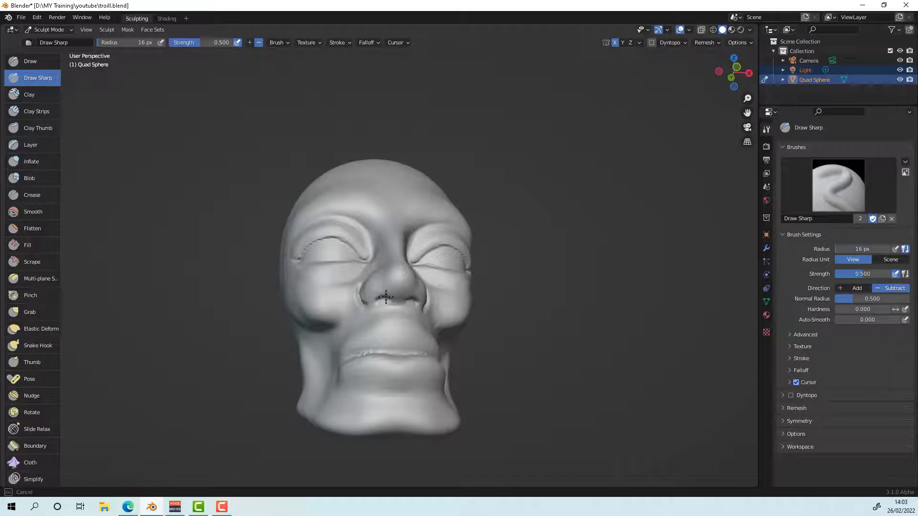
{"action": "mouse_move", "coordinate": [386, 297]}
{"action": "middle_mouse_down"}
{"action": "mouse_move", "coordinate": [404, 284]}
{"action": "mouse_move", "coordinate": [386, 297]}
{"action": "middle_mouse_up"}
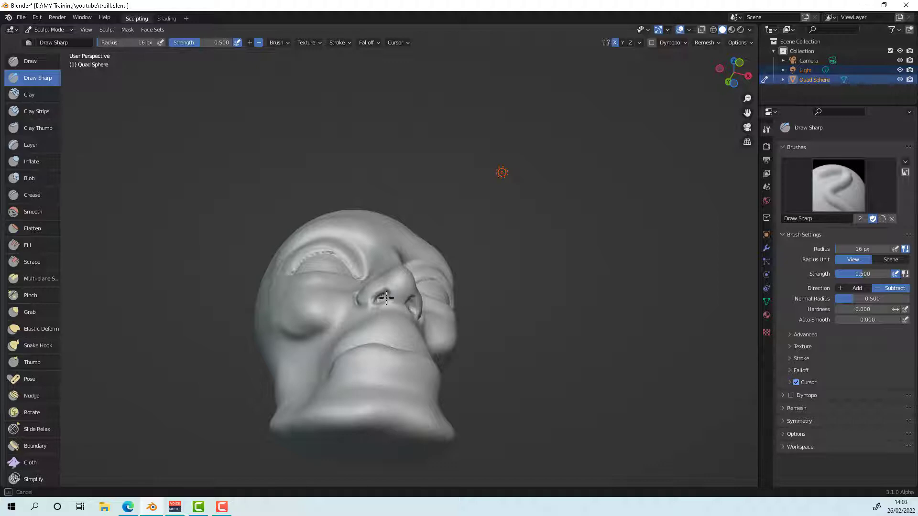
{"action": "left_click_drag", "start_coordinate": [386, 298], "coordinate": [387, 299]}
{"action": "middle_click_drag", "start_coordinate": [388, 300], "coordinate": [393, 325]}
{"action": "left_click_drag", "start_coordinate": [352, 296], "coordinate": [348, 280]}
{"action": "mouse_move", "coordinate": [350, 306]}
{"action": "left_mouse_down"}
{"action": "mouse_move", "coordinate": [348, 282]}
{"action": "mouse_move", "coordinate": [366, 308]}
{"action": "left_mouse_up"}
{"action": "middle_click_drag", "start_coordinate": [407, 314], "coordinate": [405, 340]}
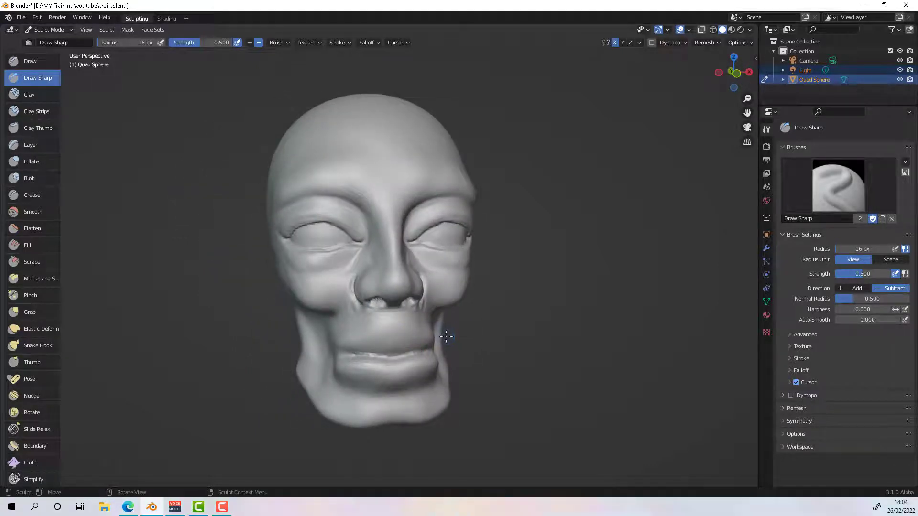
Step: Smooth the creases around the nostril wings and the sides of the nose
{"action": "mouse_move", "coordinate": [346, 282]}
{"action": "left_mouse_down", "text": "shift"}
{"action": "mouse_move", "coordinate": [351, 275]}
{"action": "mouse_move", "coordinate": [355, 312]}
{"action": "left_mouse_up", "text": "shift"}
{"action": "middle_click_drag", "start_coordinate": [458, 319], "coordinate": [406, 323]}
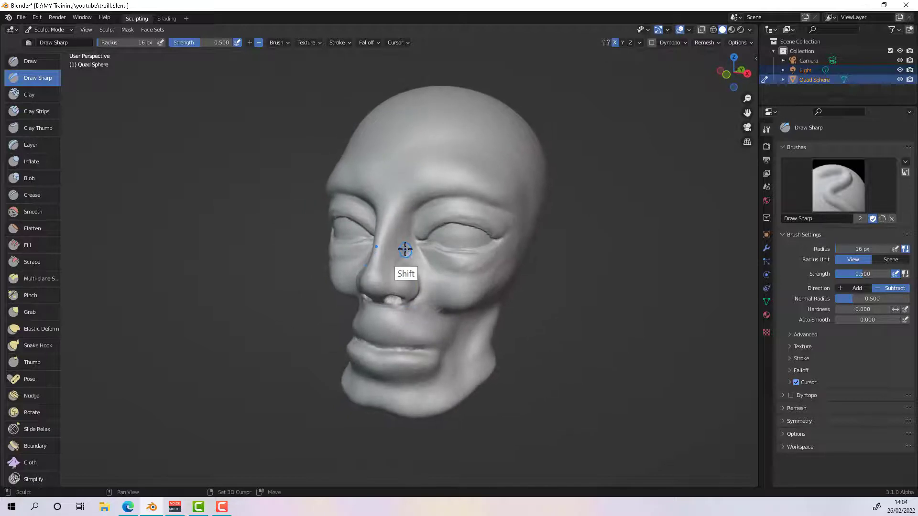
{"action": "left_click_drag", "start_coordinate": [405, 249], "coordinate": [393, 286], "text": "shift"}
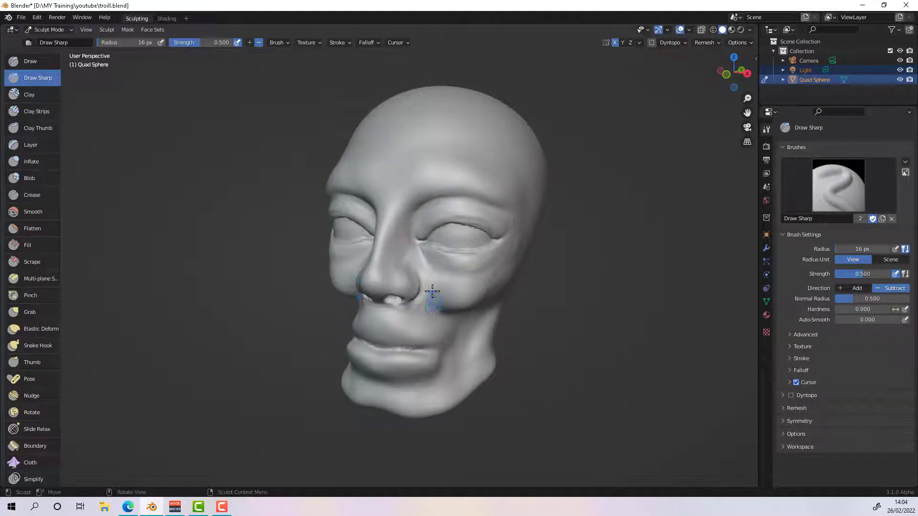
Step: Smooth the nostril openings from below the head
{"action": "middle_click_drag", "start_coordinate": [446, 293], "coordinate": [483, 255]}
{"action": "mouse_move", "coordinate": [380, 271]}
{"action": "left_mouse_down", "text": "shift"}
{"action": "mouse_move", "coordinate": [367, 285]}
{"action": "mouse_move", "coordinate": [369, 305]}
{"action": "mouse_move", "coordinate": [373, 281]}
{"action": "left_mouse_up", "text": "shift"}
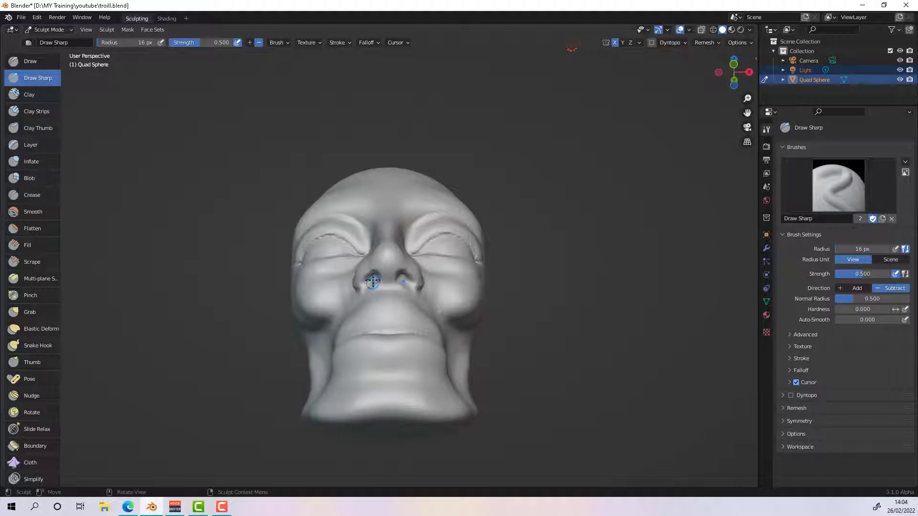
{"action": "middle_click_drag", "start_coordinate": [379, 297], "coordinate": [375, 277]}
{"action": "left_click_drag", "start_coordinate": [375, 277], "coordinate": [373, 285], "text": "shift"}
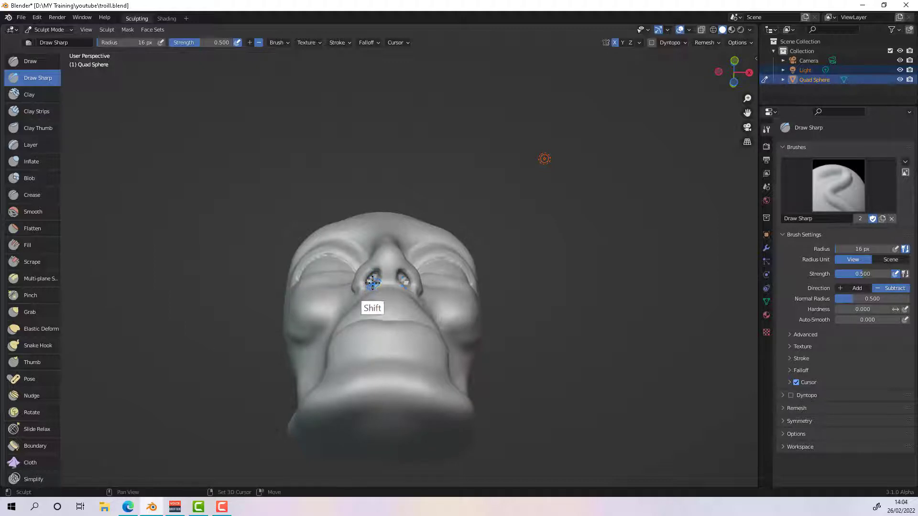
{"action": "mouse_move", "coordinate": [372, 285]}
{"action": "middle_mouse_down"}
{"action": "mouse_move", "coordinate": [421, 315]}
{"action": "mouse_move", "coordinate": [437, 339]}
{"action": "mouse_move", "coordinate": [380, 367]}
{"action": "mouse_move", "coordinate": [437, 365]}
{"action": "mouse_move", "coordinate": [414, 366]}
{"action": "middle_mouse_up"}
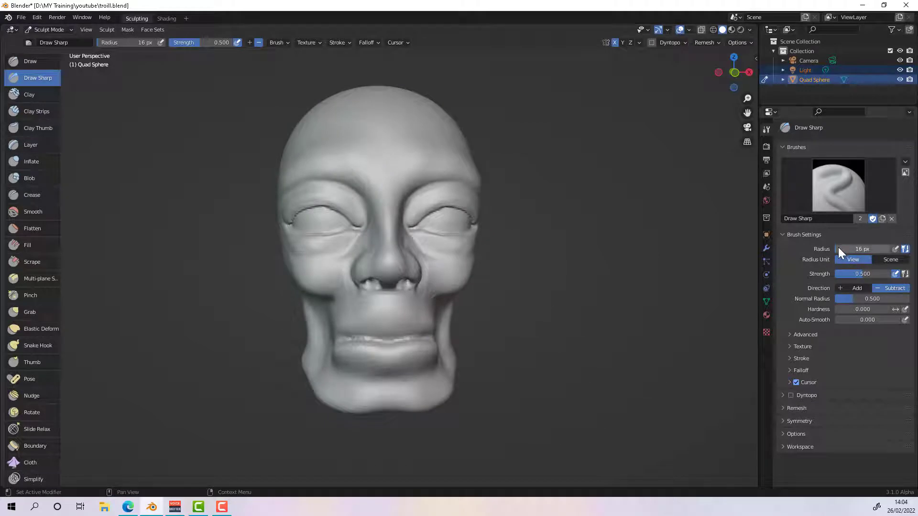
Step: Carve the philtrum groove between nose and upper lip with the Draw Sharp brush at a 50 px radius
{"action": "left_click", "coordinate": [839, 249]}
{"action": "left_click_drag", "start_coordinate": [387, 309], "coordinate": [389, 308]}
{"action": "mouse_move", "coordinate": [390, 307]}
{"action": "middle_mouse_down"}
{"action": "mouse_move", "coordinate": [535, 339]}
{"action": "mouse_move", "coordinate": [439, 331]}
{"action": "middle_mouse_up"}
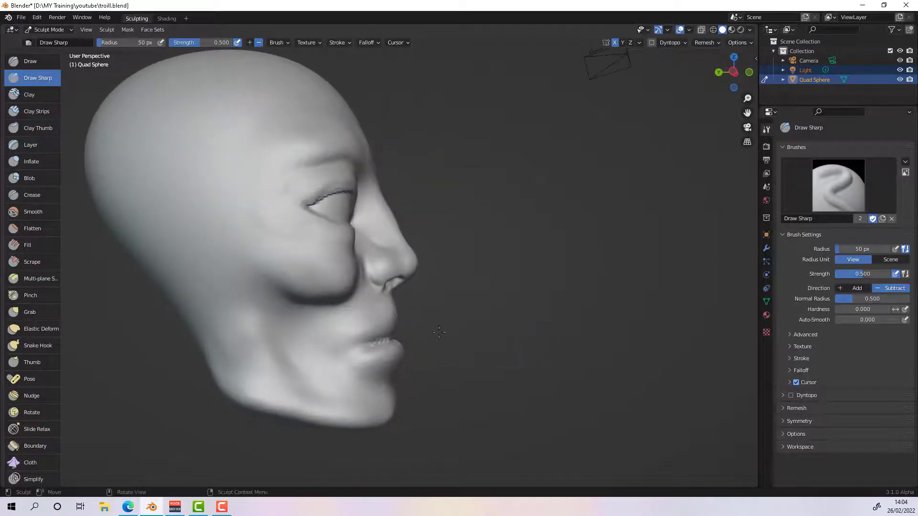
Step: Reshape the upper lip in side view with the Elastic Deform brush and smooth the area below the mouth corners
{"action": "left_click", "coordinate": [44, 327]}
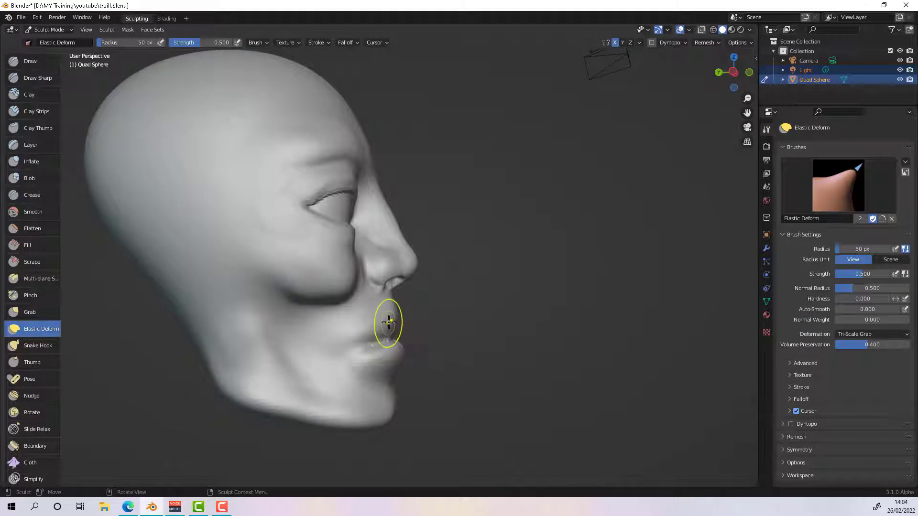
{"action": "mouse_move", "coordinate": [390, 319]}
{"action": "left_mouse_down"}
{"action": "mouse_move", "coordinate": [408, 316]}
{"action": "mouse_move", "coordinate": [412, 369]}
{"action": "mouse_move", "coordinate": [394, 324]}
{"action": "left_mouse_up"}
{"action": "mouse_move", "coordinate": [395, 321]}
{"action": "middle_mouse_down"}
{"action": "mouse_move", "coordinate": [431, 315]}
{"action": "mouse_move", "coordinate": [344, 318]}
{"action": "mouse_move", "coordinate": [417, 319]}
{"action": "middle_mouse_up"}
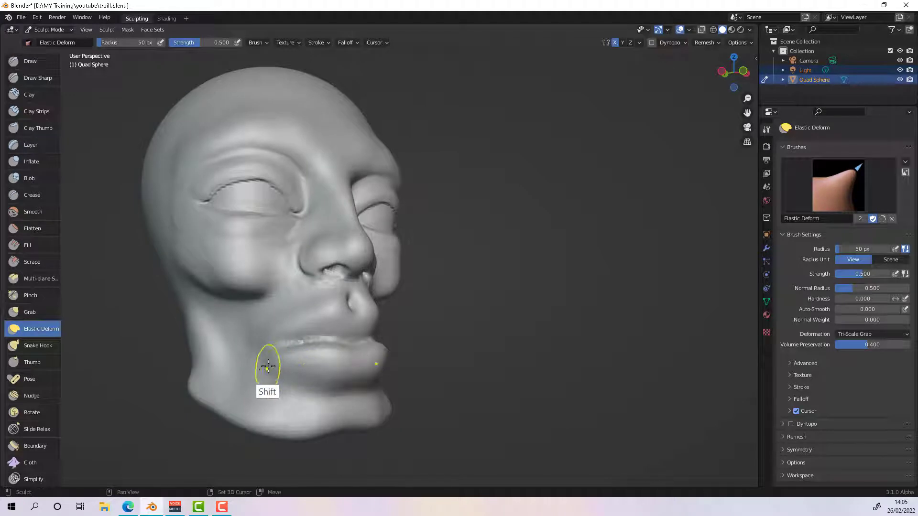
{"action": "left_click_drag", "start_coordinate": [266, 364], "coordinate": [293, 381], "text": "shift"}
Step: Tighten the upper lip and philtrum edges with the Pinch brush at 50 px, and smooth the front of the upper lip
{"action": "mouse_move", "coordinate": [355, 381]}
{"action": "middle_mouse_down"}
{"action": "mouse_move", "coordinate": [313, 381]}
{"action": "mouse_move", "coordinate": [371, 380]}
{"action": "middle_mouse_up"}
{"action": "left_click", "coordinate": [33, 296]}
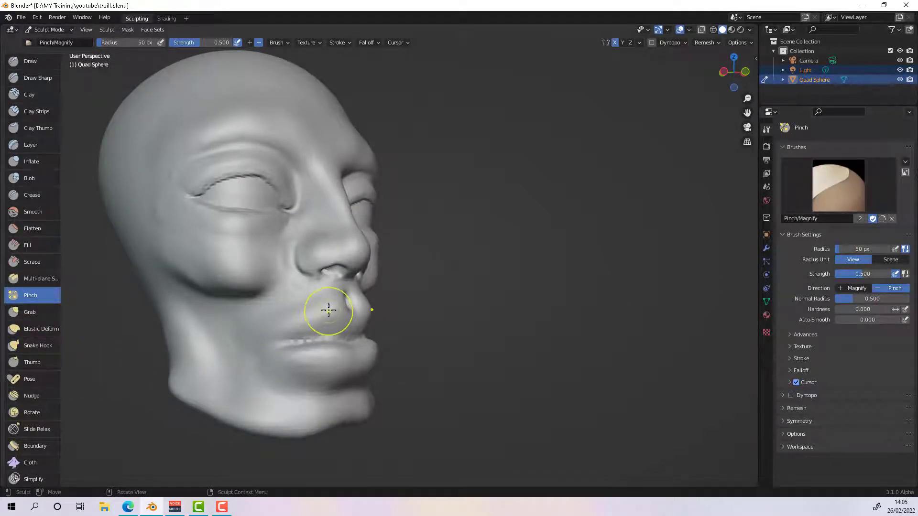
{"action": "left_click_drag", "start_coordinate": [328, 311], "coordinate": [332, 307]}
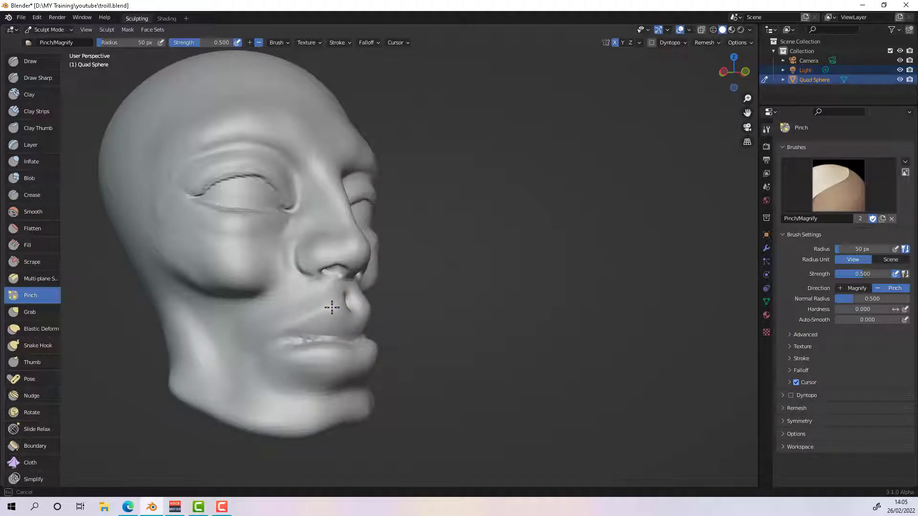
{"action": "mouse_move", "coordinate": [331, 306]}
{"action": "middle_mouse_down"}
{"action": "mouse_move", "coordinate": [420, 313]}
{"action": "mouse_move", "coordinate": [352, 301]}
{"action": "mouse_move", "coordinate": [355, 325]}
{"action": "middle_mouse_up"}
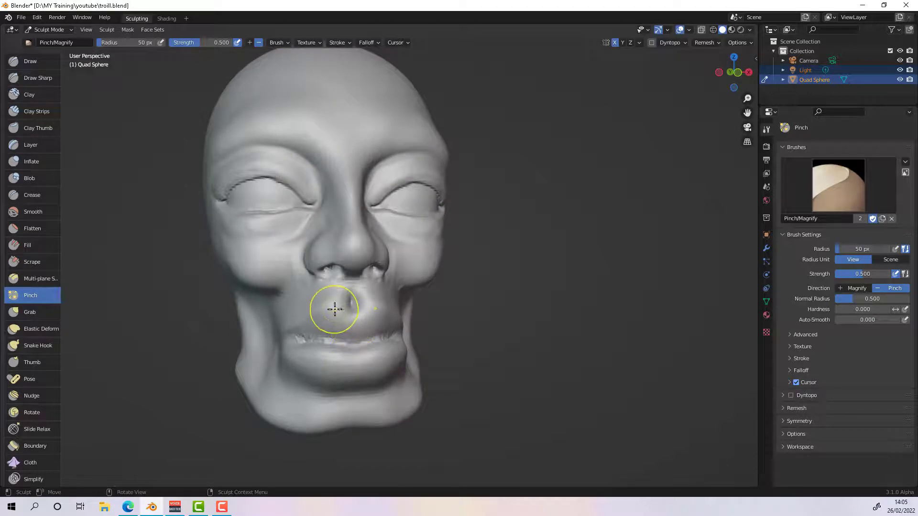
{"action": "left_click_drag", "start_coordinate": [334, 309], "coordinate": [317, 323]}
{"action": "mouse_move", "coordinate": [318, 323]}
{"action": "middle_mouse_down"}
{"action": "mouse_move", "coordinate": [328, 303]}
{"action": "mouse_move", "coordinate": [412, 304]}
{"action": "middle_mouse_up"}
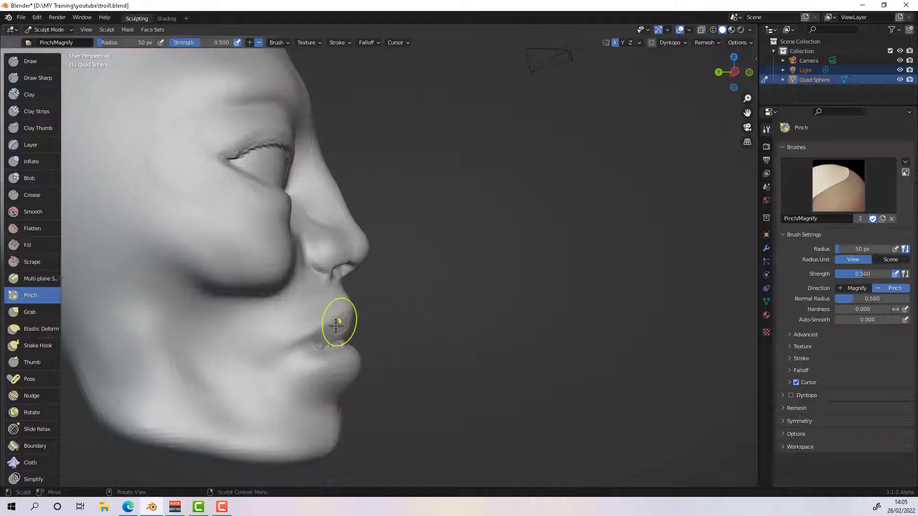
{"action": "mouse_move", "coordinate": [336, 322]}
{"action": "middle_mouse_down"}
{"action": "mouse_move", "coordinate": [327, 325]}
{"action": "mouse_move", "coordinate": [351, 311]}
{"action": "middle_mouse_up"}
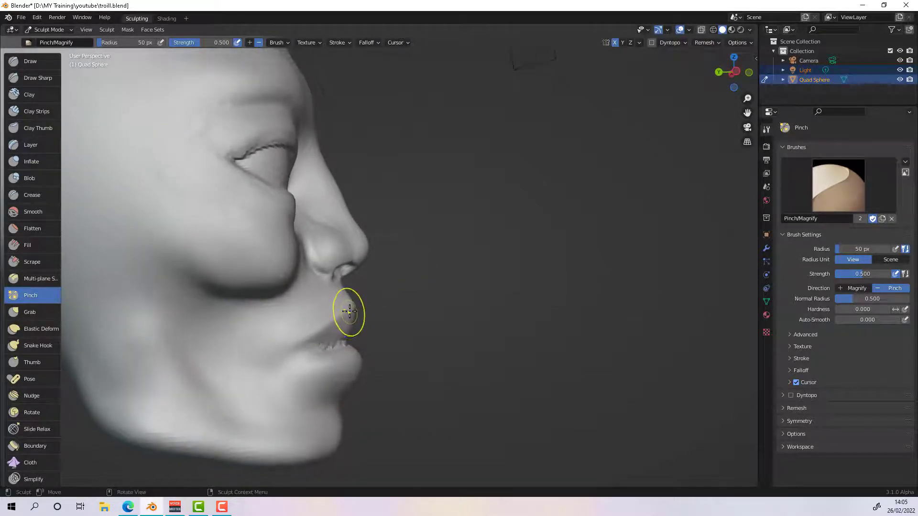
{"action": "left_click_drag", "start_coordinate": [348, 320], "coordinate": [349, 310], "text": "shift"}
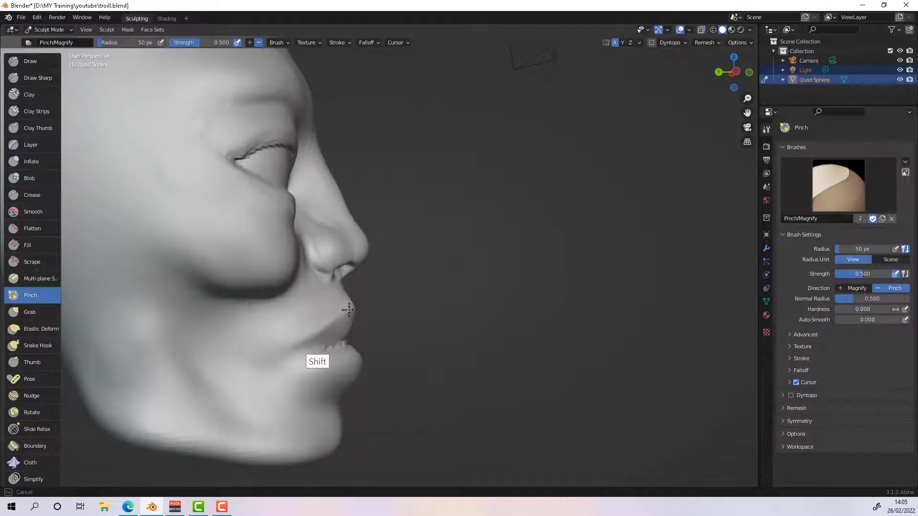
Step: Push the upper lip further forward in side view with the Elastic Deform brush at a 50 px radius
{"action": "left_click", "coordinate": [41, 313]}
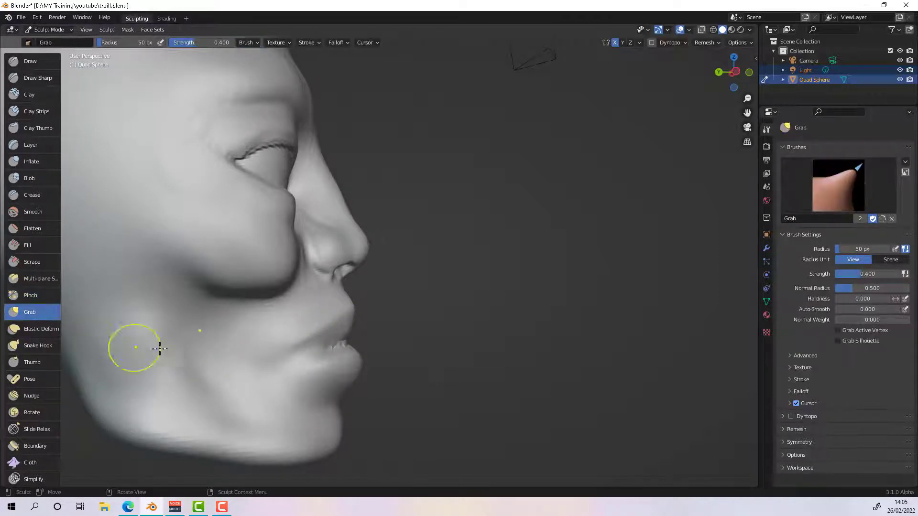
{"action": "left_click", "coordinate": [40, 329]}
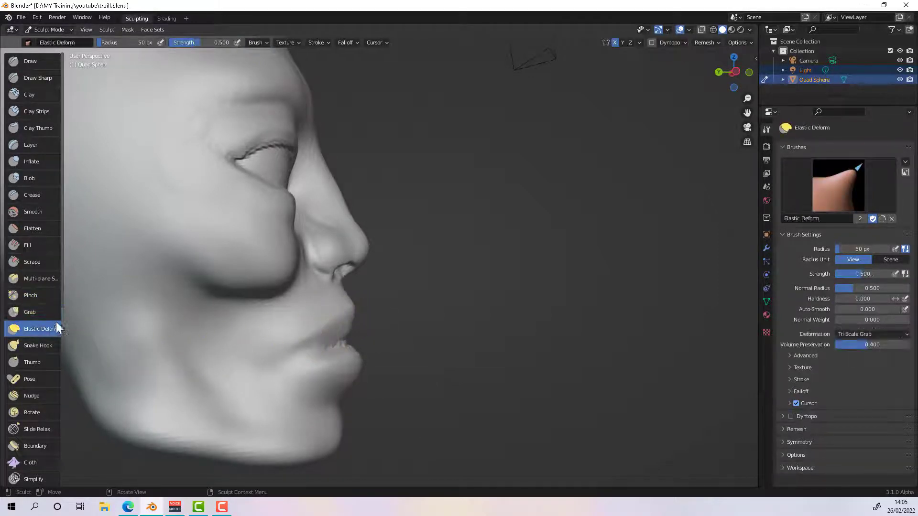
{"action": "mouse_move", "coordinate": [344, 321]}
{"action": "left_mouse_down"}
{"action": "mouse_move", "coordinate": [355, 312]}
{"action": "mouse_move", "coordinate": [354, 333]}
{"action": "mouse_move", "coordinate": [357, 312]}
{"action": "mouse_move", "coordinate": [367, 310]}
{"action": "mouse_move", "coordinate": [349, 307]}
{"action": "left_mouse_up"}
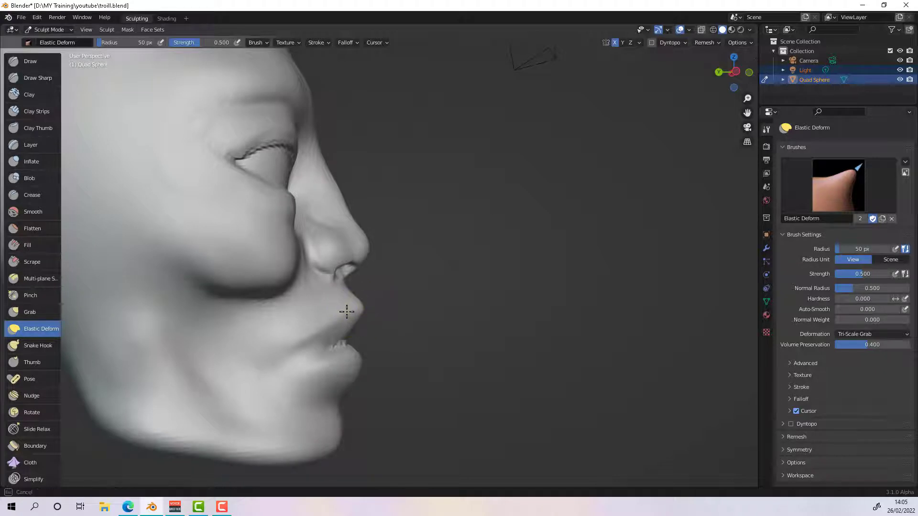
{"action": "mouse_move", "coordinate": [412, 324]}
{"action": "middle_mouse_down"}
{"action": "mouse_move", "coordinate": [291, 321]}
{"action": "mouse_move", "coordinate": [340, 313]}
{"action": "mouse_move", "coordinate": [399, 320]}
{"action": "mouse_move", "coordinate": [389, 324]}
{"action": "middle_mouse_up"}
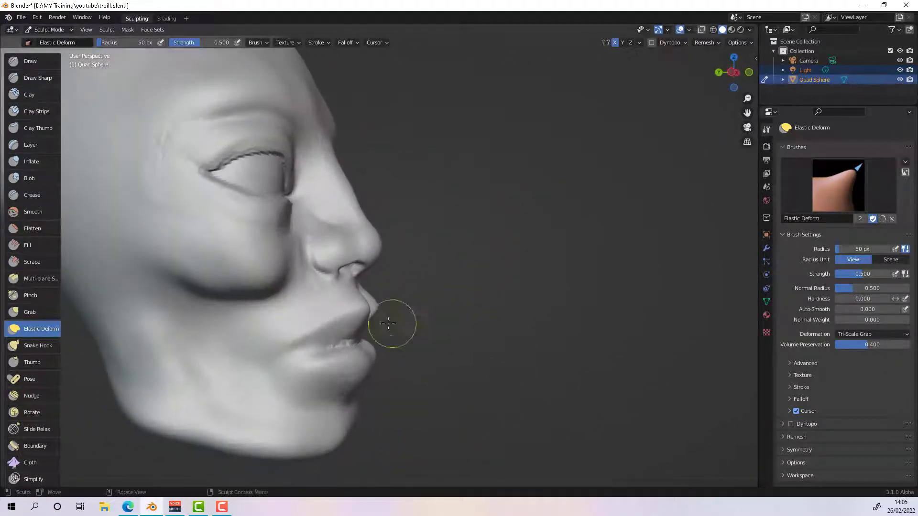
{"action": "mouse_move", "coordinate": [364, 316]}
{"action": "left_mouse_down"}
{"action": "mouse_move", "coordinate": [338, 317]}
{"action": "mouse_move", "coordinate": [346, 313]}
{"action": "left_mouse_up"}
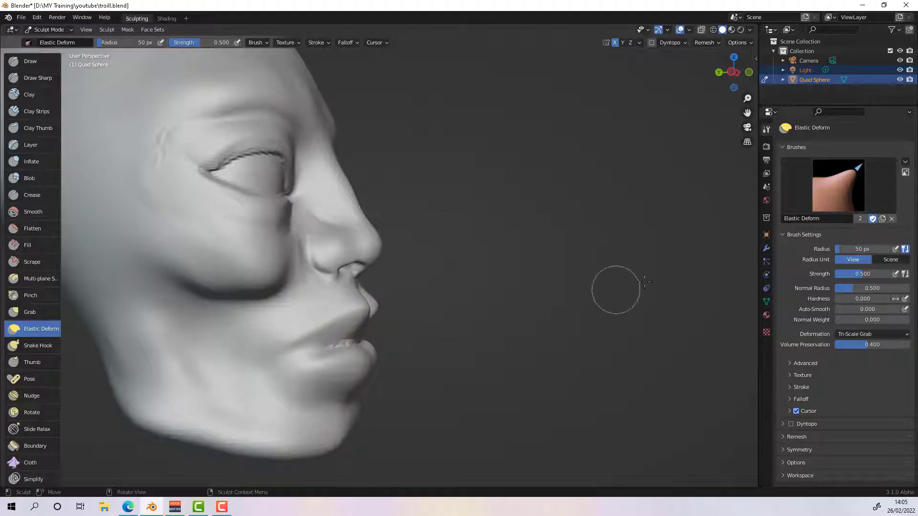
Step: Reshape the upper lip's profile with the Elastic Deform brush at a 109 px radius
{"action": "left_click", "coordinate": [851, 248]}
{"action": "type", "text": "109"}
{"action": "key", "text": "Return"}
{"action": "mouse_move", "coordinate": [344, 315]}
{"action": "left_mouse_down"}
{"action": "mouse_move", "coordinate": [334, 329]}
{"action": "mouse_move", "coordinate": [328, 318]}
{"action": "left_mouse_up"}
{"action": "mouse_move", "coordinate": [332, 318]}
{"action": "middle_mouse_down"}
{"action": "mouse_move", "coordinate": [411, 326]}
{"action": "mouse_move", "coordinate": [335, 318]}
{"action": "mouse_move", "coordinate": [369, 319]}
{"action": "mouse_move", "coordinate": [422, 345]}
{"action": "mouse_move", "coordinate": [428, 338]}
{"action": "middle_mouse_up"}
{"action": "left_click_drag", "start_coordinate": [337, 319], "coordinate": [337, 319]}
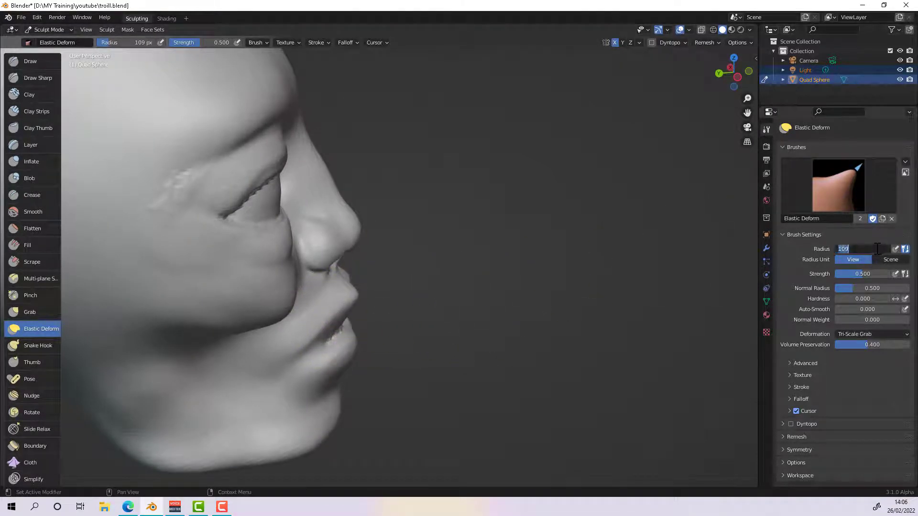
Step: Refine the upper lip's forward curve from the side and above with the Elastic Deform brush at an 84 px radius
{"action": "left_click", "coordinate": [684, 301]}
{"action": "left_click_drag", "start_coordinate": [874, 249], "coordinate": [813, 244]}
{"action": "left_click_drag", "start_coordinate": [338, 315], "coordinate": [337, 320]}
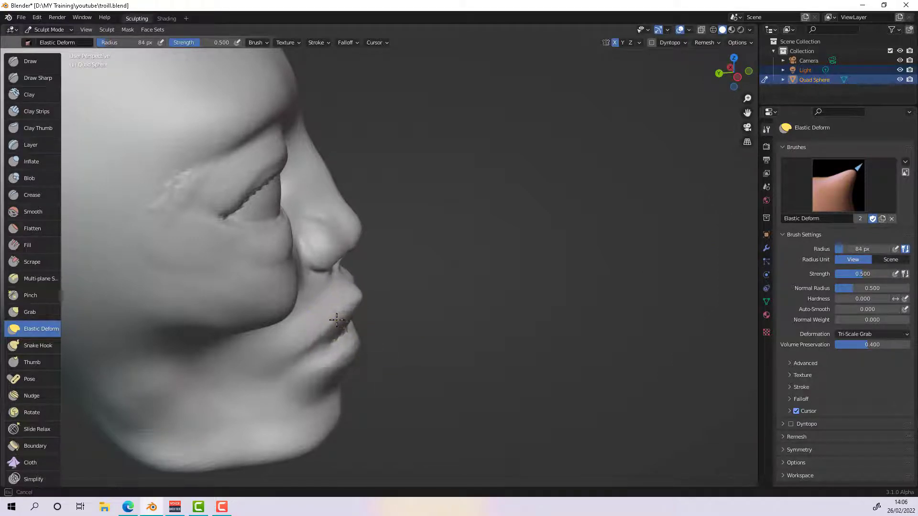
{"action": "mouse_move", "coordinate": [371, 323]}
{"action": "middle_mouse_down"}
{"action": "mouse_move", "coordinate": [354, 306]}
{"action": "mouse_move", "coordinate": [328, 328]}
{"action": "middle_mouse_up"}
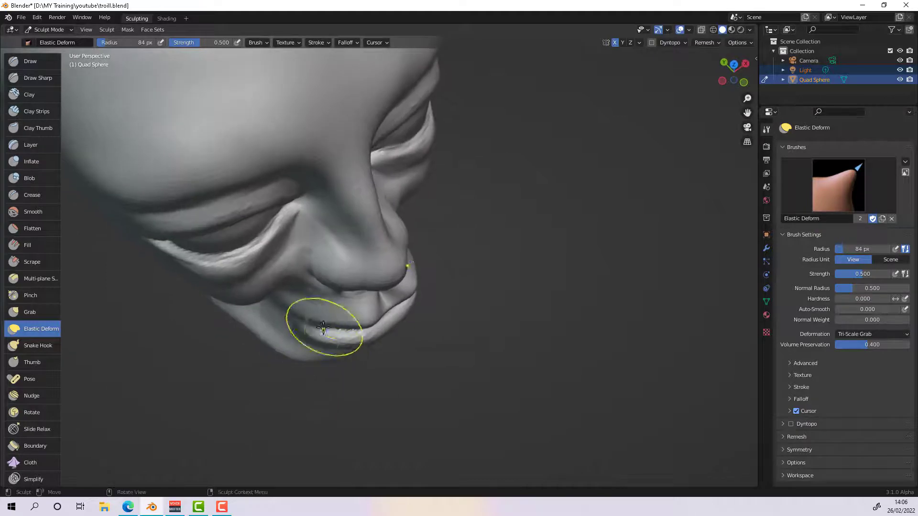
{"action": "left_click_drag", "start_coordinate": [328, 328], "coordinate": [328, 327]}
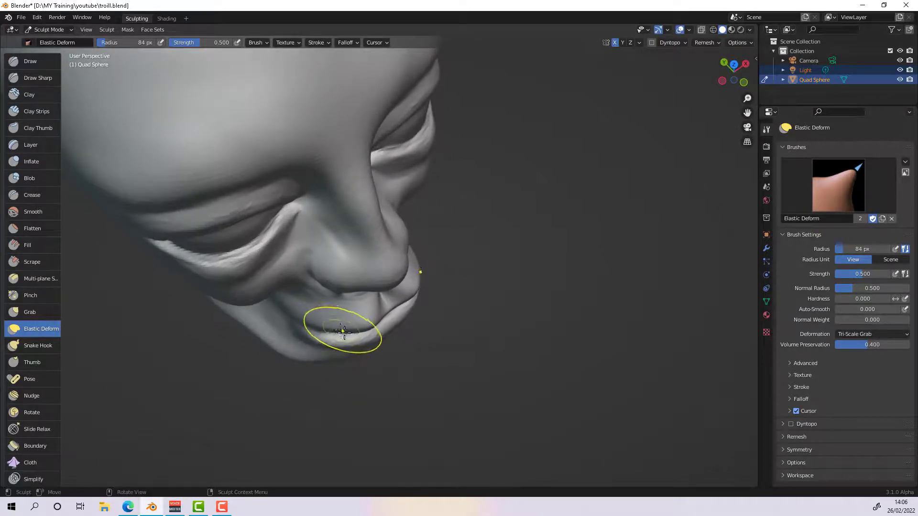
{"action": "mouse_move", "coordinate": [342, 331]}
{"action": "middle_mouse_down"}
{"action": "mouse_move", "coordinate": [334, 303]}
{"action": "mouse_move", "coordinate": [459, 320]}
{"action": "mouse_move", "coordinate": [512, 309]}
{"action": "middle_mouse_up"}
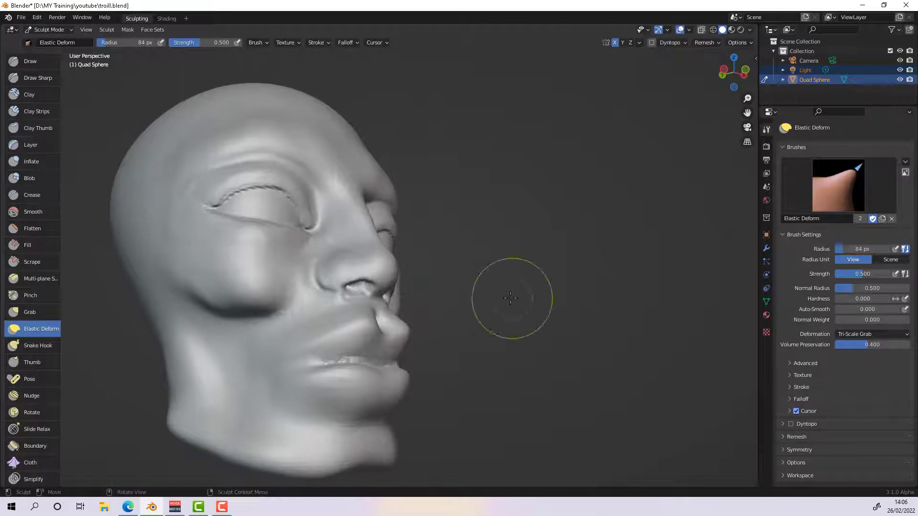
Step: Pinch the upper lip and philtrum ridges with the Pinch brush at an 84 px radius
{"action": "left_click", "coordinate": [42, 295]}
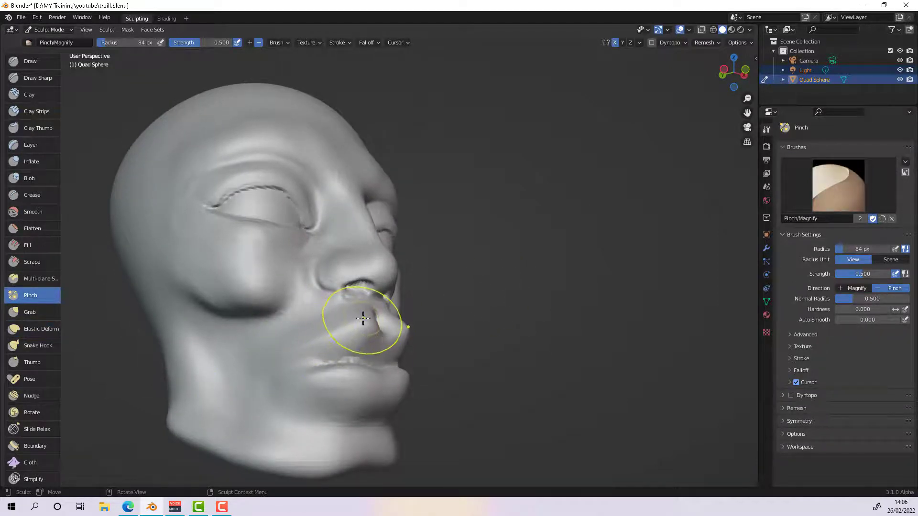
{"action": "left_click_drag", "start_coordinate": [363, 319], "coordinate": [367, 324]}
{"action": "middle_click_drag", "start_coordinate": [367, 324], "coordinate": [338, 334]}
{"action": "left_click_drag", "start_coordinate": [367, 326], "coordinate": [382, 335]}
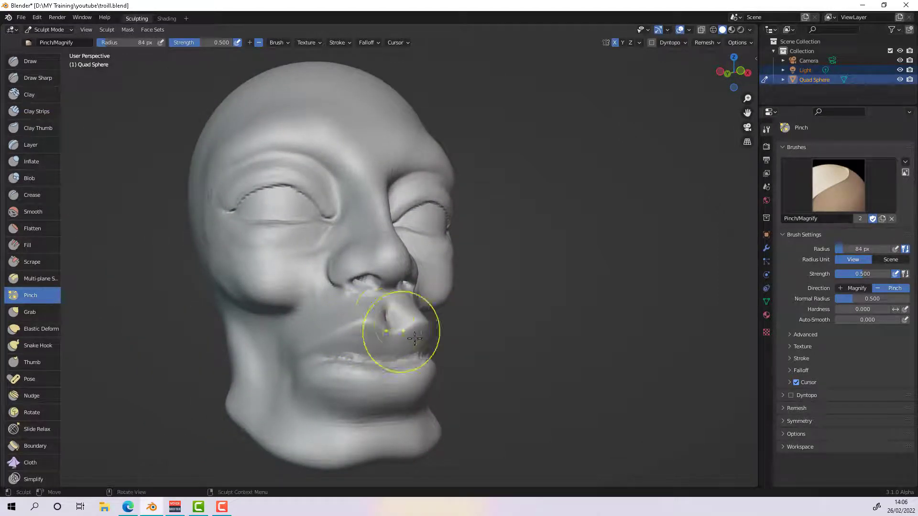
{"action": "mouse_move", "coordinate": [392, 378]}
{"action": "middle_mouse_down"}
{"action": "mouse_move", "coordinate": [516, 339]}
{"action": "mouse_move", "coordinate": [432, 350]}
{"action": "mouse_move", "coordinate": [478, 353]}
{"action": "mouse_move", "coordinate": [421, 355]}
{"action": "mouse_move", "coordinate": [412, 371]}
{"action": "mouse_move", "coordinate": [471, 369]}
{"action": "mouse_move", "coordinate": [487, 358]}
{"action": "middle_mouse_up"}
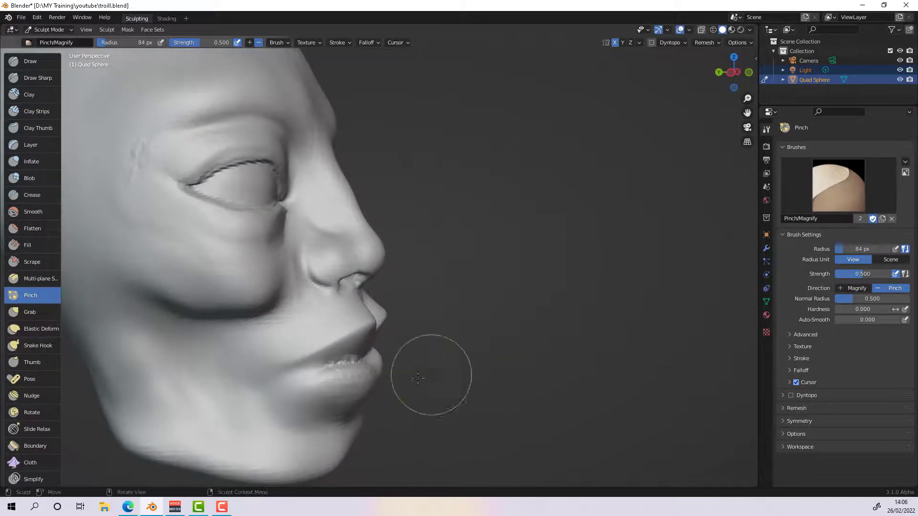
Step: Build up the lower lip with the Layer brush at an 84 px radius, and undo the last stroke toward the mouth corner
{"action": "left_click", "coordinate": [38, 142]}
{"action": "scroll", "coordinate": [59, 143], "scroll_direction": "down", "scroll_amount": 10}
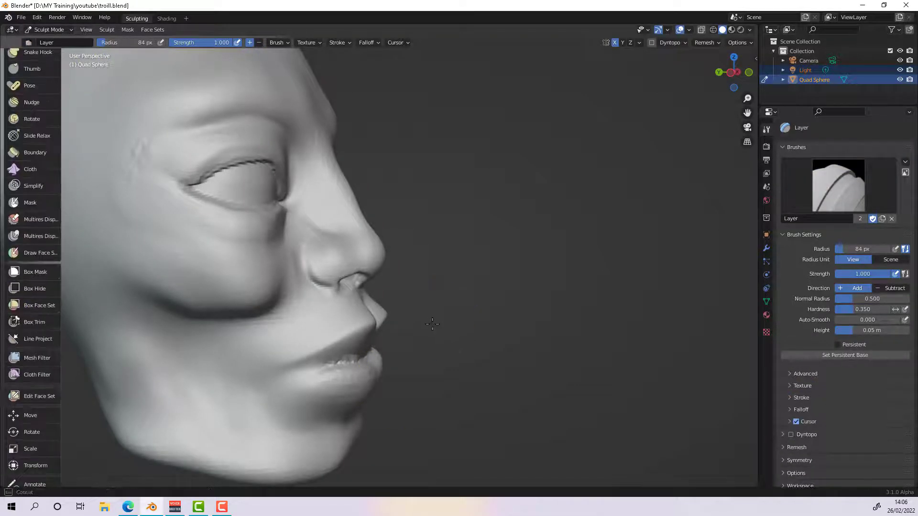
{"action": "middle_click_drag", "start_coordinate": [432, 325], "coordinate": [403, 359]}
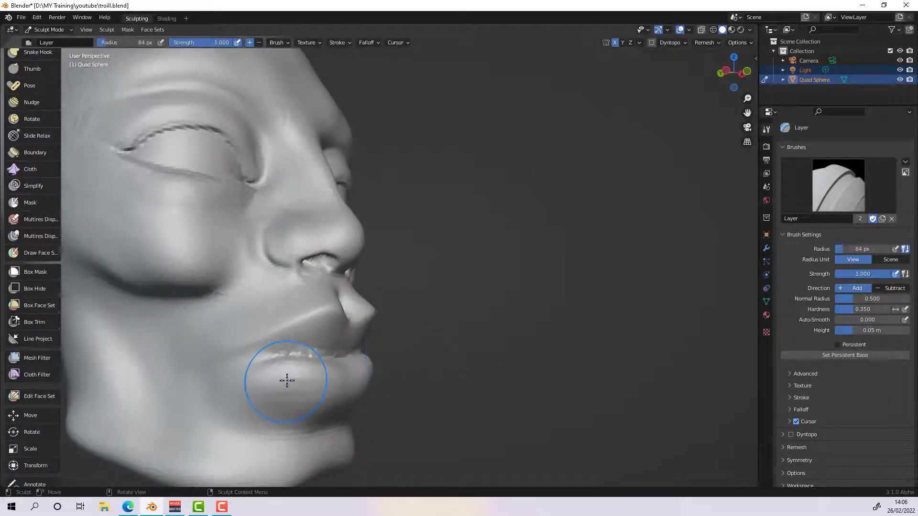
{"action": "mouse_move", "coordinate": [287, 381]}
{"action": "left_mouse_down"}
{"action": "mouse_move", "coordinate": [314, 384]}
{"action": "mouse_move", "coordinate": [269, 378]}
{"action": "left_mouse_up"}
{"action": "mouse_move", "coordinate": [268, 377]}
{"action": "middle_mouse_down"}
{"action": "mouse_move", "coordinate": [455, 398]}
{"action": "mouse_move", "coordinate": [430, 358]}
{"action": "middle_mouse_up"}
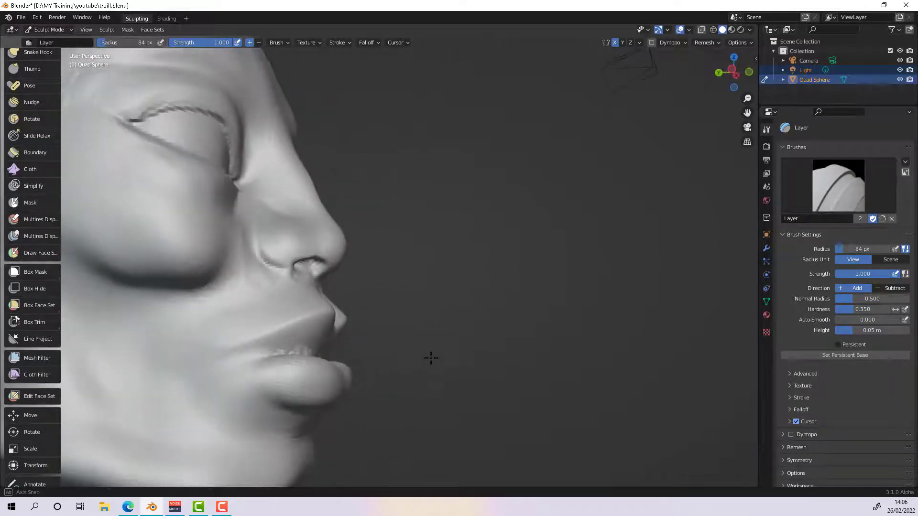
{"action": "left_click_drag", "start_coordinate": [265, 375], "coordinate": [233, 388]}
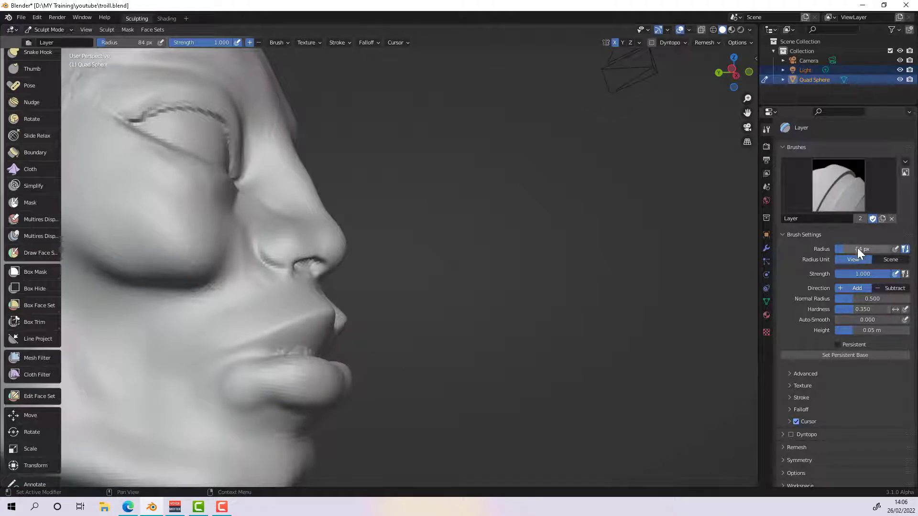
{"action": "key", "text": "ctrl+z"}
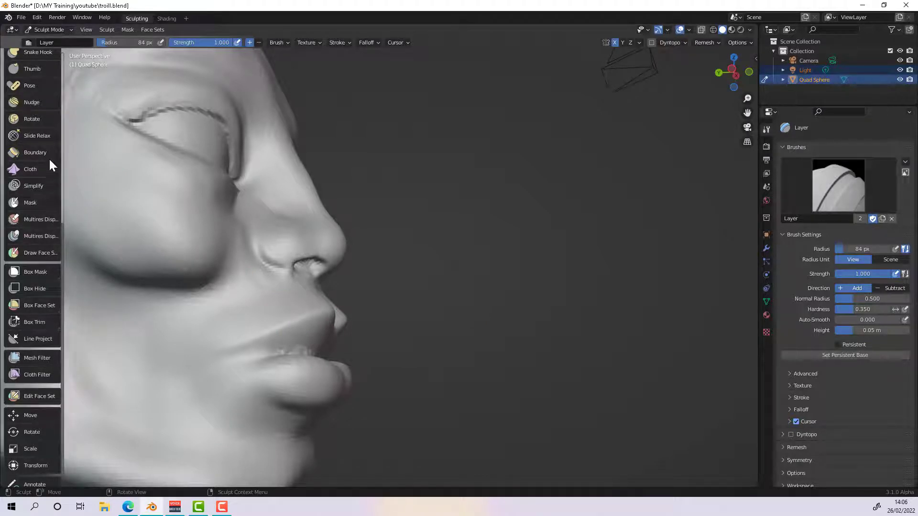
Step: Adjust the outer edge of the lower lip with the Elastic Deform brush at an 84 px radius
{"action": "scroll", "coordinate": [60, 114], "scroll_direction": "up", "scroll_amount": 10}
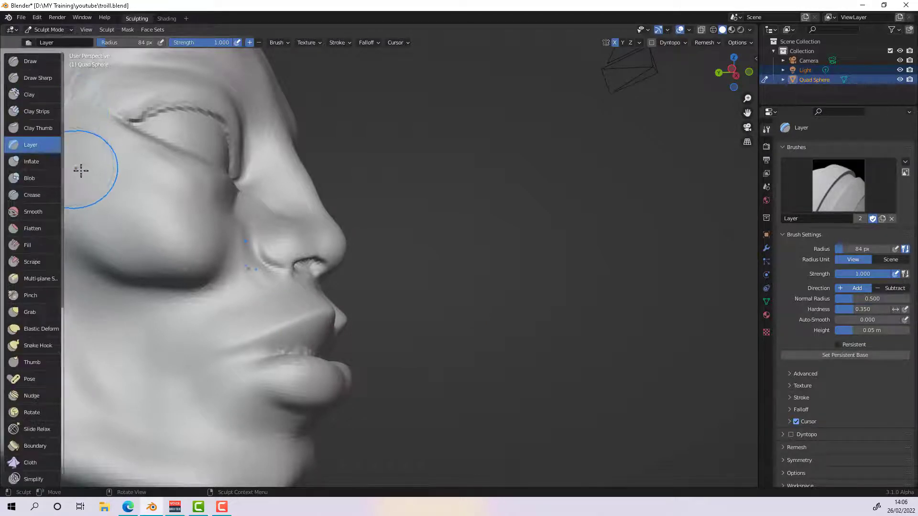
{"action": "left_click", "coordinate": [46, 246]}
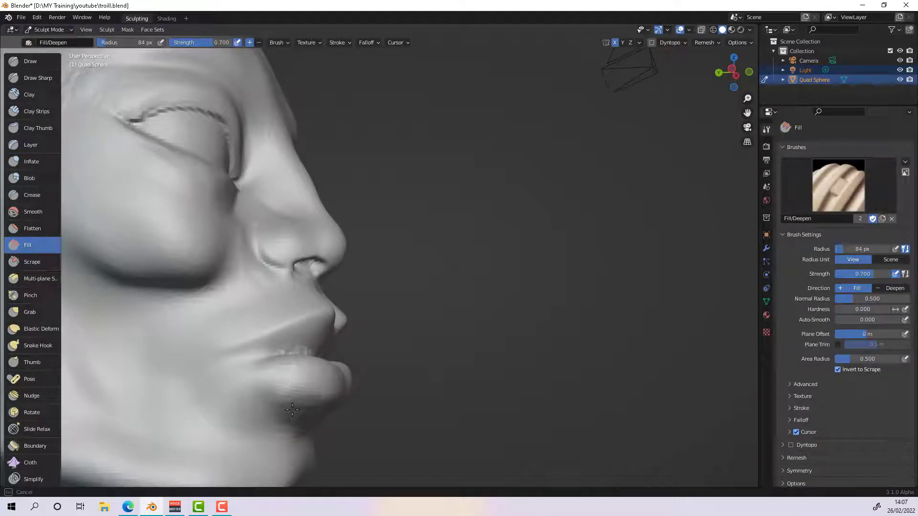
{"action": "middle_click_drag", "start_coordinate": [275, 397], "coordinate": [99, 300]}
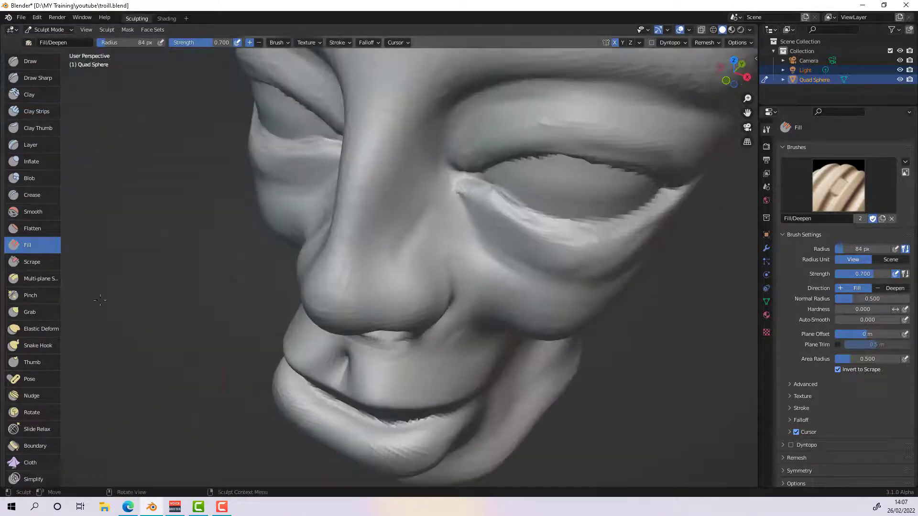
{"action": "left_click", "coordinate": [45, 328]}
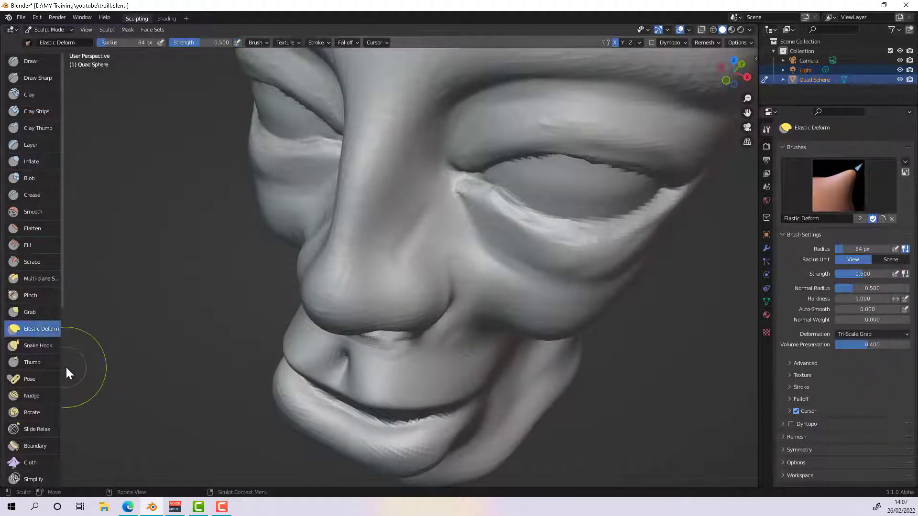
{"action": "left_click_drag", "start_coordinate": [287, 380], "coordinate": [283, 375]}
{"action": "middle_click_drag", "start_coordinate": [424, 402], "coordinate": [618, 389]}
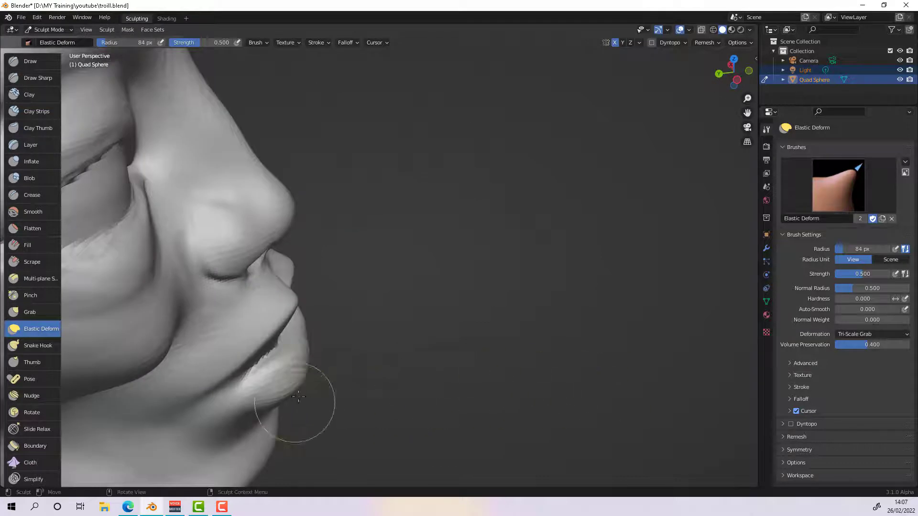
{"action": "mouse_move", "coordinate": [294, 402]}
{"action": "middle_mouse_down"}
{"action": "mouse_move", "coordinate": [287, 425]}
{"action": "mouse_move", "coordinate": [285, 396]}
{"action": "middle_mouse_up"}
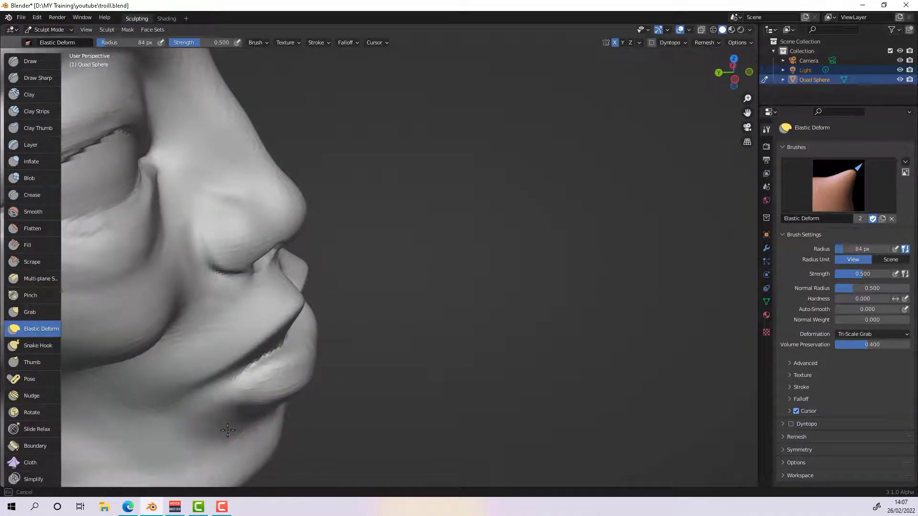
{"action": "middle_click_drag", "start_coordinate": [219, 406], "coordinate": [210, 375]}
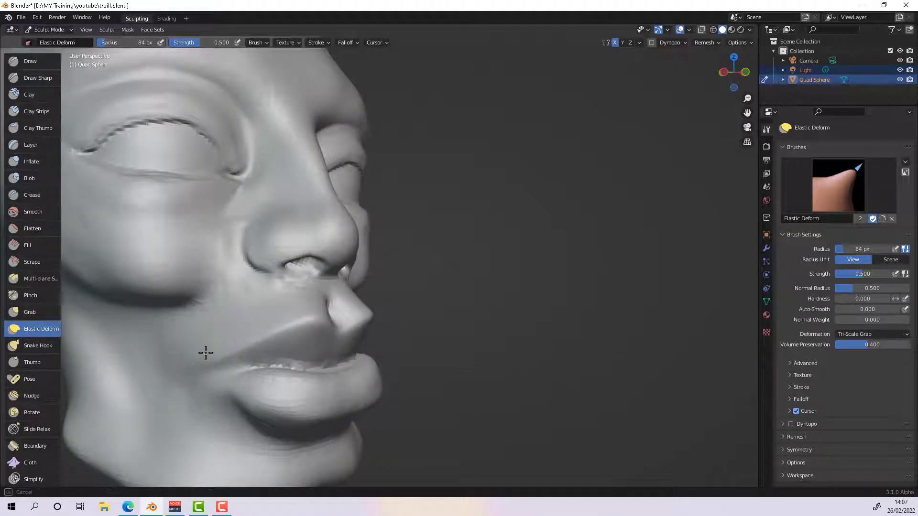
{"action": "mouse_move", "coordinate": [218, 397]}
{"action": "middle_mouse_down"}
{"action": "mouse_move", "coordinate": [306, 374]}
{"action": "mouse_move", "coordinate": [293, 386]}
{"action": "middle_mouse_up"}
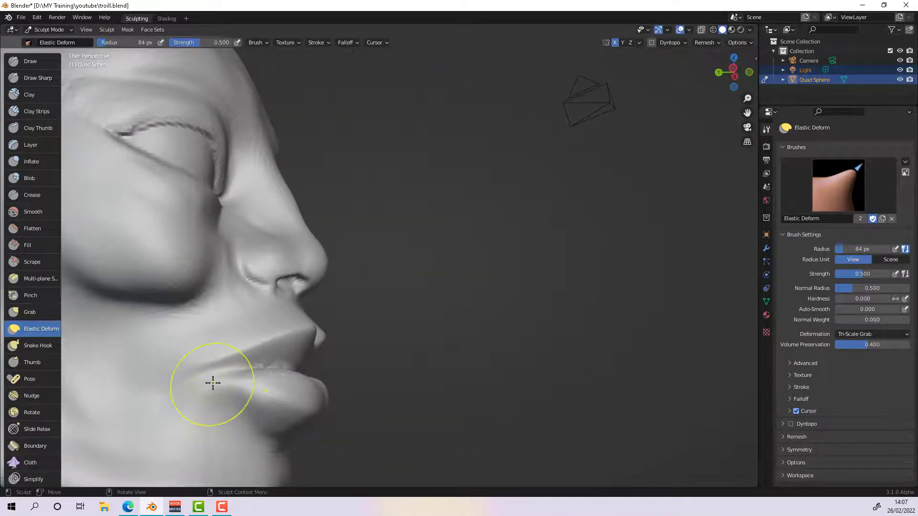
{"action": "middle_click_drag", "start_coordinate": [213, 383], "coordinate": [212, 386]}
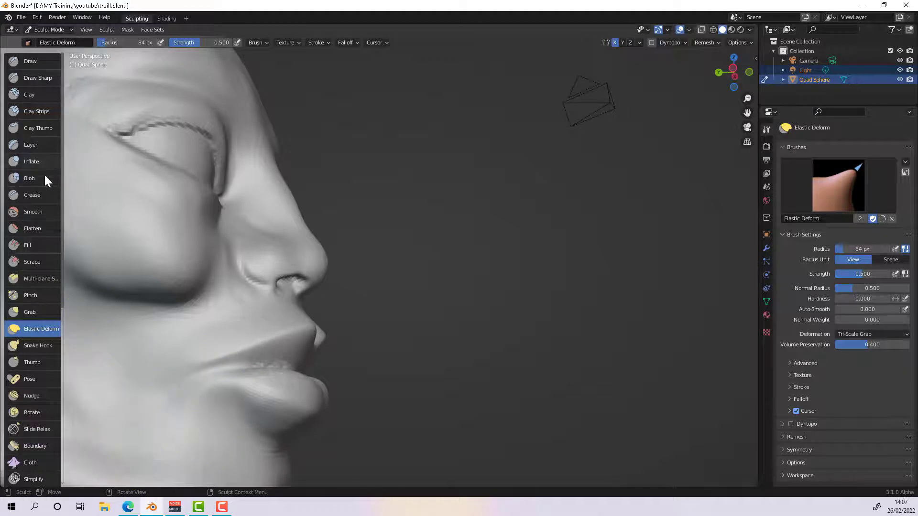
Step: Try to fill the hollow at the mouth corner with the Fill brush at an 84 px radius
{"action": "left_click", "coordinate": [42, 242]}
{"action": "left_click_drag", "start_coordinate": [191, 382], "coordinate": [200, 371]}
{"action": "mouse_move", "coordinate": [201, 371]}
{"action": "middle_mouse_down"}
{"action": "mouse_move", "coordinate": [146, 451]}
{"action": "mouse_move", "coordinate": [177, 463]}
{"action": "middle_mouse_up"}
{"action": "key", "text": "ctrl+z"}
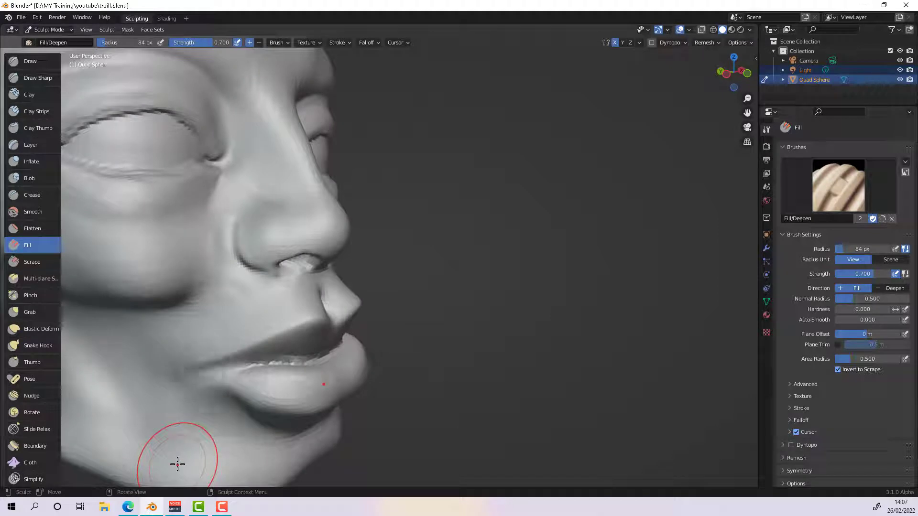
Step: Reshape the upper lip's outer edge and the mouth corner with the Elastic Deform brush at 0.718 strength and a 42 px radius
{"action": "left_click", "coordinate": [42, 330]}
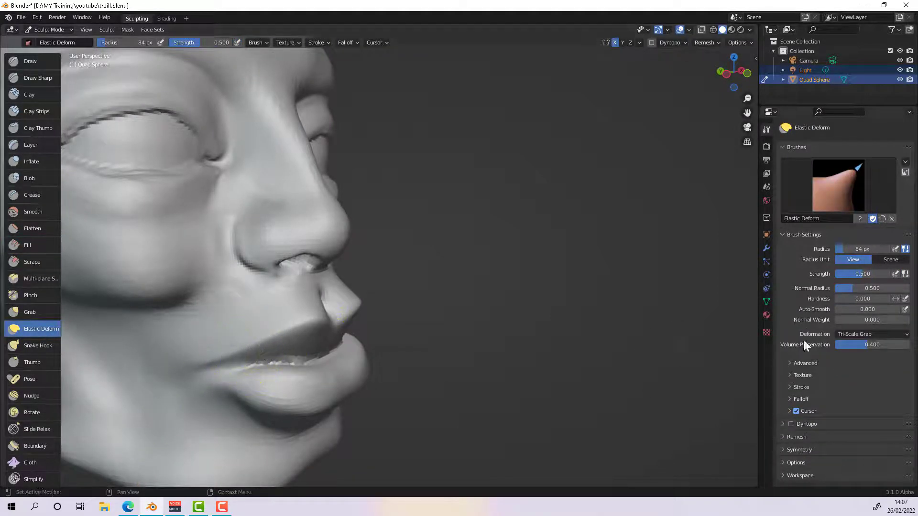
{"action": "left_click_drag", "start_coordinate": [269, 340], "coordinate": [266, 333]}
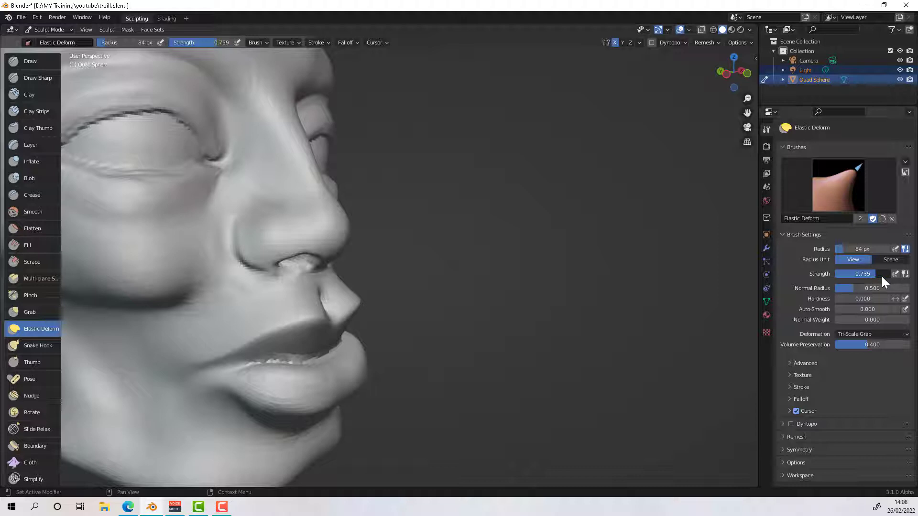
{"action": "left_click_drag", "start_coordinate": [882, 277], "coordinate": [879, 276]}
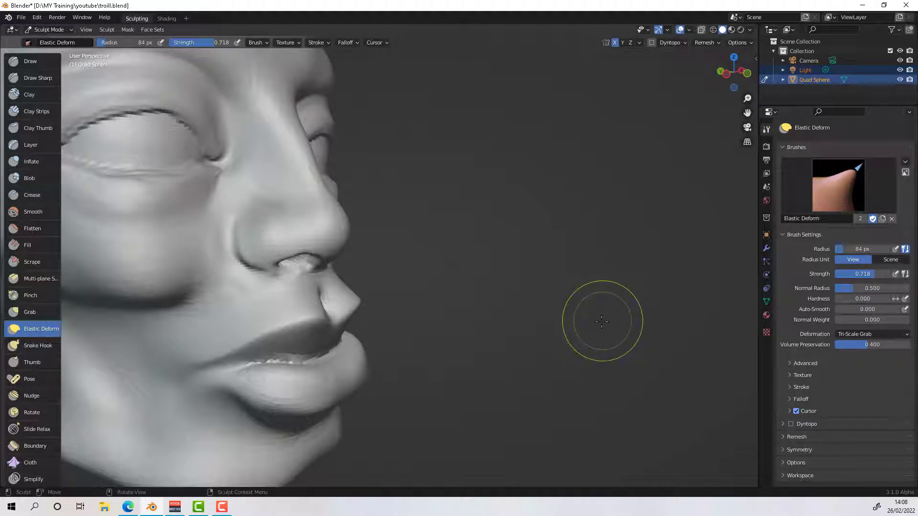
{"action": "left_click", "coordinate": [841, 249]}
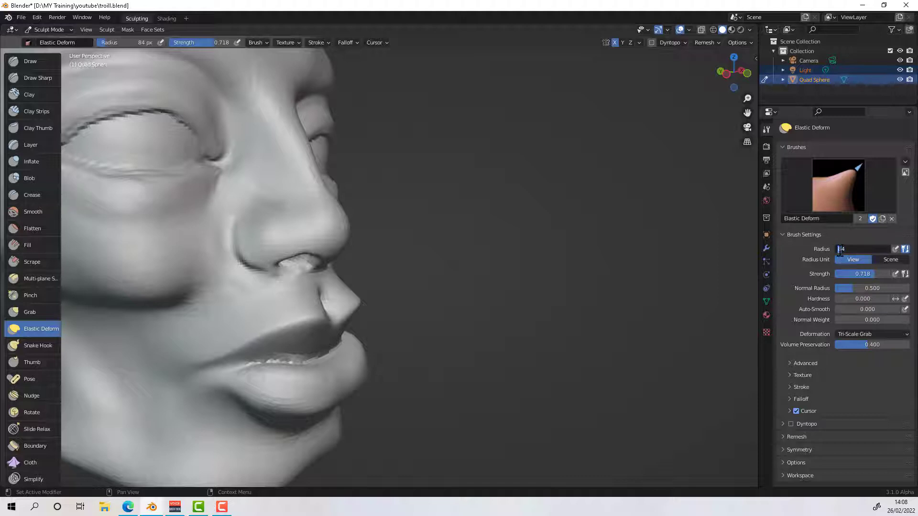
{"action": "left_click", "coordinate": [672, 303]}
{"action": "left_click_drag", "start_coordinate": [856, 249], "coordinate": [799, 258]}
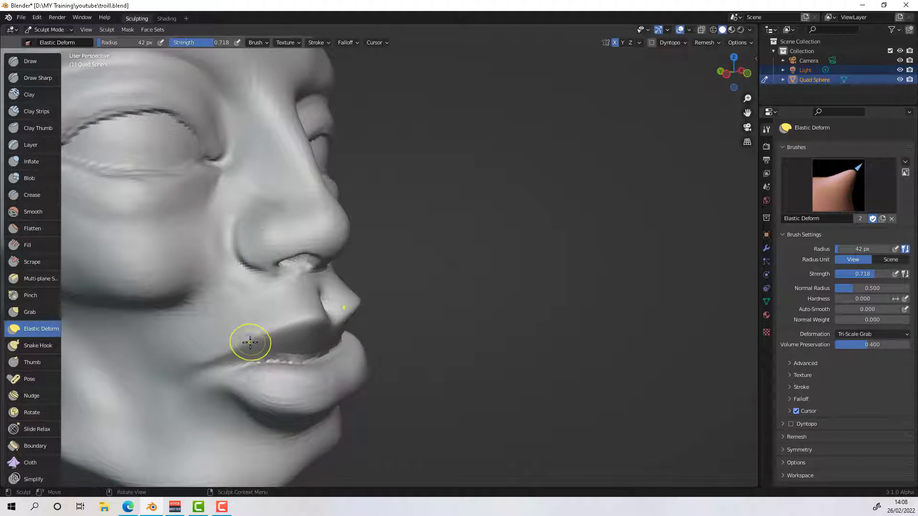
{"action": "mouse_move", "coordinate": [250, 342]}
{"action": "left_mouse_down"}
{"action": "mouse_move", "coordinate": [303, 321]}
{"action": "mouse_move", "coordinate": [216, 388]}
{"action": "mouse_move", "coordinate": [233, 384]}
{"action": "mouse_move", "coordinate": [215, 349]}
{"action": "mouse_move", "coordinate": [226, 346]}
{"action": "left_mouse_up"}
{"action": "left_click_drag", "start_coordinate": [227, 380], "coordinate": [219, 381]}
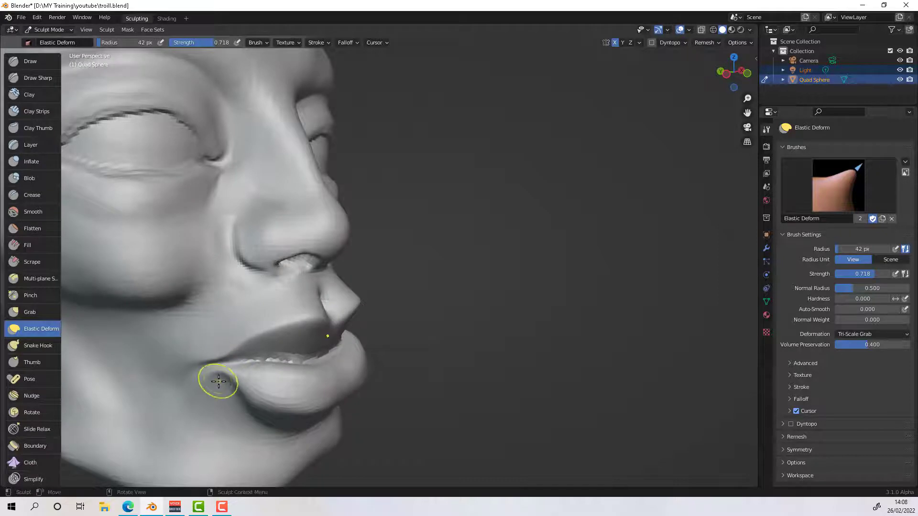
Step: Refine both mouth corners from the front and the opposite side with the Elastic Deform brush at a 42 px radius
{"action": "mouse_move", "coordinate": [382, 364]}
{"action": "middle_mouse_down"}
{"action": "mouse_move", "coordinate": [359, 349]}
{"action": "mouse_move", "coordinate": [317, 351]}
{"action": "middle_mouse_up"}
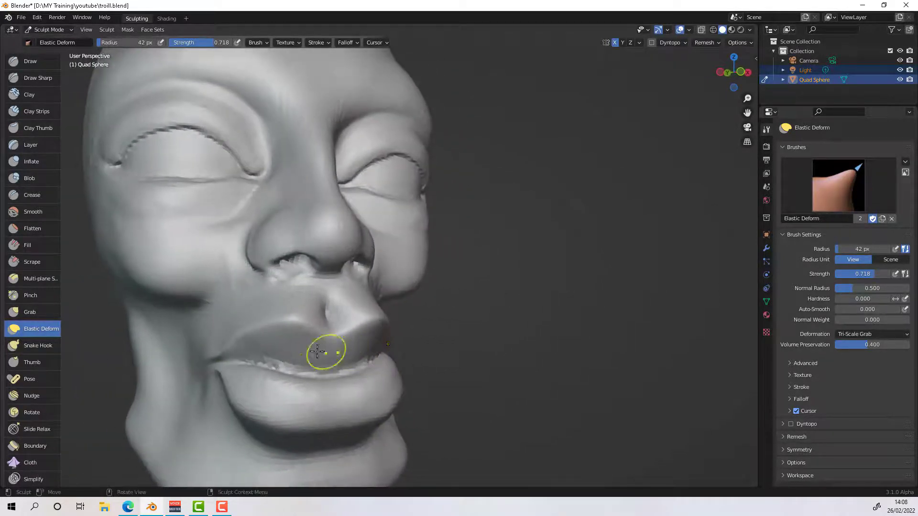
{"action": "left_click_drag", "start_coordinate": [225, 352], "coordinate": [224, 351]}
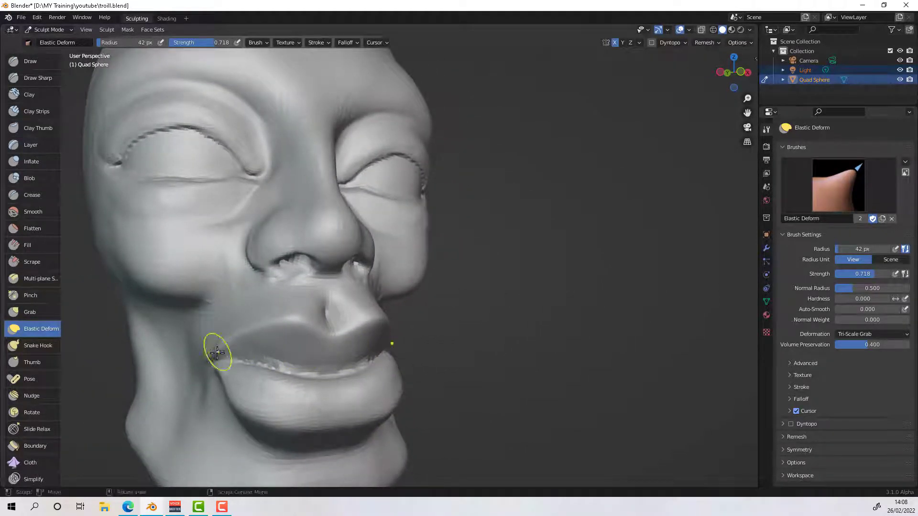
{"action": "mouse_move", "coordinate": [365, 370]}
{"action": "middle_mouse_down"}
{"action": "mouse_move", "coordinate": [437, 369]}
{"action": "mouse_move", "coordinate": [371, 389]}
{"action": "mouse_move", "coordinate": [299, 383]}
{"action": "mouse_move", "coordinate": [324, 359]}
{"action": "middle_mouse_up"}
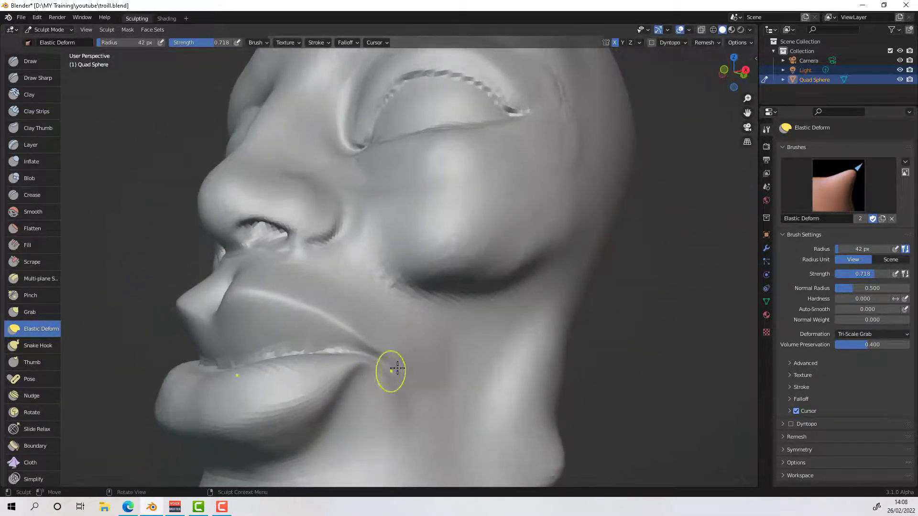
{"action": "left_click_drag", "start_coordinate": [393, 378], "coordinate": [383, 376]}
Step: Reshape the nose base between the nostrils with the Elastic Deform brush at a 101 px radius
{"action": "middle_click_drag", "start_coordinate": [410, 378], "coordinate": [504, 387]}
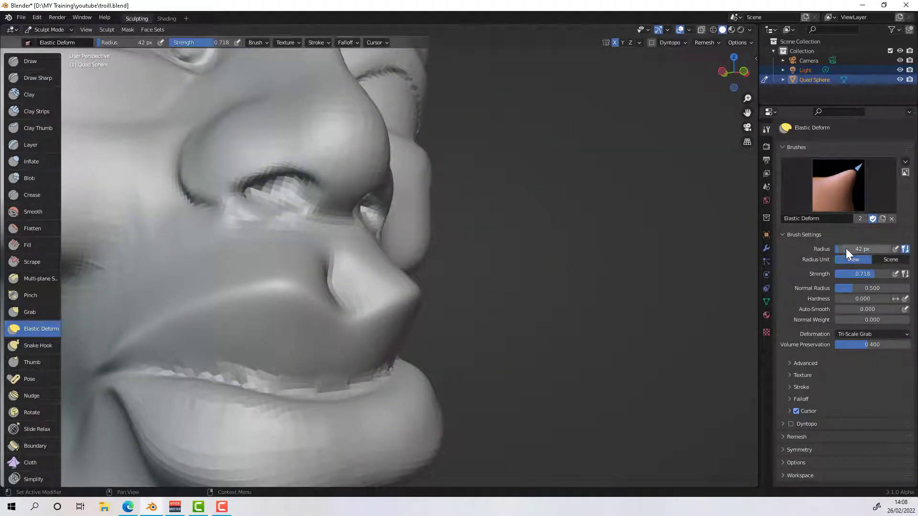
{"action": "left_click_drag", "start_coordinate": [839, 248], "coordinate": [804, 242]}
{"action": "left_click_drag", "start_coordinate": [335, 223], "coordinate": [348, 197]}
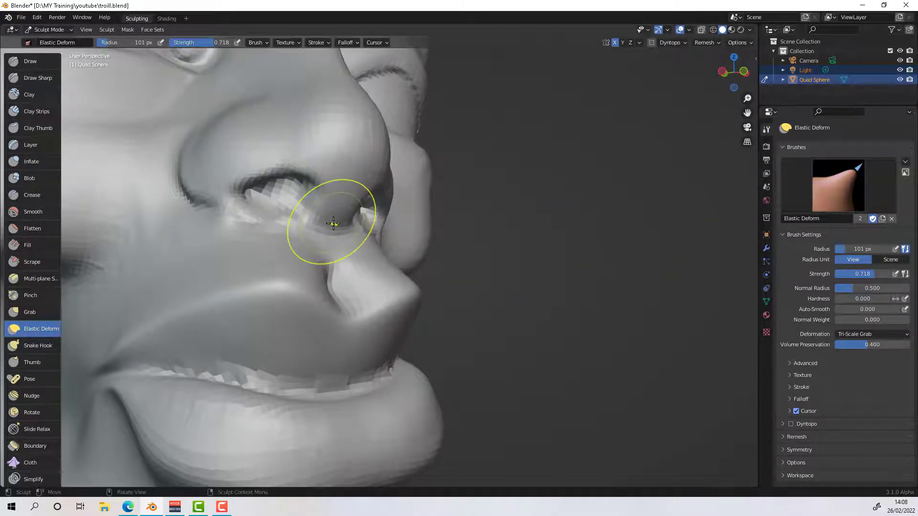
{"action": "mouse_move", "coordinate": [285, 204]}
{"action": "middle_mouse_down"}
{"action": "mouse_move", "coordinate": [384, 230]}
{"action": "mouse_move", "coordinate": [344, 229]}
{"action": "mouse_move", "coordinate": [296, 256]}
{"action": "mouse_move", "coordinate": [361, 279]}
{"action": "middle_mouse_up"}
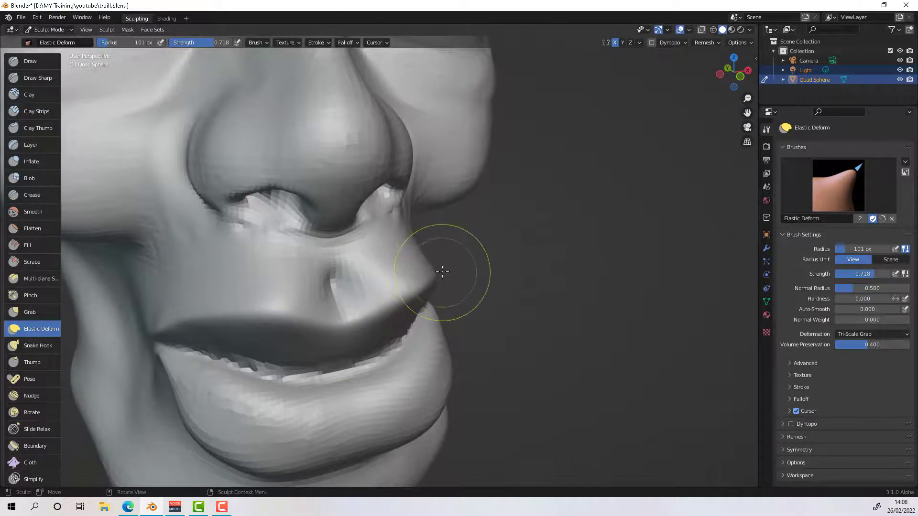
Step: Change the viewport shading's MatCap to the red clay material
{"action": "mouse_move", "coordinate": [442, 272]}
{"action": "middle_mouse_down"}
{"action": "mouse_move", "coordinate": [420, 303]}
{"action": "mouse_move", "coordinate": [447, 266]}
{"action": "mouse_move", "coordinate": [437, 266]}
{"action": "mouse_move", "coordinate": [457, 255]}
{"action": "mouse_move", "coordinate": [455, 282]}
{"action": "mouse_move", "coordinate": [470, 280]}
{"action": "mouse_move", "coordinate": [422, 287]}
{"action": "mouse_move", "coordinate": [424, 276]}
{"action": "mouse_move", "coordinate": [459, 278]}
{"action": "mouse_move", "coordinate": [361, 277]}
{"action": "mouse_move", "coordinate": [495, 276]}
{"action": "mouse_move", "coordinate": [414, 277]}
{"action": "mouse_move", "coordinate": [427, 282]}
{"action": "mouse_move", "coordinate": [413, 335]}
{"action": "middle_mouse_up"}
{"action": "scroll", "coordinate": [457, 255], "scroll_direction": "down", "scroll_amount": 6}
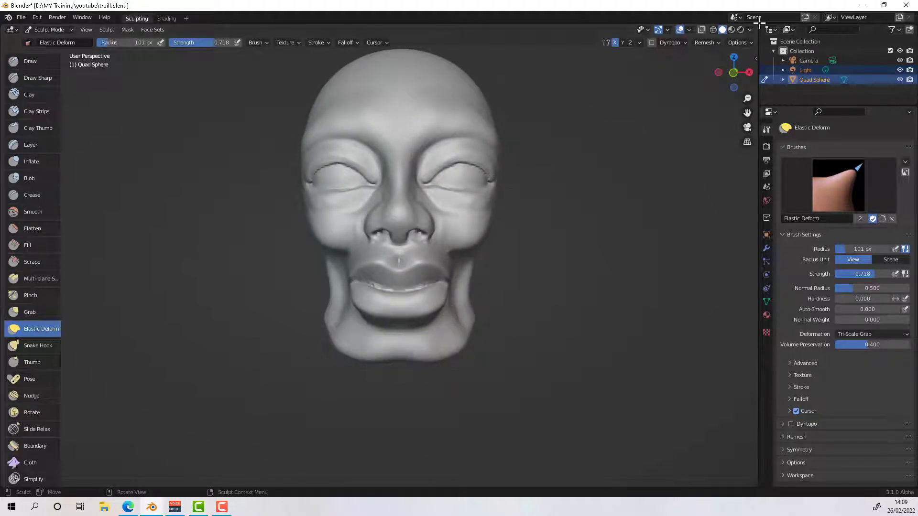
{"action": "left_click", "coordinate": [749, 30]}
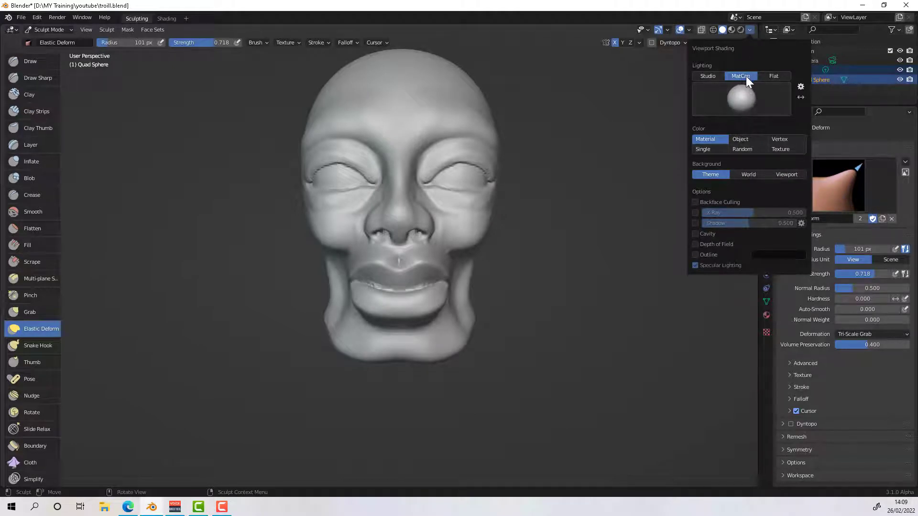
{"action": "left_click", "coordinate": [743, 108]}
{"action": "left_click", "coordinate": [598, 160]}
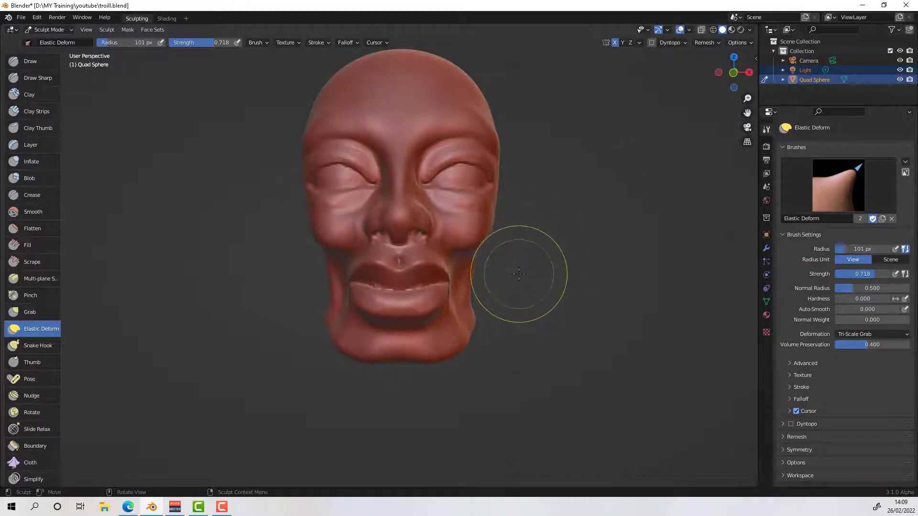
Step: Enable Cavity in the viewport shading options and view the head from the side
{"action": "mouse_move", "coordinate": [523, 277]}
{"action": "middle_mouse_down"}
{"action": "mouse_move", "coordinate": [449, 276]}
{"action": "mouse_move", "coordinate": [476, 279]}
{"action": "mouse_move", "coordinate": [469, 283]}
{"action": "mouse_move", "coordinate": [480, 272]}
{"action": "middle_mouse_up"}
{"action": "mouse_move", "coordinate": [480, 272]}
{"action": "left_mouse_down"}
{"action": "mouse_move", "coordinate": [471, 270]}
{"action": "mouse_move", "coordinate": [483, 266]}
{"action": "left_mouse_up"}
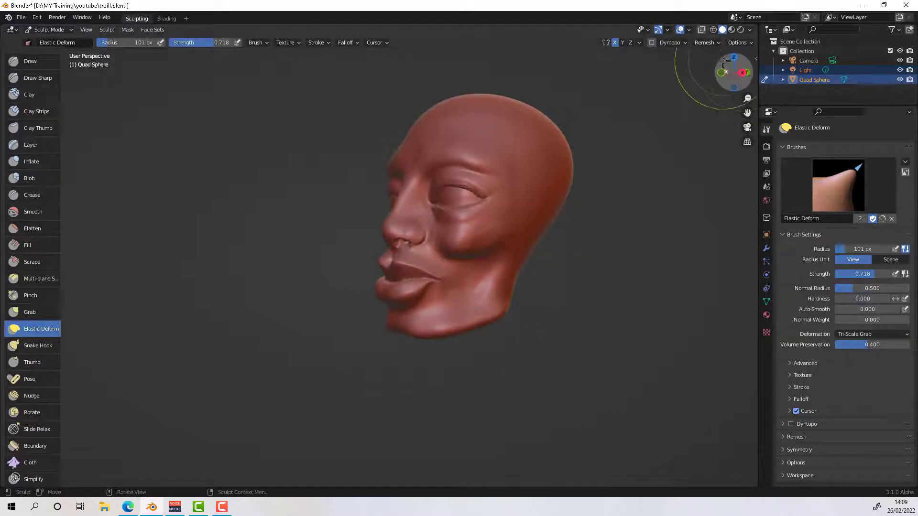
{"action": "left_click", "coordinate": [750, 30]}
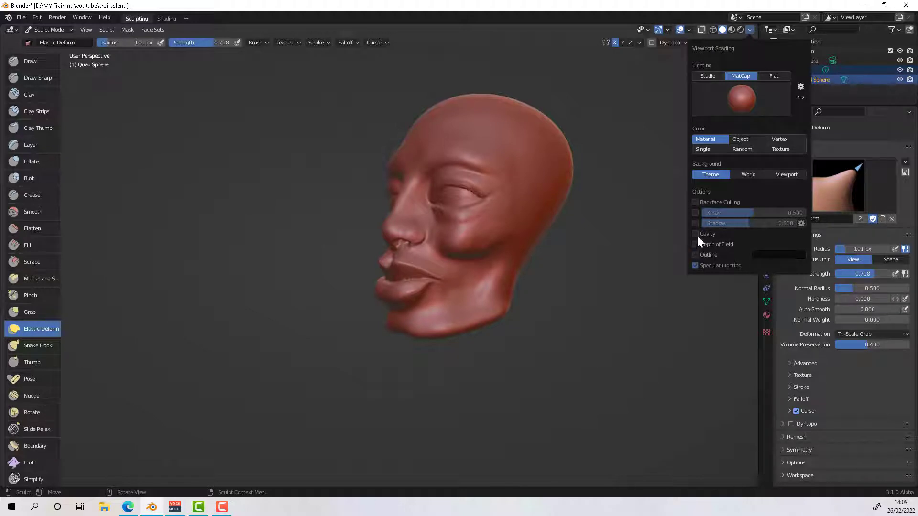
{"action": "left_click_drag", "start_coordinate": [696, 233], "coordinate": [695, 240]}
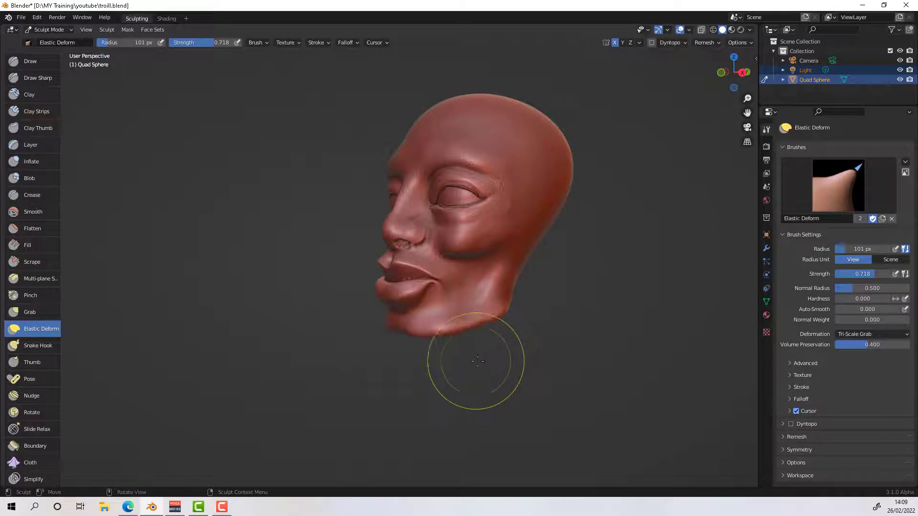
{"action": "mouse_move", "coordinate": [478, 361]}
{"action": "middle_mouse_down"}
{"action": "mouse_move", "coordinate": [541, 359]}
{"action": "mouse_move", "coordinate": [530, 364]}
{"action": "middle_mouse_up"}
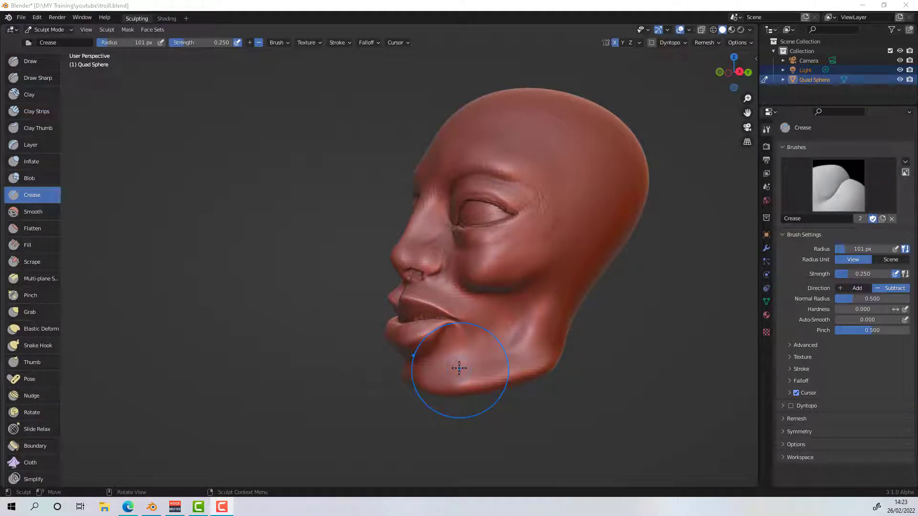
Step: Build up the side of the jaw between the cheekbone and jawline with the Clay Strips brush at a 55 px radius
{"action": "left_click", "coordinate": [47, 95]}
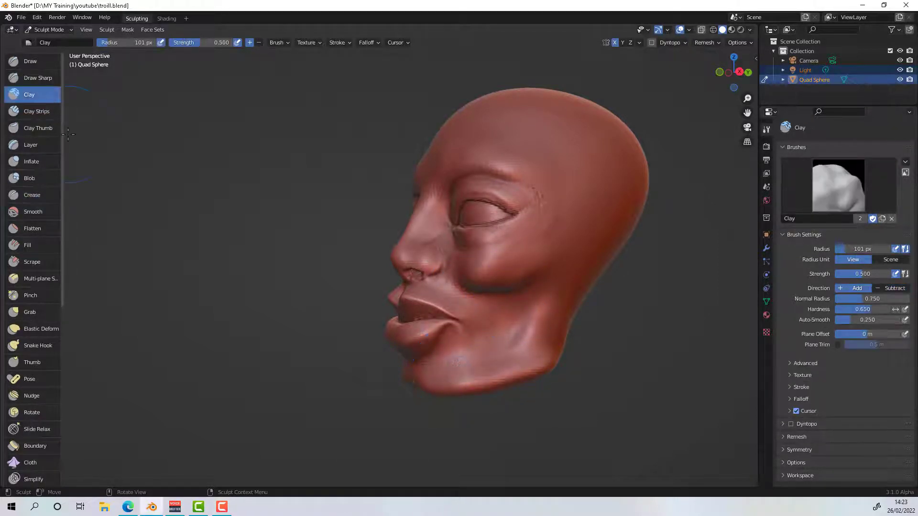
{"action": "left_click", "coordinate": [38, 110]}
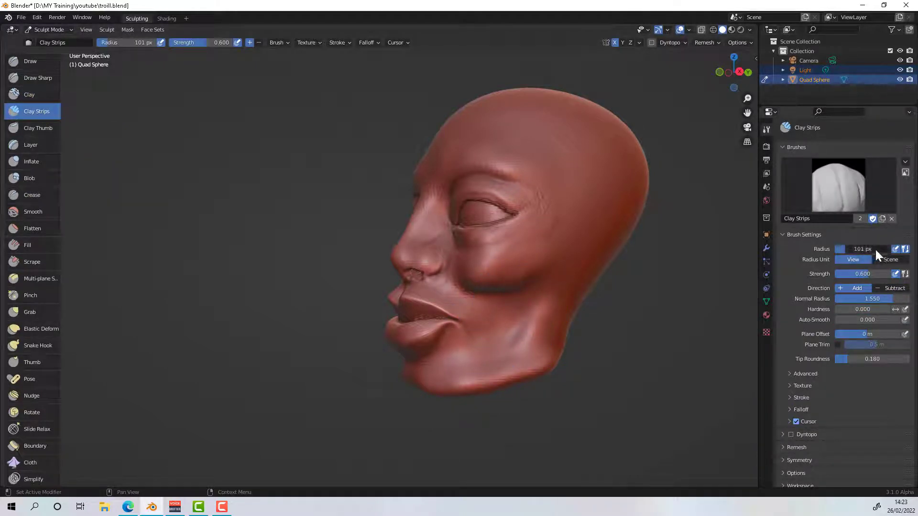
{"action": "left_click_drag", "start_coordinate": [876, 250], "coordinate": [854, 250]}
{"action": "left_click_drag", "start_coordinate": [521, 301], "coordinate": [523, 359]}
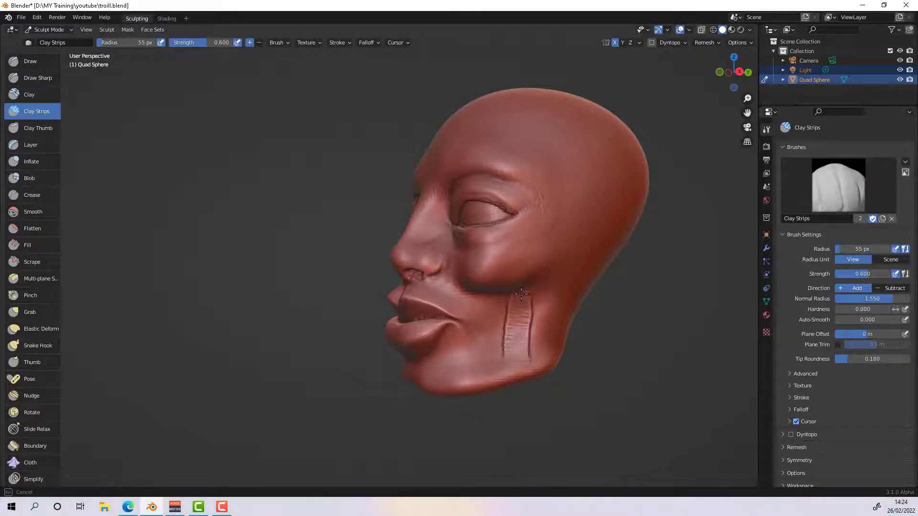
{"action": "mouse_move", "coordinate": [506, 304]}
{"action": "left_mouse_down"}
{"action": "mouse_move", "coordinate": [501, 366]}
{"action": "mouse_move", "coordinate": [504, 300]}
{"action": "mouse_move", "coordinate": [502, 364]}
{"action": "mouse_move", "coordinate": [524, 366]}
{"action": "left_mouse_up"}
{"action": "left_click_drag", "start_coordinate": [515, 305], "coordinate": [506, 363]}
{"action": "middle_click_drag", "start_coordinate": [552, 346], "coordinate": [575, 334]}
{"action": "mouse_move", "coordinate": [502, 293]}
{"action": "left_mouse_down"}
{"action": "mouse_move", "coordinate": [497, 325]}
{"action": "mouse_move", "coordinate": [519, 297]}
{"action": "mouse_move", "coordinate": [517, 337]}
{"action": "left_mouse_up"}
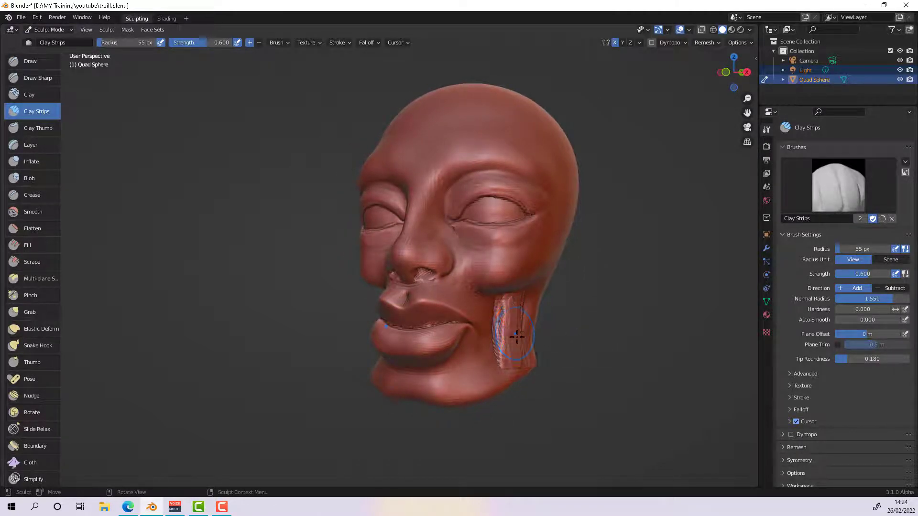
{"action": "mouse_move", "coordinate": [513, 300]}
{"action": "middle_mouse_down"}
{"action": "mouse_move", "coordinate": [568, 306]}
{"action": "mouse_move", "coordinate": [329, 362]}
{"action": "middle_mouse_up"}
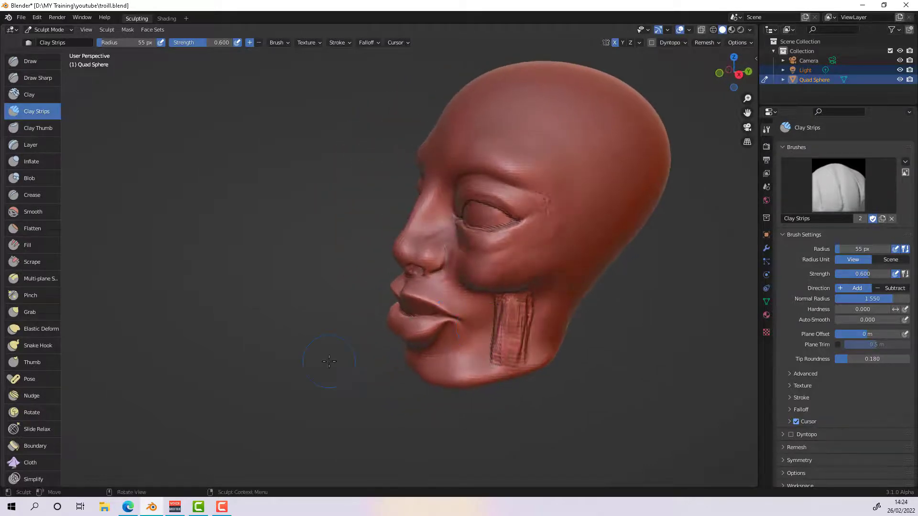
{"action": "mouse_move", "coordinate": [492, 363]}
{"action": "left_mouse_down", "text": "shift"}
{"action": "mouse_move", "coordinate": [497, 302]}
{"action": "mouse_move", "coordinate": [530, 325]}
{"action": "mouse_move", "coordinate": [526, 368]}
{"action": "mouse_move", "coordinate": [521, 303]}
{"action": "mouse_move", "coordinate": [497, 377]}
{"action": "mouse_move", "coordinate": [526, 378]}
{"action": "left_mouse_up", "text": "shift"}
{"action": "scroll", "coordinate": [561, 367], "scroll_direction": "up", "scroll_amount": 6}
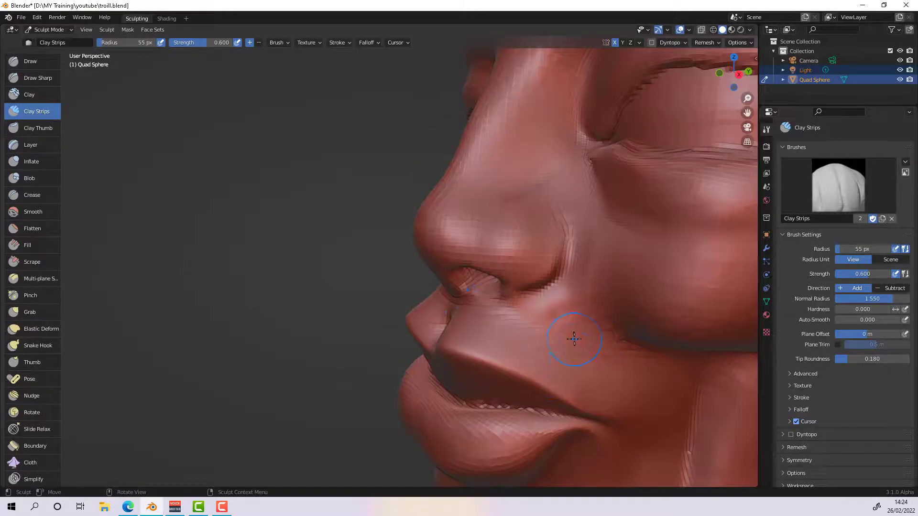
Step: Build up muscle strands from the cheekbone down to the mouth corner with the Clay Strips brush at a 34 px radius
{"action": "scroll", "coordinate": [580, 342], "scroll_direction": "down", "scroll_amount": 6}
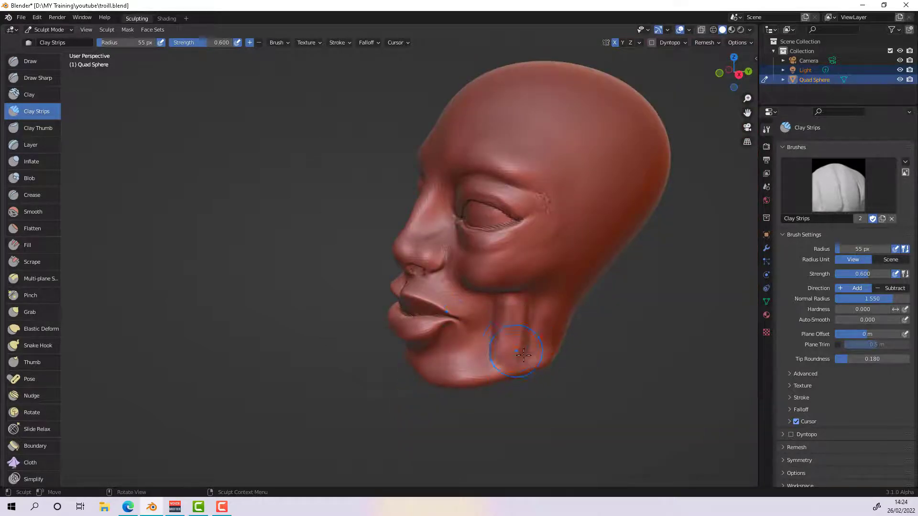
{"action": "key", "text": "ctrl+z"}
{"action": "middle_click_drag", "start_coordinate": [543, 368], "coordinate": [564, 356]}
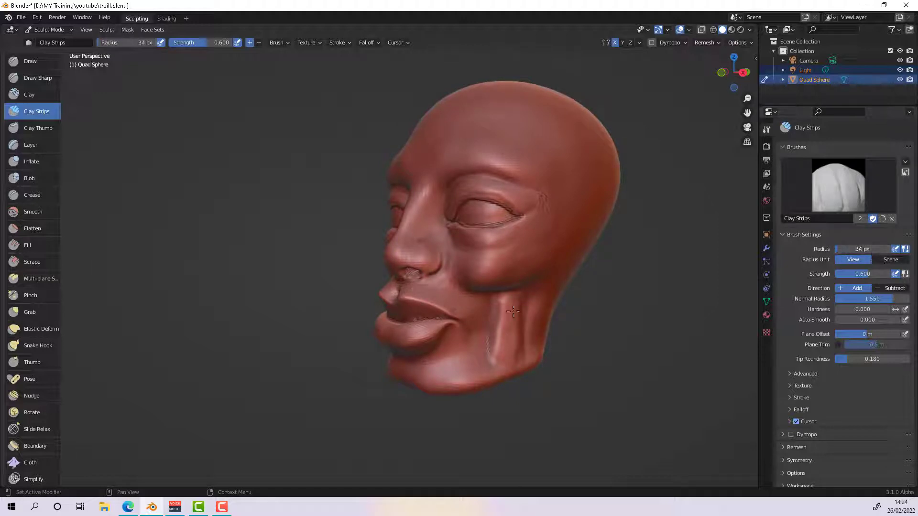
{"action": "left_click_drag", "start_coordinate": [461, 319], "coordinate": [456, 301]}
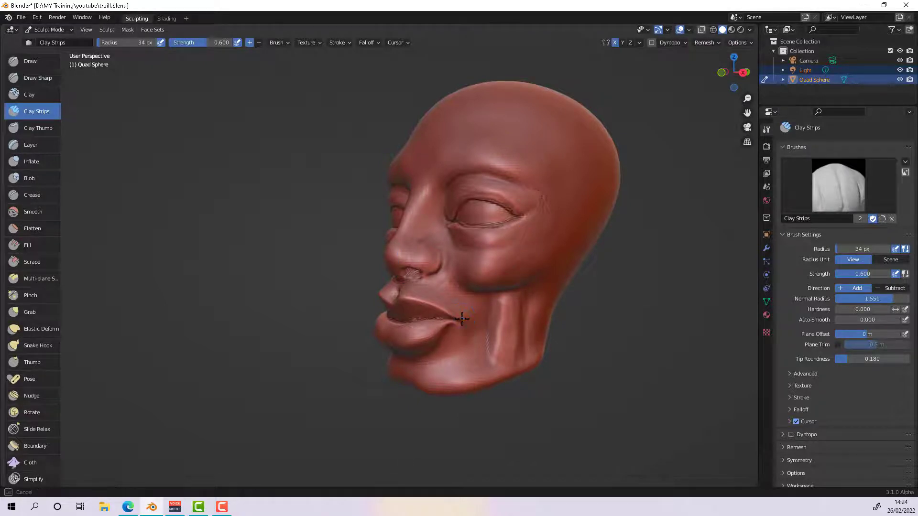
{"action": "left_click_drag", "start_coordinate": [526, 251], "coordinate": [541, 236]}
{"action": "mouse_move", "coordinate": [502, 275]}
{"action": "left_mouse_down"}
{"action": "mouse_move", "coordinate": [542, 231]}
{"action": "mouse_move", "coordinate": [534, 243]}
{"action": "left_mouse_up"}
{"action": "left_click_drag", "start_coordinate": [488, 291], "coordinate": [464, 319]}
{"action": "left_click_drag", "start_coordinate": [511, 248], "coordinate": [515, 246]}
{"action": "left_click_drag", "start_coordinate": [449, 303], "coordinate": [448, 304]}
{"action": "mouse_move", "coordinate": [514, 245]}
{"action": "left_mouse_down"}
{"action": "mouse_move", "coordinate": [466, 289]}
{"action": "mouse_move", "coordinate": [502, 259]}
{"action": "mouse_move", "coordinate": [473, 284]}
{"action": "left_mouse_up"}
{"action": "mouse_move", "coordinate": [488, 285]}
{"action": "middle_mouse_down"}
{"action": "mouse_move", "coordinate": [540, 286]}
{"action": "mouse_move", "coordinate": [500, 283]}
{"action": "middle_mouse_up"}
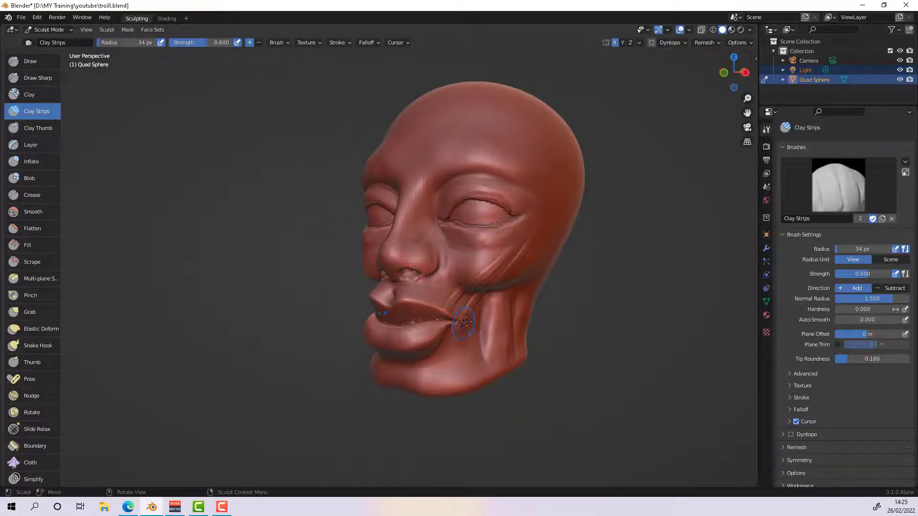
Step: Smooth the strands running from the cheekbone to the mouth corner into the surrounding cheek
{"action": "left_click_drag", "start_coordinate": [503, 245], "coordinate": [436, 310], "text": "shift"}
{"action": "left_click_drag", "start_coordinate": [527, 250], "coordinate": [453, 343], "text": "shift"}
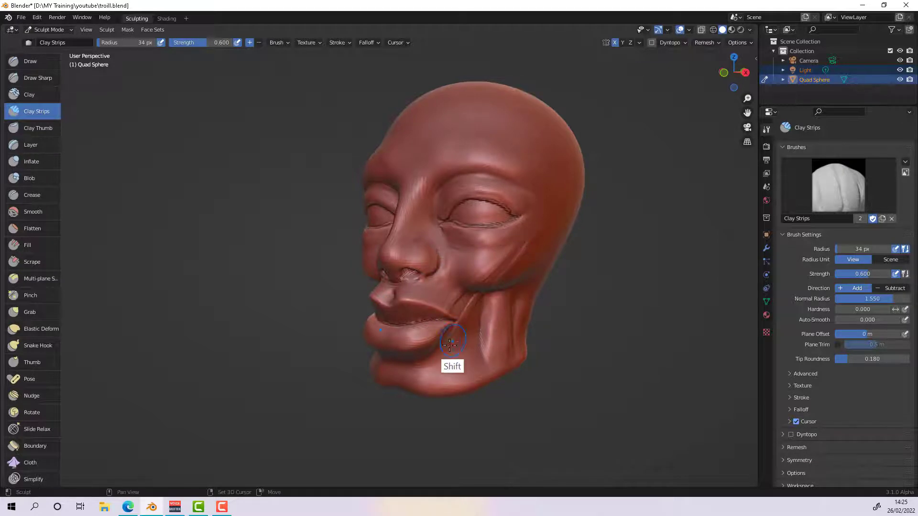
{"action": "left_click_drag", "start_coordinate": [511, 248], "coordinate": [460, 305], "text": "shift"}
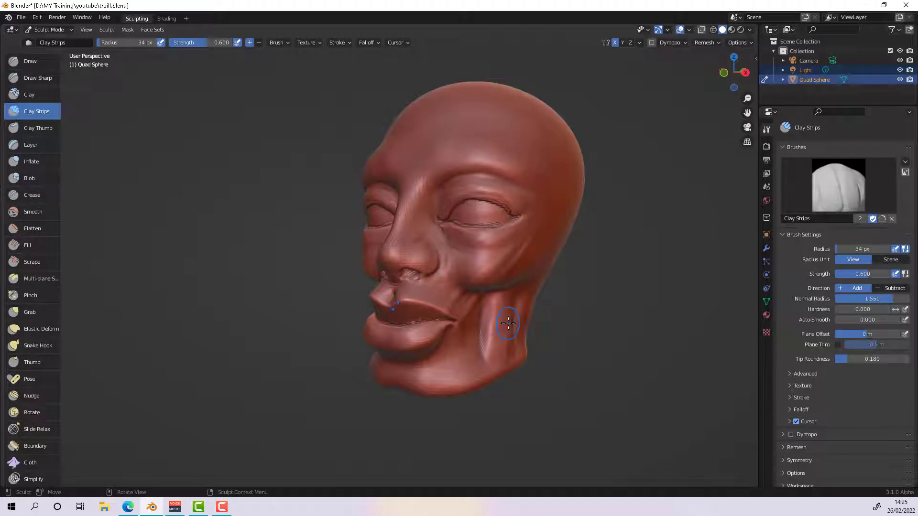
Step: Add Clay Strips strokes between the lower lip and the chin at a 34 px radius and smooth them
{"action": "middle_click_drag", "start_coordinate": [510, 333], "coordinate": [590, 314]}
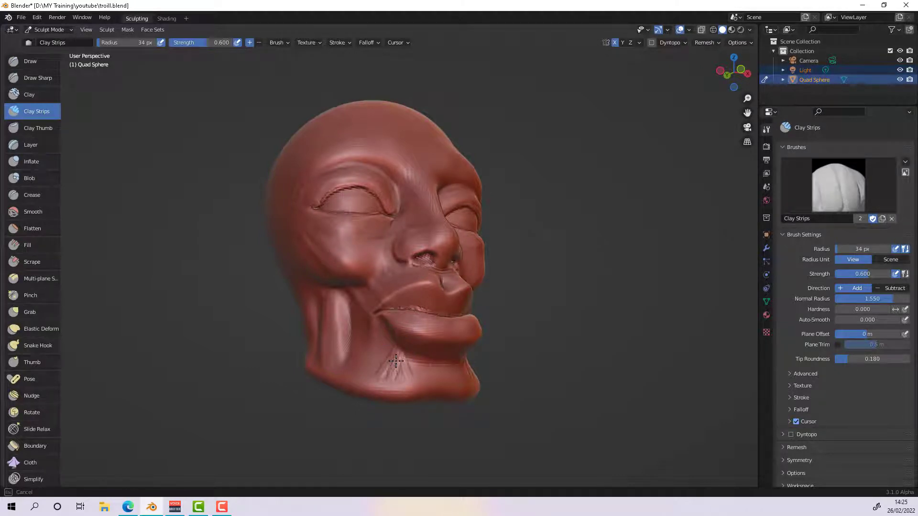
{"action": "left_click_drag", "start_coordinate": [396, 361], "coordinate": [410, 383]}
{"action": "middle_click_drag", "start_coordinate": [402, 351], "coordinate": [391, 362]}
{"action": "mouse_move", "coordinate": [391, 348]}
{"action": "left_mouse_down", "text": "shift"}
{"action": "mouse_move", "coordinate": [414, 376]}
{"action": "mouse_move", "coordinate": [389, 381]}
{"action": "left_mouse_up", "text": "shift"}
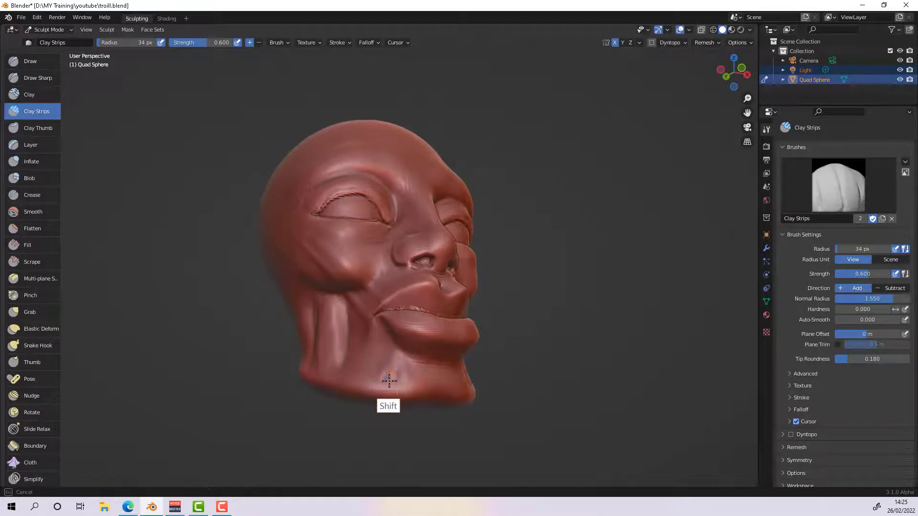
{"action": "mouse_move", "coordinate": [395, 379]}
{"action": "middle_mouse_down"}
{"action": "mouse_move", "coordinate": [415, 391]}
{"action": "mouse_move", "coordinate": [432, 370]}
{"action": "middle_mouse_up"}
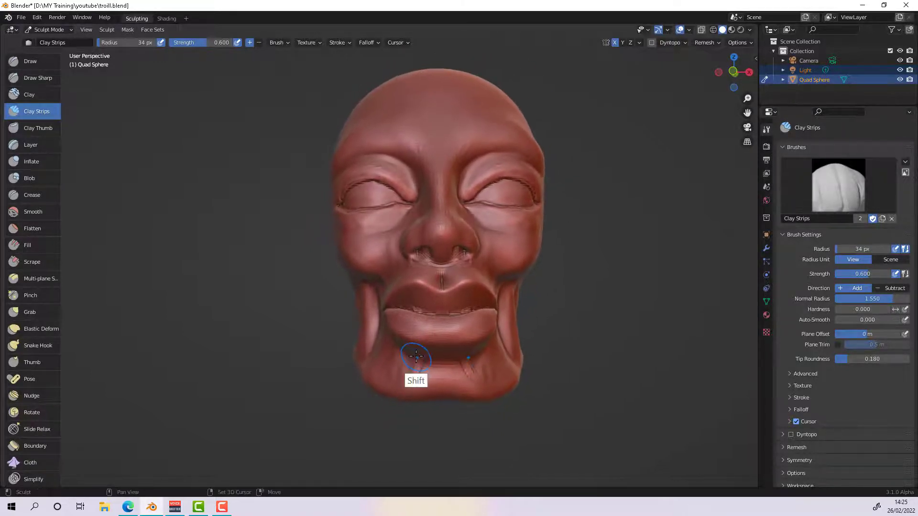
{"action": "mouse_move", "coordinate": [418, 357]}
{"action": "left_mouse_down", "text": "shift"}
{"action": "mouse_move", "coordinate": [430, 353]}
{"action": "mouse_move", "coordinate": [420, 377]}
{"action": "mouse_move", "coordinate": [437, 364]}
{"action": "mouse_move", "coordinate": [426, 369]}
{"action": "left_mouse_up", "text": "shift"}
{"action": "middle_click_drag", "start_coordinate": [426, 370], "coordinate": [421, 367]}
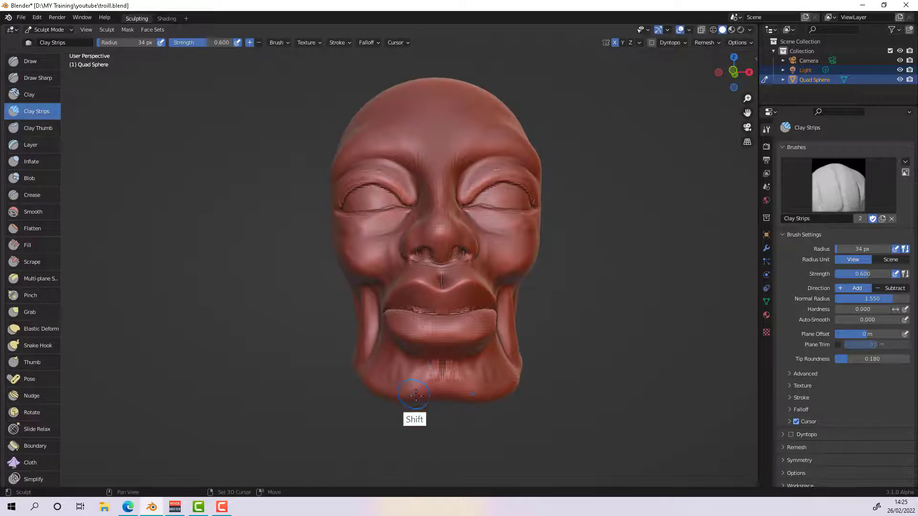
{"action": "mouse_move", "coordinate": [466, 401]}
{"action": "middle_mouse_down"}
{"action": "mouse_move", "coordinate": [587, 386]}
{"action": "mouse_move", "coordinate": [594, 346]}
{"action": "mouse_move", "coordinate": [548, 393]}
{"action": "mouse_move", "coordinate": [545, 379]}
{"action": "mouse_move", "coordinate": [529, 379]}
{"action": "middle_mouse_up"}
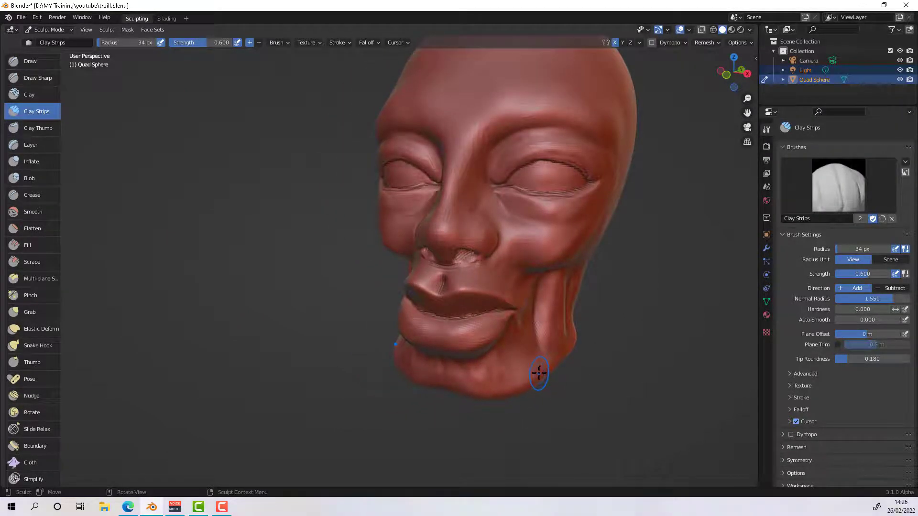
Step: Build up the forehead and temple with the Clay Strips brush at a 97 px radius
{"action": "middle_click_drag", "start_coordinate": [550, 366], "coordinate": [538, 407], "text": "shift"}
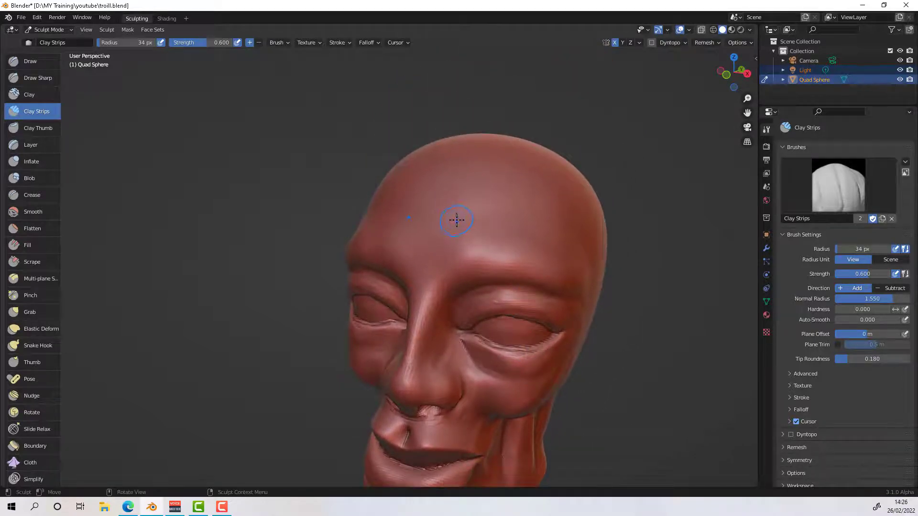
{"action": "left_click_drag", "start_coordinate": [467, 233], "coordinate": [461, 235]}
{"action": "left_click", "coordinate": [836, 248]}
{"action": "type", "text": "97"}
{"action": "key", "text": "Return"}
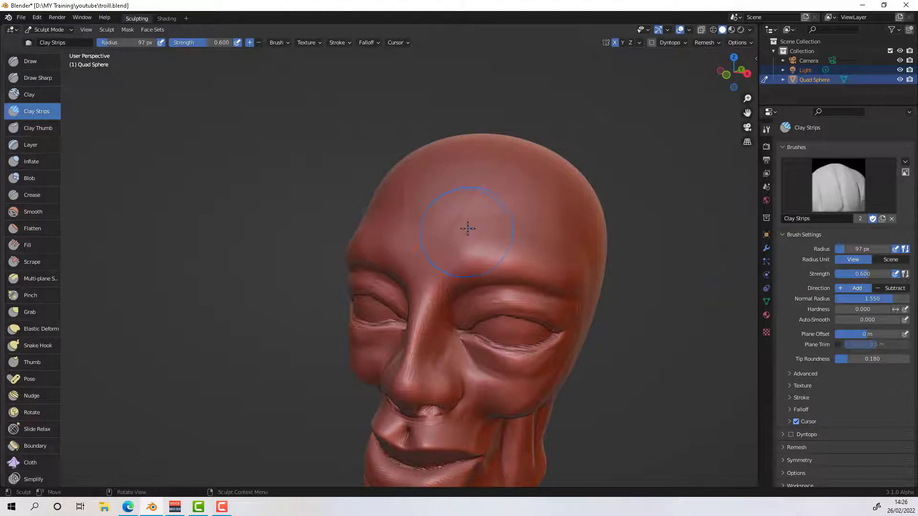
{"action": "mouse_move", "coordinate": [468, 229]}
{"action": "left_mouse_down"}
{"action": "mouse_move", "coordinate": [497, 211]}
{"action": "mouse_move", "coordinate": [533, 235]}
{"action": "mouse_move", "coordinate": [578, 234]}
{"action": "left_mouse_up"}
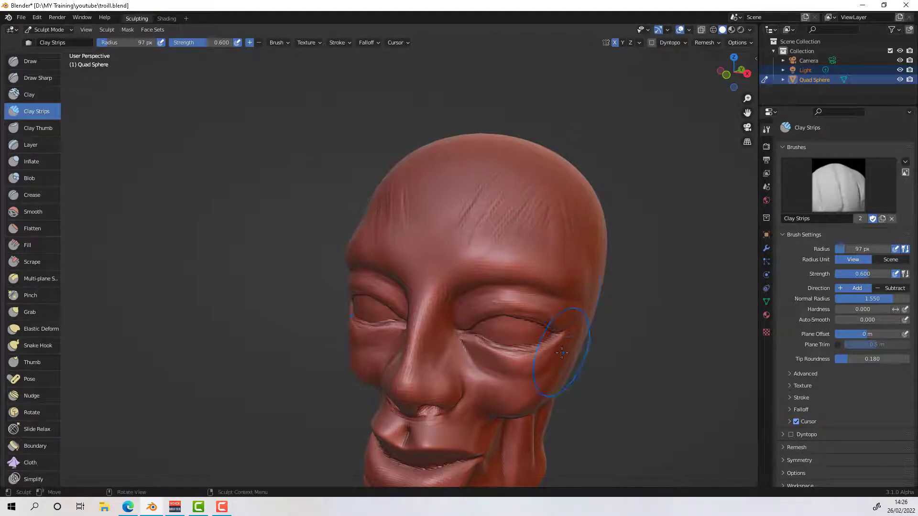
{"action": "mouse_move", "coordinate": [616, 377]}
{"action": "middle_mouse_down"}
{"action": "mouse_move", "coordinate": [621, 335]}
{"action": "mouse_move", "coordinate": [626, 354]}
{"action": "mouse_move", "coordinate": [586, 329]}
{"action": "middle_mouse_up"}
{"action": "mouse_move", "coordinate": [469, 206]}
{"action": "left_mouse_down"}
{"action": "mouse_move", "coordinate": [458, 217]}
{"action": "mouse_move", "coordinate": [475, 233]}
{"action": "mouse_move", "coordinate": [536, 176]}
{"action": "left_mouse_up"}
{"action": "mouse_move", "coordinate": [490, 230]}
{"action": "left_mouse_down"}
{"action": "mouse_move", "coordinate": [550, 210]}
{"action": "mouse_move", "coordinate": [538, 243]}
{"action": "left_mouse_up"}
{"action": "left_click_drag", "start_coordinate": [570, 194], "coordinate": [576, 259]}
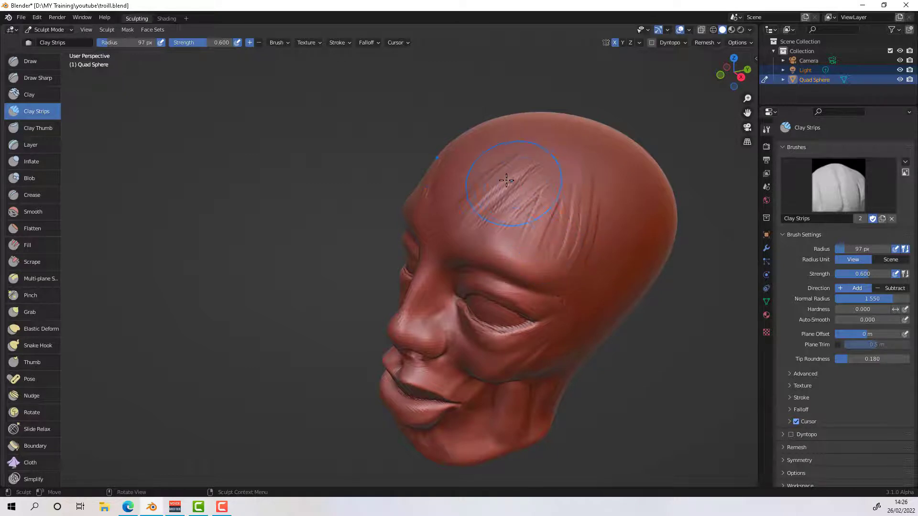
Step: Smooth the Clay Strips strokes across the forehead and above the brow
{"action": "left_click_drag", "start_coordinate": [514, 157], "coordinate": [460, 204], "text": "shift"}
{"action": "left_click_drag", "start_coordinate": [508, 177], "coordinate": [492, 212], "text": "shift"}
{"action": "mouse_move", "coordinate": [549, 181]}
{"action": "left_mouse_down", "text": "shift"}
{"action": "mouse_move", "coordinate": [505, 244]}
{"action": "mouse_move", "coordinate": [557, 255]}
{"action": "mouse_move", "coordinate": [592, 250]}
{"action": "mouse_move", "coordinate": [590, 237]}
{"action": "mouse_move", "coordinate": [535, 265]}
{"action": "mouse_move", "coordinate": [461, 228]}
{"action": "mouse_move", "coordinate": [424, 255]}
{"action": "left_mouse_up", "text": "shift"}
Step: Build up the side of the skull behind the temple with the Clay Strips brush at a 97 px radius
{"action": "mouse_move", "coordinate": [638, 292]}
{"action": "middle_mouse_down"}
{"action": "mouse_move", "coordinate": [591, 283]}
{"action": "mouse_move", "coordinate": [592, 275]}
{"action": "mouse_move", "coordinate": [609, 279]}
{"action": "middle_mouse_up"}
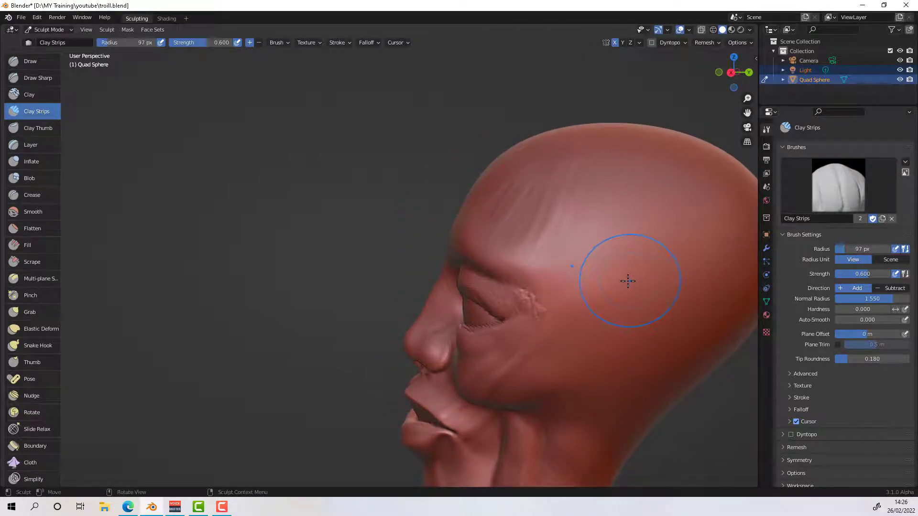
{"action": "middle_click_drag", "start_coordinate": [646, 274], "coordinate": [618, 291]}
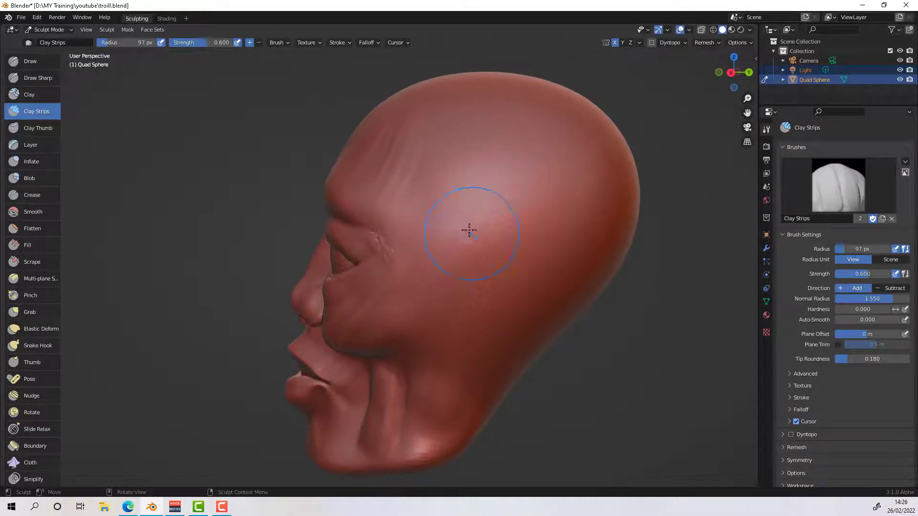
{"action": "mouse_move", "coordinate": [461, 203]}
{"action": "left_mouse_down"}
{"action": "mouse_move", "coordinate": [459, 237]}
{"action": "mouse_move", "coordinate": [521, 174]}
{"action": "left_mouse_up"}
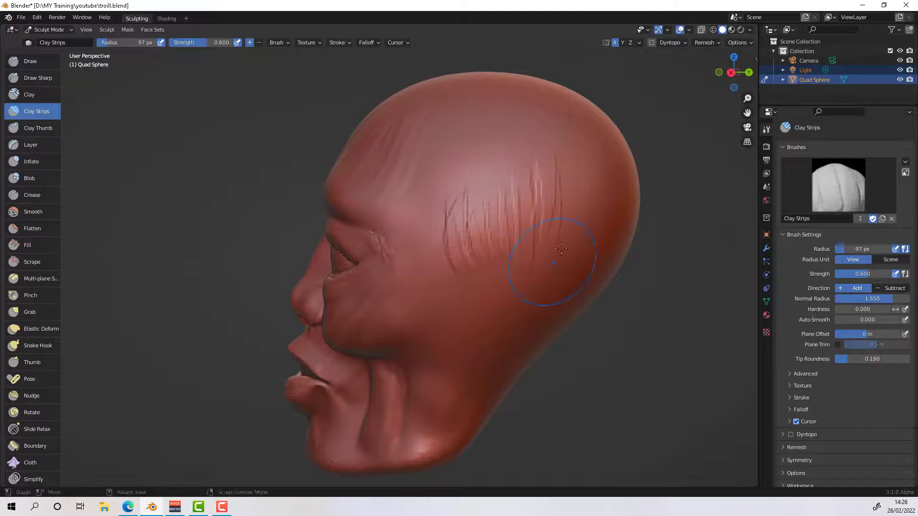
{"action": "mouse_move", "coordinate": [562, 206]}
{"action": "left_mouse_down"}
{"action": "mouse_move", "coordinate": [573, 173]}
{"action": "mouse_move", "coordinate": [467, 211]}
{"action": "mouse_move", "coordinate": [465, 242]}
{"action": "mouse_move", "coordinate": [464, 156]}
{"action": "left_mouse_up"}
{"action": "left_click_drag", "start_coordinate": [476, 284], "coordinate": [564, 292]}
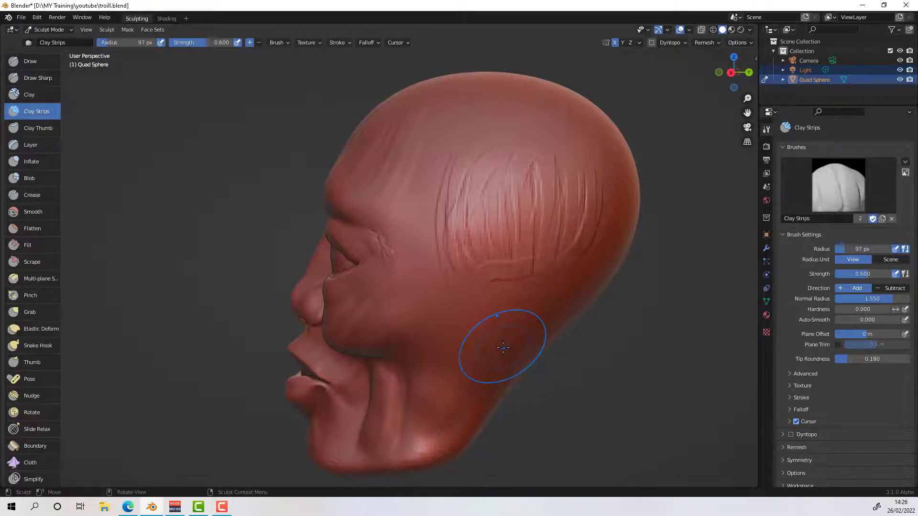
Step: Smooth the built-up strokes on the side of the skull
{"action": "mouse_move", "coordinate": [512, 267]}
{"action": "left_mouse_down", "text": "shift"}
{"action": "mouse_move", "coordinate": [485, 265]}
{"action": "mouse_move", "coordinate": [550, 275]}
{"action": "left_mouse_up", "text": "shift"}
{"action": "mouse_move", "coordinate": [465, 148]}
{"action": "left_mouse_down", "text": "shift"}
{"action": "mouse_move", "coordinate": [451, 156]}
{"action": "mouse_move", "coordinate": [574, 160]}
{"action": "left_mouse_up", "text": "shift"}
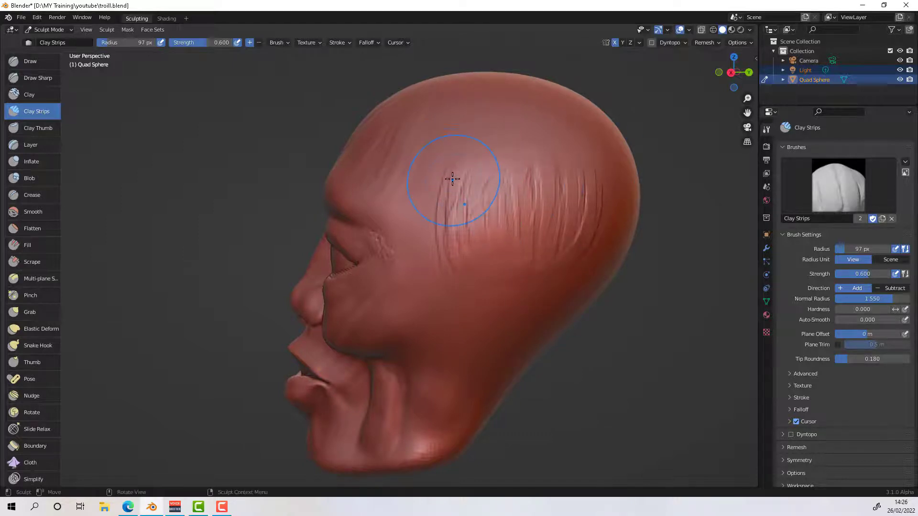
{"action": "mouse_move", "coordinate": [452, 178]}
{"action": "left_mouse_down", "text": "shift"}
{"action": "mouse_move", "coordinate": [440, 269]}
{"action": "mouse_move", "coordinate": [465, 222]}
{"action": "mouse_move", "coordinate": [539, 178]}
{"action": "mouse_move", "coordinate": [584, 191]}
{"action": "mouse_move", "coordinate": [547, 238]}
{"action": "mouse_move", "coordinate": [438, 189]}
{"action": "mouse_move", "coordinate": [436, 239]}
{"action": "left_mouse_up", "text": "shift"}
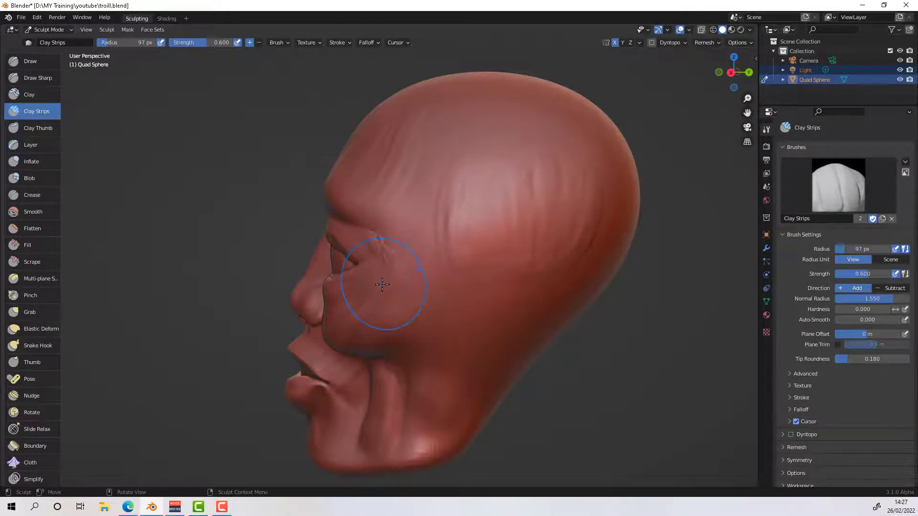
Step: Build up the side of the nose bridge with the Clay Strips brush at a 97 px radius and smooth it
{"action": "middle_click_drag", "start_coordinate": [382, 284], "coordinate": [470, 305]}
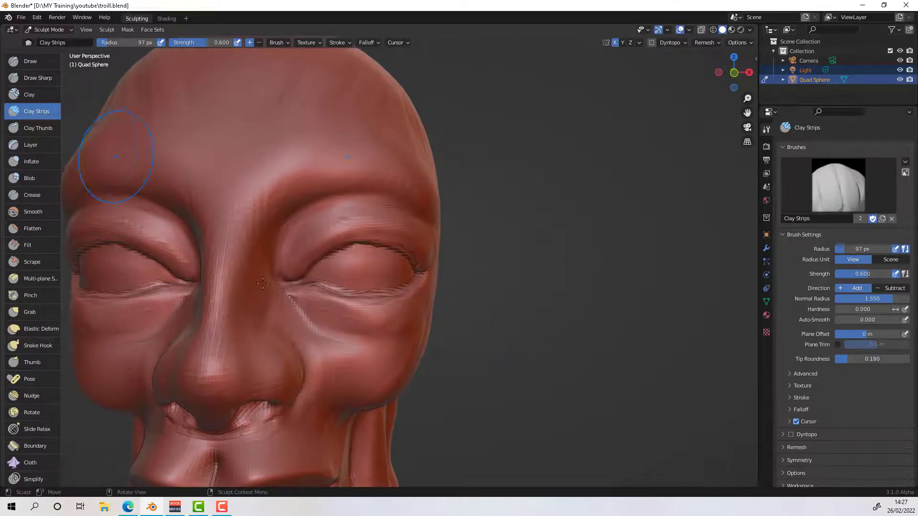
{"action": "middle_click_drag", "start_coordinate": [239, 309], "coordinate": [233, 311]}
{"action": "mouse_move", "coordinate": [233, 311]}
{"action": "left_mouse_down"}
{"action": "mouse_move", "coordinate": [262, 356]}
{"action": "mouse_move", "coordinate": [244, 303]}
{"action": "left_mouse_up"}
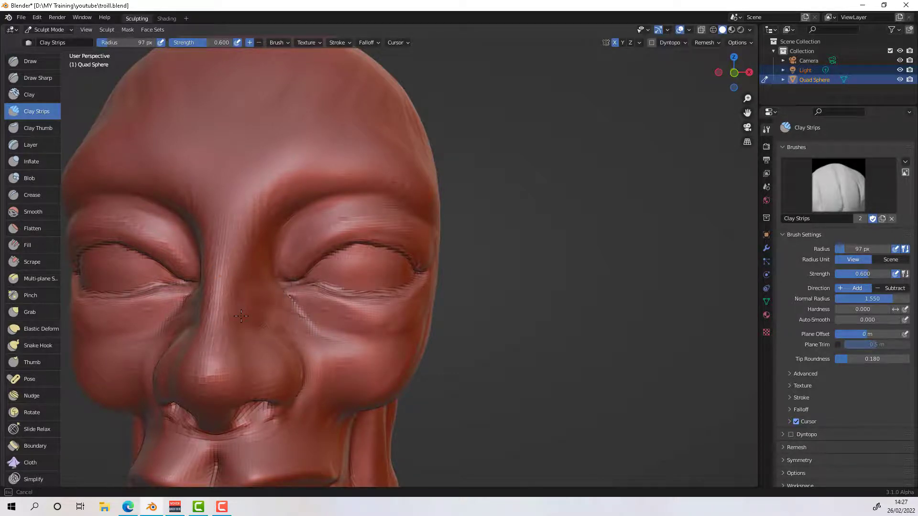
{"action": "mouse_move", "coordinate": [280, 320]}
{"action": "left_mouse_down"}
{"action": "mouse_move", "coordinate": [243, 300]}
{"action": "mouse_move", "coordinate": [240, 278]}
{"action": "left_mouse_up"}
{"action": "middle_click_drag", "start_coordinate": [246, 280], "coordinate": [239, 274]}
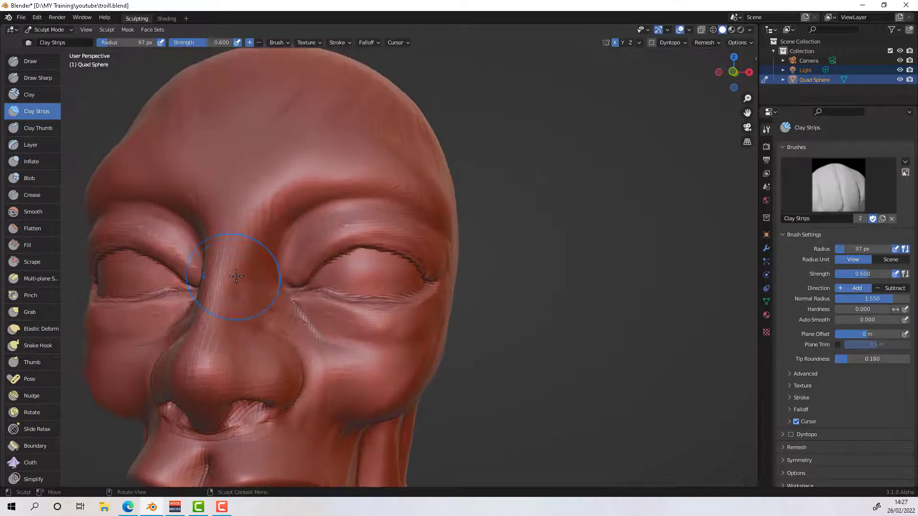
{"action": "mouse_move", "coordinate": [240, 273]}
{"action": "left_mouse_down", "text": "shift"}
{"action": "mouse_move", "coordinate": [235, 294]}
{"action": "mouse_move", "coordinate": [237, 284]}
{"action": "left_mouse_up", "text": "shift"}
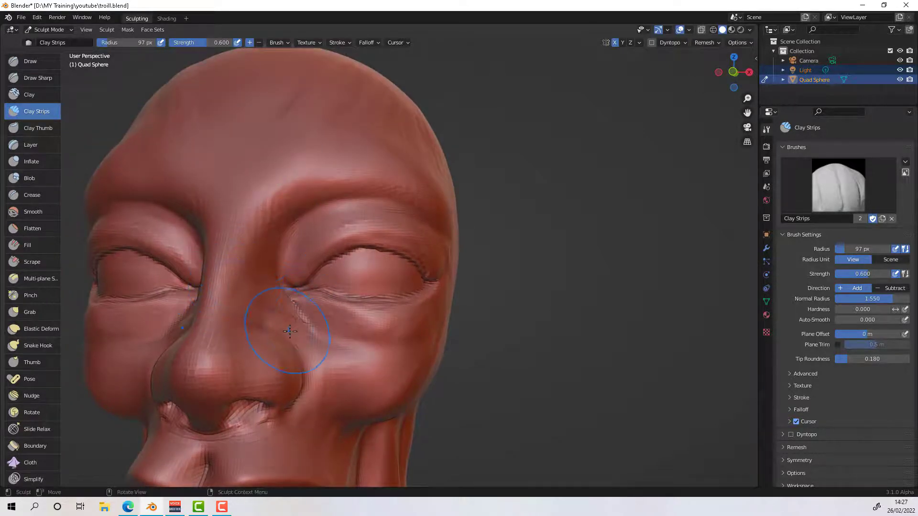
{"action": "mouse_move", "coordinate": [292, 325]}
{"action": "middle_mouse_down"}
{"action": "mouse_move", "coordinate": [369, 331]}
{"action": "mouse_move", "coordinate": [306, 346]}
{"action": "middle_mouse_up"}
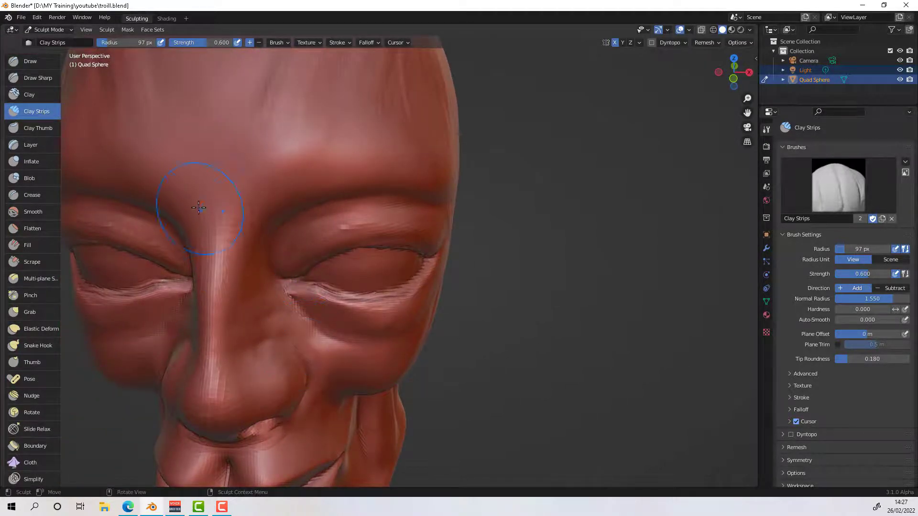
Step: Reshape the nose bridge and the brow profile above it with the Elastic Deform brush
{"action": "mouse_move", "coordinate": [210, 213]}
{"action": "middle_mouse_down"}
{"action": "mouse_move", "coordinate": [260, 306]}
{"action": "mouse_move", "coordinate": [278, 270]}
{"action": "mouse_move", "coordinate": [180, 237]}
{"action": "middle_mouse_up"}
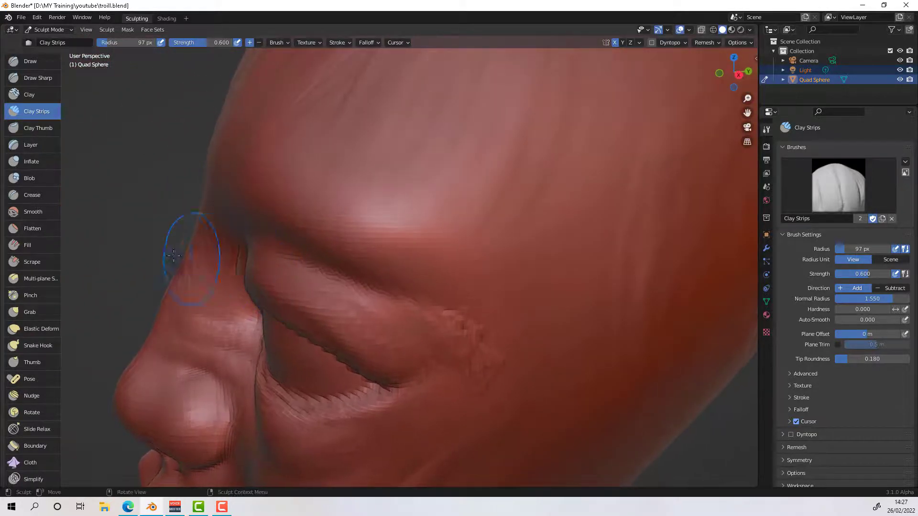
{"action": "left_click", "coordinate": [43, 328]}
{"action": "left_click_drag", "start_coordinate": [189, 246], "coordinate": [185, 255]}
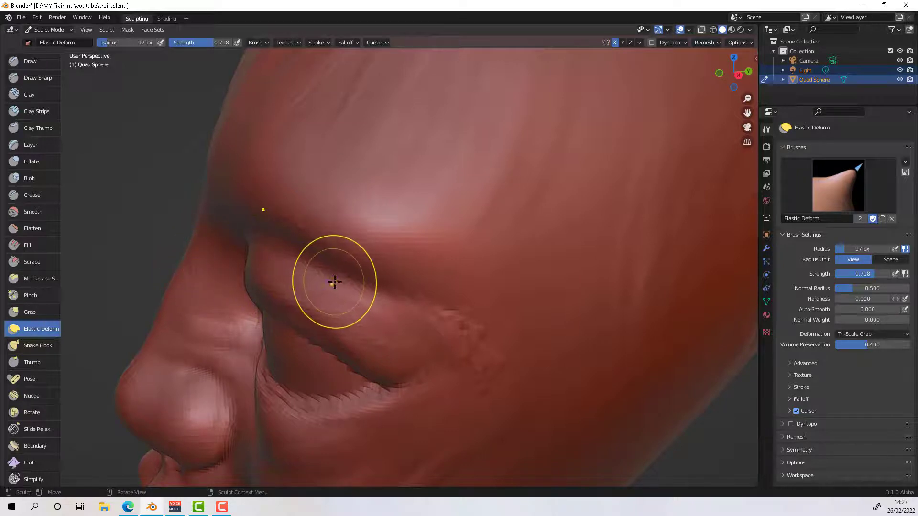
{"action": "scroll", "coordinate": [334, 282], "scroll_direction": "down", "scroll_amount": 6}
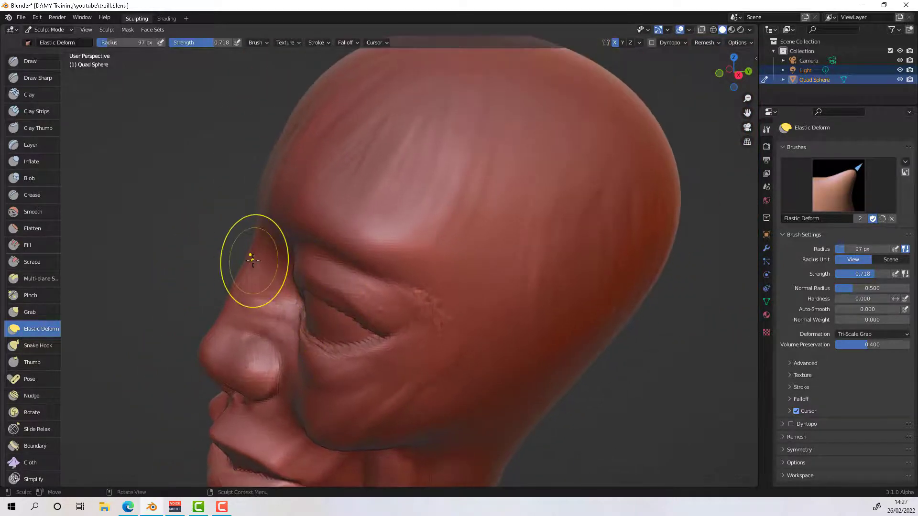
{"action": "mouse_move", "coordinate": [253, 260]}
{"action": "left_mouse_down"}
{"action": "mouse_move", "coordinate": [267, 211]}
{"action": "mouse_move", "coordinate": [279, 206]}
{"action": "mouse_move", "coordinate": [257, 260]}
{"action": "mouse_move", "coordinate": [275, 215]}
{"action": "left_mouse_up"}
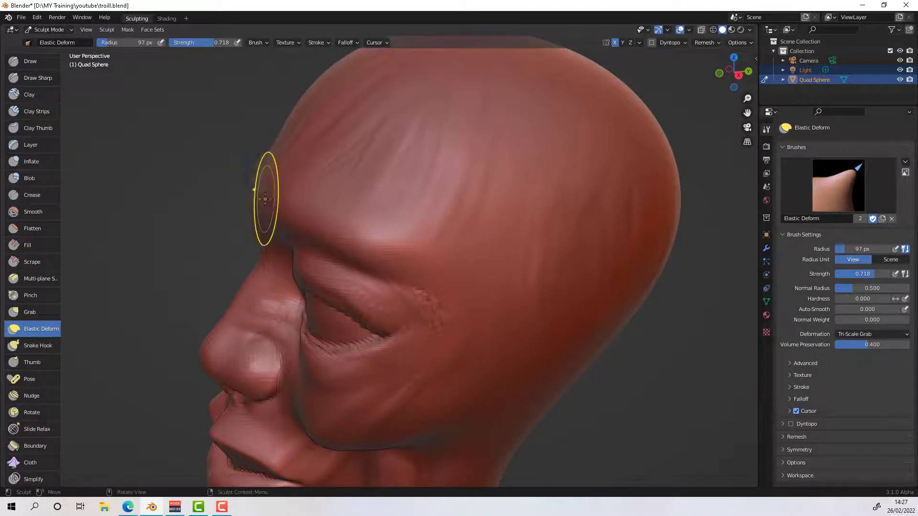
Step: Nudge the middle of the forehead from the front with the Elastic Deform brush
{"action": "scroll", "coordinate": [509, 299], "scroll_direction": "down", "scroll_amount": 6}
{"action": "scroll", "coordinate": [506, 301], "scroll_direction": "down", "scroll_amount": 3}
{"action": "scroll", "coordinate": [500, 303], "scroll_direction": "up", "scroll_amount": 3}
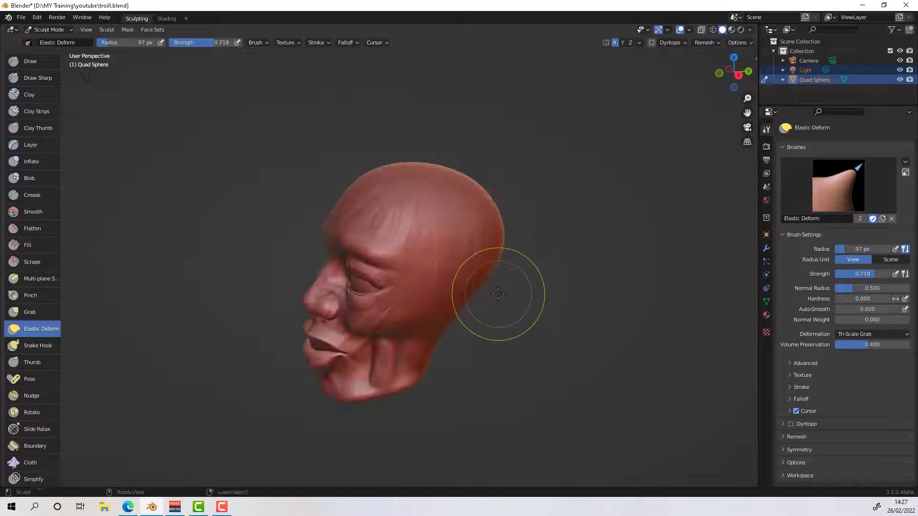
{"action": "mouse_move", "coordinate": [488, 307]}
{"action": "middle_mouse_down"}
{"action": "mouse_move", "coordinate": [587, 307]}
{"action": "mouse_move", "coordinate": [579, 311]}
{"action": "middle_mouse_up"}
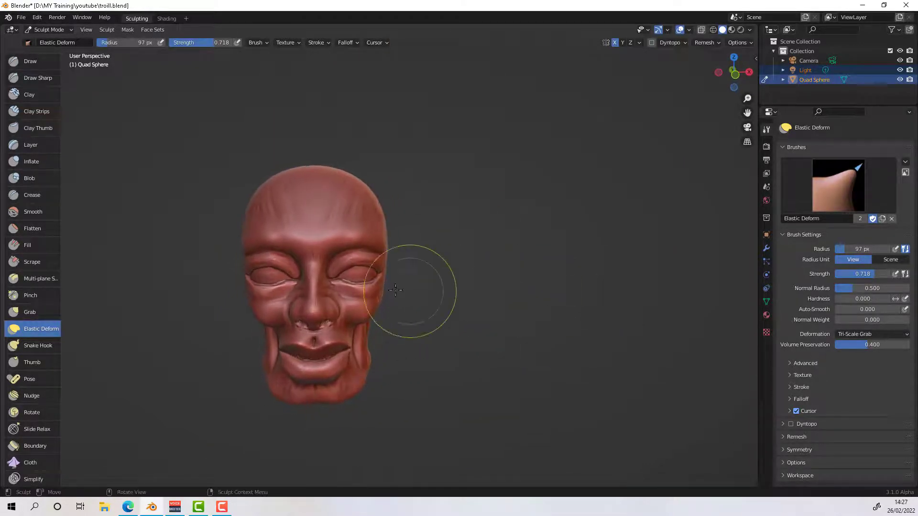
{"action": "left_click_drag", "start_coordinate": [308, 229], "coordinate": [312, 231]}
Step: Smooth the rough surface around the nostrils on the underside of the nose
{"action": "mouse_move", "coordinate": [449, 329]}
{"action": "middle_mouse_down"}
{"action": "mouse_move", "coordinate": [509, 331]}
{"action": "mouse_move", "coordinate": [450, 336]}
{"action": "mouse_move", "coordinate": [379, 277]}
{"action": "mouse_move", "coordinate": [421, 248]}
{"action": "mouse_move", "coordinate": [420, 235]}
{"action": "middle_mouse_up"}
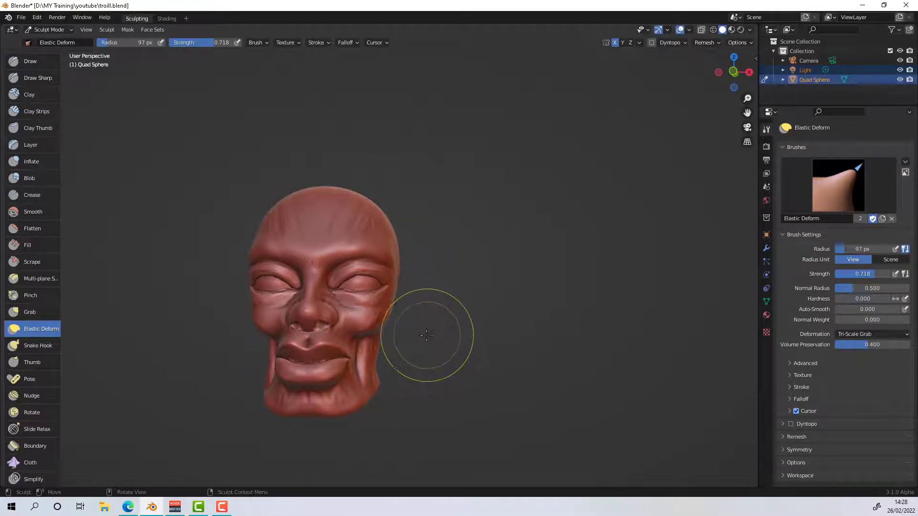
{"action": "mouse_move", "coordinate": [426, 389]}
{"action": "middle_mouse_down"}
{"action": "mouse_move", "coordinate": [343, 353]}
{"action": "mouse_move", "coordinate": [371, 338]}
{"action": "mouse_move", "coordinate": [350, 362]}
{"action": "mouse_move", "coordinate": [427, 336]}
{"action": "mouse_move", "coordinate": [477, 335]}
{"action": "mouse_move", "coordinate": [454, 334]}
{"action": "mouse_move", "coordinate": [411, 373]}
{"action": "middle_mouse_up"}
{"action": "scroll", "coordinate": [381, 355], "scroll_direction": "up", "scroll_amount": 5}
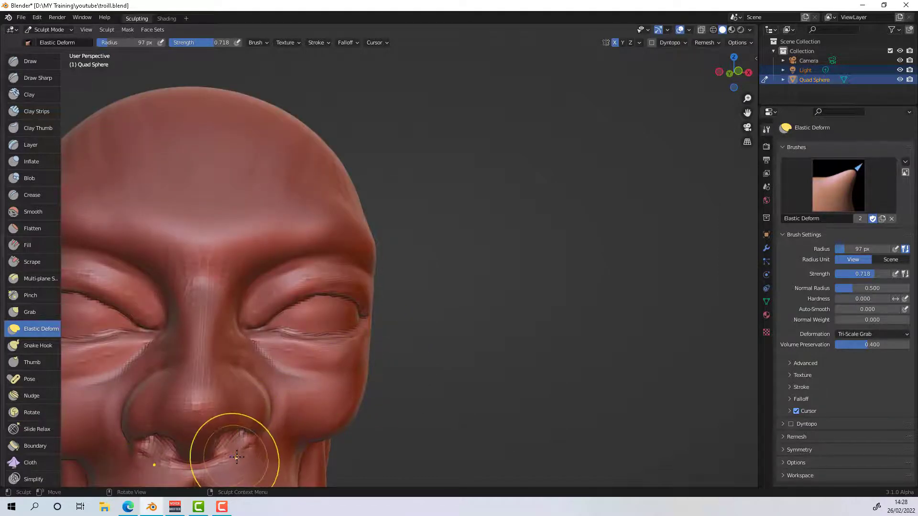
{"action": "mouse_move", "coordinate": [235, 434]}
{"action": "left_mouse_down", "text": "shift"}
{"action": "mouse_move", "coordinate": [227, 451]}
{"action": "mouse_move", "coordinate": [236, 444]}
{"action": "mouse_move", "coordinate": [239, 452]}
{"action": "left_mouse_up", "text": "shift"}
{"action": "mouse_move", "coordinate": [256, 454]}
{"action": "middle_mouse_down"}
{"action": "mouse_move", "coordinate": [286, 391]}
{"action": "mouse_move", "coordinate": [240, 426]}
{"action": "mouse_move", "coordinate": [404, 342]}
{"action": "middle_mouse_up"}
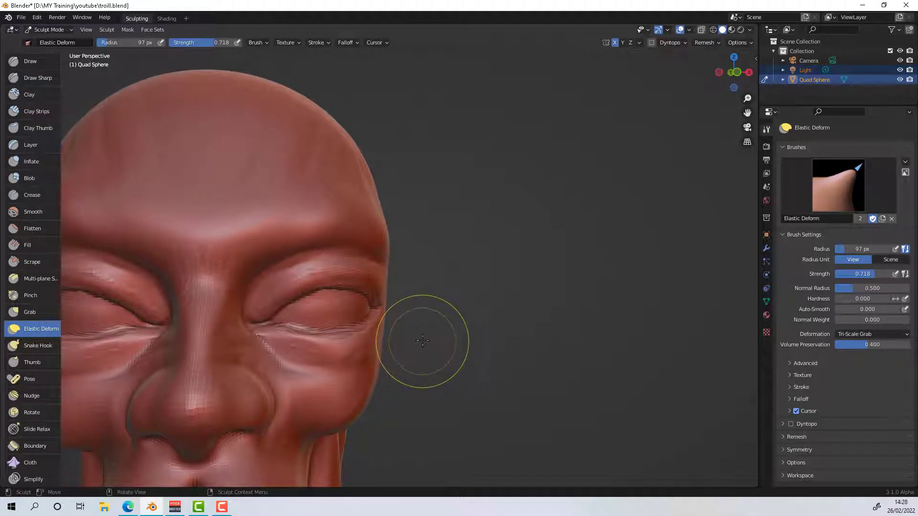
Step: Build up the side of the head from the rear jaw to behind the cheekbone using the Clay brush with a 51 px radius
{"action": "scroll", "coordinate": [426, 333], "scroll_direction": "down", "scroll_amount": 5}
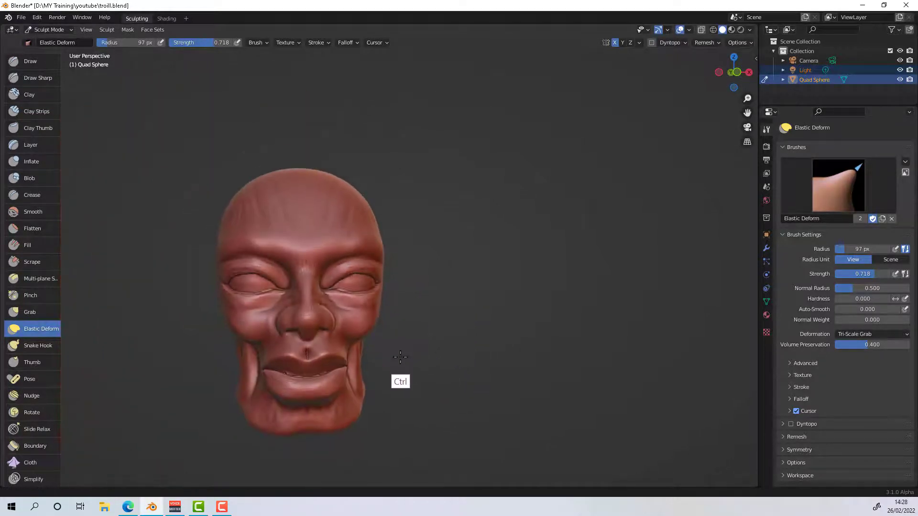
{"action": "middle_click_drag", "start_coordinate": [408, 346], "coordinate": [398, 344], "text": "ctrl"}
{"action": "scroll", "coordinate": [405, 342], "scroll_direction": "down", "scroll_amount": 3}
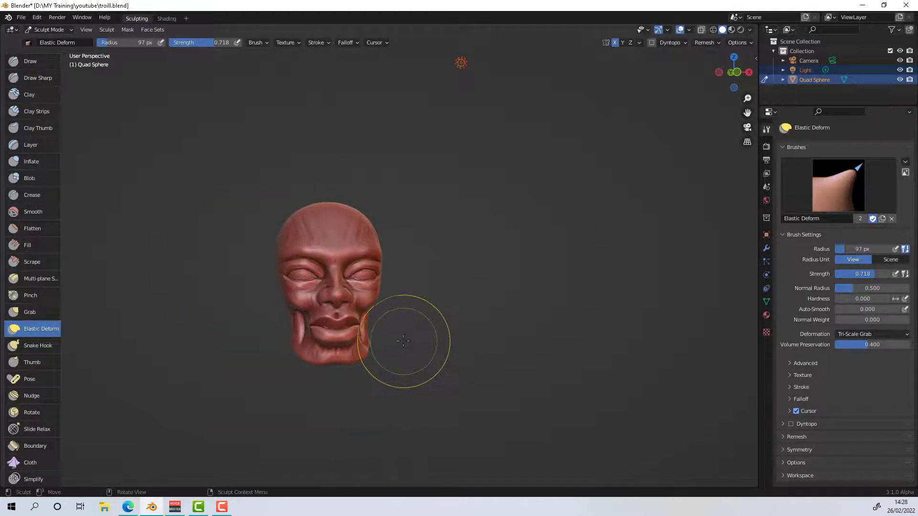
{"action": "mouse_move", "coordinate": [404, 340]}
{"action": "middle_mouse_down", "text": "ctrl"}
{"action": "mouse_move", "coordinate": [416, 337]}
{"action": "mouse_move", "coordinate": [417, 317]}
{"action": "middle_mouse_up", "text": "ctrl"}
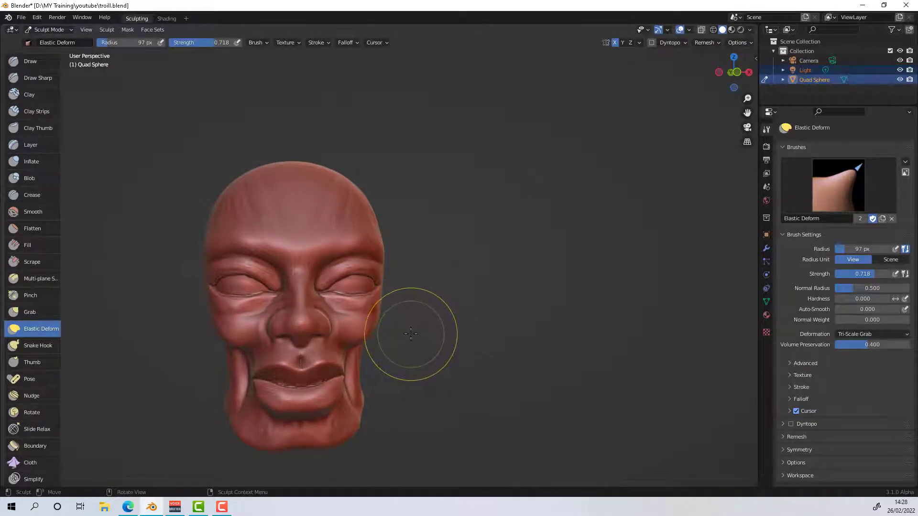
{"action": "mouse_move", "coordinate": [411, 333]}
{"action": "middle_mouse_down"}
{"action": "mouse_move", "coordinate": [256, 387]}
{"action": "mouse_move", "coordinate": [409, 293]}
{"action": "mouse_move", "coordinate": [305, 329]}
{"action": "middle_mouse_up"}
{"action": "middle_click_drag", "start_coordinate": [303, 326], "coordinate": [328, 349]}
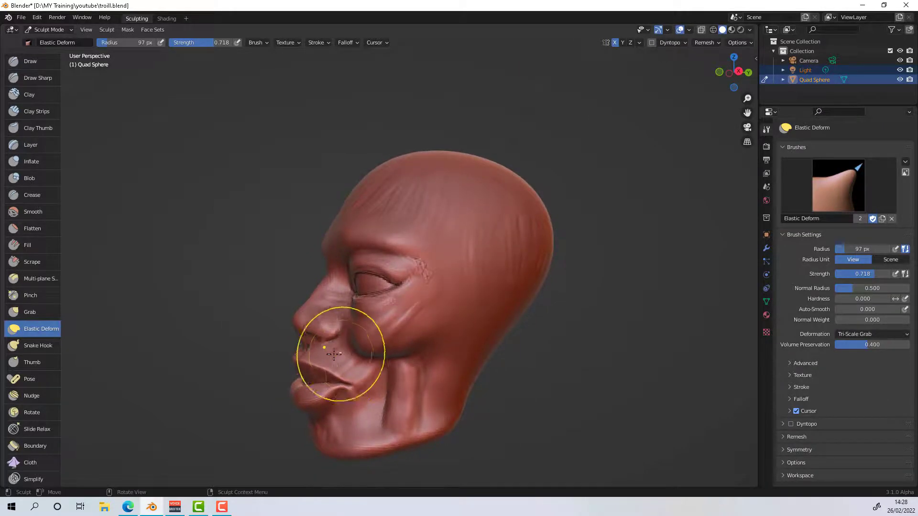
{"action": "left_click", "coordinate": [41, 93]}
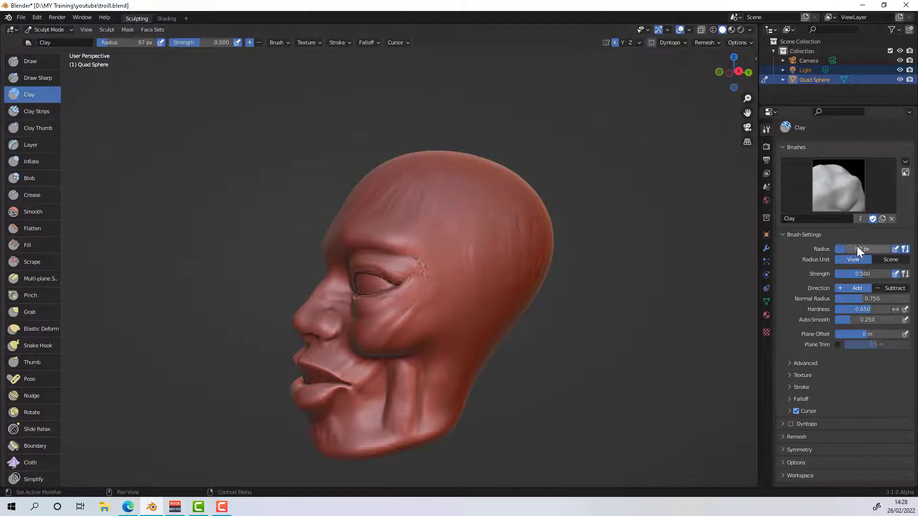
{"action": "left_click", "coordinate": [717, 292]}
{"action": "left_click_drag", "start_coordinate": [866, 248], "coordinate": [853, 248]}
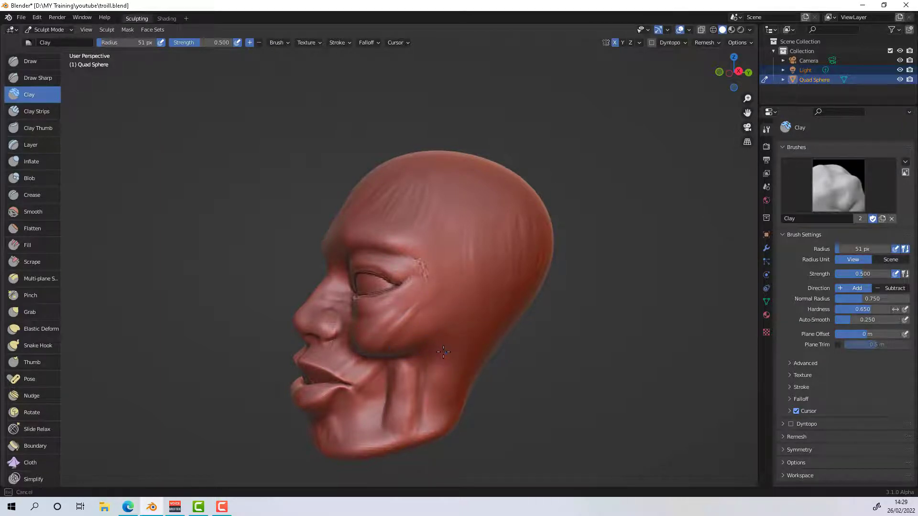
{"action": "mouse_move", "coordinate": [425, 416]}
{"action": "left_mouse_down"}
{"action": "mouse_move", "coordinate": [475, 382]}
{"action": "mouse_move", "coordinate": [488, 328]}
{"action": "mouse_move", "coordinate": [464, 320]}
{"action": "left_mouse_up"}
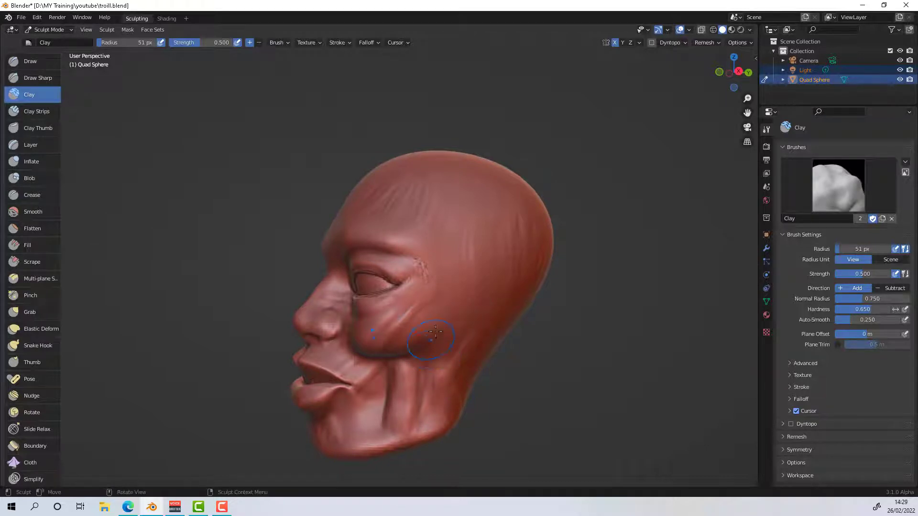
Step: Add Clay strokes across the upper side of the skull towards the top of the forehead
{"action": "middle_click_drag", "start_coordinate": [433, 325], "coordinate": [473, 130]}
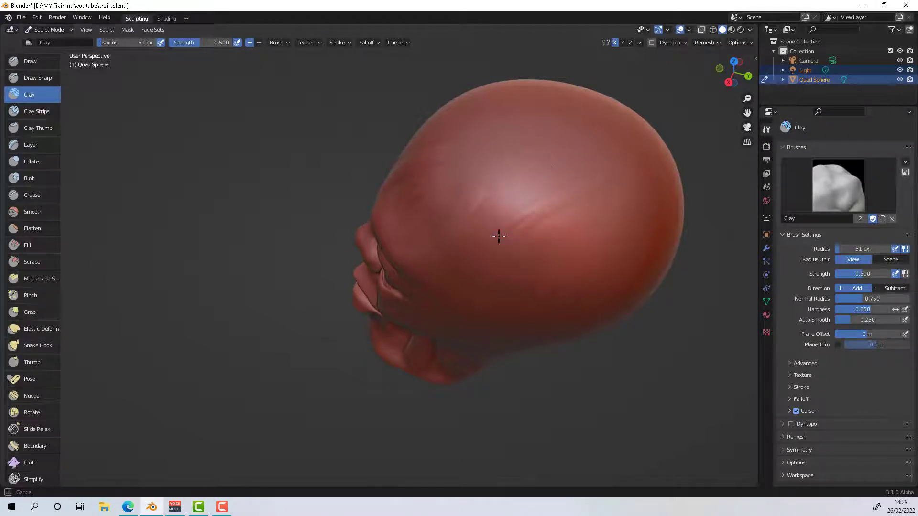
{"action": "middle_click_drag", "start_coordinate": [601, 189], "coordinate": [599, 139]}
{"action": "left_click_drag", "start_coordinate": [599, 198], "coordinate": [532, 182]}
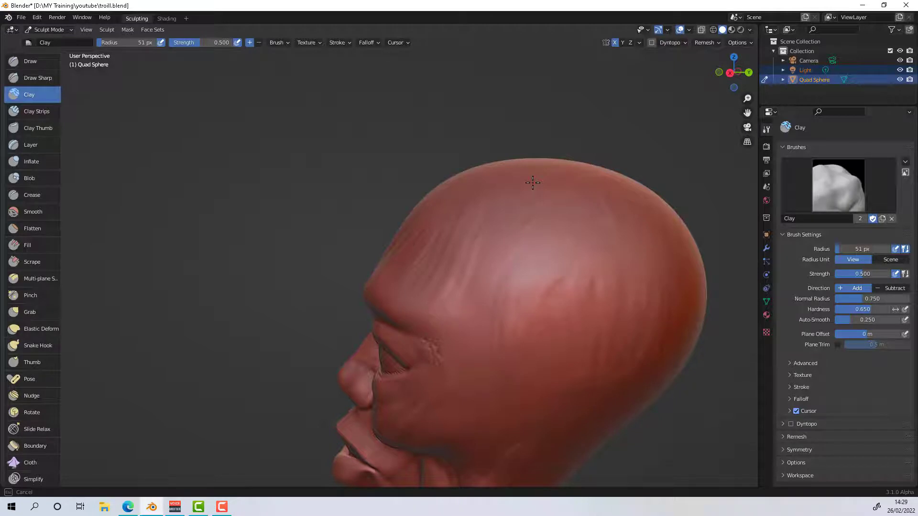
{"action": "left_click_drag", "start_coordinate": [533, 183], "coordinate": [444, 182]}
Step: Fill out the front of the forehead from the hairline down to the area between the brows with Clay strokes
{"action": "mouse_move", "coordinate": [461, 196]}
{"action": "middle_mouse_down"}
{"action": "mouse_move", "coordinate": [580, 287]}
{"action": "mouse_move", "coordinate": [592, 242]}
{"action": "mouse_move", "coordinate": [582, 218]}
{"action": "mouse_move", "coordinate": [569, 221]}
{"action": "middle_mouse_up"}
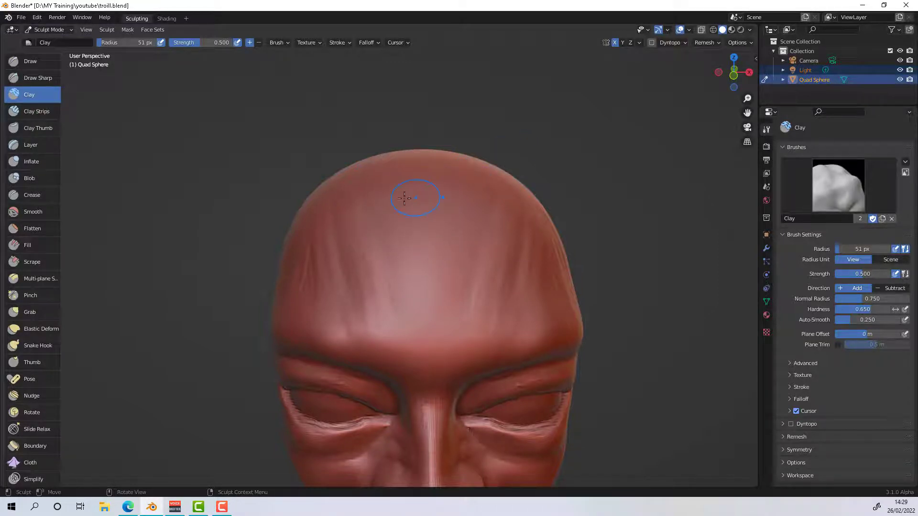
{"action": "mouse_move", "coordinate": [409, 191]}
{"action": "left_mouse_down"}
{"action": "mouse_move", "coordinate": [424, 185]}
{"action": "mouse_move", "coordinate": [378, 225]}
{"action": "mouse_move", "coordinate": [402, 205]}
{"action": "mouse_move", "coordinate": [493, 219]}
{"action": "left_mouse_up"}
{"action": "mouse_move", "coordinate": [473, 250]}
{"action": "left_mouse_down"}
{"action": "mouse_move", "coordinate": [425, 313]}
{"action": "mouse_move", "coordinate": [395, 312]}
{"action": "mouse_move", "coordinate": [439, 300]}
{"action": "left_mouse_up"}
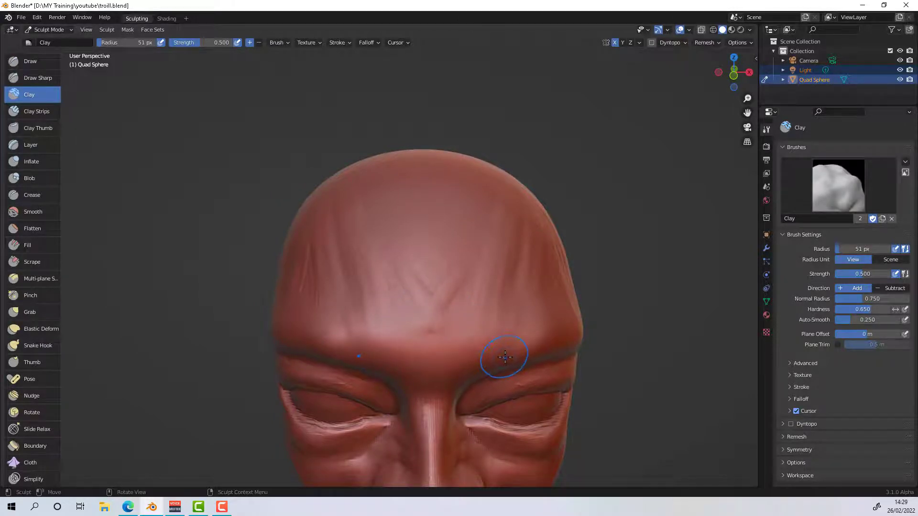
Step: Thicken the brow ridge above the eyes and build up the central forehead with the Clay brush
{"action": "middle_click_drag", "start_coordinate": [505, 357], "coordinate": [502, 338]}
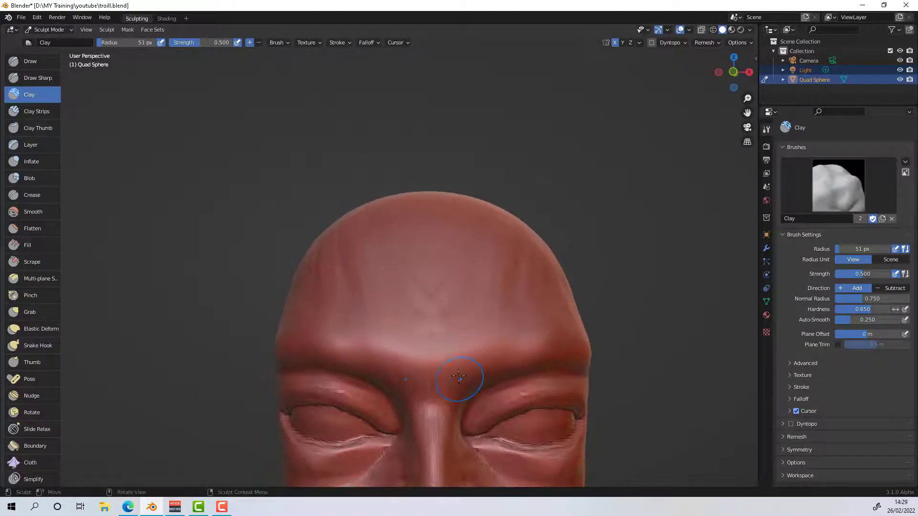
{"action": "left_click_drag", "start_coordinate": [475, 369], "coordinate": [500, 354]}
{"action": "mouse_move", "coordinate": [500, 354]}
{"action": "middle_mouse_down"}
{"action": "mouse_move", "coordinate": [521, 317]}
{"action": "mouse_move", "coordinate": [550, 330]}
{"action": "mouse_move", "coordinate": [574, 359]}
{"action": "middle_mouse_up"}
{"action": "left_click_drag", "start_coordinate": [574, 359], "coordinate": [579, 352]}
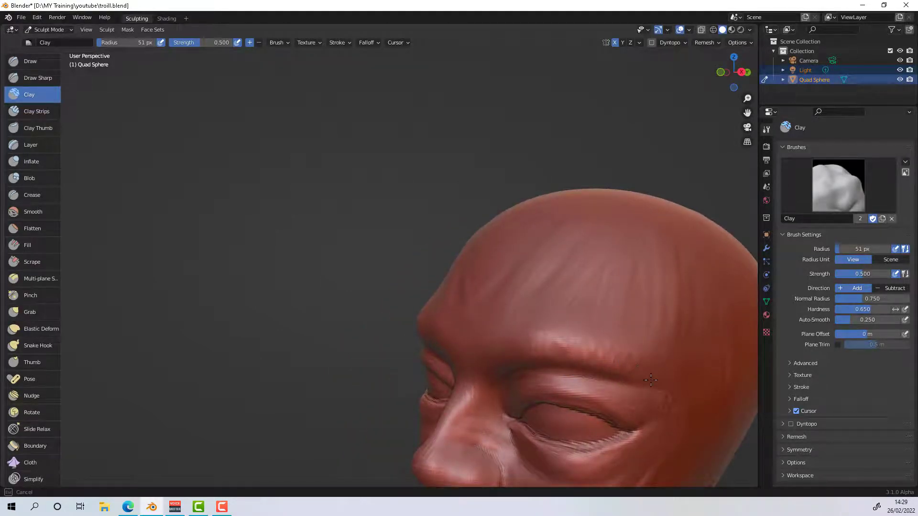
{"action": "mouse_move", "coordinate": [554, 354]}
{"action": "middle_mouse_down"}
{"action": "mouse_move", "coordinate": [572, 334]}
{"action": "mouse_move", "coordinate": [474, 294]}
{"action": "middle_mouse_up"}
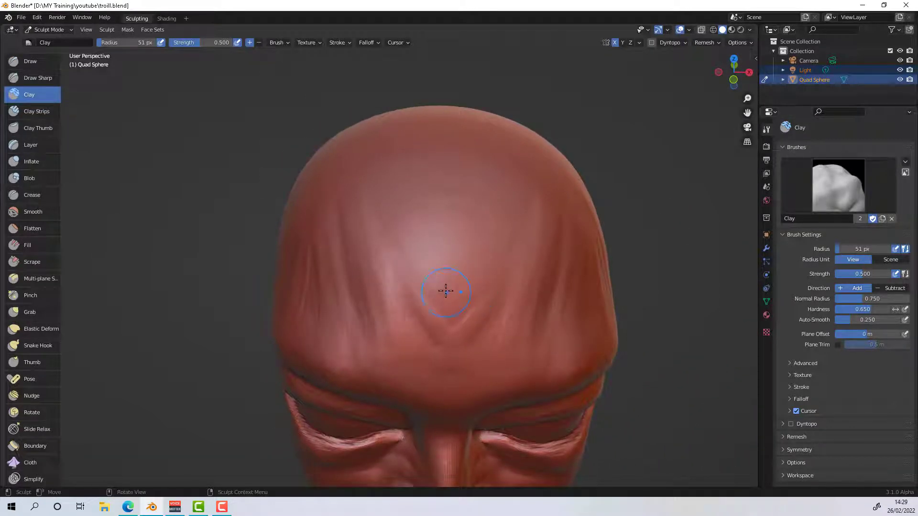
{"action": "left_click_drag", "start_coordinate": [446, 291], "coordinate": [435, 278]}
Step: Add Clay strokes over the side of the face between the cheekbone and the ear area
{"action": "middle_click_drag", "start_coordinate": [403, 253], "coordinate": [203, 322]}
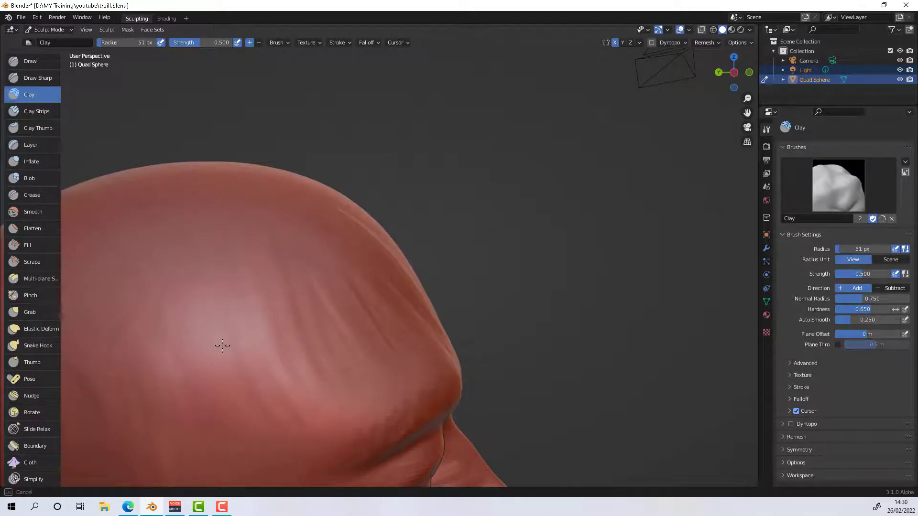
{"action": "scroll", "coordinate": [555, 295], "scroll_direction": "down", "scroll_amount": 6}
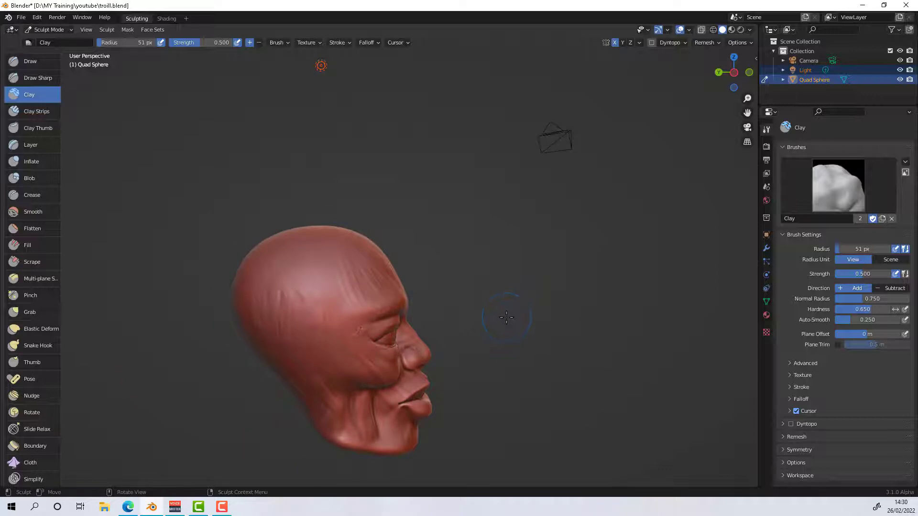
{"action": "scroll", "coordinate": [506, 317], "scroll_direction": "up", "scroll_amount": 6}
{"action": "scroll", "coordinate": [506, 314], "scroll_direction": "down", "scroll_amount": 5}
{"action": "middle_click_drag", "start_coordinate": [505, 314], "coordinate": [364, 297]}
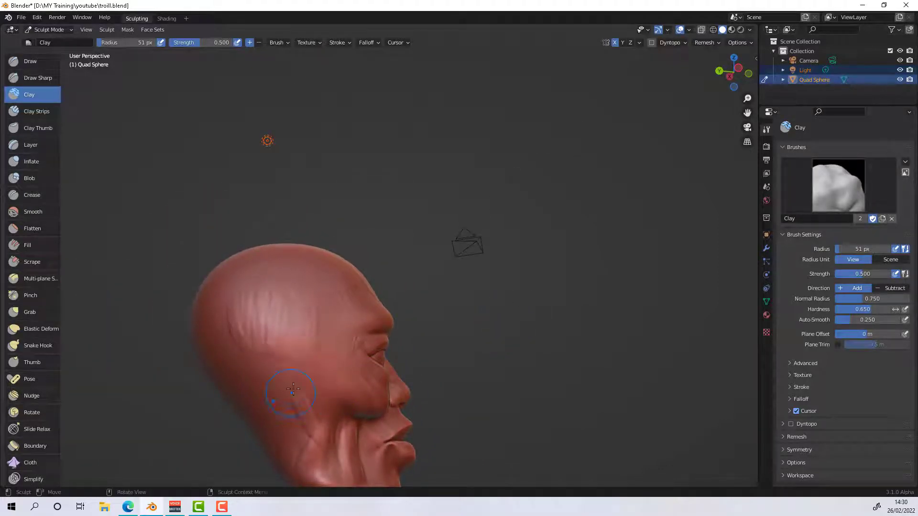
{"action": "left_click_drag", "start_coordinate": [320, 381], "coordinate": [355, 389]}
{"action": "left_click_drag", "start_coordinate": [315, 382], "coordinate": [344, 385]}
{"action": "mouse_move", "coordinate": [311, 380]}
{"action": "left_mouse_down"}
{"action": "mouse_move", "coordinate": [320, 374]}
{"action": "mouse_move", "coordinate": [363, 391]}
{"action": "mouse_move", "coordinate": [339, 337]}
{"action": "left_mouse_up"}
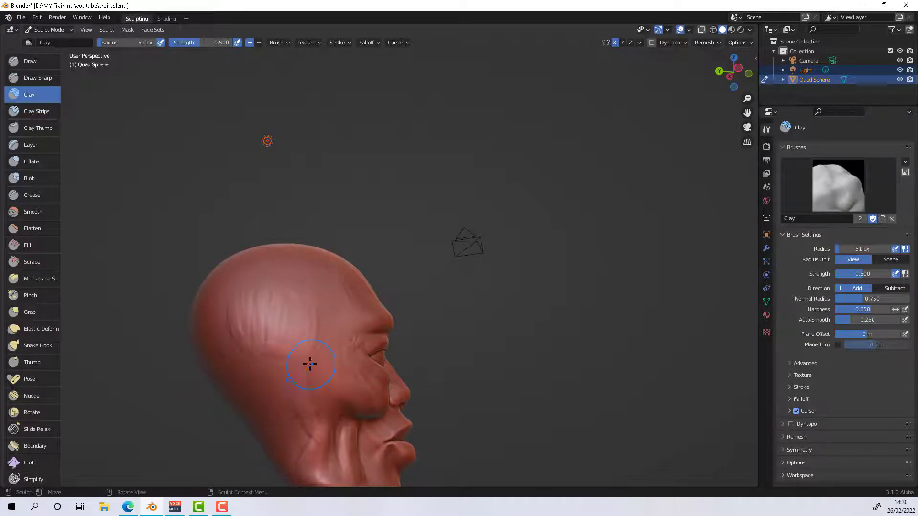
Step: Build up the back of the head from the nape up to the rear of the skull with Clay strokes
{"action": "left_click_drag", "start_coordinate": [241, 404], "coordinate": [259, 397]}
{"action": "mouse_move", "coordinate": [260, 388]}
{"action": "left_mouse_down"}
{"action": "mouse_move", "coordinate": [273, 369]}
{"action": "mouse_move", "coordinate": [239, 362]}
{"action": "left_mouse_up"}
{"action": "mouse_move", "coordinate": [236, 360]}
{"action": "left_mouse_down"}
{"action": "mouse_move", "coordinate": [228, 337]}
{"action": "mouse_move", "coordinate": [207, 324]}
{"action": "left_mouse_up"}
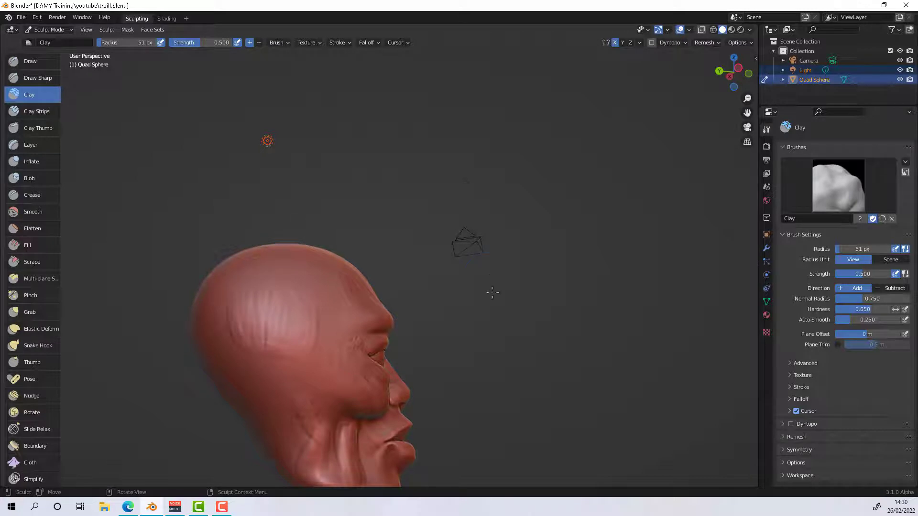
Step: Even out the crown and top of the skull with Clay strokes from above
{"action": "mouse_move", "coordinate": [207, 323]}
{"action": "middle_mouse_down"}
{"action": "mouse_move", "coordinate": [335, 373]}
{"action": "mouse_move", "coordinate": [451, 402]}
{"action": "mouse_move", "coordinate": [438, 434]}
{"action": "mouse_move", "coordinate": [369, 353]}
{"action": "middle_mouse_up"}
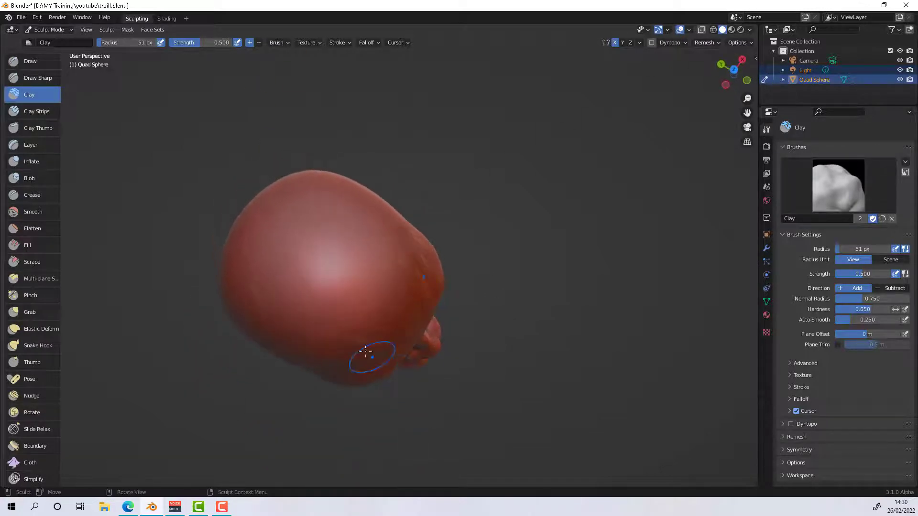
{"action": "left_click_drag", "start_coordinate": [241, 277], "coordinate": [261, 255]}
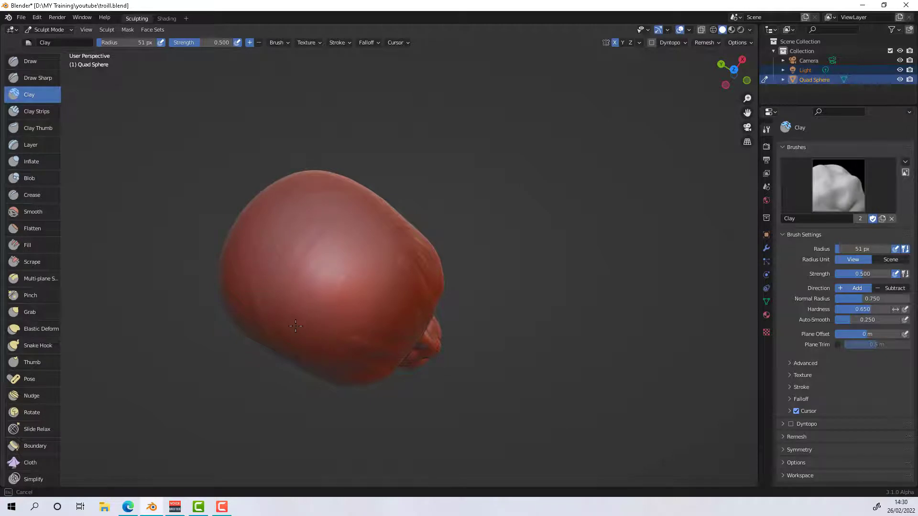
{"action": "left_click_drag", "start_coordinate": [296, 326], "coordinate": [286, 336]}
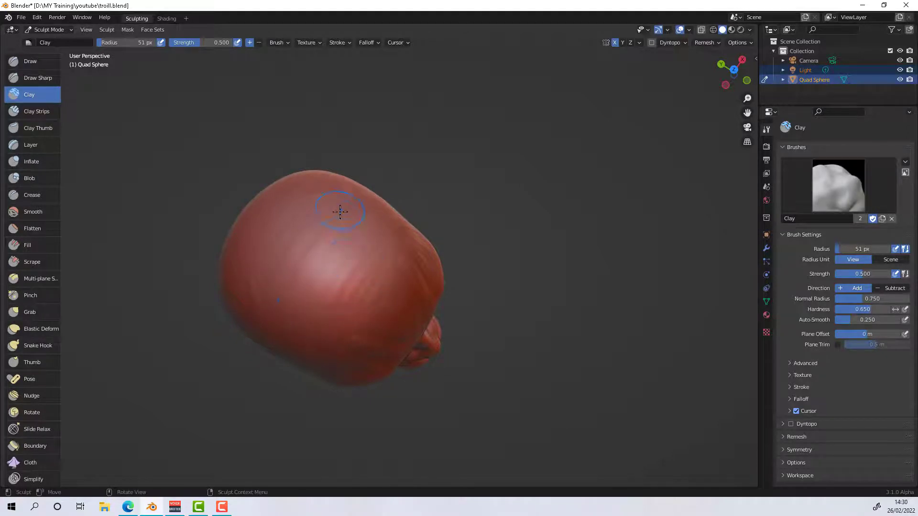
{"action": "mouse_move", "coordinate": [340, 211]}
{"action": "left_mouse_down"}
{"action": "mouse_move", "coordinate": [287, 270]}
{"action": "mouse_move", "coordinate": [320, 247]}
{"action": "left_mouse_up"}
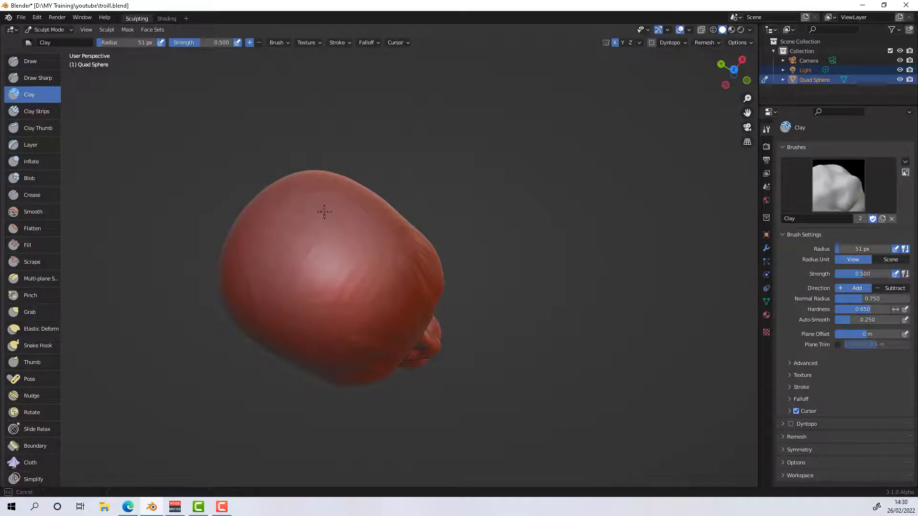
Step: Add Clay strokes to the temple beside the outer eye corner and to the upper cheek under the eye
{"action": "mouse_move", "coordinate": [423, 294]}
{"action": "middle_mouse_down"}
{"action": "mouse_move", "coordinate": [467, 296]}
{"action": "mouse_move", "coordinate": [457, 203]}
{"action": "middle_mouse_up"}
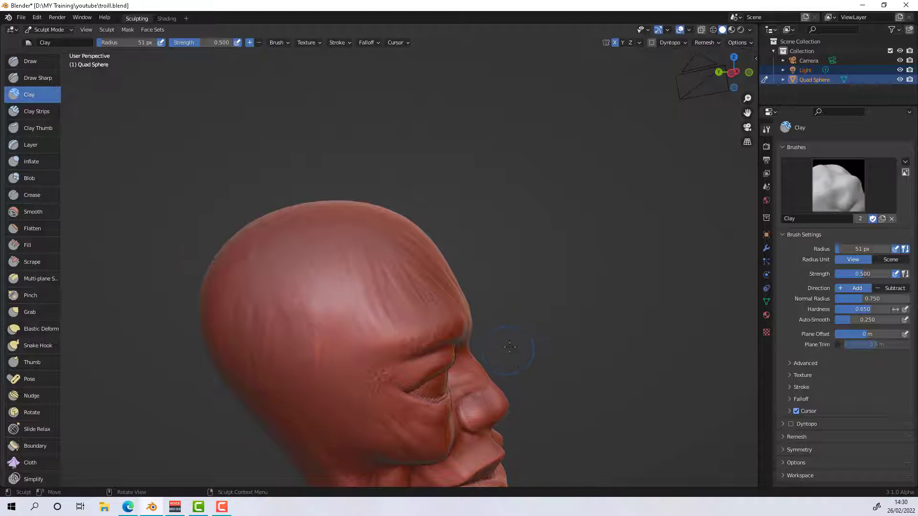
{"action": "mouse_move", "coordinate": [509, 347]}
{"action": "middle_mouse_down"}
{"action": "mouse_move", "coordinate": [505, 325]}
{"action": "mouse_move", "coordinate": [492, 328]}
{"action": "mouse_move", "coordinate": [408, 260]}
{"action": "mouse_move", "coordinate": [435, 297]}
{"action": "mouse_move", "coordinate": [530, 306]}
{"action": "mouse_move", "coordinate": [378, 312]}
{"action": "middle_mouse_up"}
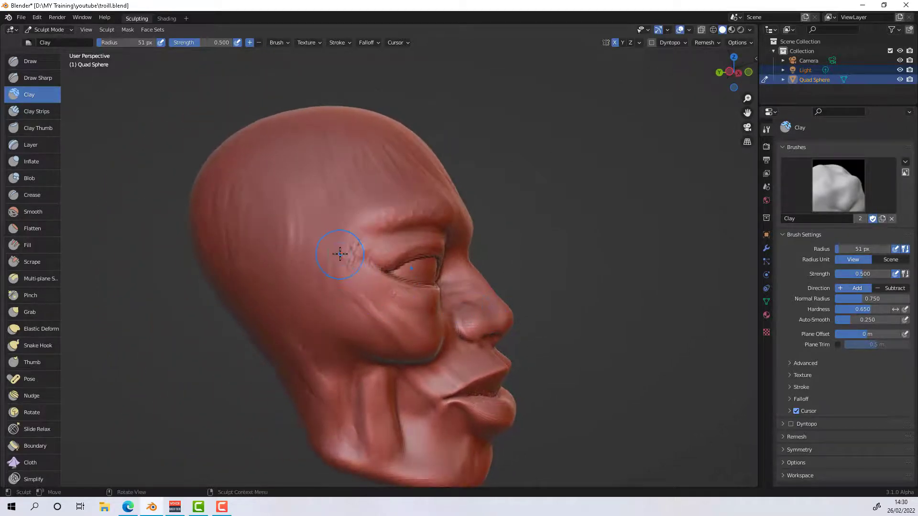
{"action": "mouse_move", "coordinate": [340, 253]}
{"action": "left_mouse_down"}
{"action": "mouse_move", "coordinate": [353, 235]}
{"action": "mouse_move", "coordinate": [345, 234]}
{"action": "mouse_move", "coordinate": [375, 263]}
{"action": "left_mouse_up"}
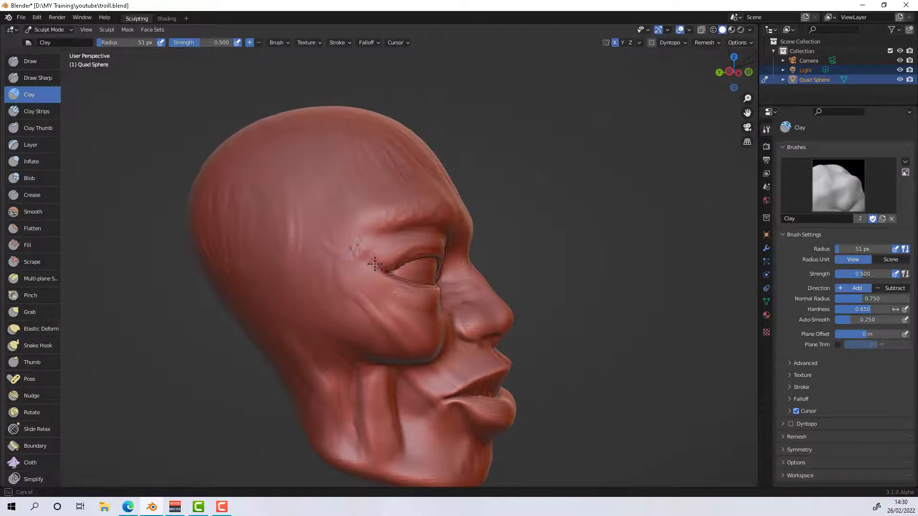
{"action": "mouse_move", "coordinate": [305, 404]}
{"action": "middle_mouse_down"}
{"action": "mouse_move", "coordinate": [324, 344]}
{"action": "mouse_move", "coordinate": [309, 354]}
{"action": "mouse_move", "coordinate": [278, 345]}
{"action": "middle_mouse_up"}
{"action": "mouse_move", "coordinate": [433, 304]}
{"action": "left_mouse_down"}
{"action": "mouse_move", "coordinate": [448, 300]}
{"action": "mouse_move", "coordinate": [400, 306]}
{"action": "left_mouse_up"}
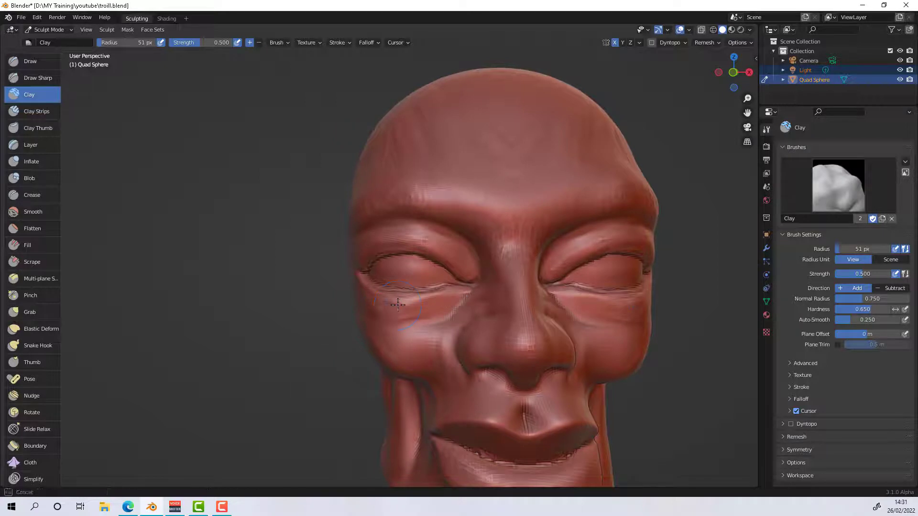
Step: Build up the bridge and length of the nose between the eyes with Clay strokes
{"action": "mouse_move", "coordinate": [400, 306]}
{"action": "middle_mouse_down"}
{"action": "mouse_move", "coordinate": [416, 362]}
{"action": "mouse_move", "coordinate": [457, 344]}
{"action": "mouse_move", "coordinate": [525, 345]}
{"action": "middle_mouse_up"}
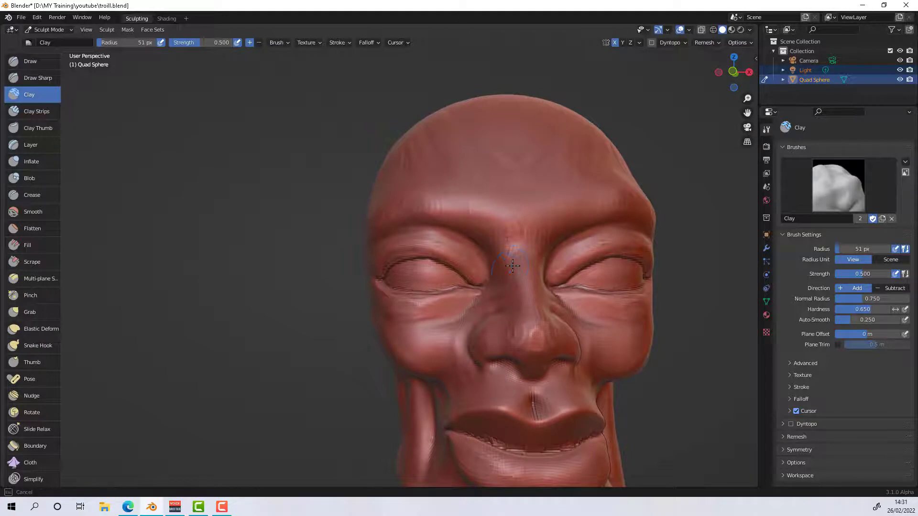
{"action": "mouse_move", "coordinate": [509, 291]}
{"action": "middle_mouse_down"}
{"action": "mouse_move", "coordinate": [495, 329]}
{"action": "mouse_move", "coordinate": [515, 313]}
{"action": "middle_mouse_up"}
{"action": "left_click_drag", "start_coordinate": [515, 313], "coordinate": [516, 315]}
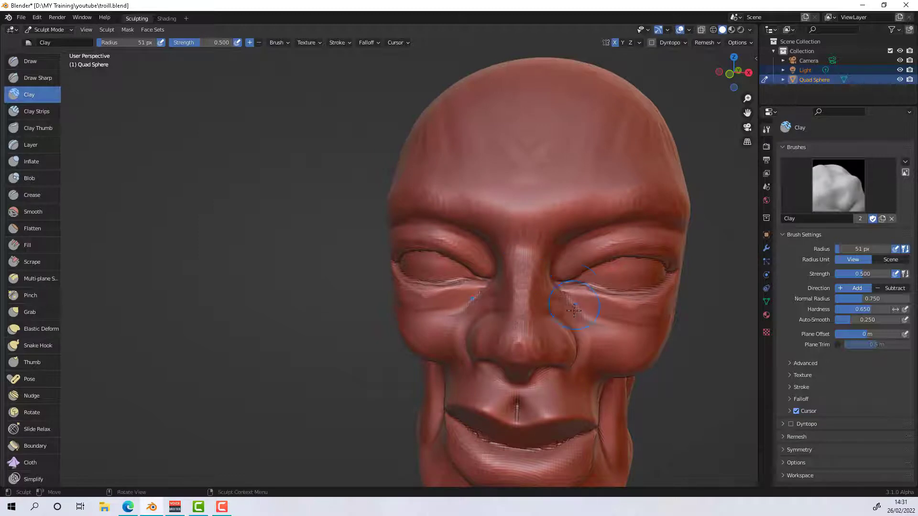
{"action": "mouse_move", "coordinate": [515, 315]}
{"action": "middle_mouse_down"}
{"action": "mouse_move", "coordinate": [586, 296]}
{"action": "mouse_move", "coordinate": [574, 314]}
{"action": "mouse_move", "coordinate": [626, 300]}
{"action": "mouse_move", "coordinate": [604, 310]}
{"action": "middle_mouse_up"}
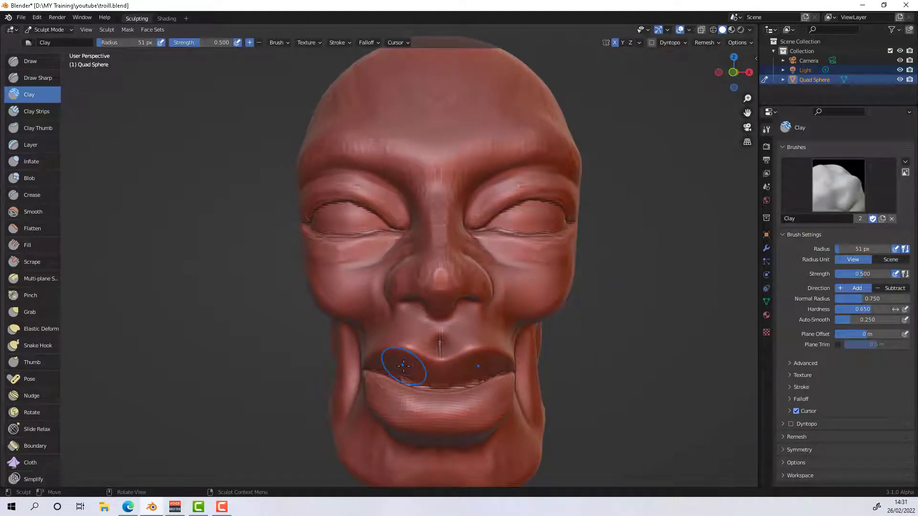
Step: Carve the philtrum groove between the nose and upper lip with the Draw Sharp brush in Subtract direction
{"action": "left_click", "coordinate": [42, 77]}
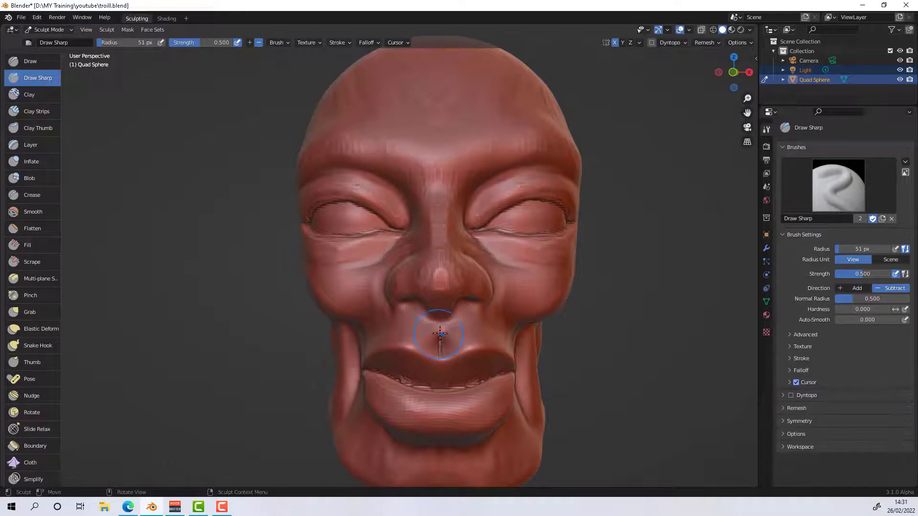
{"action": "left_click_drag", "start_coordinate": [440, 333], "coordinate": [439, 346]}
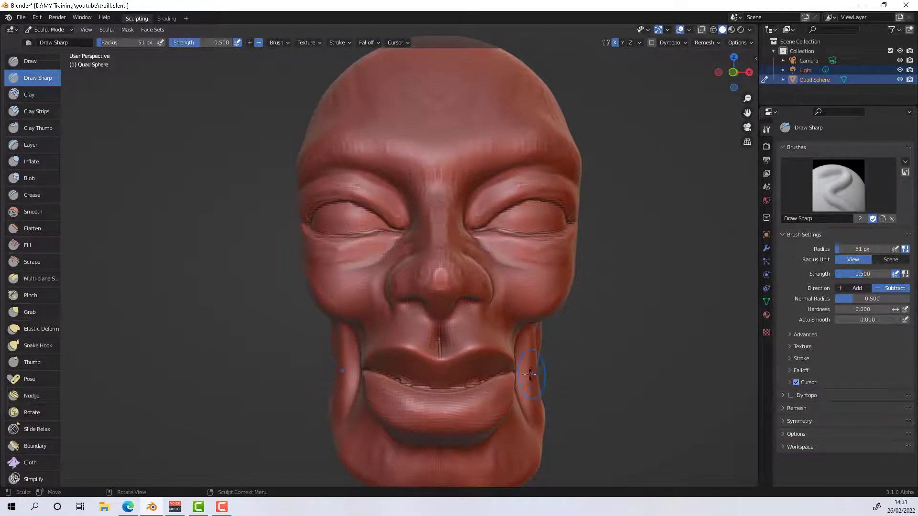
{"action": "mouse_move", "coordinate": [583, 353]}
{"action": "middle_mouse_down"}
{"action": "mouse_move", "coordinate": [561, 346]}
{"action": "mouse_move", "coordinate": [583, 335]}
{"action": "middle_mouse_up"}
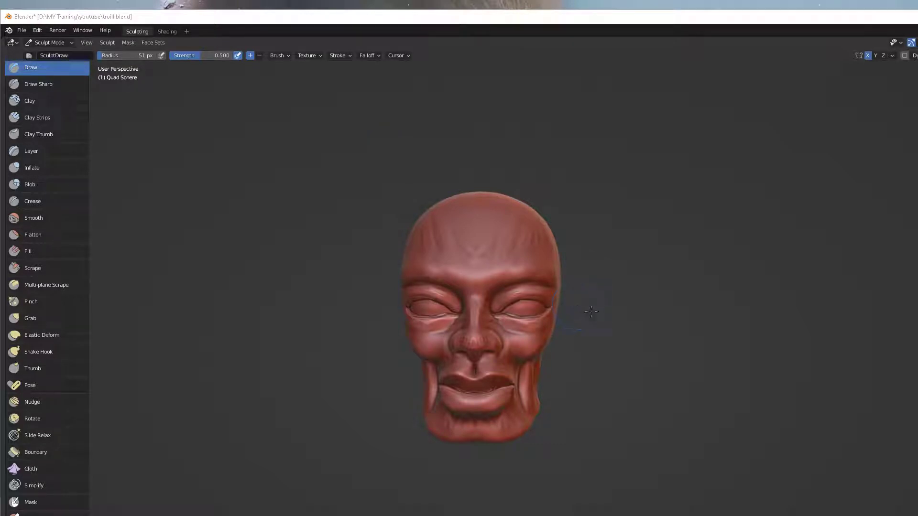
Step: Paint a round mask patch on the upper forehead above the brow and a smaller one on the temple
{"action": "middle_click_drag", "start_coordinate": [597, 309], "coordinate": [531, 390]}
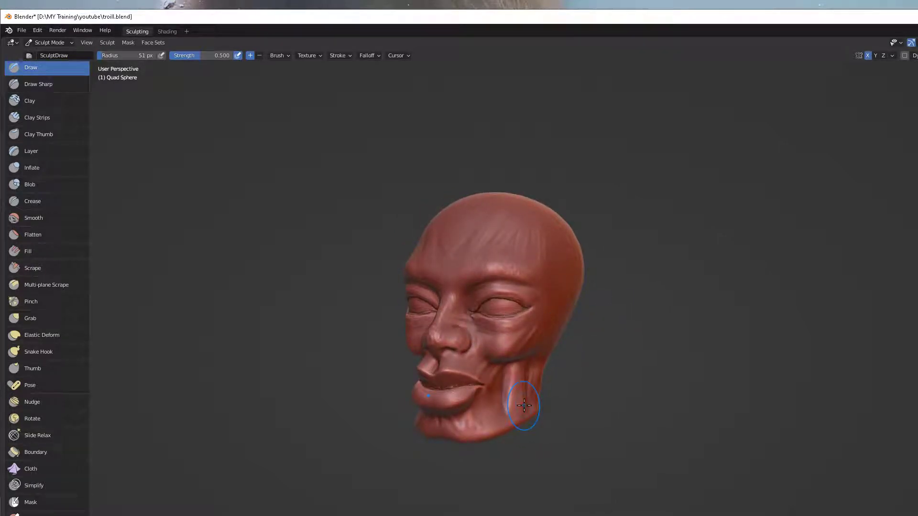
{"action": "key", "text": "m"}
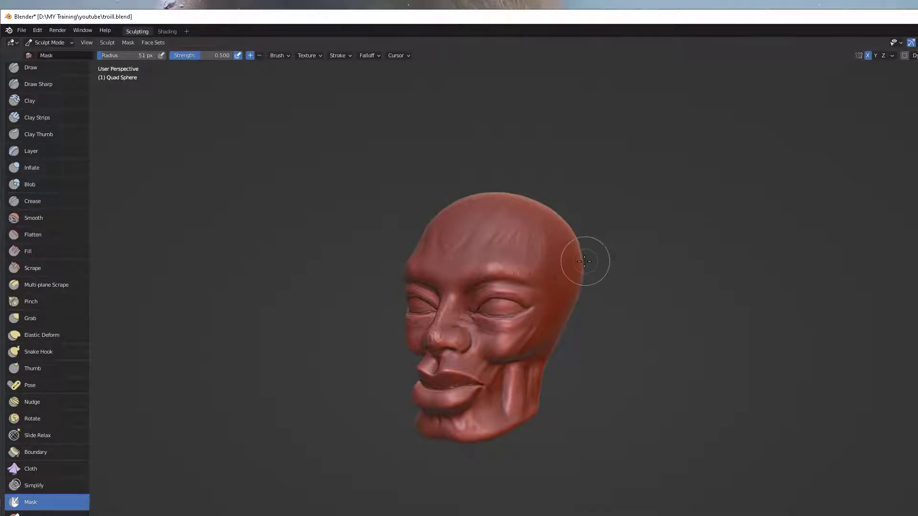
{"action": "left_click", "coordinate": [534, 241]}
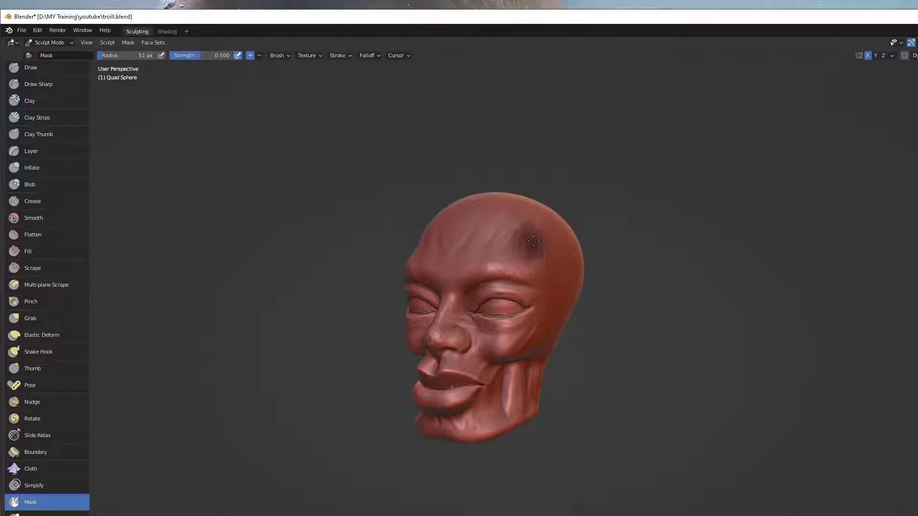
{"action": "left_click", "coordinate": [533, 241]}
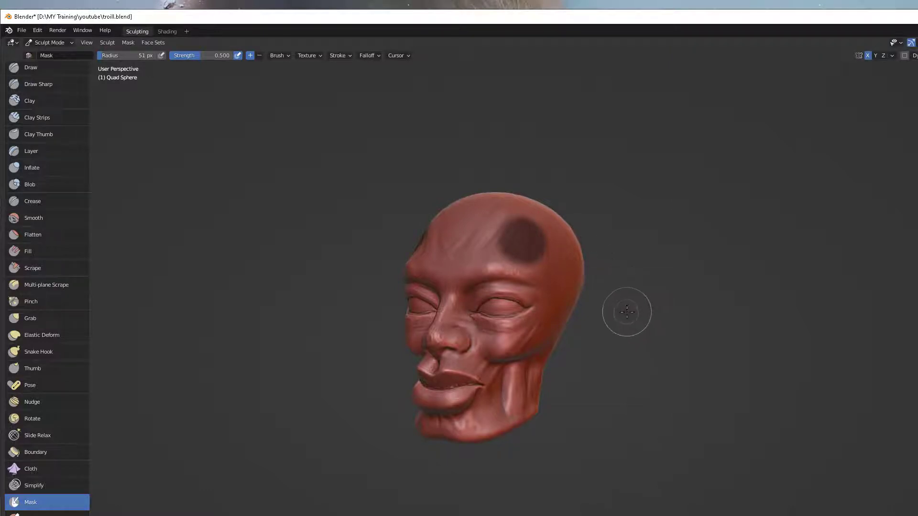
{"action": "mouse_move", "coordinate": [625, 311]}
{"action": "middle_mouse_down"}
{"action": "mouse_move", "coordinate": [561, 317]}
{"action": "mouse_move", "coordinate": [596, 328]}
{"action": "mouse_move", "coordinate": [579, 321]}
{"action": "mouse_move", "coordinate": [686, 312]}
{"action": "mouse_move", "coordinate": [588, 312]}
{"action": "middle_mouse_up"}
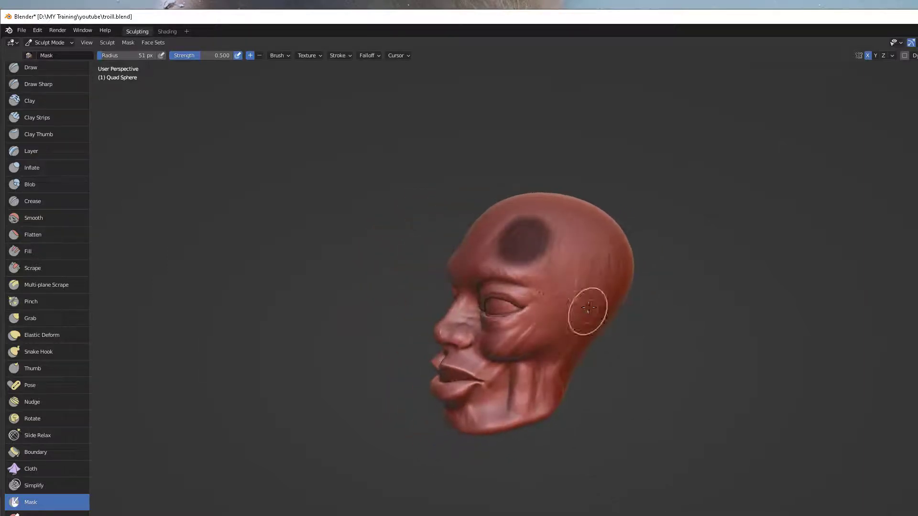
{"action": "left_click", "coordinate": [561, 283]}
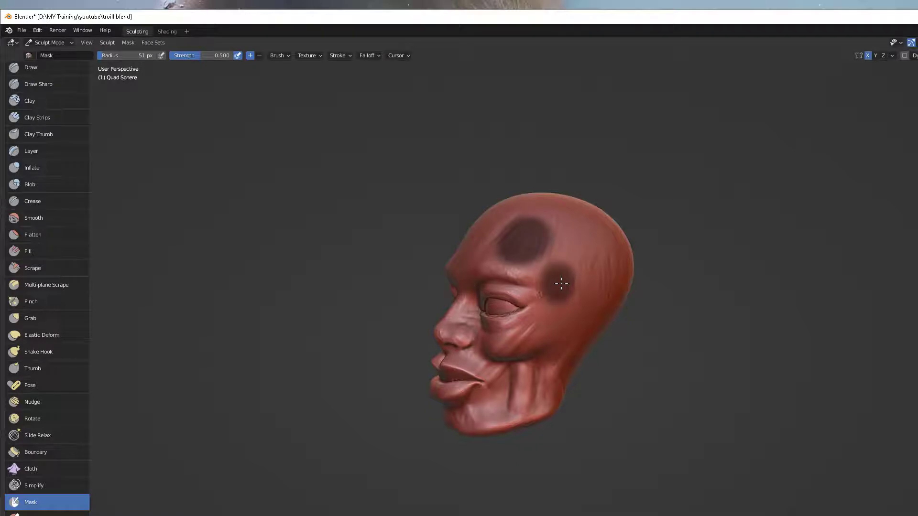
{"action": "mouse_move", "coordinate": [561, 284]}
{"action": "middle_mouse_down"}
{"action": "mouse_move", "coordinate": [694, 292]}
{"action": "mouse_move", "coordinate": [584, 288]}
{"action": "middle_mouse_up"}
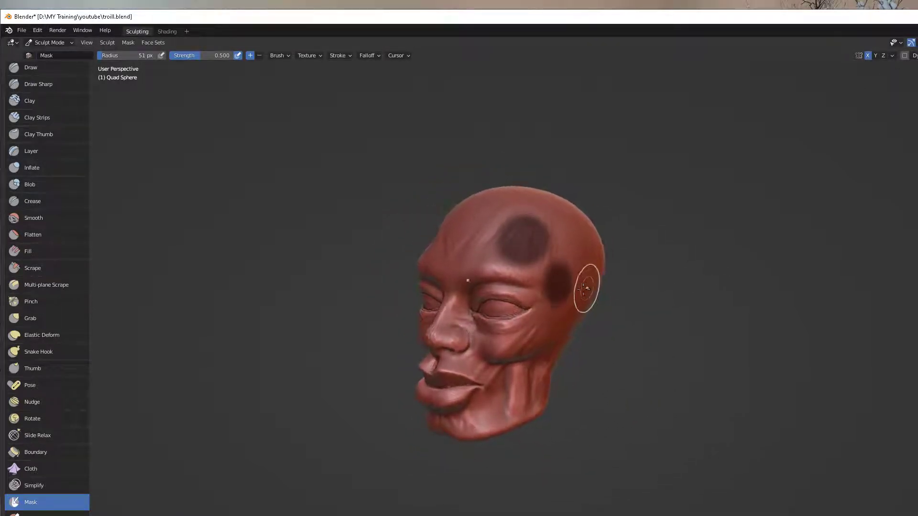
Step: Retouch the forehead mask patch and invert the mask, leaving only the forehead and temple patches editable
{"action": "left_click_drag", "start_coordinate": [536, 232], "coordinate": [529, 226], "text": "ctrl"}
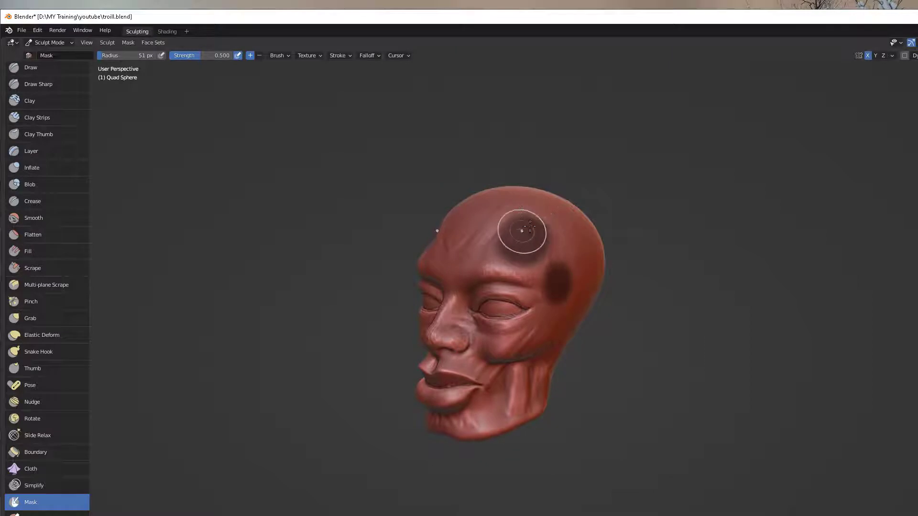
{"action": "left_click", "coordinate": [528, 228]}
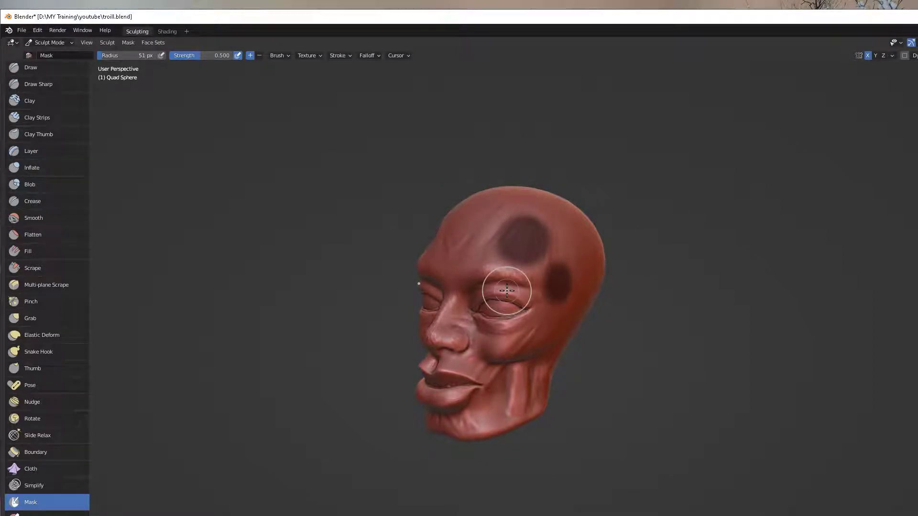
{"action": "key", "text": "ctrl+i"}
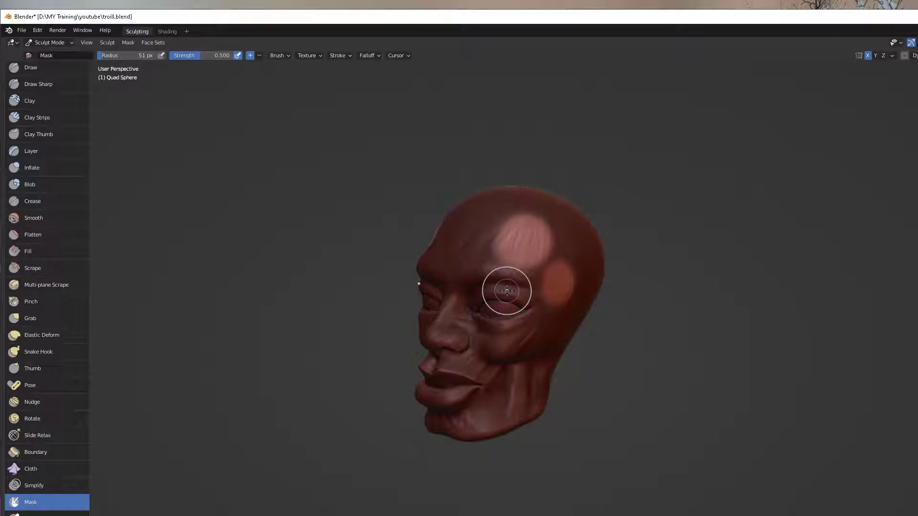
Step: Set the Draw brush falloff to Sharper and raise the unmasked forehead and temple patches into rounded bumps
{"action": "scroll", "coordinate": [615, 330], "scroll_direction": "down", "scroll_amount": 3}
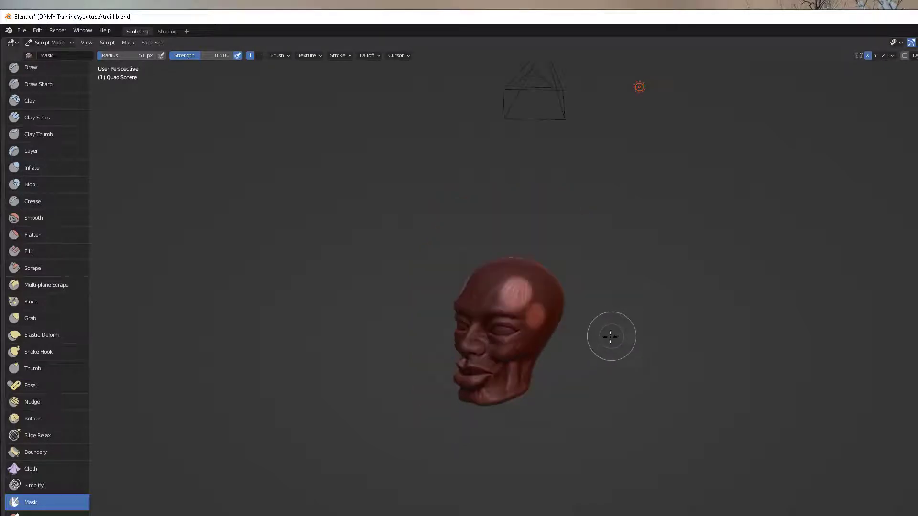
{"action": "middle_click_drag", "start_coordinate": [611, 336], "coordinate": [617, 336]}
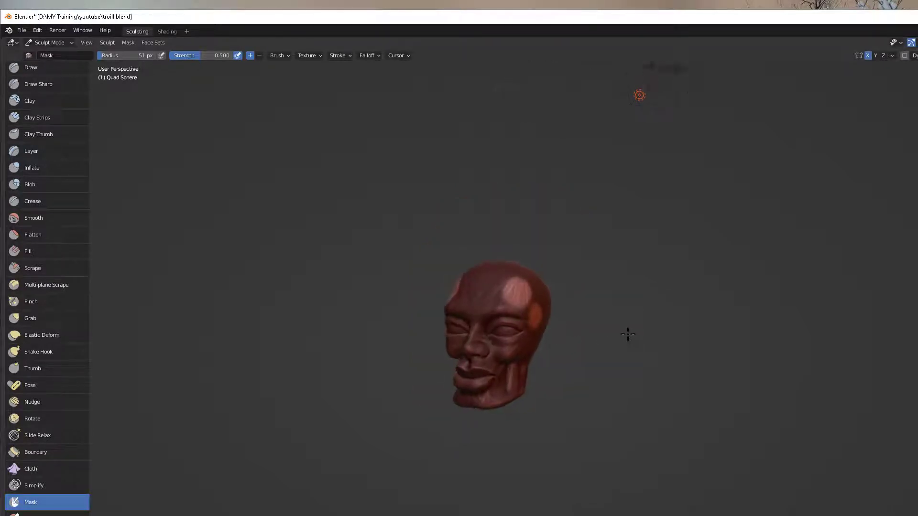
{"action": "left_click", "coordinate": [58, 74]}
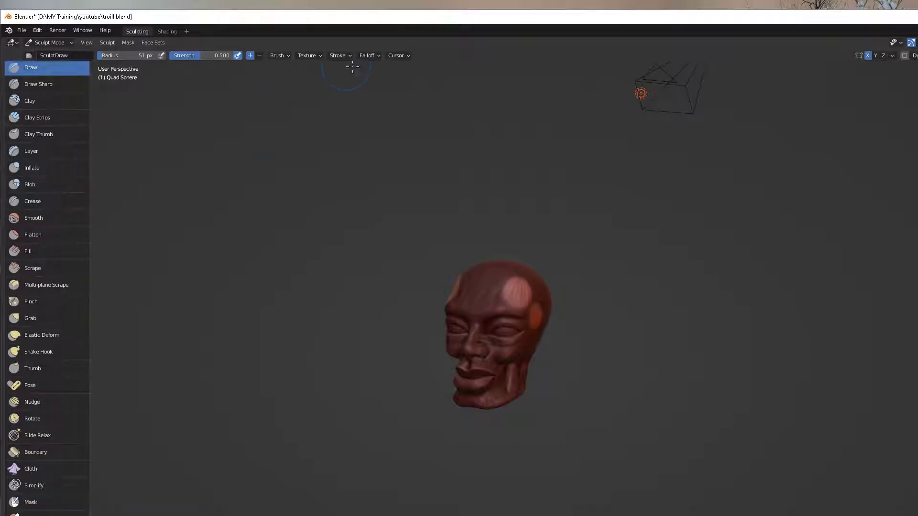
{"action": "left_click", "coordinate": [370, 54]}
{"action": "left_click", "coordinate": [364, 74]}
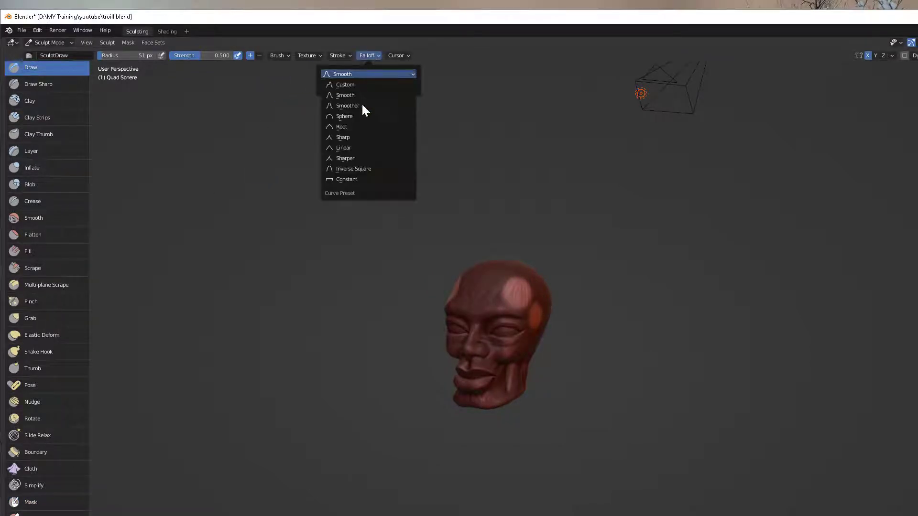
{"action": "left_click", "coordinate": [367, 157]}
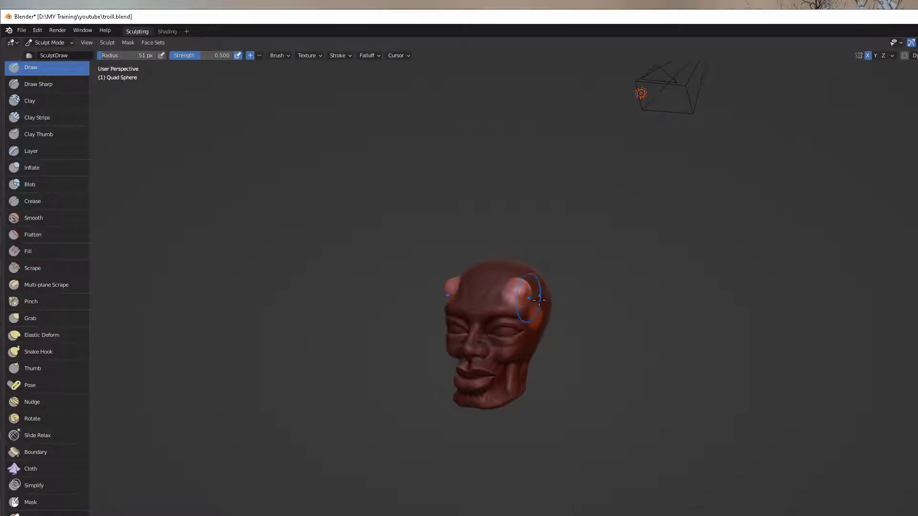
{"action": "middle_click_drag", "start_coordinate": [539, 299], "coordinate": [538, 318]}
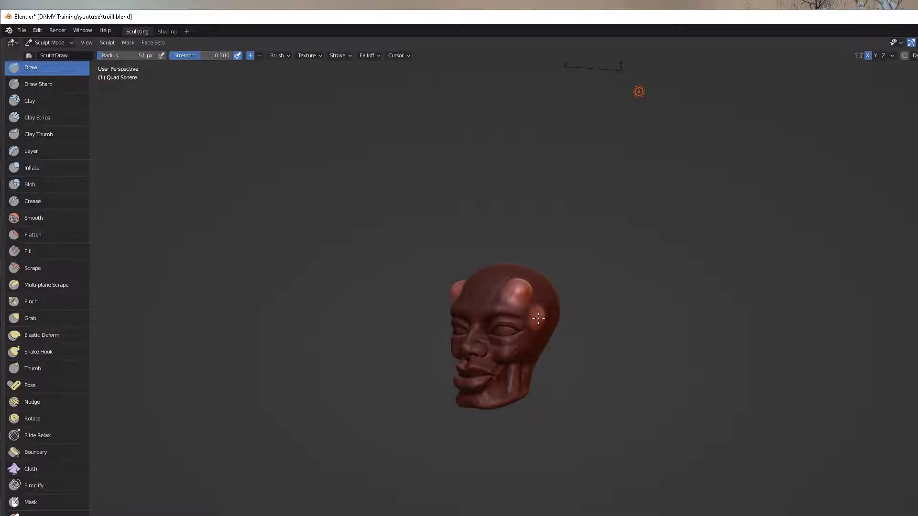
{"action": "mouse_move", "coordinate": [539, 318]}
{"action": "middle_mouse_down"}
{"action": "mouse_move", "coordinate": [565, 319]}
{"action": "mouse_move", "coordinate": [531, 287]}
{"action": "mouse_move", "coordinate": [497, 289]}
{"action": "mouse_move", "coordinate": [572, 292]}
{"action": "mouse_move", "coordinate": [545, 297]}
{"action": "mouse_move", "coordinate": [568, 304]}
{"action": "mouse_move", "coordinate": [676, 281]}
{"action": "mouse_move", "coordinate": [689, 267]}
{"action": "mouse_move", "coordinate": [691, 308]}
{"action": "mouse_move", "coordinate": [696, 301]}
{"action": "mouse_move", "coordinate": [573, 314]}
{"action": "middle_mouse_up"}
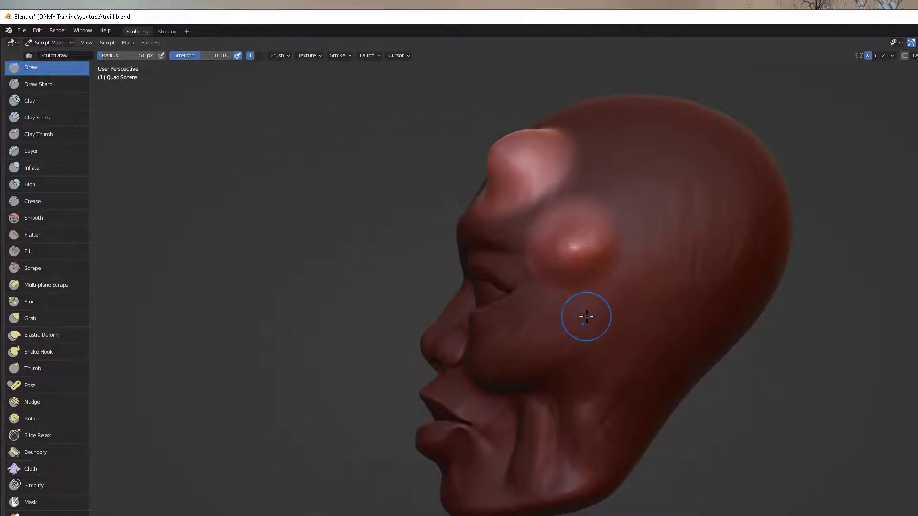
Step: Try to pull a horn out of the forehead bump with the Snake Hook brush at a 51 px radius
{"action": "middle_click_drag", "start_coordinate": [595, 318], "coordinate": [592, 340], "text": "shift"}
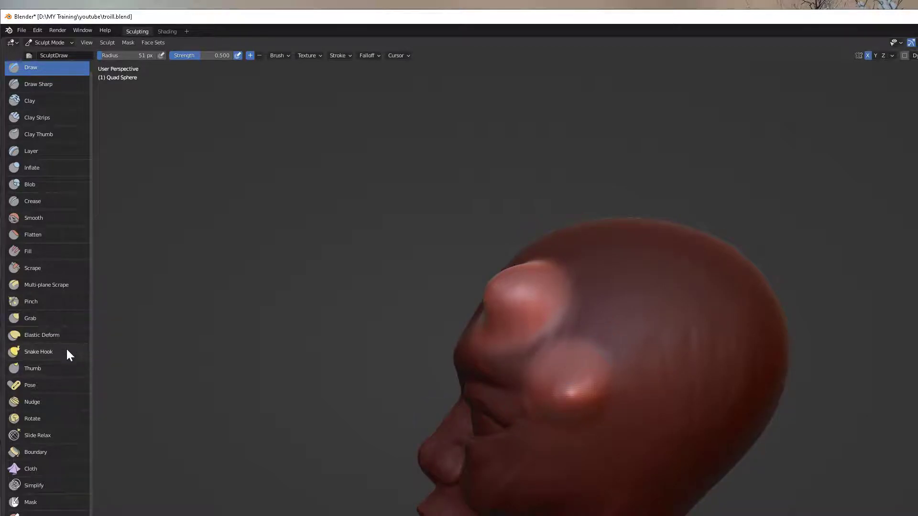
{"action": "left_click", "coordinate": [38, 352]}
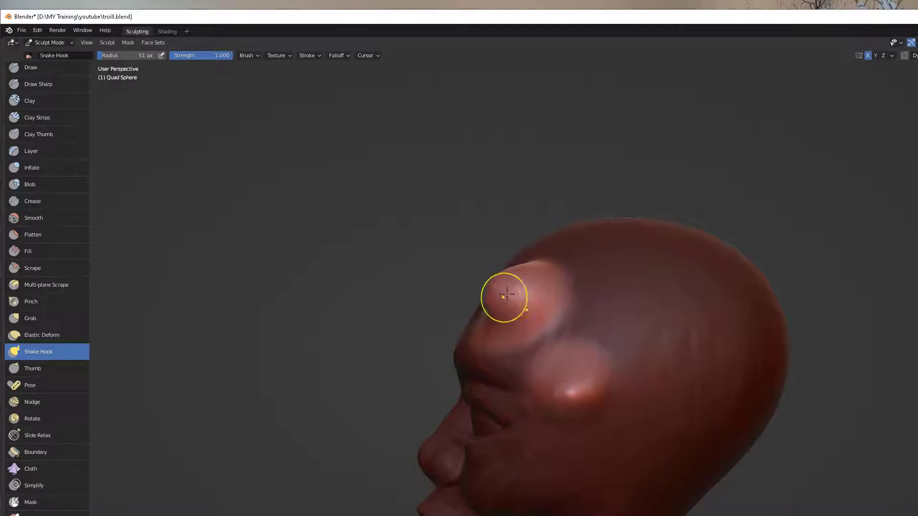
{"action": "mouse_move", "coordinate": [507, 293]}
{"action": "left_mouse_down"}
{"action": "mouse_move", "coordinate": [434, 266]}
{"action": "mouse_move", "coordinate": [390, 124]}
{"action": "mouse_move", "coordinate": [399, 101]}
{"action": "left_mouse_up"}
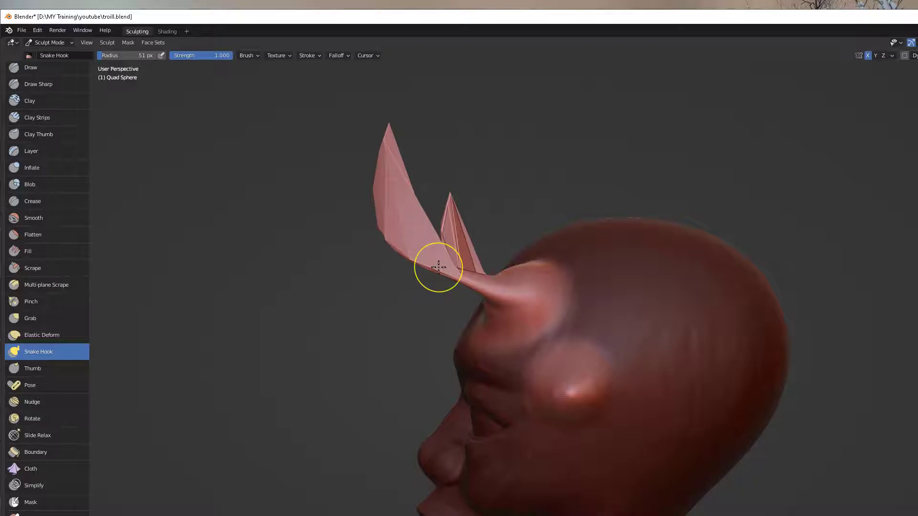
{"action": "key", "text": "ctrl+z"}
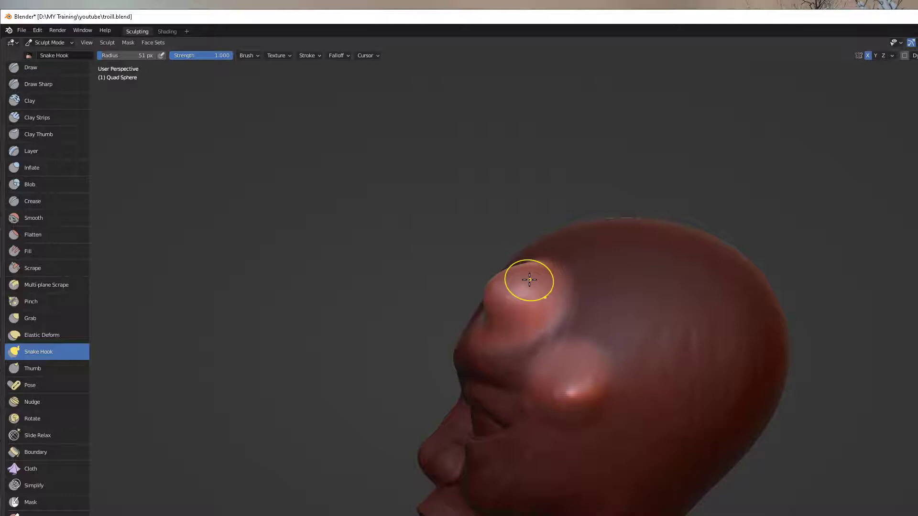
{"action": "double_click", "coordinate": [630, 20]}
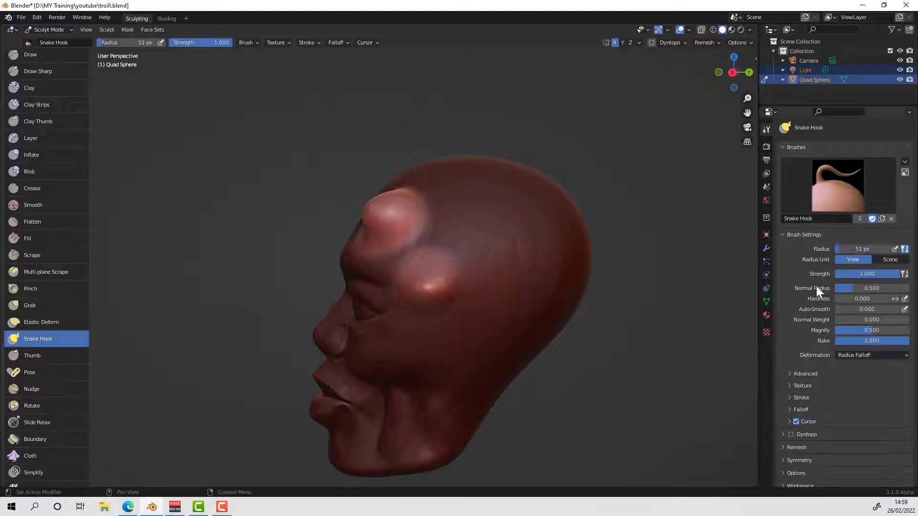
{"action": "mouse_move", "coordinate": [381, 210]}
{"action": "left_mouse_down"}
{"action": "mouse_move", "coordinate": [335, 179]}
{"action": "mouse_move", "coordinate": [187, 117]}
{"action": "left_mouse_up"}
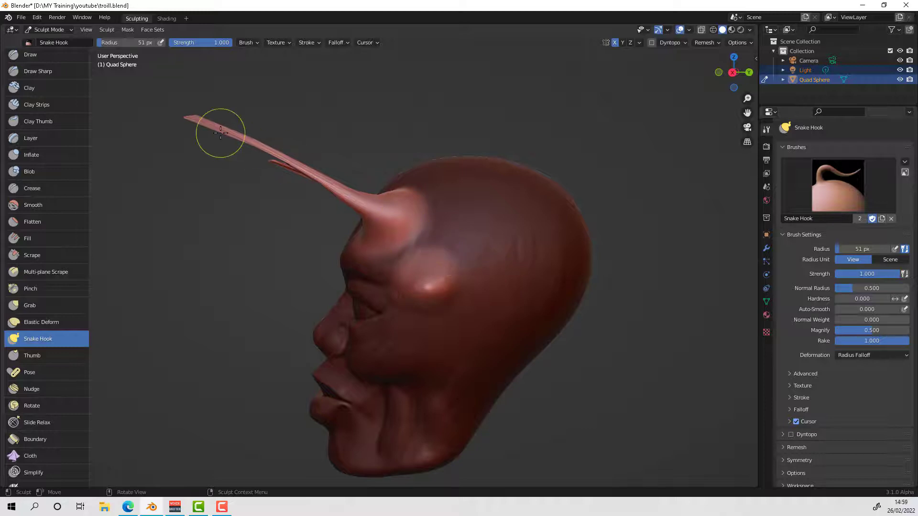
{"action": "key", "text": "ctrl+z"}
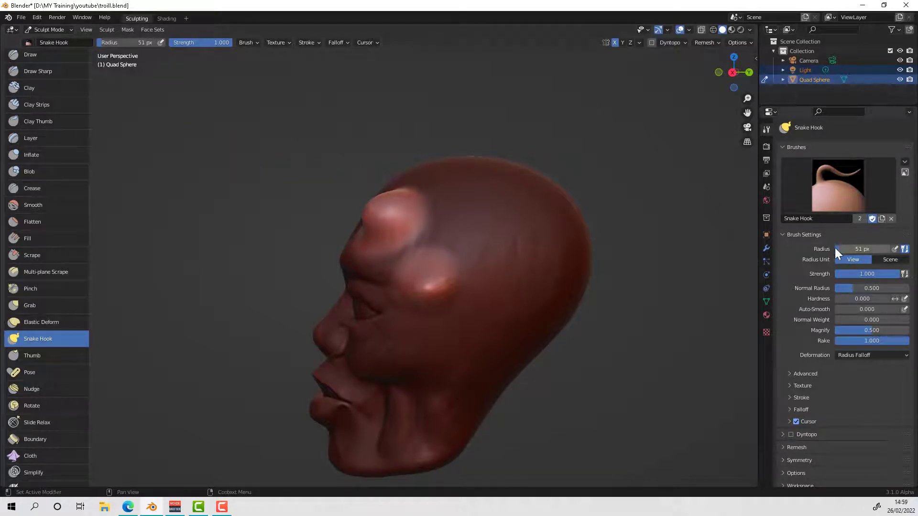
Step: Set the Snake Hook radius to 85 px and pull the forehead bump forward and up into a short horn
{"action": "left_click_drag", "start_coordinate": [837, 249], "coordinate": [848, 249]}
{"action": "mouse_move", "coordinate": [379, 206]}
{"action": "left_mouse_down"}
{"action": "mouse_move", "coordinate": [332, 180]}
{"action": "mouse_move", "coordinate": [321, 163]}
{"action": "left_mouse_up"}
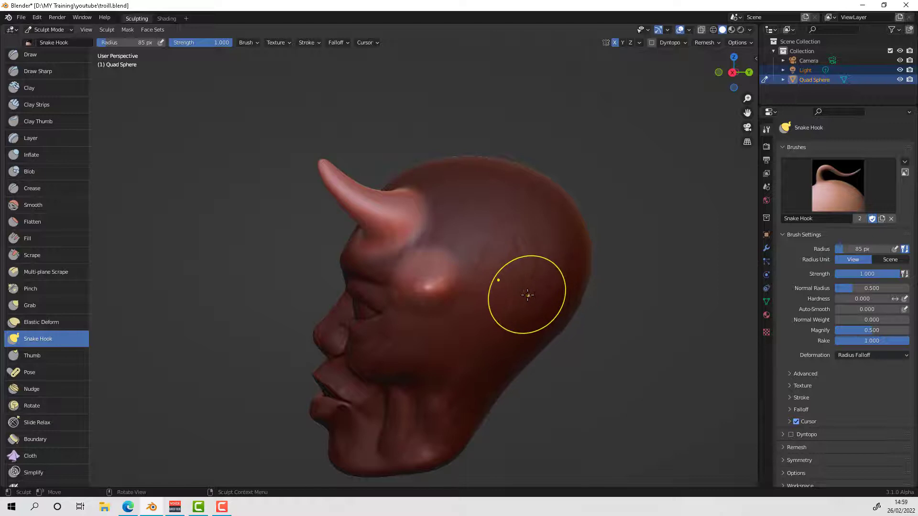
Step: Pull the temple bump outward into a short horn with the Snake Hook brush at 85 px and adjust its base
{"action": "middle_click_drag", "start_coordinate": [528, 303], "coordinate": [647, 286], "text": "shift"}
{"action": "mouse_move", "coordinate": [446, 262]}
{"action": "left_mouse_down"}
{"action": "mouse_move", "coordinate": [461, 262]}
{"action": "mouse_move", "coordinate": [452, 264]}
{"action": "left_mouse_up"}
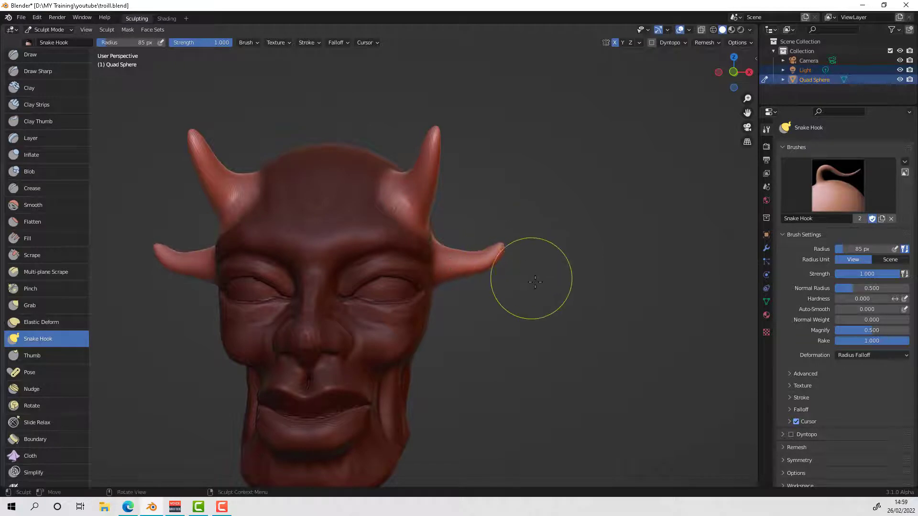
{"action": "mouse_move", "coordinate": [529, 281]}
{"action": "middle_mouse_down"}
{"action": "mouse_move", "coordinate": [611, 302]}
{"action": "mouse_move", "coordinate": [467, 311]}
{"action": "mouse_move", "coordinate": [482, 306]}
{"action": "middle_mouse_up"}
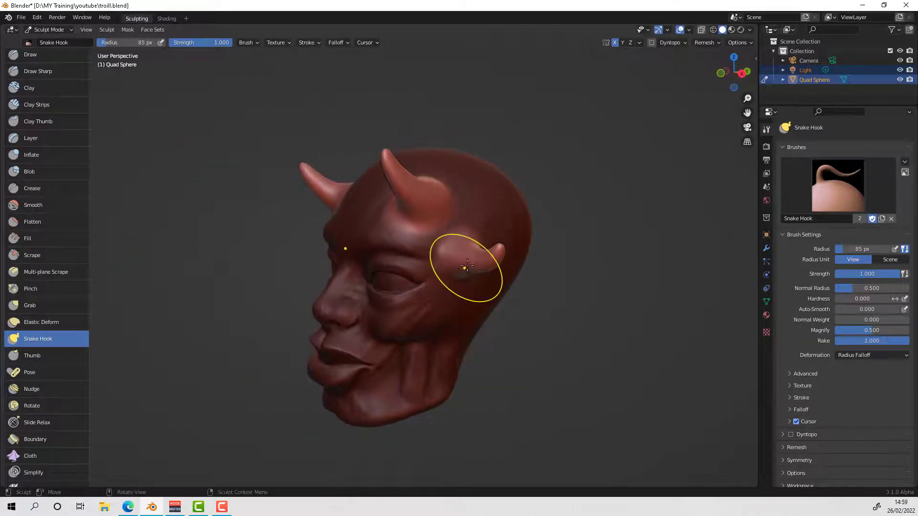
{"action": "left_click_drag", "start_coordinate": [455, 272], "coordinate": [454, 273]}
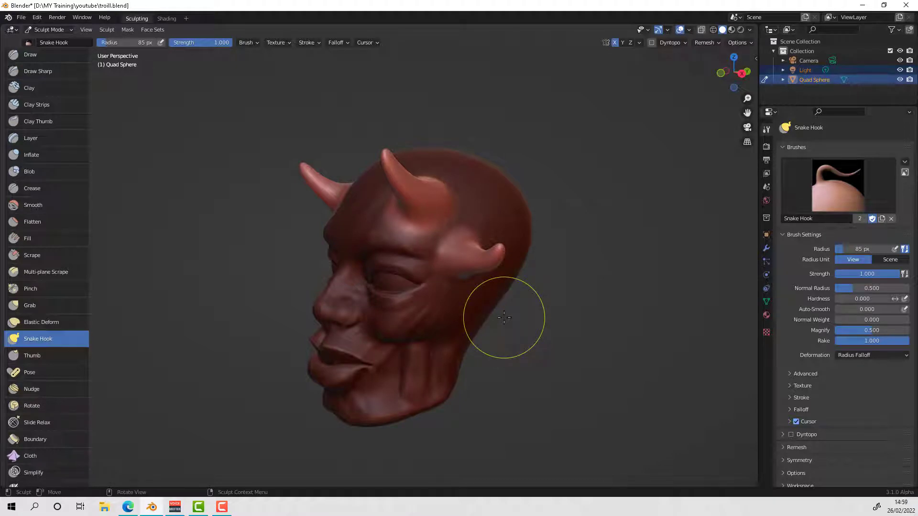
Step: Invert the mask to protect the horns and set the Draw brush falloff to Smooth
{"action": "key", "text": "ctrl"}
{"action": "key", "text": "ctrl+i"}
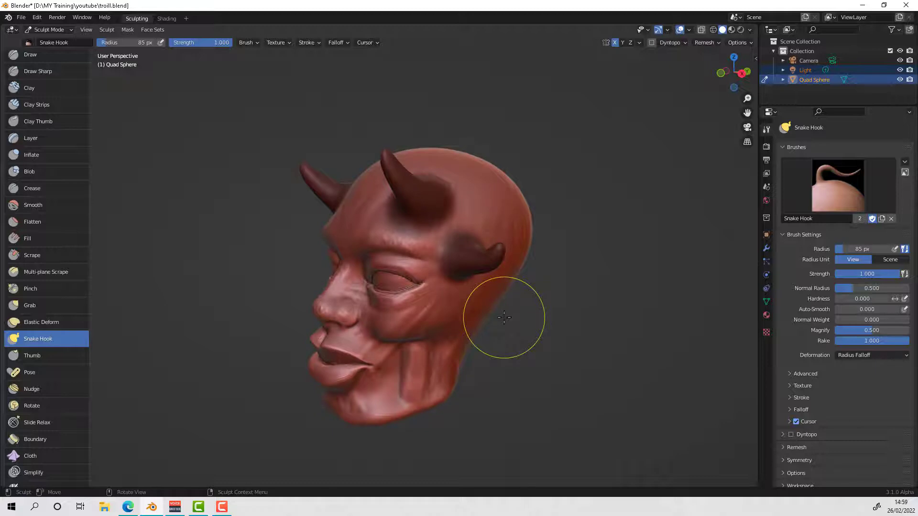
{"action": "left_click", "coordinate": [63, 52]}
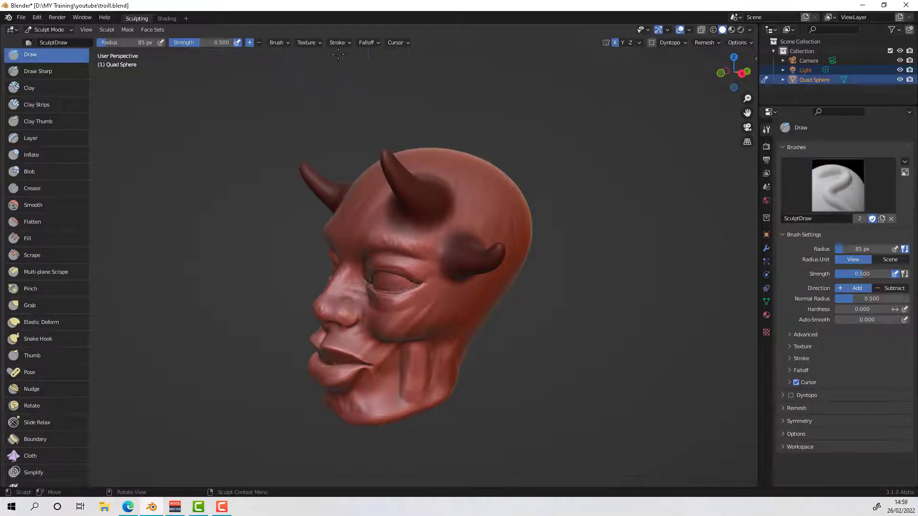
{"action": "left_click", "coordinate": [372, 42]}
{"action": "left_click", "coordinate": [372, 61]}
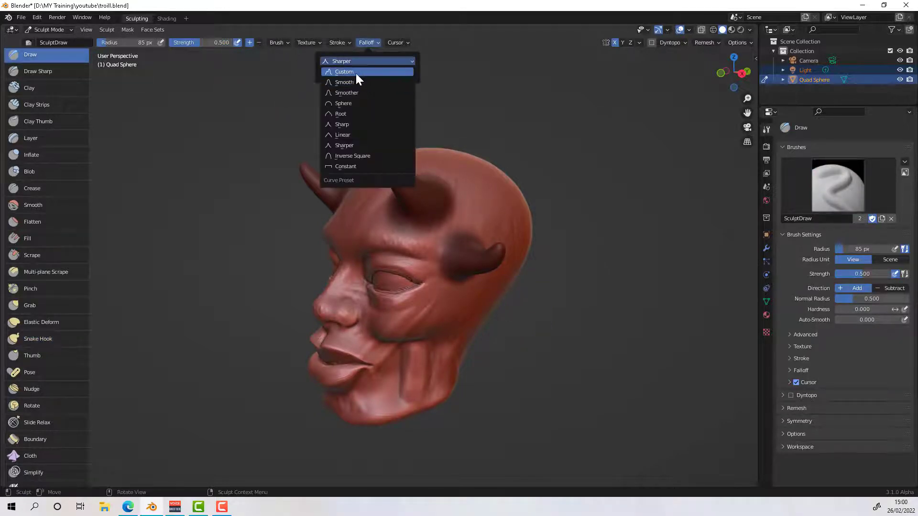
{"action": "left_click", "coordinate": [362, 83]}
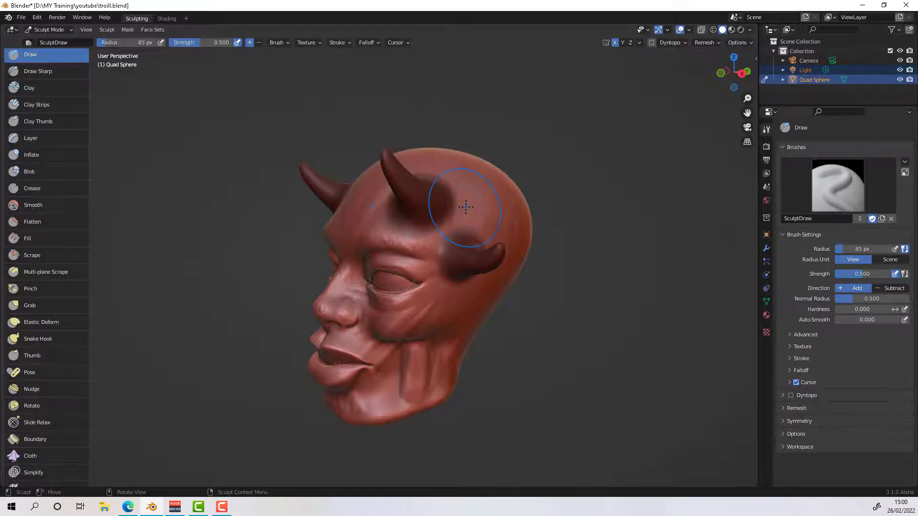
Step: Set the Draw brush radius to 30 px and build a raised rim around the forehead horn's base
{"action": "left_click", "coordinate": [713, 301]}
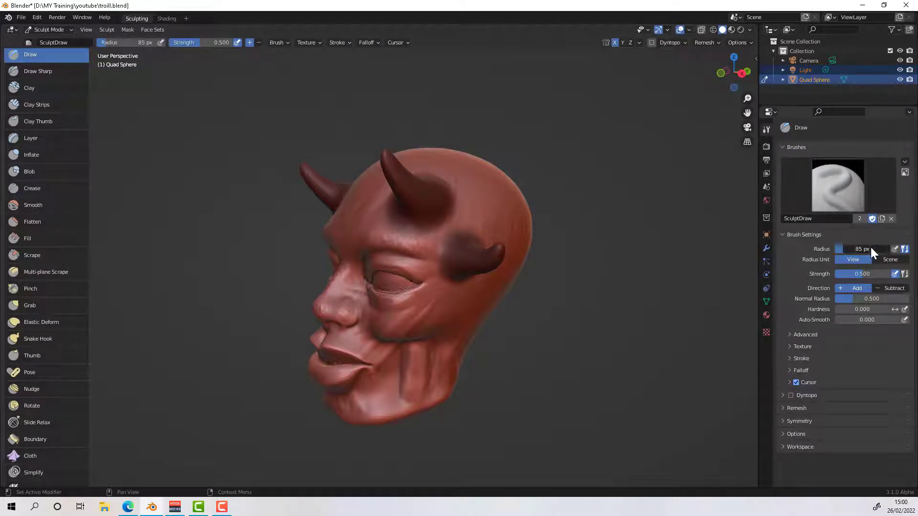
{"action": "left_click_drag", "start_coordinate": [870, 248], "coordinate": [856, 246]}
{"action": "left_click_drag", "start_coordinate": [840, 250], "coordinate": [837, 245]}
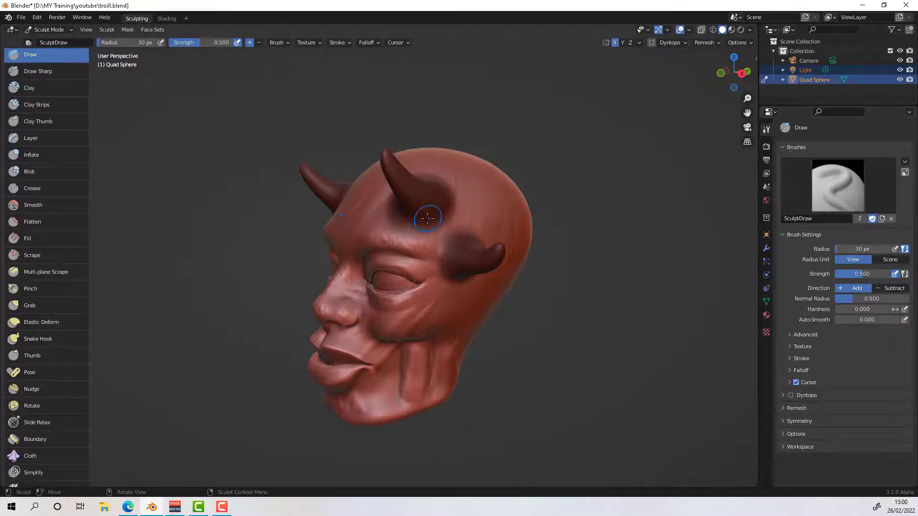
{"action": "left_click_drag", "start_coordinate": [384, 207], "coordinate": [386, 207]}
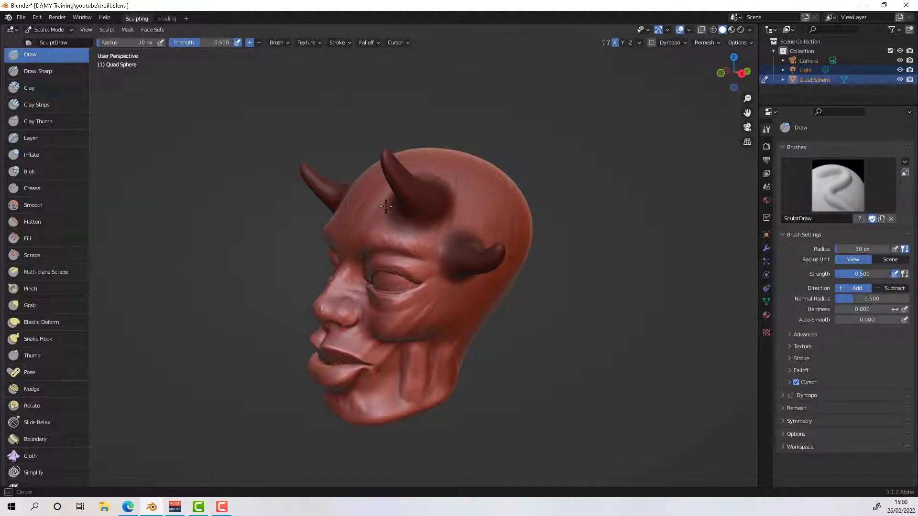
{"action": "left_click_drag", "start_coordinate": [385, 207], "coordinate": [394, 200]}
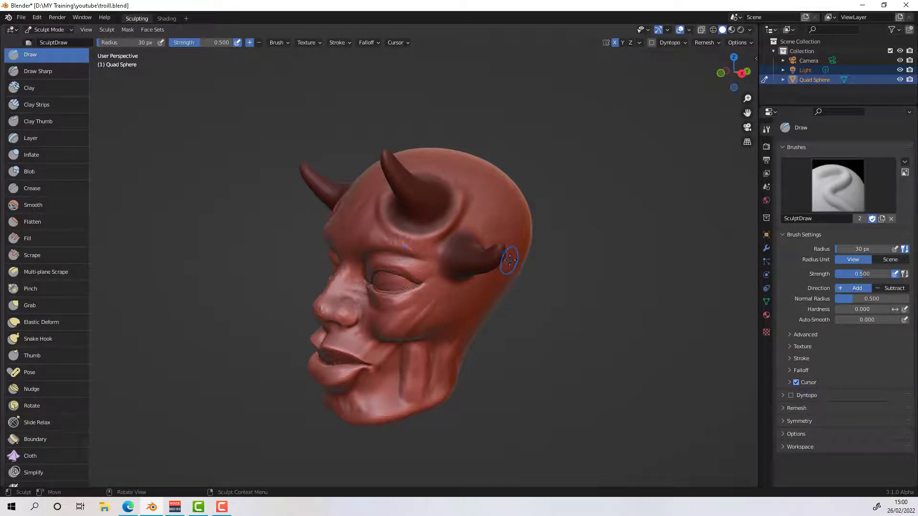
{"action": "middle_click_drag", "start_coordinate": [507, 256], "coordinate": [431, 196]}
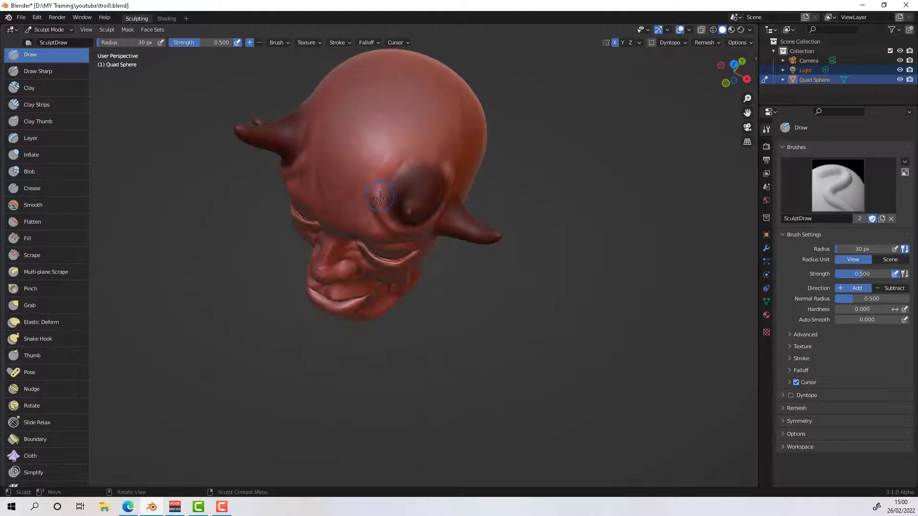
{"action": "mouse_move", "coordinate": [380, 198]}
{"action": "left_mouse_down"}
{"action": "mouse_move", "coordinate": [393, 166]}
{"action": "mouse_move", "coordinate": [432, 165]}
{"action": "mouse_move", "coordinate": [451, 179]}
{"action": "left_mouse_up"}
{"action": "middle_click_drag", "start_coordinate": [435, 220], "coordinate": [437, 215]}
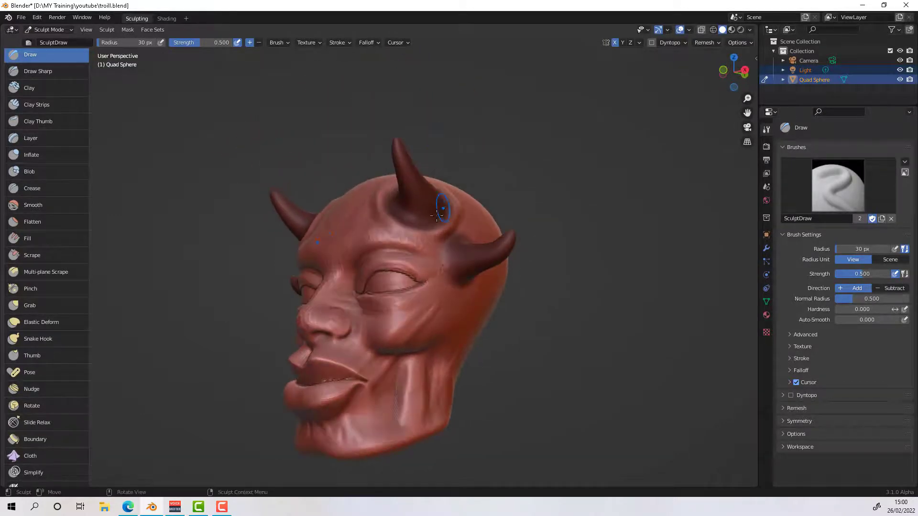
{"action": "left_click_drag", "start_coordinate": [442, 215], "coordinate": [463, 198]}
{"action": "mouse_move", "coordinate": [464, 199]}
{"action": "middle_mouse_down"}
{"action": "mouse_move", "coordinate": [452, 213]}
{"action": "mouse_move", "coordinate": [466, 205]}
{"action": "middle_mouse_up"}
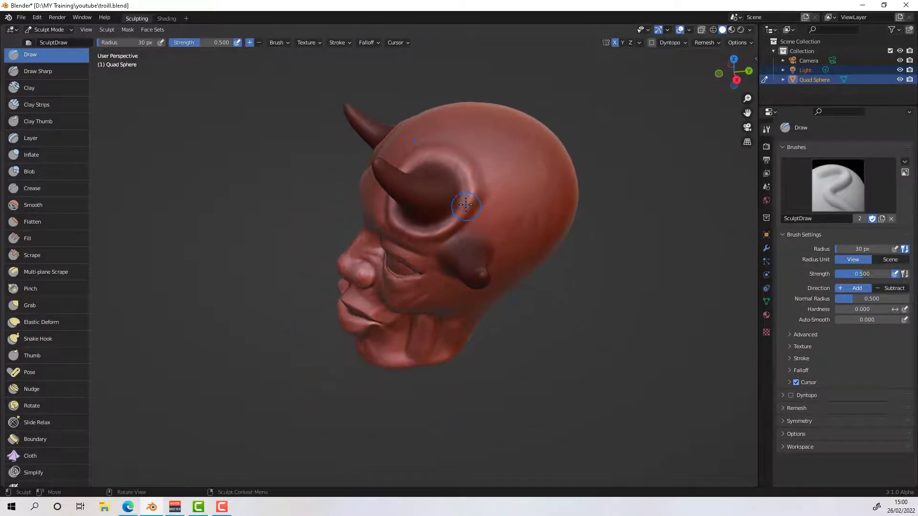
{"action": "mouse_move", "coordinate": [466, 205]}
{"action": "left_mouse_down"}
{"action": "mouse_move", "coordinate": [465, 171]}
{"action": "mouse_move", "coordinate": [465, 197]}
{"action": "left_mouse_up"}
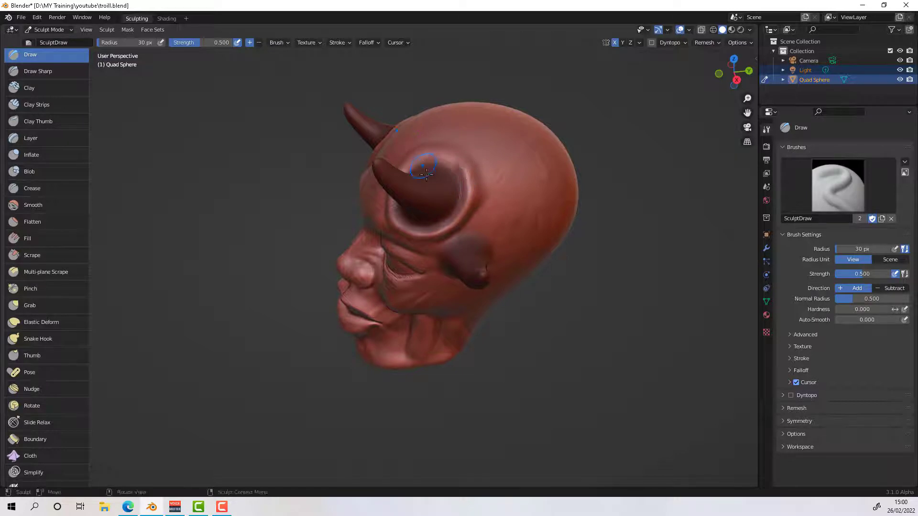
Step: Build a matching raised rim around the temple horn's base with the Draw brush
{"action": "mouse_move", "coordinate": [427, 175]}
{"action": "middle_mouse_down"}
{"action": "mouse_move", "coordinate": [413, 192]}
{"action": "mouse_move", "coordinate": [518, 258]}
{"action": "mouse_move", "coordinate": [450, 217]}
{"action": "mouse_move", "coordinate": [455, 210]}
{"action": "middle_mouse_up"}
{"action": "mouse_move", "coordinate": [494, 229]}
{"action": "left_mouse_down"}
{"action": "mouse_move", "coordinate": [473, 229]}
{"action": "mouse_move", "coordinate": [500, 217]}
{"action": "mouse_move", "coordinate": [479, 236]}
{"action": "mouse_move", "coordinate": [483, 224]}
{"action": "mouse_move", "coordinate": [471, 231]}
{"action": "left_mouse_up"}
{"action": "mouse_move", "coordinate": [525, 231]}
{"action": "middle_mouse_down"}
{"action": "mouse_move", "coordinate": [480, 244]}
{"action": "mouse_move", "coordinate": [478, 230]}
{"action": "middle_mouse_up"}
{"action": "left_click_drag", "start_coordinate": [498, 207], "coordinate": [534, 253]}
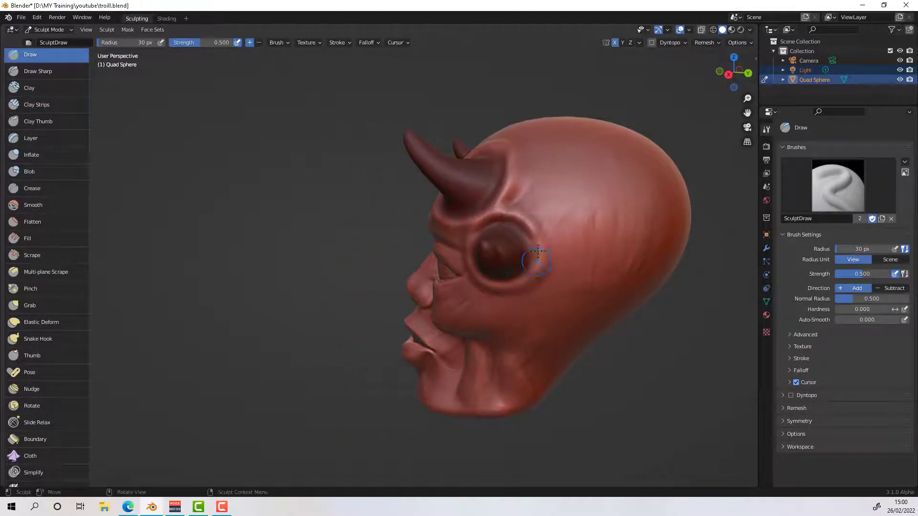
{"action": "middle_click_drag", "start_coordinate": [537, 248], "coordinate": [589, 251]}
{"action": "left_click_drag", "start_coordinate": [474, 238], "coordinate": [480, 234]}
{"action": "middle_click_drag", "start_coordinate": [483, 234], "coordinate": [577, 247]}
{"action": "mouse_move", "coordinate": [577, 246]}
{"action": "middle_mouse_down"}
{"action": "mouse_move", "coordinate": [511, 308]}
{"action": "mouse_move", "coordinate": [392, 170]}
{"action": "middle_mouse_up"}
{"action": "middle_click_drag", "start_coordinate": [414, 207], "coordinate": [463, 236]}
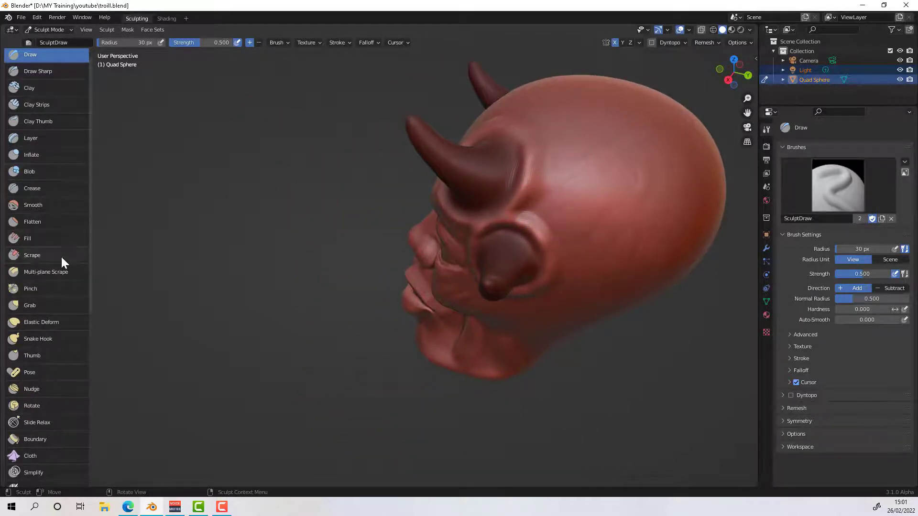
Step: Fill the hollows around the horn rims and across the adjoining forehead with the Fill brush at a 115 px radius
{"action": "left_click", "coordinate": [60, 237]}
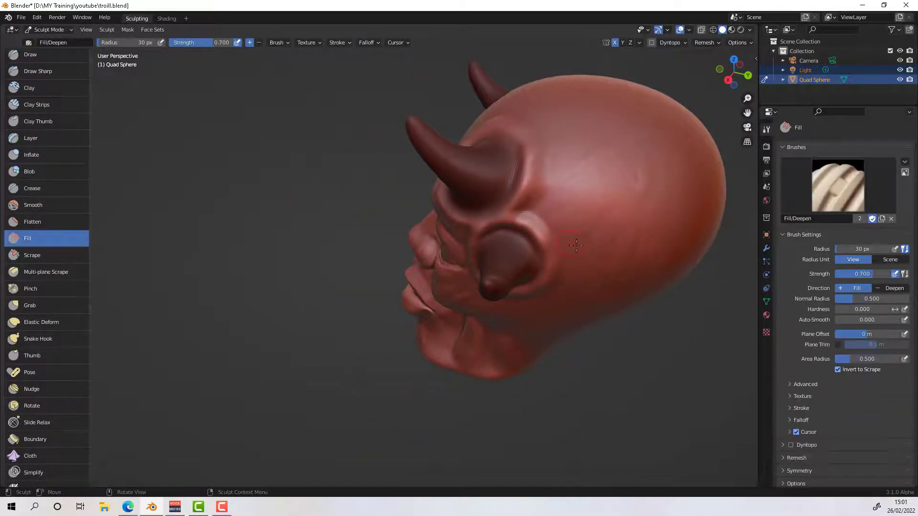
{"action": "left_click", "coordinate": [730, 318]}
{"action": "left_click_drag", "start_coordinate": [841, 251], "coordinate": [848, 251]}
{"action": "left_click_drag", "start_coordinate": [538, 223], "coordinate": [536, 201]}
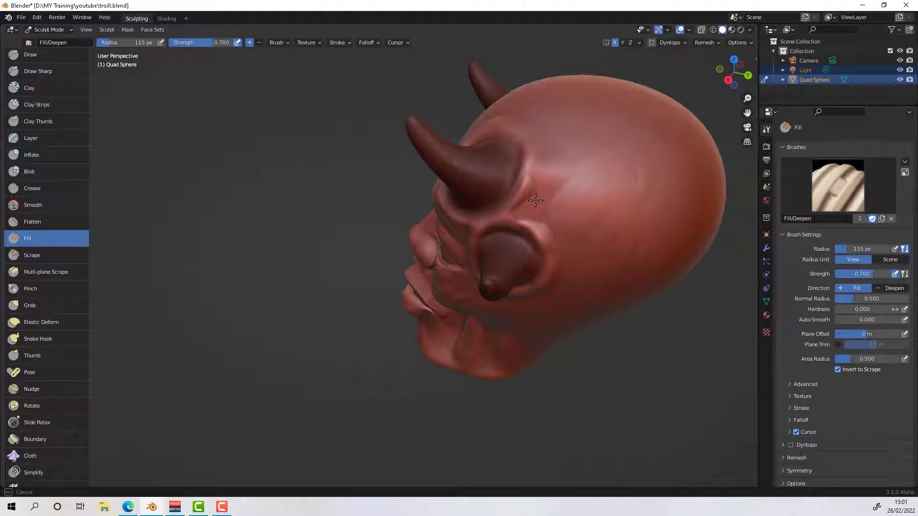
{"action": "left_click_drag", "start_coordinate": [536, 200], "coordinate": [538, 207]}
{"action": "middle_click_drag", "start_coordinate": [430, 366], "coordinate": [500, 316]}
{"action": "mouse_move", "coordinate": [500, 316]}
{"action": "left_mouse_down"}
{"action": "mouse_move", "coordinate": [481, 249]}
{"action": "mouse_move", "coordinate": [406, 175]}
{"action": "left_mouse_up"}
{"action": "middle_click_drag", "start_coordinate": [407, 175], "coordinate": [434, 127]}
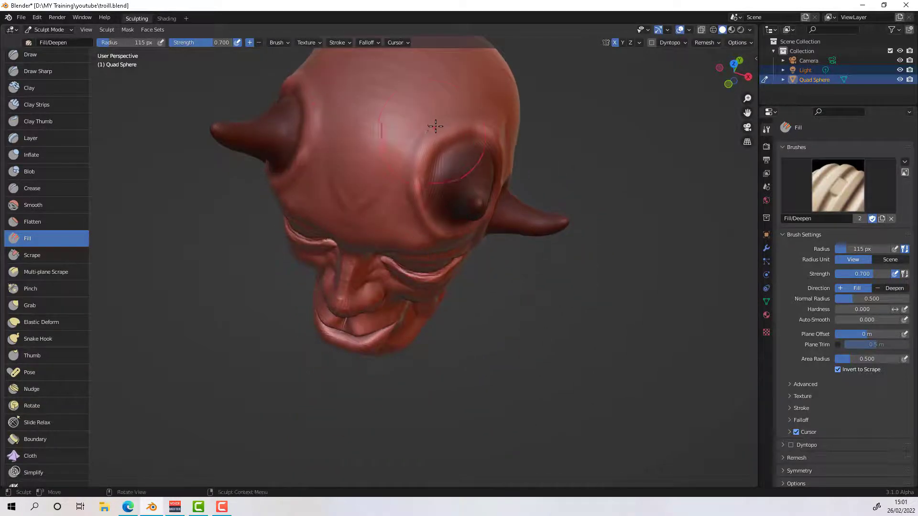
{"action": "left_click_drag", "start_coordinate": [435, 125], "coordinate": [410, 174]}
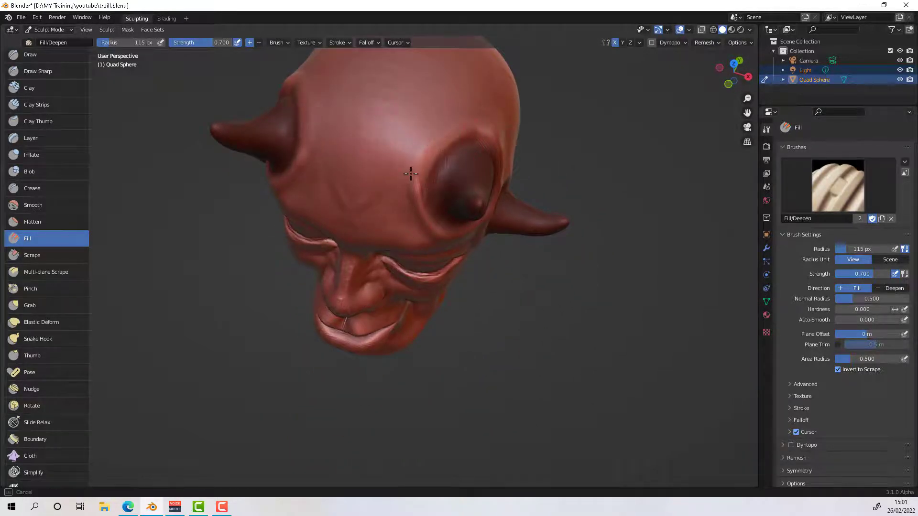
{"action": "mouse_move", "coordinate": [411, 174]}
{"action": "middle_mouse_down"}
{"action": "mouse_move", "coordinate": [440, 156]}
{"action": "mouse_move", "coordinate": [469, 158]}
{"action": "mouse_move", "coordinate": [497, 187]}
{"action": "mouse_move", "coordinate": [473, 153]}
{"action": "mouse_move", "coordinate": [451, 147]}
{"action": "mouse_move", "coordinate": [558, 227]}
{"action": "middle_mouse_up"}
{"action": "middle_click_drag", "start_coordinate": [534, 313], "coordinate": [483, 334]}
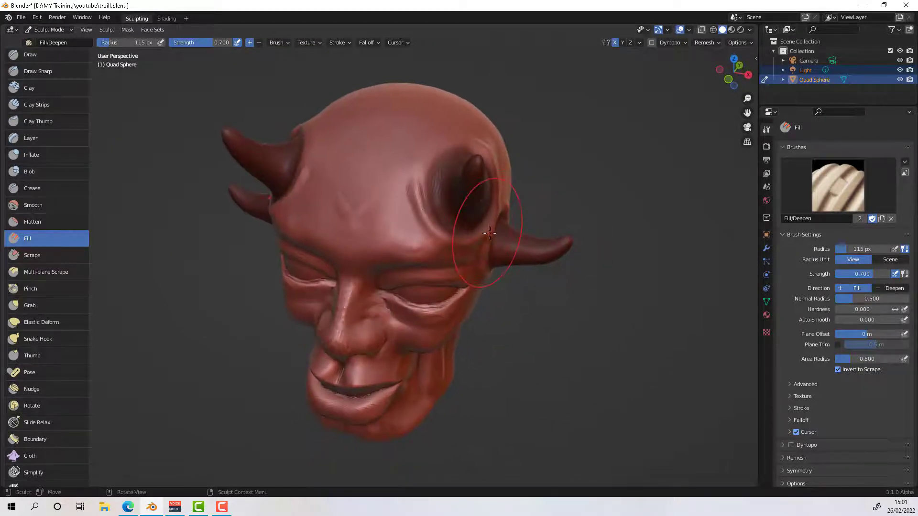
Step: Build up the skin around the forehead horn's base with the Draw brush at 52 px and scrape the ridge behind it
{"action": "left_click", "coordinate": [57, 54]}
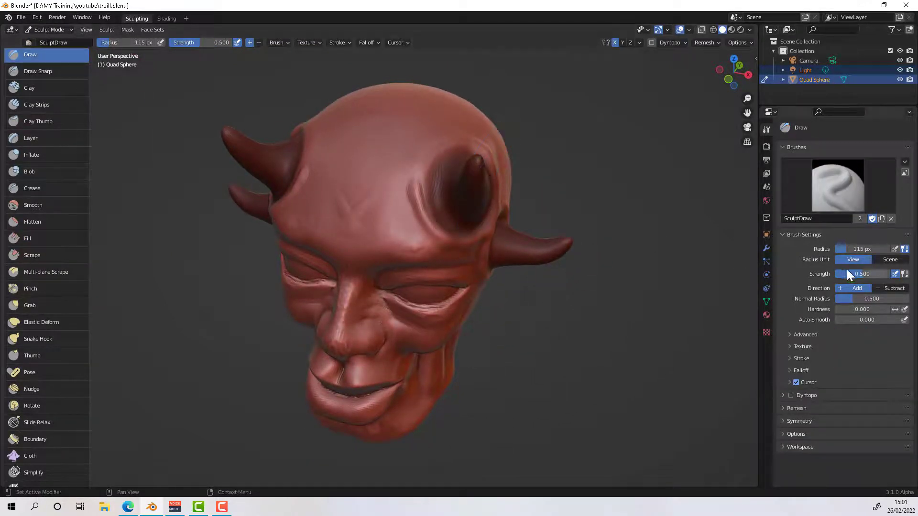
{"action": "left_click_drag", "start_coordinate": [871, 248], "coordinate": [784, 243]}
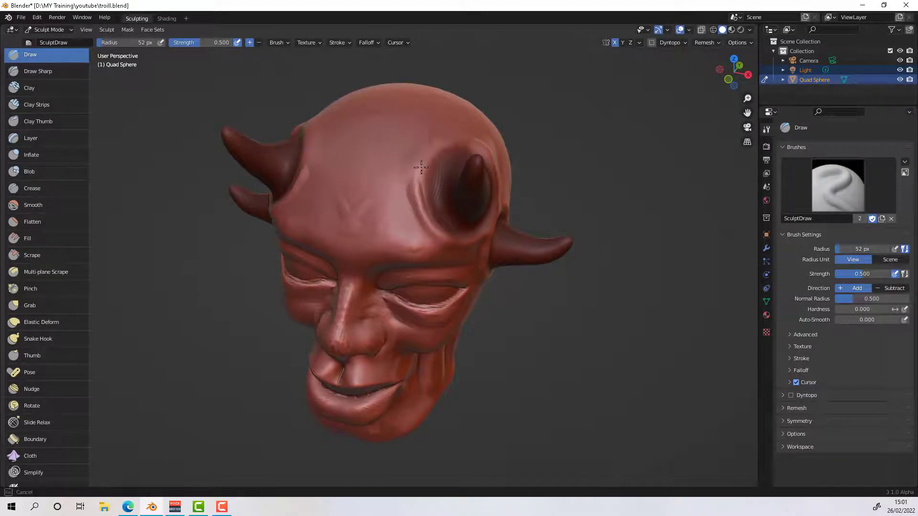
{"action": "mouse_move", "coordinate": [485, 240]}
{"action": "middle_mouse_down"}
{"action": "mouse_move", "coordinate": [495, 199]}
{"action": "mouse_move", "coordinate": [549, 242]}
{"action": "middle_mouse_up"}
{"action": "left_click", "coordinate": [512, 188]}
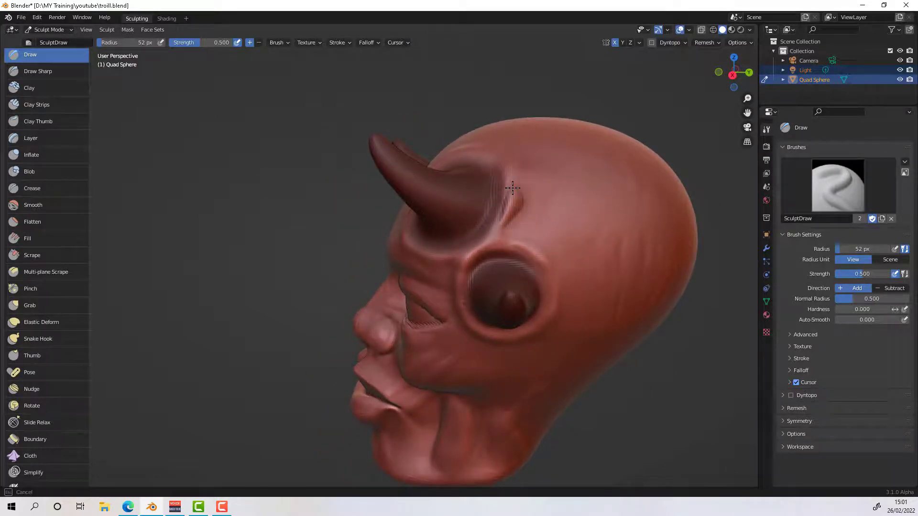
{"action": "left_click_drag", "start_coordinate": [512, 188], "coordinate": [525, 212]}
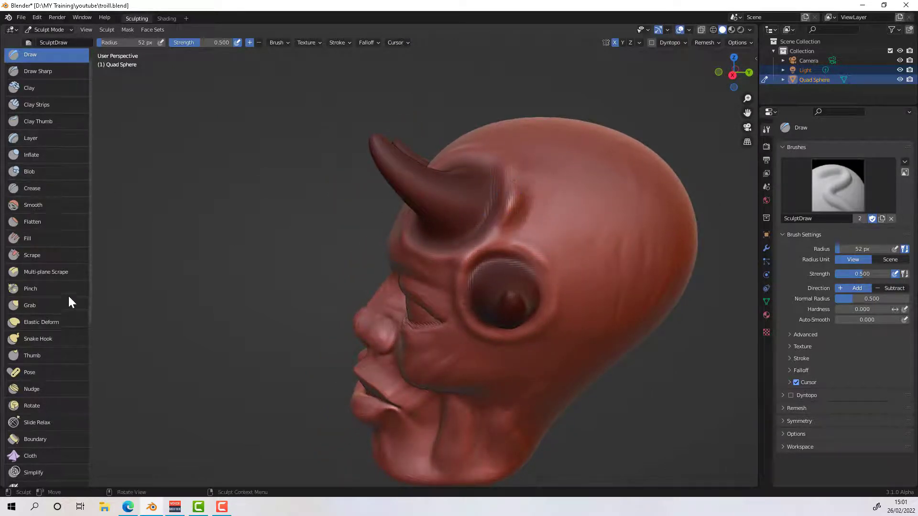
{"action": "left_click", "coordinate": [57, 254]}
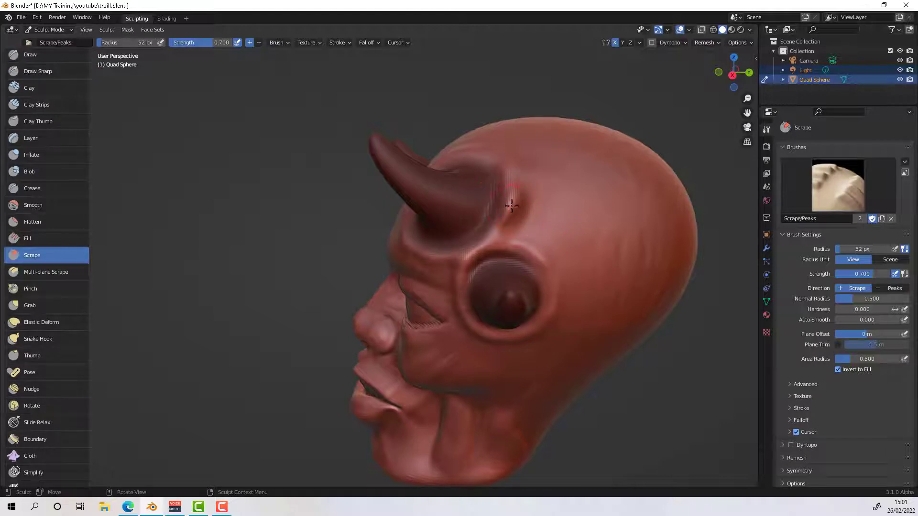
{"action": "mouse_move", "coordinate": [514, 188]}
{"action": "left_mouse_down"}
{"action": "mouse_move", "coordinate": [509, 204]}
{"action": "mouse_move", "coordinate": [520, 195]}
{"action": "left_mouse_up"}
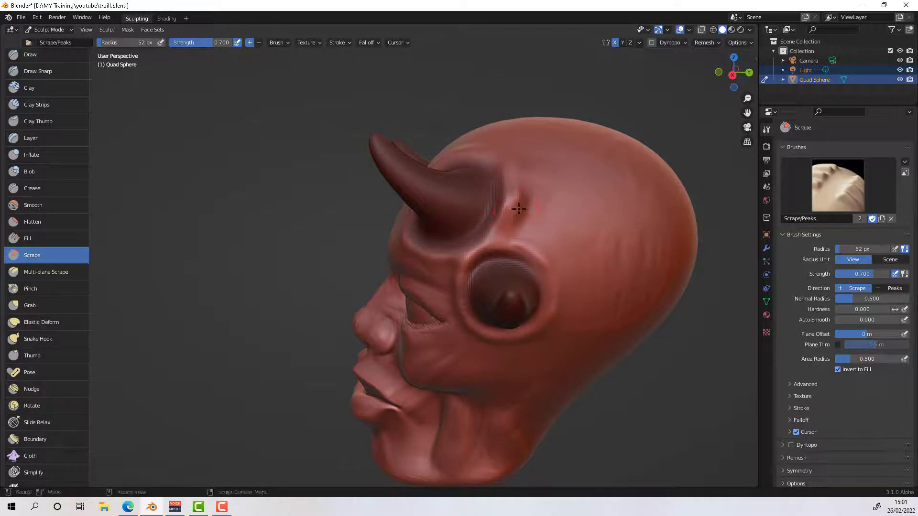
Step: Clear the mask from the whole head and open the Remesh settings
{"action": "mouse_move", "coordinate": [519, 209]}
{"action": "middle_mouse_down"}
{"action": "mouse_move", "coordinate": [604, 199]}
{"action": "mouse_move", "coordinate": [458, 278]}
{"action": "mouse_move", "coordinate": [404, 222]}
{"action": "mouse_move", "coordinate": [335, 230]}
{"action": "mouse_move", "coordinate": [435, 236]}
{"action": "mouse_move", "coordinate": [424, 217]}
{"action": "mouse_move", "coordinate": [420, 235]}
{"action": "mouse_move", "coordinate": [501, 306]}
{"action": "mouse_move", "coordinate": [513, 302]}
{"action": "middle_mouse_up"}
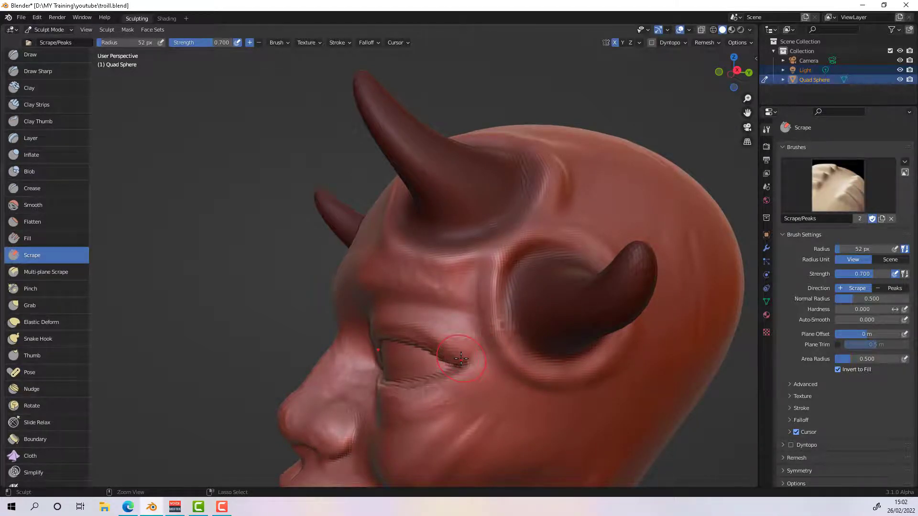
{"action": "key", "text": "alt+m"}
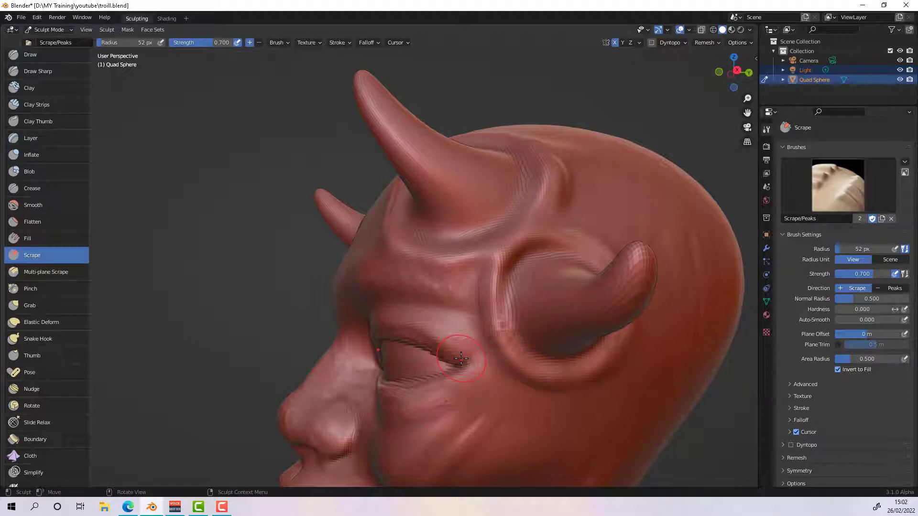
{"action": "left_click", "coordinate": [709, 42]}
{"action": "mouse_move", "coordinate": [642, 373]}
{"action": "middle_mouse_down"}
{"action": "mouse_move", "coordinate": [633, 377]}
{"action": "mouse_move", "coordinate": [644, 383]}
{"action": "mouse_move", "coordinate": [632, 374]}
{"action": "middle_mouse_up"}
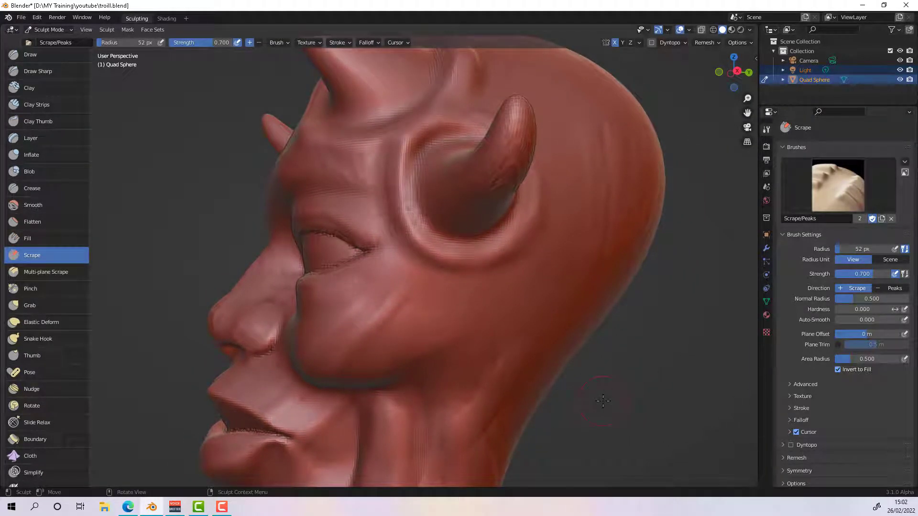
{"action": "key", "text": "m"}
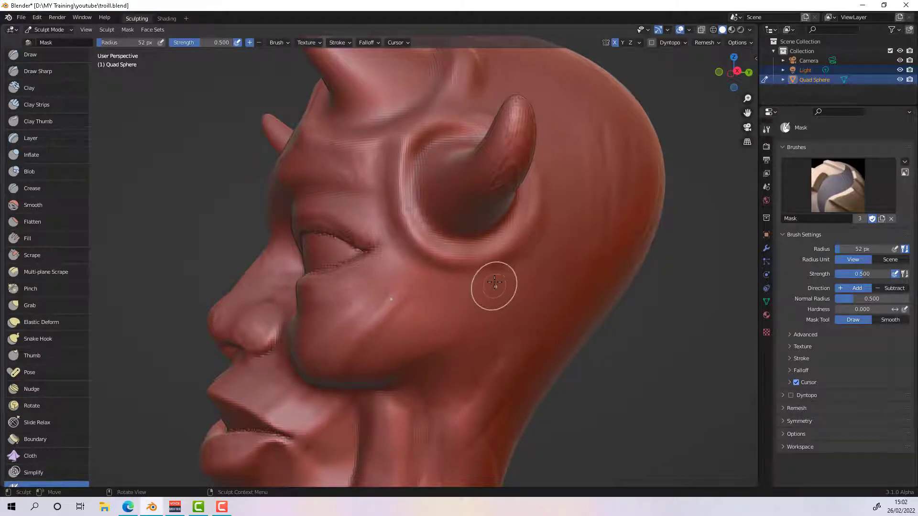
{"action": "left_click_drag", "start_coordinate": [495, 283], "coordinate": [497, 342]}
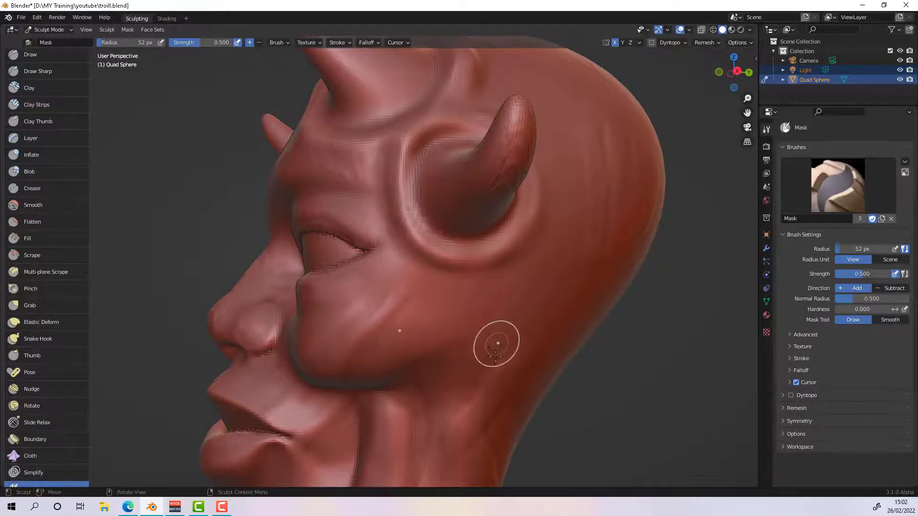
{"action": "left_click_drag", "start_coordinate": [495, 280], "coordinate": [480, 395]}
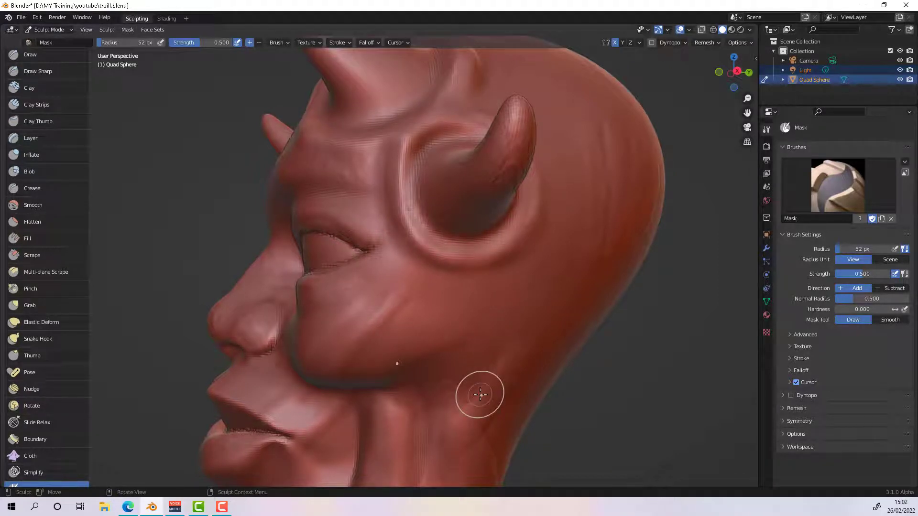
{"action": "left_click_drag", "start_coordinate": [836, 248], "coordinate": [845, 248]}
{"action": "left_click_drag", "start_coordinate": [568, 271], "coordinate": [557, 358]}
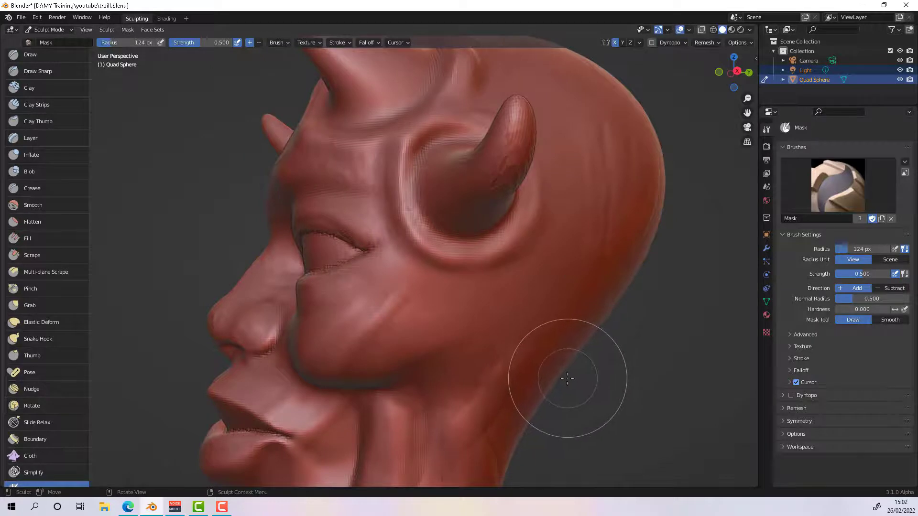
{"action": "middle_click_drag", "start_coordinate": [554, 385], "coordinate": [587, 385]}
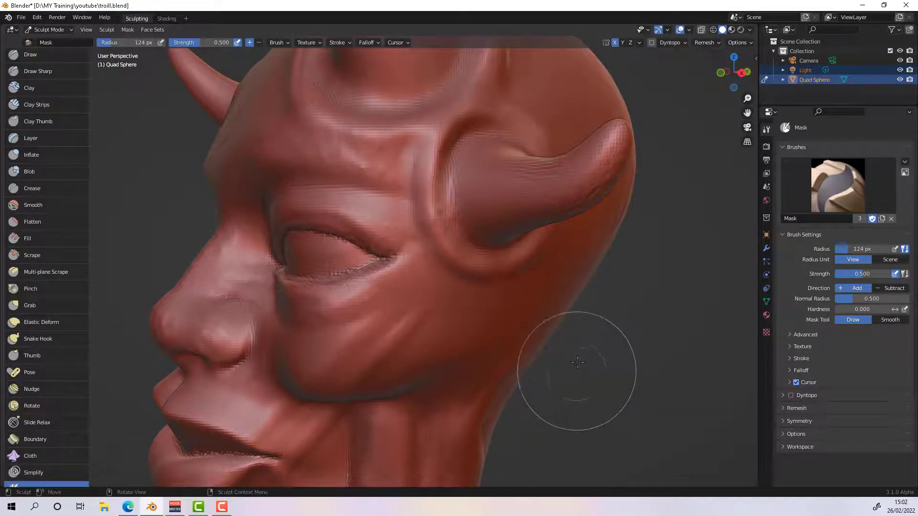
{"action": "mouse_move", "coordinate": [515, 315]}
{"action": "left_mouse_down"}
{"action": "mouse_move", "coordinate": [493, 307]}
{"action": "mouse_move", "coordinate": [521, 330]}
{"action": "left_mouse_up"}
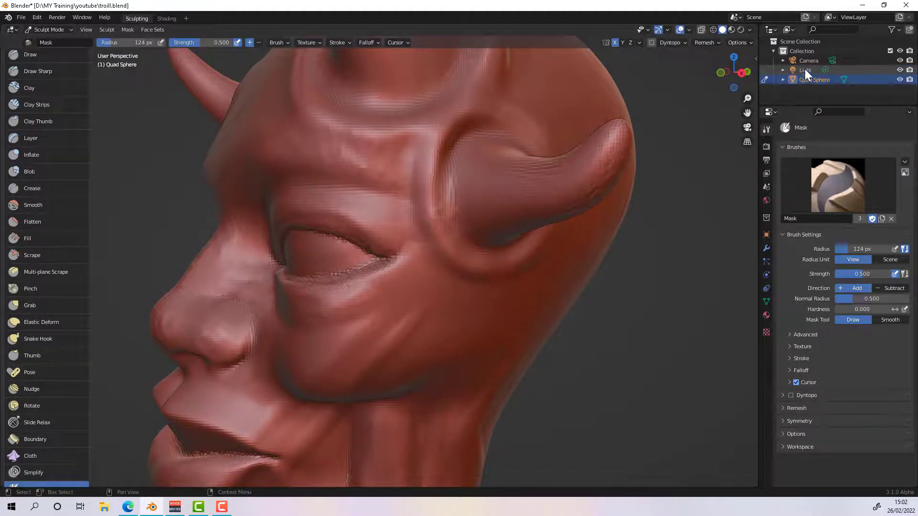
{"action": "mouse_move", "coordinate": [516, 276]}
{"action": "left_mouse_down"}
{"action": "mouse_move", "coordinate": [472, 313]}
{"action": "mouse_move", "coordinate": [508, 348]}
{"action": "left_mouse_up"}
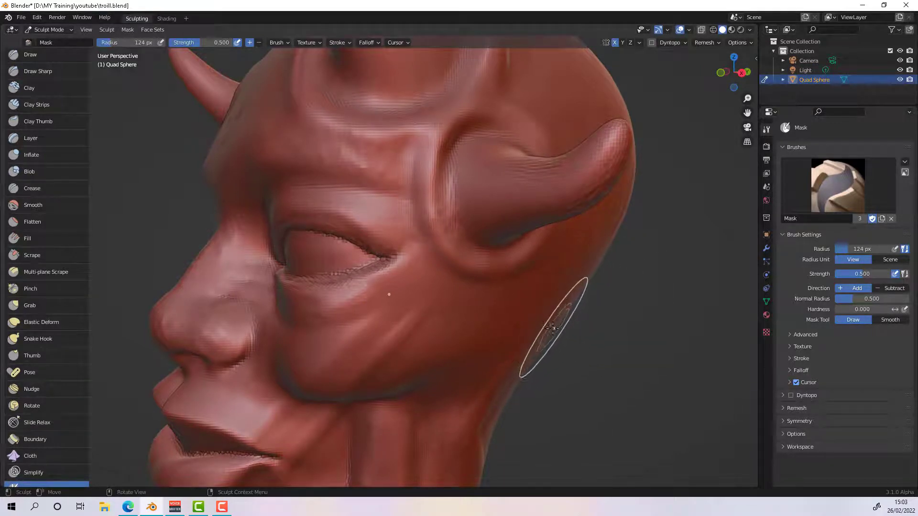
{"action": "key", "text": "ctrl"}
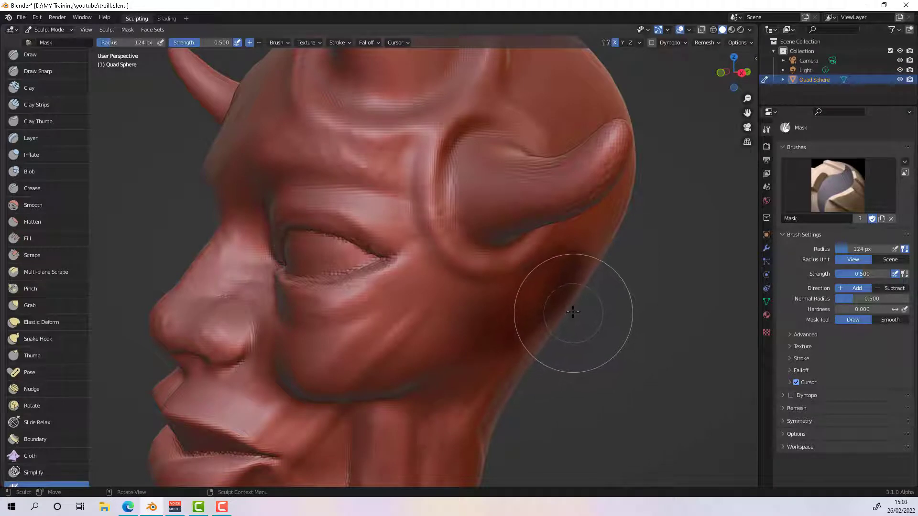
{"action": "middle_click_drag", "start_coordinate": [582, 326], "coordinate": [550, 324]}
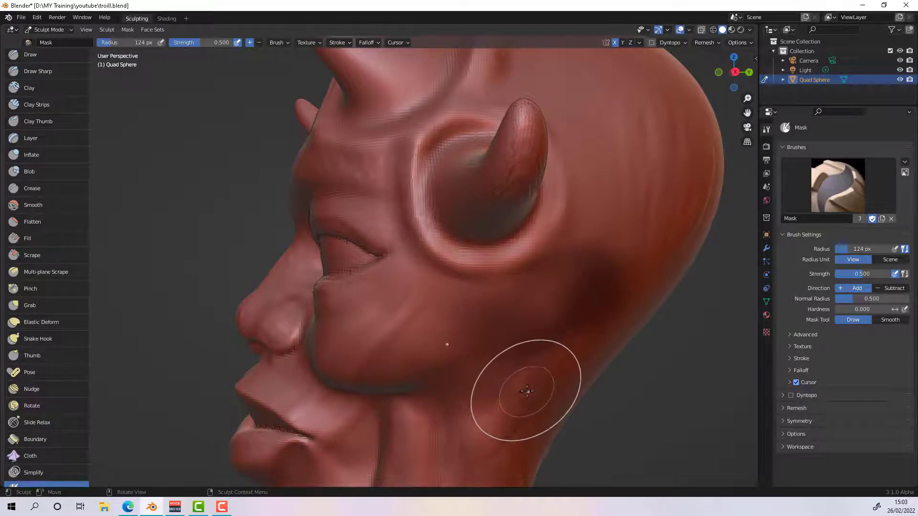
{"action": "key", "text": "alt"}
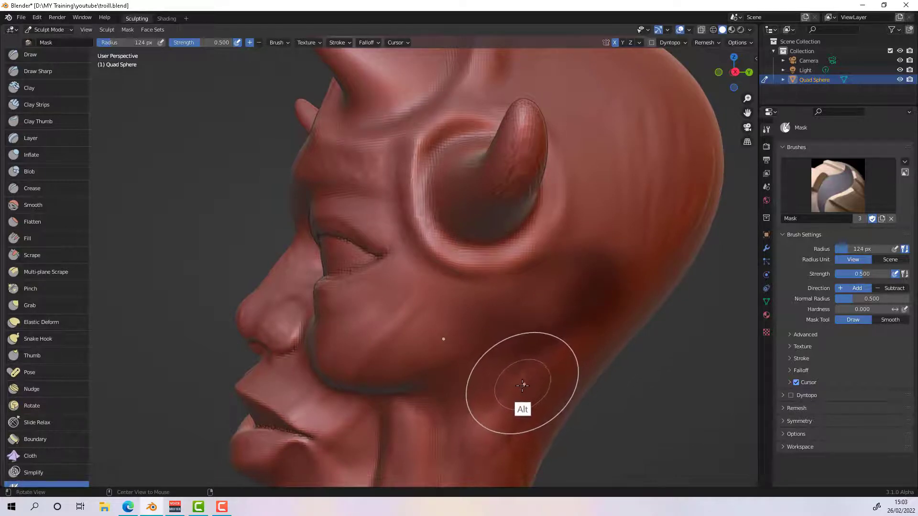
{"action": "key", "text": "alt+m"}
{"action": "left_click_drag", "start_coordinate": [558, 303], "coordinate": [564, 334]}
{"action": "key", "text": "alt+m"}
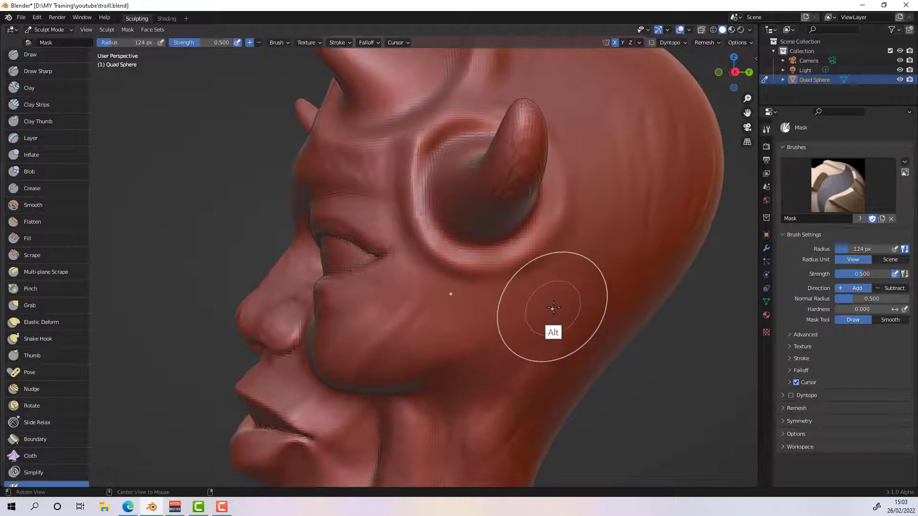
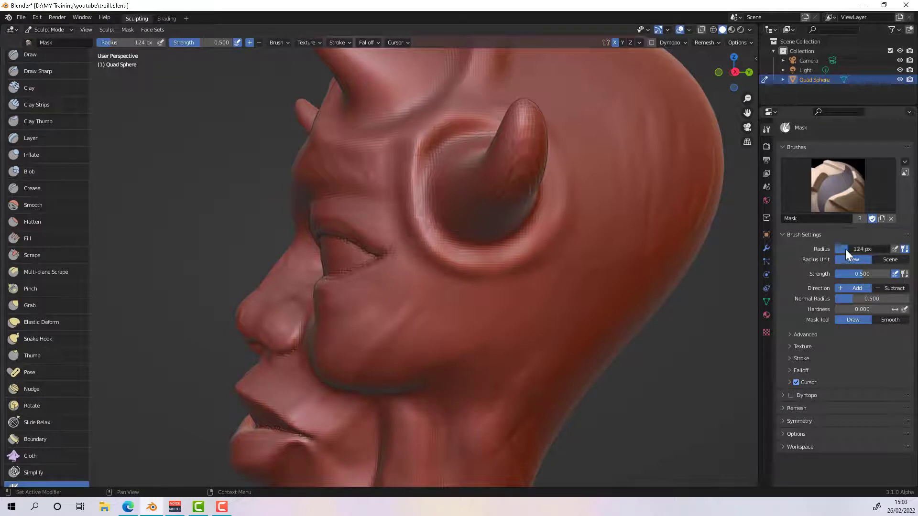
Step: Paint an ear-shaped mask below and behind the temple horn with the Mask brush at 52 px and 0.653 strength, and invert the mask
{"action": "left_click_drag", "start_coordinate": [846, 249], "coordinate": [859, 247]}
{"action": "left_click", "coordinate": [860, 248]}
{"action": "left_click_drag", "start_coordinate": [870, 249], "coordinate": [856, 249]}
{"action": "left_click_drag", "start_coordinate": [863, 275], "coordinate": [862, 276]}
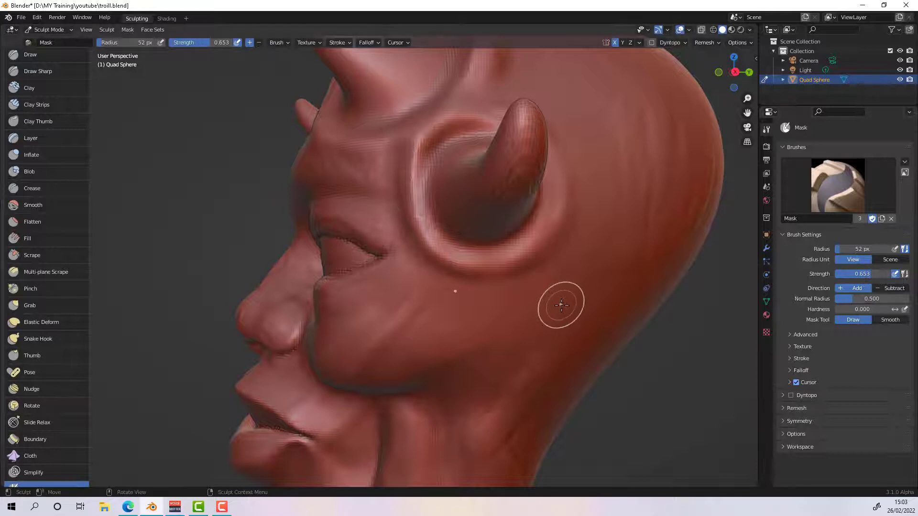
{"action": "mouse_move", "coordinate": [512, 298]}
{"action": "left_mouse_down"}
{"action": "mouse_move", "coordinate": [527, 276]}
{"action": "mouse_move", "coordinate": [593, 247]}
{"action": "mouse_move", "coordinate": [543, 333]}
{"action": "left_mouse_up"}
{"action": "mouse_move", "coordinate": [517, 291]}
{"action": "left_mouse_down"}
{"action": "mouse_move", "coordinate": [587, 252]}
{"action": "mouse_move", "coordinate": [580, 268]}
{"action": "left_mouse_up"}
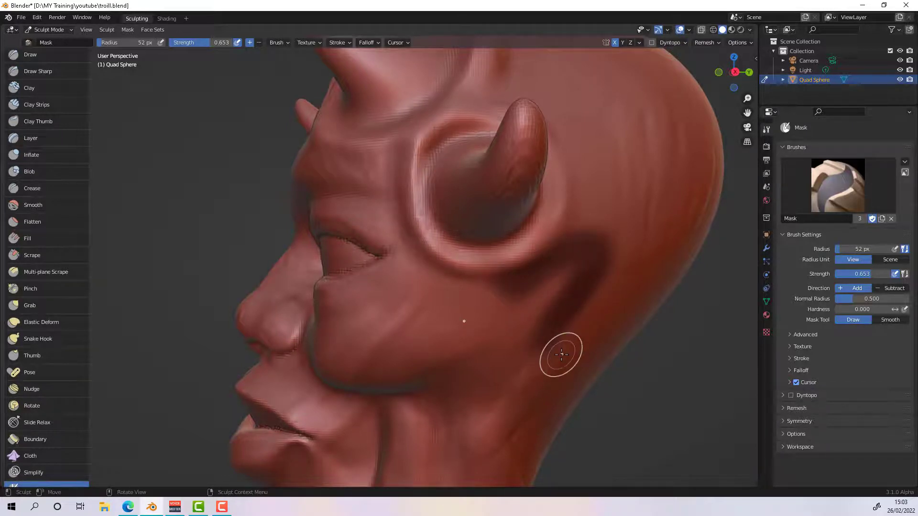
{"action": "key", "text": "ctrl+i"}
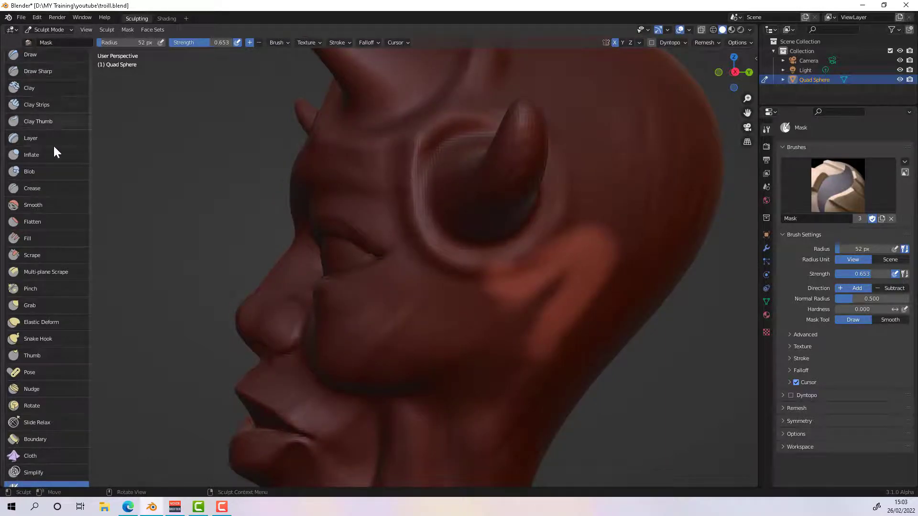
Step: Pull the unmasked ear shape outward from the side of the head with the Elastic Deform brush at a 132 px radius
{"action": "left_click", "coordinate": [60, 323]}
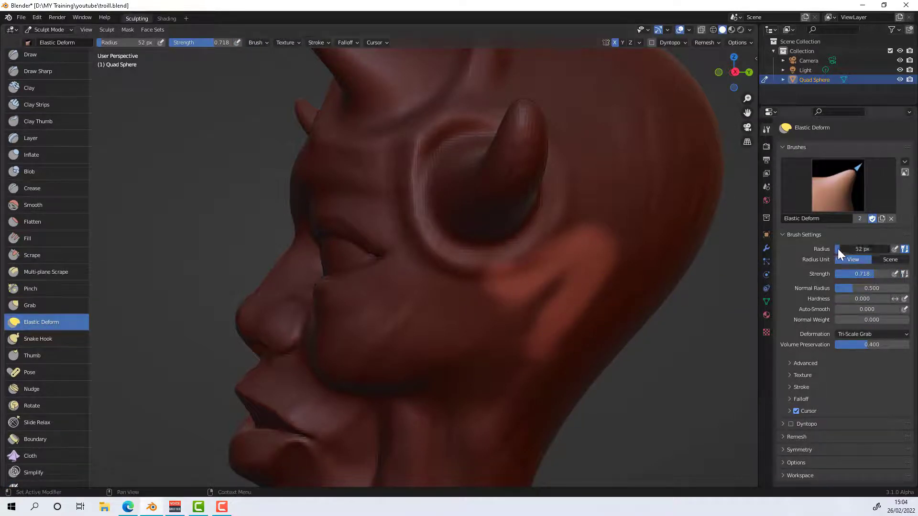
{"action": "left_click_drag", "start_coordinate": [838, 249], "coordinate": [851, 248]}
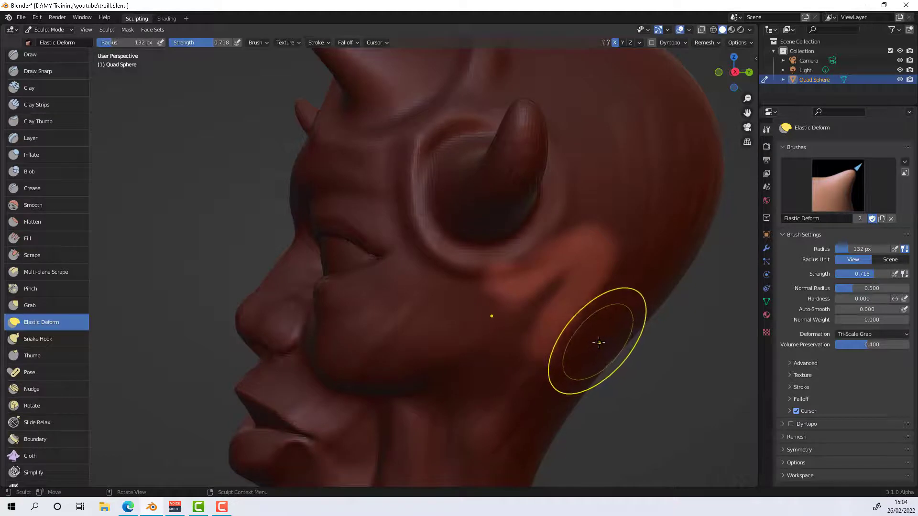
{"action": "middle_click_drag", "start_coordinate": [598, 348], "coordinate": [659, 333]}
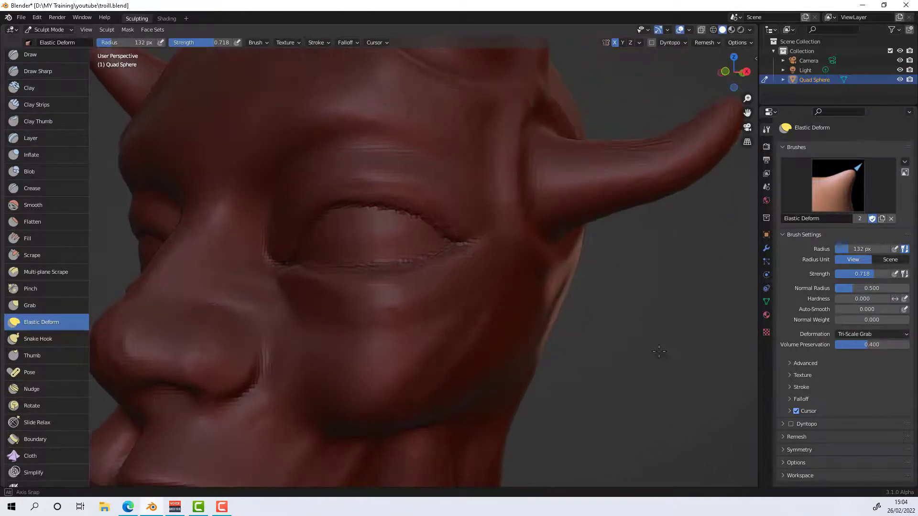
{"action": "left_click_drag", "start_coordinate": [591, 267], "coordinate": [579, 257]}
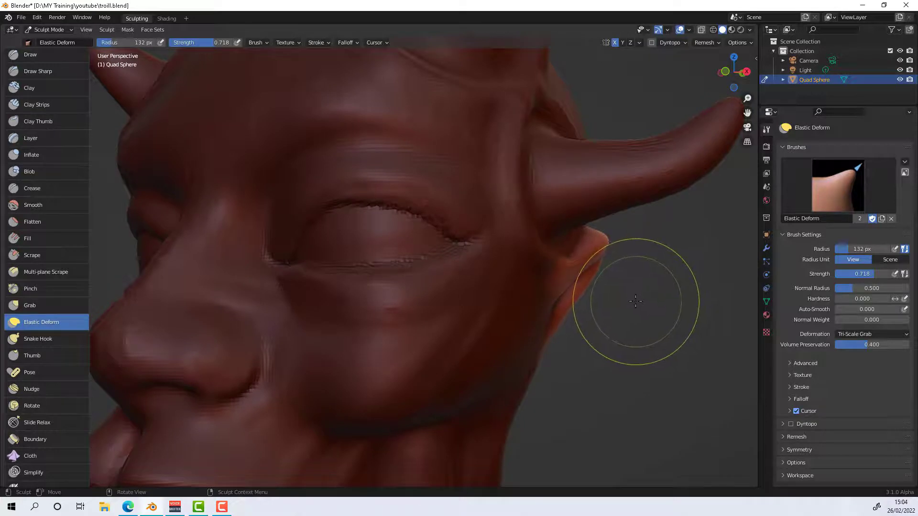
{"action": "middle_click_drag", "start_coordinate": [635, 304], "coordinate": [598, 300]}
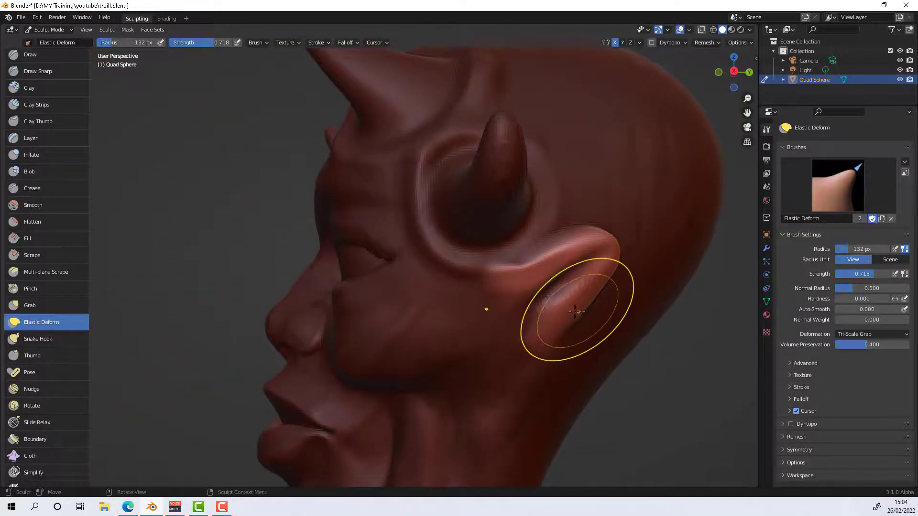
{"action": "mouse_move", "coordinate": [557, 304]}
{"action": "middle_mouse_down"}
{"action": "mouse_move", "coordinate": [562, 328]}
{"action": "mouse_move", "coordinate": [604, 308]}
{"action": "mouse_move", "coordinate": [621, 379]}
{"action": "mouse_move", "coordinate": [594, 349]}
{"action": "mouse_move", "coordinate": [523, 330]}
{"action": "mouse_move", "coordinate": [571, 320]}
{"action": "middle_mouse_up"}
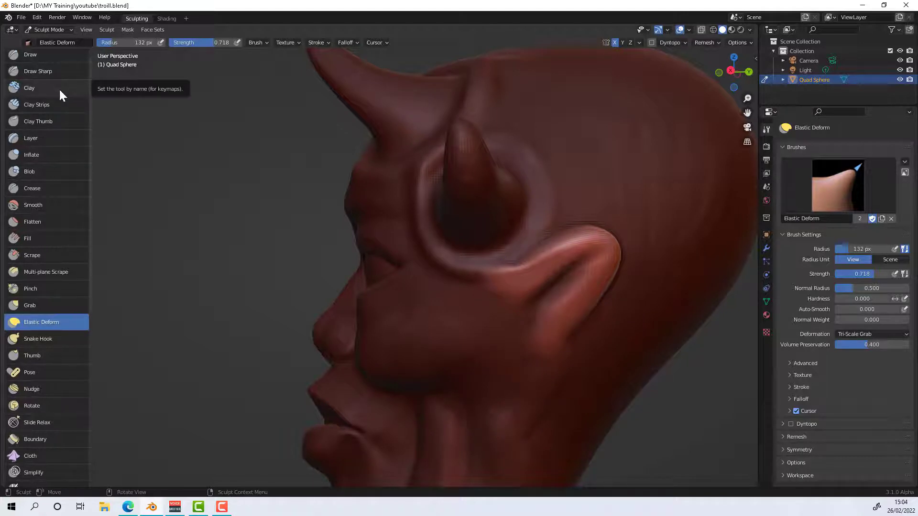
Step: Clear the mask and reshape the ear's lower part and front attachment with the Elastic Deform brush
{"action": "key", "text": "alt+m"}
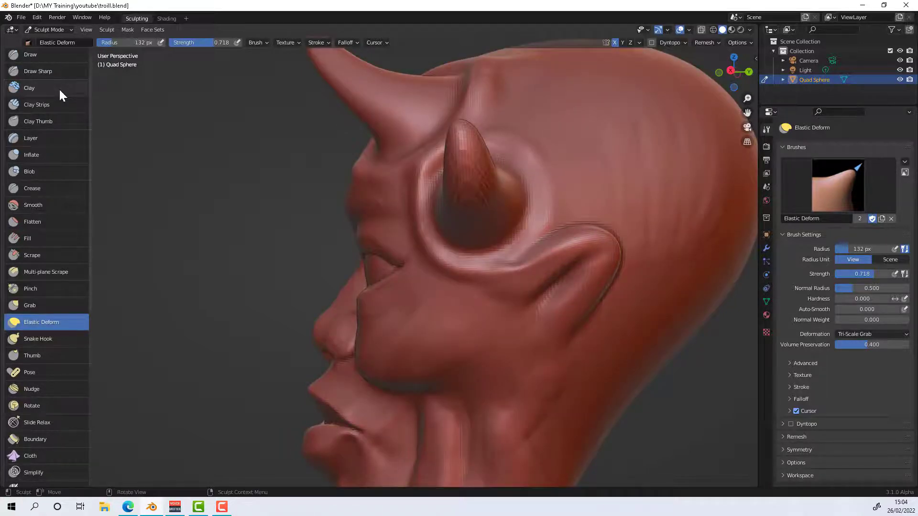
{"action": "mouse_move", "coordinate": [574, 319]}
{"action": "left_mouse_down"}
{"action": "mouse_move", "coordinate": [581, 323]}
{"action": "mouse_move", "coordinate": [572, 321]}
{"action": "left_mouse_up"}
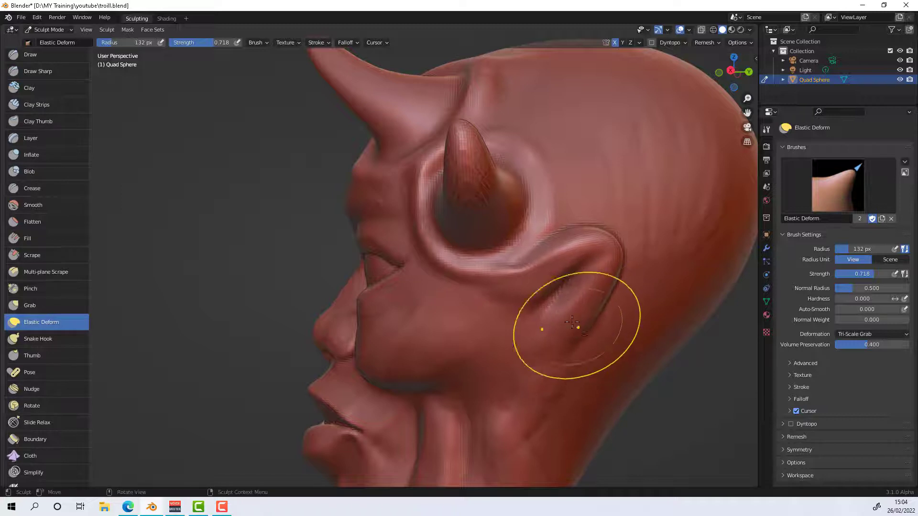
{"action": "left_click_drag", "start_coordinate": [535, 283], "coordinate": [531, 270]}
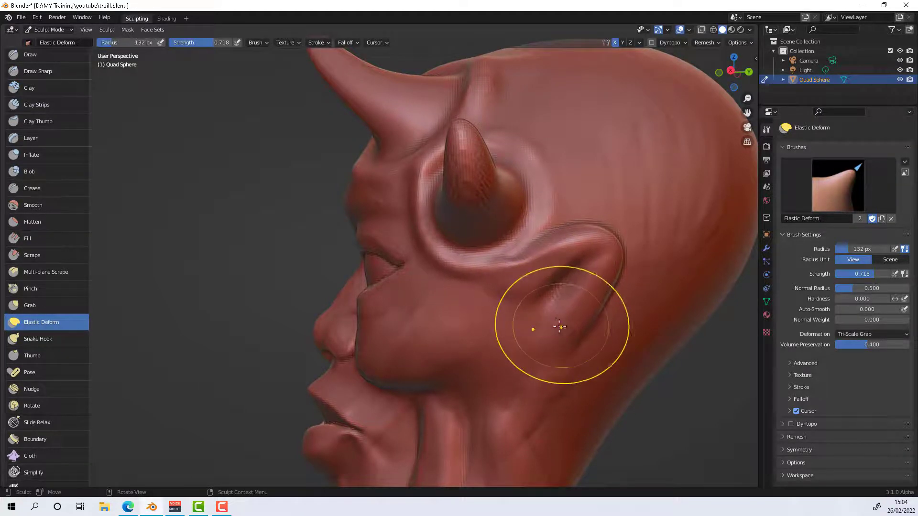
Step: Hollow out the inside of the ear with the Draw brush set to Subtract, reducing its radius to 69 px
{"action": "left_click", "coordinate": [62, 70]}
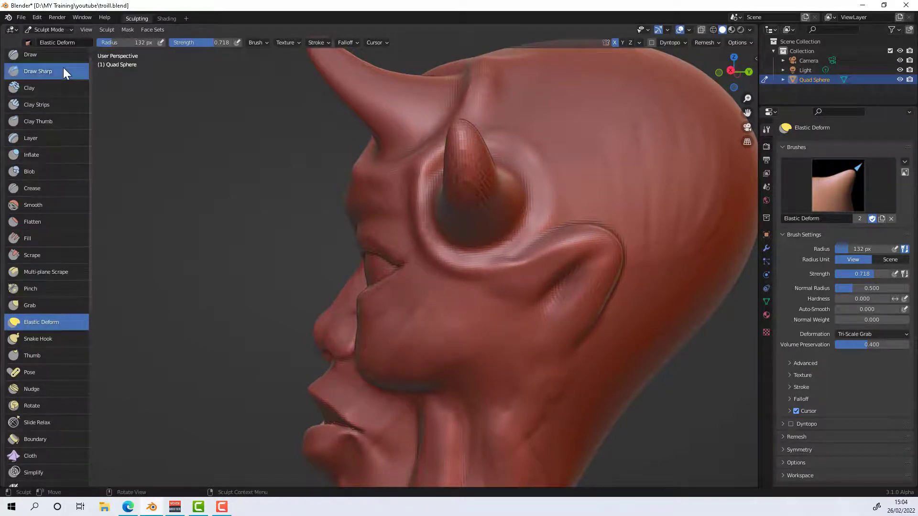
{"action": "left_click", "coordinate": [59, 56]}
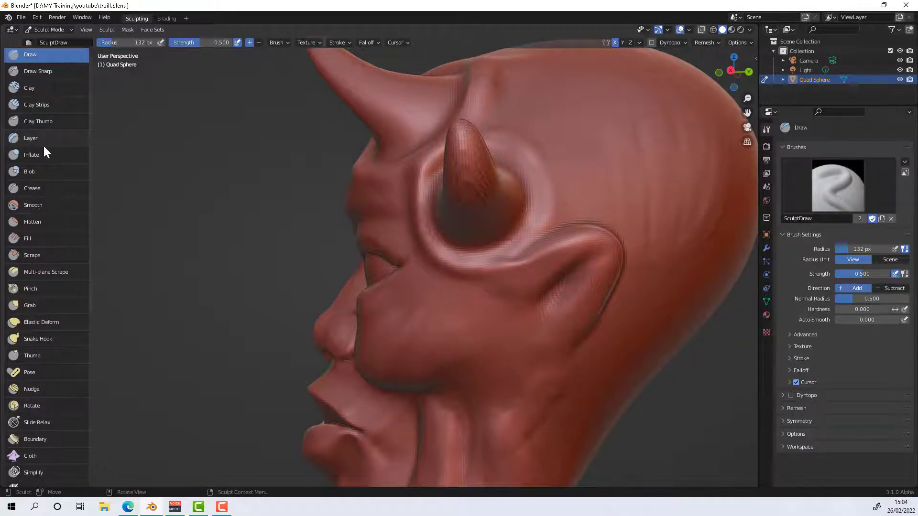
{"action": "left_click", "coordinate": [259, 43]}
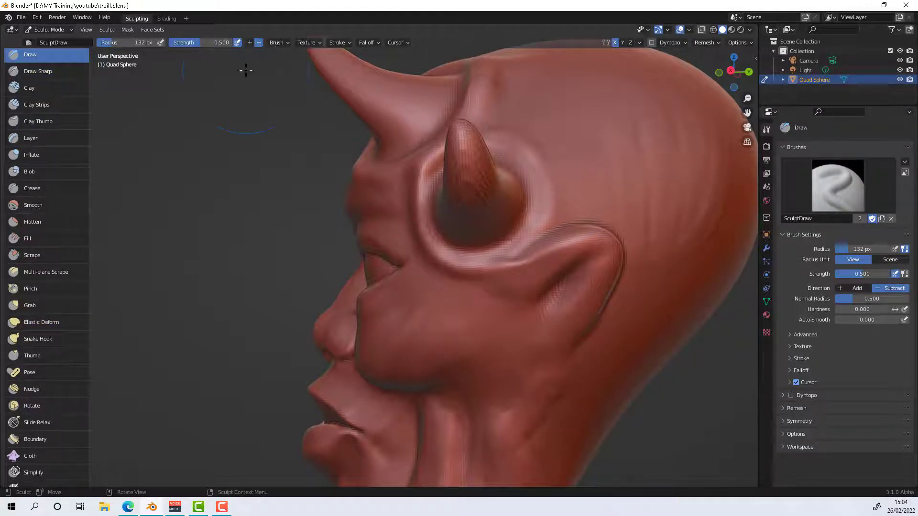
{"action": "left_click_drag", "start_coordinate": [563, 281], "coordinate": [566, 284]}
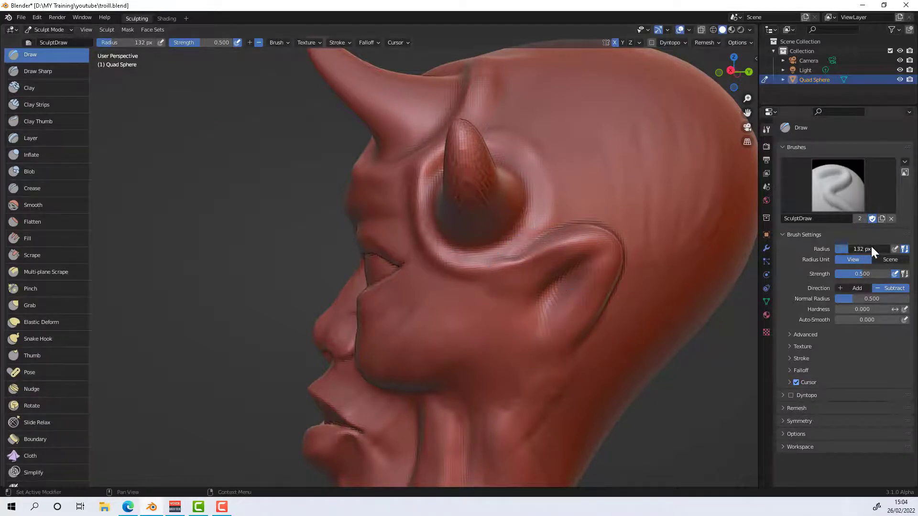
{"action": "key", "text": "Return"}
{"action": "left_click_drag", "start_coordinate": [873, 249], "coordinate": [846, 249]}
{"action": "left_click_drag", "start_coordinate": [555, 294], "coordinate": [556, 293]}
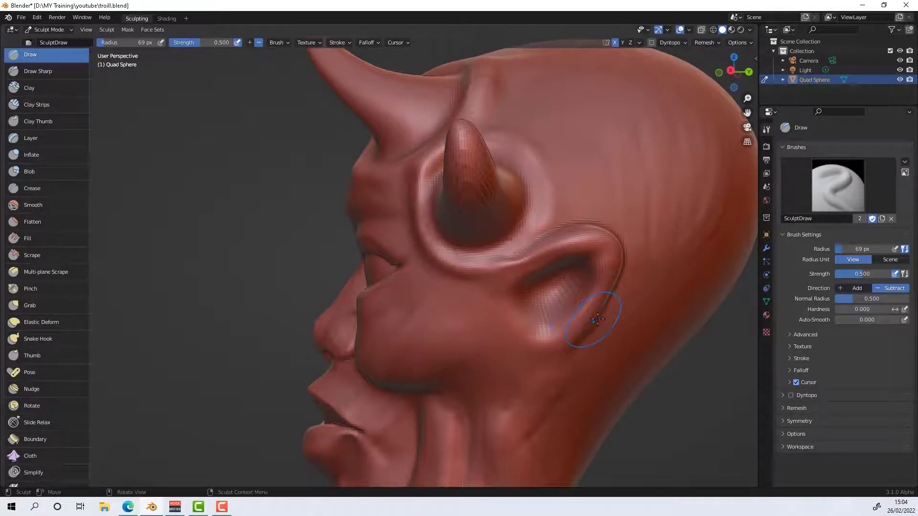
Step: Sharpen the ear's outer rim and its junction with the horn rim using the Pinch brush at 69 px
{"action": "mouse_move", "coordinate": [622, 326]}
{"action": "middle_mouse_down", "text": "shift"}
{"action": "mouse_move", "coordinate": [607, 326]}
{"action": "mouse_move", "coordinate": [612, 334]}
{"action": "mouse_move", "coordinate": [640, 319]}
{"action": "mouse_move", "coordinate": [594, 345]}
{"action": "mouse_move", "coordinate": [547, 346]}
{"action": "middle_mouse_up", "text": "shift"}
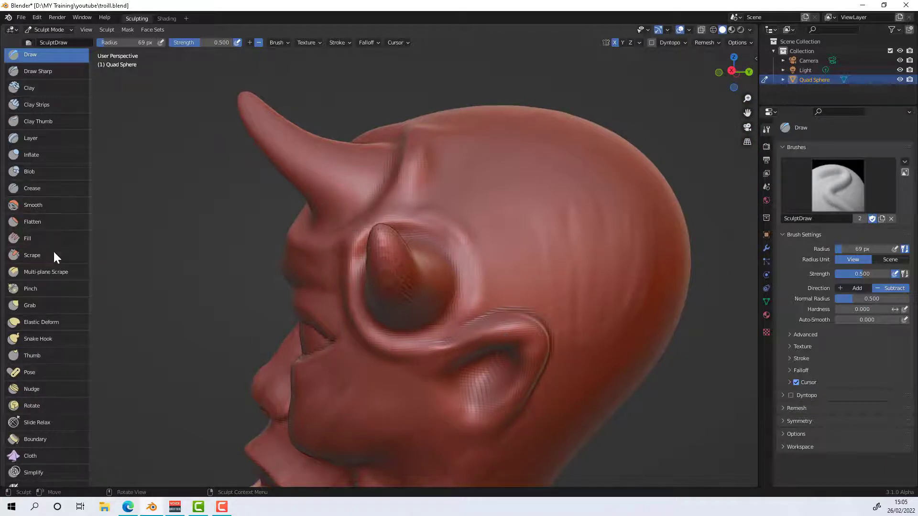
{"action": "left_click", "coordinate": [56, 288]}
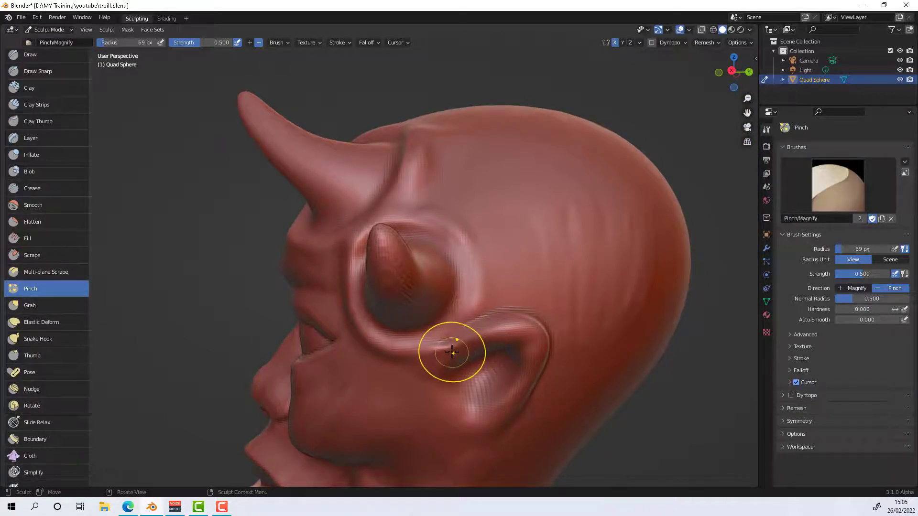
{"action": "left_click_drag", "start_coordinate": [449, 352], "coordinate": [453, 353]}
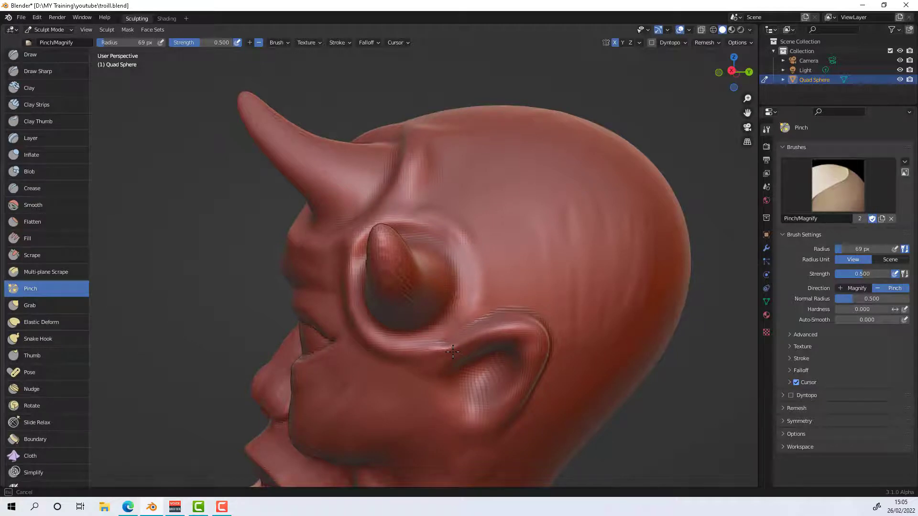
{"action": "left_click_drag", "start_coordinate": [453, 352], "coordinate": [529, 376]}
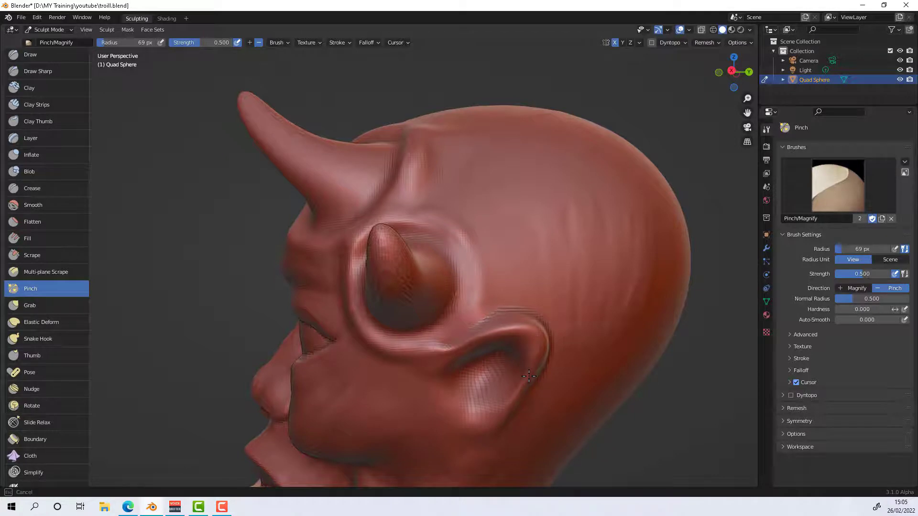
{"action": "left_click_drag", "start_coordinate": [529, 376], "coordinate": [522, 385]}
Step: Build up a small bump inside the ear with the Draw brush set to Add at a 35 px radius
{"action": "middle_click_drag", "start_coordinate": [522, 385], "coordinate": [562, 346]}
{"action": "left_click", "coordinate": [56, 55]}
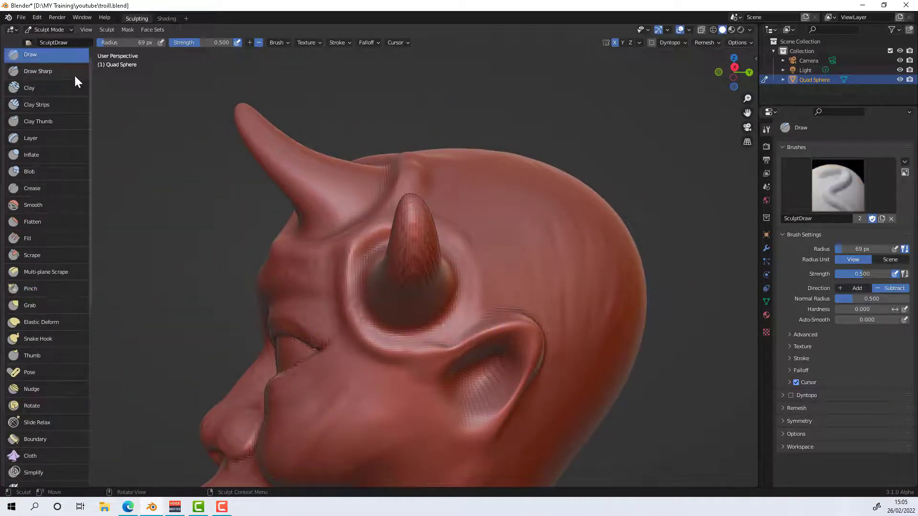
{"action": "scroll", "coordinate": [874, 249], "scroll_direction": "down", "scroll_amount": 10, "text": "ctrl"}
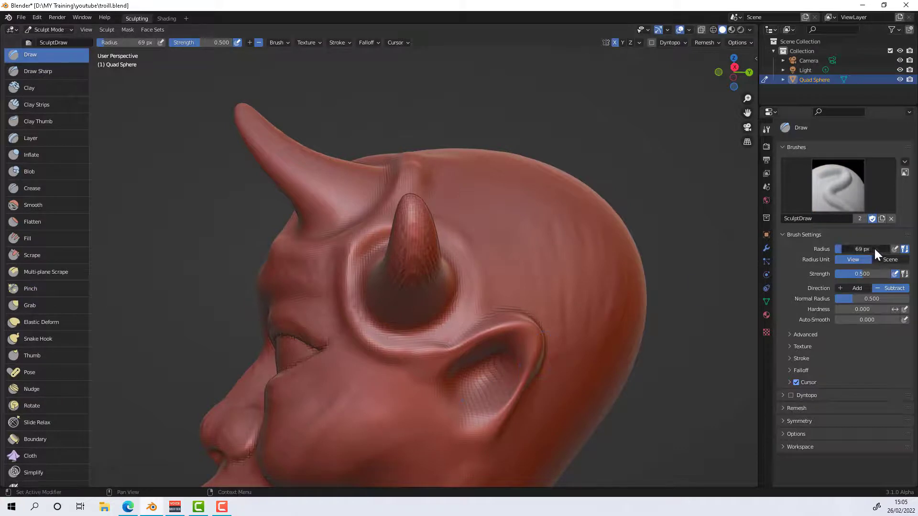
{"action": "mouse_move", "coordinate": [484, 369]}
{"action": "left_mouse_down"}
{"action": "mouse_move", "coordinate": [478, 389]}
{"action": "mouse_move", "coordinate": [479, 360]}
{"action": "mouse_move", "coordinate": [489, 366]}
{"action": "left_mouse_up"}
{"action": "left_click", "coordinate": [250, 43]}
{"action": "mouse_move", "coordinate": [488, 366]}
{"action": "middle_mouse_down"}
{"action": "mouse_move", "coordinate": [460, 375]}
{"action": "mouse_move", "coordinate": [468, 368]}
{"action": "middle_mouse_up"}
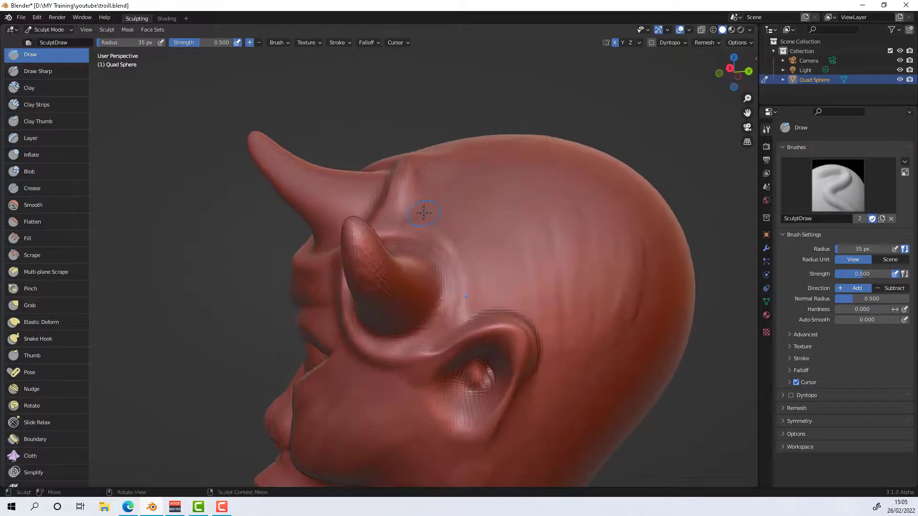
Step: Carve the ear opening around the inner bump with the Draw brush set to Subtract, and smooth the inside of the ear
{"action": "left_click", "coordinate": [258, 43]}
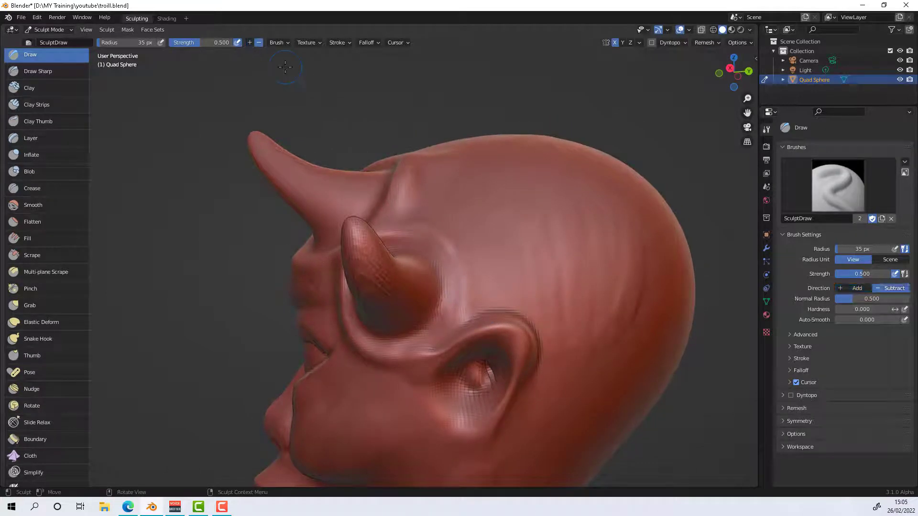
{"action": "left_click_drag", "start_coordinate": [496, 374], "coordinate": [489, 368]}
{"action": "mouse_move", "coordinate": [488, 368]}
{"action": "middle_mouse_down"}
{"action": "mouse_move", "coordinate": [480, 372]}
{"action": "mouse_move", "coordinate": [504, 368]}
{"action": "middle_mouse_up"}
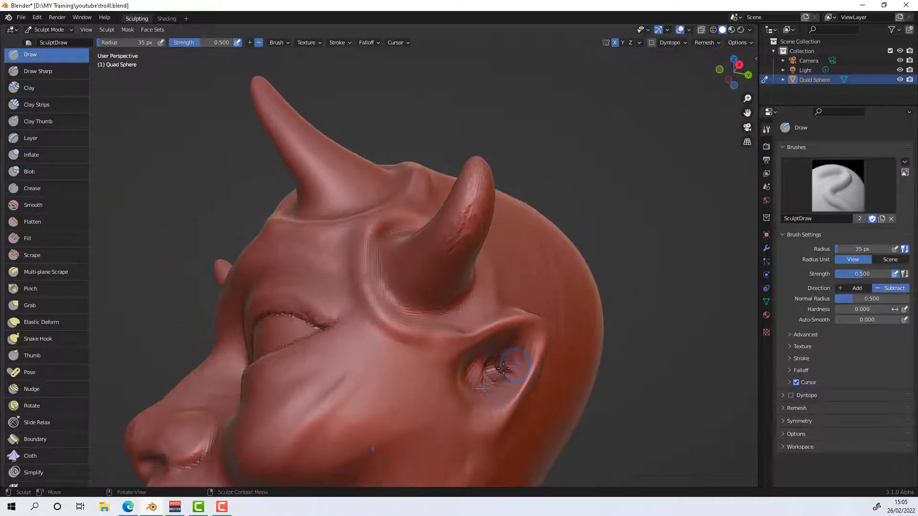
{"action": "left_click", "coordinate": [707, 42]}
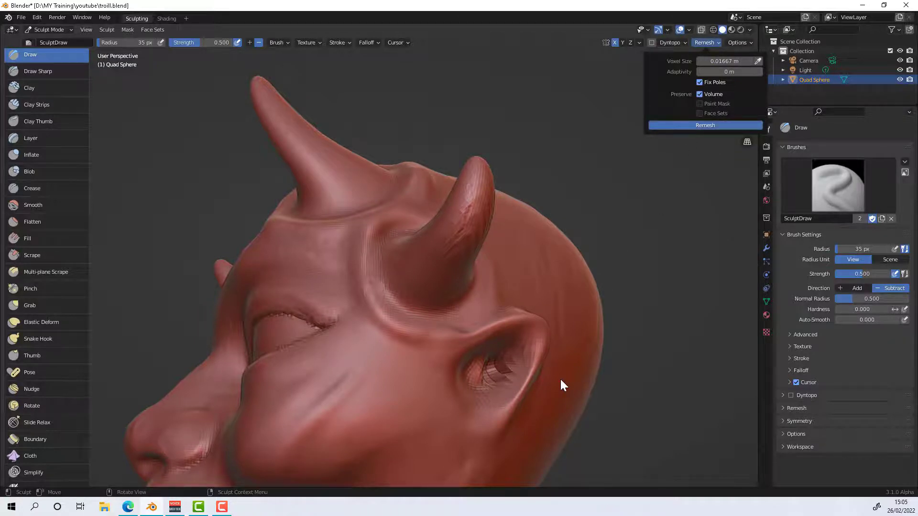
{"action": "middle_click_drag", "start_coordinate": [560, 379], "coordinate": [495, 380]}
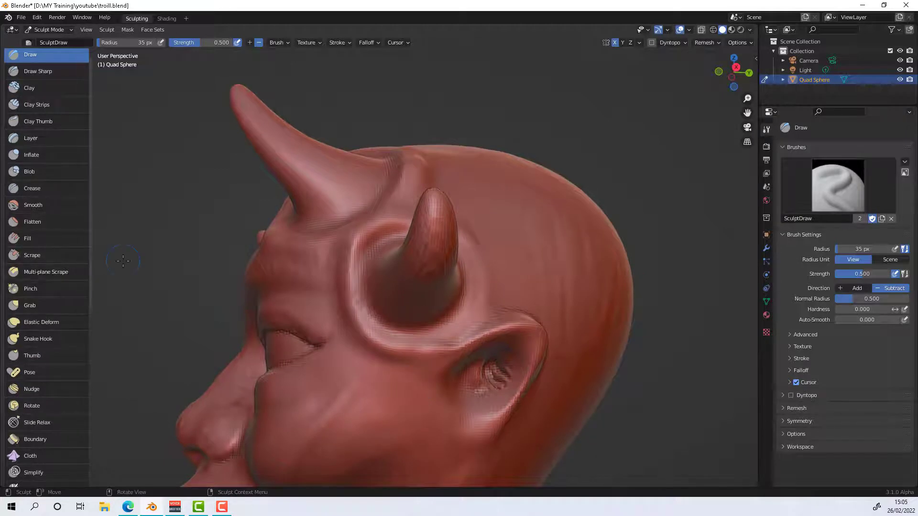
{"action": "mouse_move", "coordinate": [500, 370]}
{"action": "left_mouse_down", "text": "shift"}
{"action": "mouse_move", "coordinate": [476, 395]}
{"action": "mouse_move", "coordinate": [484, 396]}
{"action": "left_mouse_up", "text": "shift"}
Step: Pull the ear's upper edge outward into a pointed tip with the Snake Hook brush at a 115 px radius
{"action": "mouse_move", "coordinate": [485, 396]}
{"action": "middle_mouse_down"}
{"action": "mouse_move", "coordinate": [517, 386]}
{"action": "mouse_move", "coordinate": [493, 433]}
{"action": "mouse_move", "coordinate": [541, 397]}
{"action": "middle_mouse_up"}
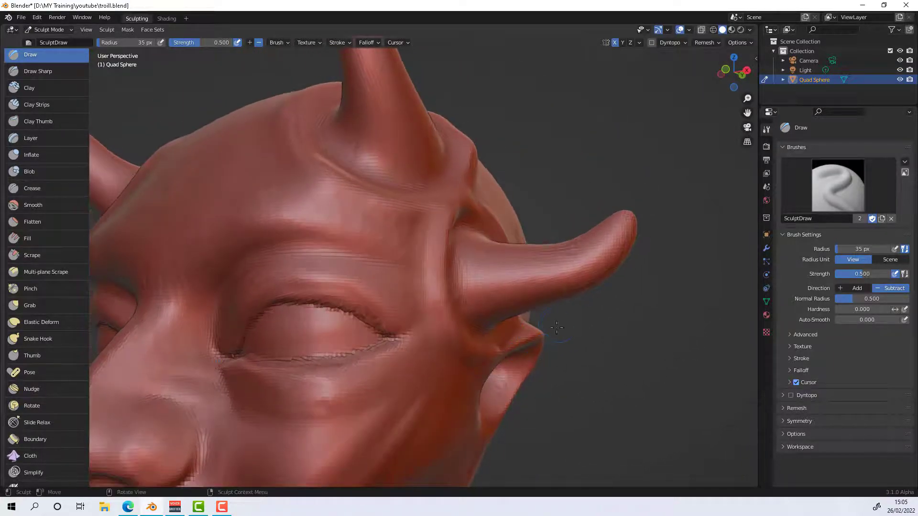
{"action": "left_click", "coordinate": [61, 337]}
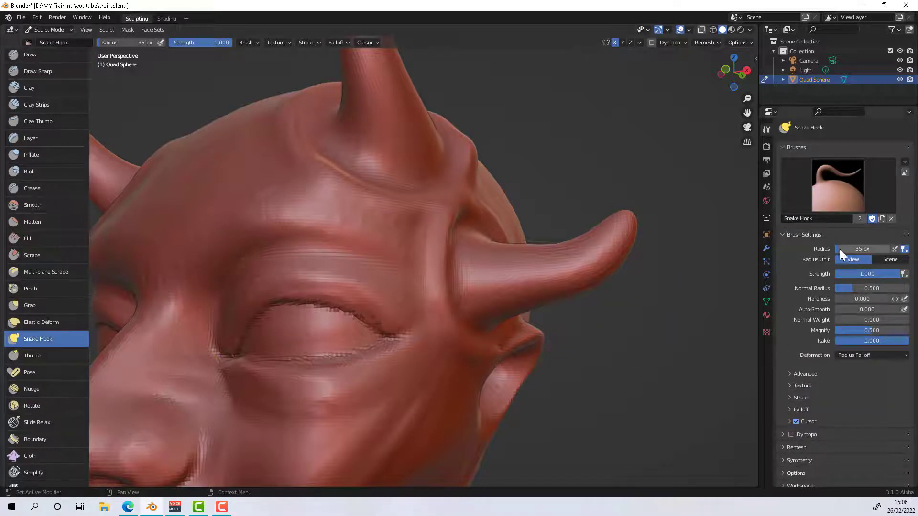
{"action": "left_click_drag", "start_coordinate": [839, 248], "coordinate": [851, 249]}
{"action": "left_click_drag", "start_coordinate": [537, 338], "coordinate": [567, 322]}
{"action": "mouse_move", "coordinate": [548, 359]}
{"action": "left_mouse_down"}
{"action": "mouse_move", "coordinate": [527, 387]}
{"action": "mouse_move", "coordinate": [510, 391]}
{"action": "left_mouse_up"}
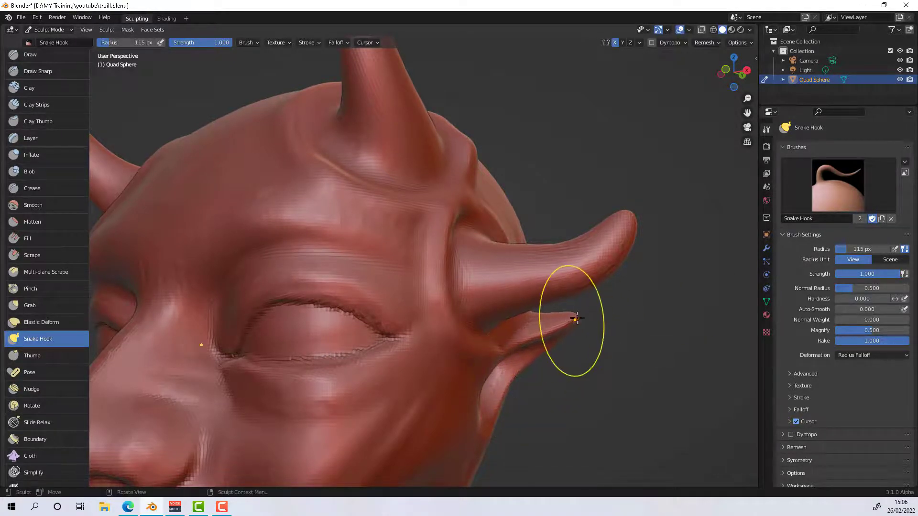
{"action": "left_click_drag", "start_coordinate": [567, 330], "coordinate": [576, 319]}
{"action": "mouse_move", "coordinate": [623, 334]}
{"action": "middle_mouse_down"}
{"action": "mouse_move", "coordinate": [577, 332]}
{"action": "mouse_move", "coordinate": [631, 328]}
{"action": "mouse_move", "coordinate": [623, 332]}
{"action": "middle_mouse_up"}
{"action": "mouse_move", "coordinate": [589, 327]}
{"action": "left_mouse_down"}
{"action": "mouse_move", "coordinate": [646, 287]}
{"action": "mouse_move", "coordinate": [720, 273]}
{"action": "mouse_move", "coordinate": [740, 282]}
{"action": "left_mouse_up"}
{"action": "mouse_move", "coordinate": [684, 354]}
{"action": "middle_mouse_down"}
{"action": "mouse_move", "coordinate": [636, 364]}
{"action": "mouse_move", "coordinate": [665, 378]}
{"action": "mouse_move", "coordinate": [618, 396]}
{"action": "middle_mouse_up"}
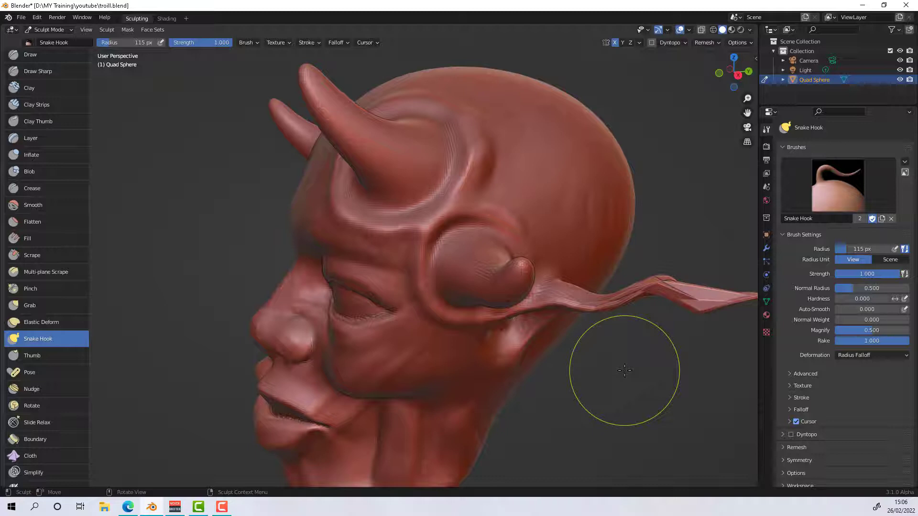
{"action": "key", "text": "ctrl+z"}
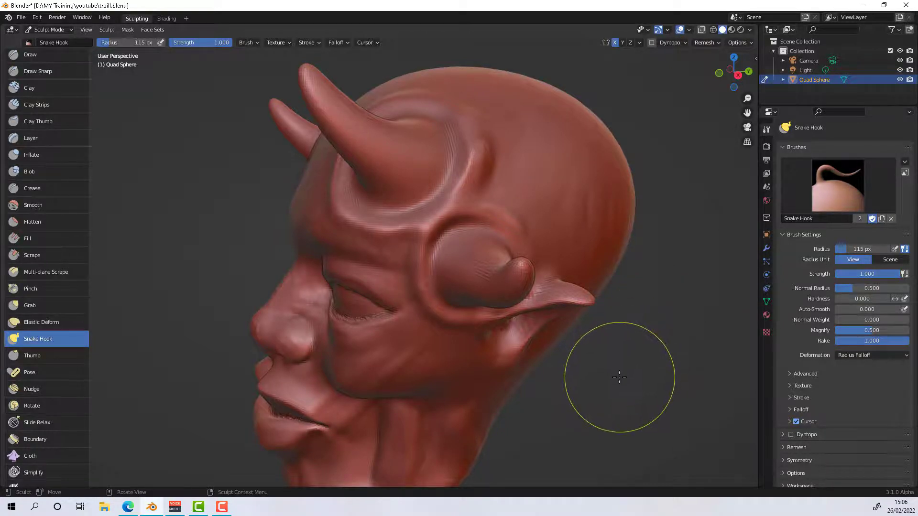
Step: Lengthen the pointed ear tip and reshape the ear's lower rear edge with the Snake Hook brush at 115 px
{"action": "middle_click_drag", "start_coordinate": [619, 377], "coordinate": [613, 337]}
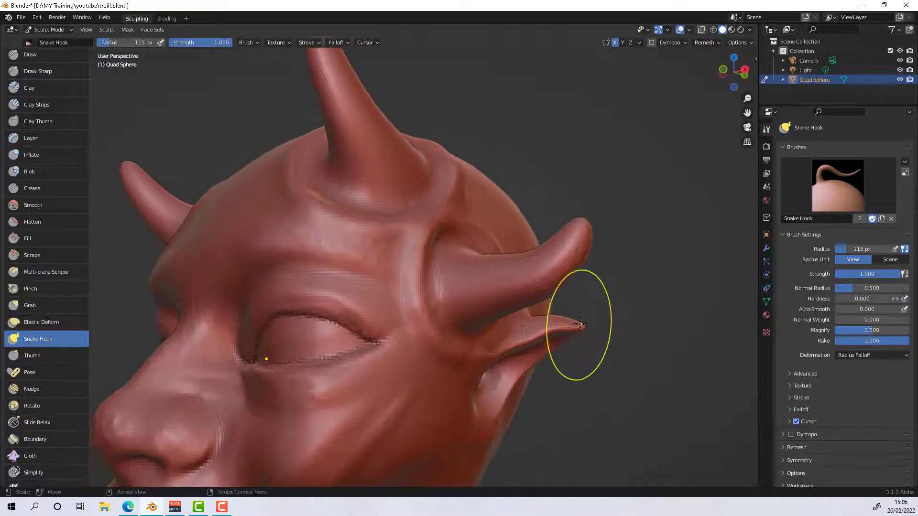
{"action": "left_click_drag", "start_coordinate": [580, 325], "coordinate": [584, 330]}
{"action": "mouse_move", "coordinate": [584, 330]}
{"action": "middle_mouse_down"}
{"action": "mouse_move", "coordinate": [633, 349]}
{"action": "mouse_move", "coordinate": [625, 324]}
{"action": "mouse_move", "coordinate": [648, 334]}
{"action": "mouse_move", "coordinate": [580, 360]}
{"action": "middle_mouse_up"}
{"action": "mouse_move", "coordinate": [579, 361]}
{"action": "left_mouse_down"}
{"action": "mouse_move", "coordinate": [553, 403]}
{"action": "mouse_move", "coordinate": [559, 383]}
{"action": "mouse_move", "coordinate": [561, 421]}
{"action": "mouse_move", "coordinate": [574, 417]}
{"action": "left_mouse_up"}
{"action": "mouse_move", "coordinate": [586, 410]}
{"action": "middle_mouse_down"}
{"action": "mouse_move", "coordinate": [643, 407]}
{"action": "mouse_move", "coordinate": [554, 406]}
{"action": "mouse_move", "coordinate": [606, 403]}
{"action": "mouse_move", "coordinate": [593, 401]}
{"action": "middle_mouse_up"}
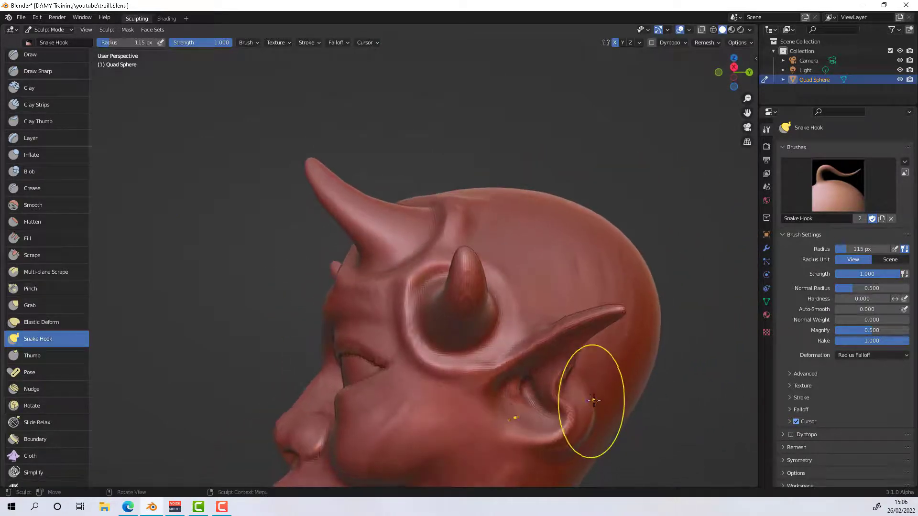
{"action": "left_click_drag", "start_coordinate": [576, 395], "coordinate": [558, 392]}
Step: Reshape the back and lower lobe of the ear with the Elastic Deform brush at a 115 px radius
{"action": "mouse_move", "coordinate": [558, 392]}
{"action": "middle_mouse_down"}
{"action": "mouse_move", "coordinate": [629, 404]}
{"action": "mouse_move", "coordinate": [478, 427]}
{"action": "mouse_move", "coordinate": [578, 406]}
{"action": "mouse_move", "coordinate": [515, 395]}
{"action": "middle_mouse_up"}
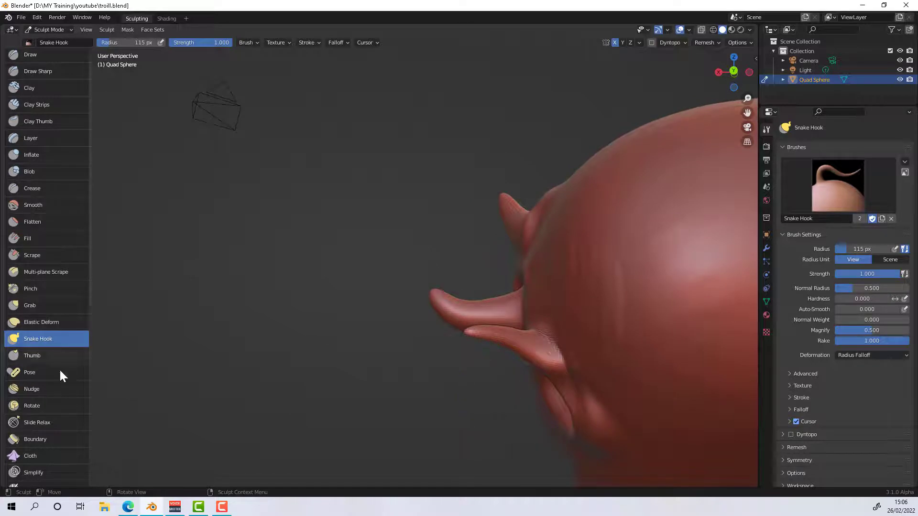
{"action": "left_click", "coordinate": [62, 323]}
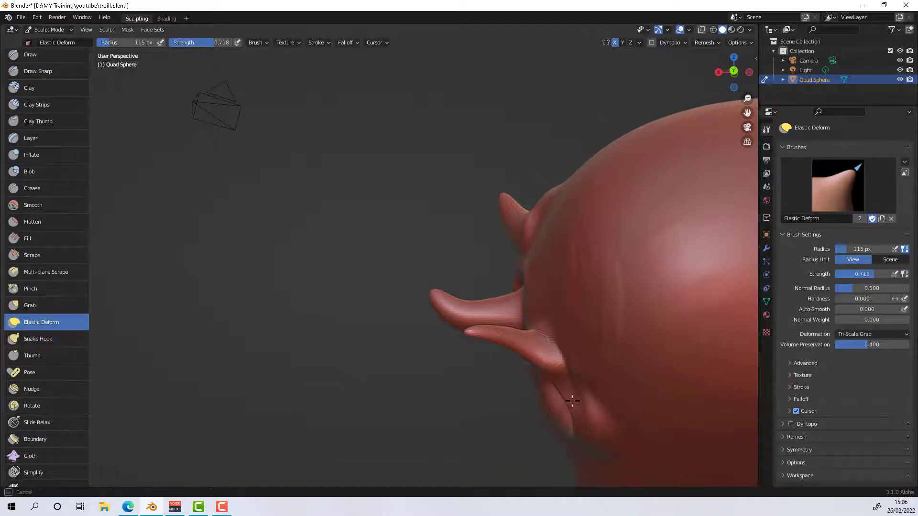
{"action": "left_click_drag", "start_coordinate": [572, 401], "coordinate": [570, 406]}
{"action": "left_click_drag", "start_coordinate": [572, 406], "coordinate": [549, 401]}
{"action": "left_click_drag", "start_coordinate": [553, 399], "coordinate": [542, 410]}
{"action": "left_click_drag", "start_coordinate": [540, 402], "coordinate": [537, 394]}
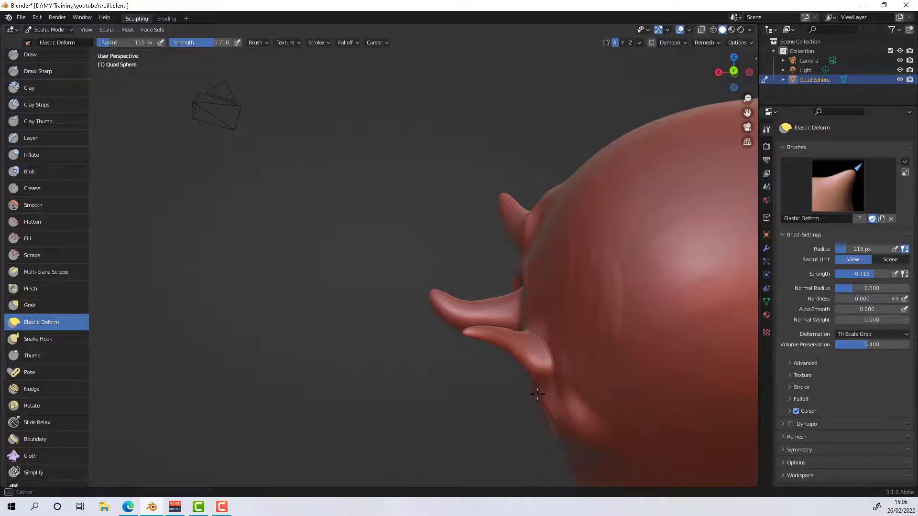
{"action": "mouse_move", "coordinate": [527, 369]}
{"action": "middle_mouse_down"}
{"action": "mouse_move", "coordinate": [719, 366]}
{"action": "mouse_move", "coordinate": [604, 386]}
{"action": "mouse_move", "coordinate": [455, 382]}
{"action": "mouse_move", "coordinate": [584, 393]}
{"action": "middle_mouse_up"}
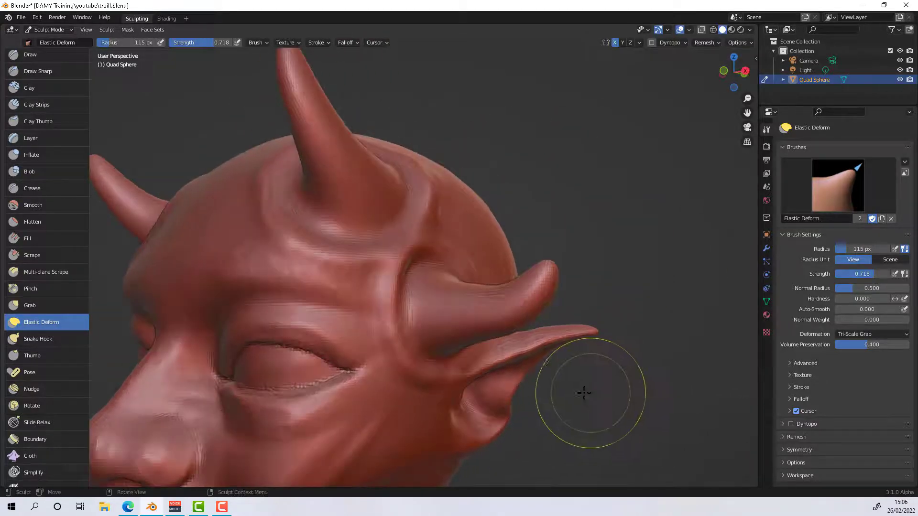
{"action": "mouse_move", "coordinate": [478, 394]}
{"action": "left_mouse_down"}
{"action": "mouse_move", "coordinate": [513, 391]}
{"action": "mouse_move", "coordinate": [516, 400]}
{"action": "left_mouse_up"}
Step: Examine the overall shape of the head, horns and ears from the front and the side
{"action": "mouse_move", "coordinate": [516, 399]}
{"action": "middle_mouse_down"}
{"action": "mouse_move", "coordinate": [603, 383]}
{"action": "mouse_move", "coordinate": [567, 383]}
{"action": "mouse_move", "coordinate": [573, 395]}
{"action": "mouse_move", "coordinate": [578, 388]}
{"action": "mouse_move", "coordinate": [406, 428]}
{"action": "mouse_move", "coordinate": [594, 369]}
{"action": "mouse_move", "coordinate": [593, 390]}
{"action": "mouse_move", "coordinate": [555, 404]}
{"action": "mouse_move", "coordinate": [532, 390]}
{"action": "middle_mouse_up"}
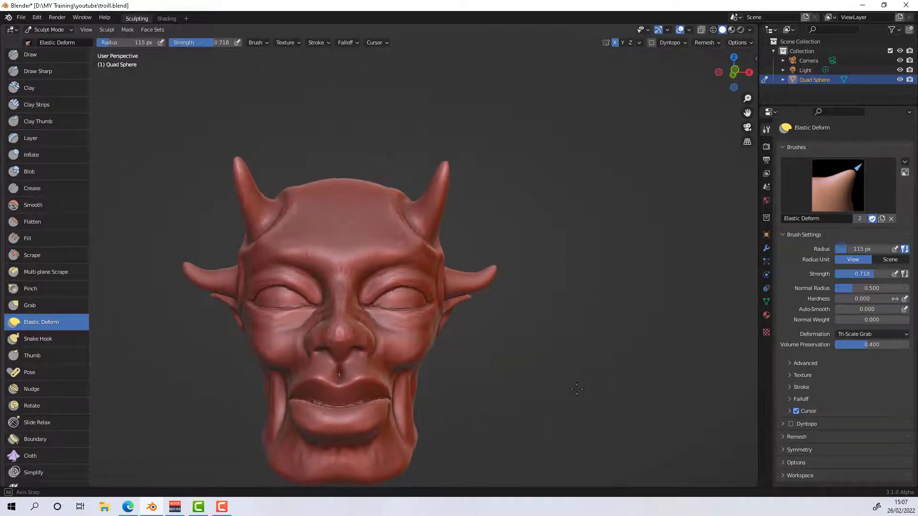
{"action": "middle_click_drag", "start_coordinate": [571, 413], "coordinate": [576, 426]}
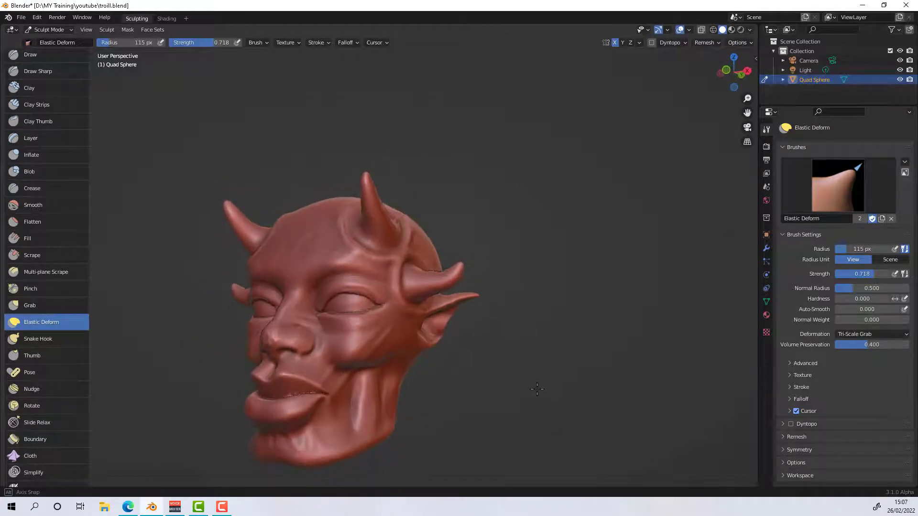
{"action": "middle_click_drag", "start_coordinate": [486, 396], "coordinate": [505, 439]}
{"action": "mouse_move", "coordinate": [572, 399]}
{"action": "middle_mouse_down"}
{"action": "mouse_move", "coordinate": [550, 389]}
{"action": "mouse_move", "coordinate": [575, 384]}
{"action": "middle_mouse_up"}
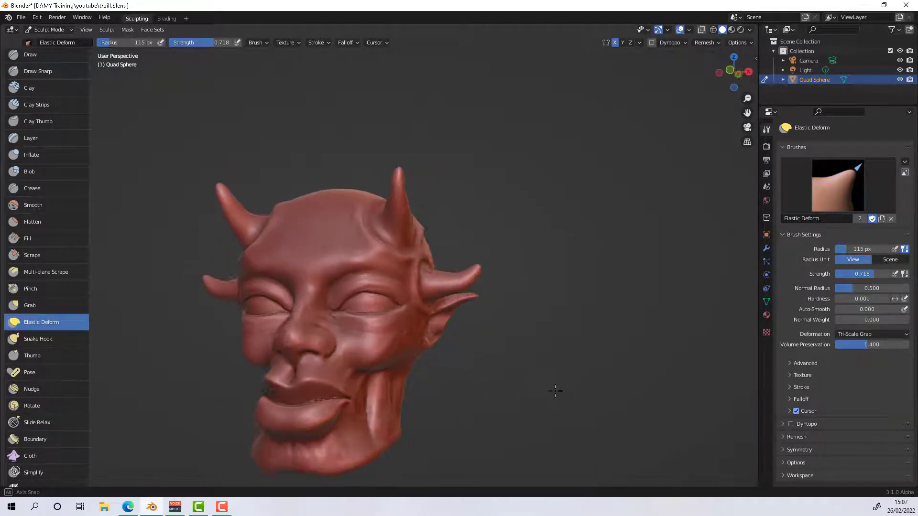
{"action": "mouse_move", "coordinate": [568, 395]}
{"action": "middle_mouse_down"}
{"action": "mouse_move", "coordinate": [551, 393]}
{"action": "mouse_move", "coordinate": [580, 392]}
{"action": "middle_mouse_up"}
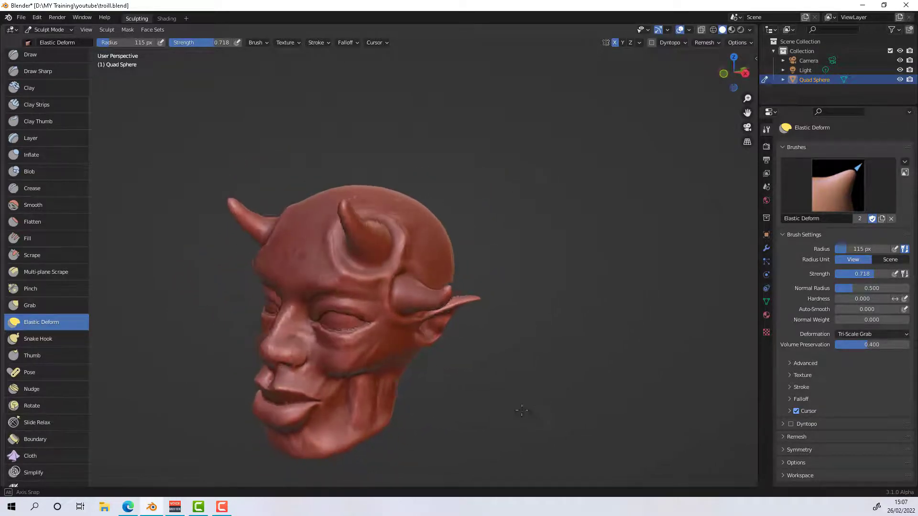
{"action": "middle_click_drag", "start_coordinate": [552, 379], "coordinate": [576, 388]}
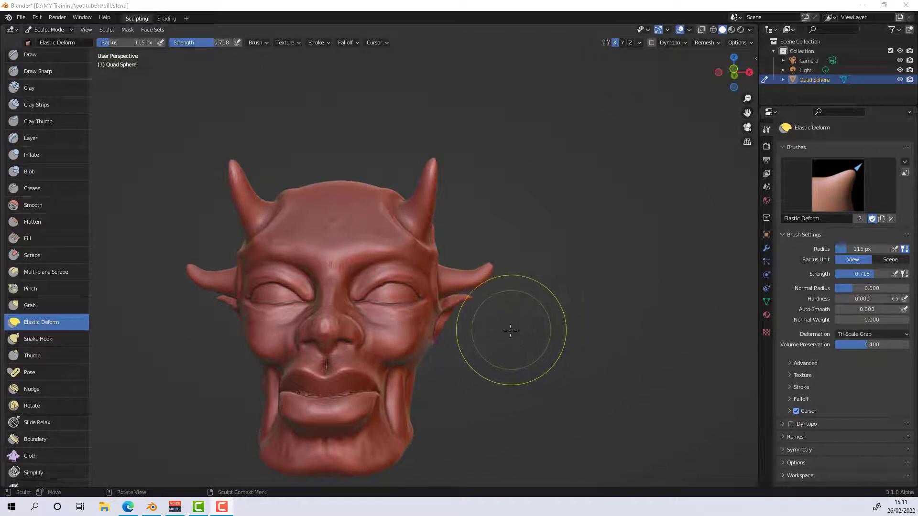
Step: Adjust the shape of the forehead horns with the Elastic Deform brush at strength 0.498 and a 73 px radius
{"action": "mouse_move", "coordinate": [502, 342]}
{"action": "middle_mouse_down"}
{"action": "mouse_move", "coordinate": [469, 365]}
{"action": "mouse_move", "coordinate": [457, 438]}
{"action": "middle_mouse_up"}
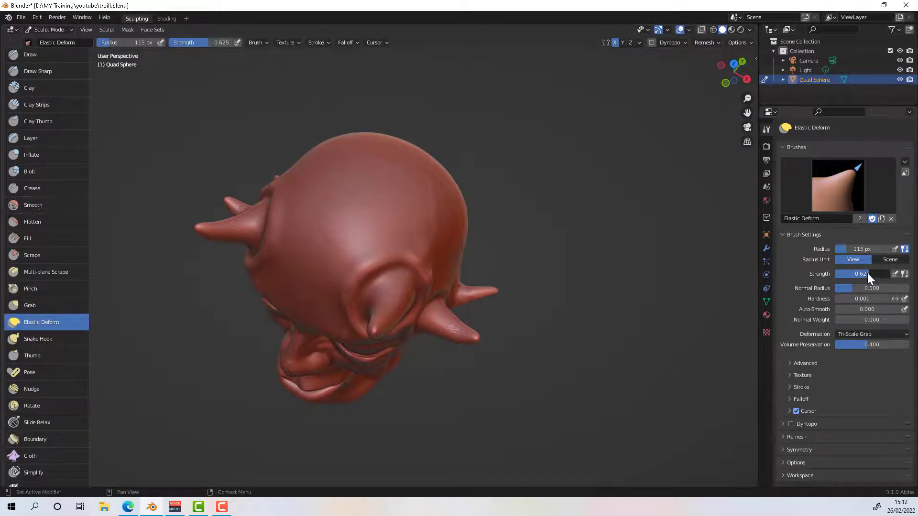
{"action": "left_click_drag", "start_coordinate": [867, 274], "coordinate": [864, 273]}
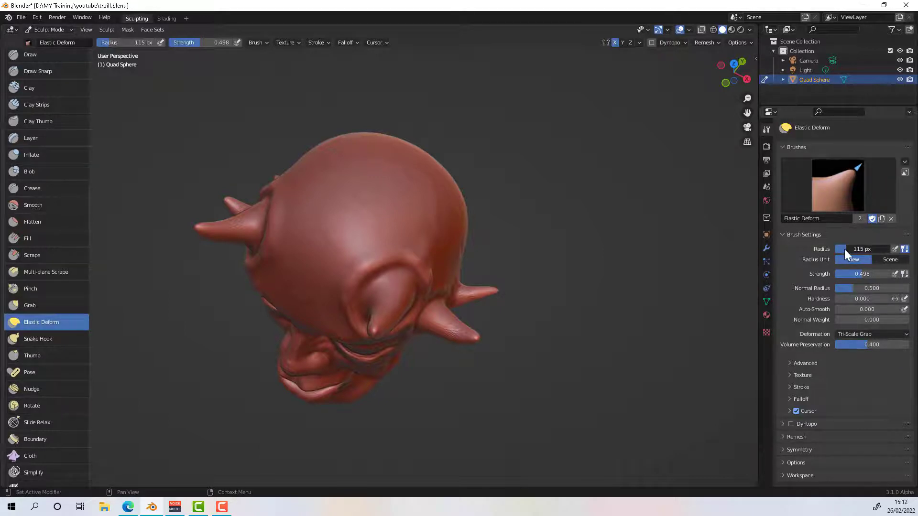
{"action": "left_click_drag", "start_coordinate": [845, 249], "coordinate": [851, 247]}
{"action": "left_click_drag", "start_coordinate": [850, 250], "coordinate": [846, 250]}
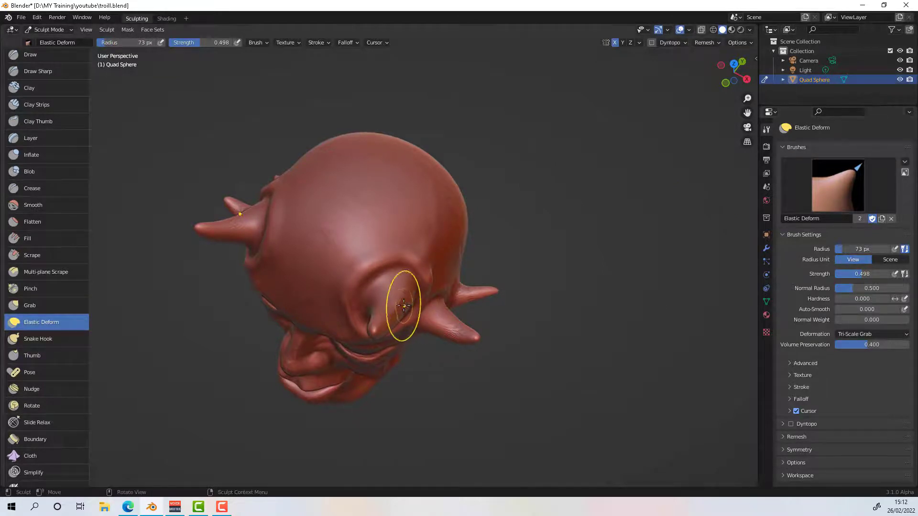
{"action": "left_click_drag", "start_coordinate": [402, 307], "coordinate": [407, 306]}
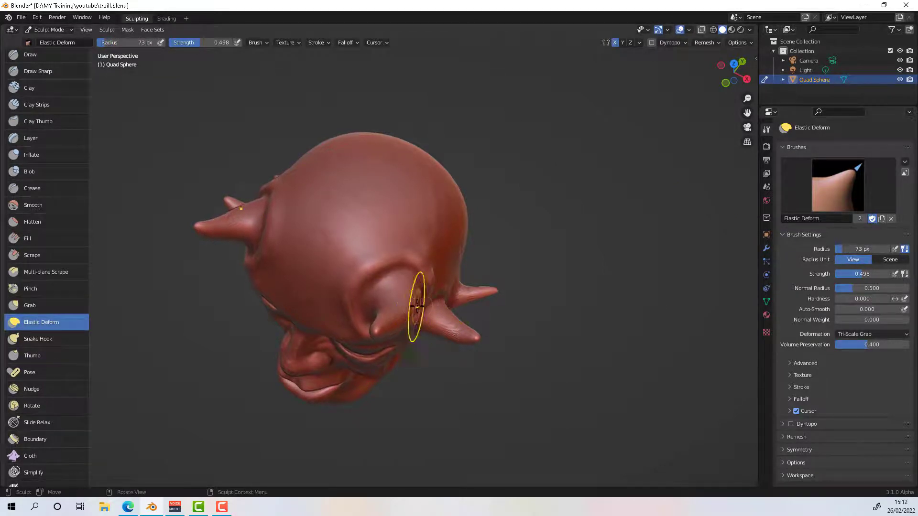
{"action": "middle_click_drag", "start_coordinate": [432, 301], "coordinate": [469, 312]}
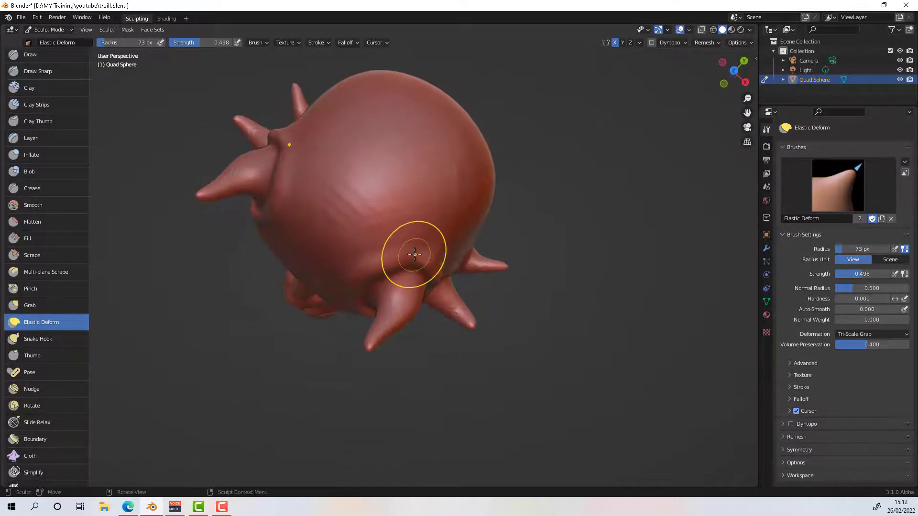
Step: Build up the base of the forehead horns with the Clay brush set to Add at a 31 px radius
{"action": "left_click", "coordinate": [51, 88]}
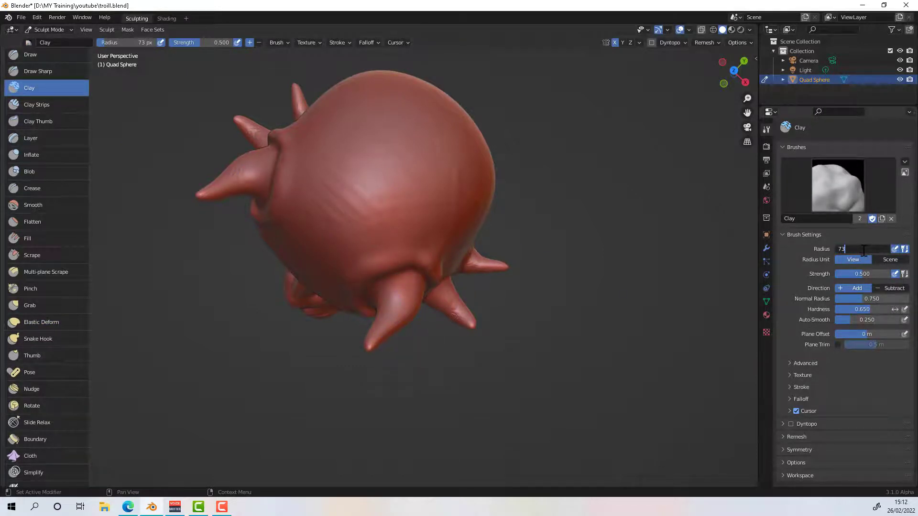
{"action": "key", "text": "Return"}
{"action": "left_click_drag", "start_coordinate": [867, 250], "coordinate": [852, 251]}
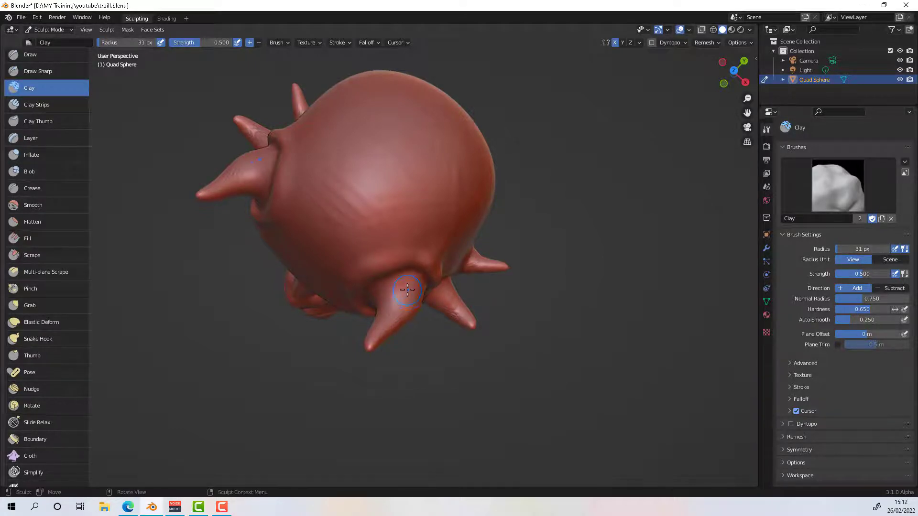
{"action": "mouse_move", "coordinate": [407, 290]}
{"action": "left_mouse_down"}
{"action": "mouse_move", "coordinate": [400, 299]}
{"action": "mouse_move", "coordinate": [405, 287]}
{"action": "left_mouse_up"}
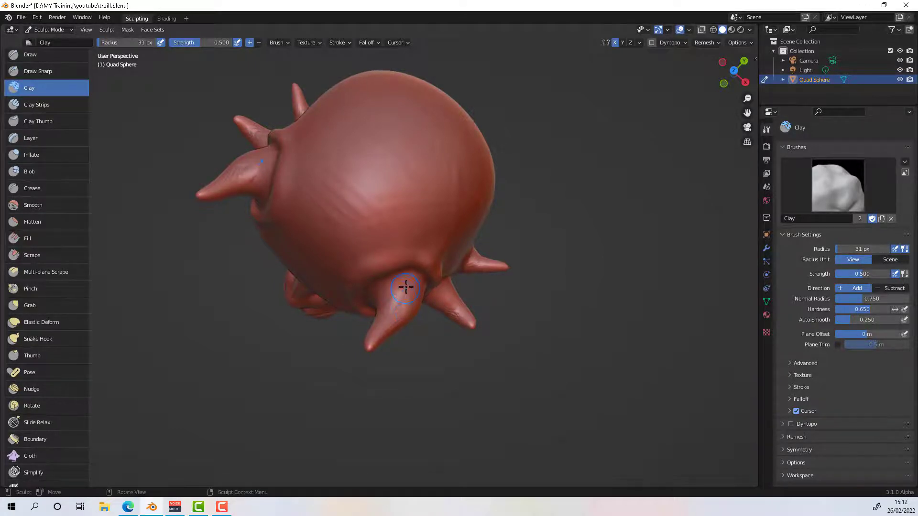
{"action": "middle_click_drag", "start_coordinate": [406, 287], "coordinate": [409, 315]}
Step: Carve shallow grooves into the forehead horns with the inverted Clay brush at 31 px radius and 0.500 strength, and smooth their bases
{"action": "mouse_move", "coordinate": [414, 329]}
{"action": "left_mouse_down", "text": "ctrl"}
{"action": "mouse_move", "coordinate": [412, 306]}
{"action": "mouse_move", "coordinate": [415, 318]}
{"action": "mouse_move", "coordinate": [413, 308]}
{"action": "mouse_move", "coordinate": [420, 311]}
{"action": "left_mouse_up", "text": "ctrl"}
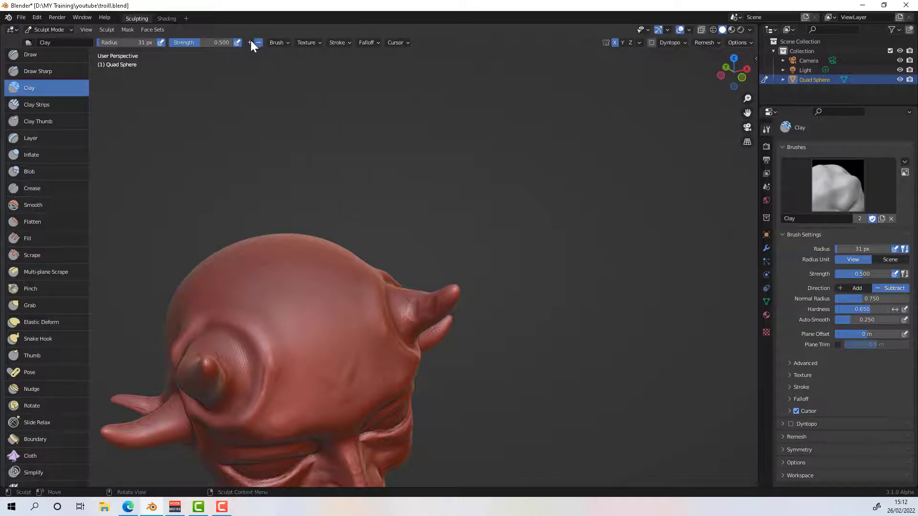
{"action": "left_click_drag", "start_coordinate": [432, 316], "coordinate": [477, 305], "text": "ctrl"}
{"action": "middle_click_drag", "start_coordinate": [480, 311], "coordinate": [454, 239]}
{"action": "mouse_move", "coordinate": [440, 345]}
{"action": "left_mouse_down", "text": "shift"}
{"action": "mouse_move", "coordinate": [443, 327]}
{"action": "mouse_move", "coordinate": [430, 351]}
{"action": "mouse_move", "coordinate": [440, 341]}
{"action": "mouse_move", "coordinate": [441, 352]}
{"action": "mouse_move", "coordinate": [449, 337]}
{"action": "mouse_move", "coordinate": [410, 372]}
{"action": "mouse_move", "coordinate": [419, 365]}
{"action": "left_mouse_up", "text": "shift"}
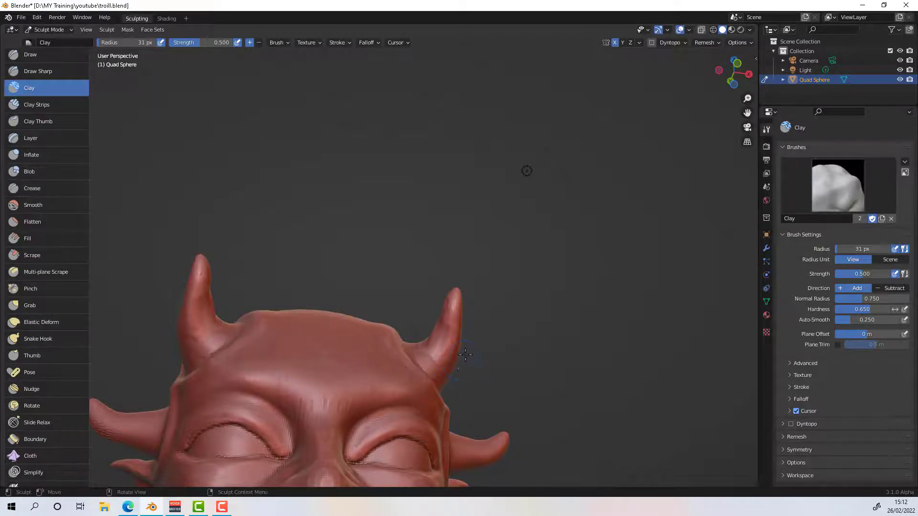
Step: Carve further hollows into the bases, sides and tips of the forehead horns with the Clay brush in subtract mode
{"action": "middle_click_drag", "start_coordinate": [465, 354], "coordinate": [441, 341]}
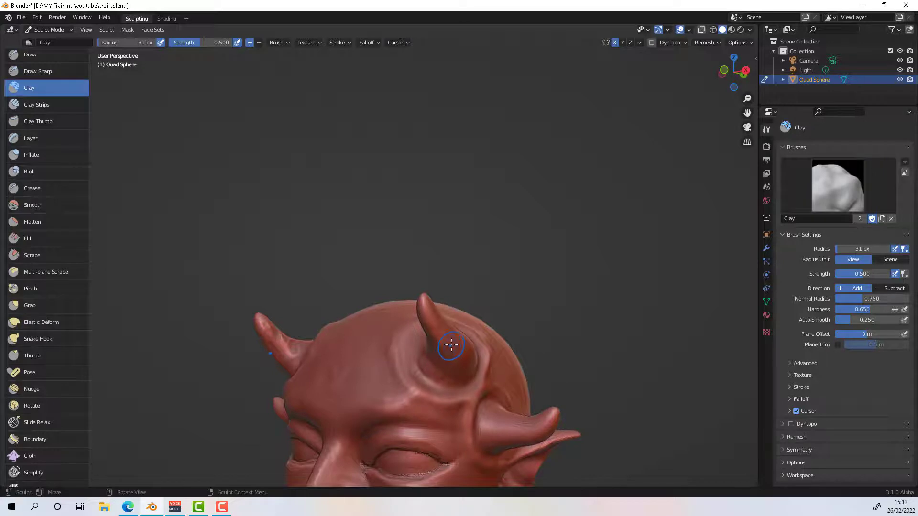
{"action": "left_click_drag", "start_coordinate": [452, 354], "coordinate": [454, 351], "text": "ctrl"}
{"action": "mouse_move", "coordinate": [423, 314]}
{"action": "left_mouse_down", "text": "ctrl"}
{"action": "mouse_move", "coordinate": [428, 319]}
{"action": "mouse_move", "coordinate": [429, 305]}
{"action": "left_mouse_up", "text": "ctrl"}
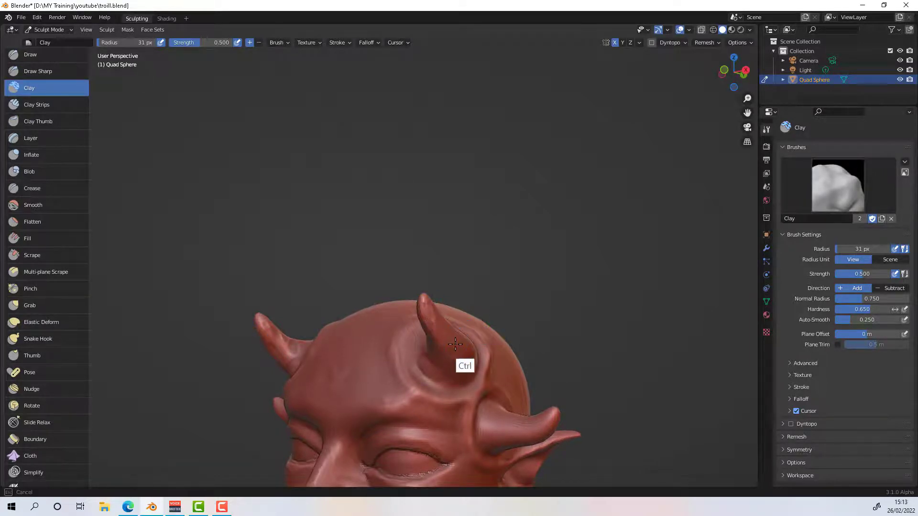
{"action": "mouse_move", "coordinate": [475, 338]}
{"action": "middle_mouse_down"}
{"action": "mouse_move", "coordinate": [561, 337]}
{"action": "mouse_move", "coordinate": [460, 331]}
{"action": "middle_mouse_up"}
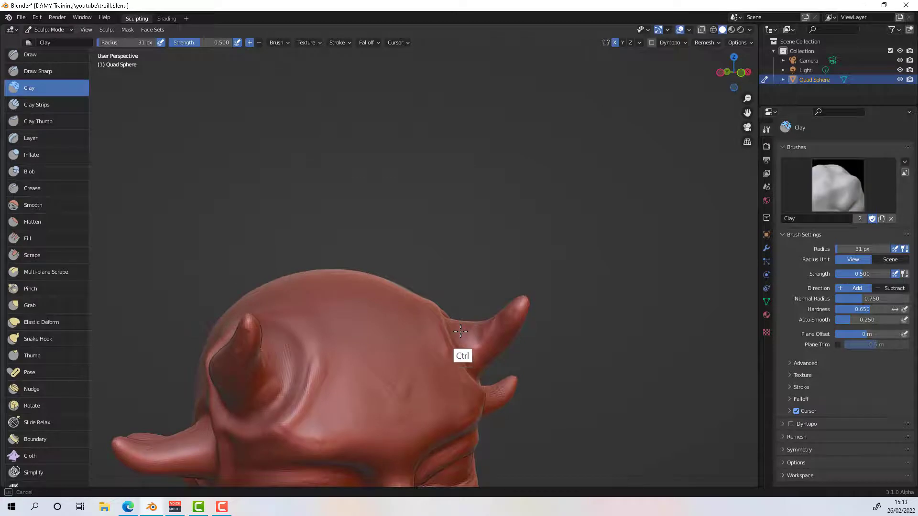
{"action": "left_click_drag", "start_coordinate": [464, 333], "coordinate": [497, 328], "text": "ctrl"}
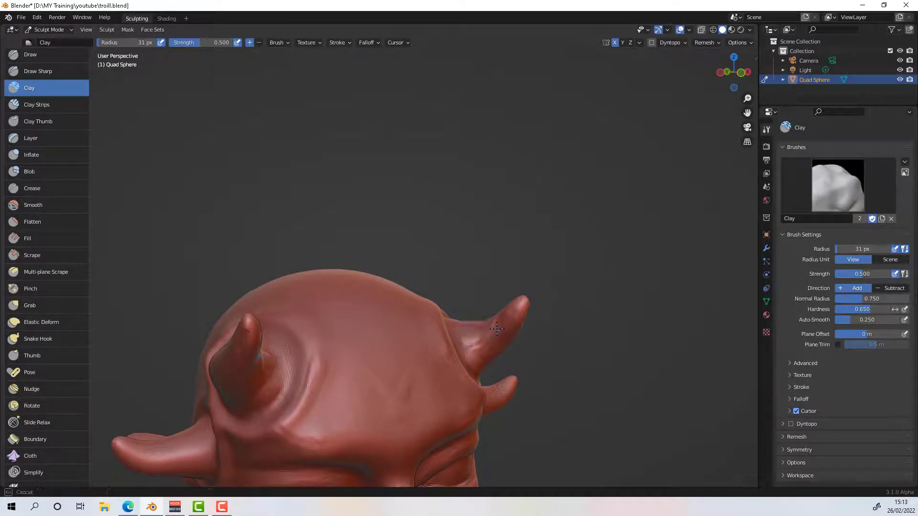
{"action": "mouse_move", "coordinate": [516, 329]}
{"action": "middle_mouse_down"}
{"action": "mouse_move", "coordinate": [507, 315]}
{"action": "mouse_move", "coordinate": [537, 303]}
{"action": "mouse_move", "coordinate": [464, 277]}
{"action": "middle_mouse_up"}
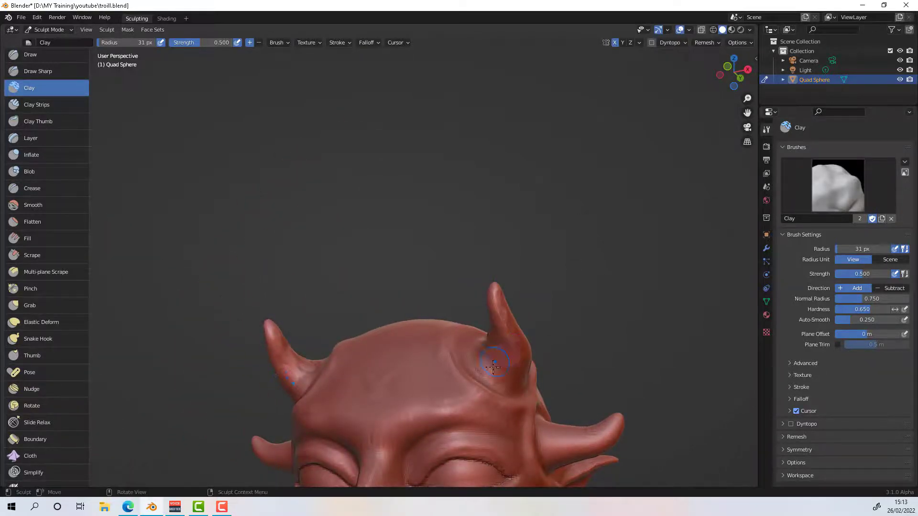
{"action": "middle_click_drag", "start_coordinate": [493, 367], "coordinate": [559, 349]}
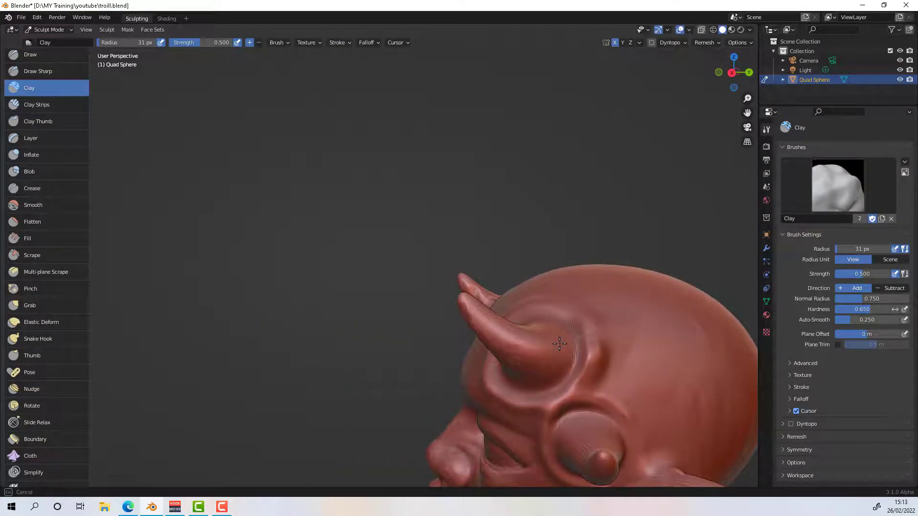
{"action": "mouse_move", "coordinate": [532, 379]}
{"action": "middle_mouse_down"}
{"action": "mouse_move", "coordinate": [607, 352]}
{"action": "mouse_move", "coordinate": [533, 368]}
{"action": "middle_mouse_up"}
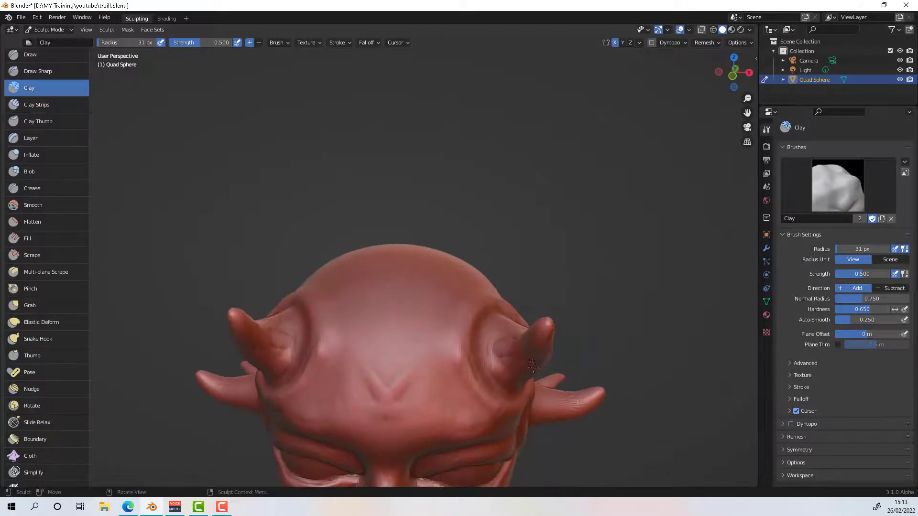
Step: Add raised skin folds on the forehead and skull around the forehead horn rims with the Clay brush set to Add
{"action": "mouse_move", "coordinate": [432, 359]}
{"action": "left_mouse_down"}
{"action": "mouse_move", "coordinate": [458, 335]}
{"action": "mouse_move", "coordinate": [428, 325]}
{"action": "left_mouse_up"}
{"action": "left_click", "coordinate": [475, 306]}
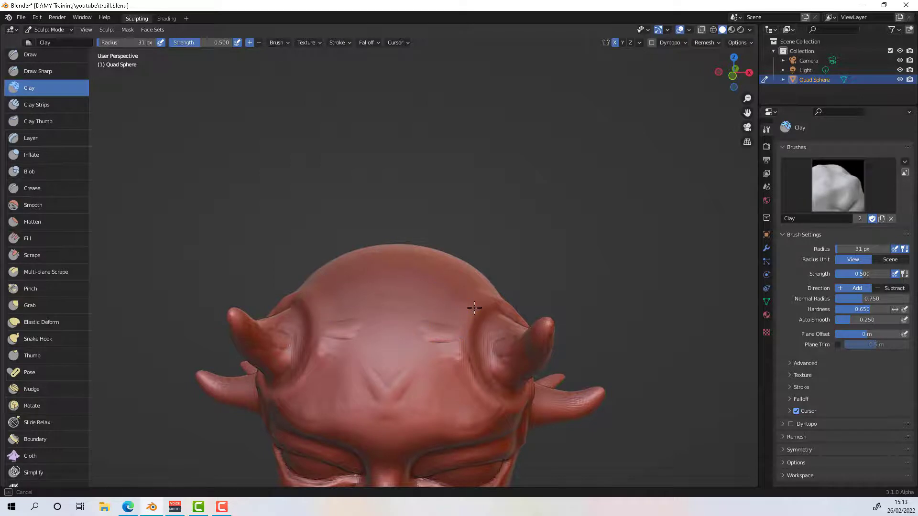
{"action": "left_click", "coordinate": [476, 306]}
{"action": "mouse_move", "coordinate": [502, 265]}
{"action": "middle_mouse_down"}
{"action": "mouse_move", "coordinate": [533, 280]}
{"action": "mouse_move", "coordinate": [509, 279]}
{"action": "middle_mouse_up"}
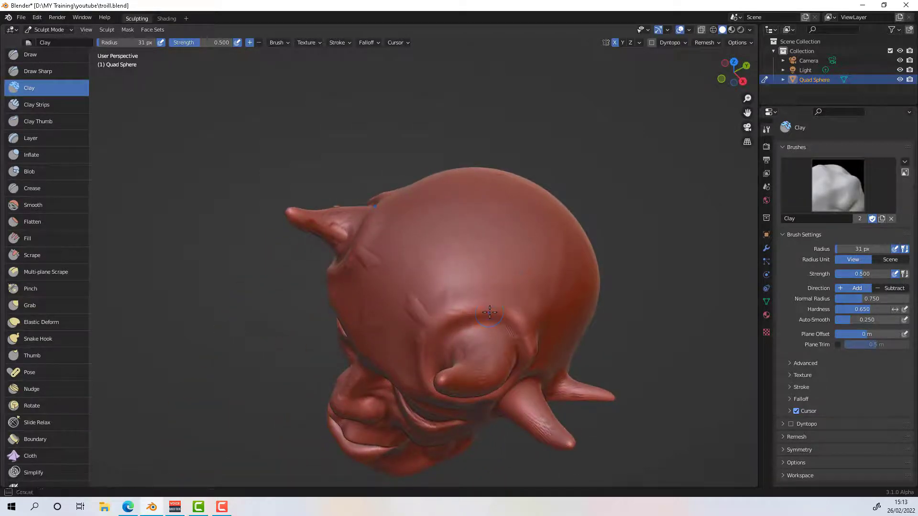
{"action": "mouse_move", "coordinate": [495, 302]}
{"action": "left_mouse_down"}
{"action": "mouse_move", "coordinate": [502, 279]}
{"action": "mouse_move", "coordinate": [529, 256]}
{"action": "mouse_move", "coordinate": [523, 331]}
{"action": "left_mouse_up"}
{"action": "middle_click_drag", "start_coordinate": [523, 331], "coordinate": [548, 338]}
{"action": "left_click_drag", "start_coordinate": [436, 347], "coordinate": [420, 341]}
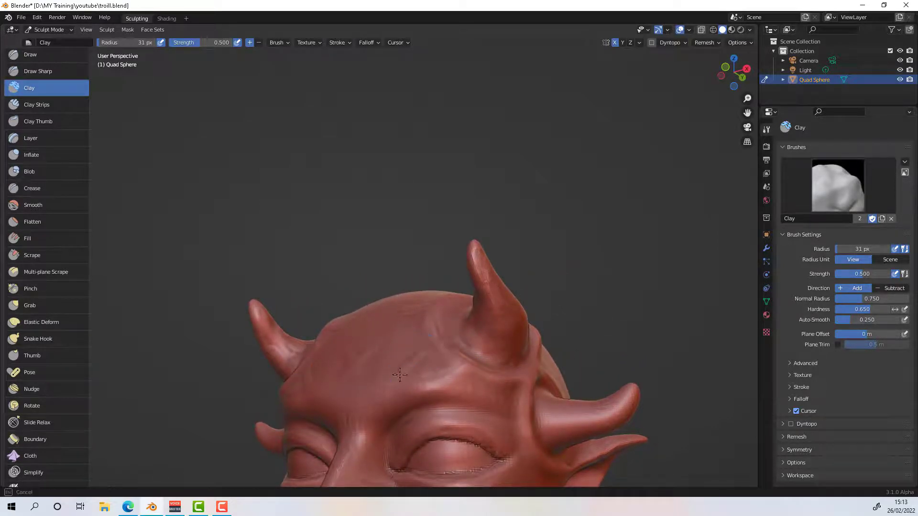
Step: Smooth the folds across the forehead, the skull and the outer rims of the forehead horns
{"action": "mouse_move", "coordinate": [421, 341]}
{"action": "middle_mouse_down"}
{"action": "mouse_move", "coordinate": [432, 408]}
{"action": "mouse_move", "coordinate": [423, 401]}
{"action": "middle_mouse_up"}
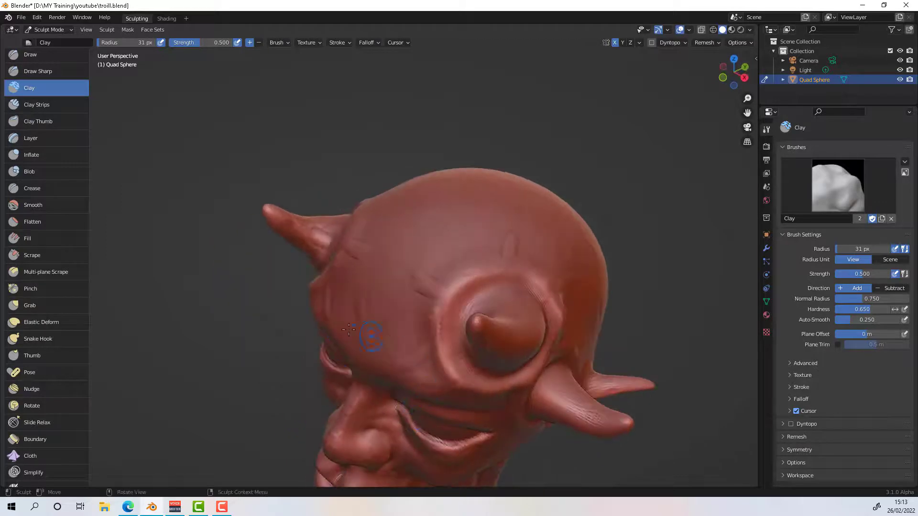
{"action": "mouse_move", "coordinate": [394, 310]}
{"action": "left_mouse_down", "text": "shift"}
{"action": "mouse_move", "coordinate": [416, 287]}
{"action": "mouse_move", "coordinate": [397, 324]}
{"action": "mouse_move", "coordinate": [437, 258]}
{"action": "mouse_move", "coordinate": [471, 247]}
{"action": "mouse_move", "coordinate": [558, 255]}
{"action": "mouse_move", "coordinate": [575, 287]}
{"action": "left_mouse_up", "text": "shift"}
{"action": "middle_click_drag", "start_coordinate": [575, 287], "coordinate": [558, 257]}
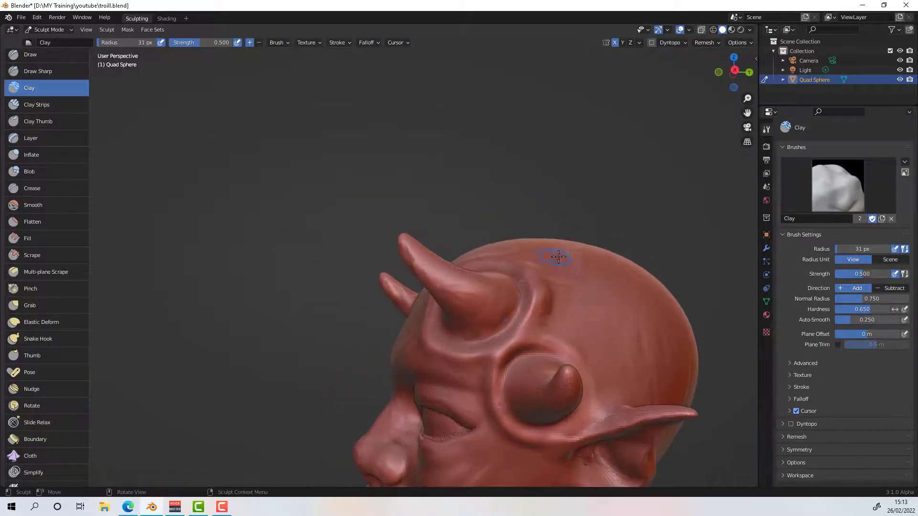
{"action": "mouse_move", "coordinate": [576, 293]}
{"action": "middle_mouse_down"}
{"action": "mouse_move", "coordinate": [568, 268]}
{"action": "mouse_move", "coordinate": [580, 278]}
{"action": "middle_mouse_up"}
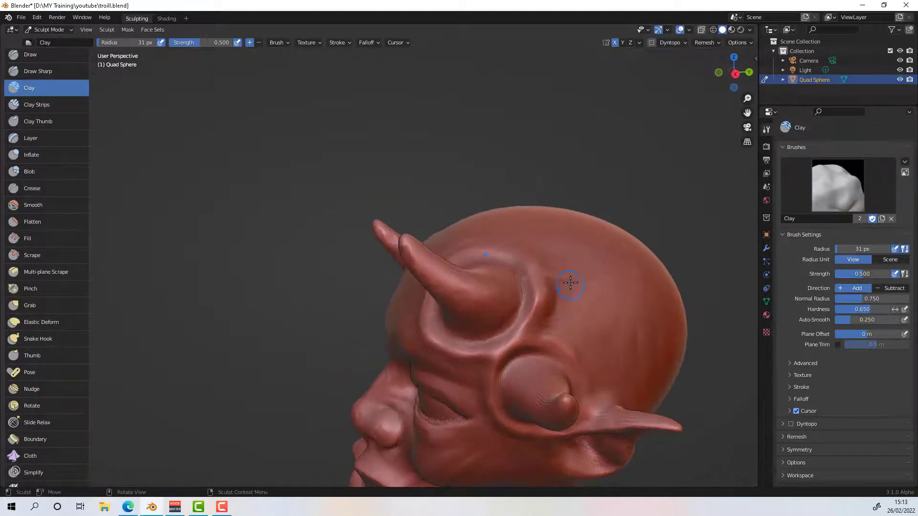
{"action": "mouse_move", "coordinate": [580, 279]}
{"action": "left_mouse_down", "text": "shift"}
{"action": "mouse_move", "coordinate": [571, 272]}
{"action": "mouse_move", "coordinate": [588, 299]}
{"action": "left_mouse_up", "text": "shift"}
{"action": "middle_click_drag", "start_coordinate": [588, 299], "coordinate": [645, 289]}
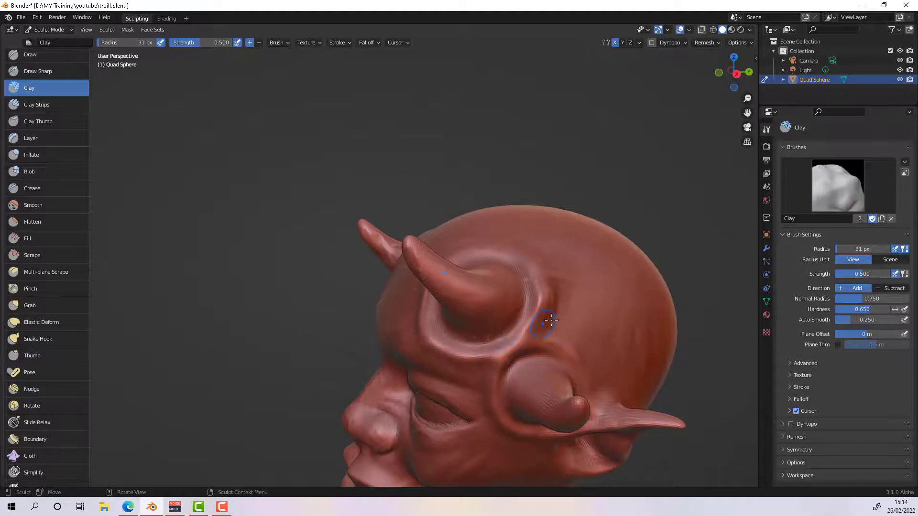
{"action": "middle_click_drag", "start_coordinate": [551, 321], "coordinate": [479, 330]}
{"action": "mouse_move", "coordinate": [463, 335]}
{"action": "left_mouse_down", "text": "shift"}
{"action": "mouse_move", "coordinate": [418, 334]}
{"action": "mouse_move", "coordinate": [444, 335]}
{"action": "left_mouse_up", "text": "shift"}
{"action": "mouse_move", "coordinate": [444, 335]}
{"action": "middle_mouse_down"}
{"action": "mouse_move", "coordinate": [480, 334]}
{"action": "mouse_move", "coordinate": [533, 369]}
{"action": "mouse_move", "coordinate": [416, 271]}
{"action": "middle_mouse_up"}
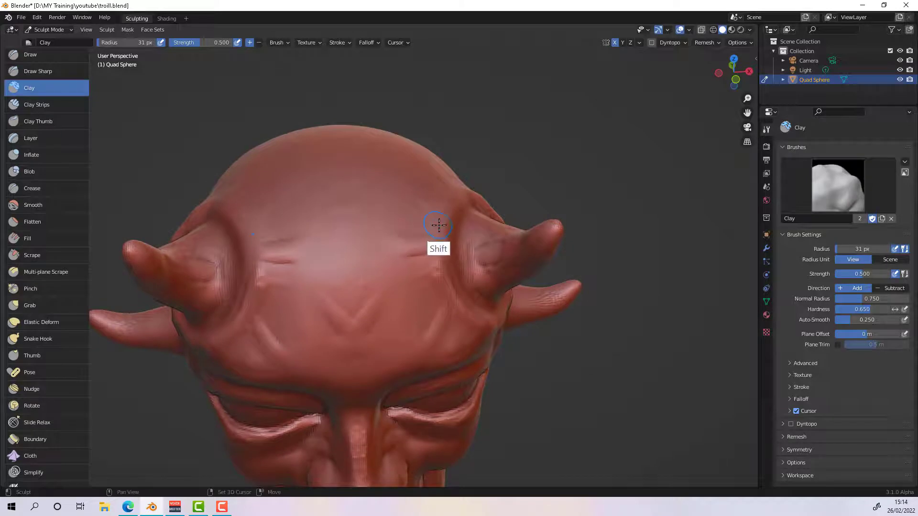
{"action": "left_click_drag", "start_coordinate": [438, 224], "coordinate": [382, 261], "text": "shift"}
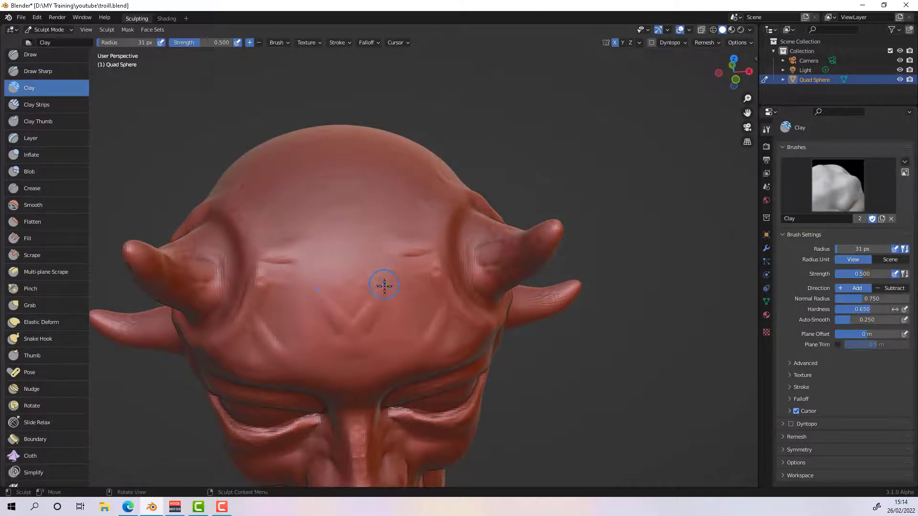
Step: Build up the forehead skin beside the inner rims of the forehead horns with short Clay strokes at 31 px radius
{"action": "middle_click_drag", "start_coordinate": [384, 286], "coordinate": [429, 308]}
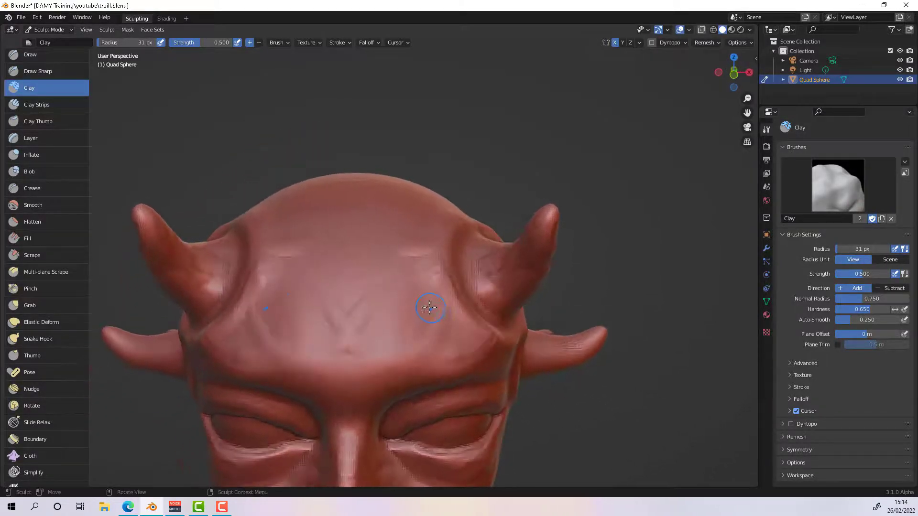
{"action": "left_click_drag", "start_coordinate": [430, 281], "coordinate": [437, 292]}
{"action": "left_click_drag", "start_coordinate": [430, 275], "coordinate": [429, 289]}
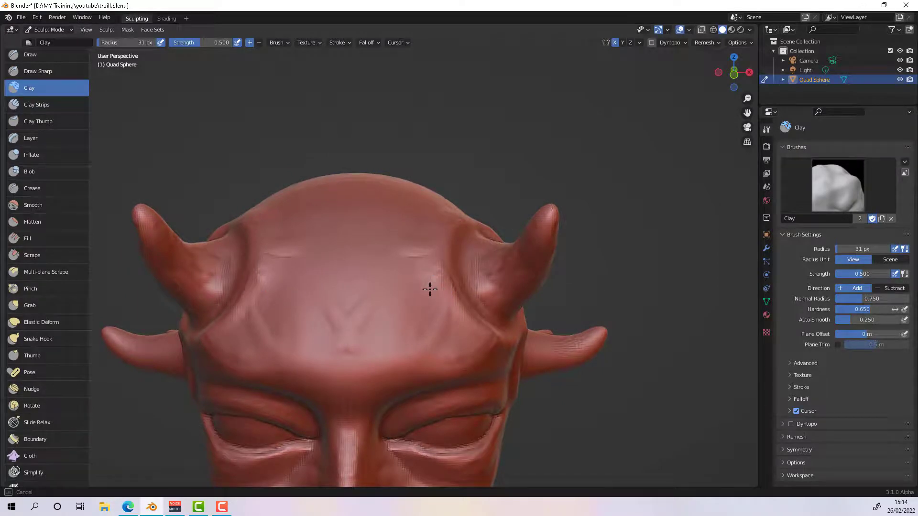
{"action": "middle_click_drag", "start_coordinate": [428, 281], "coordinate": [464, 335]}
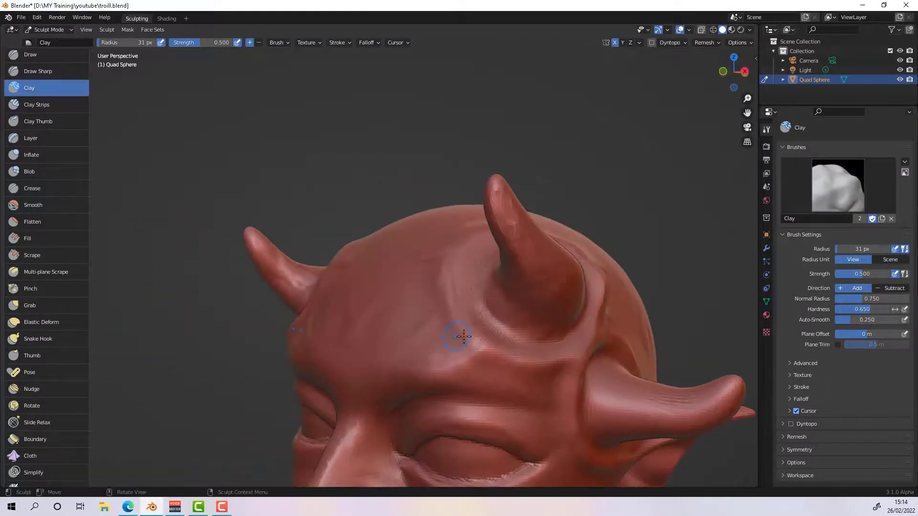
Step: Refine and smooth the skin around the temple horn rims, between the outer eye corners and the ears
{"action": "middle_click_drag", "start_coordinate": [527, 340], "coordinate": [507, 343]}
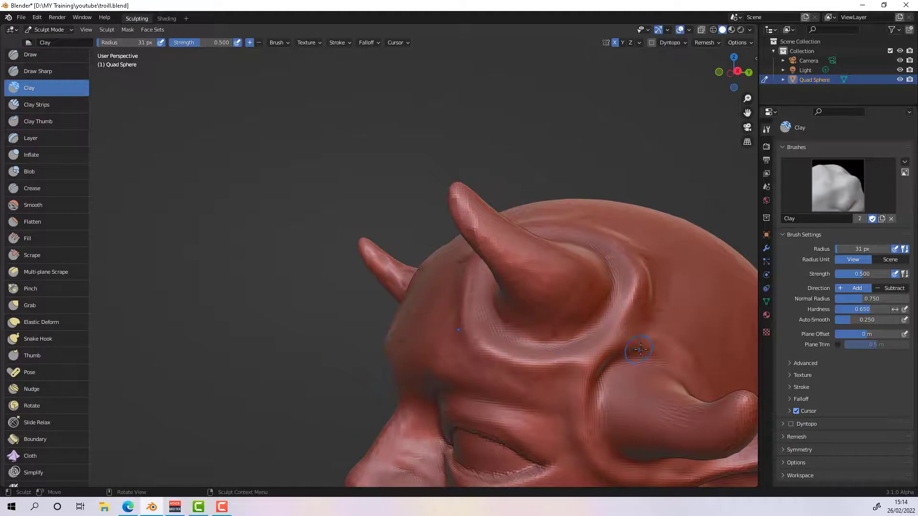
{"action": "middle_click_drag", "start_coordinate": [638, 344], "coordinate": [622, 330]}
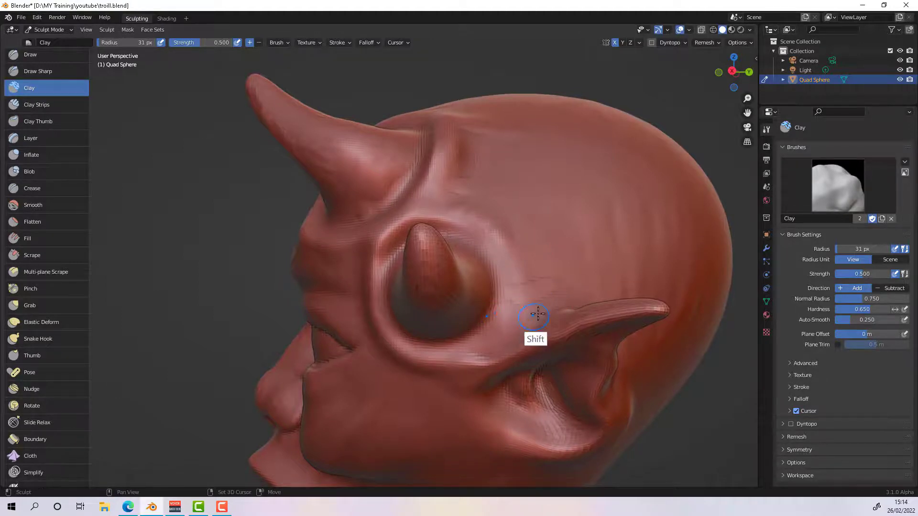
{"action": "mouse_move", "coordinate": [539, 311]}
{"action": "middle_mouse_down"}
{"action": "mouse_move", "coordinate": [429, 359]}
{"action": "mouse_move", "coordinate": [456, 409]}
{"action": "middle_mouse_up"}
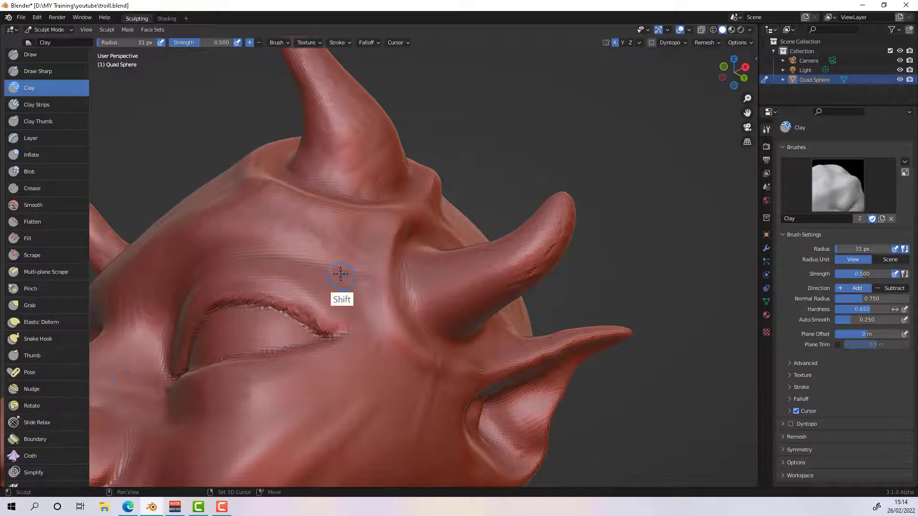
{"action": "mouse_move", "coordinate": [342, 275]}
{"action": "left_mouse_down", "text": "shift"}
{"action": "mouse_move", "coordinate": [344, 235]}
{"action": "mouse_move", "coordinate": [363, 280]}
{"action": "left_mouse_up", "text": "shift"}
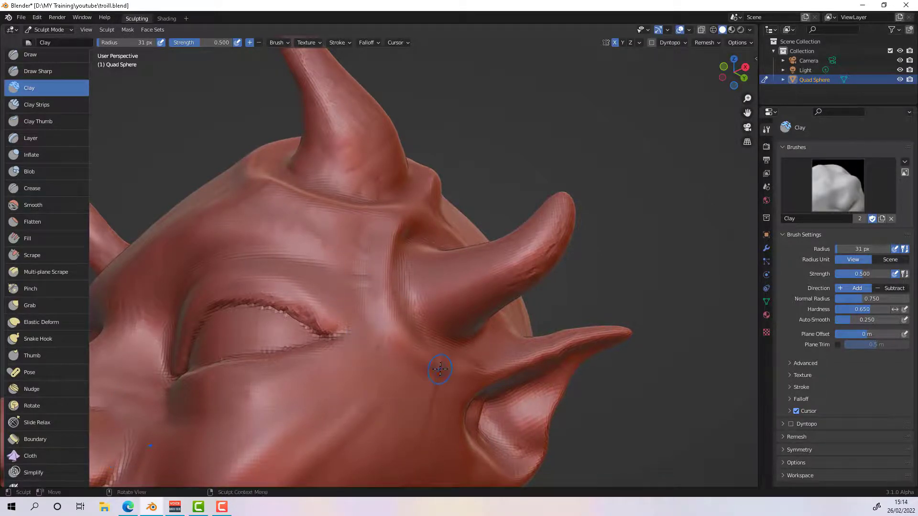
{"action": "middle_click_drag", "start_coordinate": [436, 367], "coordinate": [394, 383]}
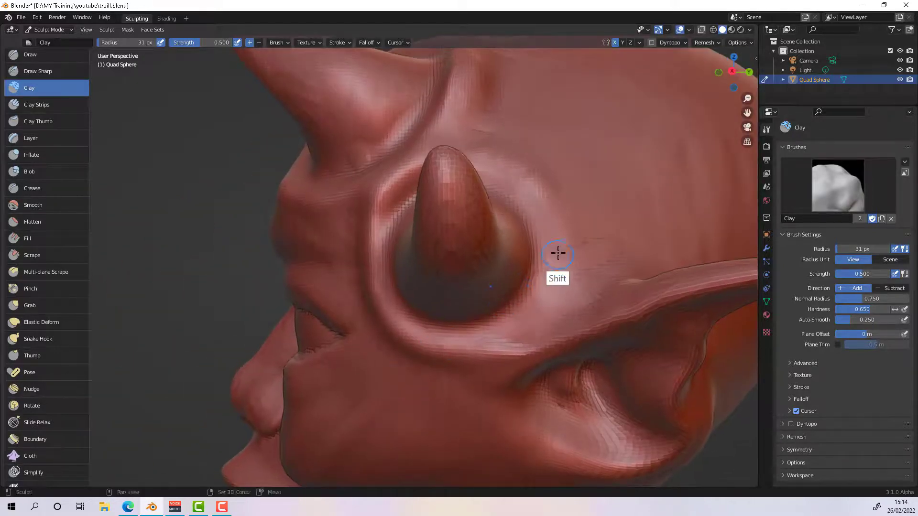
{"action": "middle_click_drag", "start_coordinate": [630, 252], "coordinate": [574, 307]}
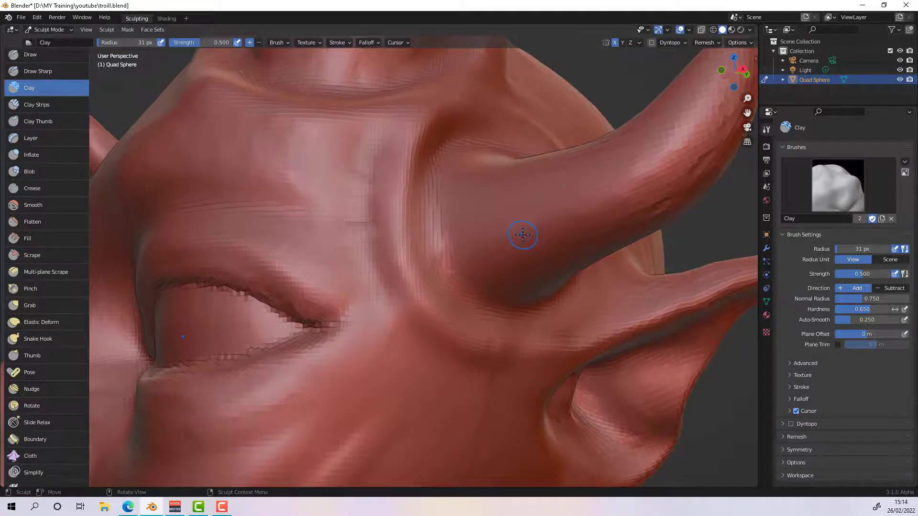
{"action": "mouse_move", "coordinate": [523, 236]}
{"action": "middle_mouse_down", "text": "shift"}
{"action": "mouse_move", "coordinate": [511, 244]}
{"action": "mouse_move", "coordinate": [527, 240]}
{"action": "mouse_move", "coordinate": [518, 262]}
{"action": "mouse_move", "coordinate": [535, 247]}
{"action": "mouse_move", "coordinate": [526, 286]}
{"action": "mouse_move", "coordinate": [534, 262]}
{"action": "mouse_move", "coordinate": [557, 254]}
{"action": "mouse_move", "coordinate": [566, 262]}
{"action": "mouse_move", "coordinate": [554, 269]}
{"action": "middle_mouse_up", "text": "shift"}
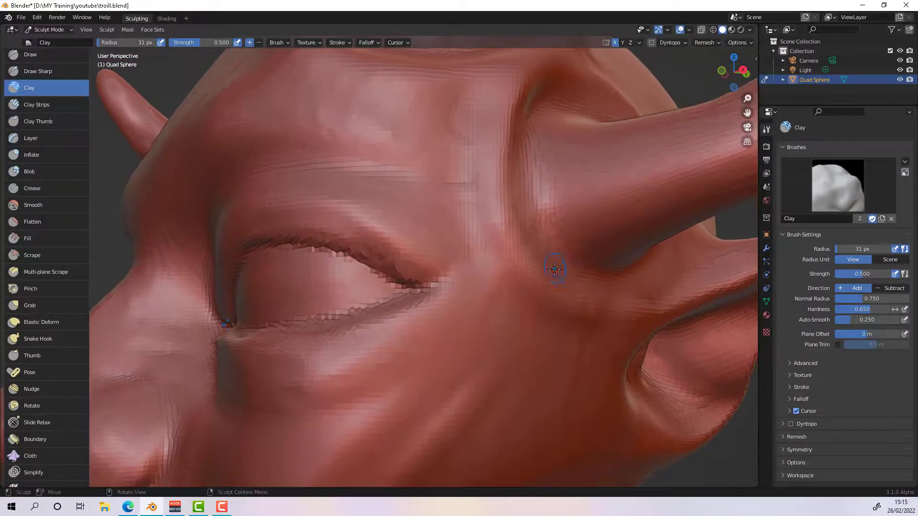
{"action": "mouse_move", "coordinate": [573, 307]}
{"action": "middle_mouse_down"}
{"action": "mouse_move", "coordinate": [572, 366]}
{"action": "mouse_move", "coordinate": [572, 311]}
{"action": "middle_mouse_up"}
Step: Sculpt lengthwise grooves along the temple horns with the Clay brush at 31 px radius and 0.500 strength, inverting it to carve
{"action": "left_click_drag", "start_coordinate": [488, 190], "coordinate": [488, 187]}
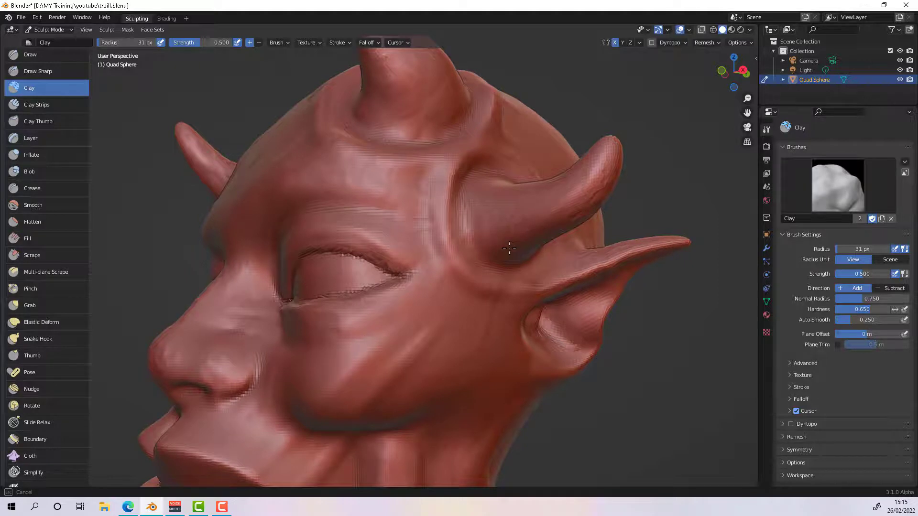
{"action": "left_click_drag", "start_coordinate": [510, 247], "coordinate": [572, 213]}
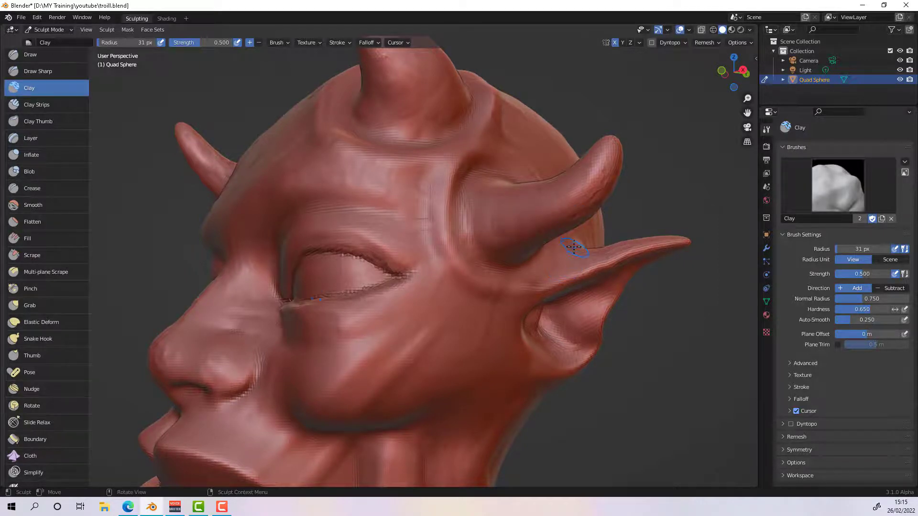
{"action": "mouse_move", "coordinate": [553, 247]}
{"action": "middle_mouse_down"}
{"action": "mouse_move", "coordinate": [461, 262]}
{"action": "mouse_move", "coordinate": [608, 188]}
{"action": "middle_mouse_up"}
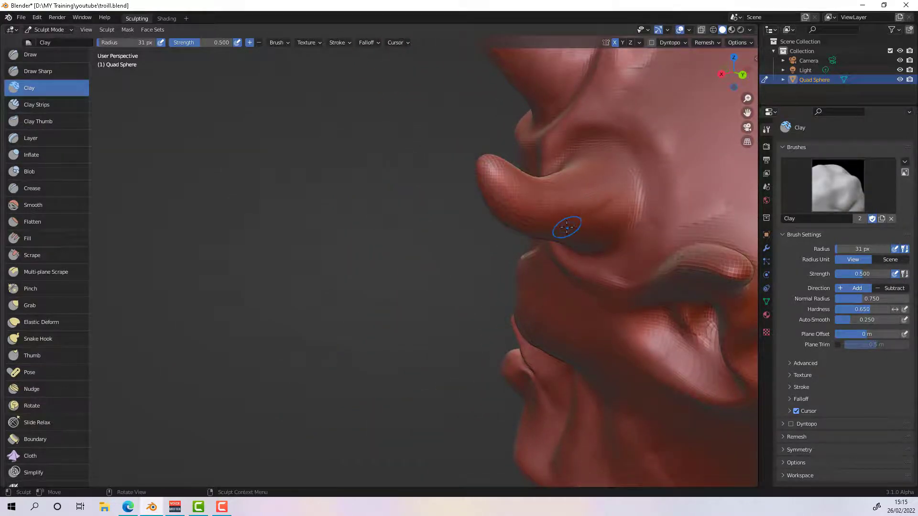
{"action": "middle_click_drag", "start_coordinate": [575, 225], "coordinate": [604, 219], "text": "ctrl"}
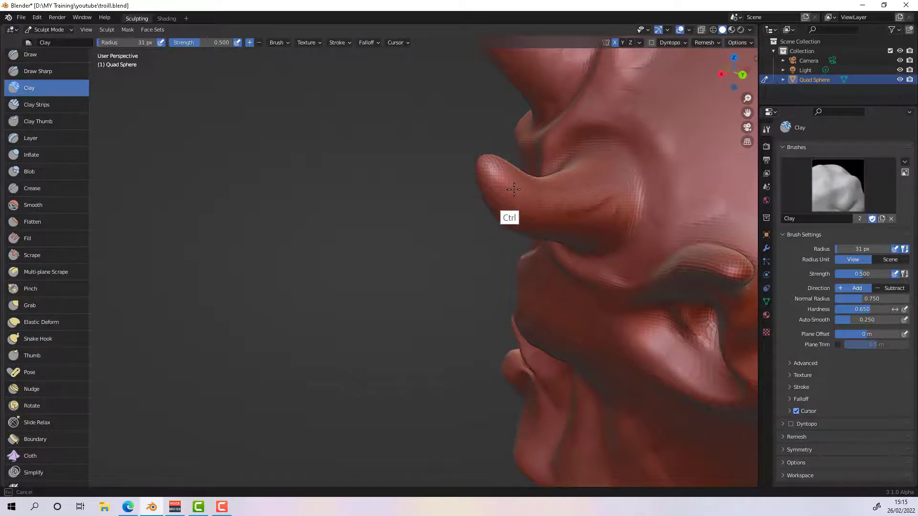
{"action": "mouse_move", "coordinate": [514, 190]}
{"action": "middle_mouse_down", "text": "ctrl"}
{"action": "mouse_move", "coordinate": [550, 221]}
{"action": "mouse_move", "coordinate": [594, 178]}
{"action": "middle_mouse_up", "text": "ctrl"}
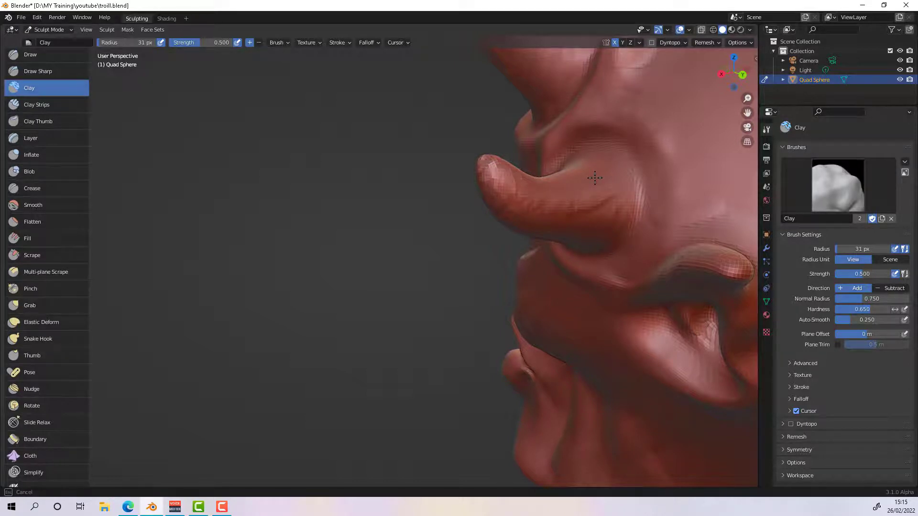
{"action": "mouse_move", "coordinate": [595, 178]}
{"action": "middle_mouse_down", "text": "ctrl"}
{"action": "mouse_move", "coordinate": [641, 221]}
{"action": "mouse_move", "coordinate": [676, 236]}
{"action": "mouse_move", "coordinate": [439, 164]}
{"action": "mouse_move", "coordinate": [441, 177]}
{"action": "middle_mouse_up", "text": "ctrl"}
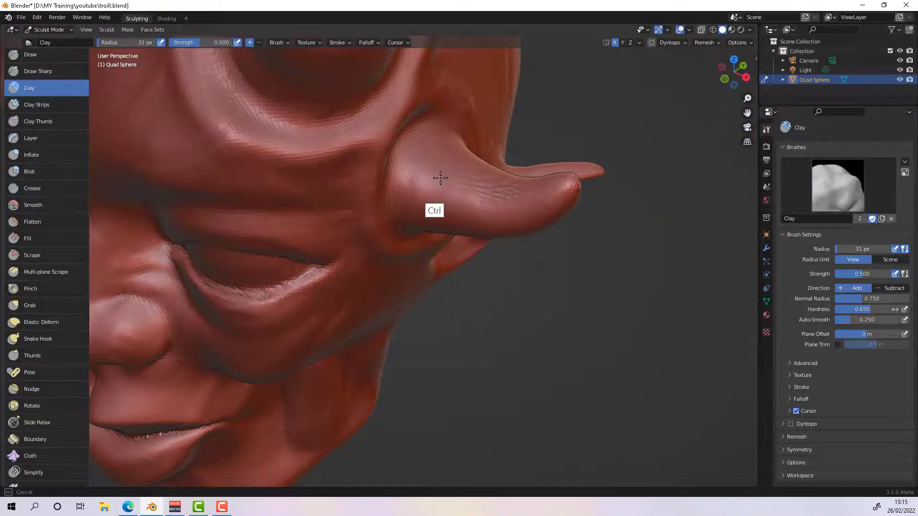
{"action": "mouse_move", "coordinate": [425, 179]}
{"action": "left_mouse_down", "text": "ctrl"}
{"action": "mouse_move", "coordinate": [425, 198]}
{"action": "mouse_move", "coordinate": [451, 209]}
{"action": "left_mouse_up", "text": "ctrl"}
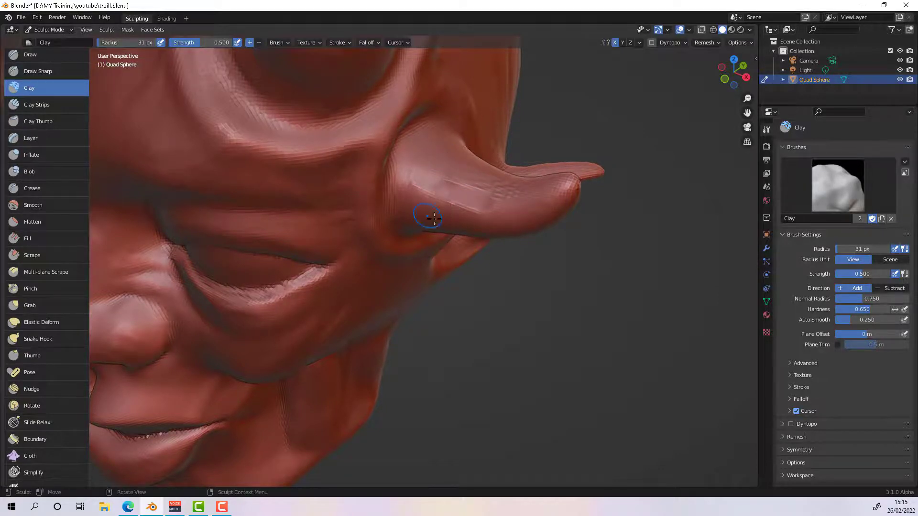
Step: Carve further lengthwise grooves along the undersides and upper sides of the temple horns with Clay strokes at 31 px radius
{"action": "middle_click_drag", "start_coordinate": [451, 209], "coordinate": [480, 207]}
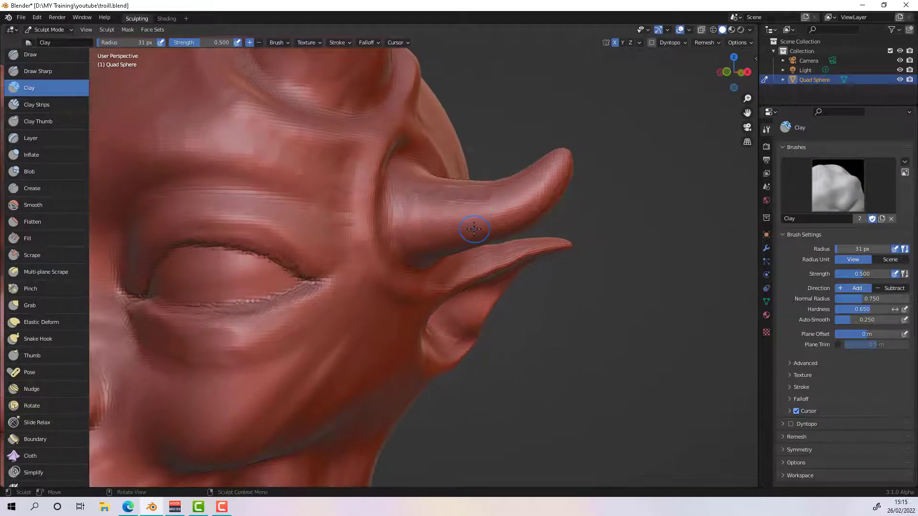
{"action": "mouse_move", "coordinate": [477, 222]}
{"action": "left_mouse_down", "text": "ctrl"}
{"action": "mouse_move", "coordinate": [492, 201]}
{"action": "mouse_move", "coordinate": [447, 238]}
{"action": "left_mouse_up", "text": "ctrl"}
{"action": "left_click_drag", "start_coordinate": [522, 205], "coordinate": [502, 215], "text": "ctrl"}
{"action": "mouse_move", "coordinate": [501, 218]}
{"action": "left_mouse_down", "text": "ctrl"}
{"action": "mouse_move", "coordinate": [529, 179]}
{"action": "mouse_move", "coordinate": [516, 196]}
{"action": "mouse_move", "coordinate": [532, 192]}
{"action": "mouse_move", "coordinate": [429, 226]}
{"action": "mouse_move", "coordinate": [412, 221]}
{"action": "mouse_move", "coordinate": [424, 219]}
{"action": "left_mouse_up", "text": "ctrl"}
{"action": "middle_click_drag", "start_coordinate": [439, 218], "coordinate": [426, 258]}
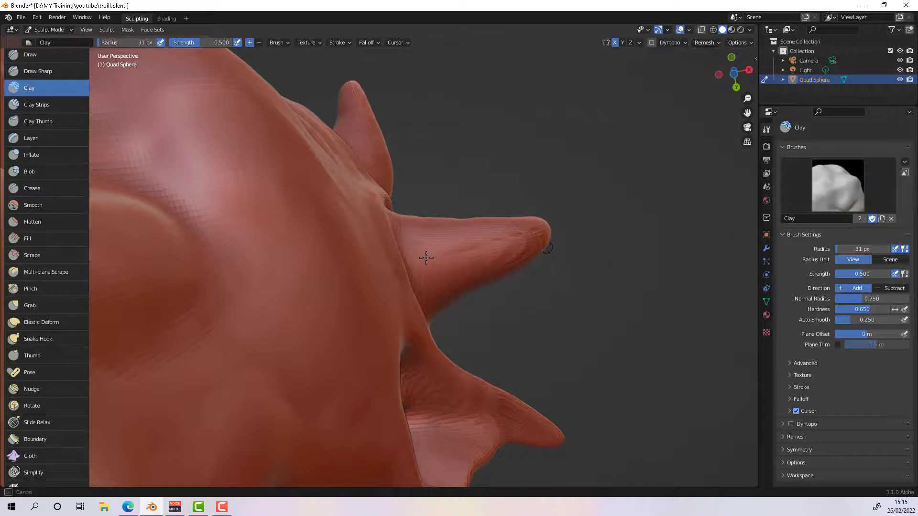
{"action": "mouse_move", "coordinate": [426, 258]}
{"action": "left_mouse_down"}
{"action": "mouse_move", "coordinate": [465, 282]}
{"action": "mouse_move", "coordinate": [457, 286]}
{"action": "mouse_move", "coordinate": [502, 249]}
{"action": "left_mouse_up"}
{"action": "middle_click_drag", "start_coordinate": [502, 249], "coordinate": [545, 199]}
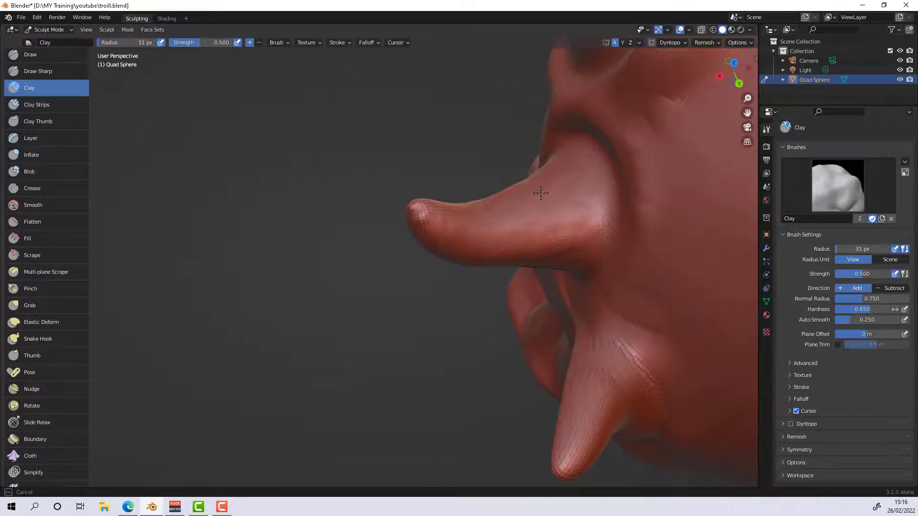
{"action": "middle_click_drag", "start_coordinate": [541, 193], "coordinate": [616, 220]}
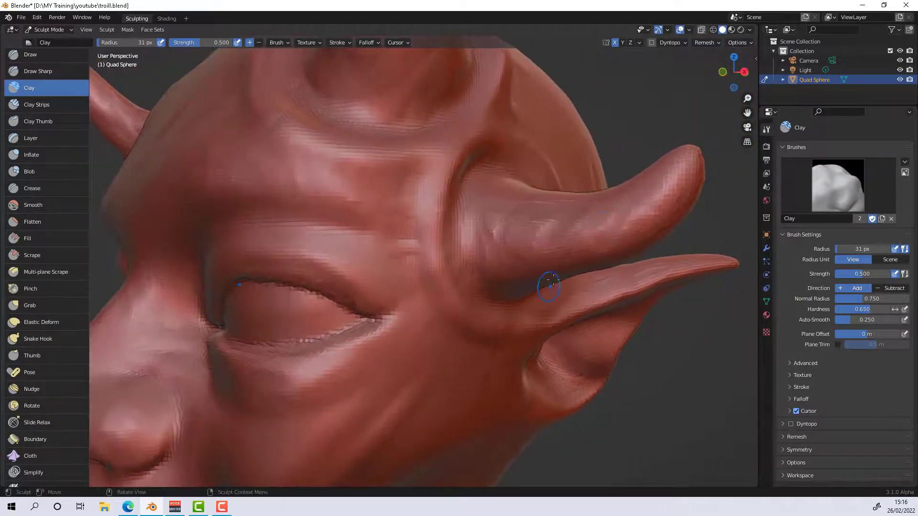
Step: Pull the lips and surrounding muzzle forward with the Elastic Deform brush at 226 px radius and 0.498 strength
{"action": "scroll", "coordinate": [590, 269], "scroll_direction": "down", "scroll_amount": 10}
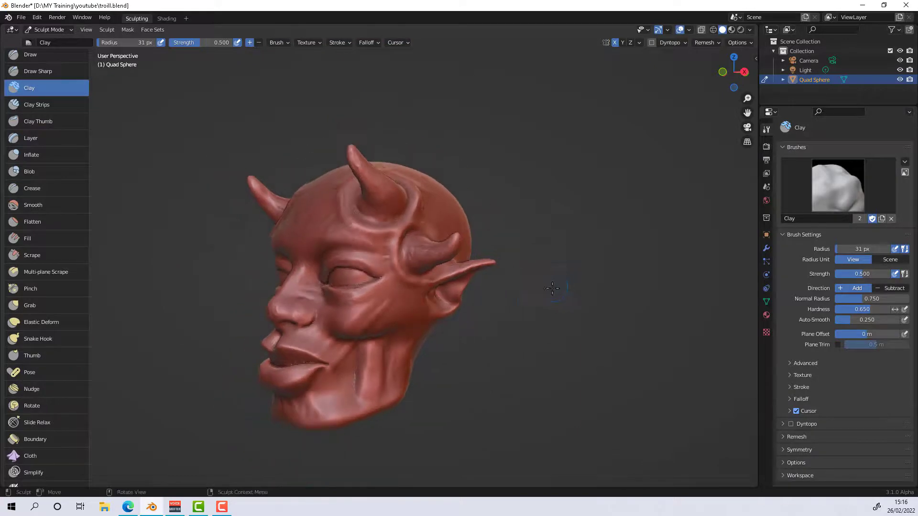
{"action": "mouse_move", "coordinate": [521, 310]}
{"action": "middle_mouse_down"}
{"action": "mouse_move", "coordinate": [546, 330]}
{"action": "mouse_move", "coordinate": [599, 309]}
{"action": "mouse_move", "coordinate": [675, 310]}
{"action": "middle_mouse_up"}
{"action": "scroll", "coordinate": [683, 310], "scroll_direction": "up", "scroll_amount": 5}
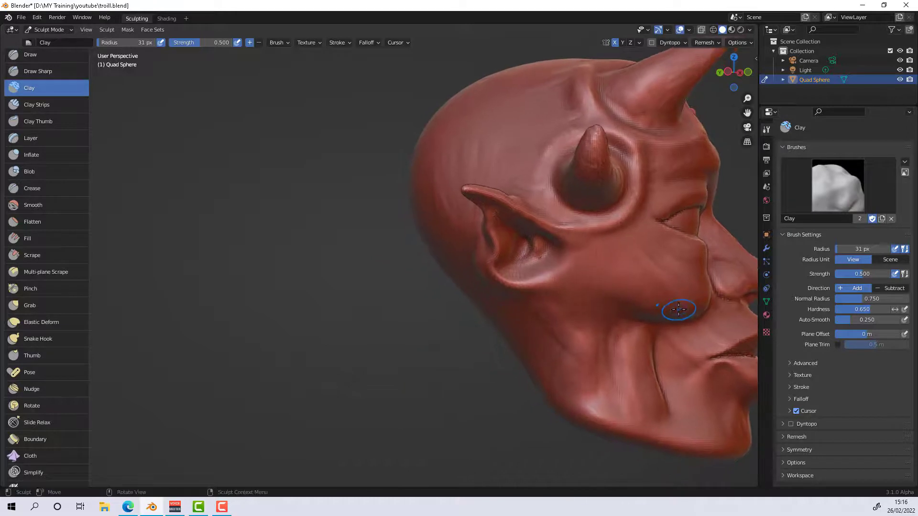
{"action": "left_click_drag", "start_coordinate": [679, 309], "coordinate": [669, 314], "text": "ctrl"}
{"action": "mouse_move", "coordinate": [675, 314]}
{"action": "middle_mouse_down", "text": "shift"}
{"action": "mouse_move", "coordinate": [660, 316]}
{"action": "mouse_move", "coordinate": [671, 321]}
{"action": "middle_mouse_up", "text": "shift"}
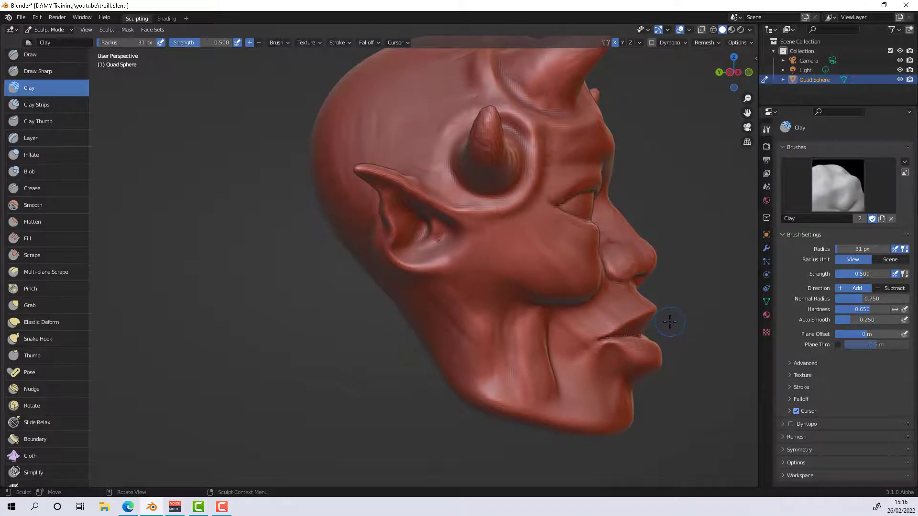
{"action": "mouse_move", "coordinate": [670, 321]}
{"action": "middle_mouse_down"}
{"action": "mouse_move", "coordinate": [654, 343]}
{"action": "mouse_move", "coordinate": [668, 322]}
{"action": "middle_mouse_up"}
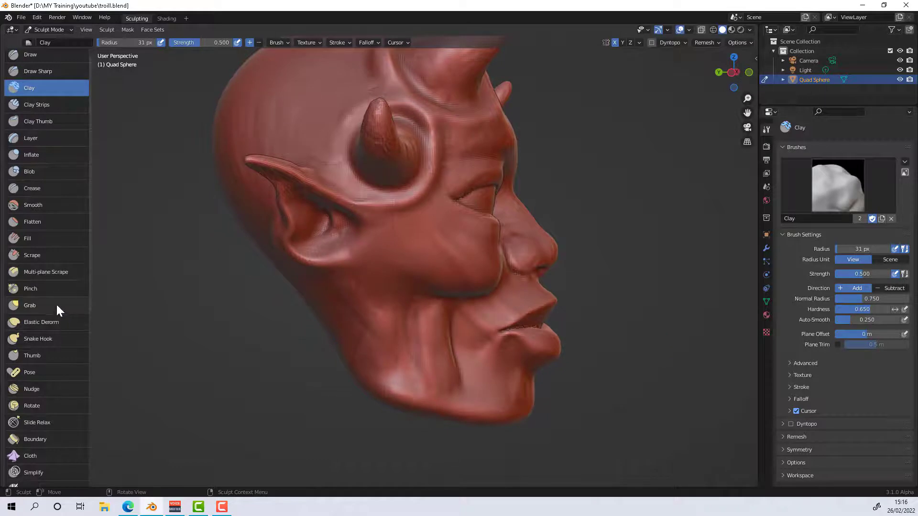
{"action": "left_click", "coordinate": [62, 322]}
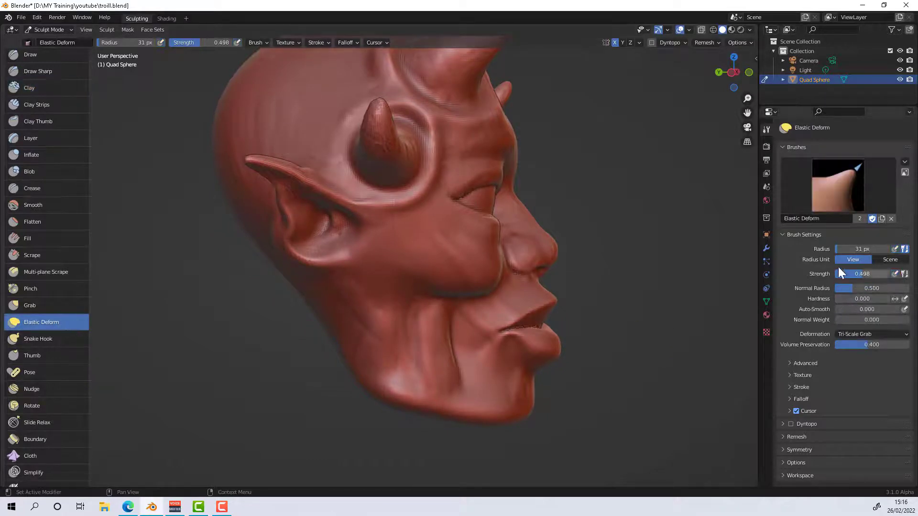
{"action": "left_click_drag", "start_coordinate": [837, 250], "coordinate": [875, 250]}
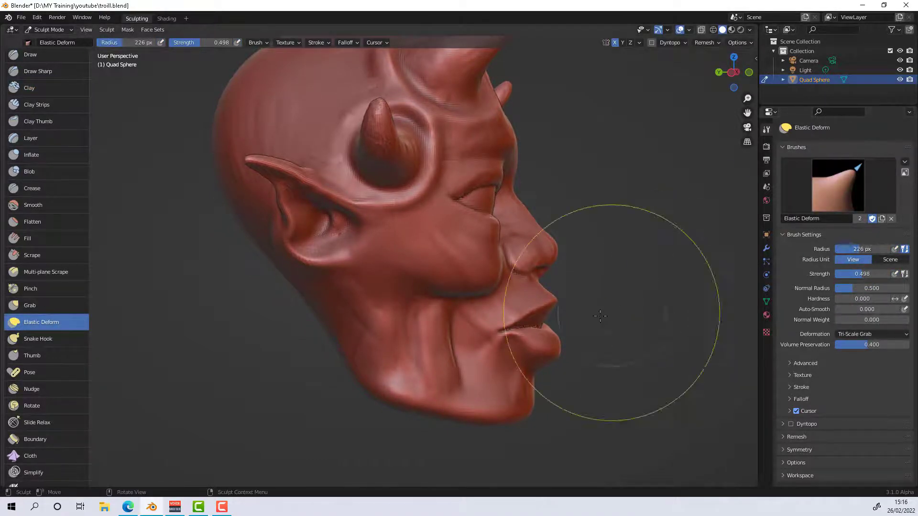
{"action": "left_click_drag", "start_coordinate": [547, 346], "coordinate": [556, 348]}
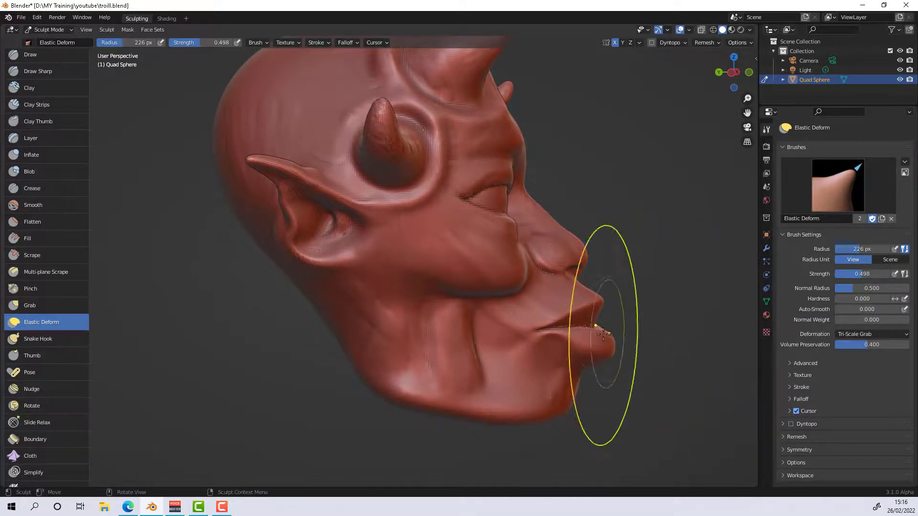
{"action": "left_click_drag", "start_coordinate": [611, 340], "coordinate": [643, 338]}
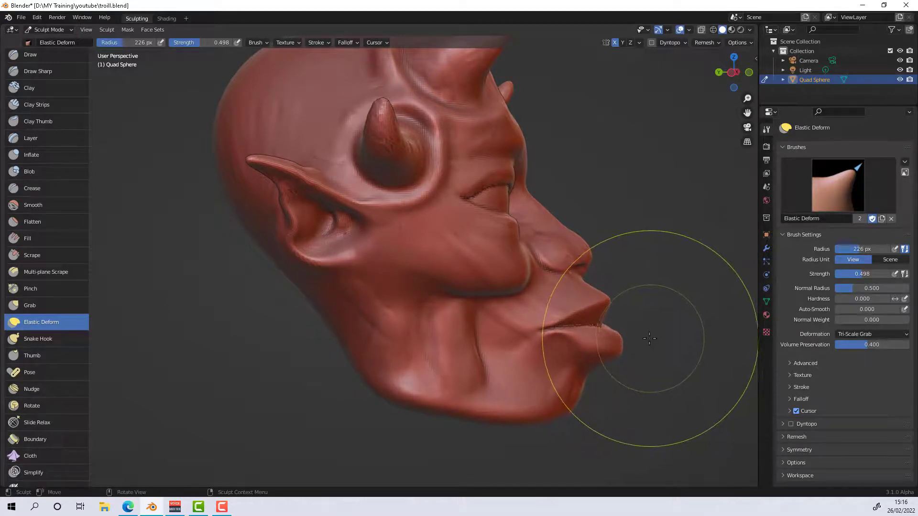
{"action": "mouse_move", "coordinate": [652, 368]}
{"action": "middle_mouse_down"}
{"action": "mouse_move", "coordinate": [526, 345]}
{"action": "mouse_move", "coordinate": [502, 389]}
{"action": "middle_mouse_up"}
{"action": "mouse_move", "coordinate": [502, 389]}
{"action": "left_mouse_down"}
{"action": "mouse_move", "coordinate": [583, 319]}
{"action": "mouse_move", "coordinate": [502, 338]}
{"action": "left_mouse_up"}
{"action": "mouse_move", "coordinate": [502, 338]}
{"action": "middle_mouse_down"}
{"action": "mouse_move", "coordinate": [603, 342]}
{"action": "mouse_move", "coordinate": [540, 341]}
{"action": "mouse_move", "coordinate": [597, 349]}
{"action": "mouse_move", "coordinate": [542, 356]}
{"action": "mouse_move", "coordinate": [578, 351]}
{"action": "mouse_move", "coordinate": [562, 397]}
{"action": "mouse_move", "coordinate": [613, 345]}
{"action": "mouse_move", "coordinate": [562, 354]}
{"action": "mouse_move", "coordinate": [582, 346]}
{"action": "mouse_move", "coordinate": [553, 379]}
{"action": "mouse_move", "coordinate": [499, 352]}
{"action": "middle_mouse_up"}
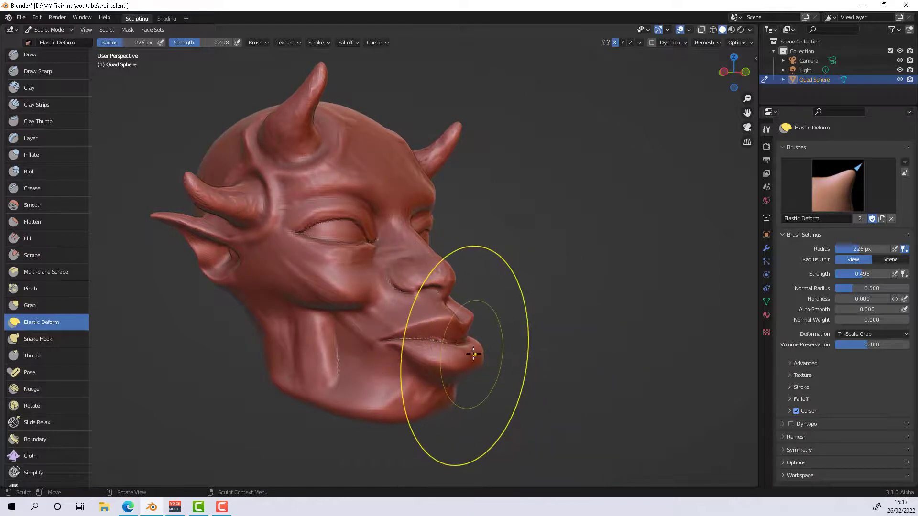
Step: Flatten the skin above the upper lip and across the lips with the Scrape brush at 82 px radius and 0.700 strength
{"action": "mouse_move", "coordinate": [431, 330]}
{"action": "middle_mouse_down", "text": "ctrl"}
{"action": "mouse_move", "coordinate": [472, 364]}
{"action": "mouse_move", "coordinate": [459, 351]}
{"action": "middle_mouse_up", "text": "ctrl"}
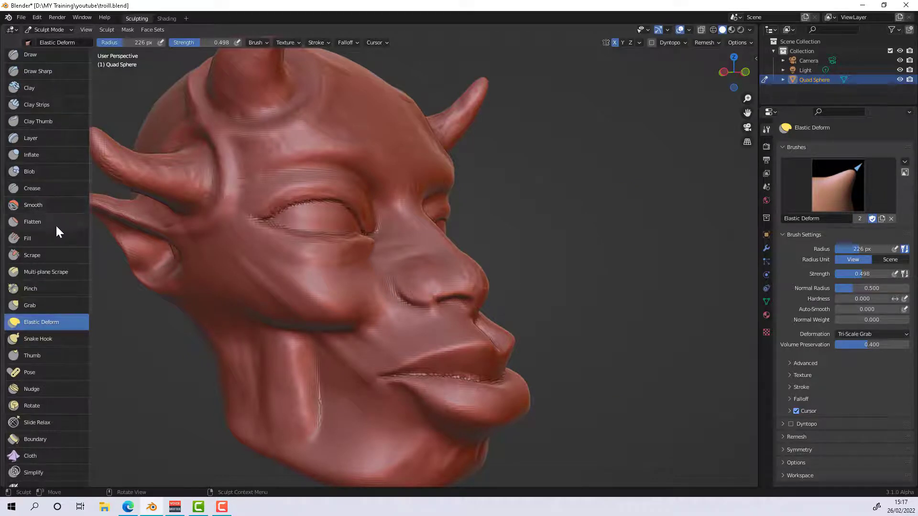
{"action": "left_click", "coordinate": [58, 254]}
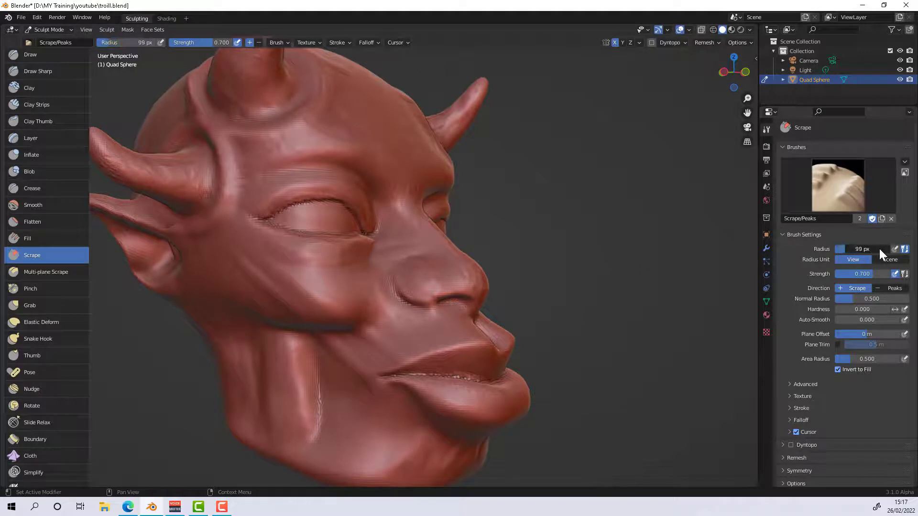
{"action": "left_click_drag", "start_coordinate": [879, 248], "coordinate": [846, 251]}
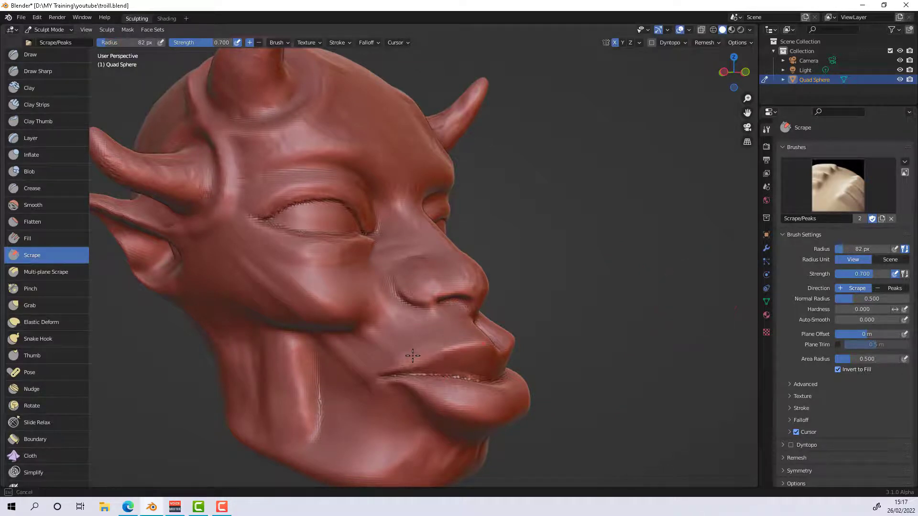
{"action": "left_click_drag", "start_coordinate": [413, 356], "coordinate": [405, 362]}
{"action": "mouse_move", "coordinate": [465, 341]}
{"action": "left_mouse_down"}
{"action": "mouse_move", "coordinate": [453, 342]}
{"action": "mouse_move", "coordinate": [558, 346]}
{"action": "left_mouse_up"}
{"action": "mouse_move", "coordinate": [519, 393]}
{"action": "left_mouse_down"}
{"action": "mouse_move", "coordinate": [467, 400]}
{"action": "mouse_move", "coordinate": [468, 414]}
{"action": "mouse_move", "coordinate": [497, 383]}
{"action": "mouse_move", "coordinate": [447, 392]}
{"action": "mouse_move", "coordinate": [409, 382]}
{"action": "left_mouse_up"}
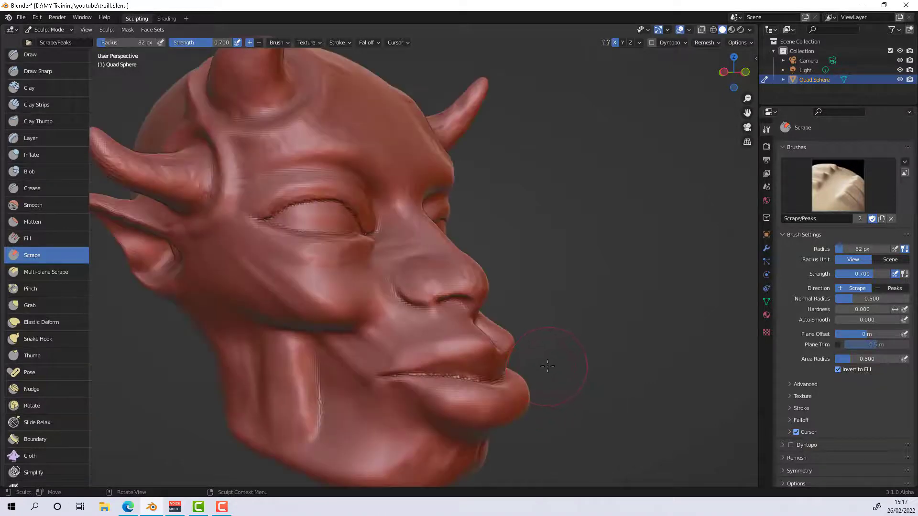
Step: Build up the lower lip with the Clay brush at 52 px radius and 0.500 strength
{"action": "scroll", "coordinate": [547, 366], "scroll_direction": "down", "scroll_amount": 8}
{"action": "scroll", "coordinate": [548, 368], "scroll_direction": "down", "scroll_amount": 3}
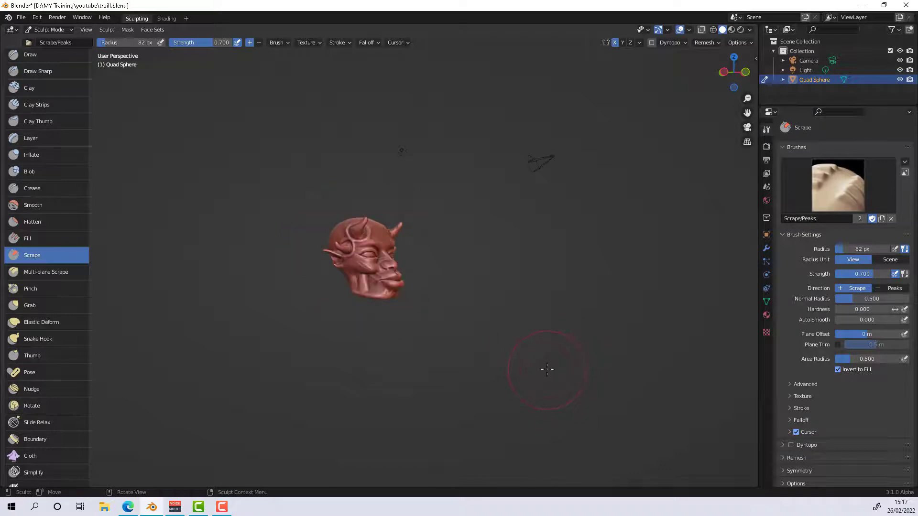
{"action": "scroll", "coordinate": [546, 370], "scroll_direction": "up", "scroll_amount": 3}
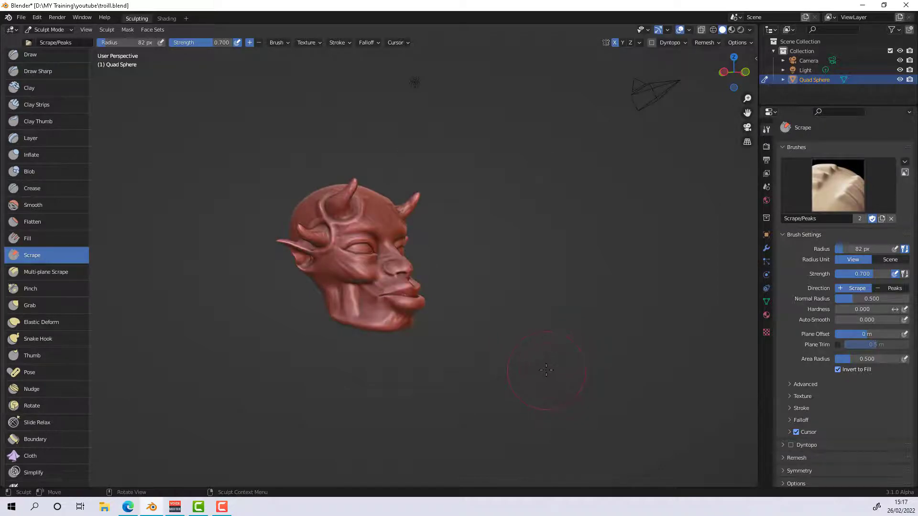
{"action": "middle_click_drag", "start_coordinate": [473, 320], "coordinate": [492, 351], "text": "ctrl"}
{"action": "middle_click_drag", "start_coordinate": [541, 333], "coordinate": [491, 321]}
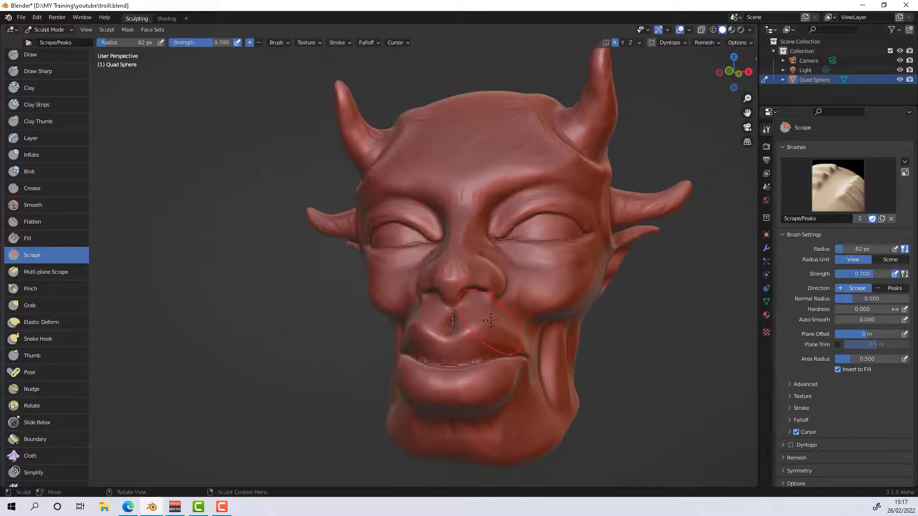
{"action": "left_click", "coordinate": [61, 88]}
{"action": "middle_click_drag", "start_coordinate": [430, 363], "coordinate": [457, 381]}
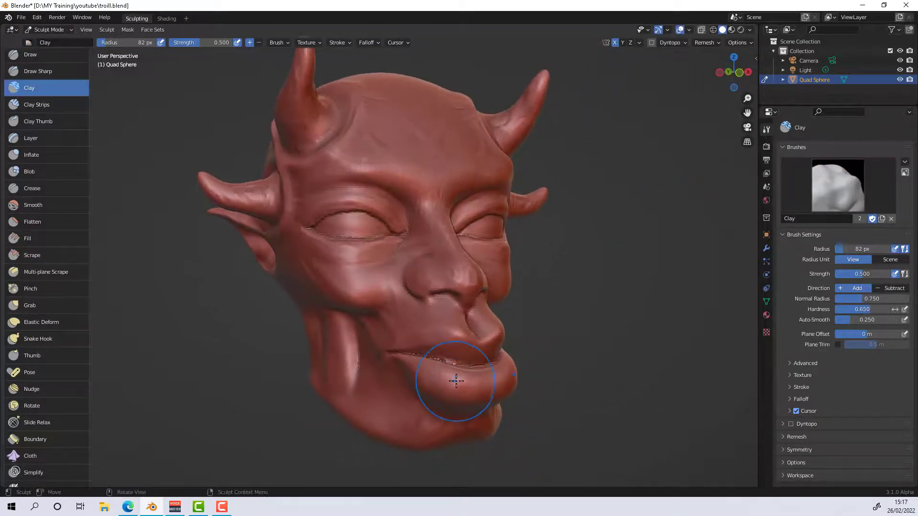
{"action": "double_click", "coordinate": [868, 248]}
{"action": "type", "text": "19"}
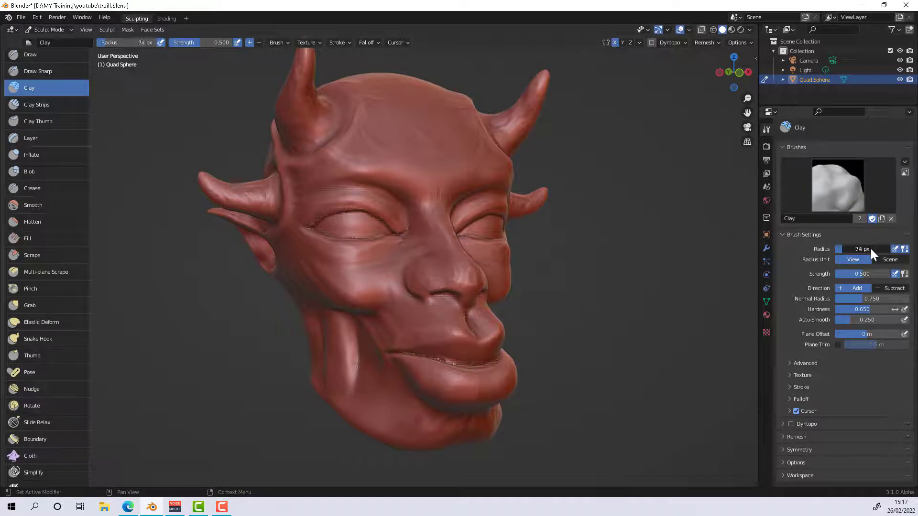
{"action": "key", "text": "Return"}
{"action": "left_click_drag", "start_coordinate": [870, 249], "coordinate": [875, 249]}
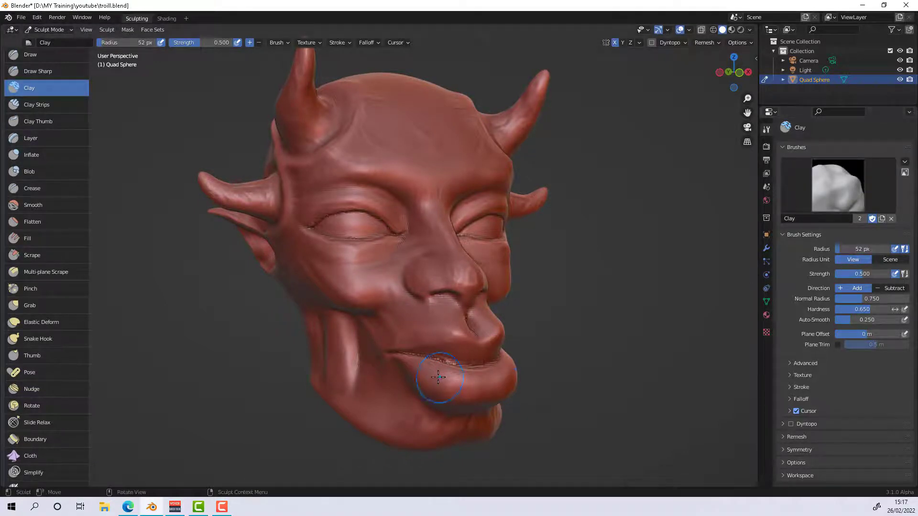
{"action": "mouse_move", "coordinate": [435, 379]}
{"action": "left_mouse_down"}
{"action": "mouse_move", "coordinate": [443, 369]}
{"action": "mouse_move", "coordinate": [437, 385]}
{"action": "left_mouse_up"}
{"action": "mouse_move", "coordinate": [437, 385]}
{"action": "left_mouse_down"}
{"action": "mouse_move", "coordinate": [426, 370]}
{"action": "mouse_move", "coordinate": [478, 382]}
{"action": "left_mouse_up"}
Step: Carve folds into the lower lip and the skin below the mouth corners with inverted Clay strokes, smoothing the lip surface
{"action": "mouse_move", "coordinate": [478, 383]}
{"action": "middle_mouse_down"}
{"action": "mouse_move", "coordinate": [489, 393]}
{"action": "mouse_move", "coordinate": [537, 379]}
{"action": "middle_mouse_up"}
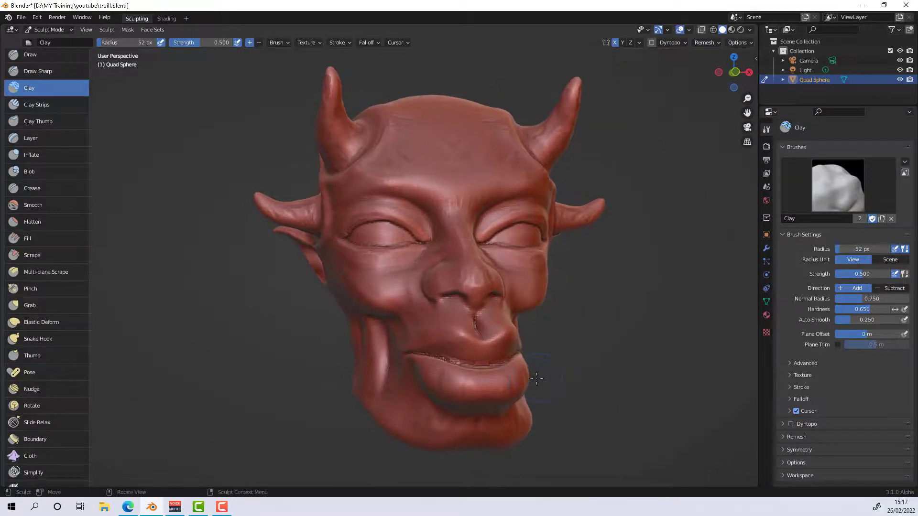
{"action": "mouse_move", "coordinate": [527, 387]}
{"action": "left_mouse_down", "text": "ctrl"}
{"action": "mouse_move", "coordinate": [469, 389]}
{"action": "mouse_move", "coordinate": [448, 376]}
{"action": "mouse_move", "coordinate": [458, 395]}
{"action": "mouse_move", "coordinate": [497, 402]}
{"action": "left_mouse_up", "text": "ctrl"}
{"action": "mouse_move", "coordinate": [497, 401]}
{"action": "middle_mouse_down"}
{"action": "mouse_move", "coordinate": [511, 397]}
{"action": "mouse_move", "coordinate": [492, 400]}
{"action": "middle_mouse_up"}
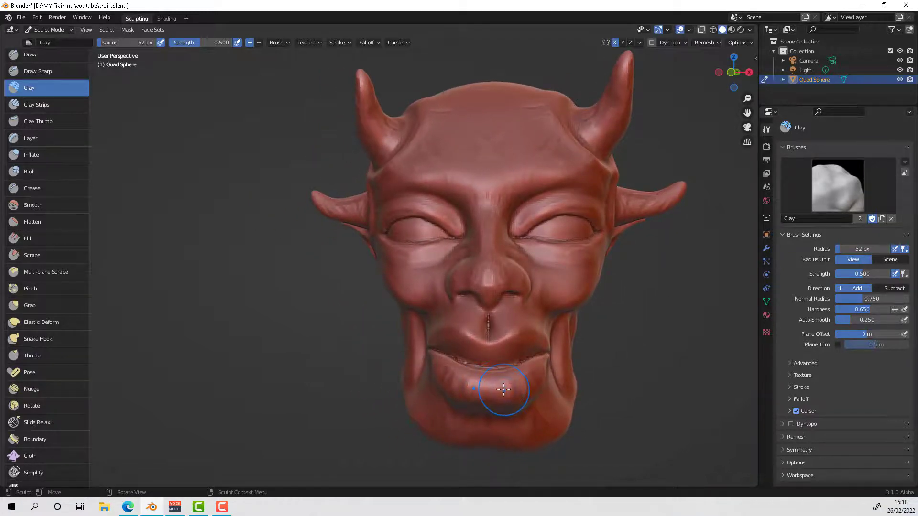
{"action": "mouse_move", "coordinate": [503, 389]}
{"action": "left_mouse_down", "text": "shift"}
{"action": "mouse_move", "coordinate": [500, 404]}
{"action": "mouse_move", "coordinate": [490, 401]}
{"action": "mouse_move", "coordinate": [507, 378]}
{"action": "mouse_move", "coordinate": [518, 397]}
{"action": "mouse_move", "coordinate": [529, 367]}
{"action": "mouse_move", "coordinate": [526, 402]}
{"action": "mouse_move", "coordinate": [543, 362]}
{"action": "left_mouse_up", "text": "shift"}
{"action": "middle_click_drag", "start_coordinate": [542, 362], "coordinate": [607, 306]}
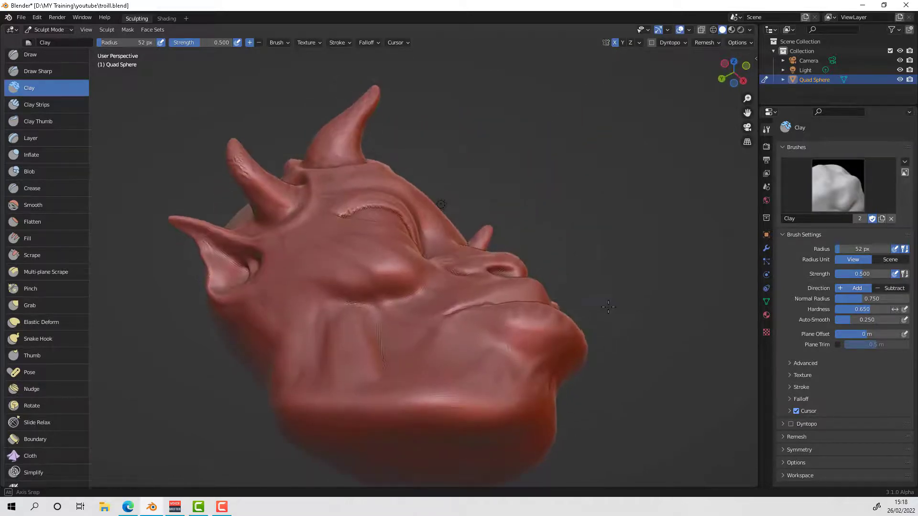
{"action": "mouse_move", "coordinate": [532, 332]}
{"action": "left_mouse_down", "text": "shift"}
{"action": "mouse_move", "coordinate": [531, 323]}
{"action": "mouse_move", "coordinate": [499, 329]}
{"action": "mouse_move", "coordinate": [553, 336]}
{"action": "mouse_move", "coordinate": [547, 347]}
{"action": "mouse_move", "coordinate": [567, 359]}
{"action": "left_mouse_up", "text": "shift"}
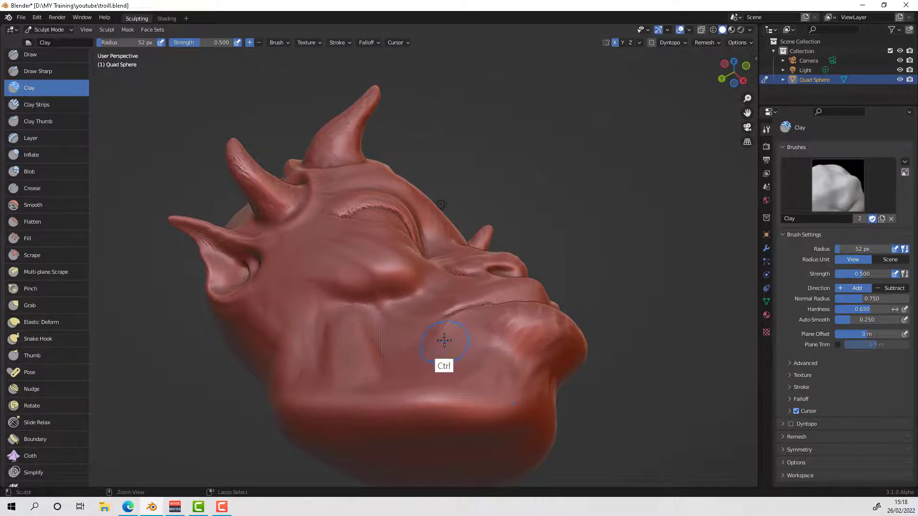
{"action": "left_click_drag", "start_coordinate": [444, 340], "coordinate": [424, 362], "text": "ctrl"}
{"action": "mouse_move", "coordinate": [453, 338]}
{"action": "left_mouse_down", "text": "ctrl"}
{"action": "mouse_move", "coordinate": [438, 366]}
{"action": "mouse_move", "coordinate": [464, 369]}
{"action": "left_mouse_up", "text": "ctrl"}
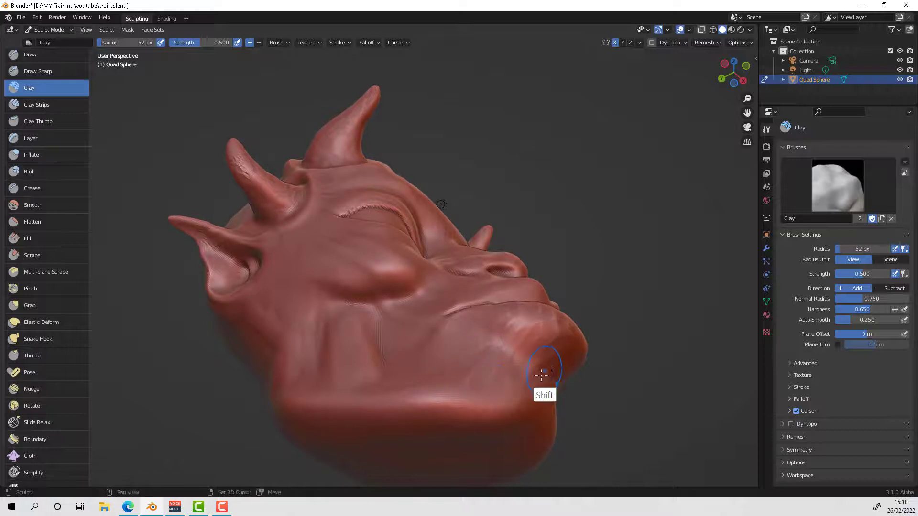
Step: Carve folds into the skin above the upper lip with inverted Clay strokes at 52 px radius and smooth them
{"action": "middle_click_drag", "start_coordinate": [528, 375], "coordinate": [416, 394]}
{"action": "mouse_move", "coordinate": [559, 287]}
{"action": "left_mouse_down", "text": "shift"}
{"action": "mouse_move", "coordinate": [584, 268]}
{"action": "mouse_move", "coordinate": [587, 293]}
{"action": "mouse_move", "coordinate": [555, 292]}
{"action": "left_mouse_up", "text": "shift"}
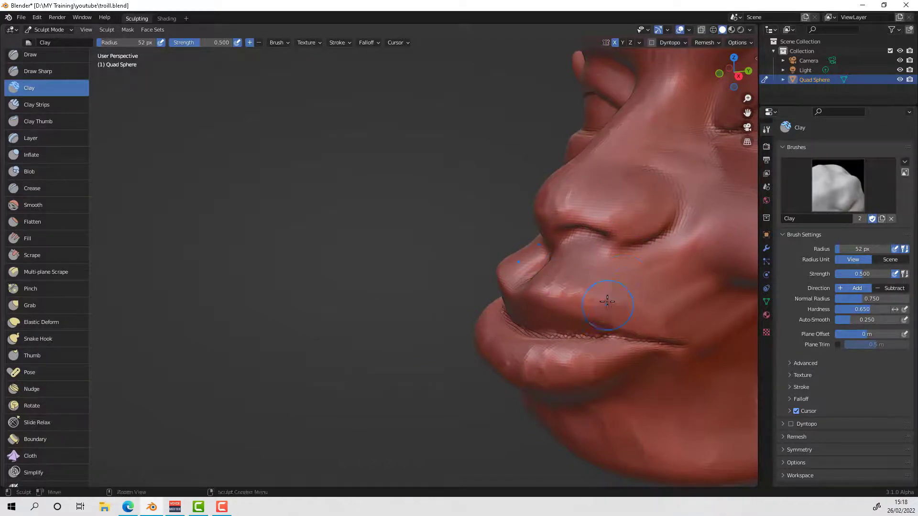
{"action": "mouse_move", "coordinate": [607, 302]}
{"action": "left_mouse_down", "text": "ctrl"}
{"action": "mouse_move", "coordinate": [613, 280]}
{"action": "mouse_move", "coordinate": [633, 285]}
{"action": "left_mouse_up", "text": "ctrl"}
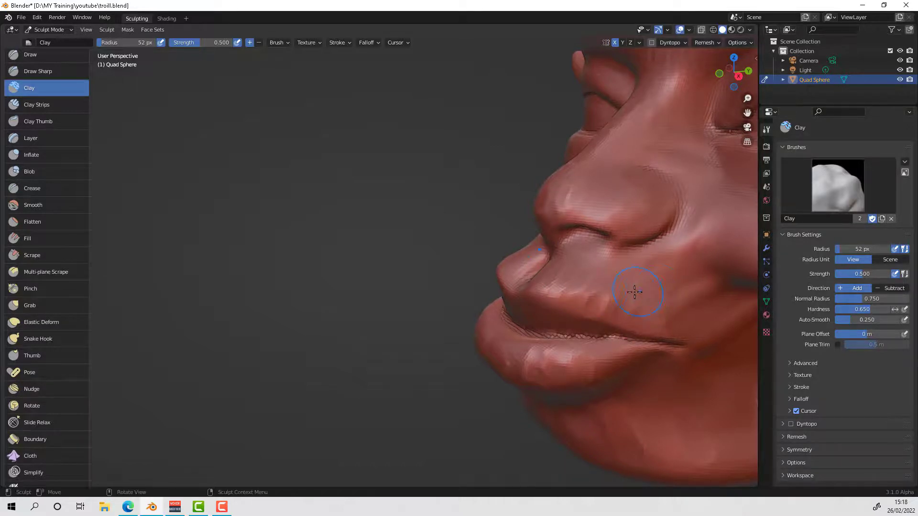
{"action": "middle_click_drag", "start_coordinate": [635, 292], "coordinate": [556, 304]}
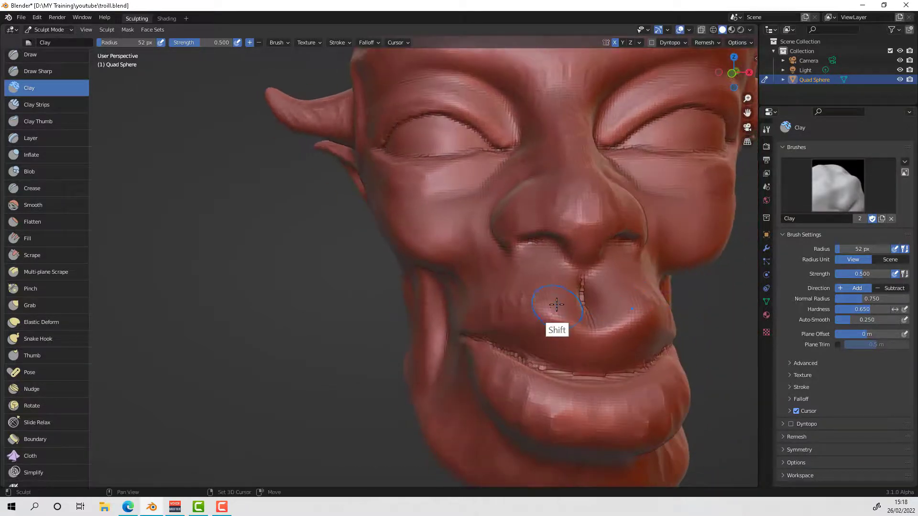
{"action": "mouse_move", "coordinate": [556, 304]}
{"action": "left_mouse_down", "text": "shift"}
{"action": "mouse_move", "coordinate": [553, 325]}
{"action": "mouse_move", "coordinate": [558, 310]}
{"action": "mouse_move", "coordinate": [554, 317]}
{"action": "mouse_move", "coordinate": [578, 319]}
{"action": "mouse_move", "coordinate": [629, 290]}
{"action": "left_mouse_up", "text": "shift"}
Step: Carve short vertical creases into the lower lip with the Draw brush in Subtract direction at 10 px radius and 0.500 strength
{"action": "middle_click_drag", "start_coordinate": [651, 298], "coordinate": [532, 340]}
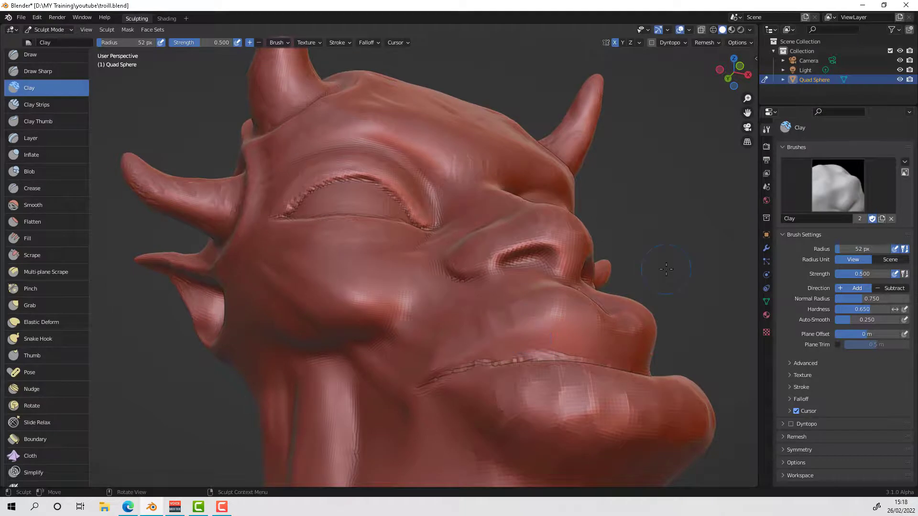
{"action": "key", "text": "x"}
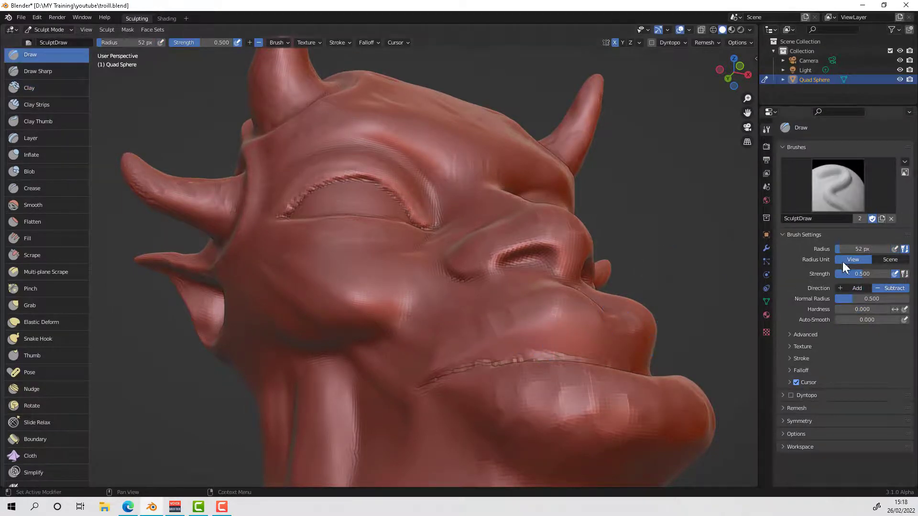
{"action": "double_click", "coordinate": [860, 249]}
{"action": "type", "text": "10"}
{"action": "key", "text": "Return"}
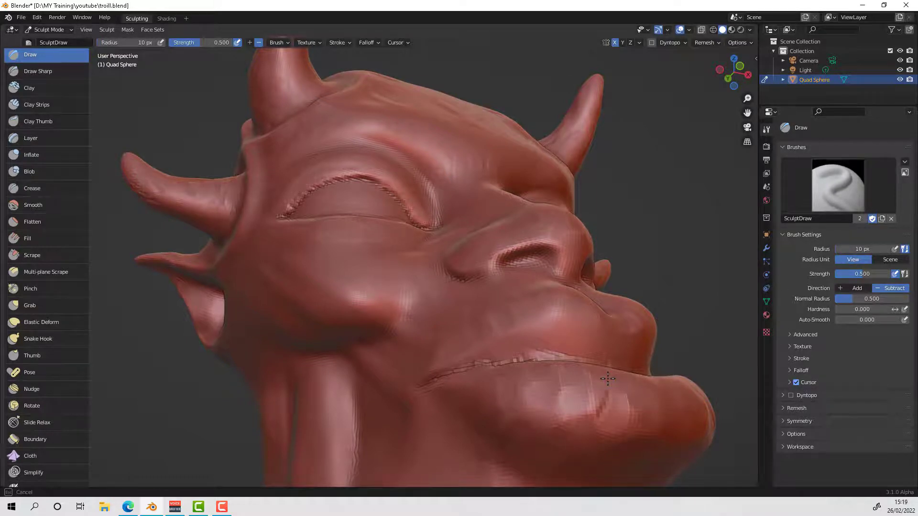
{"action": "left_click_drag", "start_coordinate": [607, 378], "coordinate": [598, 414]}
{"action": "left_click_drag", "start_coordinate": [563, 385], "coordinate": [569, 413]}
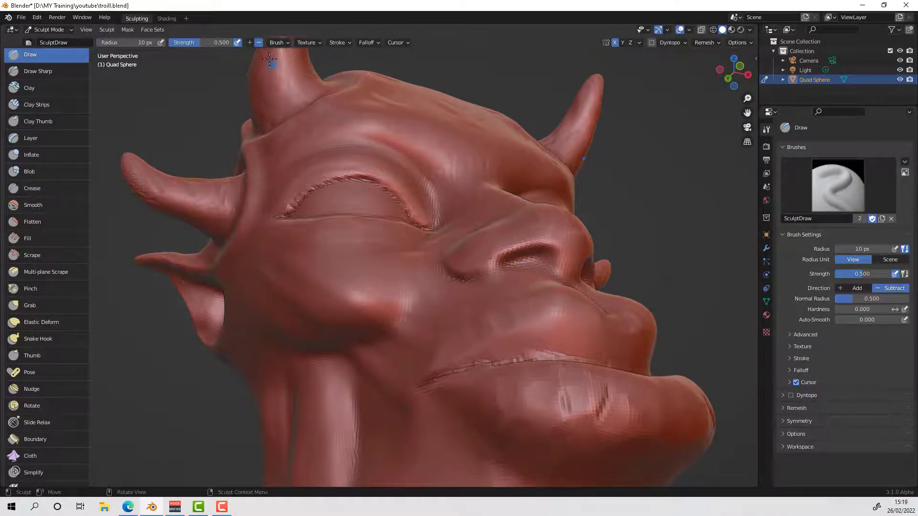
Step: Raise fine vertical ridges across the lower lip with the Draw brush in Add direction at 10 px radius and 0.500 strength
{"action": "left_click", "coordinate": [249, 42]}
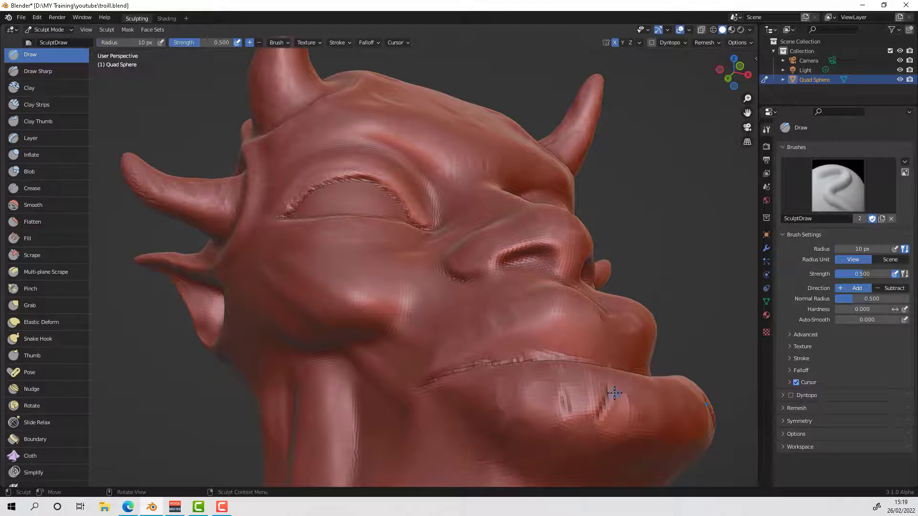
{"action": "mouse_move", "coordinate": [614, 393]}
{"action": "left_mouse_down"}
{"action": "mouse_move", "coordinate": [605, 418]}
{"action": "mouse_move", "coordinate": [551, 382]}
{"action": "left_mouse_up"}
{"action": "left_click_drag", "start_coordinate": [541, 412], "coordinate": [535, 382]}
{"action": "left_click_drag", "start_coordinate": [525, 406], "coordinate": [518, 375]}
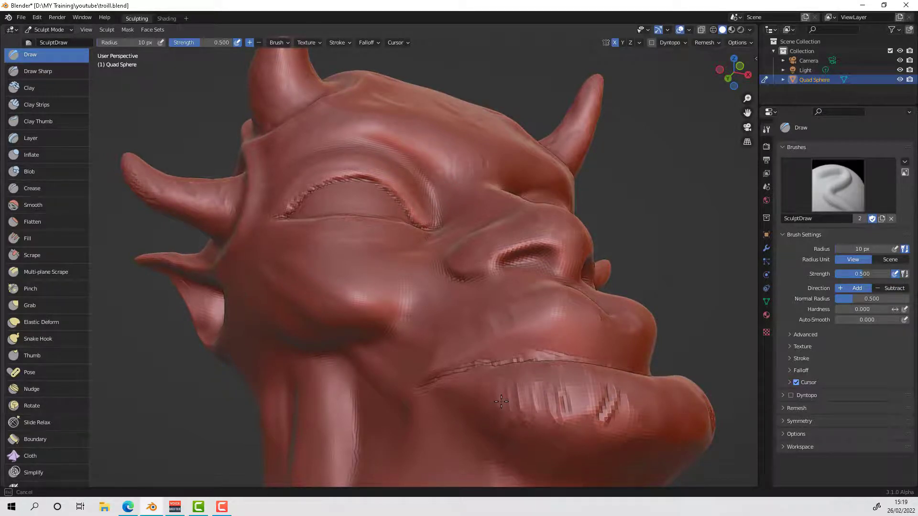
{"action": "middle_click_drag", "start_coordinate": [528, 392], "coordinate": [579, 398]}
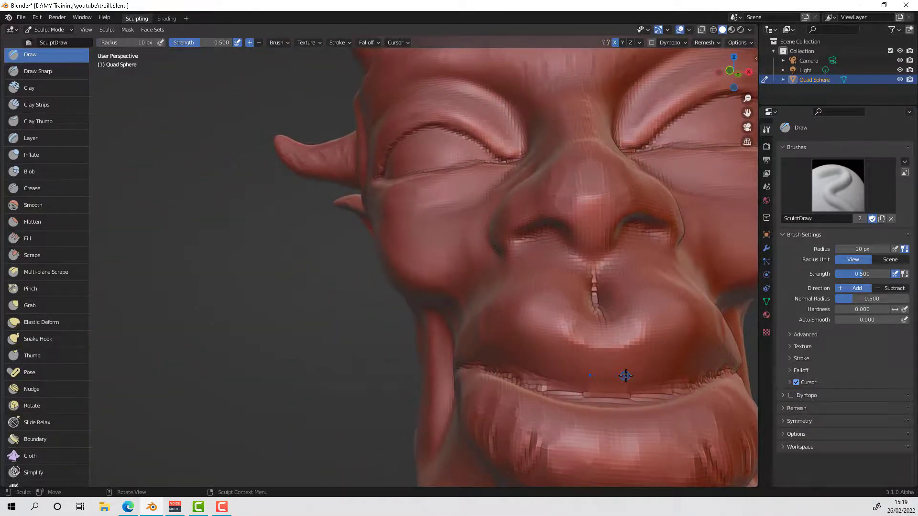
{"action": "middle_click_drag", "start_coordinate": [626, 375], "coordinate": [568, 382]}
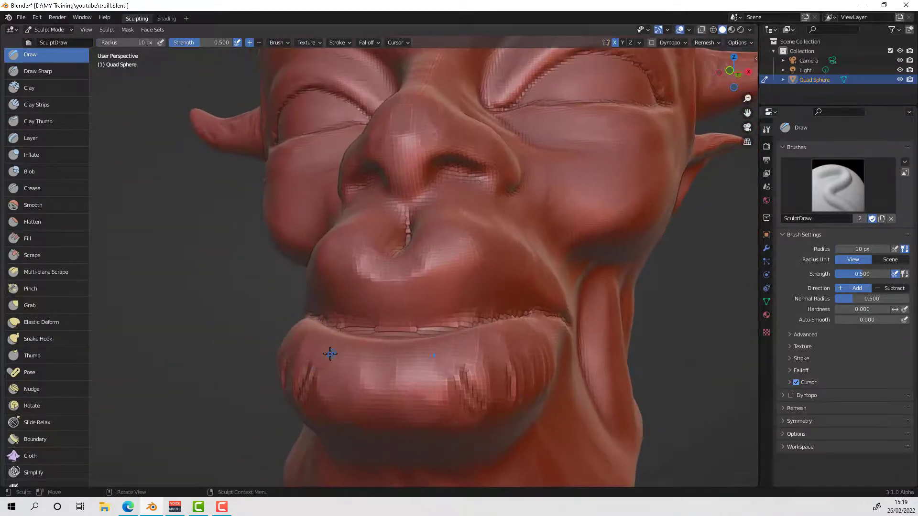
{"action": "left_click_drag", "start_coordinate": [330, 354], "coordinate": [371, 362]}
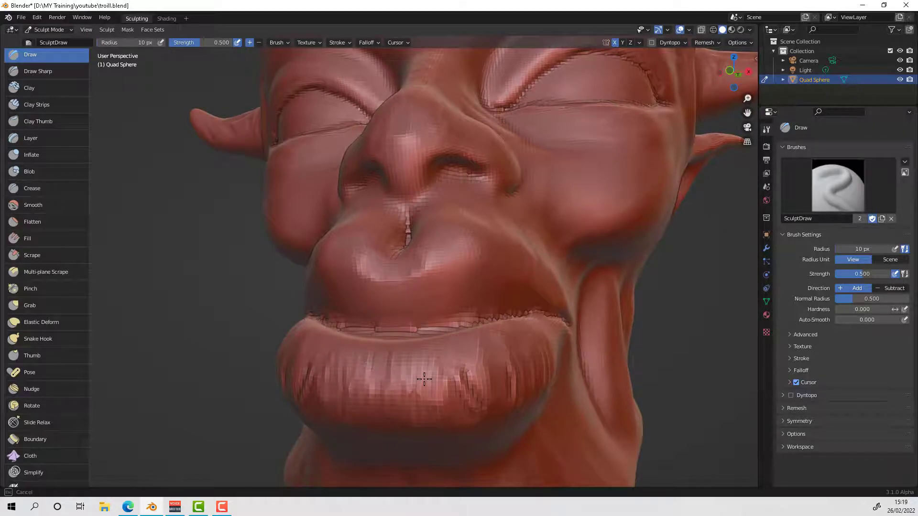
{"action": "mouse_move", "coordinate": [424, 379]}
{"action": "left_mouse_down"}
{"action": "mouse_move", "coordinate": [410, 369]}
{"action": "mouse_move", "coordinate": [388, 373]}
{"action": "left_mouse_up"}
Step: Add fine ridges along the inner edge of the lower lip with the Draw brush
{"action": "mouse_move", "coordinate": [389, 373]}
{"action": "middle_mouse_down"}
{"action": "mouse_move", "coordinate": [395, 363]}
{"action": "mouse_move", "coordinate": [309, 369]}
{"action": "middle_mouse_up"}
{"action": "left_click_drag", "start_coordinate": [310, 368], "coordinate": [316, 371]}
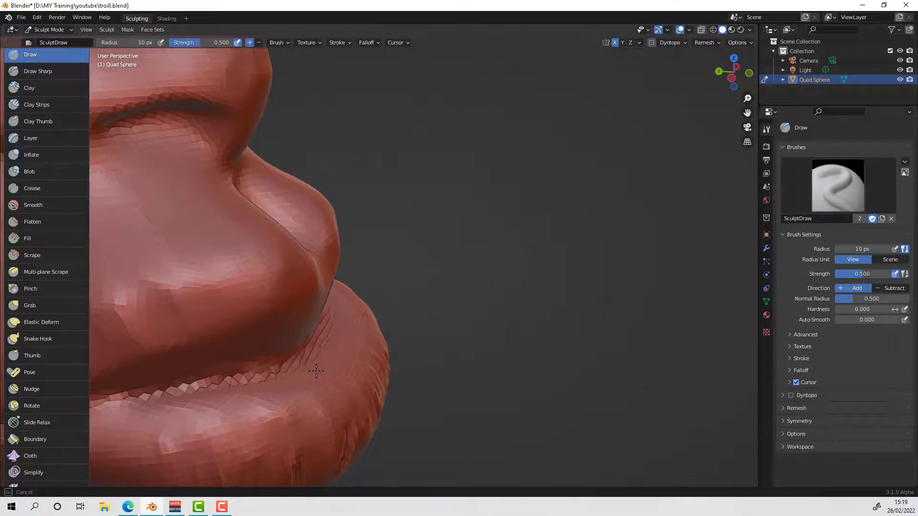
{"action": "left_click_drag", "start_coordinate": [170, 404], "coordinate": [280, 381]}
{"action": "mouse_move", "coordinate": [281, 381]}
{"action": "middle_mouse_down"}
{"action": "mouse_move", "coordinate": [281, 331]}
{"action": "mouse_move", "coordinate": [334, 354]}
{"action": "mouse_move", "coordinate": [459, 355]}
{"action": "mouse_move", "coordinate": [416, 354]}
{"action": "mouse_move", "coordinate": [433, 331]}
{"action": "mouse_move", "coordinate": [451, 339]}
{"action": "mouse_move", "coordinate": [431, 348]}
{"action": "mouse_move", "coordinate": [440, 359]}
{"action": "mouse_move", "coordinate": [553, 346]}
{"action": "middle_mouse_up"}
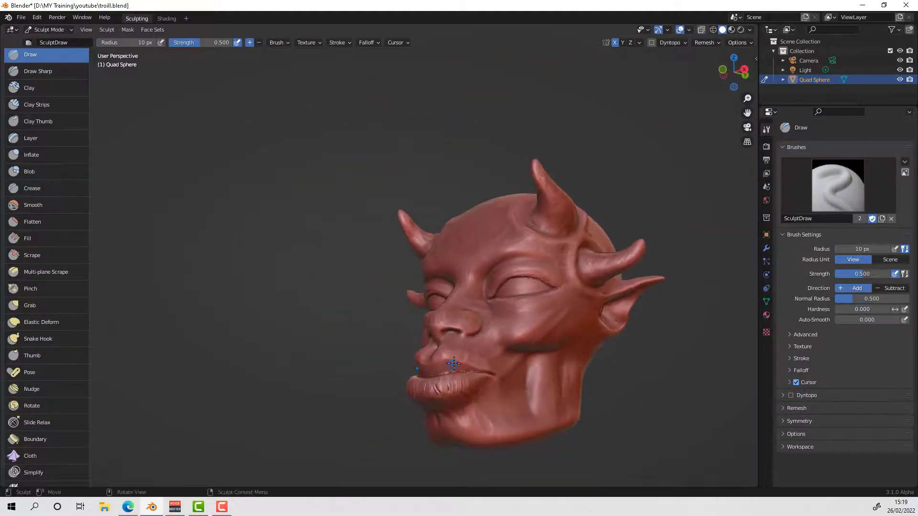
Step: Raise short vertical ridges along the upper lip with the Draw brush at 10 px radius
{"action": "middle_click_drag", "start_coordinate": [449, 367], "coordinate": [515, 342], "text": "ctrl"}
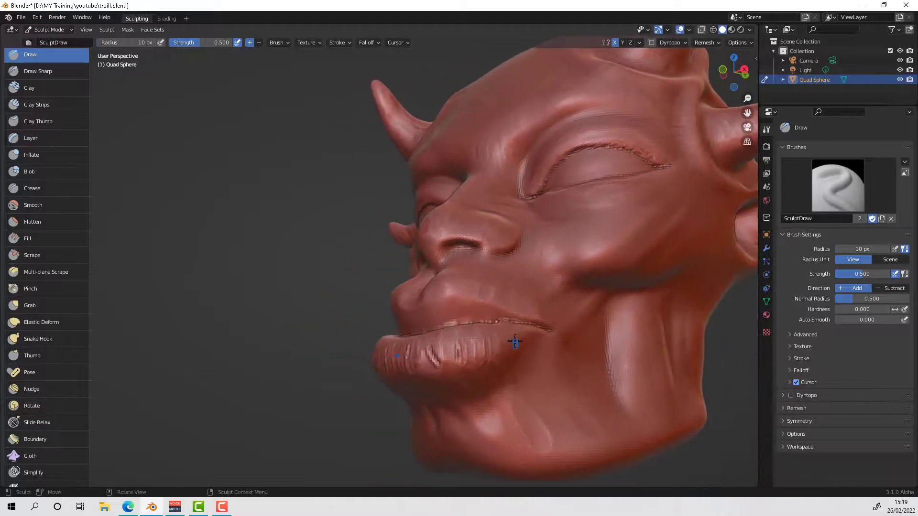
{"action": "mouse_move", "coordinate": [420, 308]}
{"action": "left_mouse_down"}
{"action": "mouse_move", "coordinate": [481, 310]}
{"action": "mouse_move", "coordinate": [439, 295]}
{"action": "mouse_move", "coordinate": [492, 301]}
{"action": "left_mouse_up"}
{"action": "left_click_drag", "start_coordinate": [426, 315], "coordinate": [410, 325]}
Step: Draw long wrinkle ridges into the skin between the jaw fold and the mouth corner
{"action": "mouse_move", "coordinate": [545, 345]}
{"action": "middle_mouse_down"}
{"action": "mouse_move", "coordinate": [572, 371]}
{"action": "mouse_move", "coordinate": [553, 371]}
{"action": "mouse_move", "coordinate": [621, 356]}
{"action": "mouse_move", "coordinate": [636, 363]}
{"action": "mouse_move", "coordinate": [586, 361]}
{"action": "middle_mouse_up"}
{"action": "left_click_drag", "start_coordinate": [276, 317], "coordinate": [282, 351]}
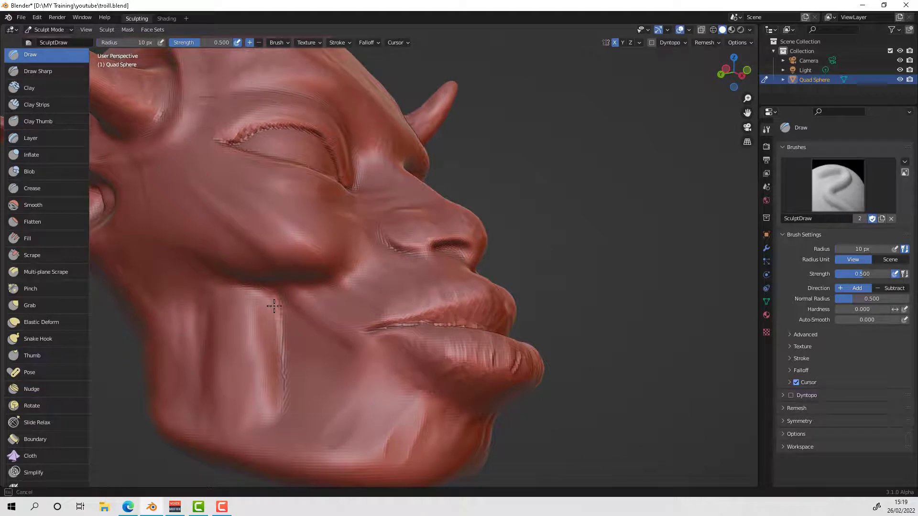
{"action": "mouse_move", "coordinate": [266, 303]}
{"action": "left_mouse_down"}
{"action": "mouse_move", "coordinate": [287, 373]}
{"action": "mouse_move", "coordinate": [293, 312]}
{"action": "mouse_move", "coordinate": [318, 344]}
{"action": "mouse_move", "coordinate": [328, 297]}
{"action": "mouse_move", "coordinate": [366, 278]}
{"action": "left_mouse_up"}
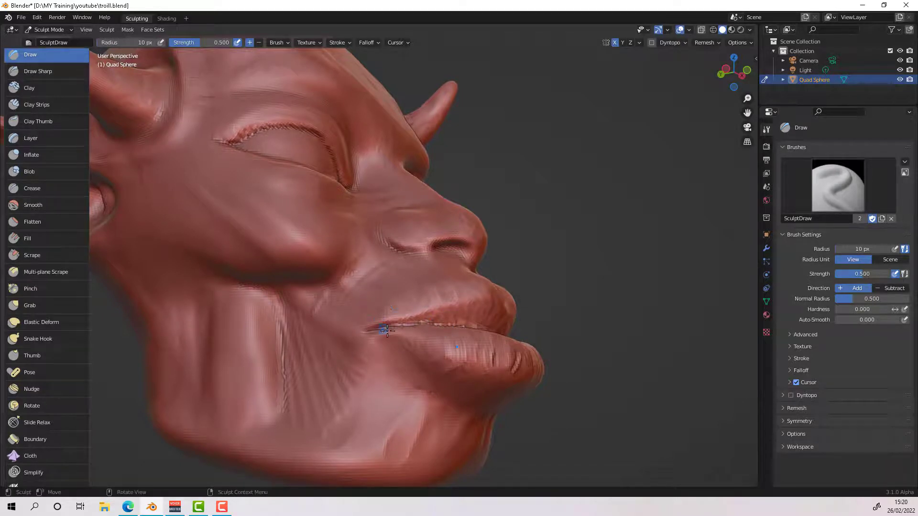
Step: Draw fine wrinkles above the upper lip around the mouth corner, and add strokes beneath the cheekbone
{"action": "left_click", "coordinate": [368, 315]}
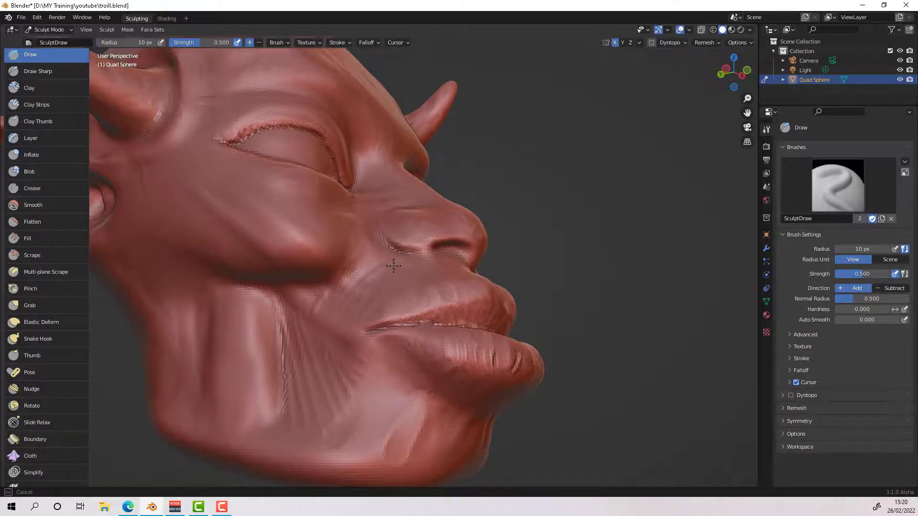
{"action": "left_click_drag", "start_coordinate": [406, 269], "coordinate": [425, 304]}
{"action": "left_click_drag", "start_coordinate": [479, 288], "coordinate": [479, 288]}
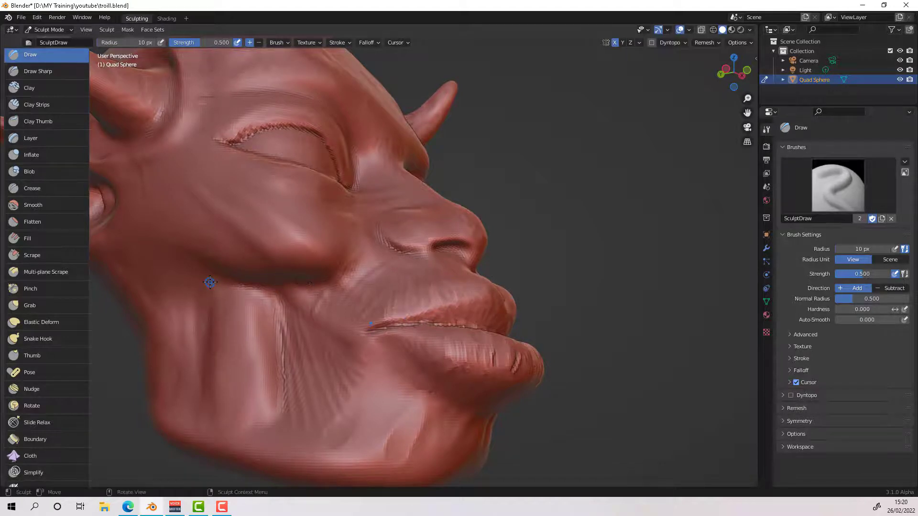
{"action": "mouse_move", "coordinate": [210, 282]}
{"action": "left_mouse_down"}
{"action": "mouse_move", "coordinate": [212, 296]}
{"action": "mouse_move", "coordinate": [236, 286]}
{"action": "left_mouse_up"}
Step: Cover the side of the jaw, the neck folds and the cheek with wrinkle ridges using the Draw brush at 10 px radius
{"action": "middle_click_drag", "start_coordinate": [446, 389], "coordinate": [476, 375]}
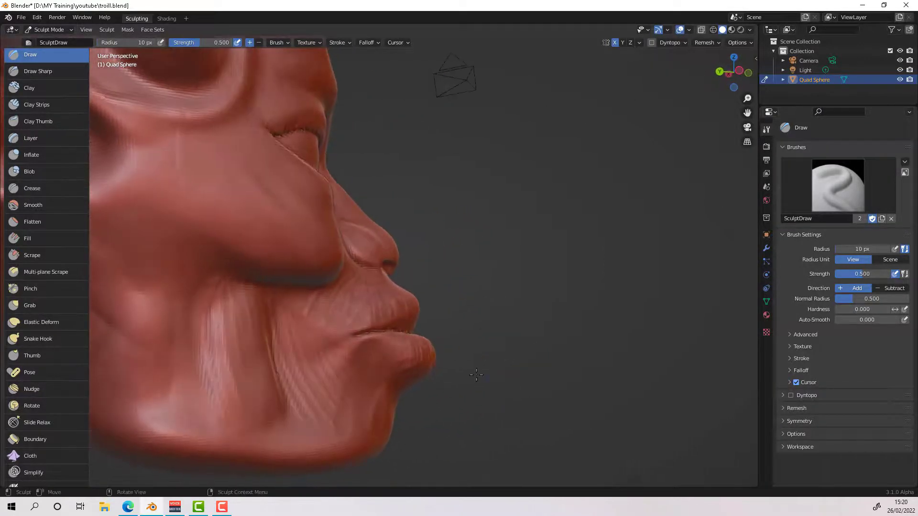
{"action": "left_click_drag", "start_coordinate": [102, 298], "coordinate": [150, 327]}
{"action": "mouse_move", "coordinate": [157, 281]}
{"action": "left_mouse_down"}
{"action": "mouse_move", "coordinate": [153, 407]}
{"action": "mouse_move", "coordinate": [125, 322]}
{"action": "left_mouse_up"}
{"action": "mouse_move", "coordinate": [189, 140]}
{"action": "left_mouse_down"}
{"action": "mouse_move", "coordinate": [228, 131]}
{"action": "mouse_move", "coordinate": [273, 174]}
{"action": "left_mouse_up"}
{"action": "left_click_drag", "start_coordinate": [211, 209], "coordinate": [214, 285]}
{"action": "mouse_move", "coordinate": [278, 259]}
{"action": "left_mouse_down"}
{"action": "mouse_move", "coordinate": [258, 202]}
{"action": "mouse_move", "coordinate": [318, 258]}
{"action": "left_mouse_up"}
{"action": "left_click_drag", "start_coordinate": [173, 204], "coordinate": [179, 167]}
{"action": "left_click_drag", "start_coordinate": [185, 200], "coordinate": [193, 163]}
{"action": "left_click_drag", "start_coordinate": [168, 181], "coordinate": [181, 147]}
{"action": "mouse_move", "coordinate": [345, 236]}
{"action": "middle_mouse_down"}
{"action": "mouse_move", "coordinate": [223, 244]}
{"action": "mouse_move", "coordinate": [148, 271]}
{"action": "mouse_move", "coordinate": [341, 273]}
{"action": "mouse_move", "coordinate": [344, 320]}
{"action": "mouse_move", "coordinate": [349, 292]}
{"action": "mouse_move", "coordinate": [338, 301]}
{"action": "middle_mouse_up"}
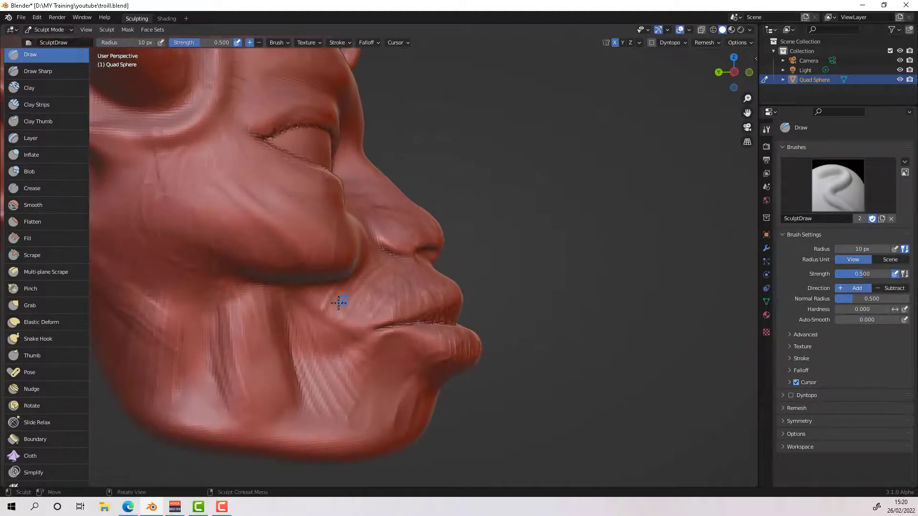
Step: Pull the nose tip upward and widen the nostrils with the Elastic Deform brush at 116 px radius and 0.498 strength
{"action": "left_click", "coordinate": [57, 317]}
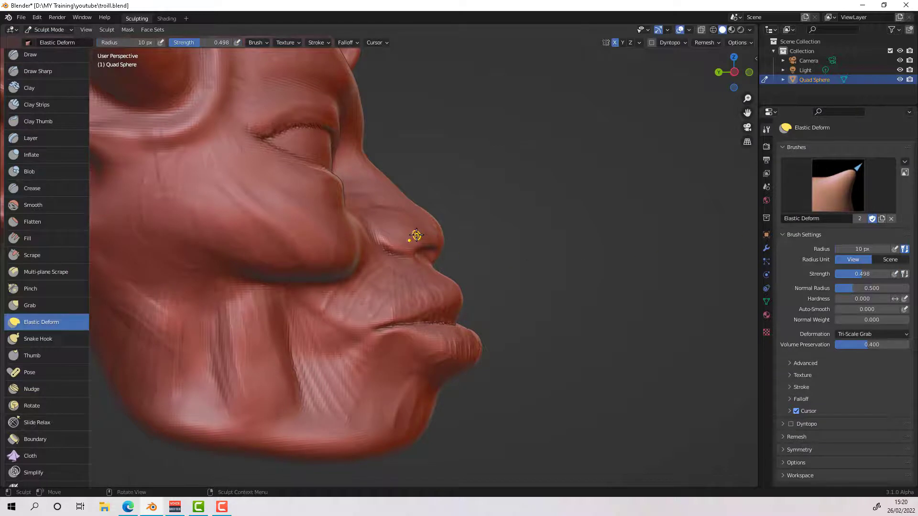
{"action": "left_click_drag", "start_coordinate": [843, 247], "coordinate": [864, 242]}
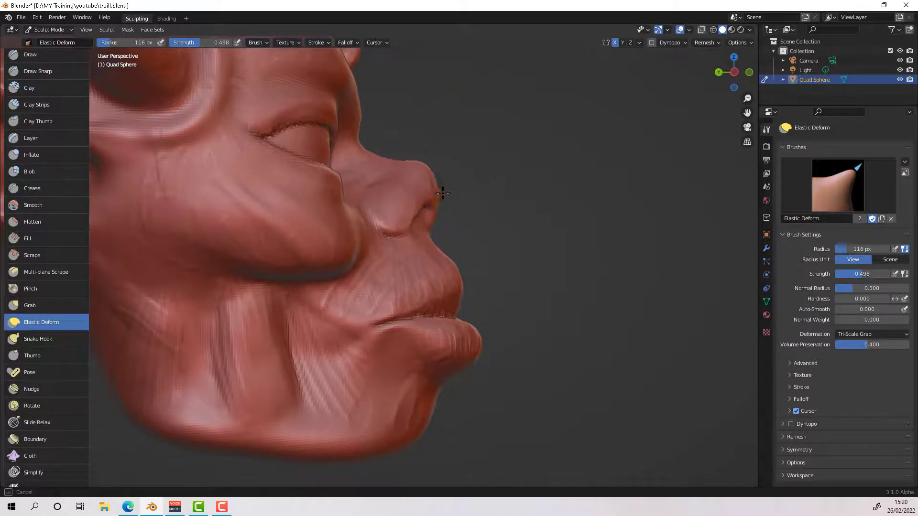
{"action": "left_click_drag", "start_coordinate": [443, 193], "coordinate": [441, 188]}
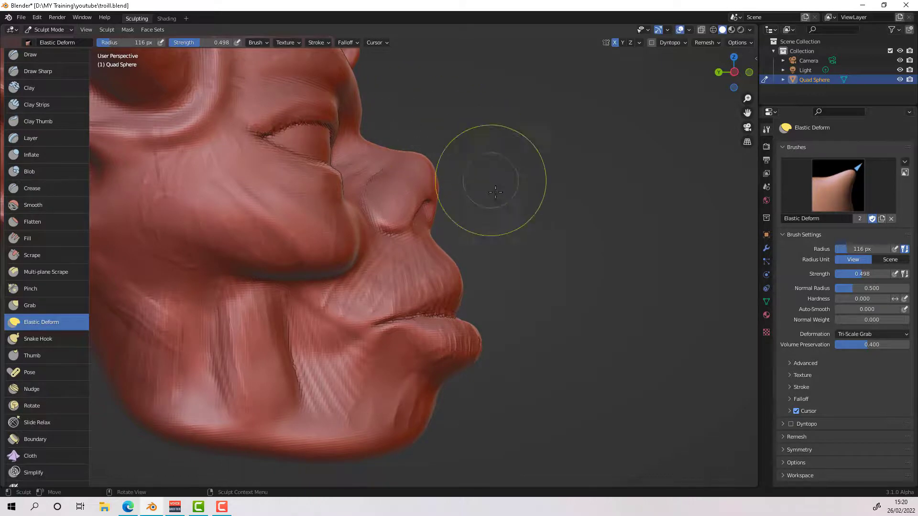
{"action": "mouse_move", "coordinate": [491, 174]}
{"action": "middle_mouse_down"}
{"action": "mouse_move", "coordinate": [413, 255]}
{"action": "mouse_move", "coordinate": [390, 215]}
{"action": "mouse_move", "coordinate": [352, 201]}
{"action": "middle_mouse_up"}
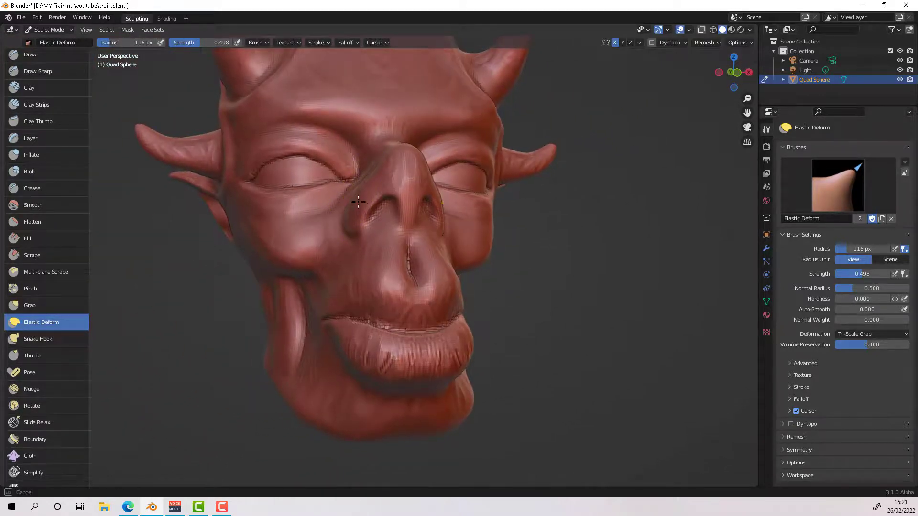
{"action": "left_click_drag", "start_coordinate": [352, 200], "coordinate": [350, 200]}
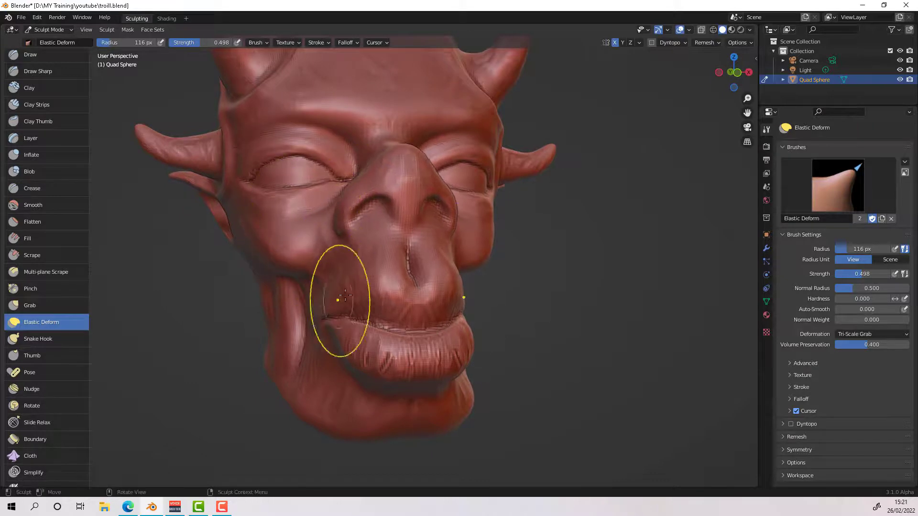
Step: Build up bumps on the bridge of the nose with the Draw brush at 44 px radius and 0.500 strength
{"action": "mouse_move", "coordinate": [437, 251]}
{"action": "middle_mouse_down"}
{"action": "mouse_move", "coordinate": [420, 240]}
{"action": "mouse_move", "coordinate": [511, 260]}
{"action": "mouse_move", "coordinate": [440, 316]}
{"action": "mouse_move", "coordinate": [339, 256]}
{"action": "middle_mouse_up"}
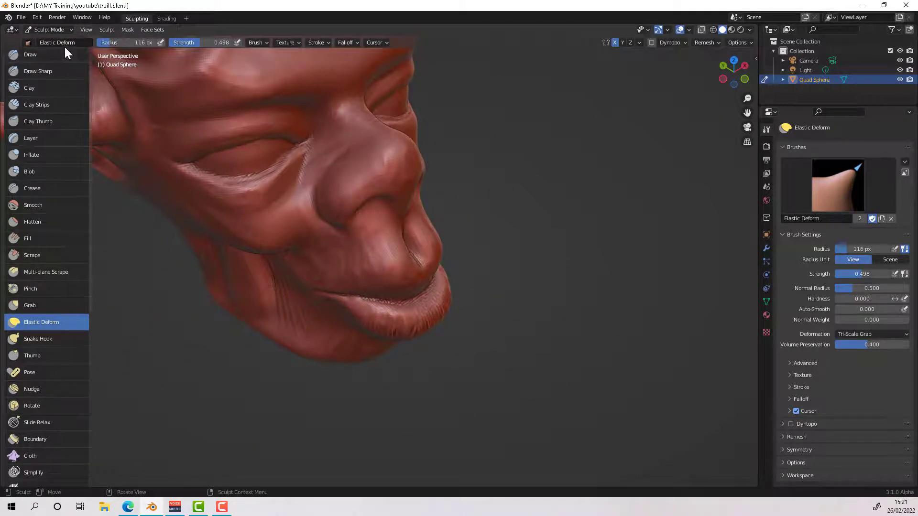
{"action": "left_click", "coordinate": [50, 55]}
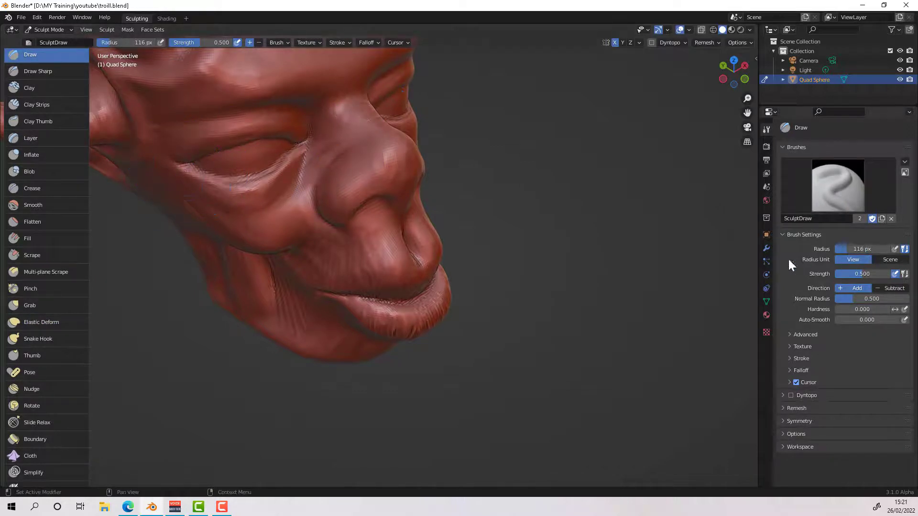
{"action": "key", "text": "ctrl+z"}
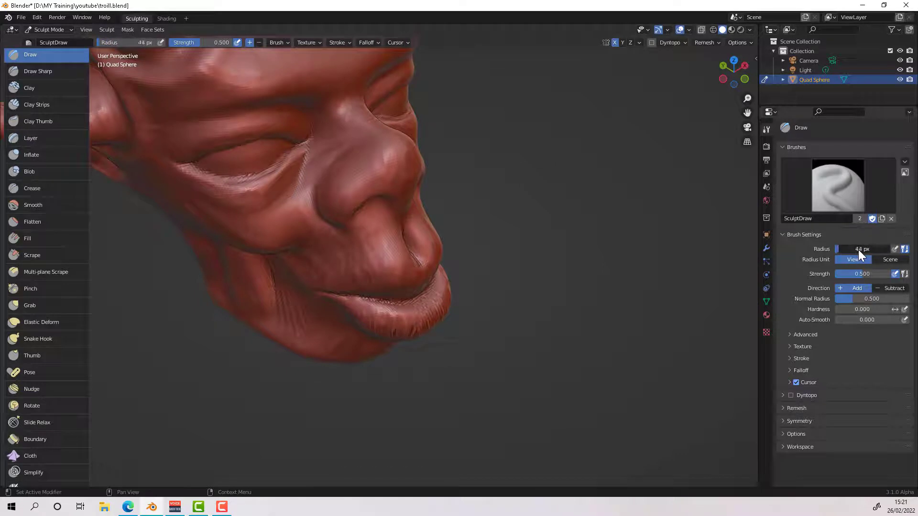
{"action": "mouse_move", "coordinate": [341, 113]}
{"action": "left_mouse_down"}
{"action": "mouse_move", "coordinate": [334, 165]}
{"action": "mouse_move", "coordinate": [366, 173]}
{"action": "mouse_move", "coordinate": [370, 160]}
{"action": "left_mouse_up"}
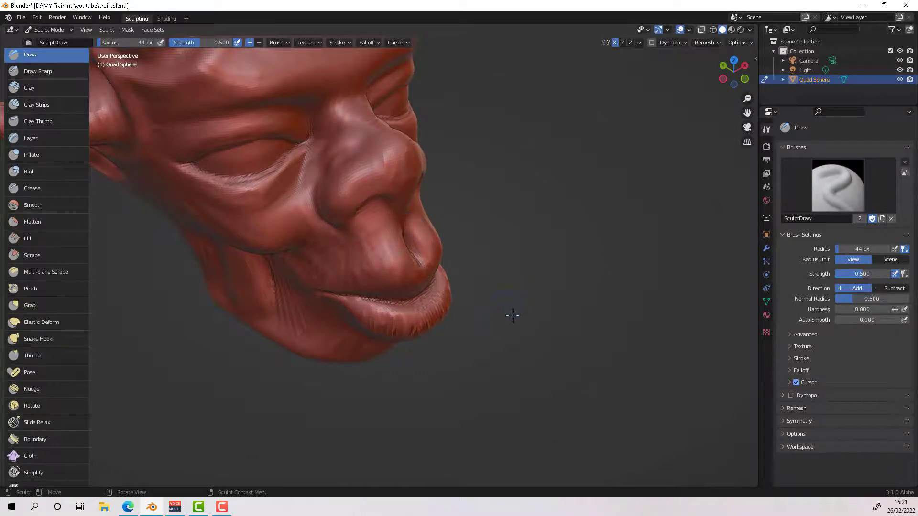
{"action": "mouse_move", "coordinate": [512, 315]}
{"action": "middle_mouse_down"}
{"action": "mouse_move", "coordinate": [465, 235]}
{"action": "mouse_move", "coordinate": [388, 290]}
{"action": "mouse_move", "coordinate": [386, 280]}
{"action": "mouse_move", "coordinate": [558, 270]}
{"action": "mouse_move", "coordinate": [433, 277]}
{"action": "mouse_move", "coordinate": [470, 273]}
{"action": "mouse_move", "coordinate": [399, 293]}
{"action": "mouse_move", "coordinate": [480, 297]}
{"action": "middle_mouse_up"}
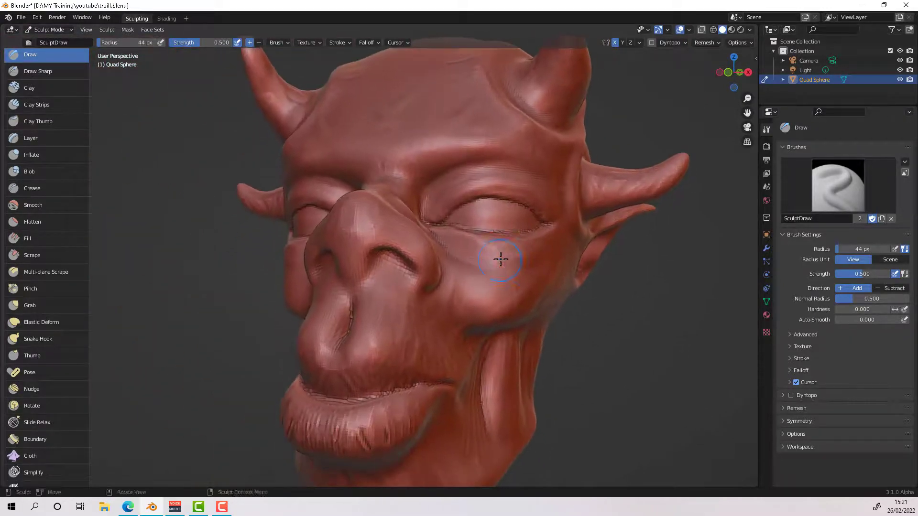
{"action": "mouse_move", "coordinate": [500, 258]}
{"action": "middle_mouse_down"}
{"action": "mouse_move", "coordinate": [489, 256]}
{"action": "mouse_move", "coordinate": [525, 277]}
{"action": "mouse_move", "coordinate": [632, 269]}
{"action": "mouse_move", "coordinate": [461, 289]}
{"action": "mouse_move", "coordinate": [429, 266]}
{"action": "middle_mouse_up"}
{"action": "scroll", "coordinate": [489, 255], "scroll_direction": "down", "scroll_amount": 6}
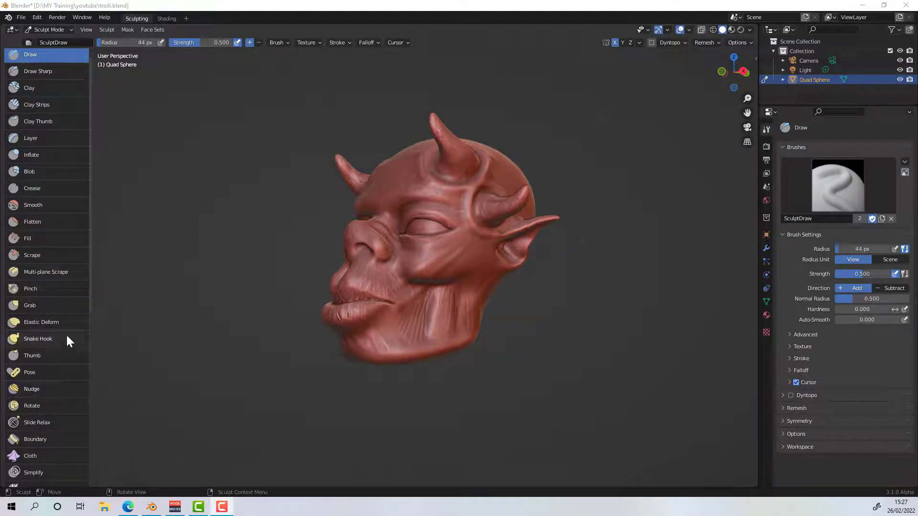
Step: Reshape the outer rim of the pointed ear with the Elastic Deform brush at 65 px radius
{"action": "left_click", "coordinate": [65, 320]}
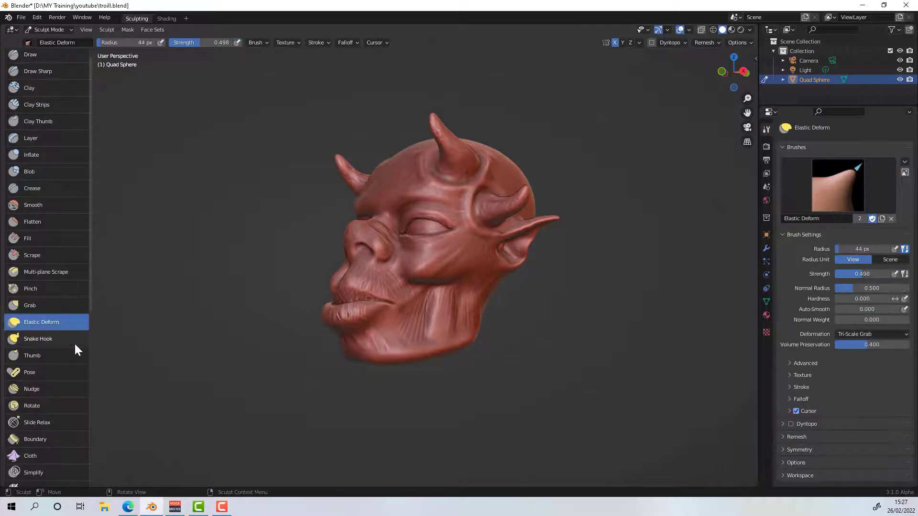
{"action": "left_click", "coordinate": [841, 249]}
{"action": "type", "text": "23"}
{"action": "key", "text": "Return"}
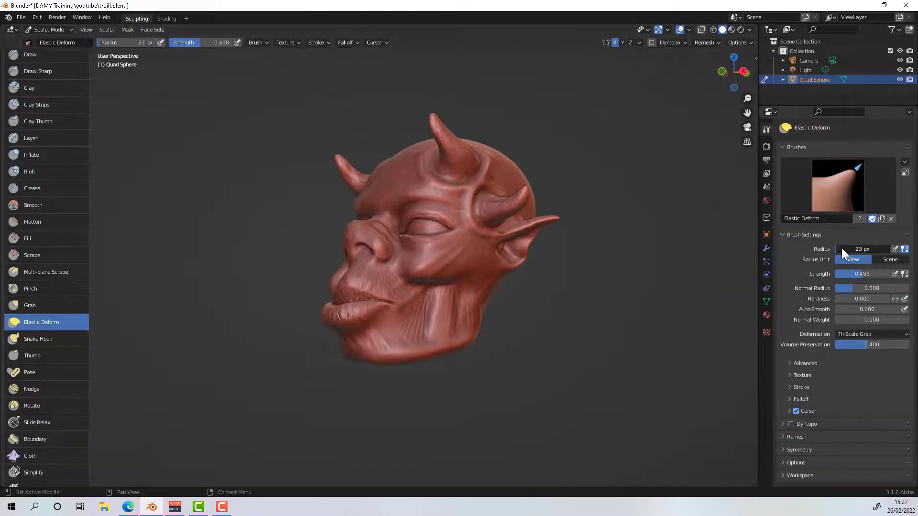
{"action": "left_click_drag", "start_coordinate": [841, 248], "coordinate": [844, 248]}
{"action": "left_click_drag", "start_coordinate": [530, 248], "coordinate": [532, 248]}
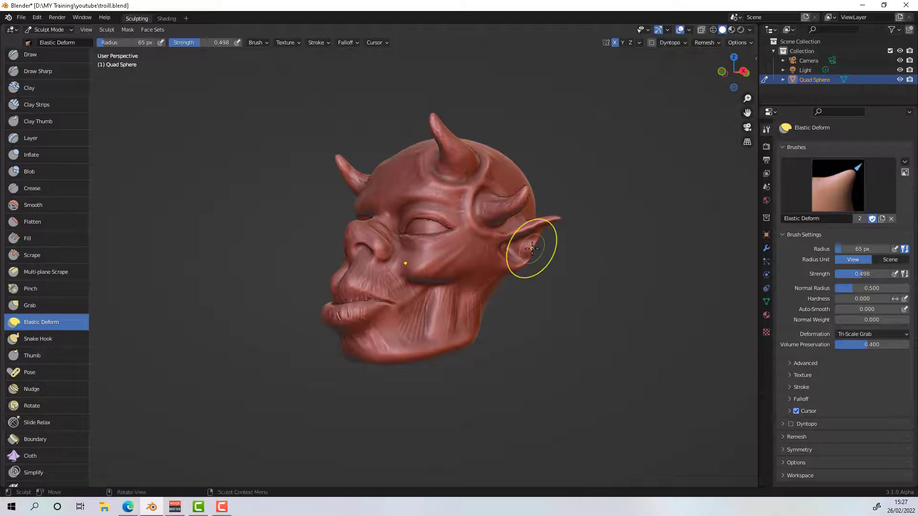
{"action": "mouse_move", "coordinate": [567, 267]}
{"action": "middle_mouse_down"}
{"action": "mouse_move", "coordinate": [538, 249]}
{"action": "mouse_move", "coordinate": [558, 270]}
{"action": "mouse_move", "coordinate": [550, 253]}
{"action": "middle_mouse_up"}
{"action": "left_click_drag", "start_coordinate": [548, 247], "coordinate": [549, 249]}
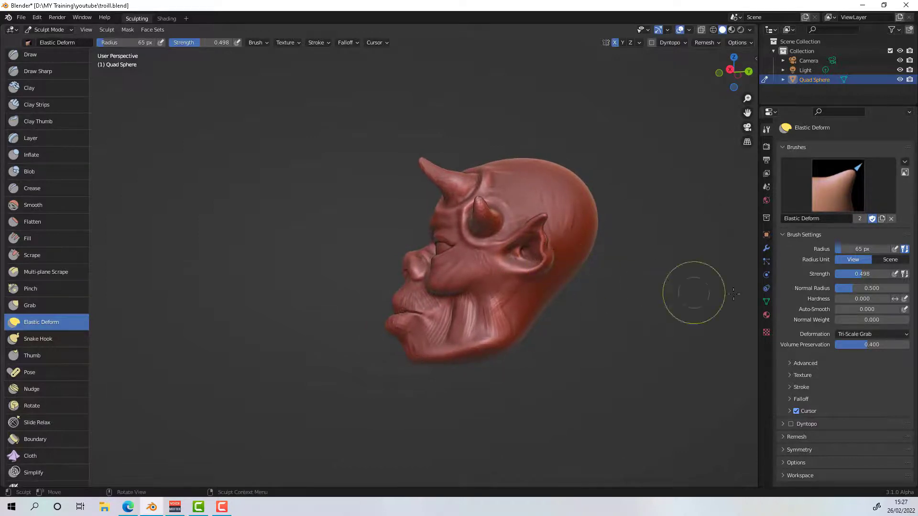
Step: Refine the ear's rim, lobe and tip from several angles with the Elastic Deform brush at 44 px radius
{"action": "left_click", "coordinate": [867, 236]}
{"action": "left_click", "coordinate": [848, 234]}
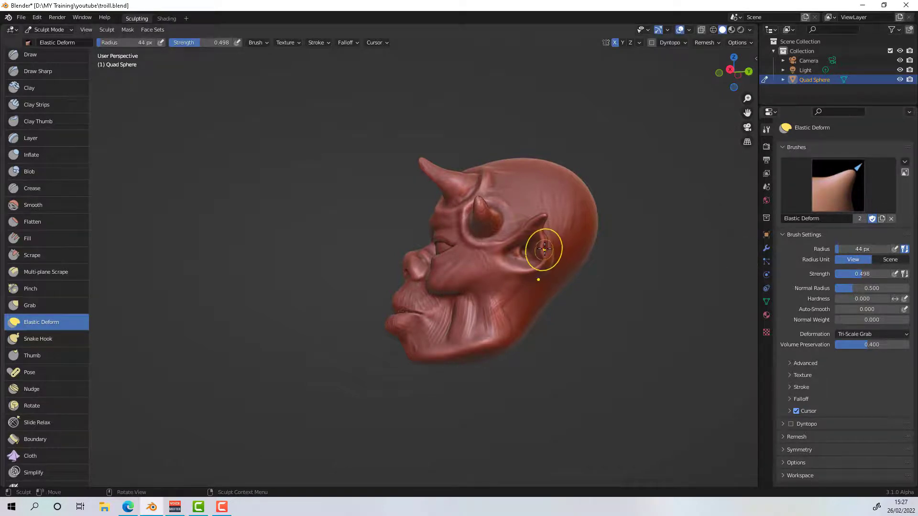
{"action": "mouse_move", "coordinate": [550, 246]}
{"action": "left_mouse_down"}
{"action": "mouse_move", "coordinate": [545, 240]}
{"action": "mouse_move", "coordinate": [550, 250]}
{"action": "left_mouse_up"}
{"action": "mouse_move", "coordinate": [549, 250]}
{"action": "middle_mouse_down"}
{"action": "mouse_move", "coordinate": [570, 268]}
{"action": "mouse_move", "coordinate": [578, 236]}
{"action": "middle_mouse_up"}
{"action": "left_click_drag", "start_coordinate": [547, 230], "coordinate": [545, 226]}
{"action": "mouse_move", "coordinate": [545, 226]}
{"action": "middle_mouse_down"}
{"action": "mouse_move", "coordinate": [594, 251]}
{"action": "mouse_move", "coordinate": [615, 276]}
{"action": "middle_mouse_up"}
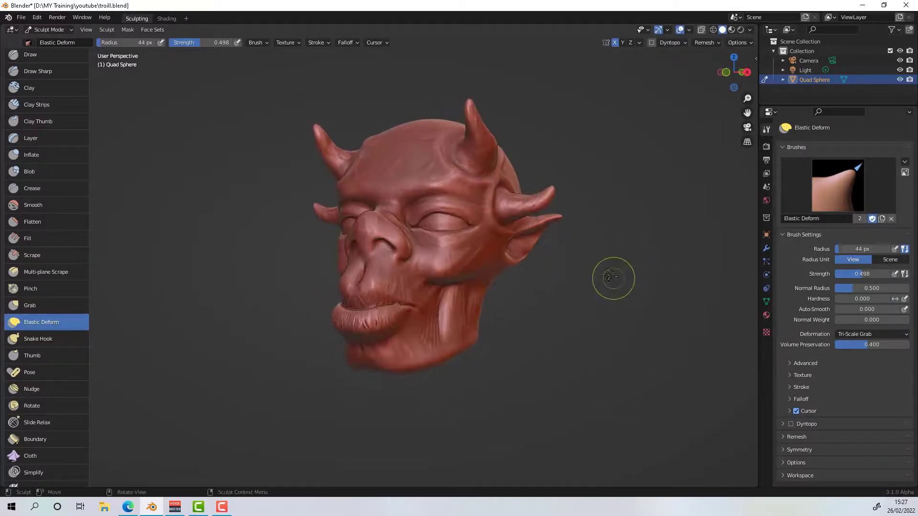
{"action": "left_click_drag", "start_coordinate": [529, 248], "coordinate": [536, 237]}
{"action": "middle_click_drag", "start_coordinate": [536, 237], "coordinate": [558, 257]}
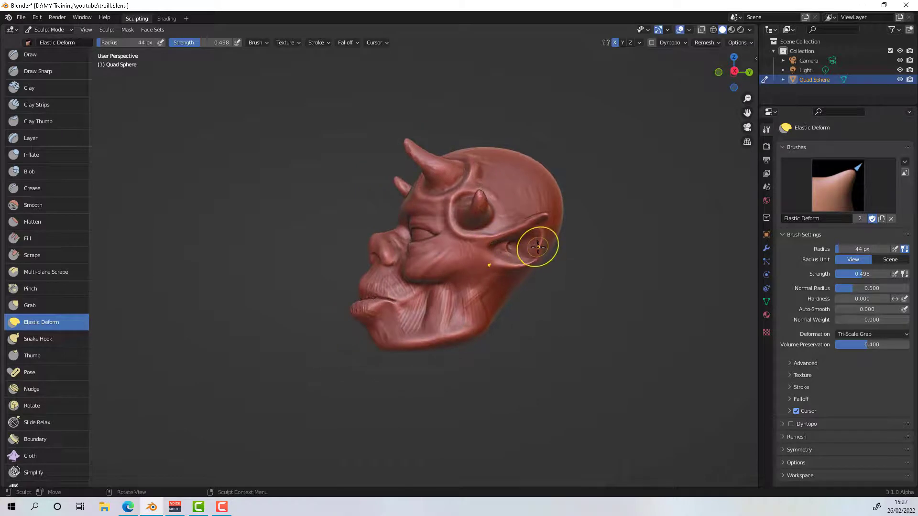
{"action": "left_click_drag", "start_coordinate": [537, 248], "coordinate": [550, 246]}
{"action": "mouse_move", "coordinate": [555, 251]}
{"action": "middle_mouse_down"}
{"action": "mouse_move", "coordinate": [577, 255]}
{"action": "mouse_move", "coordinate": [482, 244]}
{"action": "mouse_move", "coordinate": [459, 264]}
{"action": "mouse_move", "coordinate": [550, 266]}
{"action": "mouse_move", "coordinate": [518, 282]}
{"action": "mouse_move", "coordinate": [495, 319]}
{"action": "middle_mouse_up"}
{"action": "left_click_drag", "start_coordinate": [527, 230], "coordinate": [529, 228]}
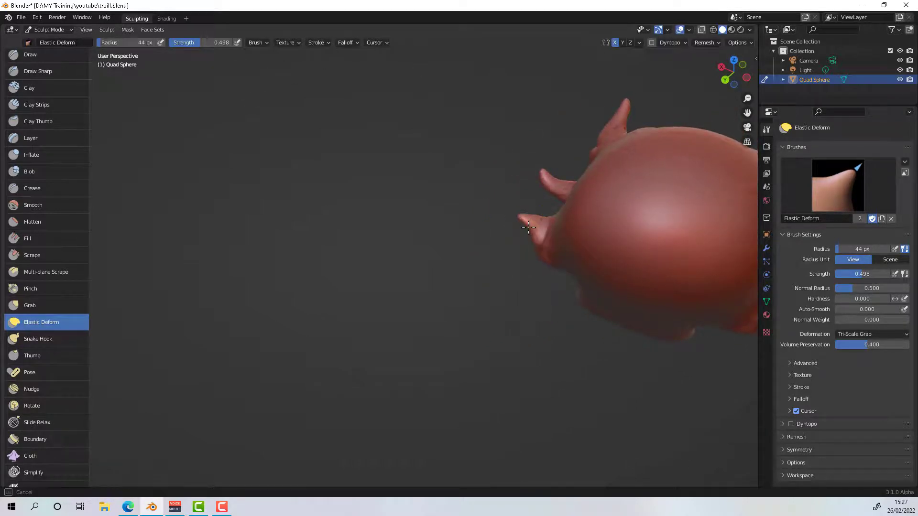
{"action": "mouse_move", "coordinate": [524, 229]}
{"action": "middle_mouse_down"}
{"action": "mouse_move", "coordinate": [716, 239]}
{"action": "mouse_move", "coordinate": [697, 232]}
{"action": "mouse_move", "coordinate": [683, 263]}
{"action": "mouse_move", "coordinate": [658, 271]}
{"action": "mouse_move", "coordinate": [663, 236]}
{"action": "mouse_move", "coordinate": [654, 242]}
{"action": "middle_mouse_up"}
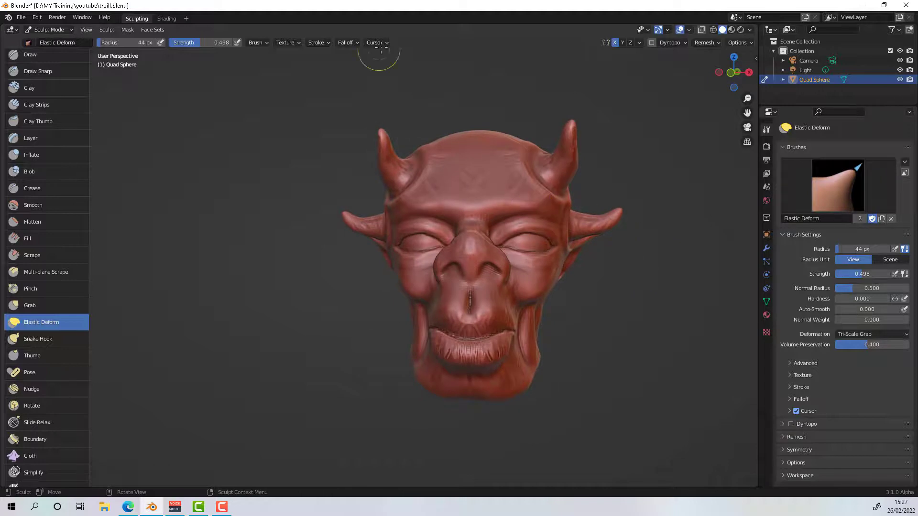
Step: Turn off X symmetry and carve a short vertical scar below the troll's left eye with the Draw Sharp brush at 19 px radius and 0.500 strength
{"action": "left_click", "coordinate": [615, 43]}
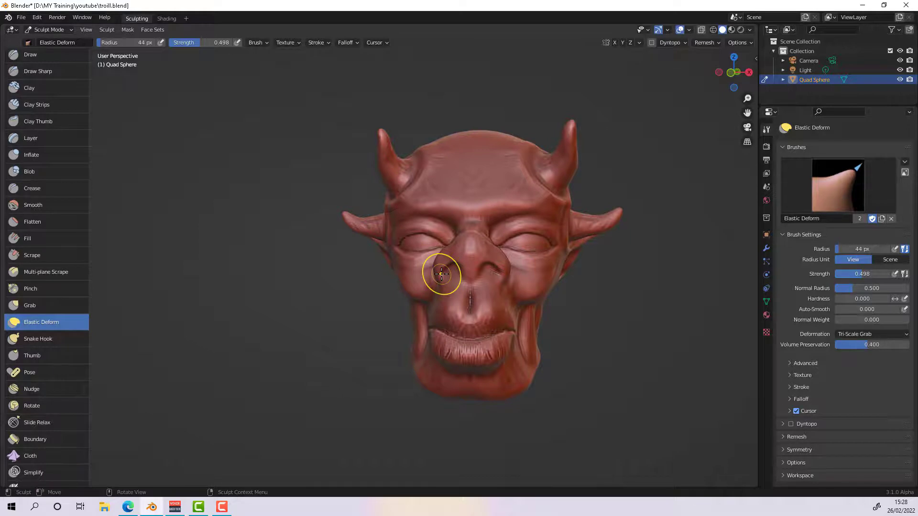
{"action": "left_click", "coordinate": [59, 71]}
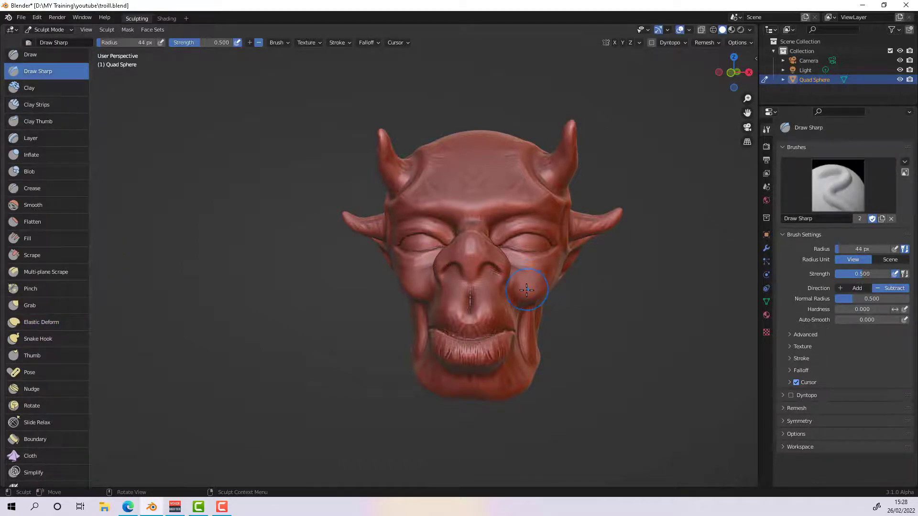
{"action": "middle_click_drag", "start_coordinate": [558, 295], "coordinate": [498, 276]}
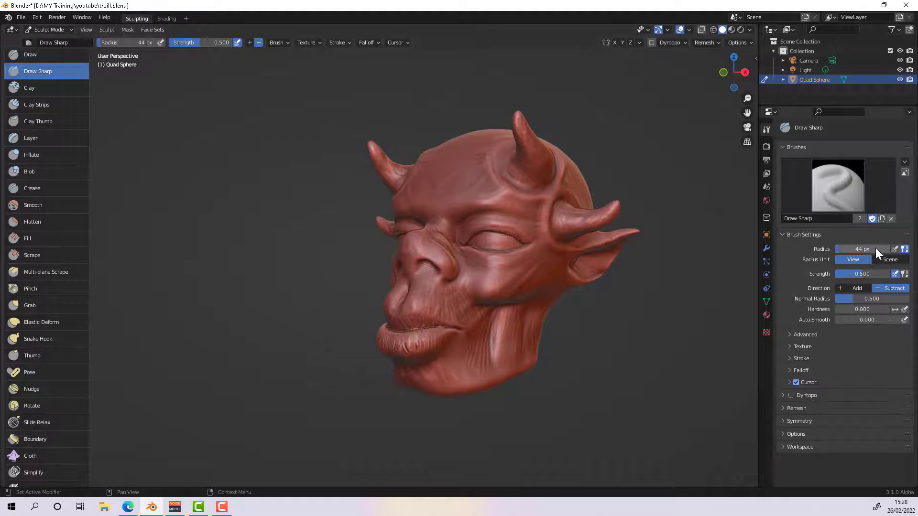
{"action": "left_click_drag", "start_coordinate": [875, 249], "coordinate": [871, 250]}
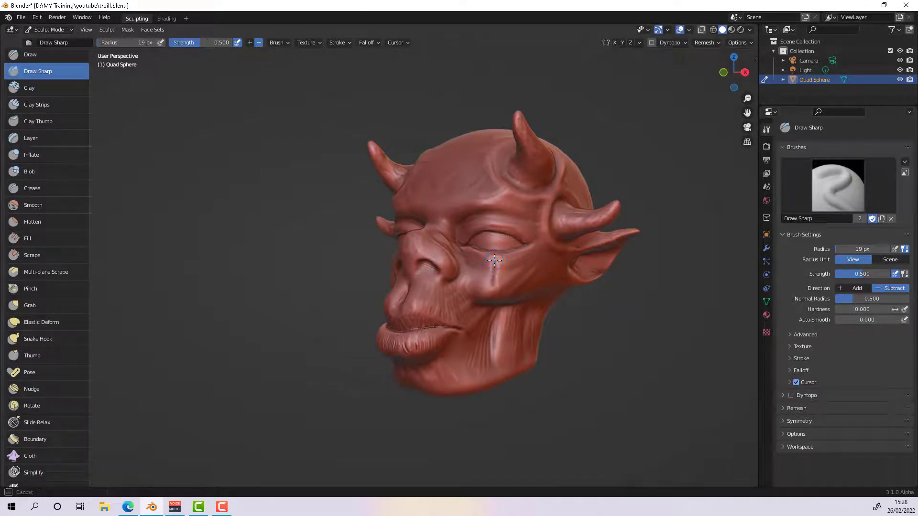
{"action": "left_click_drag", "start_coordinate": [494, 261], "coordinate": [494, 287]}
{"action": "mouse_move", "coordinate": [495, 287]}
{"action": "middle_mouse_down"}
{"action": "mouse_move", "coordinate": [550, 289]}
{"action": "mouse_move", "coordinate": [483, 292]}
{"action": "middle_mouse_up"}
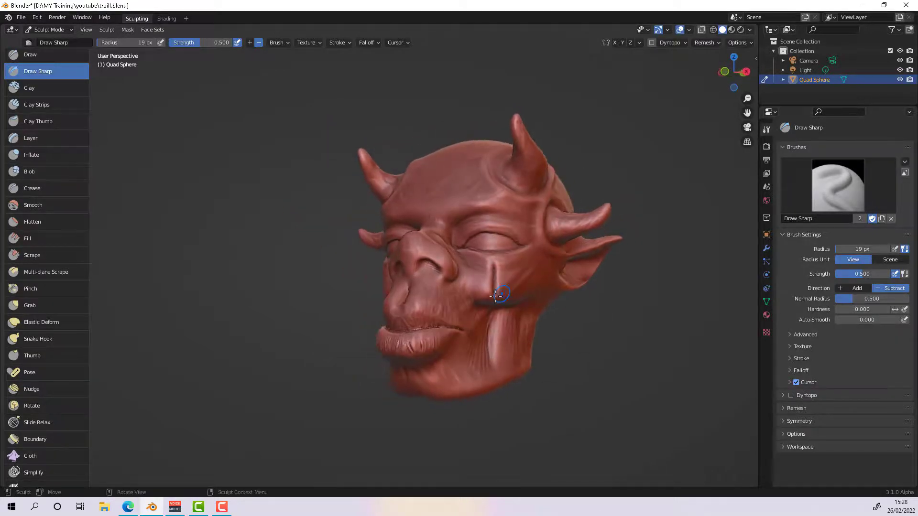
Step: Tighten the vertical cheek scar with the Pinch brush at 0.500 strength and flatten its edges with the Scrape brush at 0.700 strength, both at 19 px radius
{"action": "left_click", "coordinate": [62, 289]}
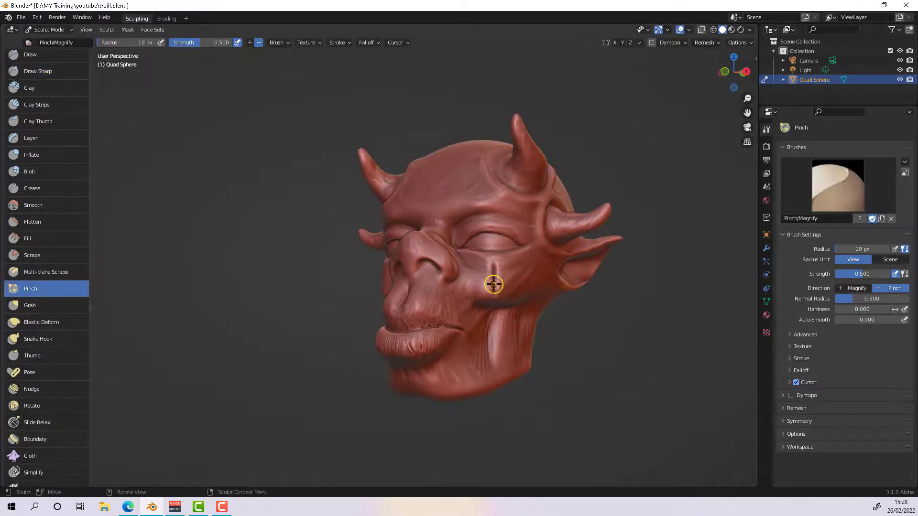
{"action": "left_click_drag", "start_coordinate": [494, 284], "coordinate": [493, 258]}
{"action": "mouse_move", "coordinate": [526, 277]}
{"action": "middle_mouse_down", "text": "alt"}
{"action": "mouse_move", "coordinate": [577, 278]}
{"action": "mouse_move", "coordinate": [526, 279]}
{"action": "middle_mouse_up", "text": "alt"}
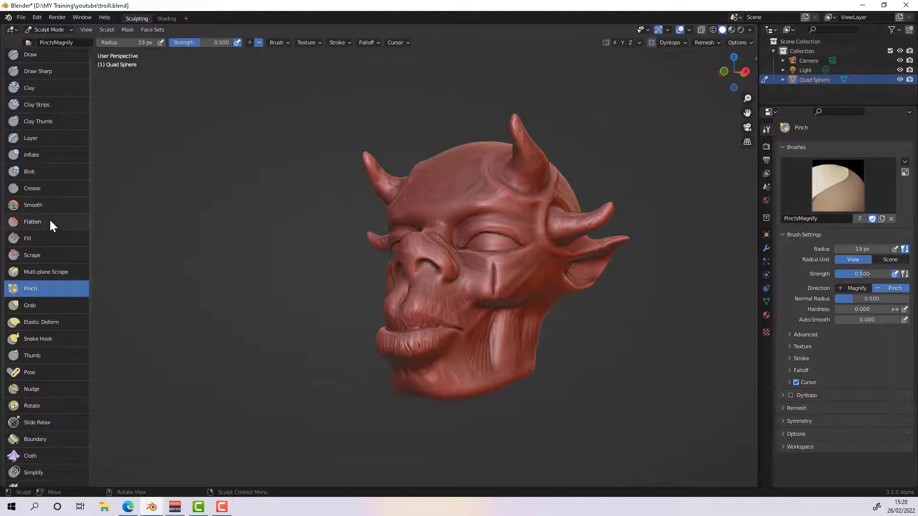
{"action": "left_click", "coordinate": [48, 255]}
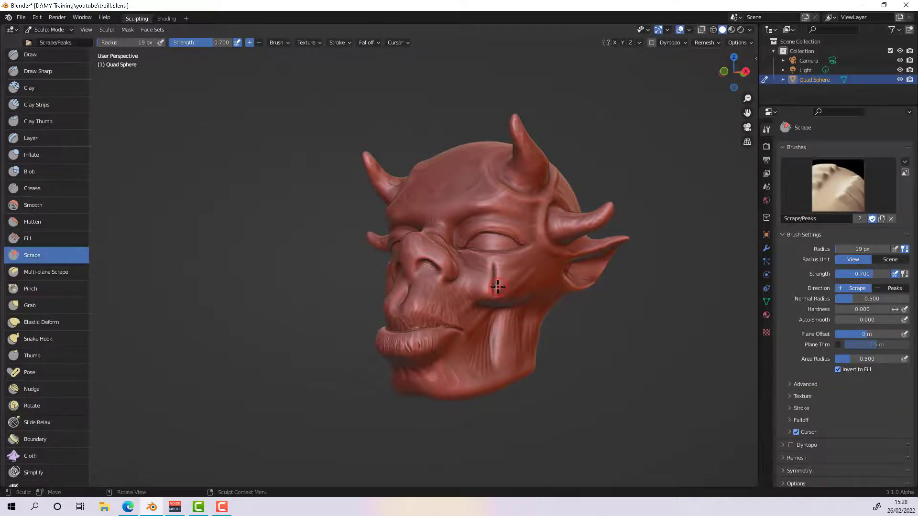
{"action": "middle_click_drag", "start_coordinate": [498, 285], "coordinate": [573, 270], "text": "ctrl"}
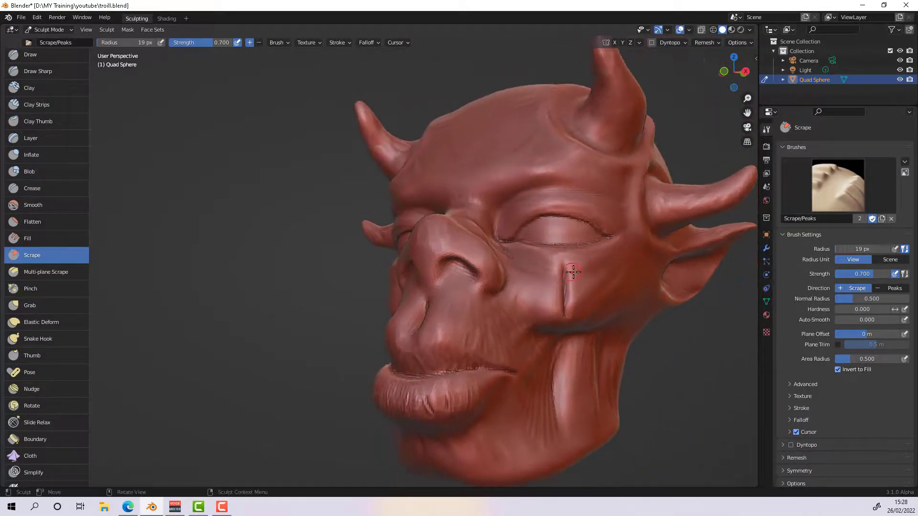
{"action": "left_click_drag", "start_coordinate": [573, 270], "coordinate": [569, 293]}
{"action": "mouse_move", "coordinate": [559, 263]}
{"action": "left_mouse_down"}
{"action": "mouse_move", "coordinate": [564, 315]}
{"action": "mouse_move", "coordinate": [571, 293]}
{"action": "left_mouse_up"}
{"action": "middle_click_drag", "start_coordinate": [606, 364], "coordinate": [620, 351], "text": "alt"}
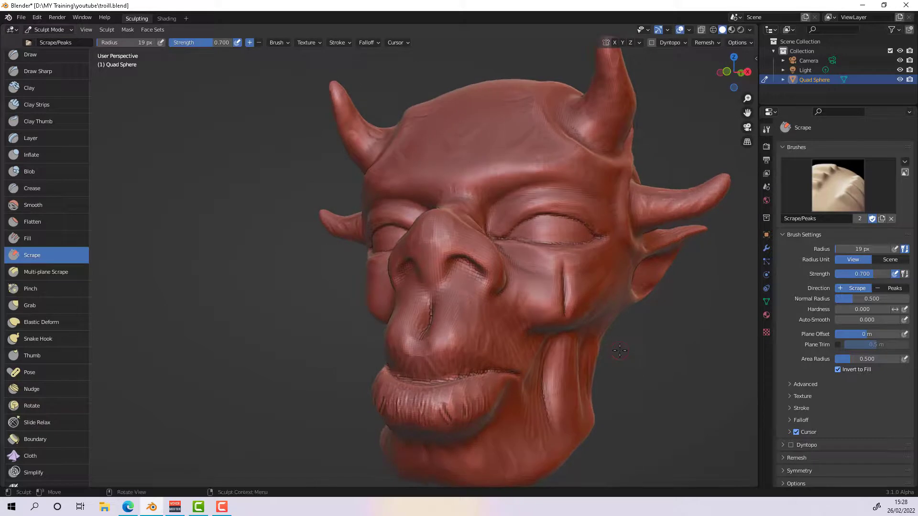
Step: Carve a diagonal scar across the outer part of the same cheek with the Draw Sharp brush at 19 px radius and 0.500 strength
{"action": "left_click", "coordinate": [47, 71]}
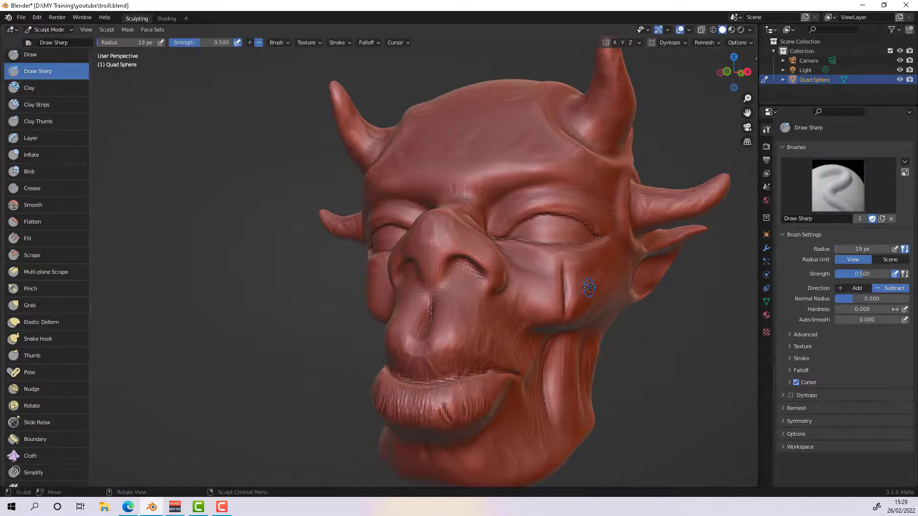
{"action": "middle_click_drag", "start_coordinate": [604, 268], "coordinate": [669, 270]}
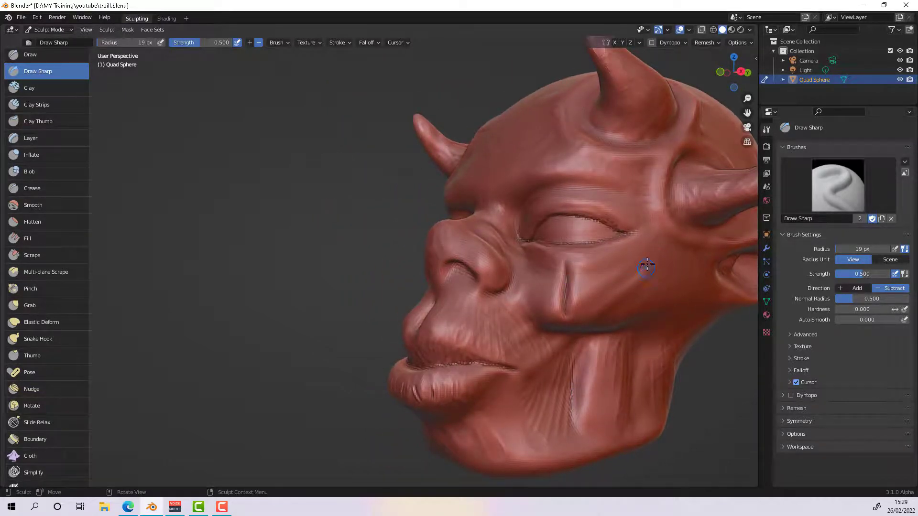
{"action": "left_click_drag", "start_coordinate": [621, 260], "coordinate": [650, 304]}
{"action": "left_click_drag", "start_coordinate": [616, 256], "coordinate": [654, 316]}
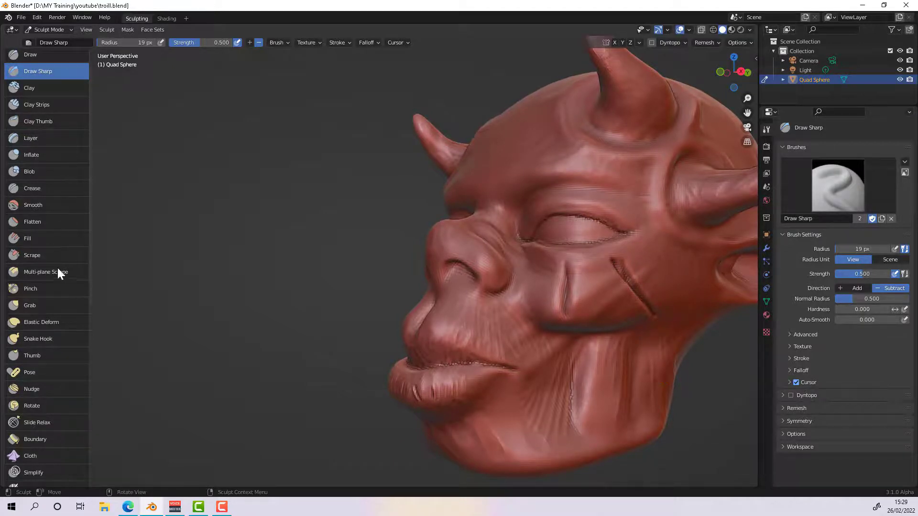
Step: Pinch the diagonal cheek scar narrower at 19 px radius and 0.500 strength, and scrape its edges at 0.700 strength
{"action": "left_click", "coordinate": [53, 287]}
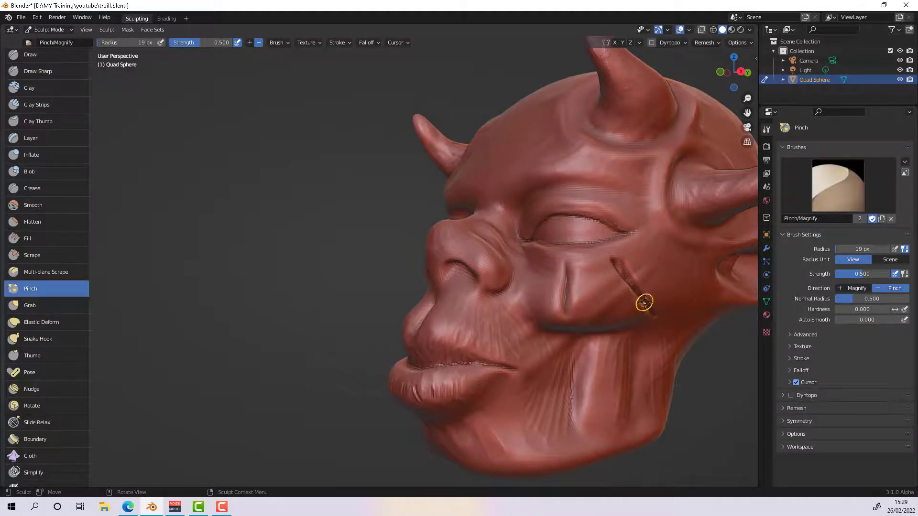
{"action": "left_click_drag", "start_coordinate": [645, 302], "coordinate": [647, 303]}
{"action": "left_click_drag", "start_coordinate": [621, 269], "coordinate": [622, 257]}
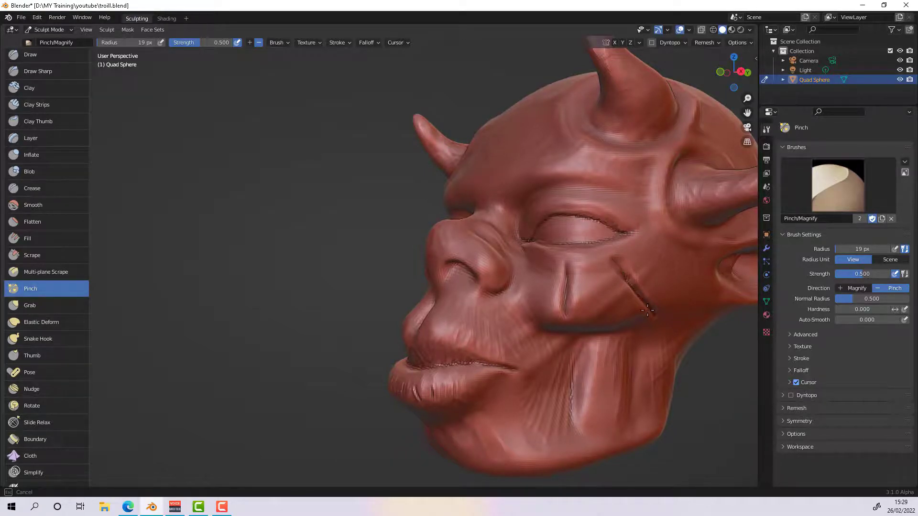
{"action": "left_click_drag", "start_coordinate": [648, 310], "coordinate": [654, 316]}
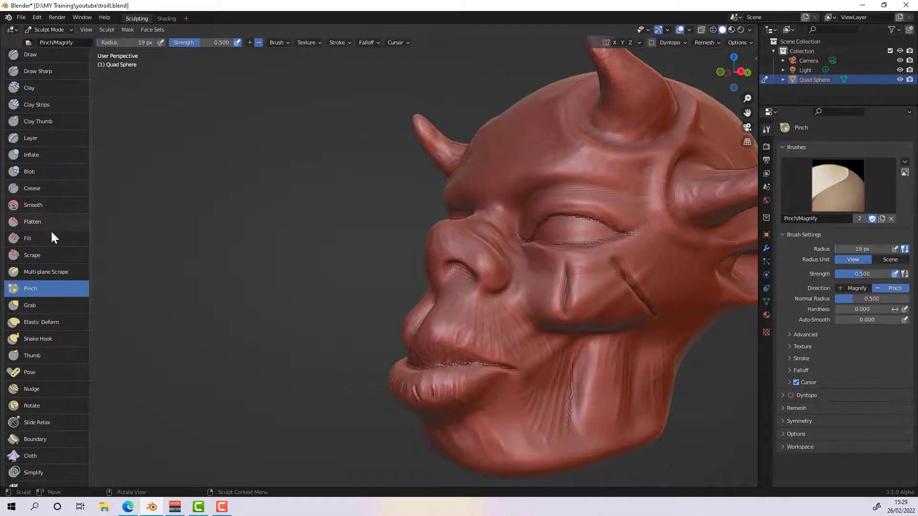
{"action": "left_click", "coordinate": [53, 255]}
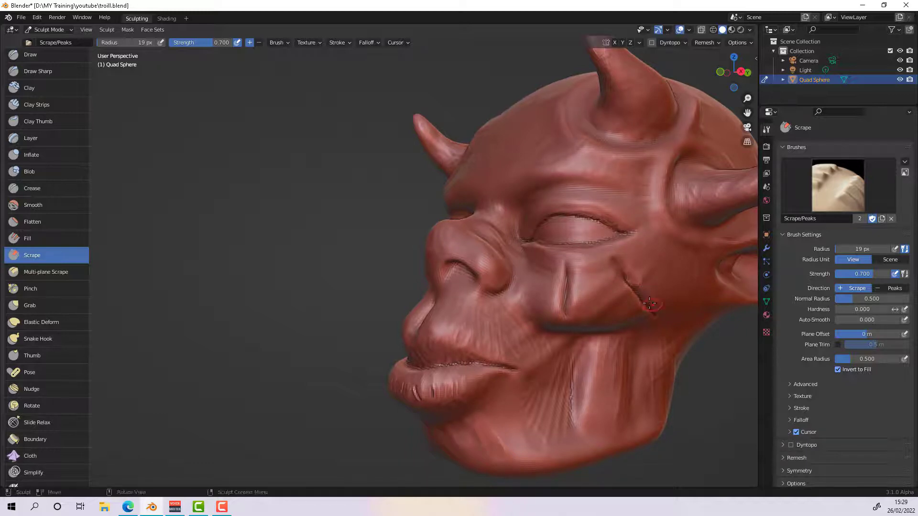
{"action": "middle_click_drag", "start_coordinate": [635, 299], "coordinate": [649, 334]}
Step: Build up a bump on the unscarred cheek below the outer eye corner with the Draw brush at 53 px radius and 0.500 strength
{"action": "left_click", "coordinate": [64, 54]}
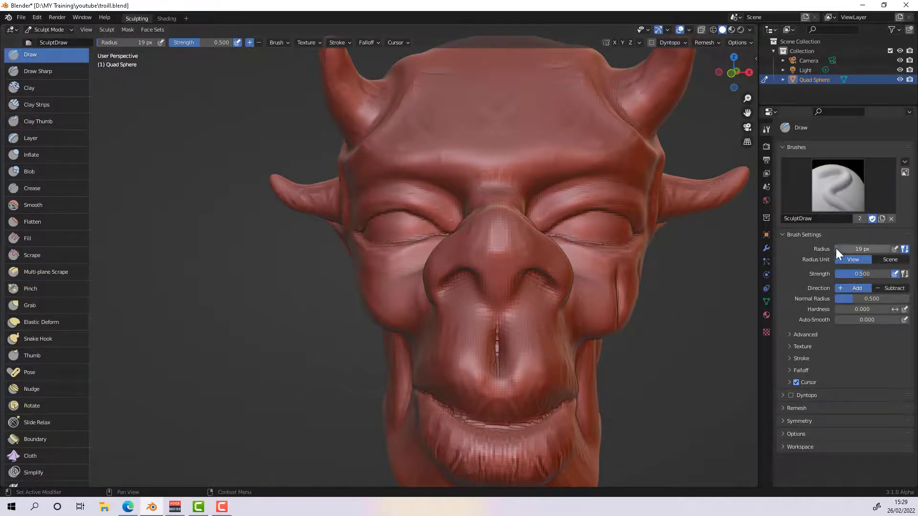
{"action": "left_click_drag", "start_coordinate": [836, 248], "coordinate": [838, 247]}
{"action": "left_click", "coordinate": [839, 248]}
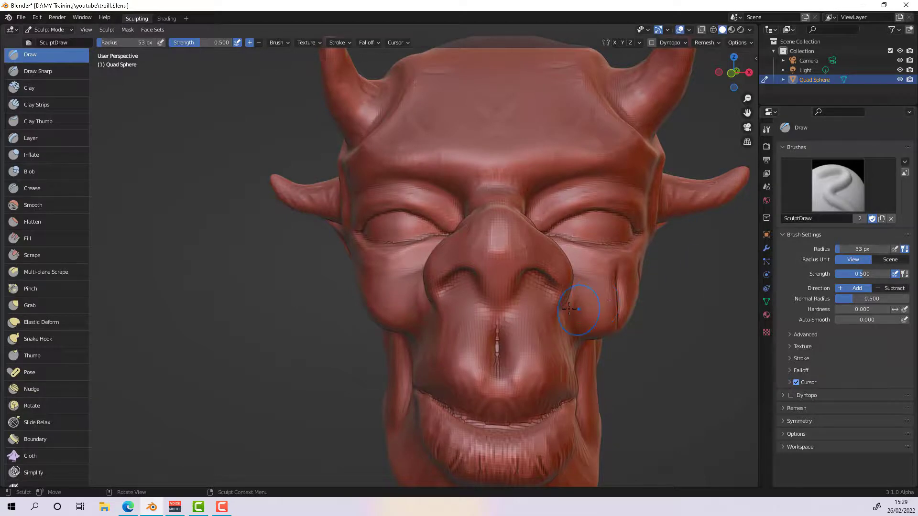
{"action": "middle_click_drag", "start_coordinate": [569, 308], "coordinate": [633, 313]}
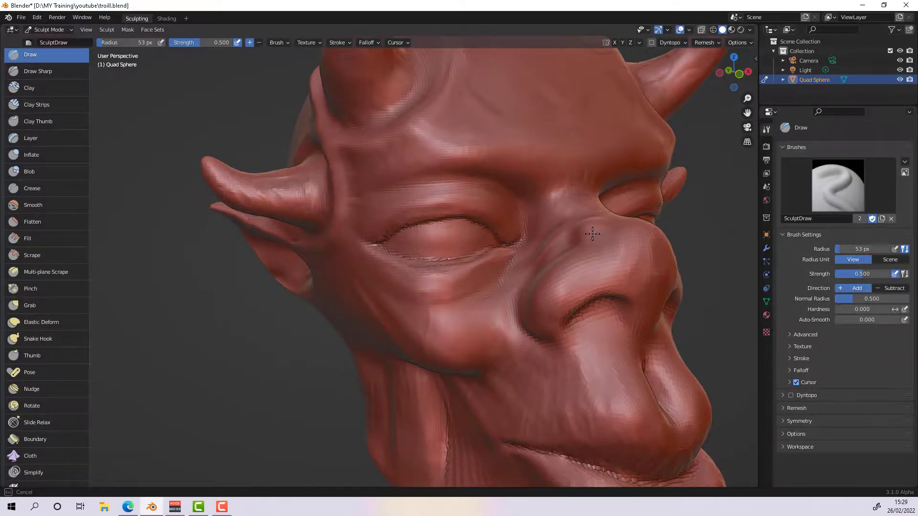
{"action": "mouse_move", "coordinate": [592, 234]}
{"action": "middle_mouse_down"}
{"action": "mouse_move", "coordinate": [613, 264]}
{"action": "mouse_move", "coordinate": [550, 296]}
{"action": "mouse_move", "coordinate": [619, 254]}
{"action": "middle_mouse_up"}
{"action": "mouse_move", "coordinate": [370, 308]}
{"action": "middle_mouse_down"}
{"action": "mouse_move", "coordinate": [397, 364]}
{"action": "mouse_move", "coordinate": [373, 302]}
{"action": "mouse_move", "coordinate": [369, 364]}
{"action": "mouse_move", "coordinate": [364, 342]}
{"action": "middle_mouse_up"}
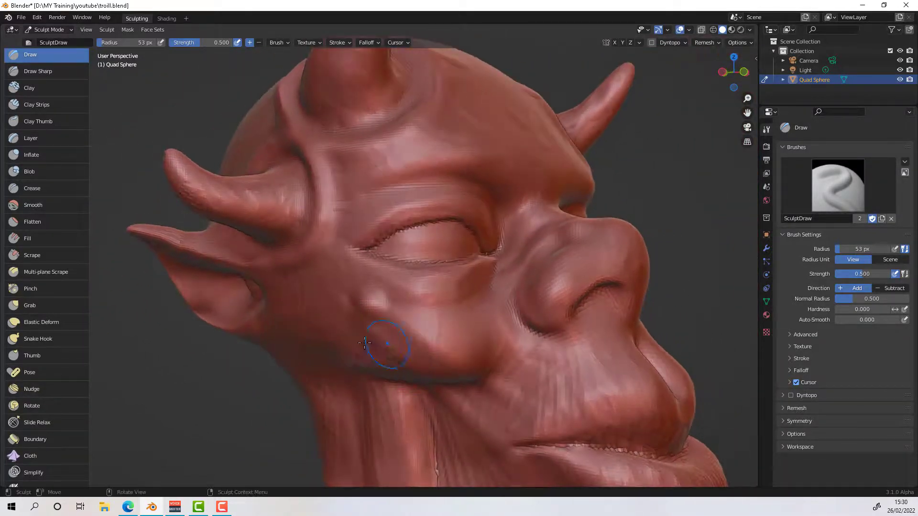
Step: Flatten the bump on the unscarred cheek with the Scrape brush at 53 px radius and 0.700 strength
{"action": "left_click", "coordinate": [55, 258]}
{"action": "left_click_drag", "start_coordinate": [360, 310], "coordinate": [365, 308]}
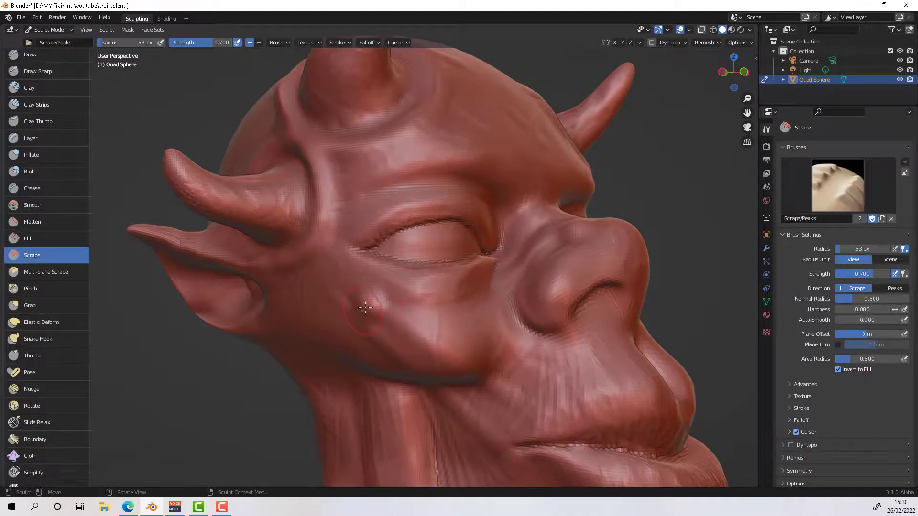
{"action": "mouse_move", "coordinate": [381, 293]}
{"action": "middle_mouse_down"}
{"action": "mouse_move", "coordinate": [365, 293]}
{"action": "mouse_move", "coordinate": [509, 278]}
{"action": "mouse_move", "coordinate": [617, 243]}
{"action": "mouse_move", "coordinate": [612, 253]}
{"action": "mouse_move", "coordinate": [632, 258]}
{"action": "mouse_move", "coordinate": [594, 259]}
{"action": "mouse_move", "coordinate": [567, 288]}
{"action": "middle_mouse_up"}
{"action": "key", "text": "h"}
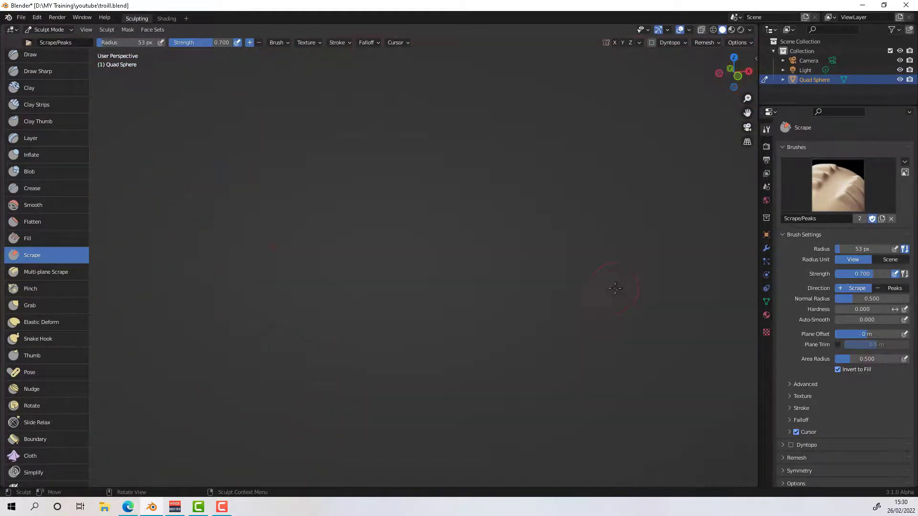
{"action": "key", "text": "alt+h"}
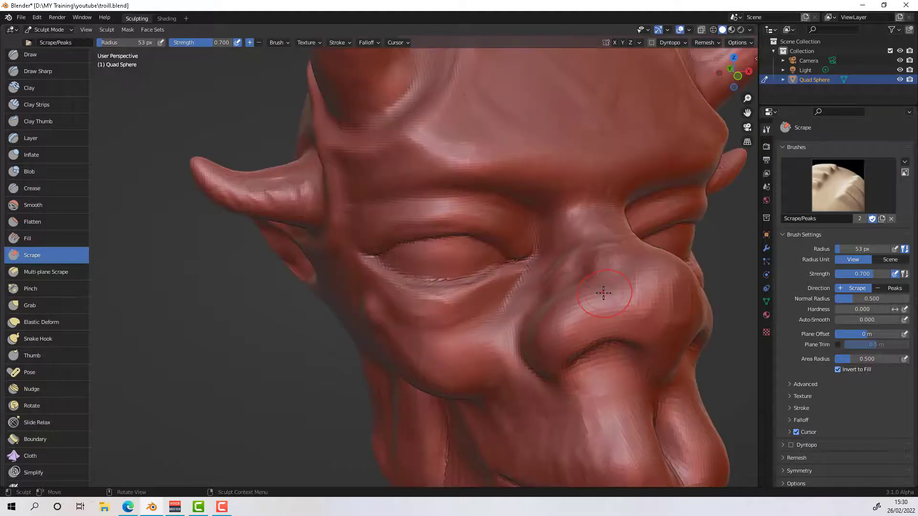
Step: Pull the scarred side's upper horn upward and shorten the opposite upper horn's tip with the Elastic Deform brush at 125 px radius and 0.498 strength
{"action": "scroll", "coordinate": [605, 291], "scroll_direction": "down", "scroll_amount": 6}
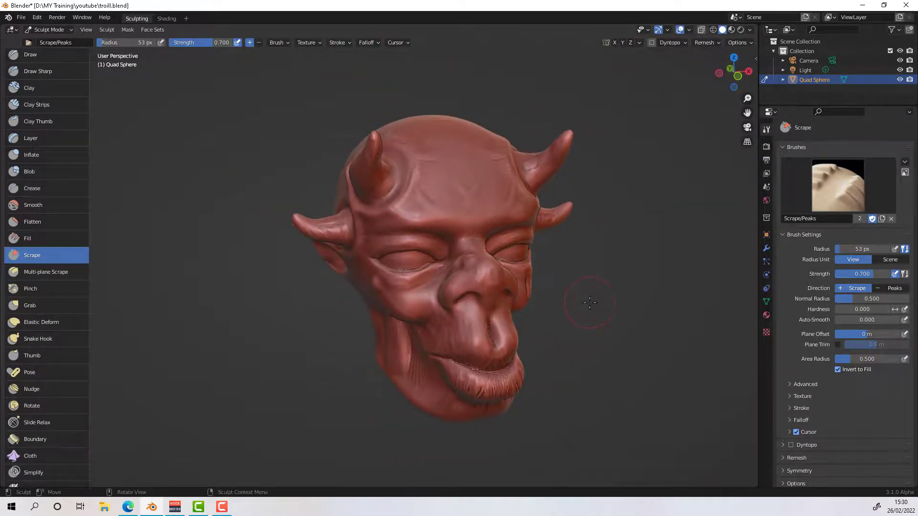
{"action": "mouse_move", "coordinate": [583, 306]}
{"action": "middle_mouse_down"}
{"action": "mouse_move", "coordinate": [682, 277]}
{"action": "mouse_move", "coordinate": [544, 311]}
{"action": "mouse_move", "coordinate": [566, 232]}
{"action": "mouse_move", "coordinate": [604, 247]}
{"action": "mouse_move", "coordinate": [586, 291]}
{"action": "middle_mouse_up"}
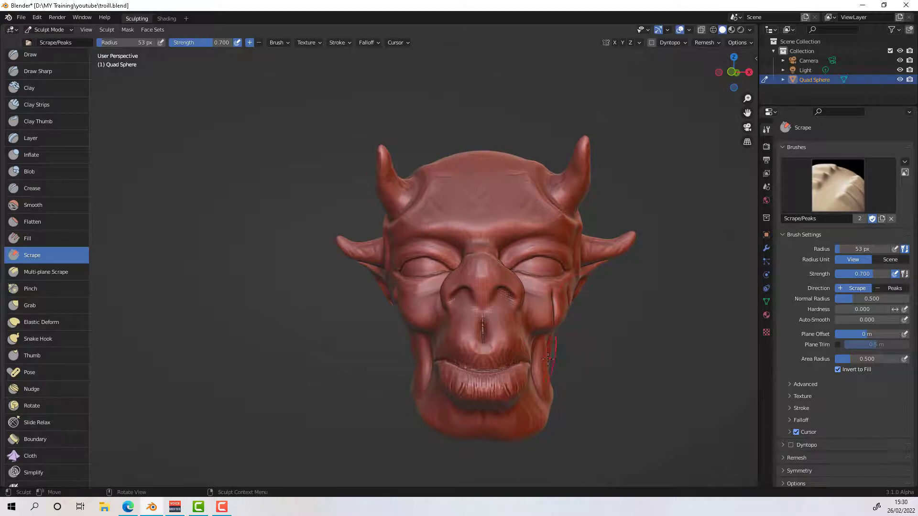
{"action": "left_click", "coordinate": [61, 323]}
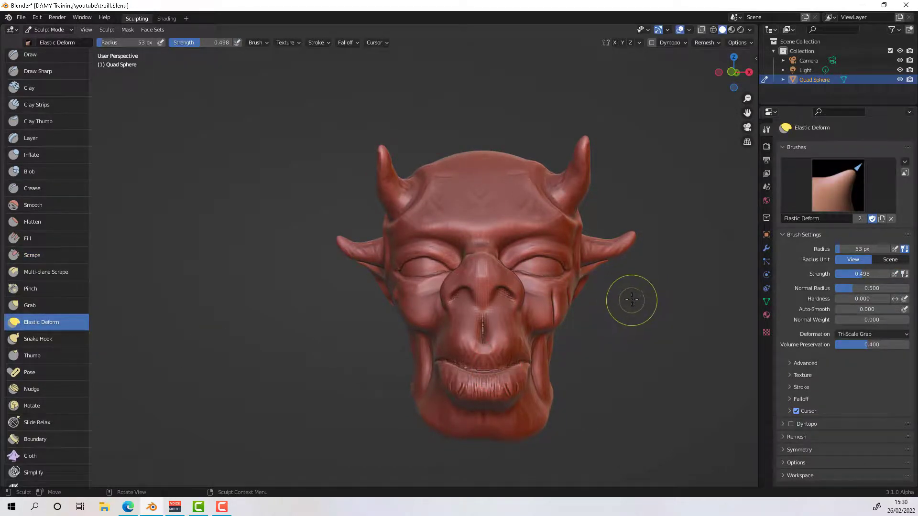
{"action": "mouse_move", "coordinate": [626, 299]}
{"action": "middle_mouse_down"}
{"action": "mouse_move", "coordinate": [552, 301]}
{"action": "mouse_move", "coordinate": [528, 266]}
{"action": "mouse_move", "coordinate": [536, 194]}
{"action": "middle_mouse_up"}
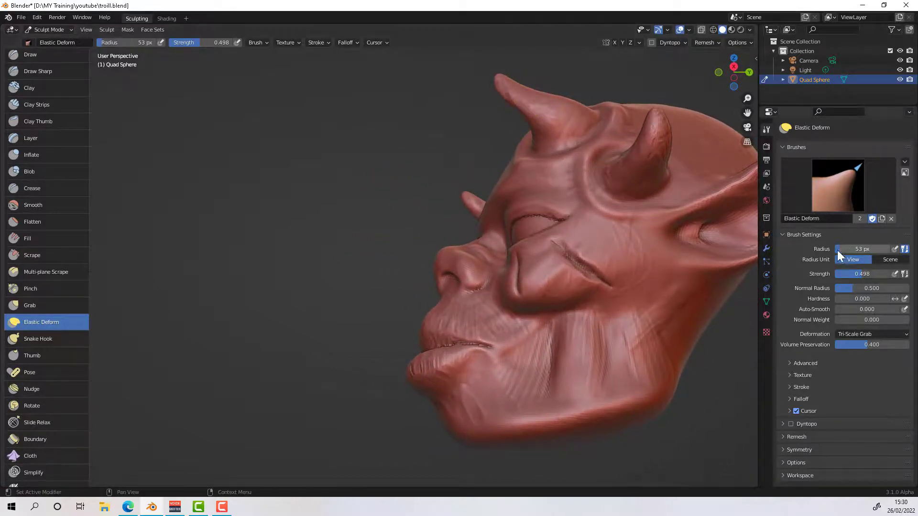
{"action": "left_click_drag", "start_coordinate": [837, 248], "coordinate": [851, 246]}
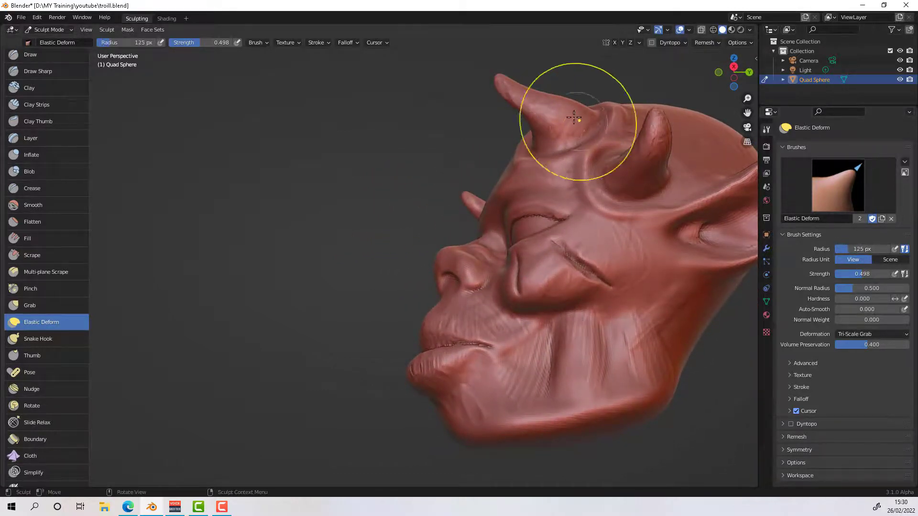
{"action": "mouse_move", "coordinate": [564, 134]}
{"action": "left_mouse_down"}
{"action": "mouse_move", "coordinate": [502, 107]}
{"action": "mouse_move", "coordinate": [522, 85]}
{"action": "left_mouse_up"}
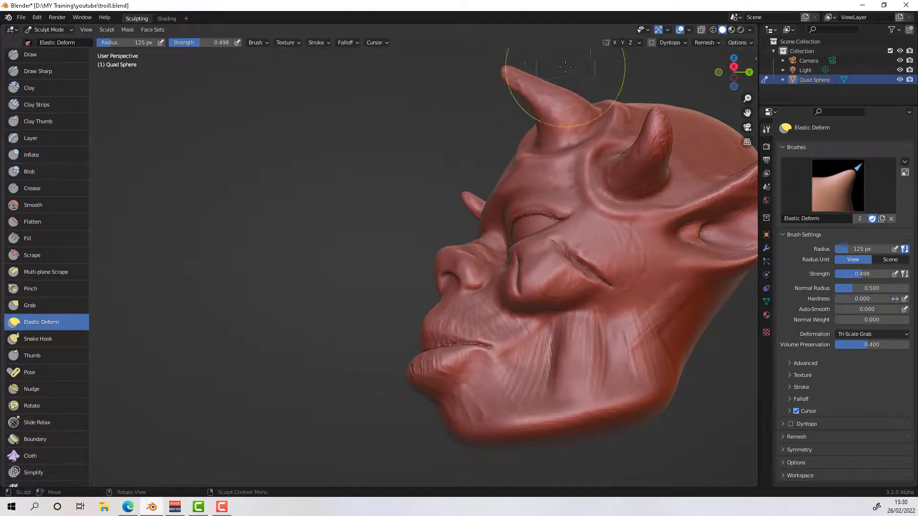
{"action": "mouse_move", "coordinate": [522, 86]}
{"action": "middle_mouse_down"}
{"action": "mouse_move", "coordinate": [608, 121]}
{"action": "mouse_move", "coordinate": [612, 165]}
{"action": "middle_mouse_up"}
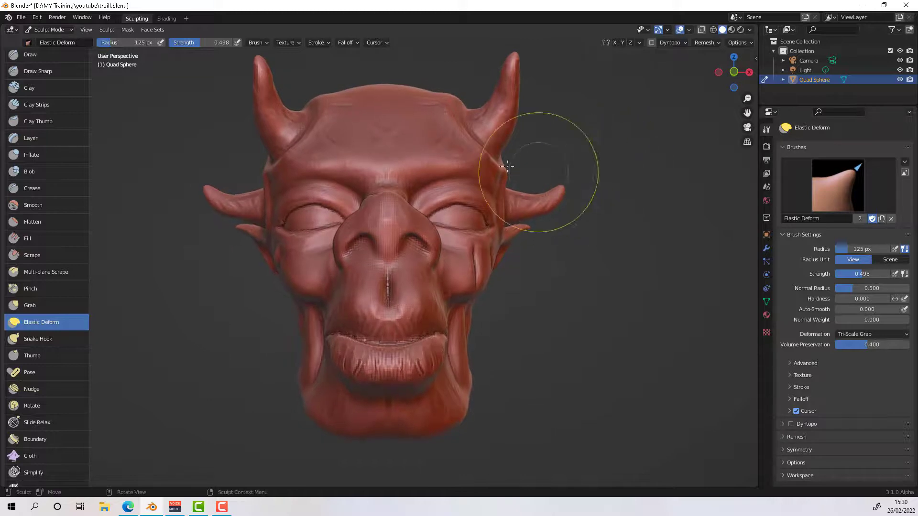
{"action": "left_click_drag", "start_coordinate": [260, 67], "coordinate": [262, 67]}
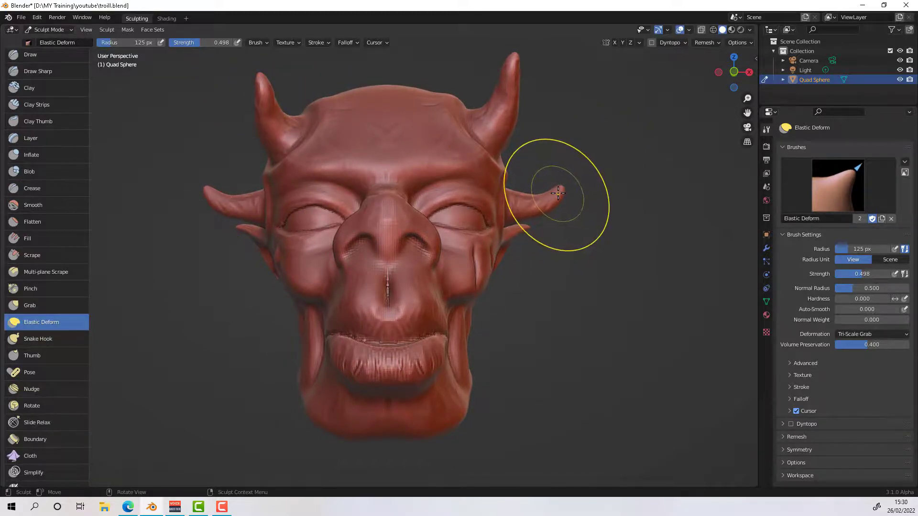
Step: Adjust the tip of the side horn on the scarred side with the Elastic Deform brush at 125 px and 87 px radius
{"action": "left_click_drag", "start_coordinate": [558, 192], "coordinate": [562, 191]}
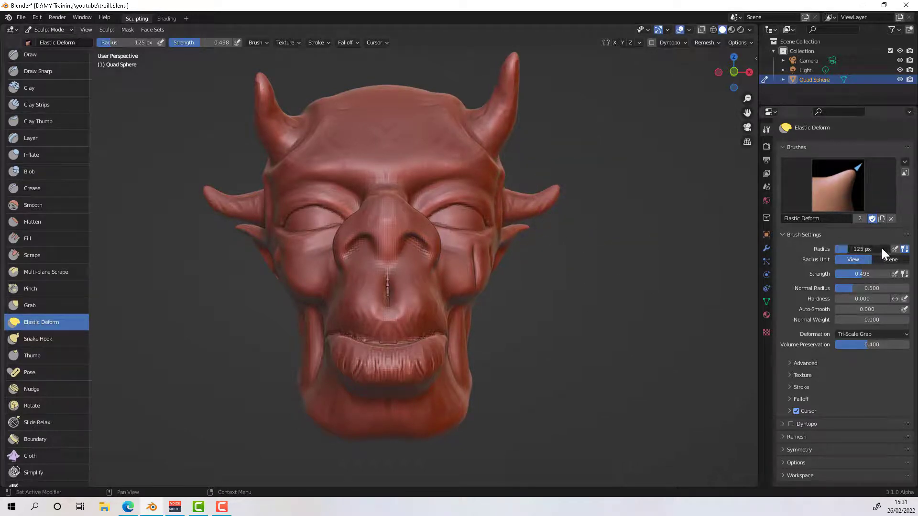
{"action": "left_click_drag", "start_coordinate": [881, 247], "coordinate": [864, 247]}
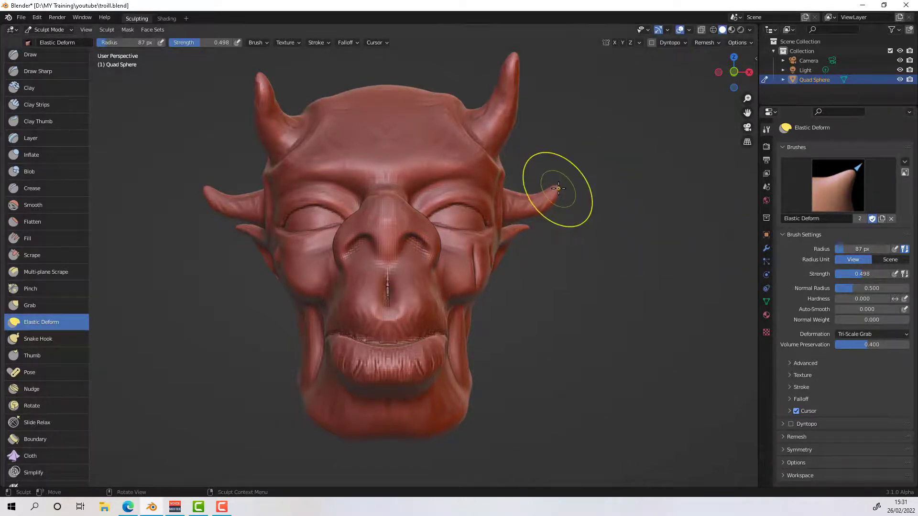
{"action": "left_click_drag", "start_coordinate": [558, 193], "coordinate": [555, 187]}
{"action": "middle_click_drag", "start_coordinate": [617, 201], "coordinate": [605, 238]}
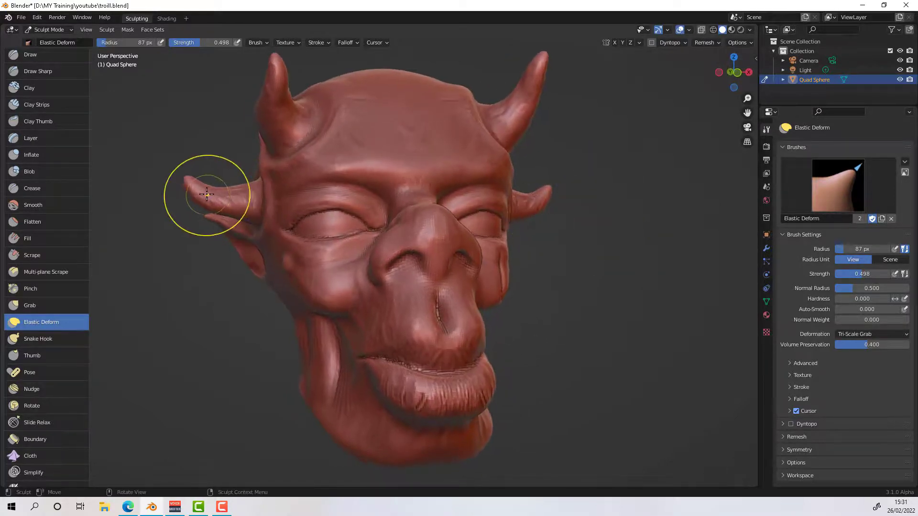
Step: Raise the tip of the side horn on the unscarred side with the Elastic Deform brush at 87 px radius and 0.498 strength
{"action": "left_click_drag", "start_coordinate": [191, 180], "coordinate": [192, 176]}
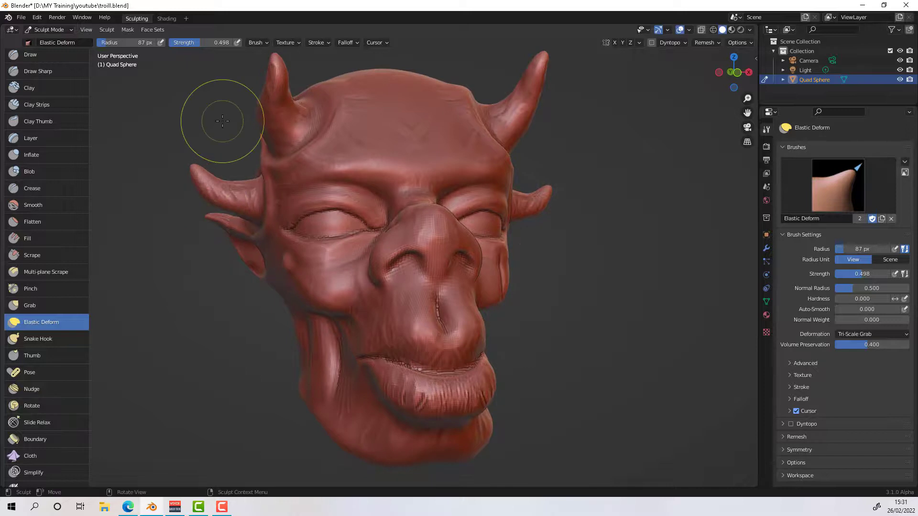
{"action": "mouse_move", "coordinate": [558, 260]}
{"action": "middle_mouse_down"}
{"action": "mouse_move", "coordinate": [509, 266]}
{"action": "mouse_move", "coordinate": [609, 261]}
{"action": "middle_mouse_up"}
{"action": "scroll", "coordinate": [540, 259], "scroll_direction": "down", "scroll_amount": 4}
Step: Reshape the lobe and outer edge of the unscarred side's ear with the Elastic Deform brush at 87 px radius
{"action": "left_click_drag", "start_coordinate": [250, 278], "coordinate": [249, 279]}
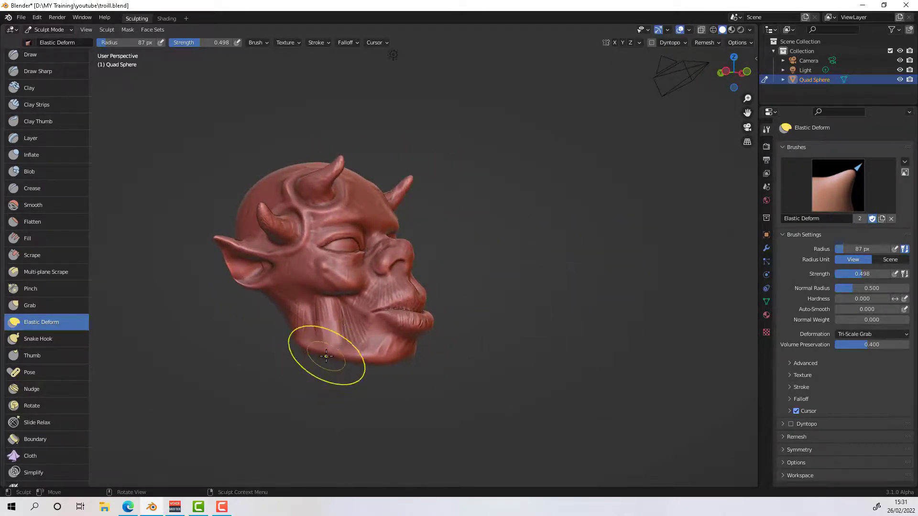
{"action": "key", "text": "ctrl+z"}
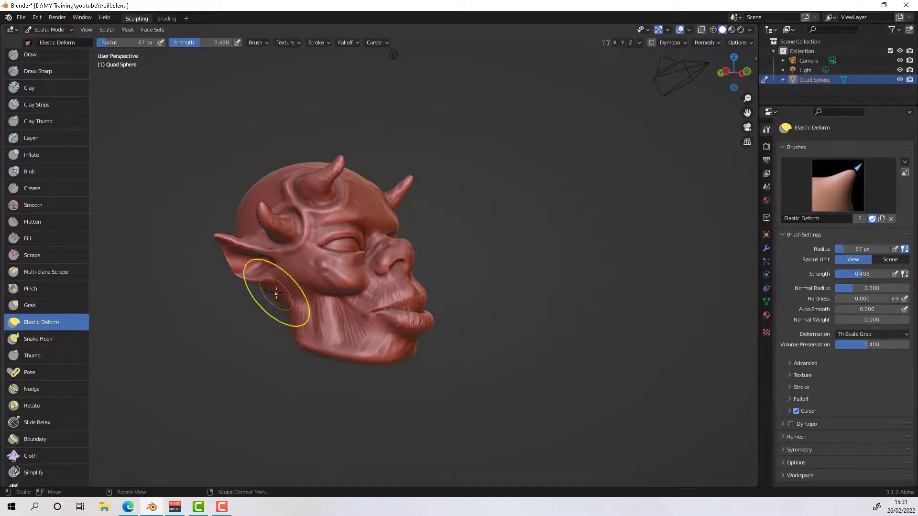
{"action": "mouse_move", "coordinate": [291, 301]}
{"action": "middle_mouse_down", "text": "ctrl"}
{"action": "mouse_move", "coordinate": [304, 321]}
{"action": "mouse_move", "coordinate": [297, 297]}
{"action": "mouse_move", "coordinate": [178, 307]}
{"action": "mouse_move", "coordinate": [190, 281]}
{"action": "mouse_move", "coordinate": [185, 286]}
{"action": "middle_mouse_up", "text": "ctrl"}
{"action": "mouse_move", "coordinate": [185, 286]}
{"action": "left_mouse_down"}
{"action": "mouse_move", "coordinate": [140, 278]}
{"action": "mouse_move", "coordinate": [137, 287]}
{"action": "left_mouse_up"}
{"action": "mouse_move", "coordinate": [254, 317]}
{"action": "middle_mouse_down"}
{"action": "mouse_move", "coordinate": [207, 311]}
{"action": "mouse_move", "coordinate": [254, 323]}
{"action": "middle_mouse_up"}
{"action": "left_click_drag", "start_coordinate": [127, 232], "coordinate": [125, 215]}
{"action": "mouse_move", "coordinate": [474, 228]}
{"action": "middle_mouse_down"}
{"action": "mouse_move", "coordinate": [435, 231]}
{"action": "mouse_move", "coordinate": [410, 247]}
{"action": "mouse_move", "coordinate": [466, 267]}
{"action": "middle_mouse_up"}
{"action": "left_click_drag", "start_coordinate": [255, 337], "coordinate": [249, 330]}
{"action": "left_click_drag", "start_coordinate": [248, 338], "coordinate": [247, 339]}
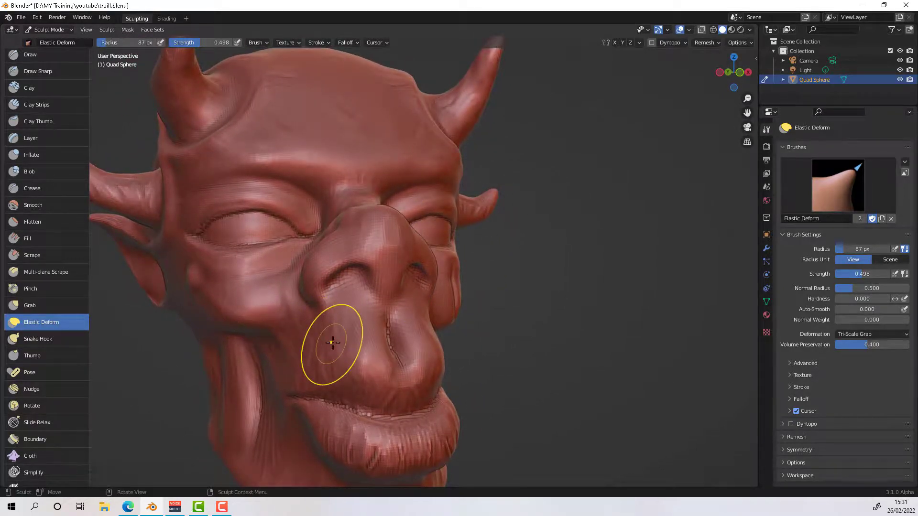
Step: Pull the unscarred side of the upper lip upward into a crooked mouth with the Elastic Deform brush at 87 px radius
{"action": "mouse_move", "coordinate": [340, 352]}
{"action": "middle_mouse_down"}
{"action": "mouse_move", "coordinate": [319, 383]}
{"action": "mouse_move", "coordinate": [402, 378]}
{"action": "middle_mouse_up"}
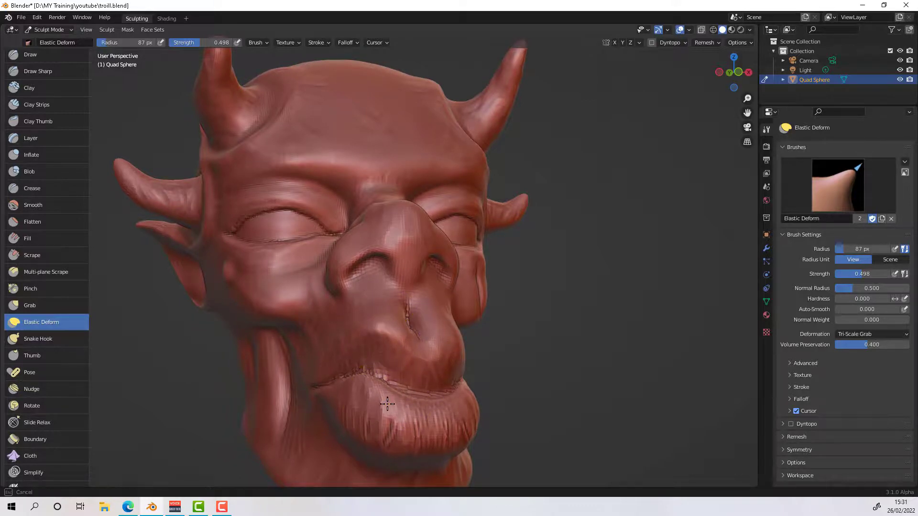
{"action": "mouse_move", "coordinate": [394, 394]}
{"action": "middle_mouse_down"}
{"action": "mouse_move", "coordinate": [430, 416]}
{"action": "mouse_move", "coordinate": [408, 396]}
{"action": "mouse_move", "coordinate": [379, 436]}
{"action": "mouse_move", "coordinate": [410, 424]}
{"action": "mouse_move", "coordinate": [410, 400]}
{"action": "mouse_move", "coordinate": [433, 375]}
{"action": "mouse_move", "coordinate": [429, 369]}
{"action": "mouse_move", "coordinate": [460, 345]}
{"action": "mouse_move", "coordinate": [454, 381]}
{"action": "mouse_move", "coordinate": [529, 339]}
{"action": "mouse_move", "coordinate": [488, 394]}
{"action": "middle_mouse_up"}
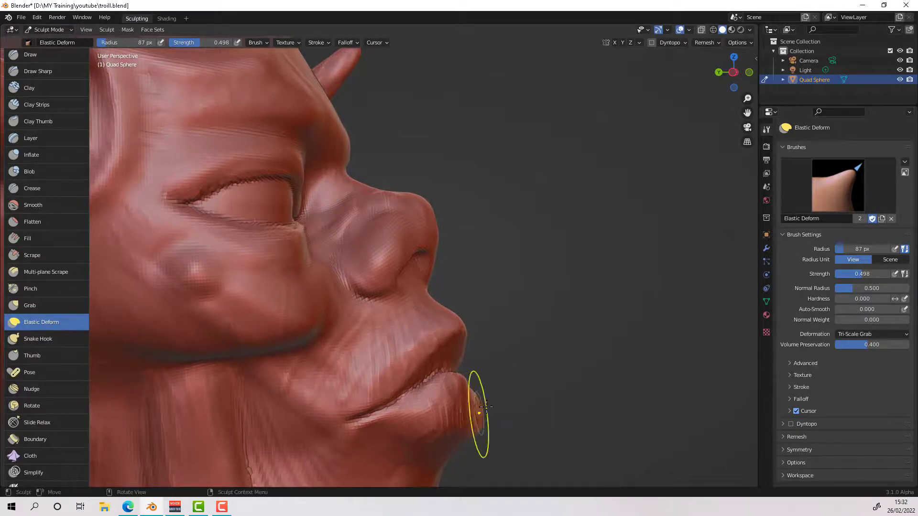
{"action": "middle_click_drag", "start_coordinate": [485, 407], "coordinate": [435, 437]}
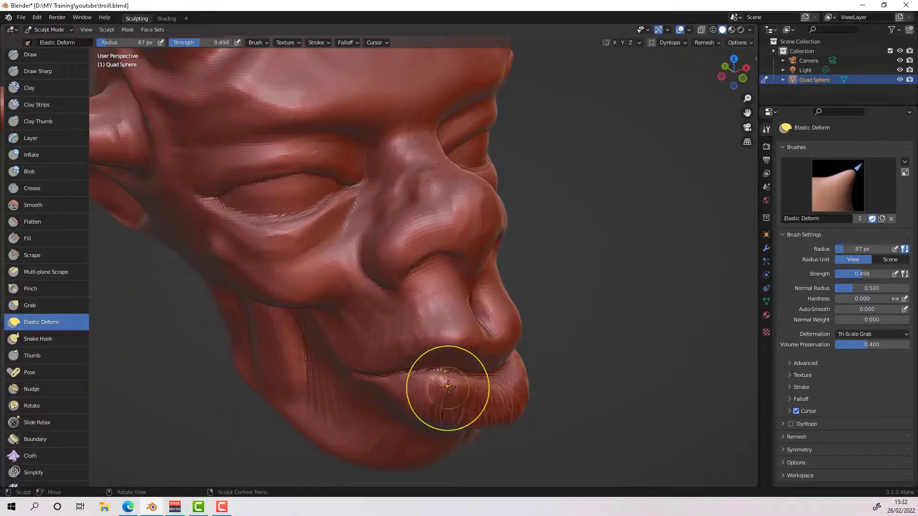
{"action": "mouse_move", "coordinate": [436, 382]}
{"action": "left_mouse_down"}
{"action": "mouse_move", "coordinate": [478, 371]}
{"action": "mouse_move", "coordinate": [451, 337]}
{"action": "left_mouse_up"}
{"action": "mouse_move", "coordinate": [451, 337]}
{"action": "middle_mouse_down"}
{"action": "mouse_move", "coordinate": [433, 320]}
{"action": "mouse_move", "coordinate": [456, 311]}
{"action": "mouse_move", "coordinate": [435, 306]}
{"action": "mouse_move", "coordinate": [452, 303]}
{"action": "mouse_move", "coordinate": [399, 282]}
{"action": "middle_mouse_up"}
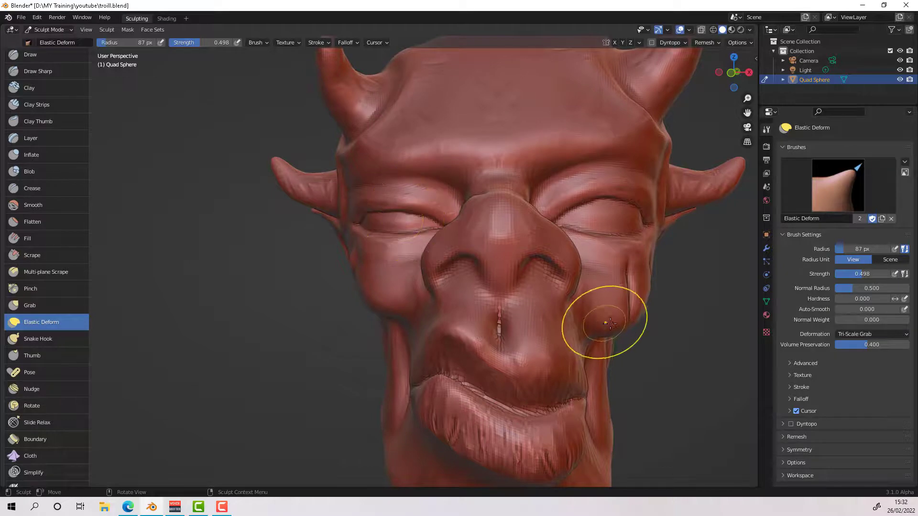
Step: Build up skin folds in front of the unscarred side's ear and down the jaw with the Draw brush at 57 px and 32 px radius
{"action": "mouse_move", "coordinate": [594, 327]}
{"action": "middle_mouse_down"}
{"action": "mouse_move", "coordinate": [706, 316]}
{"action": "mouse_move", "coordinate": [708, 282]}
{"action": "mouse_move", "coordinate": [662, 301]}
{"action": "middle_mouse_up"}
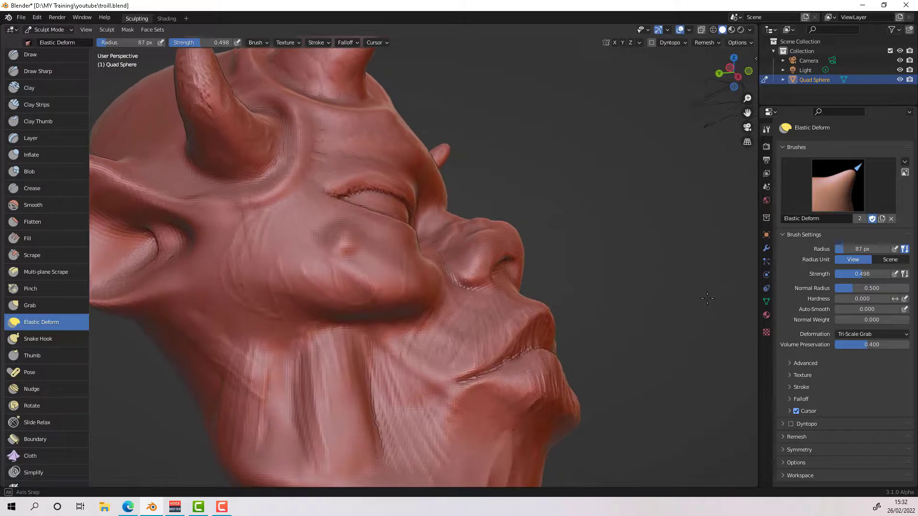
{"action": "left_click", "coordinate": [62, 52]}
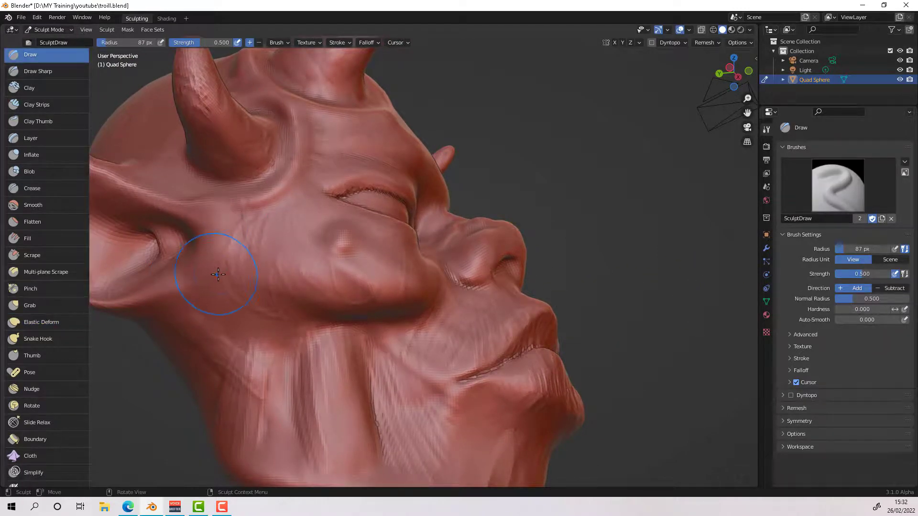
{"action": "left_click_drag", "start_coordinate": [882, 249], "coordinate": [876, 249]}
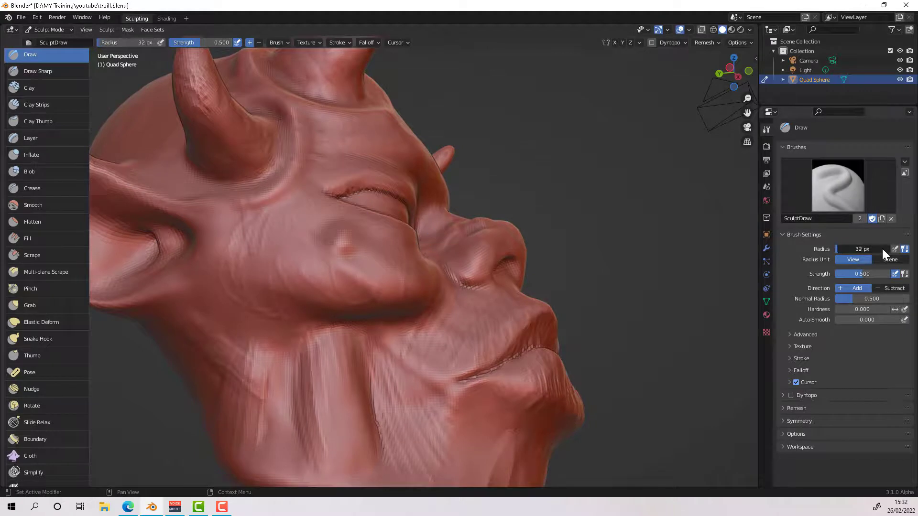
{"action": "left_click_drag", "start_coordinate": [234, 261], "coordinate": [216, 231]}
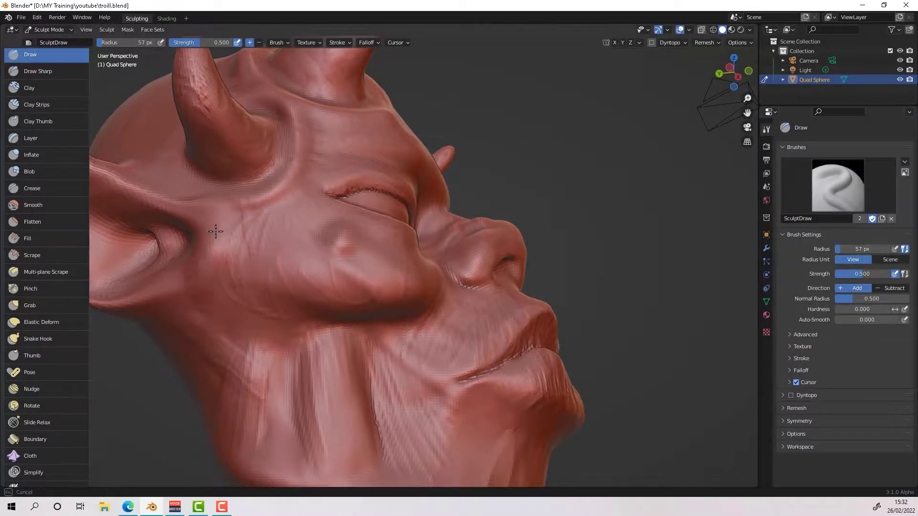
{"action": "left_click_drag", "start_coordinate": [867, 248], "coordinate": [871, 249]}
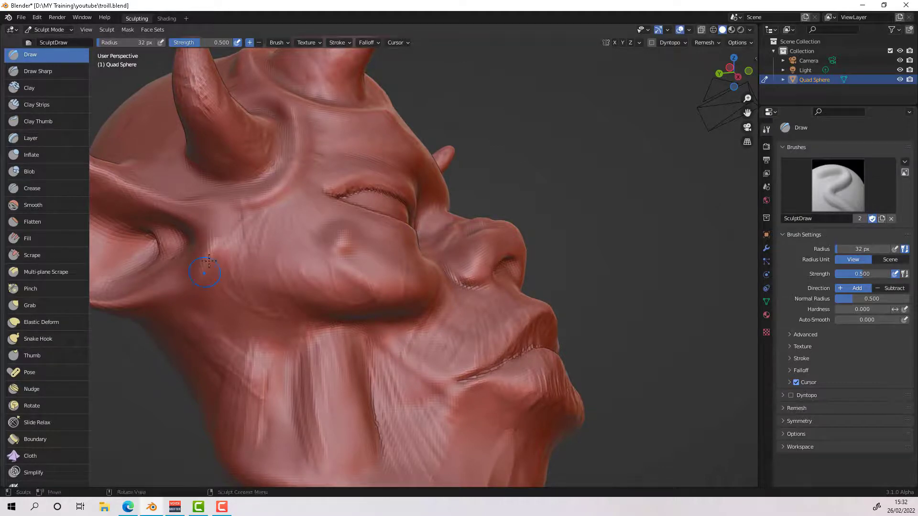
{"action": "left_click_drag", "start_coordinate": [241, 319], "coordinate": [246, 362]}
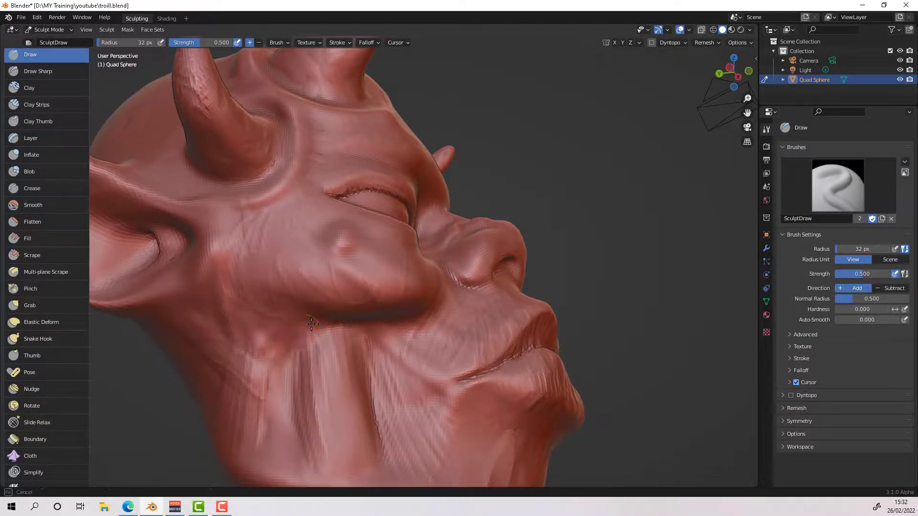
{"action": "mouse_move", "coordinate": [312, 324]}
{"action": "left_mouse_down"}
{"action": "mouse_move", "coordinate": [327, 340]}
{"action": "mouse_move", "coordinate": [388, 358]}
{"action": "left_mouse_up"}
{"action": "left_click_drag", "start_coordinate": [353, 430], "coordinate": [350, 411]}
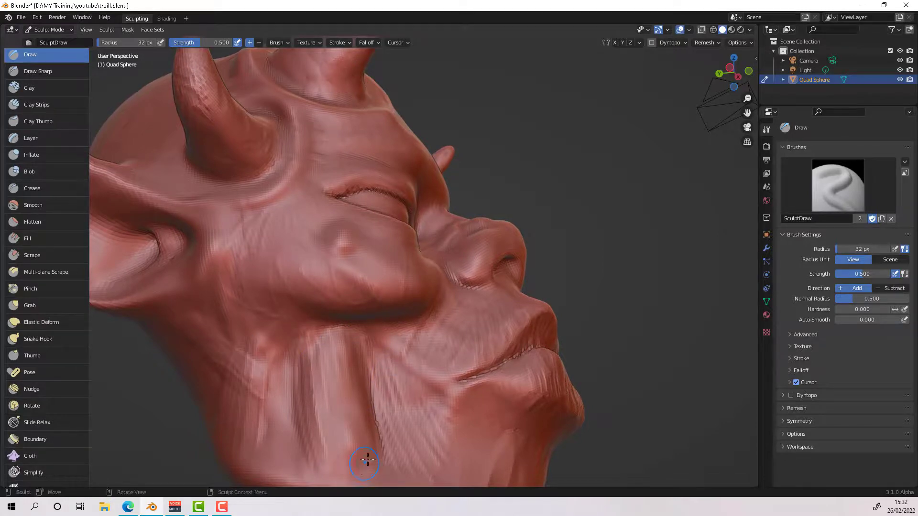
Step: Add small bumps on the unscarred cheek and the scarred side's lower jaw with the Draw brush at 32 px radius and 0.500 strength
{"action": "mouse_move", "coordinate": [367, 460]}
{"action": "middle_mouse_down"}
{"action": "mouse_move", "coordinate": [315, 472]}
{"action": "mouse_move", "coordinate": [360, 381]}
{"action": "middle_mouse_up"}
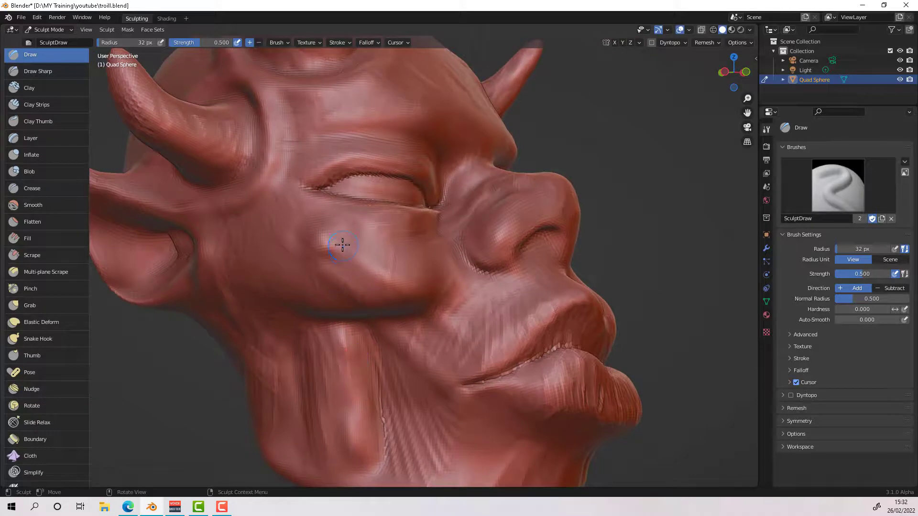
{"action": "left_click_drag", "start_coordinate": [342, 245], "coordinate": [340, 247]}
{"action": "mouse_move", "coordinate": [339, 246]}
{"action": "middle_mouse_down"}
{"action": "mouse_move", "coordinate": [359, 330]}
{"action": "mouse_move", "coordinate": [435, 273]}
{"action": "mouse_move", "coordinate": [438, 313]}
{"action": "mouse_move", "coordinate": [424, 302]}
{"action": "middle_mouse_up"}
{"action": "key", "text": "ctrl"}
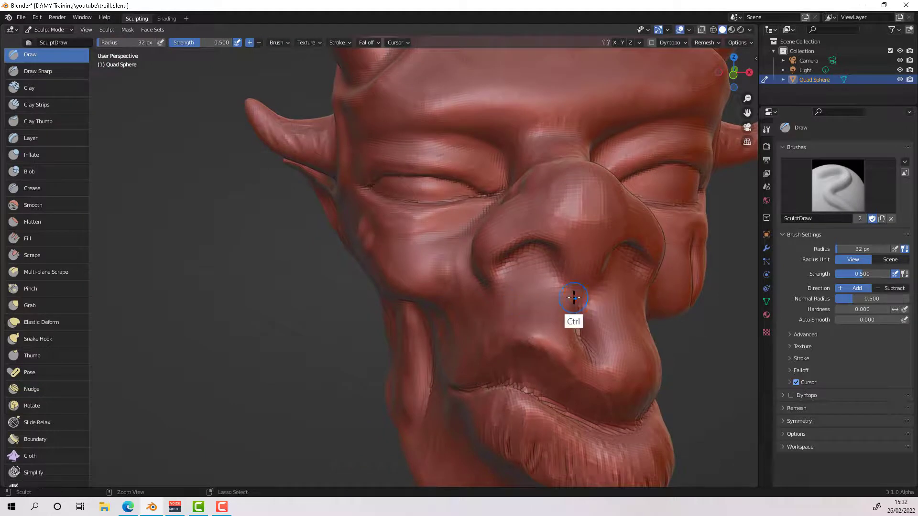
{"action": "mouse_move", "coordinate": [592, 308]}
{"action": "middle_mouse_down"}
{"action": "mouse_move", "coordinate": [584, 316]}
{"action": "mouse_move", "coordinate": [529, 307]}
{"action": "middle_mouse_up"}
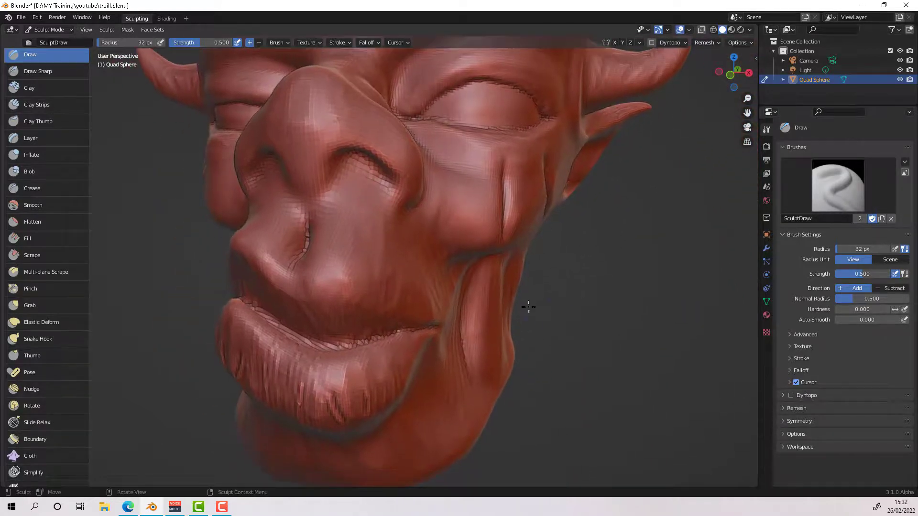
{"action": "mouse_move", "coordinate": [478, 340]}
{"action": "middle_mouse_down", "text": "shift"}
{"action": "mouse_move", "coordinate": [450, 329]}
{"action": "mouse_move", "coordinate": [478, 338]}
{"action": "mouse_move", "coordinate": [472, 352]}
{"action": "middle_mouse_up", "text": "shift"}
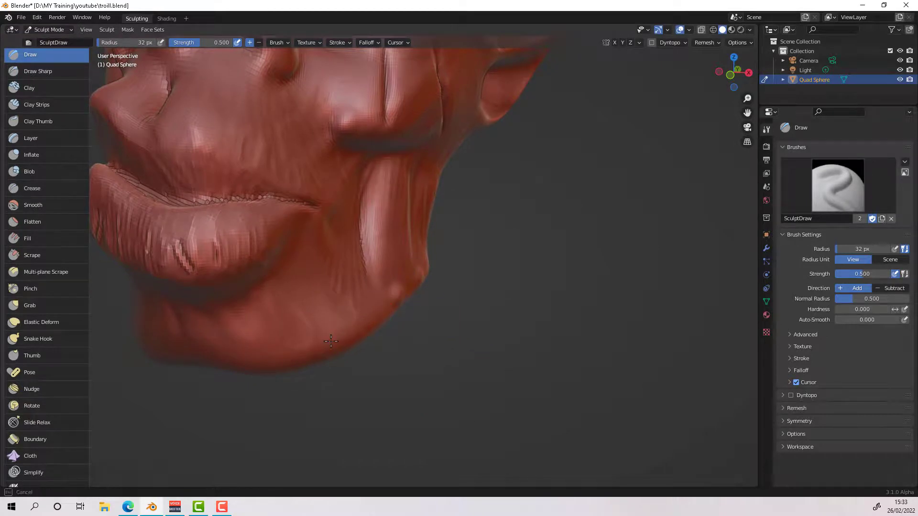
{"action": "left_click_drag", "start_coordinate": [331, 342], "coordinate": [334, 339]}
{"action": "mouse_move", "coordinate": [333, 339]}
{"action": "middle_mouse_down", "text": "shift"}
{"action": "mouse_move", "coordinate": [351, 335]}
{"action": "mouse_move", "coordinate": [338, 339]}
{"action": "middle_mouse_up", "text": "shift"}
Step: Cut a short vertical scar into the scarred side's jaw beside the bump with the Draw Sharp brush at 32 px radius, subtracting at 0.500 strength
{"action": "left_click", "coordinate": [61, 67]}
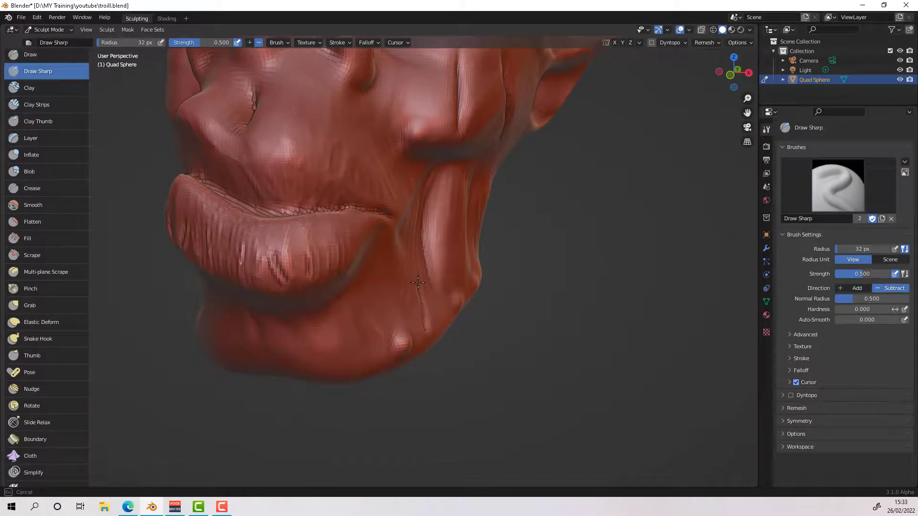
{"action": "left_click_drag", "start_coordinate": [425, 325], "coordinate": [425, 327]}
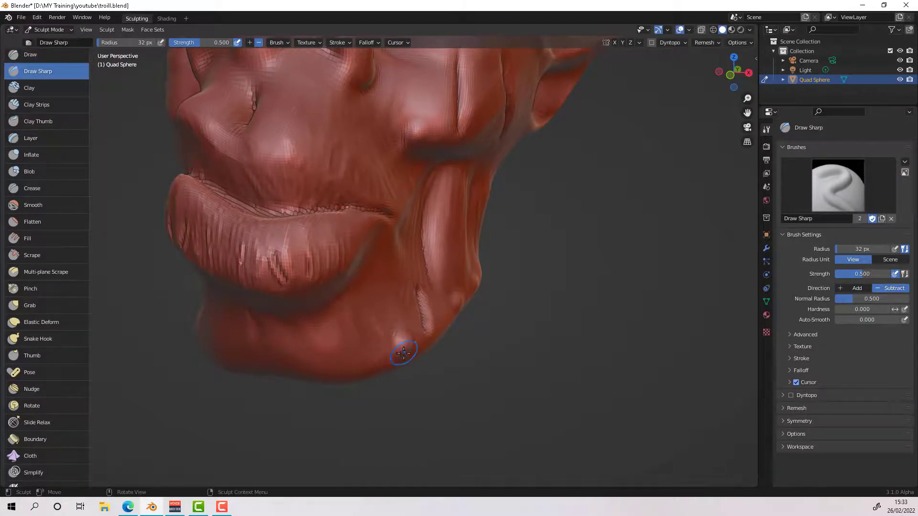
{"action": "middle_click_drag", "start_coordinate": [418, 354], "coordinate": [160, 315]}
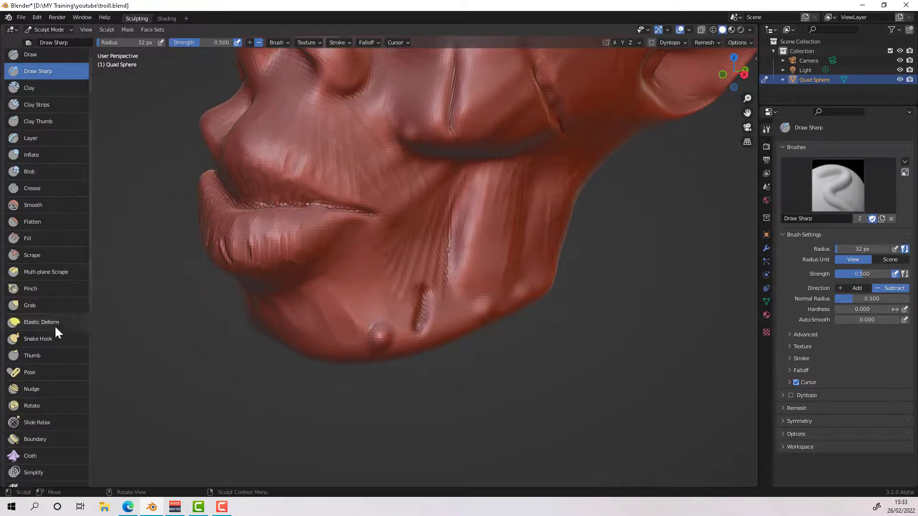
Step: Tighten the short jaw scar with the Pinch brush at 62 px radius and 0.500 strength
{"action": "left_click", "coordinate": [53, 287]}
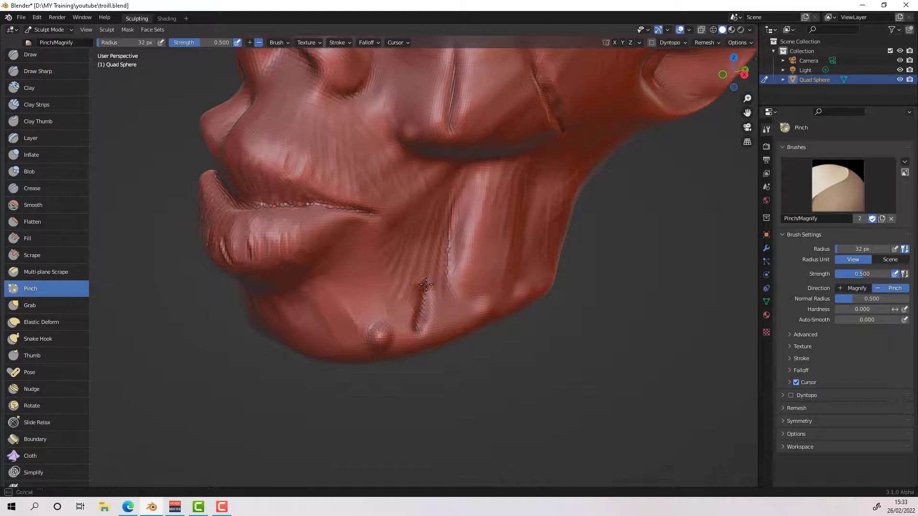
{"action": "left_click_drag", "start_coordinate": [839, 249], "coordinate": [842, 249]}
{"action": "mouse_move", "coordinate": [429, 286]}
{"action": "left_mouse_down"}
{"action": "mouse_move", "coordinate": [416, 334]}
{"action": "mouse_move", "coordinate": [426, 328]}
{"action": "left_mouse_up"}
{"action": "mouse_move", "coordinate": [426, 328]}
{"action": "middle_mouse_down"}
{"action": "mouse_move", "coordinate": [478, 339]}
{"action": "mouse_move", "coordinate": [460, 331]}
{"action": "mouse_move", "coordinate": [468, 329]}
{"action": "middle_mouse_up"}
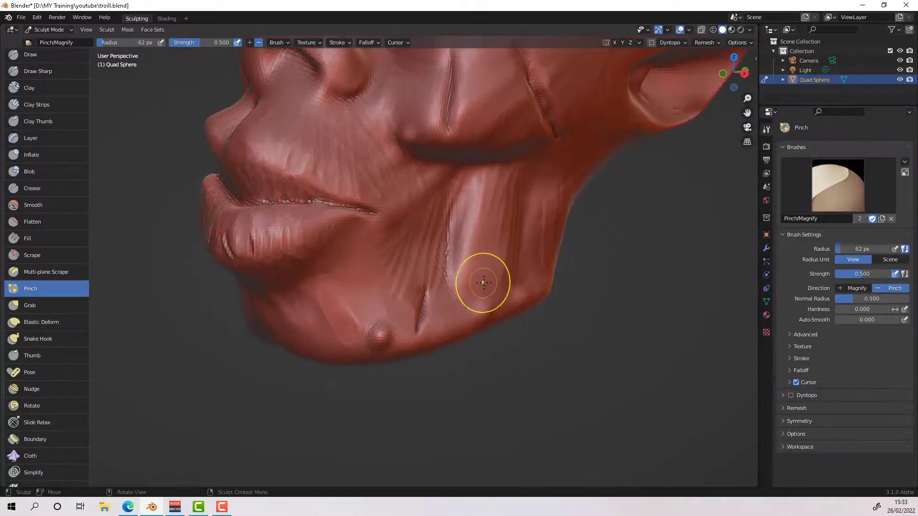
Step: Reshape the edges of the diagonal cheek scar with the Elastic Deform brush at 32 px radius and 0.498 strength
{"action": "mouse_move", "coordinate": [620, 185]}
{"action": "middle_mouse_down", "text": "shift"}
{"action": "mouse_move", "coordinate": [473, 289]}
{"action": "mouse_move", "coordinate": [566, 290]}
{"action": "mouse_move", "coordinate": [544, 297]}
{"action": "mouse_move", "coordinate": [416, 283]}
{"action": "mouse_move", "coordinate": [435, 289]}
{"action": "mouse_move", "coordinate": [498, 221]}
{"action": "middle_mouse_up", "text": "shift"}
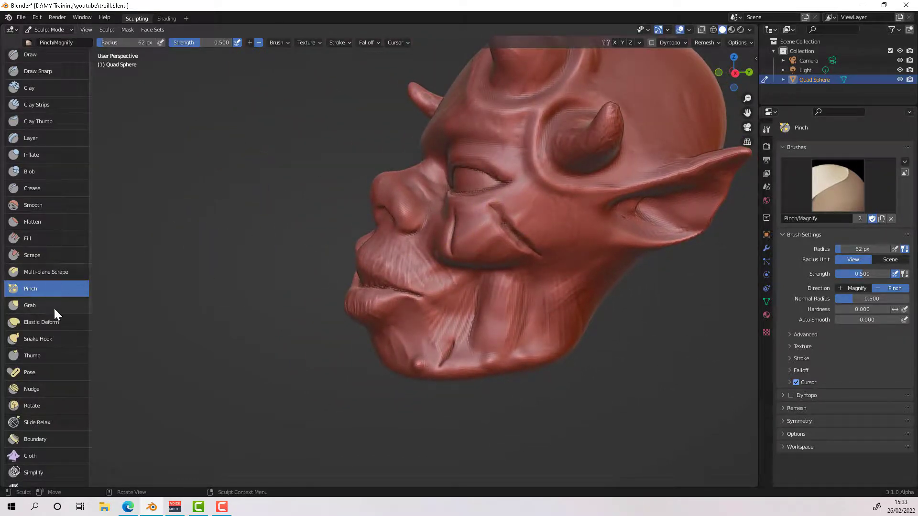
{"action": "left_click", "coordinate": [54, 320]}
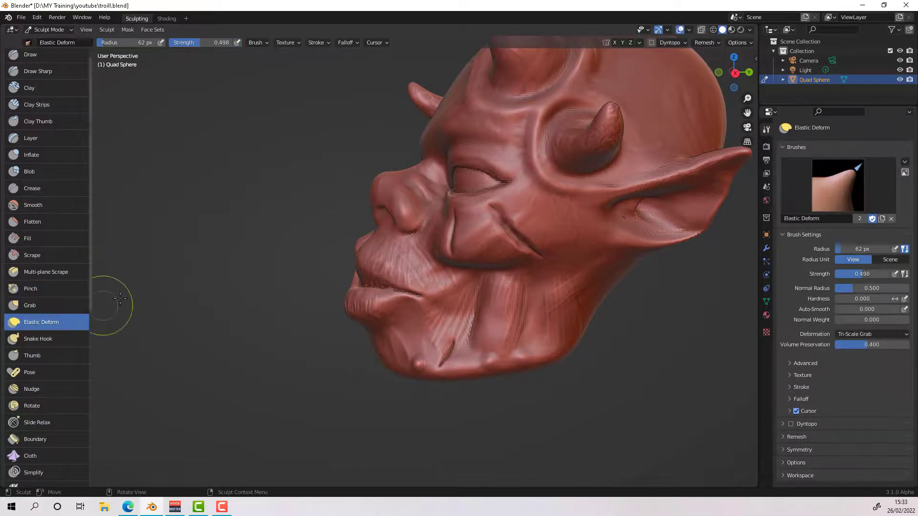
{"action": "left_click_drag", "start_coordinate": [504, 216], "coordinate": [523, 235]}
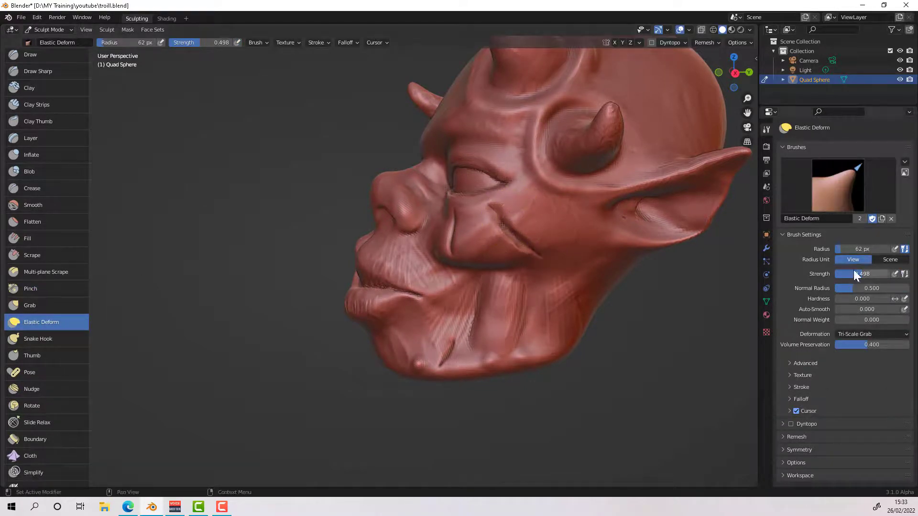
{"action": "left_click", "coordinate": [867, 248]}
{"action": "type", "text": "32"}
{"action": "key", "text": "Return"}
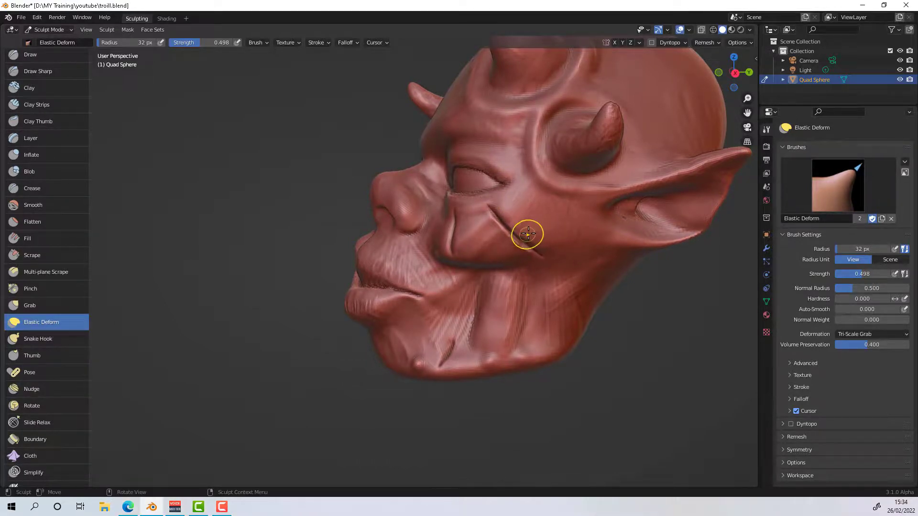
{"action": "mouse_move", "coordinate": [527, 234]}
{"action": "middle_mouse_down"}
{"action": "mouse_move", "coordinate": [628, 266]}
{"action": "mouse_move", "coordinate": [467, 242]}
{"action": "middle_mouse_up"}
{"action": "mouse_move", "coordinate": [486, 245]}
{"action": "left_mouse_down"}
{"action": "mouse_move", "coordinate": [486, 226]}
{"action": "mouse_move", "coordinate": [518, 239]}
{"action": "left_mouse_up"}
{"action": "mouse_move", "coordinate": [518, 239]}
{"action": "middle_mouse_down"}
{"action": "mouse_move", "coordinate": [559, 226]}
{"action": "mouse_move", "coordinate": [487, 276]}
{"action": "mouse_move", "coordinate": [565, 269]}
{"action": "mouse_move", "coordinate": [486, 262]}
{"action": "mouse_move", "coordinate": [558, 269]}
{"action": "mouse_move", "coordinate": [549, 271]}
{"action": "middle_mouse_up"}
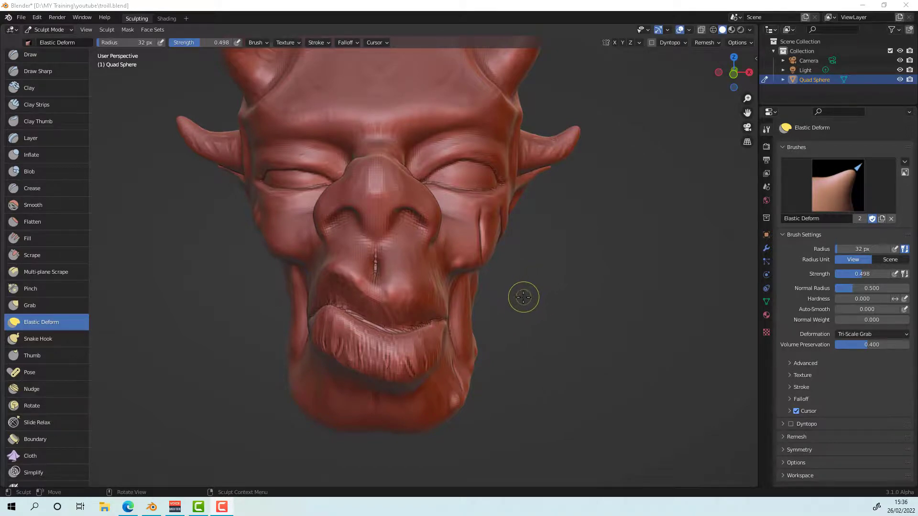
Step: Set the voxel size to 0.006695 m and remesh the head
{"action": "left_click", "coordinate": [544, 290]}
{"action": "mouse_move", "coordinate": [544, 291]}
{"action": "middle_mouse_down"}
{"action": "mouse_move", "coordinate": [547, 310]}
{"action": "mouse_move", "coordinate": [545, 287]}
{"action": "mouse_move", "coordinate": [567, 277]}
{"action": "mouse_move", "coordinate": [553, 290]}
{"action": "middle_mouse_up"}
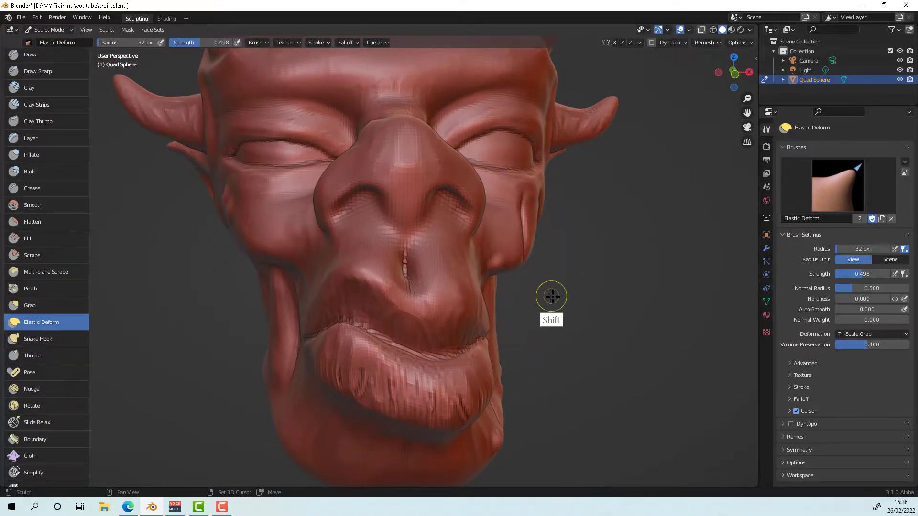
{"action": "key", "text": "r"}
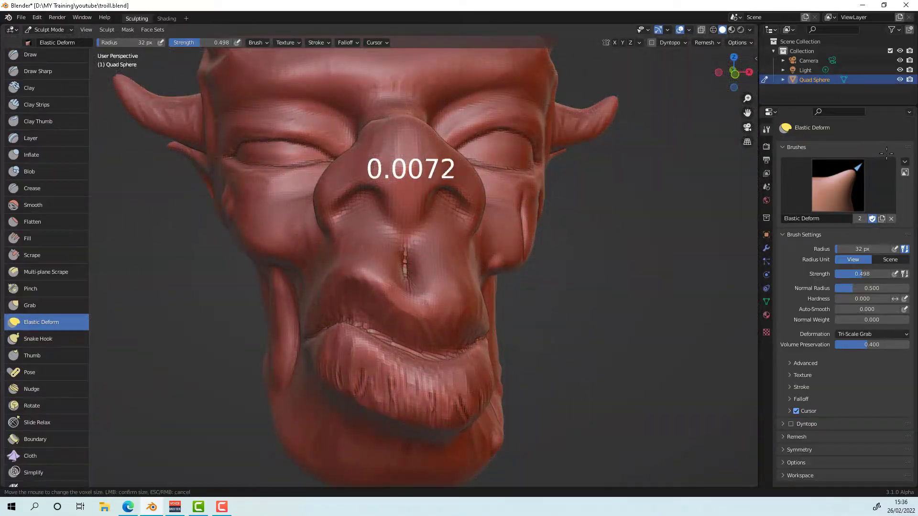
{"action": "left_click", "coordinate": [900, 152]}
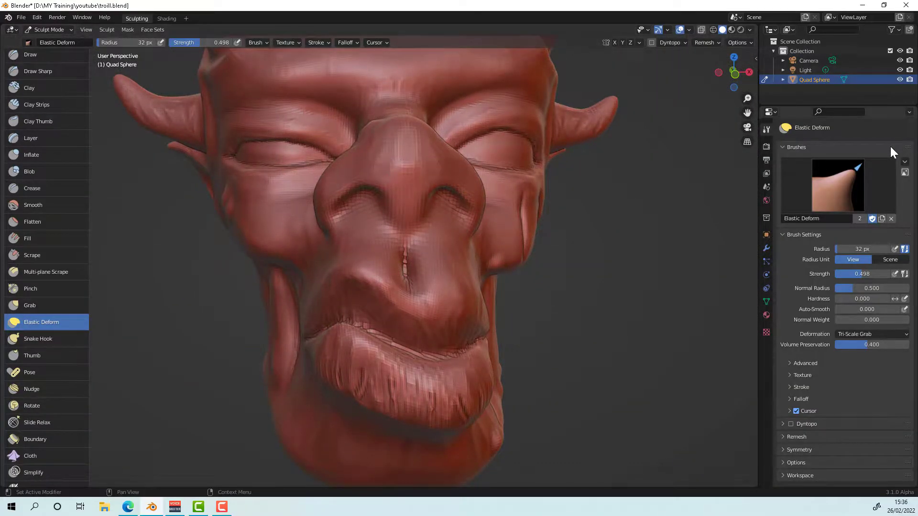
{"action": "left_click", "coordinate": [704, 40]}
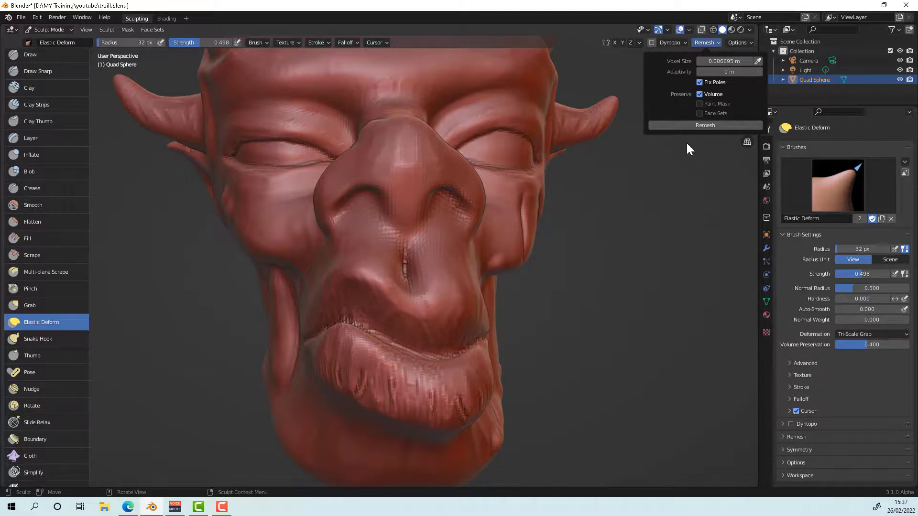
Step: Smooth the rough crease between the nose and upper lip with the Smooth brush at 32 px radius and 0.700 strength
{"action": "left_click", "coordinate": [64, 206]}
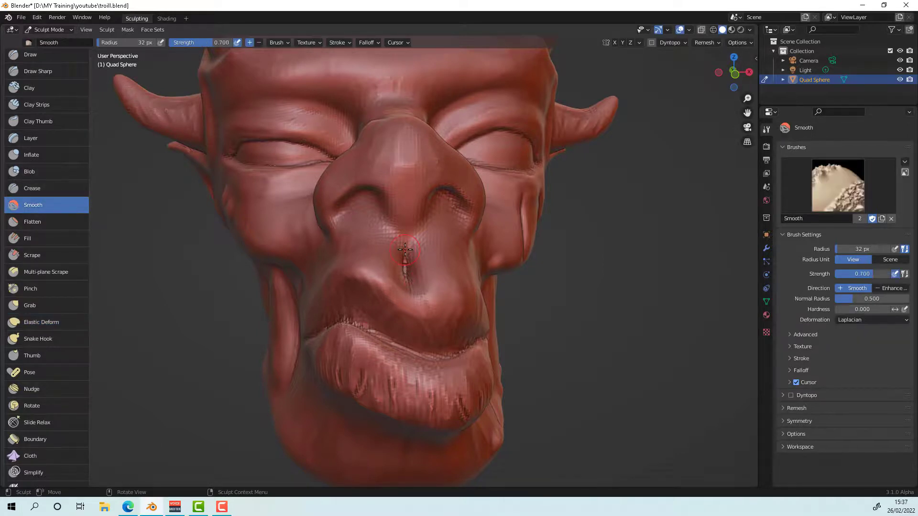
{"action": "left_click_drag", "start_coordinate": [405, 249], "coordinate": [405, 249]}
Step: Tighten the eyelid creases on the bumpy-cheek side with the Pinch brush at 32 px radius and 0.500 strength
{"action": "left_click", "coordinate": [57, 289]}
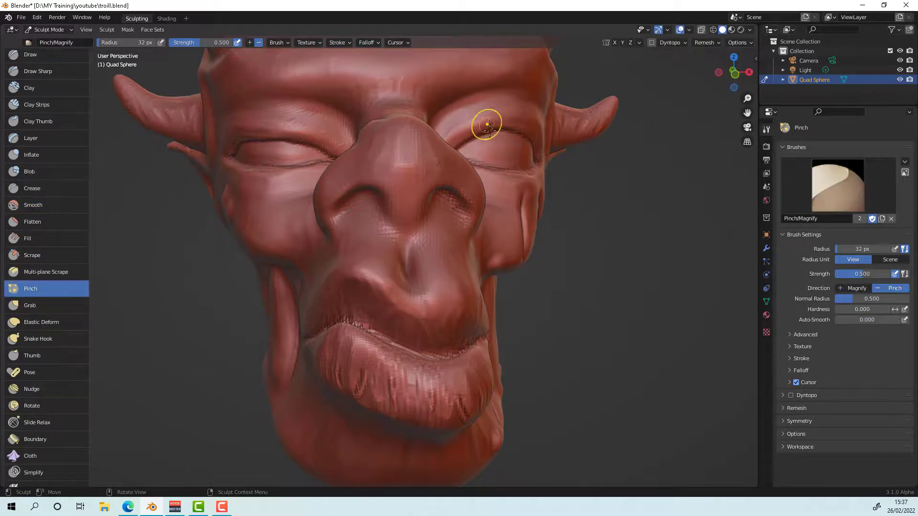
{"action": "left_click_drag", "start_coordinate": [235, 150], "coordinate": [232, 150]}
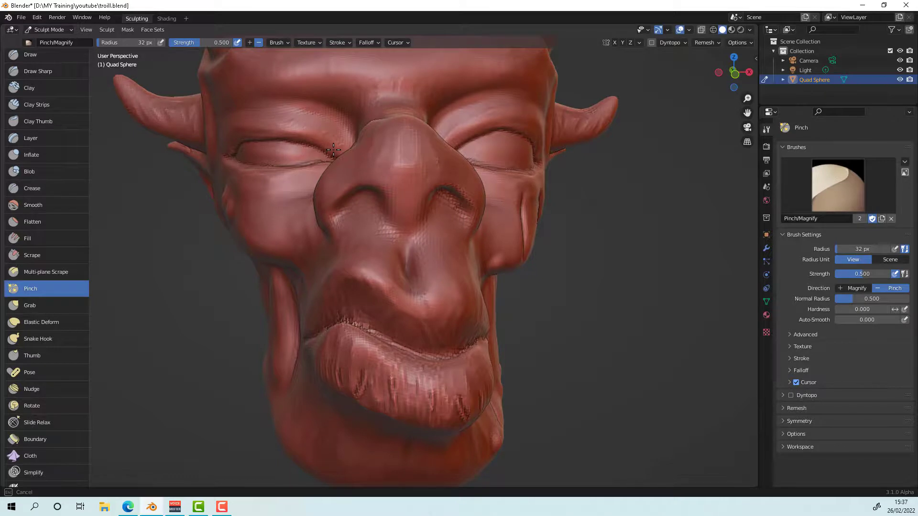
{"action": "left_click_drag", "start_coordinate": [334, 150], "coordinate": [267, 221]}
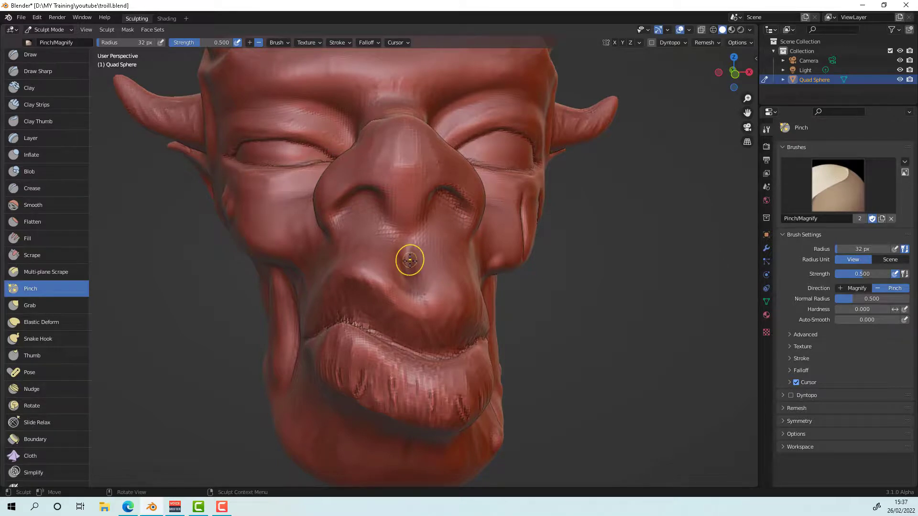
{"action": "mouse_move", "coordinate": [410, 260]}
{"action": "middle_mouse_down"}
{"action": "mouse_move", "coordinate": [466, 312]}
{"action": "mouse_move", "coordinate": [421, 282]}
{"action": "middle_mouse_up"}
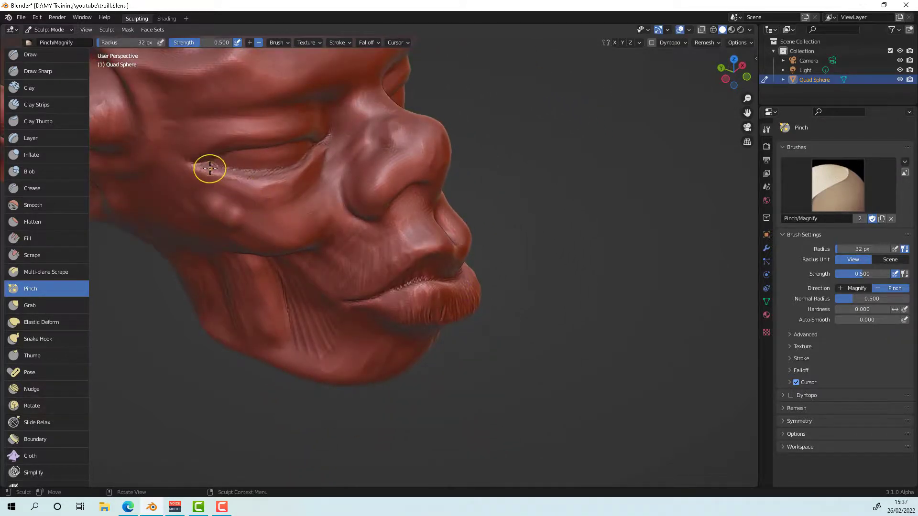
{"action": "left_click_drag", "start_coordinate": [207, 167], "coordinate": [210, 168]}
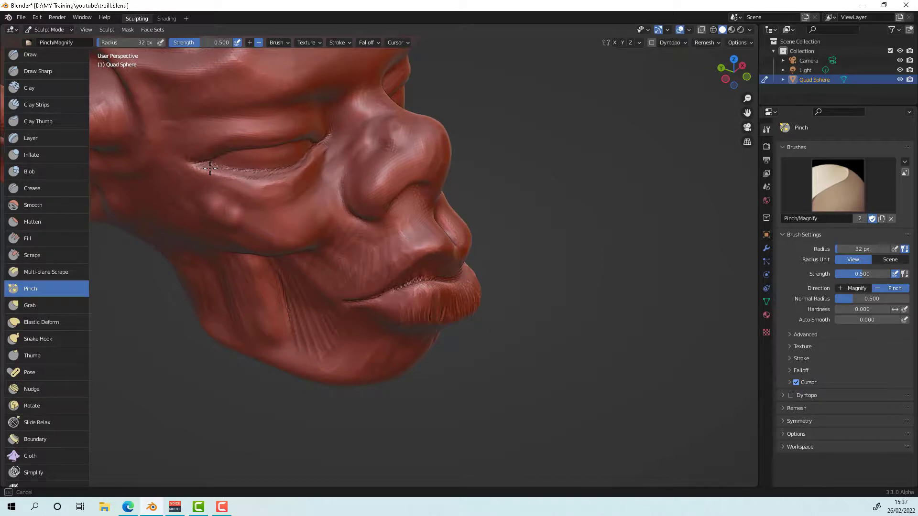
{"action": "left_click_drag", "start_coordinate": [210, 168], "coordinate": [219, 151]}
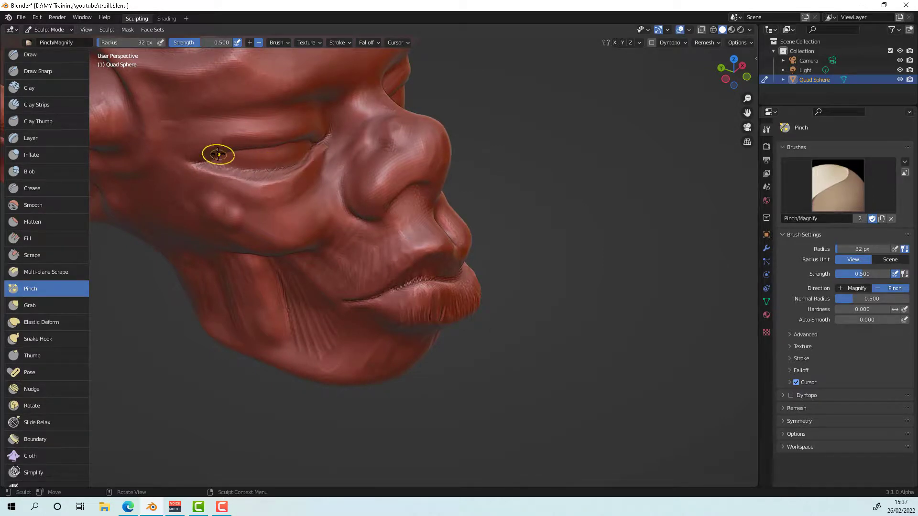
{"action": "mouse_move", "coordinate": [219, 152]}
{"action": "middle_mouse_down"}
{"action": "mouse_move", "coordinate": [244, 114]}
{"action": "mouse_move", "coordinate": [250, 123]}
{"action": "middle_mouse_up"}
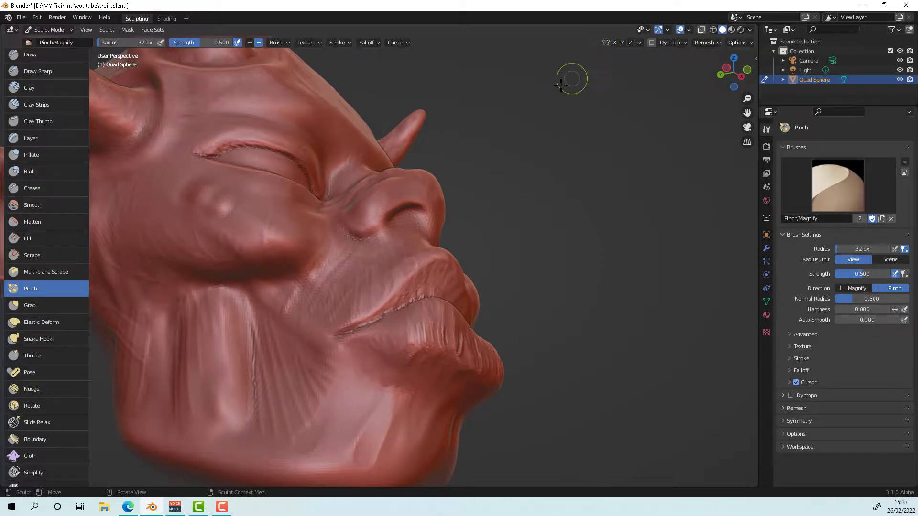
Step: Pinch the inner corner and lower lid crease of the eye on the scarred-cheek side
{"action": "mouse_move", "coordinate": [569, 76]}
{"action": "middle_mouse_down"}
{"action": "mouse_move", "coordinate": [486, 138]}
{"action": "mouse_move", "coordinate": [498, 184]}
{"action": "middle_mouse_up"}
{"action": "left_click_drag", "start_coordinate": [498, 185], "coordinate": [474, 185]}
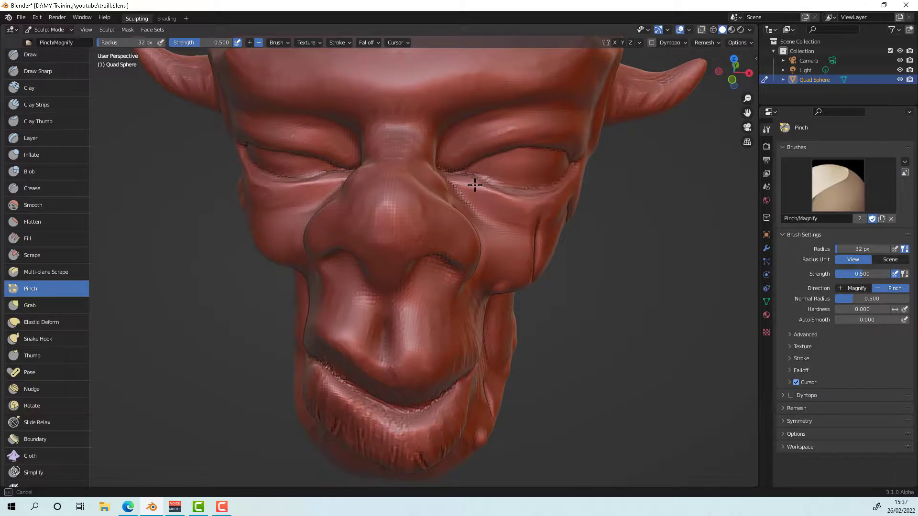
{"action": "left_click_drag", "start_coordinate": [475, 185], "coordinate": [483, 186]}
{"action": "middle_click_drag", "start_coordinate": [483, 186], "coordinate": [498, 150]}
{"action": "mouse_move", "coordinate": [469, 164]}
{"action": "left_mouse_down"}
{"action": "mouse_move", "coordinate": [462, 164]}
{"action": "mouse_move", "coordinate": [470, 161]}
{"action": "left_mouse_up"}
{"action": "middle_click_drag", "start_coordinate": [550, 174], "coordinate": [521, 158]}
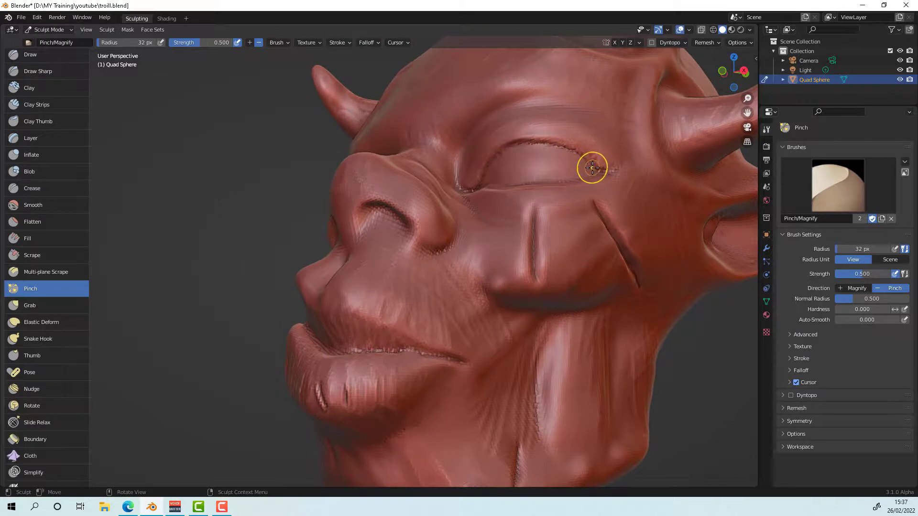
Step: Smooth the rough eyelid edges and the crease from the inner eye corner to the cheek on the scarred side
{"action": "key", "text": "shift"}
{"action": "mouse_move", "coordinate": [592, 169]}
{"action": "left_mouse_down", "text": "shift"}
{"action": "mouse_move", "coordinate": [550, 142]}
{"action": "mouse_move", "coordinate": [504, 147]}
{"action": "mouse_move", "coordinate": [470, 196]}
{"action": "left_mouse_up", "text": "shift"}
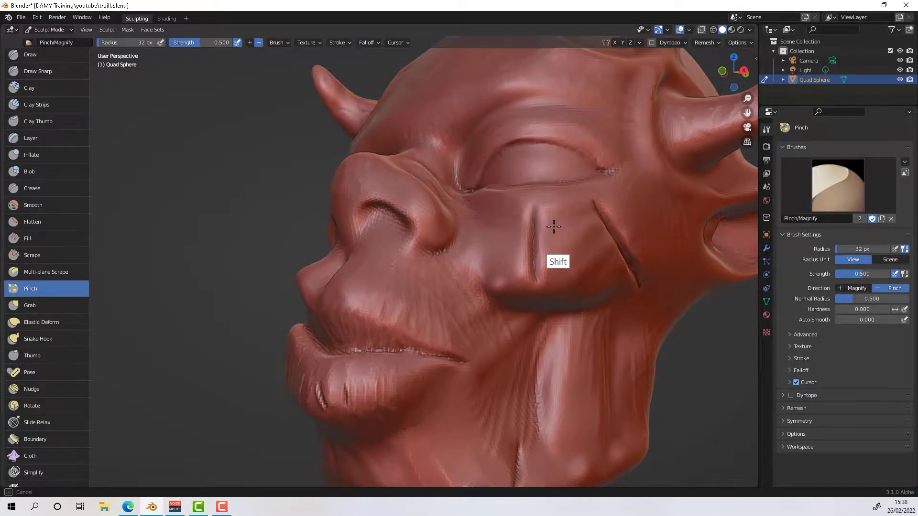
{"action": "mouse_move", "coordinate": [549, 218]}
{"action": "middle_mouse_down"}
{"action": "mouse_move", "coordinate": [552, 225]}
{"action": "mouse_move", "coordinate": [500, 185]}
{"action": "middle_mouse_up"}
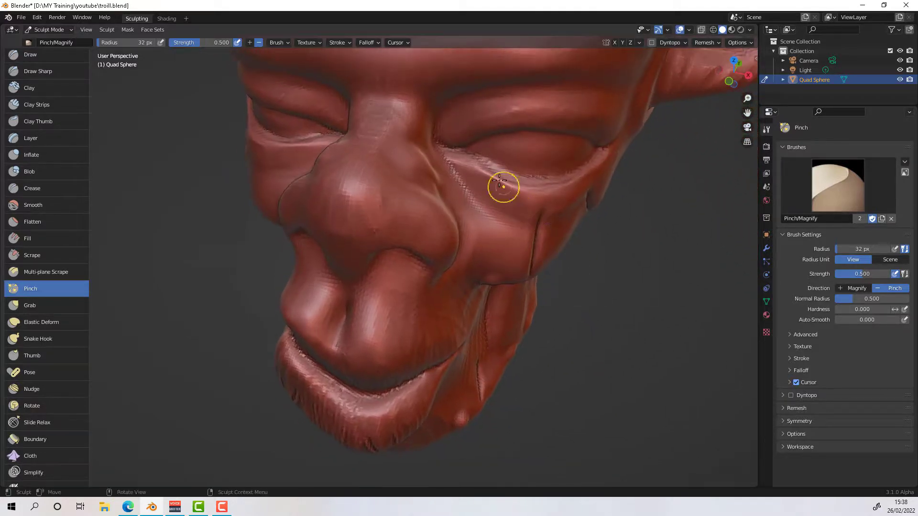
{"action": "mouse_move", "coordinate": [473, 155]}
{"action": "left_mouse_down", "text": "shift"}
{"action": "mouse_move", "coordinate": [507, 173]}
{"action": "mouse_move", "coordinate": [564, 179]}
{"action": "mouse_move", "coordinate": [604, 149]}
{"action": "left_mouse_up", "text": "shift"}
{"action": "middle_click_drag", "start_coordinate": [547, 222], "coordinate": [497, 235]}
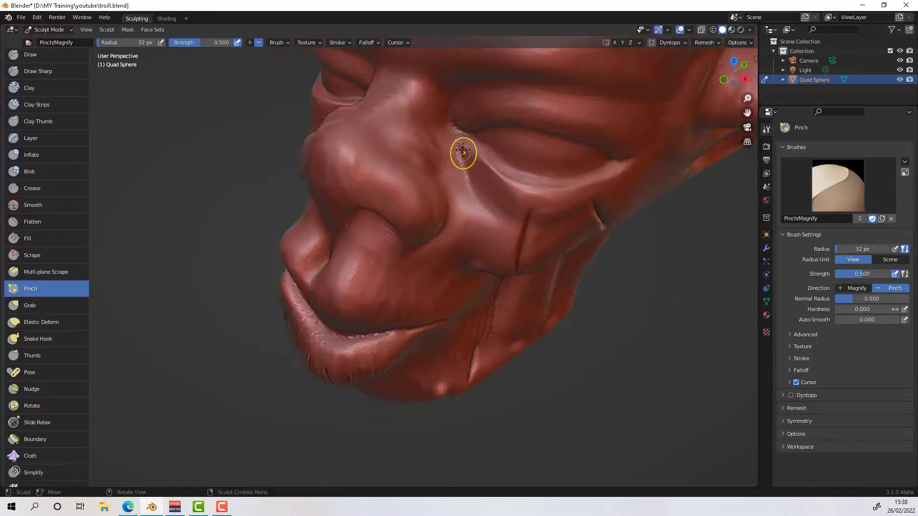
{"action": "mouse_move", "coordinate": [463, 165]}
{"action": "left_mouse_down", "text": "ctrl"}
{"action": "mouse_move", "coordinate": [451, 109]}
{"action": "mouse_move", "coordinate": [469, 180]}
{"action": "mouse_move", "coordinate": [458, 142]}
{"action": "mouse_move", "coordinate": [456, 154]}
{"action": "left_mouse_up", "text": "ctrl"}
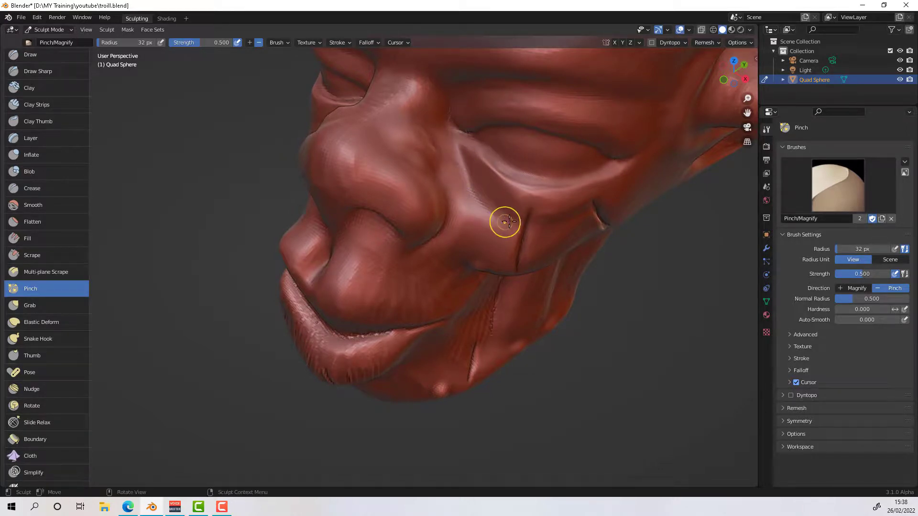
{"action": "left_click_drag", "start_coordinate": [505, 223], "coordinate": [535, 218], "text": "shift"}
Step: Carve the lower eyelid crease on the bumpy-cheek side with subtractive Draw Sharp at 32 px radius, and smooth it
{"action": "mouse_move", "coordinate": [539, 227]}
{"action": "middle_mouse_down"}
{"action": "mouse_move", "coordinate": [610, 219]}
{"action": "mouse_move", "coordinate": [651, 190]}
{"action": "middle_mouse_up"}
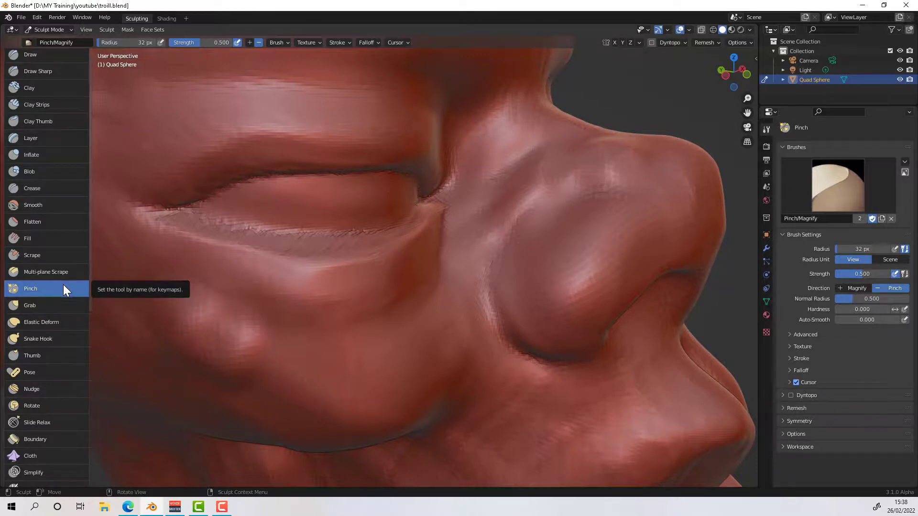
{"action": "left_click", "coordinate": [54, 71]}
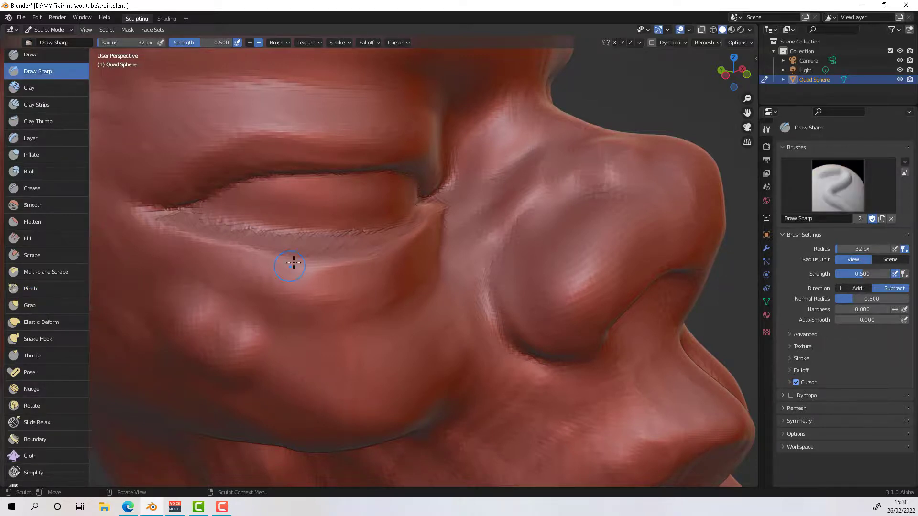
{"action": "left_click_drag", "start_coordinate": [200, 215], "coordinate": [201, 216]}
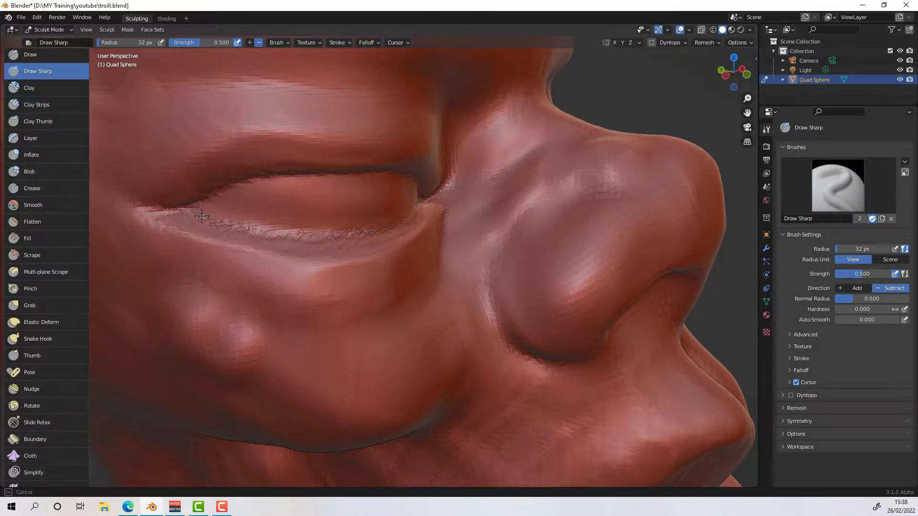
{"action": "mouse_move", "coordinate": [202, 216]}
{"action": "left_mouse_down"}
{"action": "mouse_move", "coordinate": [302, 228]}
{"action": "mouse_move", "coordinate": [409, 220]}
{"action": "left_mouse_up"}
{"action": "key", "text": "shift"}
{"action": "middle_click_drag", "start_coordinate": [409, 220], "coordinate": [388, 194]}
{"action": "mouse_move", "coordinate": [435, 204]}
{"action": "left_mouse_down", "text": "shift"}
{"action": "mouse_move", "coordinate": [344, 185]}
{"action": "mouse_move", "coordinate": [224, 200]}
{"action": "mouse_move", "coordinate": [186, 237]}
{"action": "left_mouse_up", "text": "shift"}
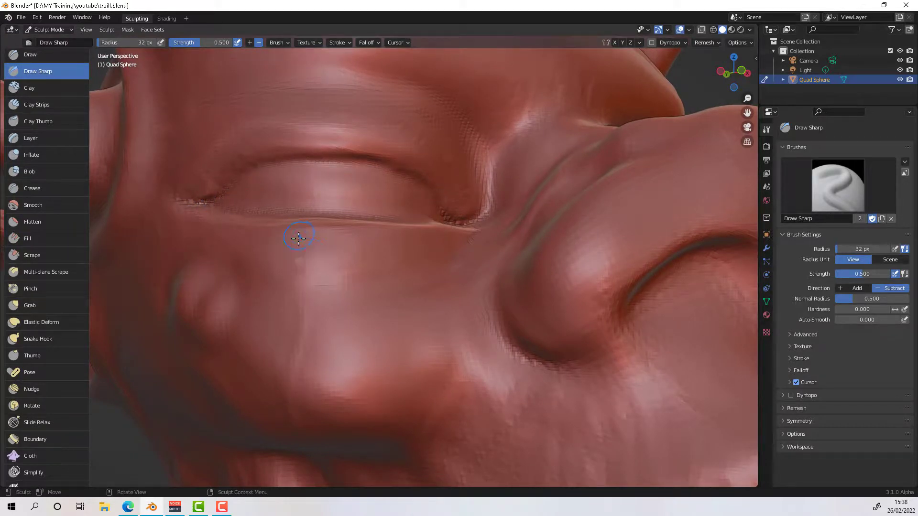
Step: Sharpen the upper and lower lid creases of the same eye with the Pinch brush at 57 px radius
{"action": "left_click", "coordinate": [48, 287]}
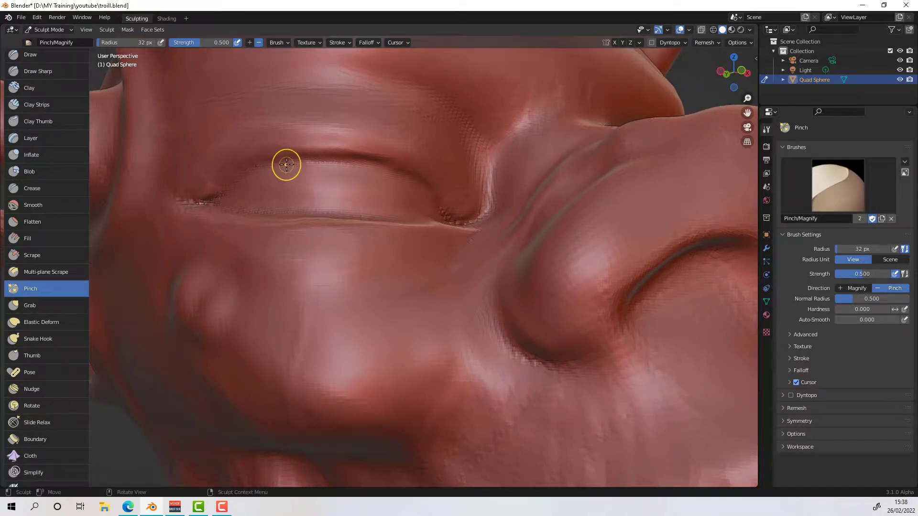
{"action": "left_click", "coordinate": [838, 249]}
{"action": "key", "text": "Return"}
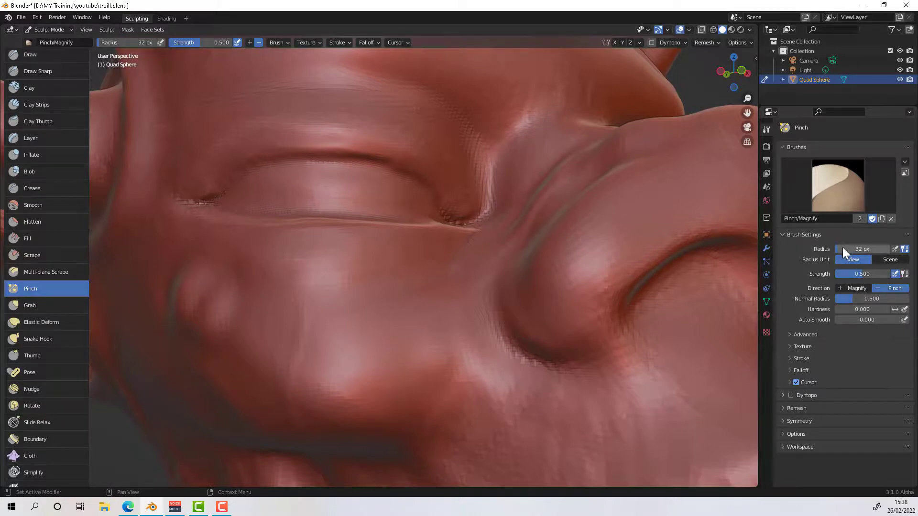
{"action": "left_click_drag", "start_coordinate": [845, 248], "coordinate": [847, 248]}
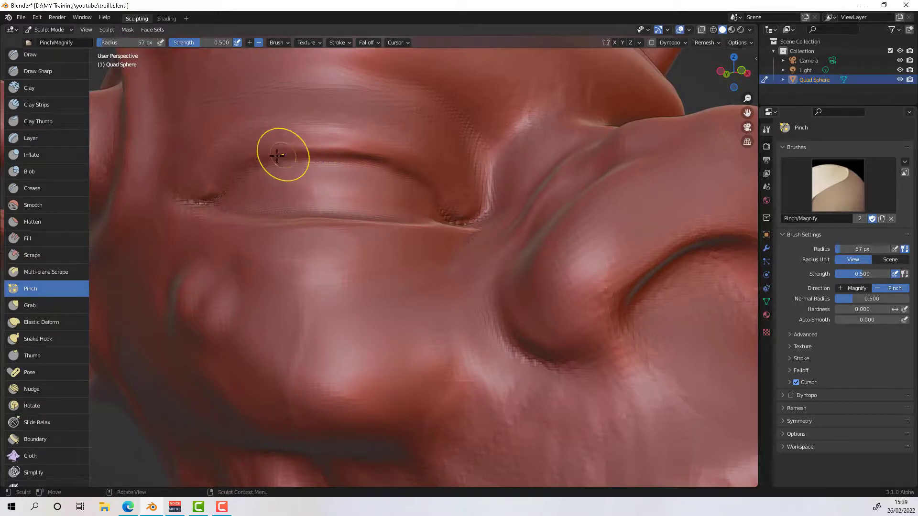
{"action": "left_click_drag", "start_coordinate": [288, 146], "coordinate": [449, 230]}
{"action": "mouse_move", "coordinate": [431, 292]}
{"action": "middle_mouse_down"}
{"action": "mouse_move", "coordinate": [451, 328]}
{"action": "mouse_move", "coordinate": [402, 301]}
{"action": "middle_mouse_up"}
{"action": "mouse_move", "coordinate": [202, 231]}
{"action": "left_mouse_down"}
{"action": "mouse_move", "coordinate": [310, 242]}
{"action": "mouse_move", "coordinate": [368, 225]}
{"action": "left_mouse_up"}
{"action": "mouse_move", "coordinate": [382, 258]}
{"action": "middle_mouse_down"}
{"action": "mouse_move", "coordinate": [423, 303]}
{"action": "mouse_move", "coordinate": [400, 303]}
{"action": "mouse_move", "coordinate": [424, 282]}
{"action": "mouse_move", "coordinate": [280, 205]}
{"action": "middle_mouse_up"}
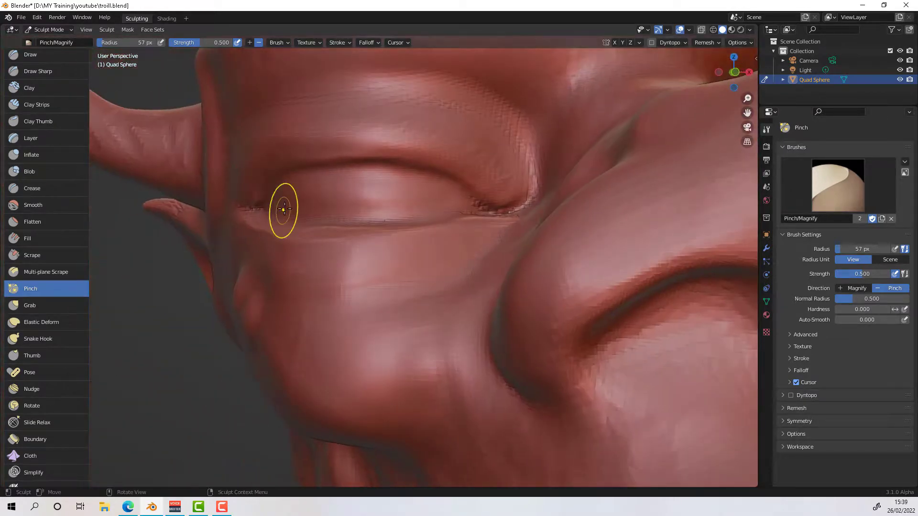
{"action": "left_click_drag", "start_coordinate": [281, 205], "coordinate": [448, 268]}
Step: Hollow out the nostril on the bumpy-cheek side with the Draw brush set to Subtract, 108 px radius and 0.500 strength
{"action": "scroll", "coordinate": [449, 263], "scroll_direction": "up", "scroll_amount": 3}
{"action": "middle_click_drag", "start_coordinate": [449, 263], "coordinate": [453, 285]}
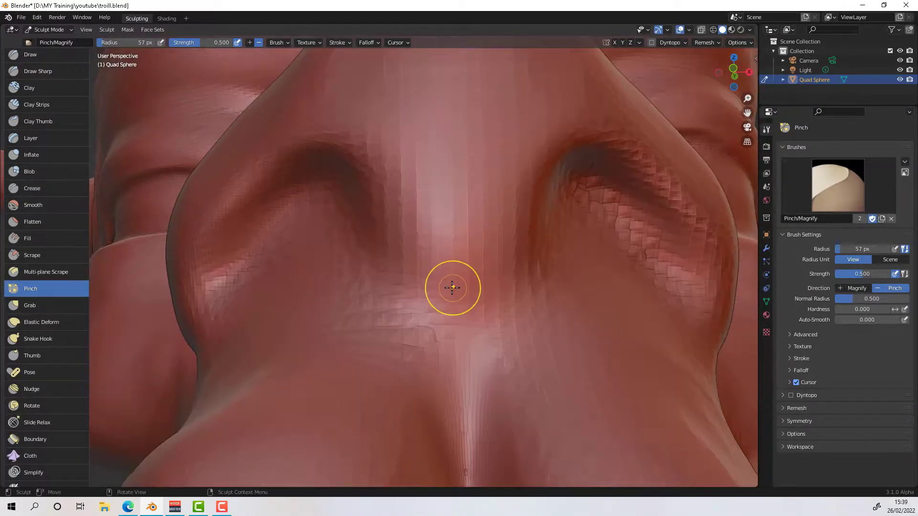
{"action": "left_click", "coordinate": [59, 57]}
{"action": "left_click", "coordinate": [258, 43]}
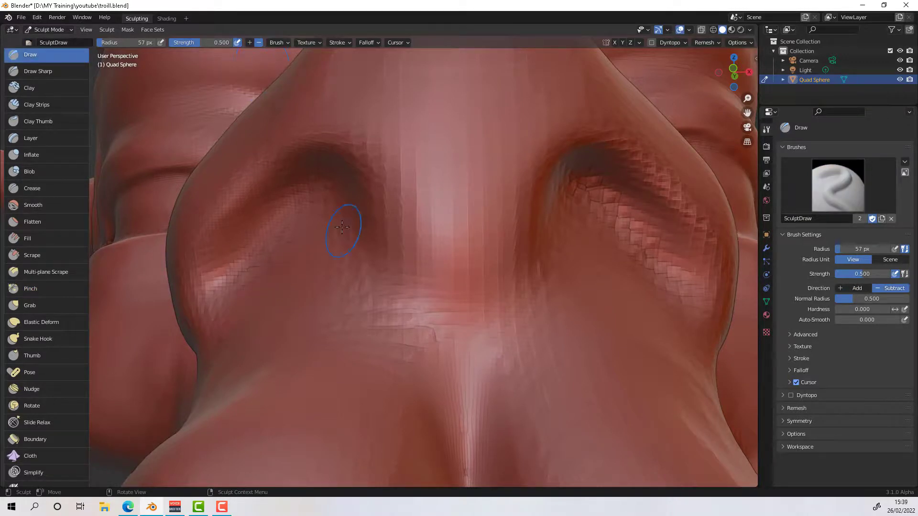
{"action": "left_click", "coordinate": [845, 249]}
{"action": "type", "text": "108"}
{"action": "key", "text": "Return"}
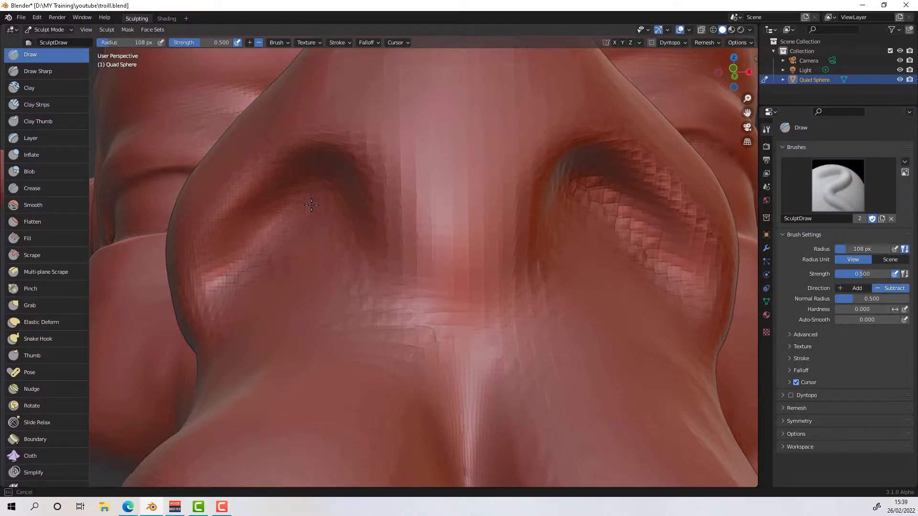
{"action": "mouse_move", "coordinate": [311, 205]}
{"action": "left_mouse_down"}
{"action": "mouse_move", "coordinate": [317, 211]}
{"action": "mouse_move", "coordinate": [239, 264]}
{"action": "mouse_move", "coordinate": [311, 206]}
{"action": "mouse_move", "coordinate": [306, 276]}
{"action": "mouse_move", "coordinate": [287, 287]}
{"action": "mouse_move", "coordinate": [258, 254]}
{"action": "mouse_move", "coordinate": [311, 205]}
{"action": "mouse_move", "coordinate": [303, 254]}
{"action": "left_mouse_up"}
{"action": "mouse_move", "coordinate": [378, 299]}
{"action": "middle_mouse_down"}
{"action": "mouse_move", "coordinate": [402, 288]}
{"action": "mouse_move", "coordinate": [433, 296]}
{"action": "middle_mouse_up"}
{"action": "mouse_move", "coordinate": [321, 227]}
{"action": "left_mouse_down"}
{"action": "mouse_move", "coordinate": [283, 249]}
{"action": "mouse_move", "coordinate": [321, 233]}
{"action": "left_mouse_up"}
{"action": "mouse_move", "coordinate": [320, 233]}
{"action": "middle_mouse_down"}
{"action": "mouse_move", "coordinate": [367, 277]}
{"action": "mouse_move", "coordinate": [295, 253]}
{"action": "mouse_move", "coordinate": [328, 205]}
{"action": "middle_mouse_up"}
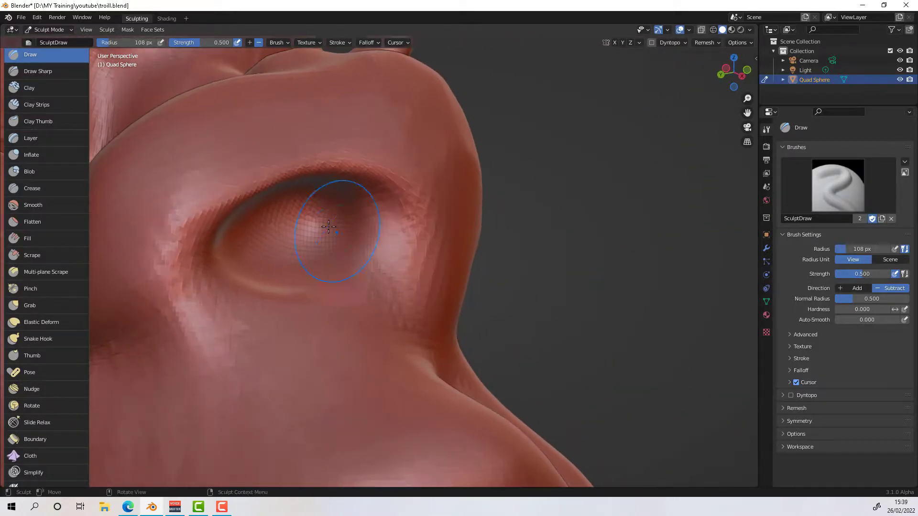
{"action": "mouse_move", "coordinate": [328, 205]}
{"action": "left_mouse_down"}
{"action": "mouse_move", "coordinate": [324, 218]}
{"action": "mouse_move", "coordinate": [248, 229]}
{"action": "left_mouse_up"}
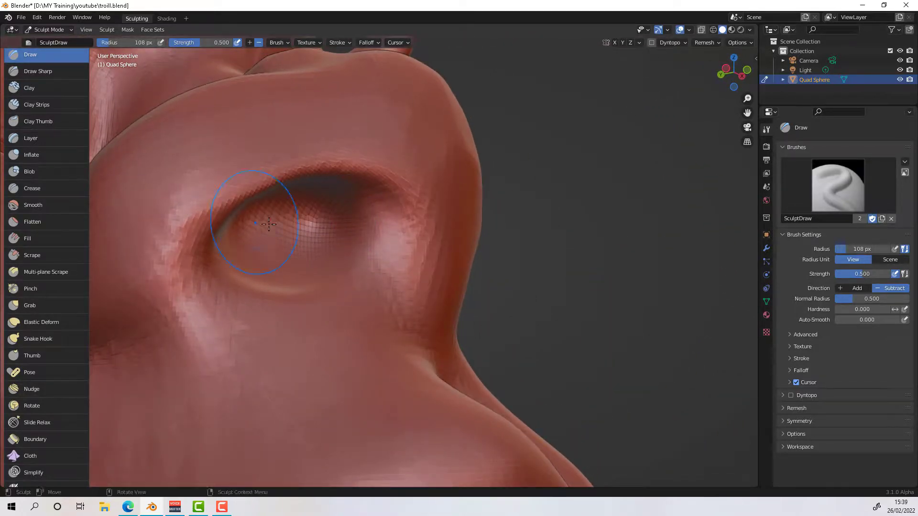
Step: Deepen the inside of that nostril with further subtractive Draw strokes from several angles
{"action": "mouse_move", "coordinate": [248, 230]}
{"action": "middle_mouse_down"}
{"action": "mouse_move", "coordinate": [259, 220]}
{"action": "mouse_move", "coordinate": [243, 208]}
{"action": "mouse_move", "coordinate": [268, 246]}
{"action": "mouse_move", "coordinate": [244, 215]}
{"action": "mouse_move", "coordinate": [213, 219]}
{"action": "middle_mouse_up"}
{"action": "mouse_move", "coordinate": [213, 219]}
{"action": "left_mouse_down"}
{"action": "mouse_move", "coordinate": [264, 203]}
{"action": "mouse_move", "coordinate": [287, 216]}
{"action": "left_mouse_up"}
{"action": "middle_click_drag", "start_coordinate": [286, 216], "coordinate": [345, 209]}
{"action": "mouse_move", "coordinate": [346, 209]}
{"action": "left_mouse_down"}
{"action": "mouse_move", "coordinate": [362, 233]}
{"action": "mouse_move", "coordinate": [337, 230]}
{"action": "left_mouse_up"}
{"action": "mouse_move", "coordinate": [337, 231]}
{"action": "middle_mouse_down"}
{"action": "mouse_move", "coordinate": [351, 238]}
{"action": "mouse_move", "coordinate": [293, 258]}
{"action": "middle_mouse_up"}
{"action": "left_click_drag", "start_coordinate": [293, 258], "coordinate": [282, 261]}
{"action": "mouse_move", "coordinate": [282, 260]}
{"action": "middle_mouse_down"}
{"action": "mouse_move", "coordinate": [229, 225]}
{"action": "mouse_move", "coordinate": [269, 223]}
{"action": "mouse_move", "coordinate": [301, 201]}
{"action": "middle_mouse_up"}
{"action": "left_click_drag", "start_coordinate": [300, 201], "coordinate": [308, 198]}
{"action": "mouse_move", "coordinate": [308, 197]}
{"action": "middle_mouse_down"}
{"action": "mouse_move", "coordinate": [240, 252]}
{"action": "mouse_move", "coordinate": [264, 196]}
{"action": "middle_mouse_up"}
{"action": "left_click_drag", "start_coordinate": [265, 196], "coordinate": [265, 196]}
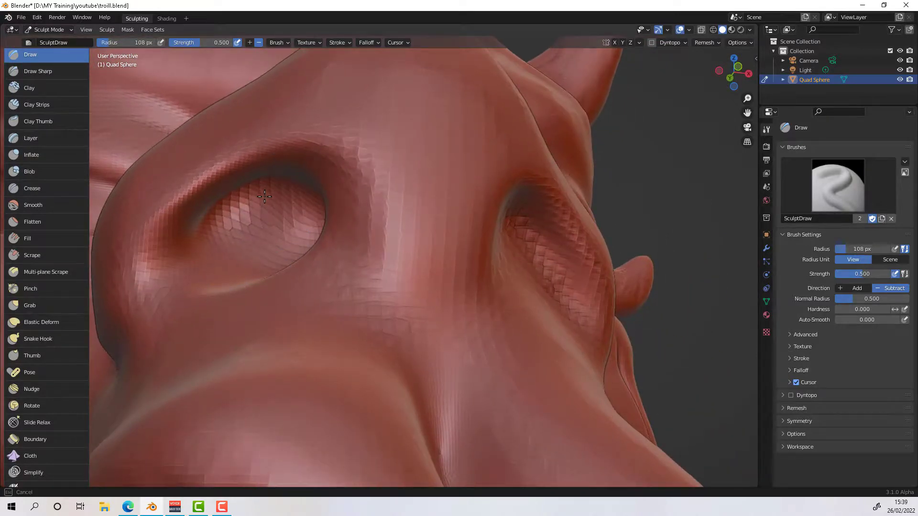
{"action": "middle_click_drag", "start_coordinate": [264, 196], "coordinate": [327, 233]}
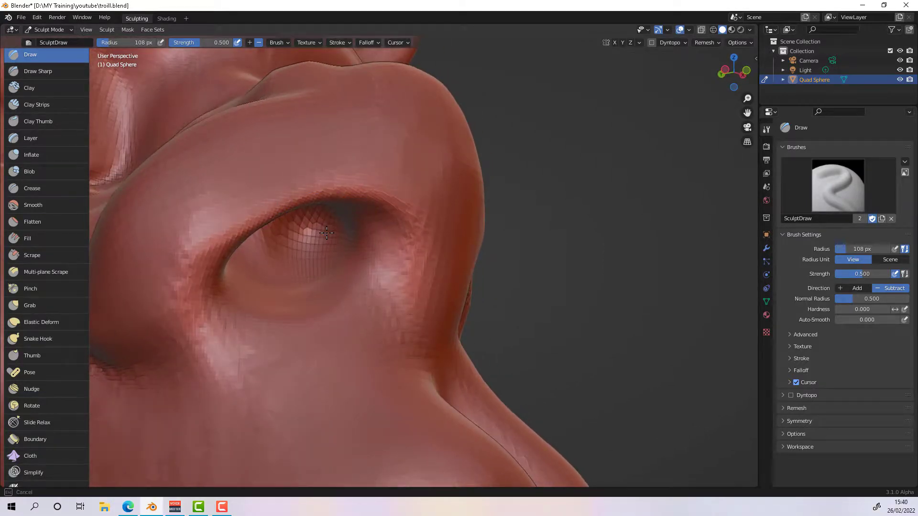
{"action": "middle_click_drag", "start_coordinate": [262, 233], "coordinate": [347, 271]}
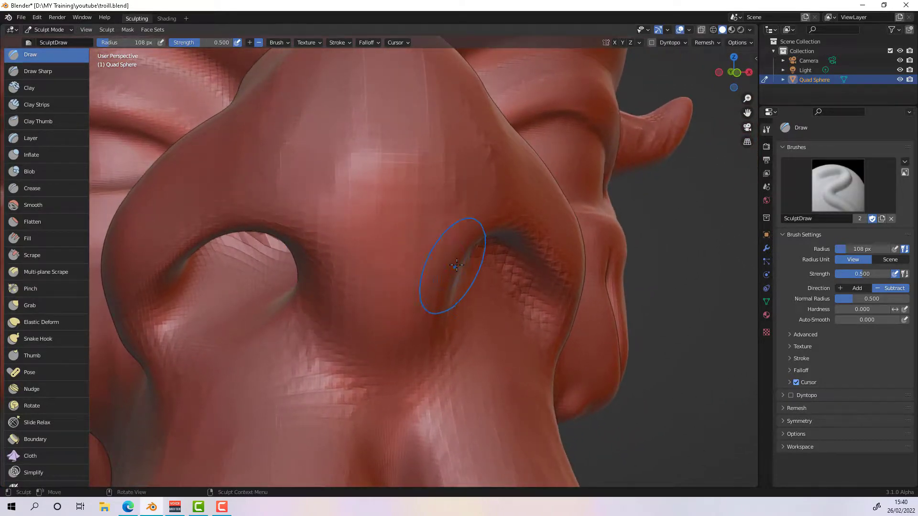
Step: Carve a small dent into the nose on the scarred-cheek side with subtractive Draw Sharp at 61 px radius
{"action": "mouse_move", "coordinate": [456, 265]}
{"action": "middle_mouse_down", "text": "shift"}
{"action": "mouse_move", "coordinate": [427, 279]}
{"action": "mouse_move", "coordinate": [472, 341]}
{"action": "mouse_move", "coordinate": [377, 275]}
{"action": "mouse_move", "coordinate": [425, 275]}
{"action": "mouse_move", "coordinate": [370, 295]}
{"action": "middle_mouse_up", "text": "shift"}
{"action": "scroll", "coordinate": [372, 295], "scroll_direction": "up", "scroll_amount": 4}
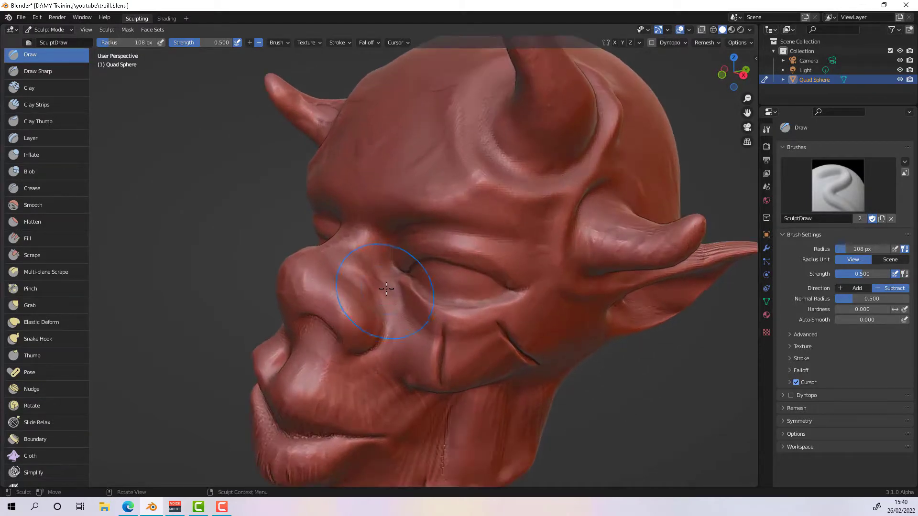
{"action": "left_click", "coordinate": [62, 71]}
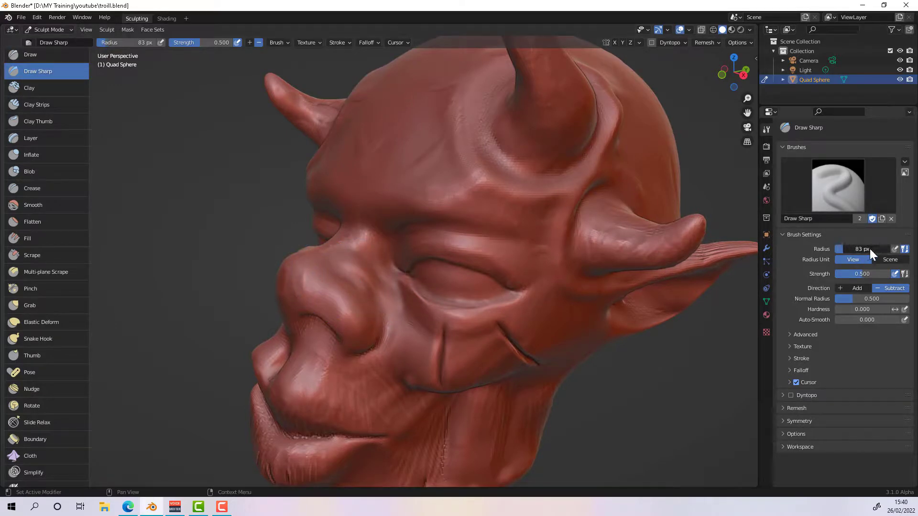
{"action": "left_click_drag", "start_coordinate": [870, 248], "coordinate": [859, 249]}
{"action": "mouse_move", "coordinate": [340, 276]}
{"action": "left_mouse_down"}
{"action": "mouse_move", "coordinate": [346, 283]}
{"action": "mouse_move", "coordinate": [354, 273]}
{"action": "mouse_move", "coordinate": [375, 296]}
{"action": "left_mouse_up"}
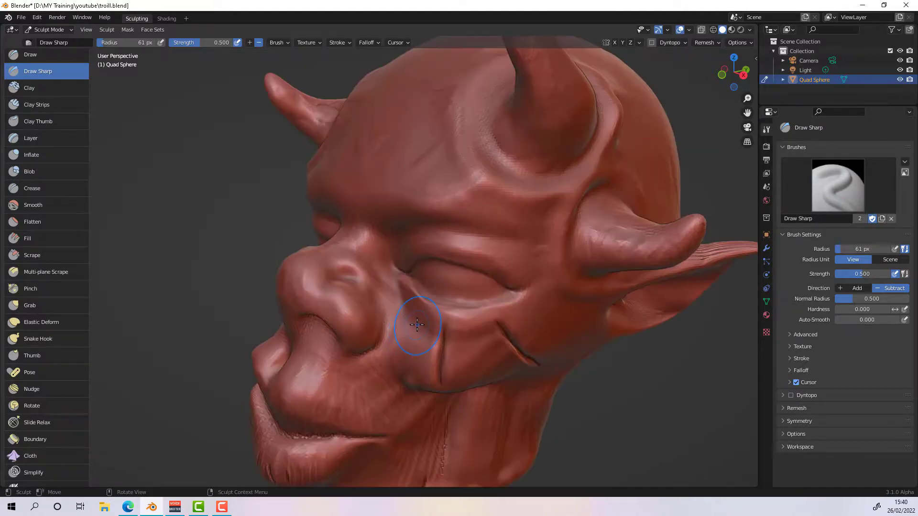
Step: Carve a shallow dent into the nose on the bumpy-cheek side with Draw Sharp and smooth it
{"action": "mouse_move", "coordinate": [418, 318]}
{"action": "middle_mouse_down"}
{"action": "mouse_move", "coordinate": [429, 344]}
{"action": "mouse_move", "coordinate": [418, 348]}
{"action": "mouse_move", "coordinate": [445, 305]}
{"action": "mouse_move", "coordinate": [496, 286]}
{"action": "mouse_move", "coordinate": [475, 303]}
{"action": "mouse_move", "coordinate": [437, 308]}
{"action": "mouse_move", "coordinate": [550, 303]}
{"action": "middle_mouse_up"}
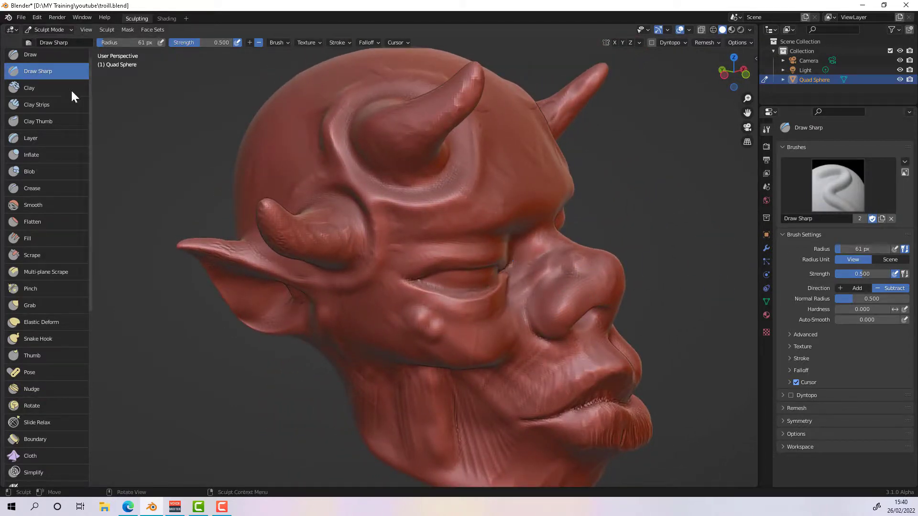
{"action": "mouse_move", "coordinate": [584, 278]}
{"action": "left_mouse_down"}
{"action": "mouse_move", "coordinate": [569, 270]}
{"action": "mouse_move", "coordinate": [582, 270]}
{"action": "left_mouse_up"}
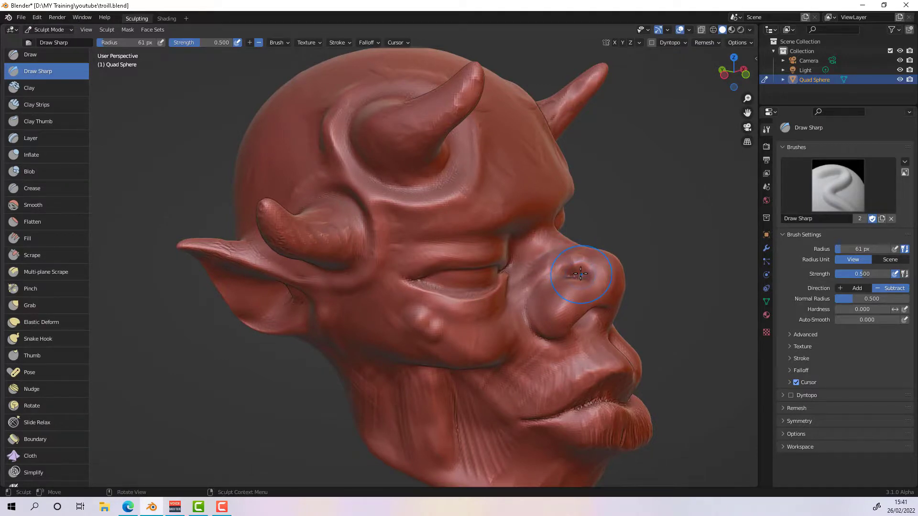
{"action": "left_click_drag", "start_coordinate": [578, 277], "coordinate": [580, 276], "text": "shift"}
{"action": "mouse_move", "coordinate": [579, 275]}
{"action": "middle_mouse_down"}
{"action": "mouse_move", "coordinate": [493, 264]}
{"action": "mouse_move", "coordinate": [554, 295]}
{"action": "mouse_move", "coordinate": [587, 271]}
{"action": "middle_mouse_up"}
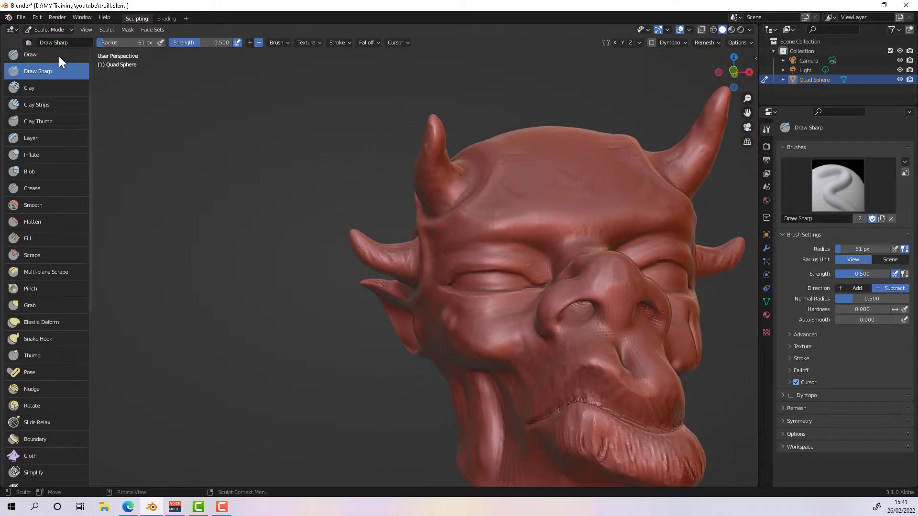
Step: Build up the nostril rim on the bumpy-cheek side with the Draw brush set to Add, 48 px radius and 0.500 strength
{"action": "left_click", "coordinate": [59, 56]}
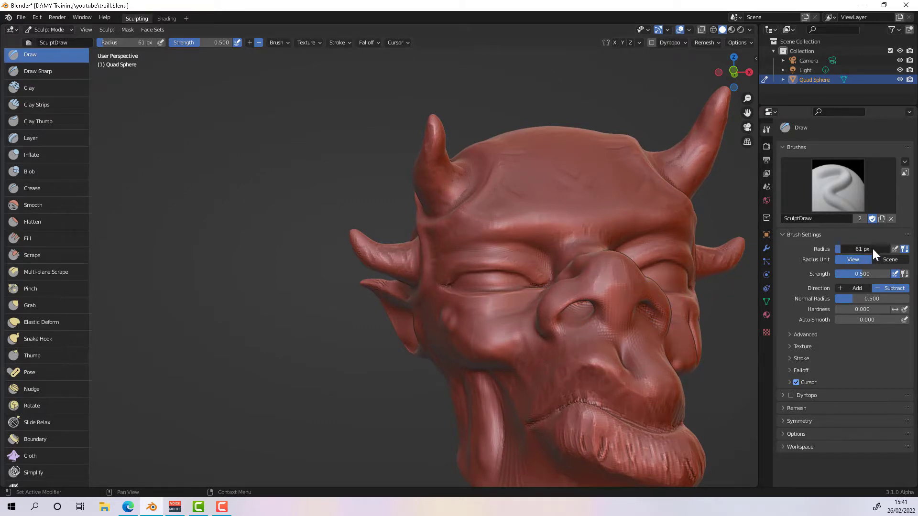
{"action": "scroll", "coordinate": [872, 248], "scroll_direction": "down", "scroll_amount": 4, "text": "ctrl"}
{"action": "mouse_move", "coordinate": [559, 306]}
{"action": "left_mouse_down"}
{"action": "mouse_move", "coordinate": [571, 290]}
{"action": "mouse_move", "coordinate": [564, 313]}
{"action": "left_mouse_up"}
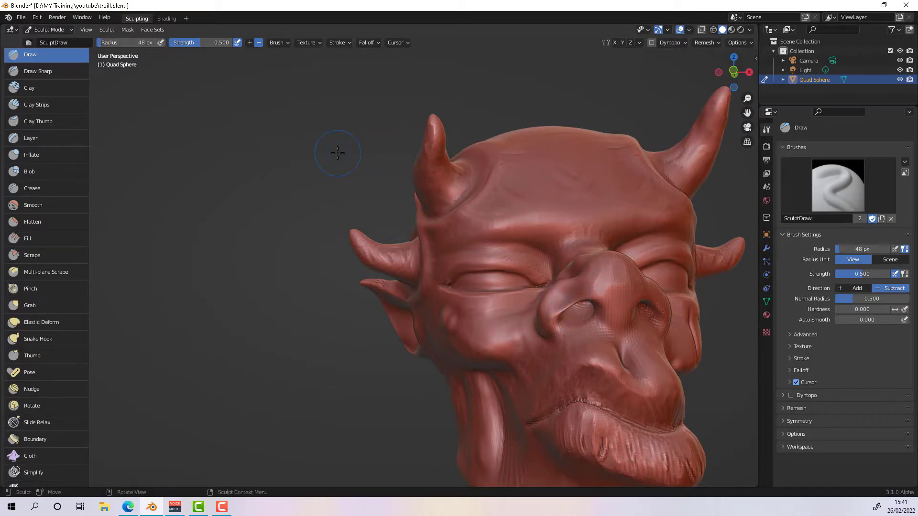
{"action": "key", "text": "ctrl+z"}
{"action": "left_click", "coordinate": [249, 43]}
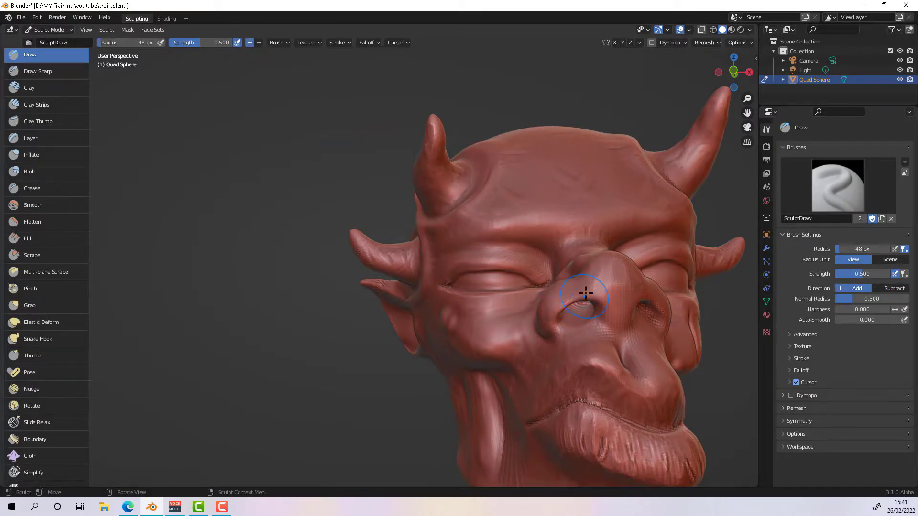
{"action": "left_click_drag", "start_coordinate": [585, 293], "coordinate": [576, 289]}
Step: Build up the nostril rim on the scarred-cheek side with the same additive Draw brush
{"action": "mouse_move", "coordinate": [622, 317]}
{"action": "middle_mouse_down", "text": "ctrl"}
{"action": "mouse_move", "coordinate": [583, 324]}
{"action": "mouse_move", "coordinate": [599, 315]}
{"action": "mouse_move", "coordinate": [578, 306]}
{"action": "mouse_move", "coordinate": [526, 319]}
{"action": "middle_mouse_up", "text": "ctrl"}
{"action": "left_click_drag", "start_coordinate": [545, 299], "coordinate": [545, 301]}
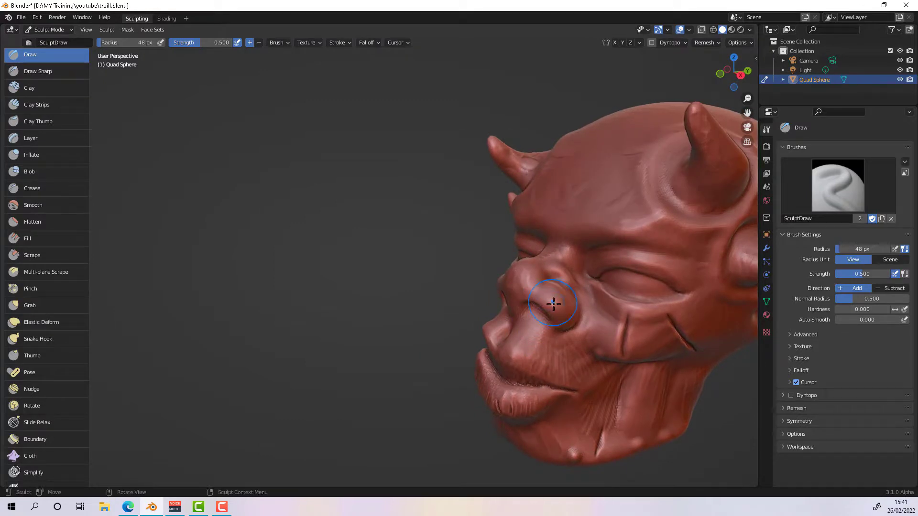
{"action": "mouse_move", "coordinate": [545, 300]}
{"action": "middle_mouse_down"}
{"action": "mouse_move", "coordinate": [617, 288]}
{"action": "mouse_move", "coordinate": [595, 317]}
{"action": "mouse_move", "coordinate": [565, 296]}
{"action": "mouse_move", "coordinate": [550, 299]}
{"action": "middle_mouse_up"}
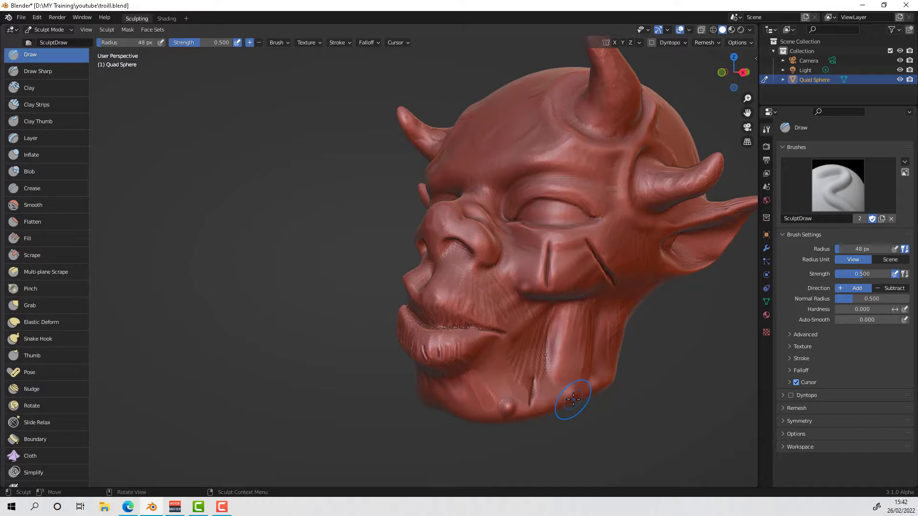
Step: Add volume to the rear corner of the jaw below the scarred cheek with an additive Draw stroke
{"action": "mouse_move", "coordinate": [573, 399]}
{"action": "middle_mouse_down"}
{"action": "mouse_move", "coordinate": [693, 397]}
{"action": "mouse_move", "coordinate": [612, 415]}
{"action": "mouse_move", "coordinate": [574, 410]}
{"action": "mouse_move", "coordinate": [632, 393]}
{"action": "mouse_move", "coordinate": [615, 400]}
{"action": "mouse_move", "coordinate": [578, 350]}
{"action": "middle_mouse_up"}
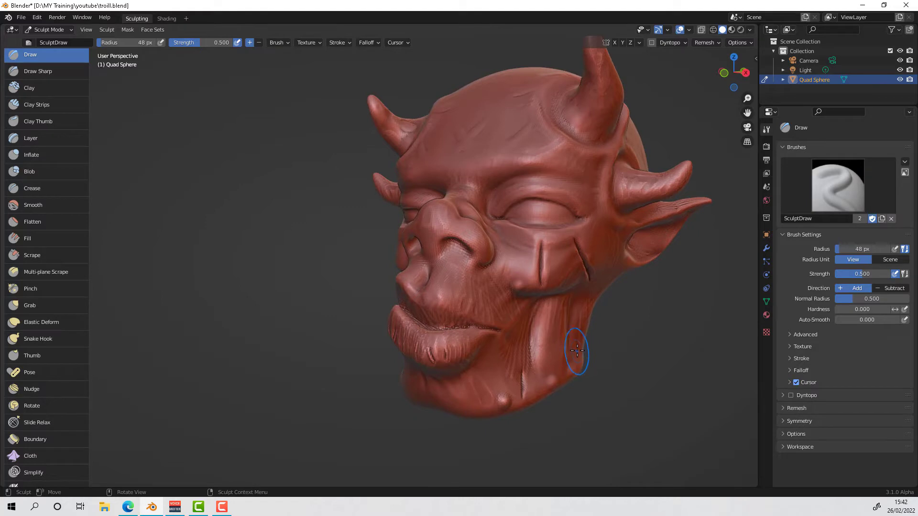
{"action": "left_click_drag", "start_coordinate": [576, 360], "coordinate": [574, 373]}
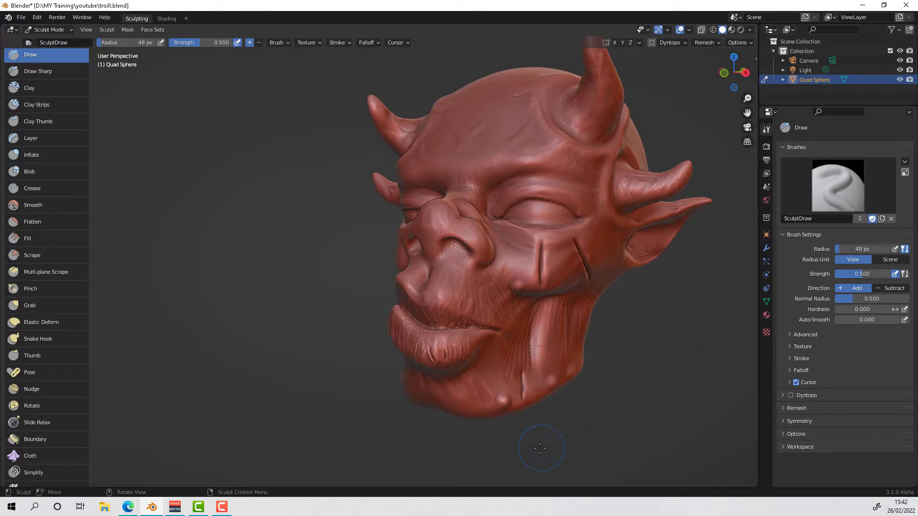